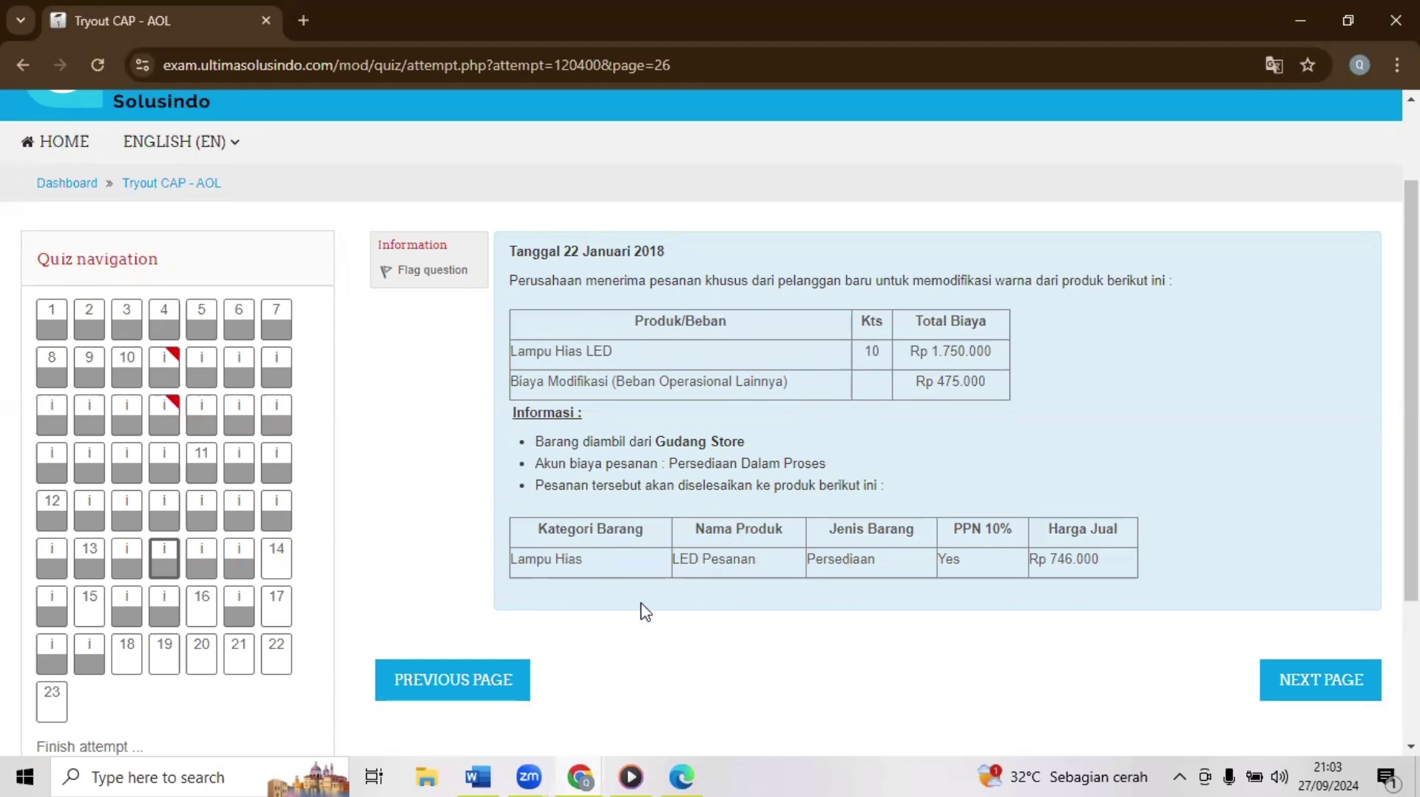
Step: Switch to Accurate Online and save the company preferences with the Produksi Sederhana inventory feature enabled
{"action": "left_click", "coordinate": [584, 775]}
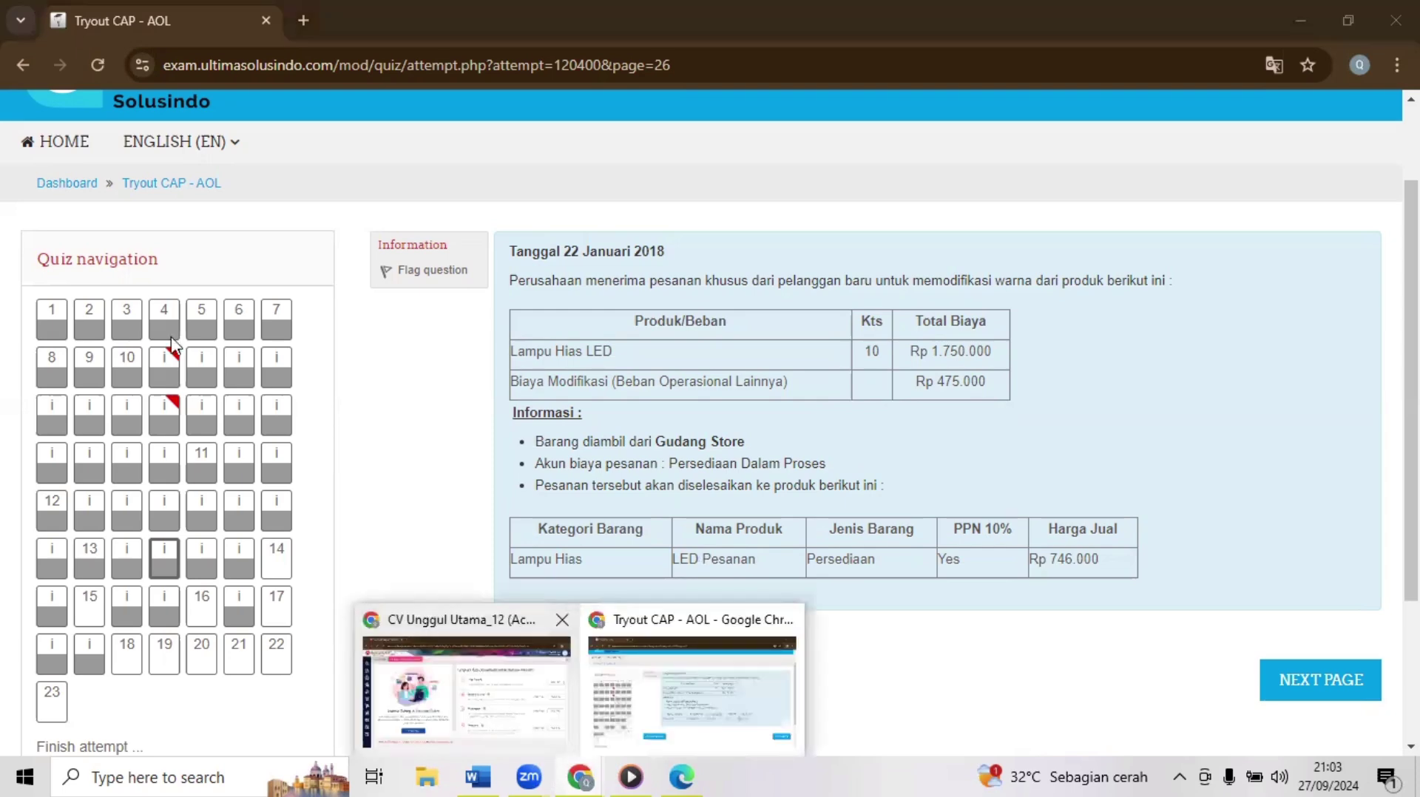
{"action": "left_click", "coordinate": [498, 710]}
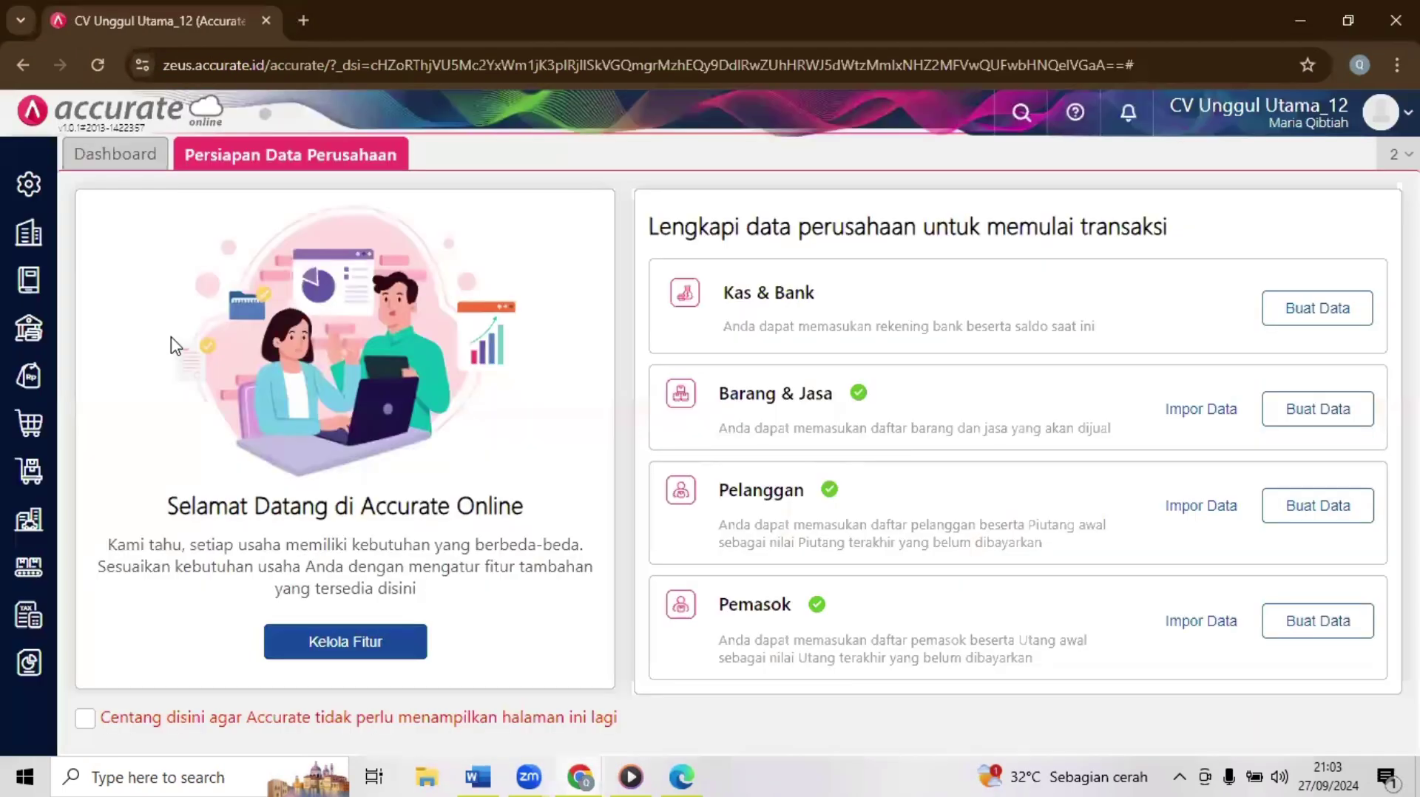
{"action": "left_click", "coordinate": [32, 196]}
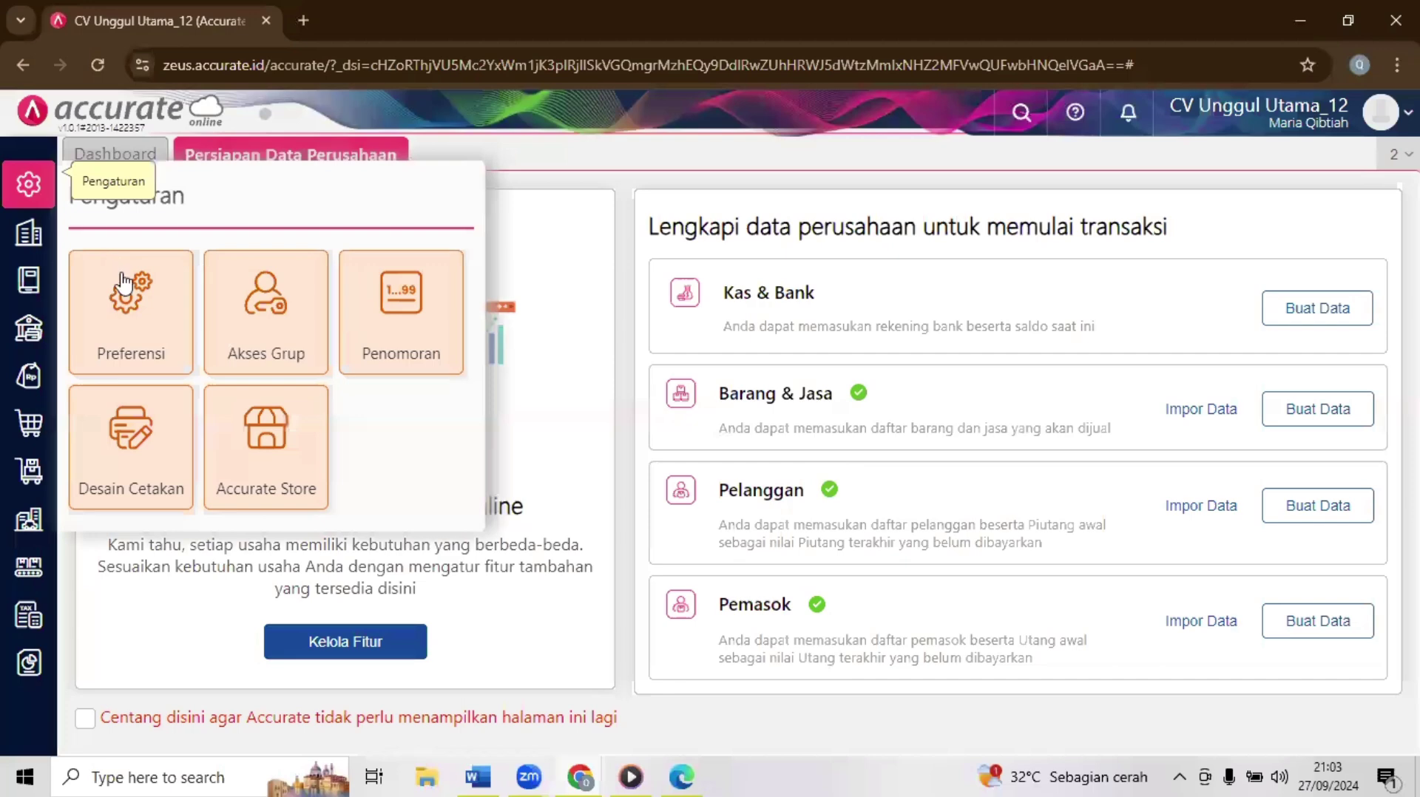
{"action": "left_click", "coordinate": [124, 282]}
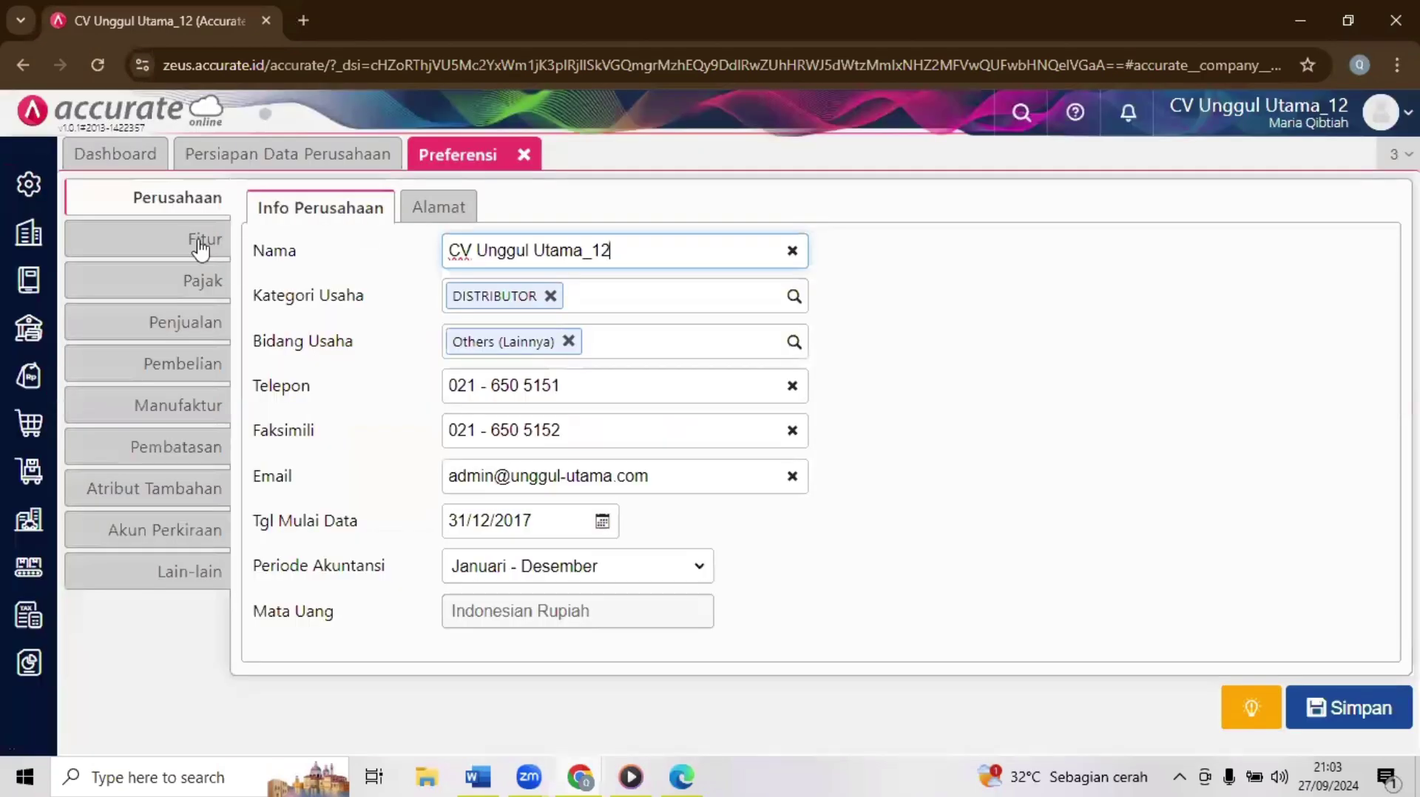
{"action": "left_click", "coordinate": [200, 248]}
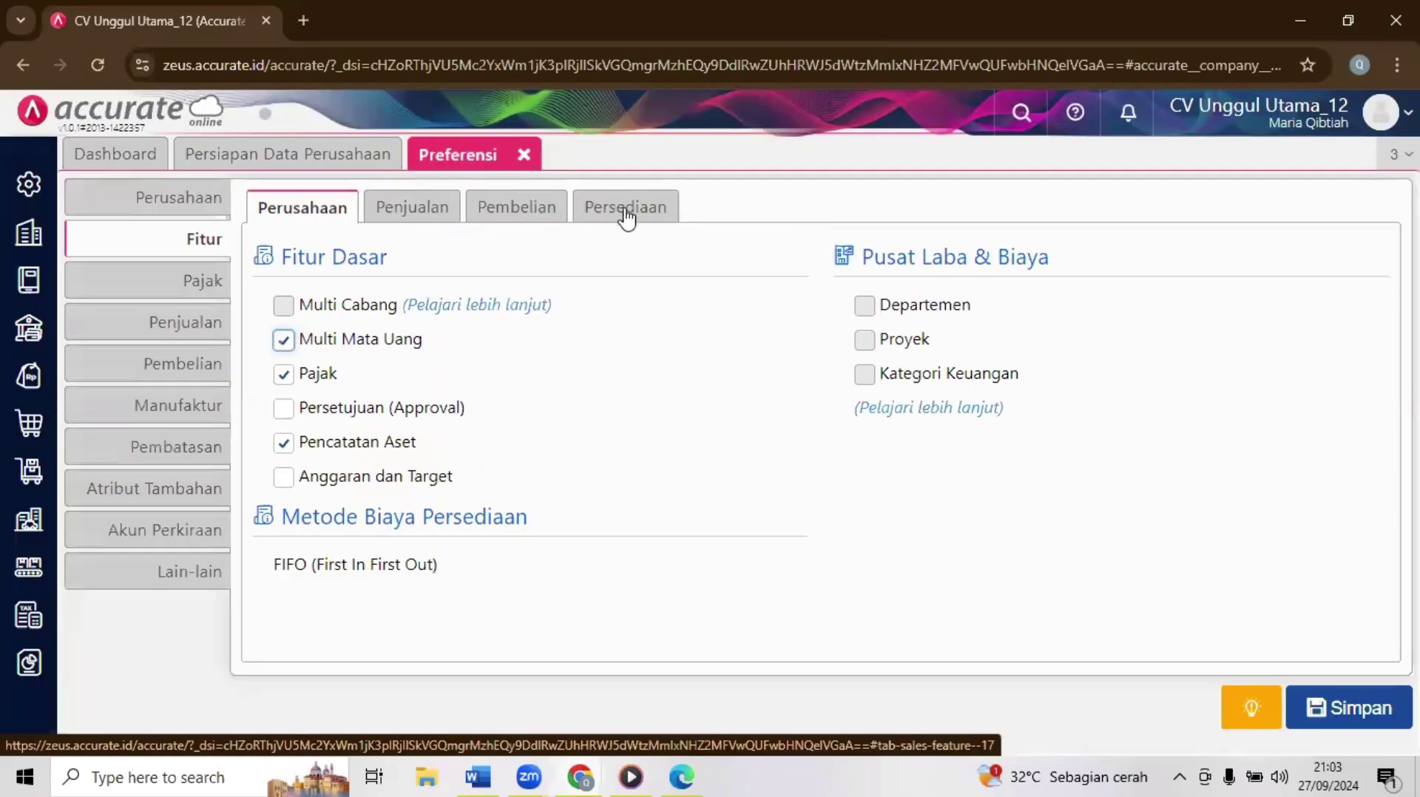
{"action": "left_click", "coordinate": [626, 214]}
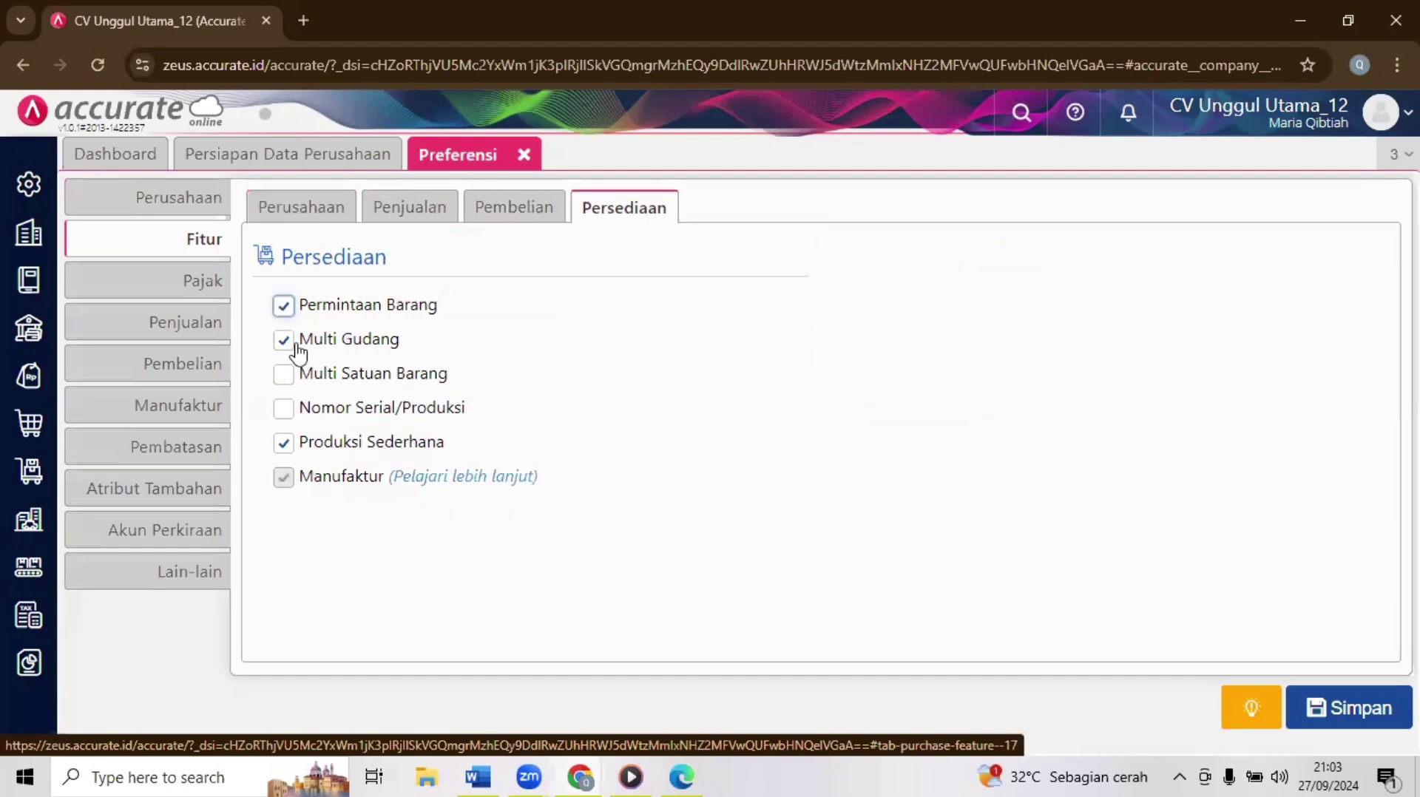
{"action": "left_click", "coordinate": [284, 443]}
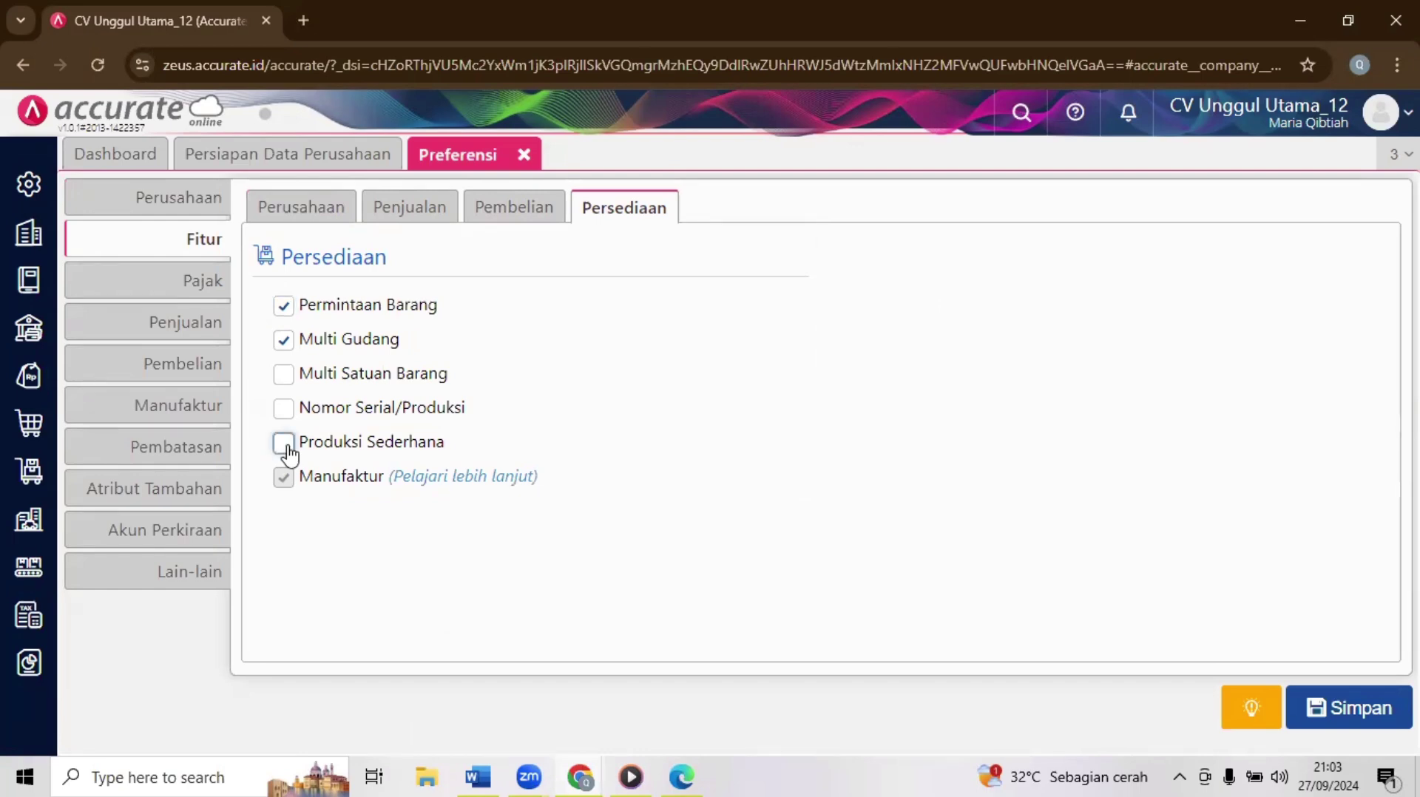
{"action": "left_click", "coordinate": [285, 445]}
{"action": "left_click", "coordinate": [1339, 692]}
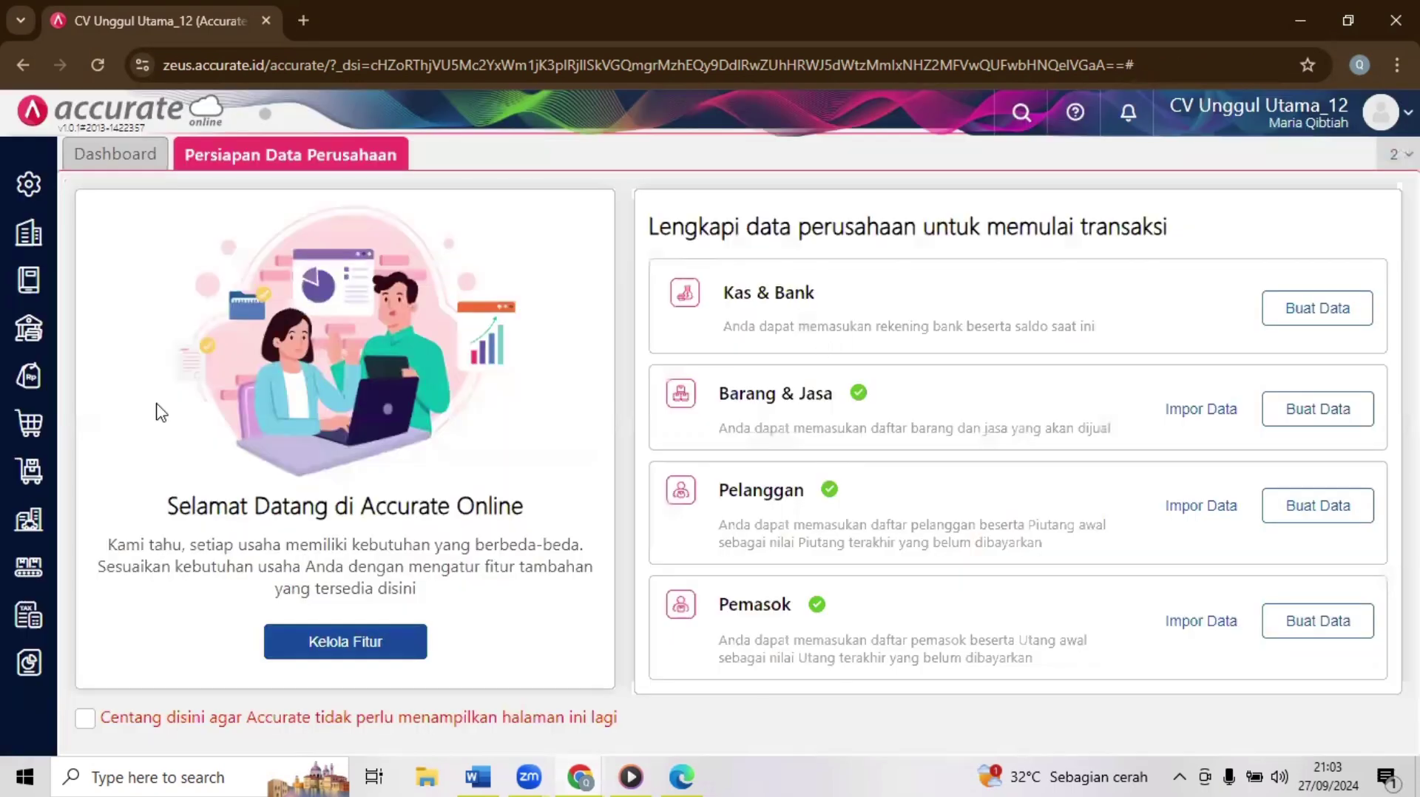
Step: Create a new Pekerjaan Pesanan record in the inventory module and date it 22/01/2018
{"action": "left_click", "coordinate": [30, 477]}
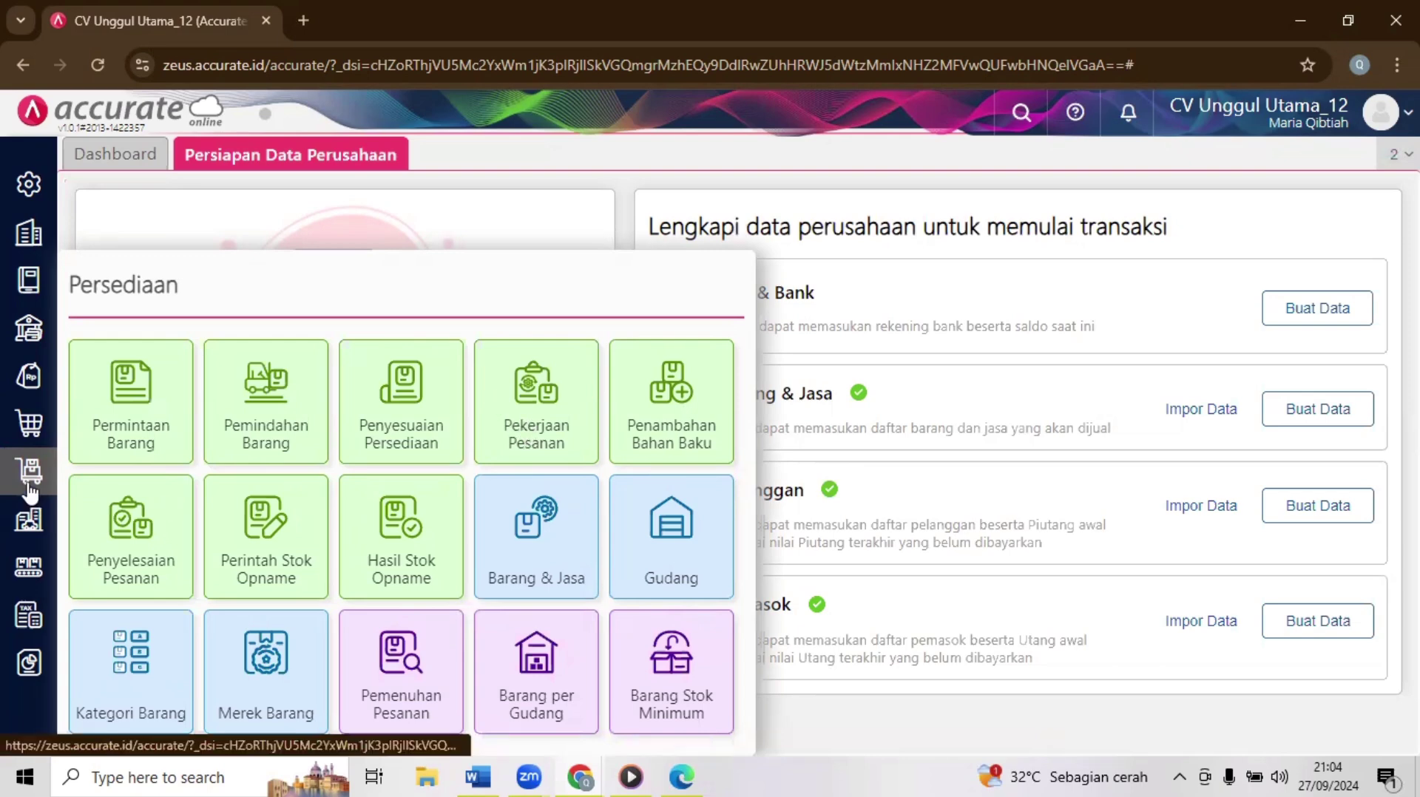
{"action": "left_click", "coordinate": [568, 425]}
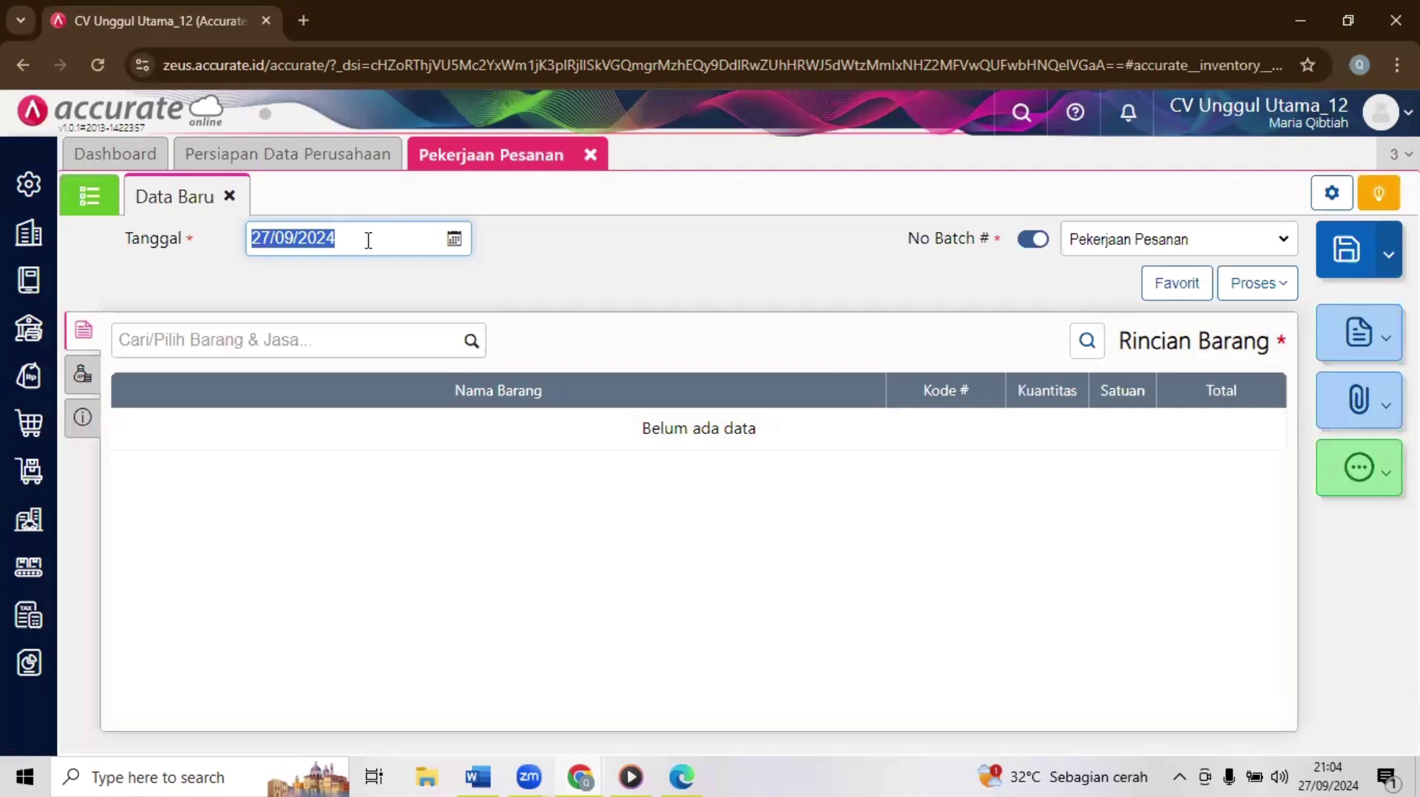
{"action": "type", "text": "201"}
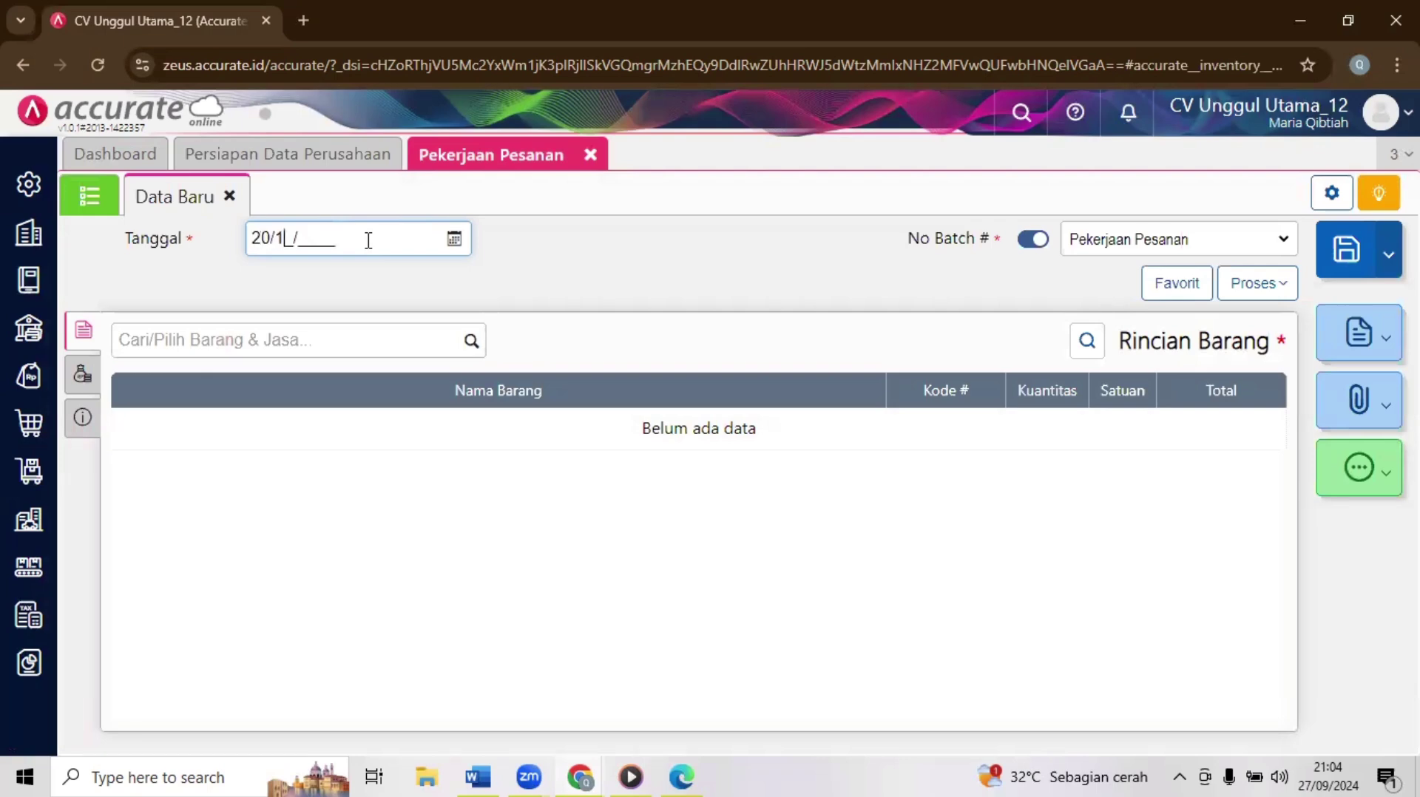
{"action": "type", "text": "2018"}
{"action": "left_click", "coordinate": [400, 241]}
{"action": "type", "text": "22/"}
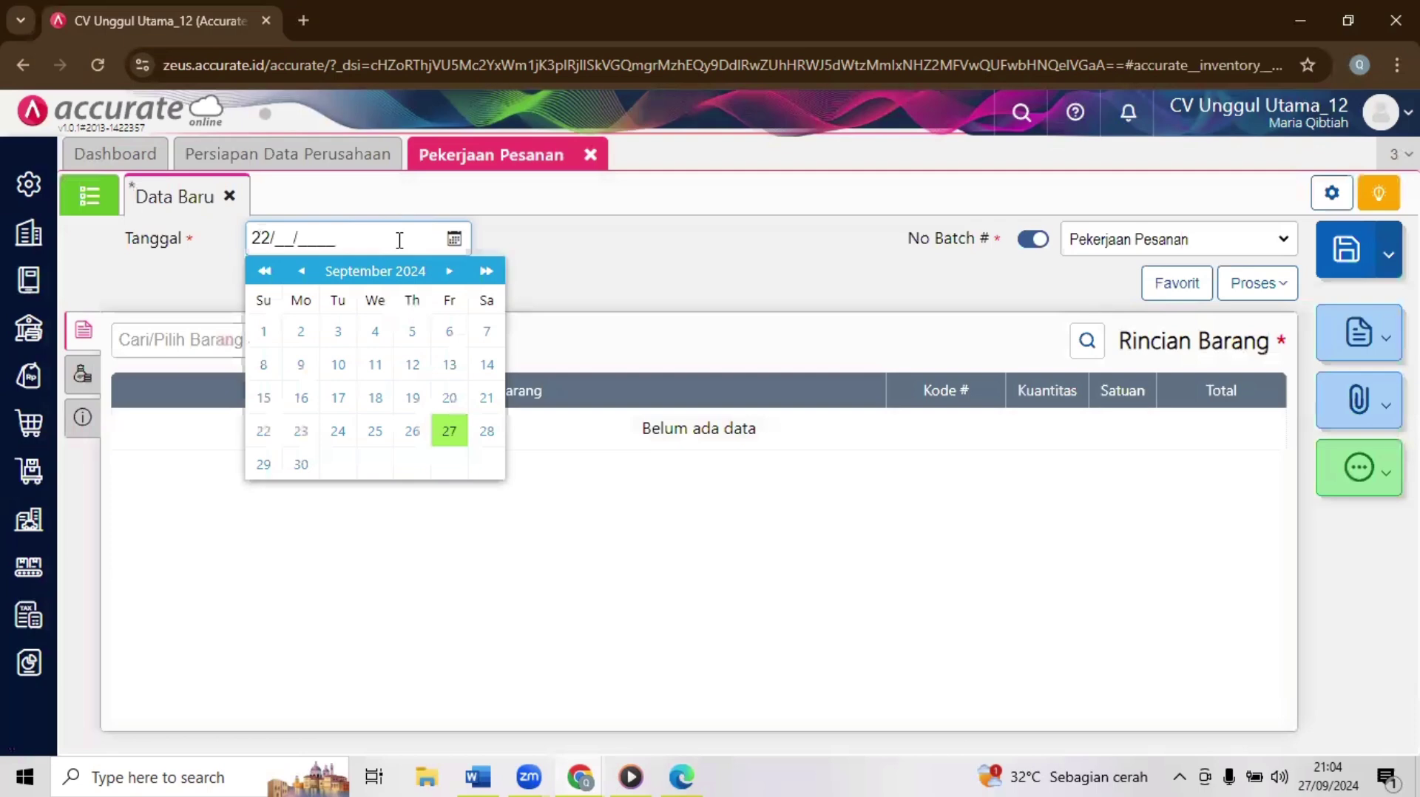
{"action": "type", "text": "01/2018"}
{"action": "left_click", "coordinate": [551, 255]}
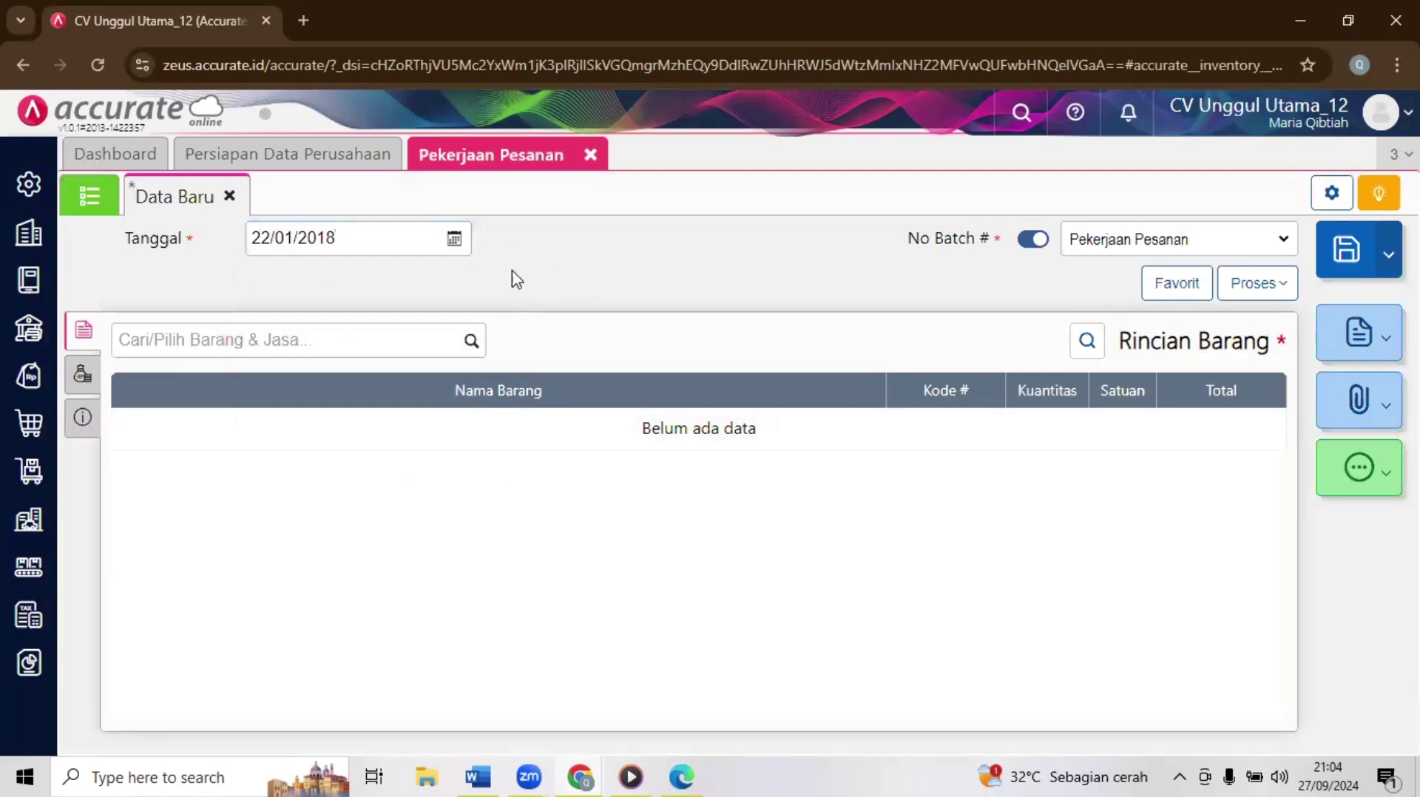
Step: Check the ordered product in the Tryout CAP exercise and add Lampu Hias LED to the job order's items
{"action": "left_click", "coordinate": [432, 339]}
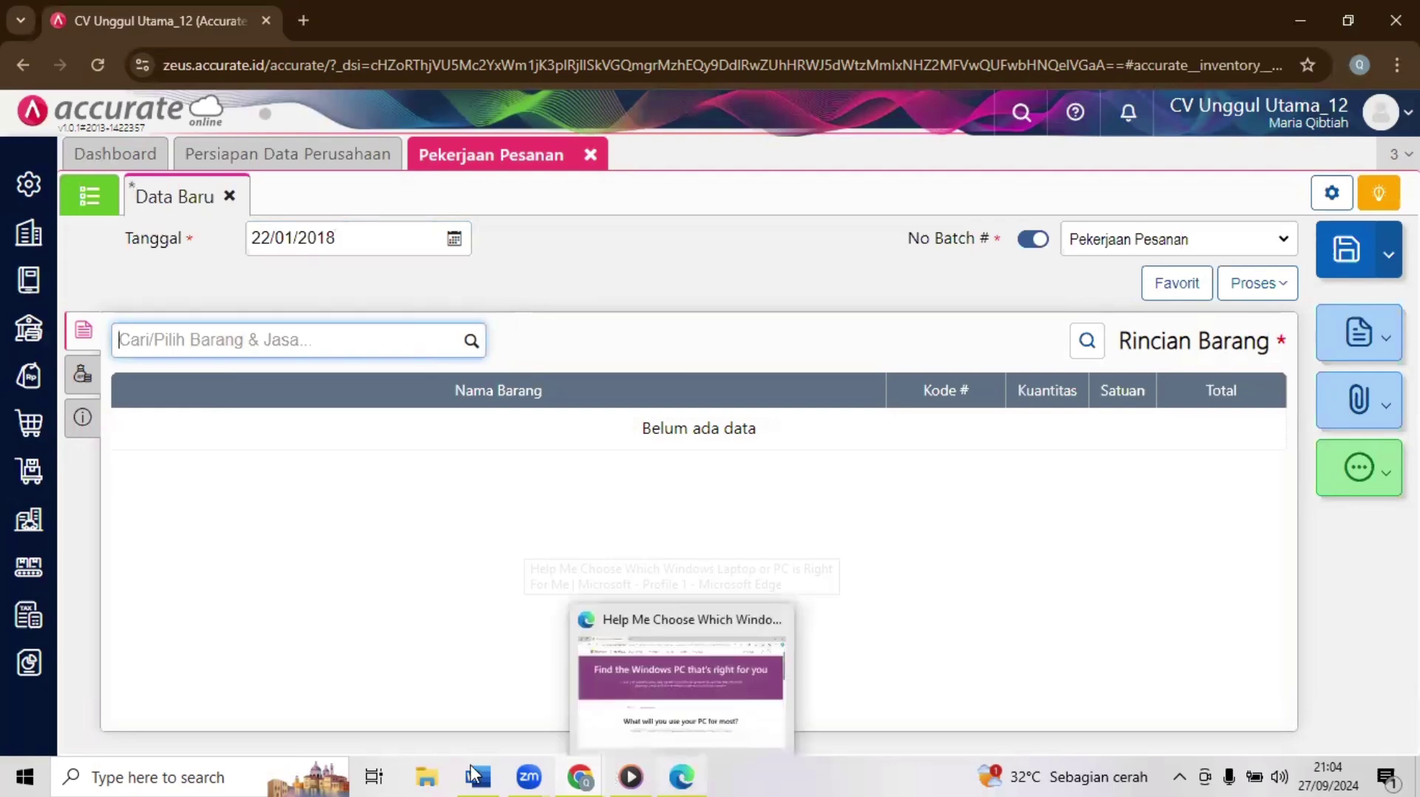
{"action": "mouse_move", "coordinate": [580, 777]}
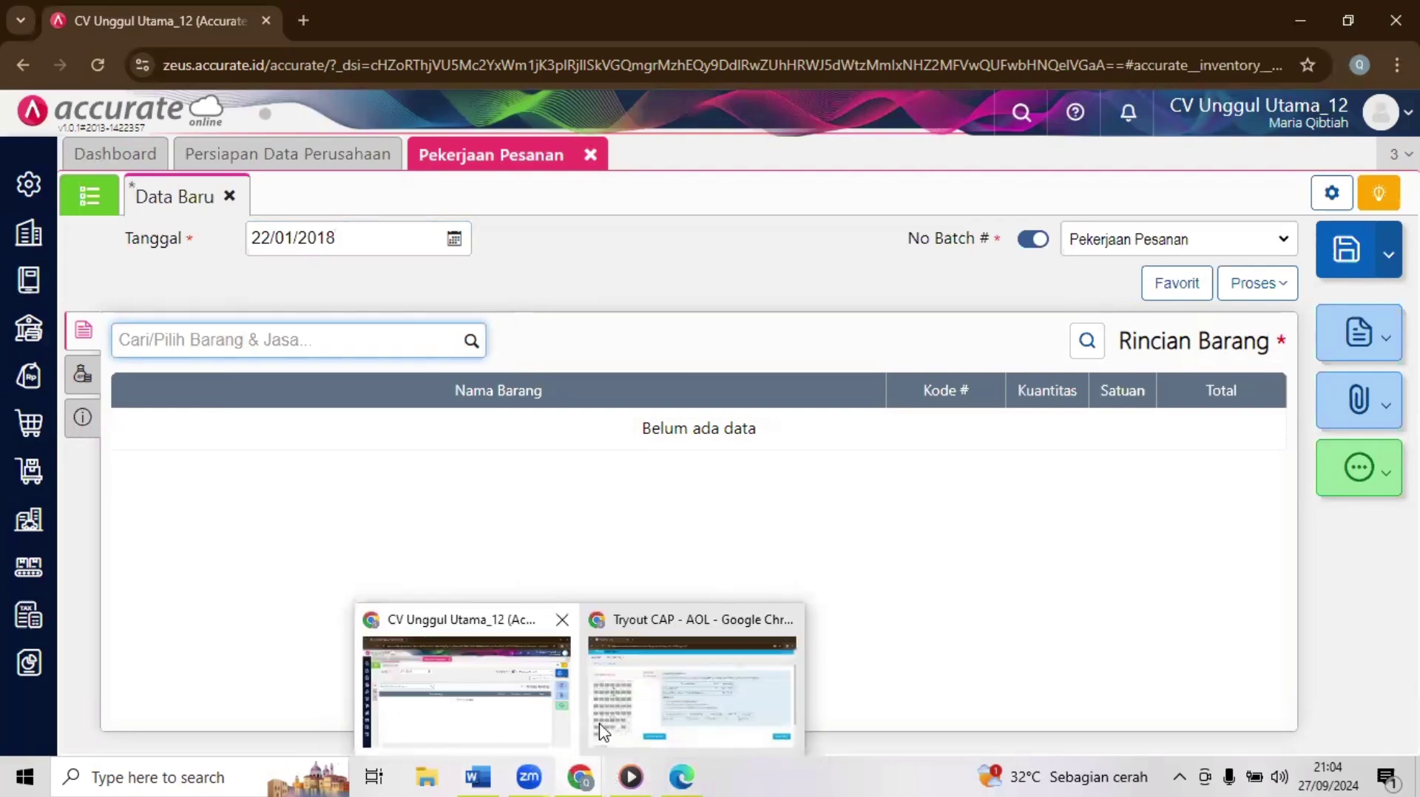
{"action": "left_click", "coordinate": [629, 732]}
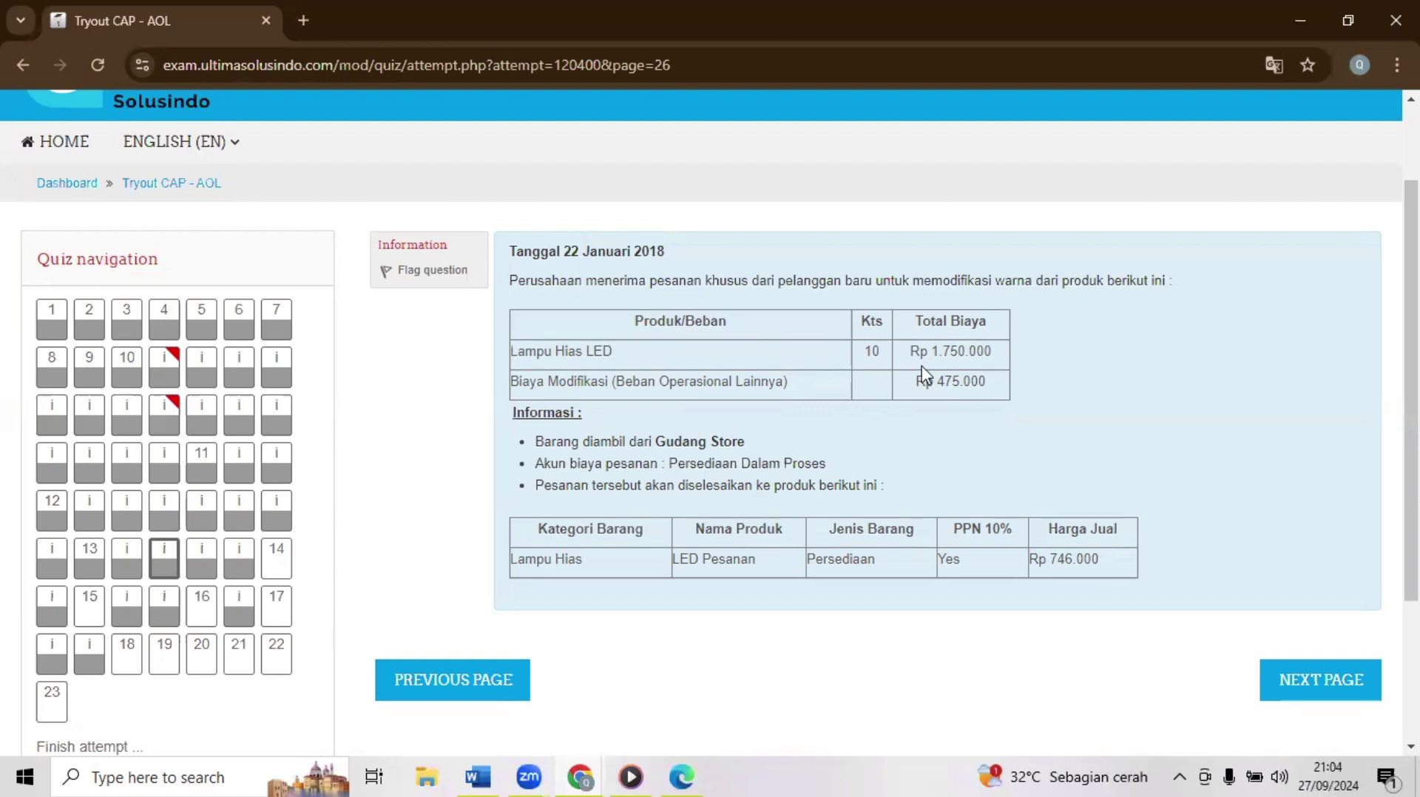
{"action": "left_click", "coordinate": [584, 775]}
{"action": "left_click", "coordinate": [477, 702]}
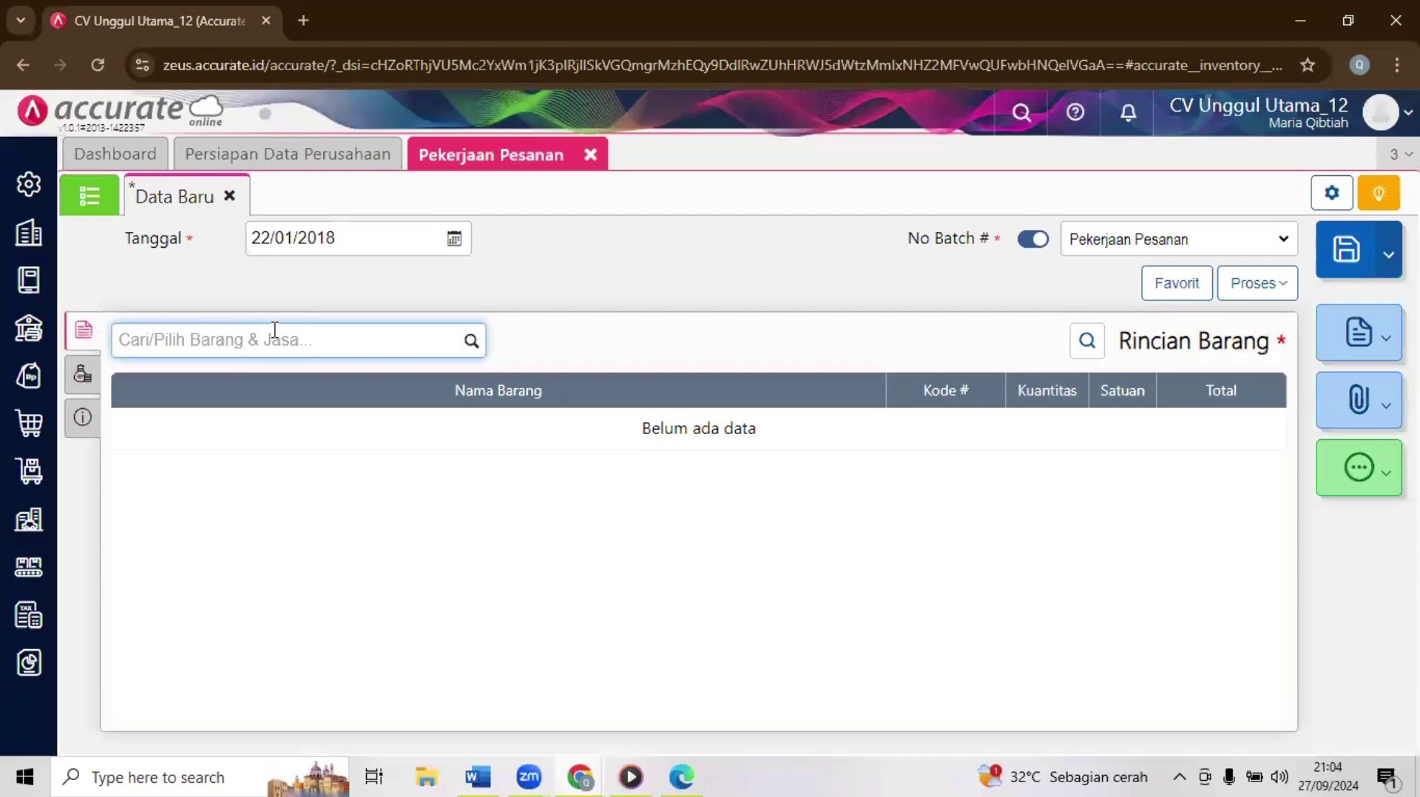
{"action": "type", "text": "hiaas"}
{"action": "key", "text": "BackSpace"}
{"action": "key", "text": "BackSpace"}
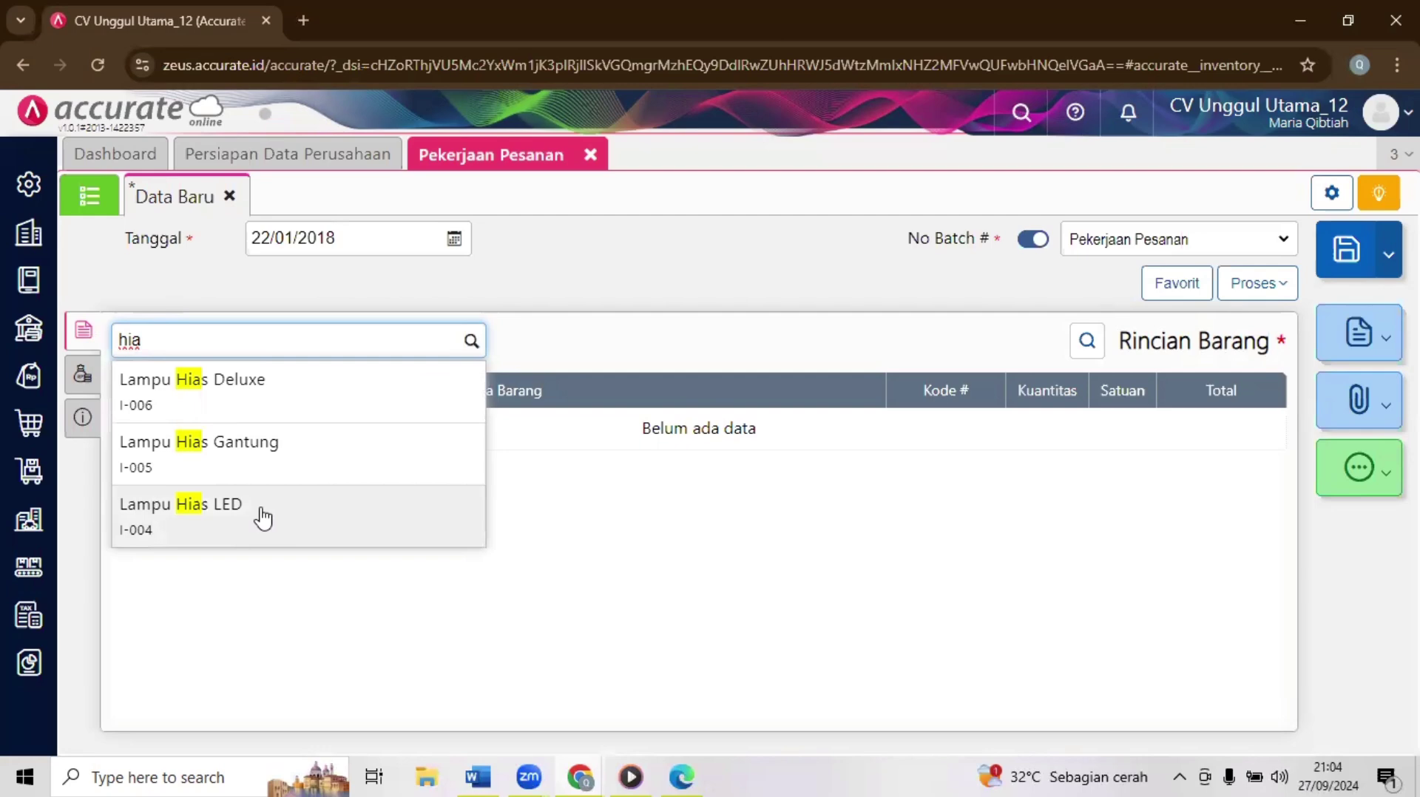
{"action": "left_click", "coordinate": [262, 517]}
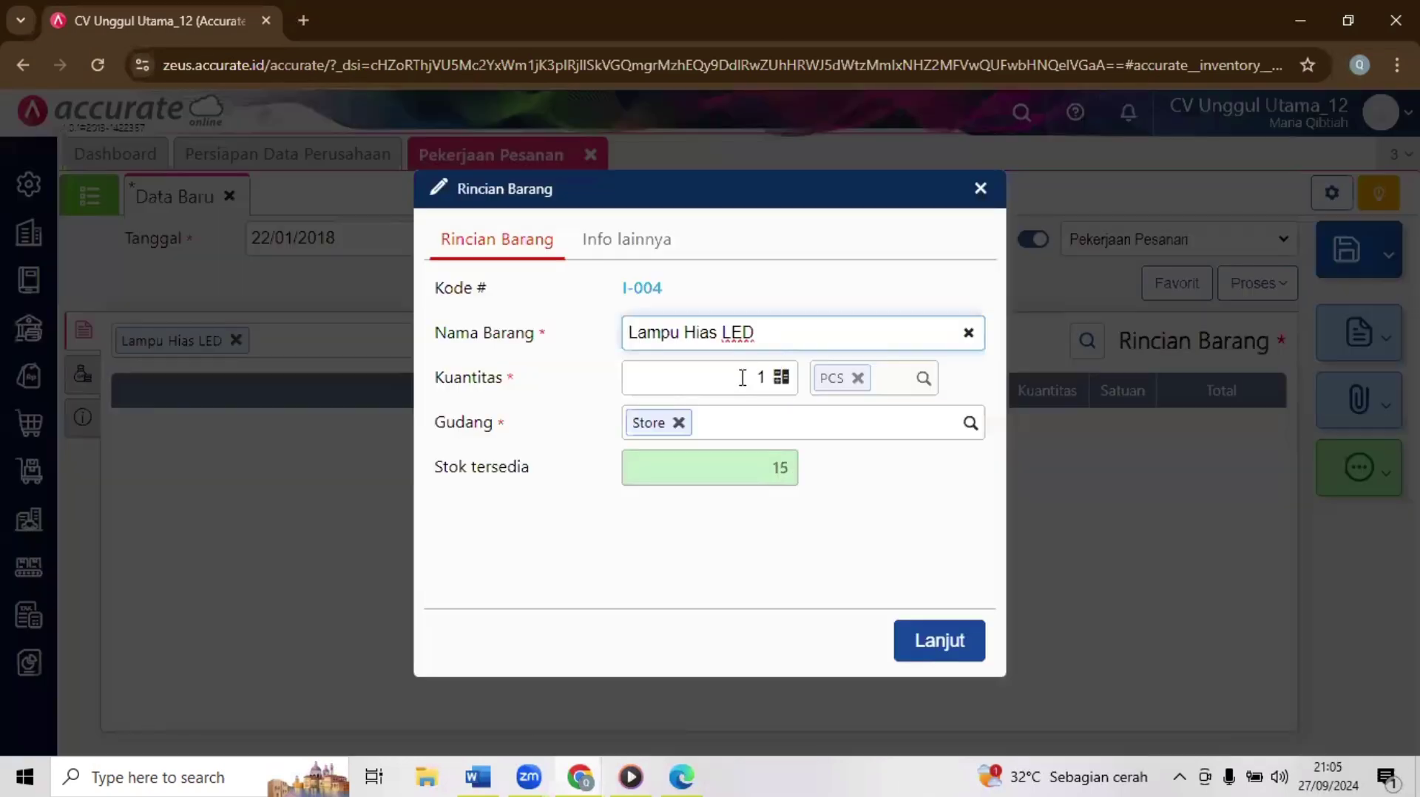
Step: Set the Lampu Hias LED quantity to 10, check the warehouse against the exercise, and confirm the item line
{"action": "left_click", "coordinate": [780, 379]}
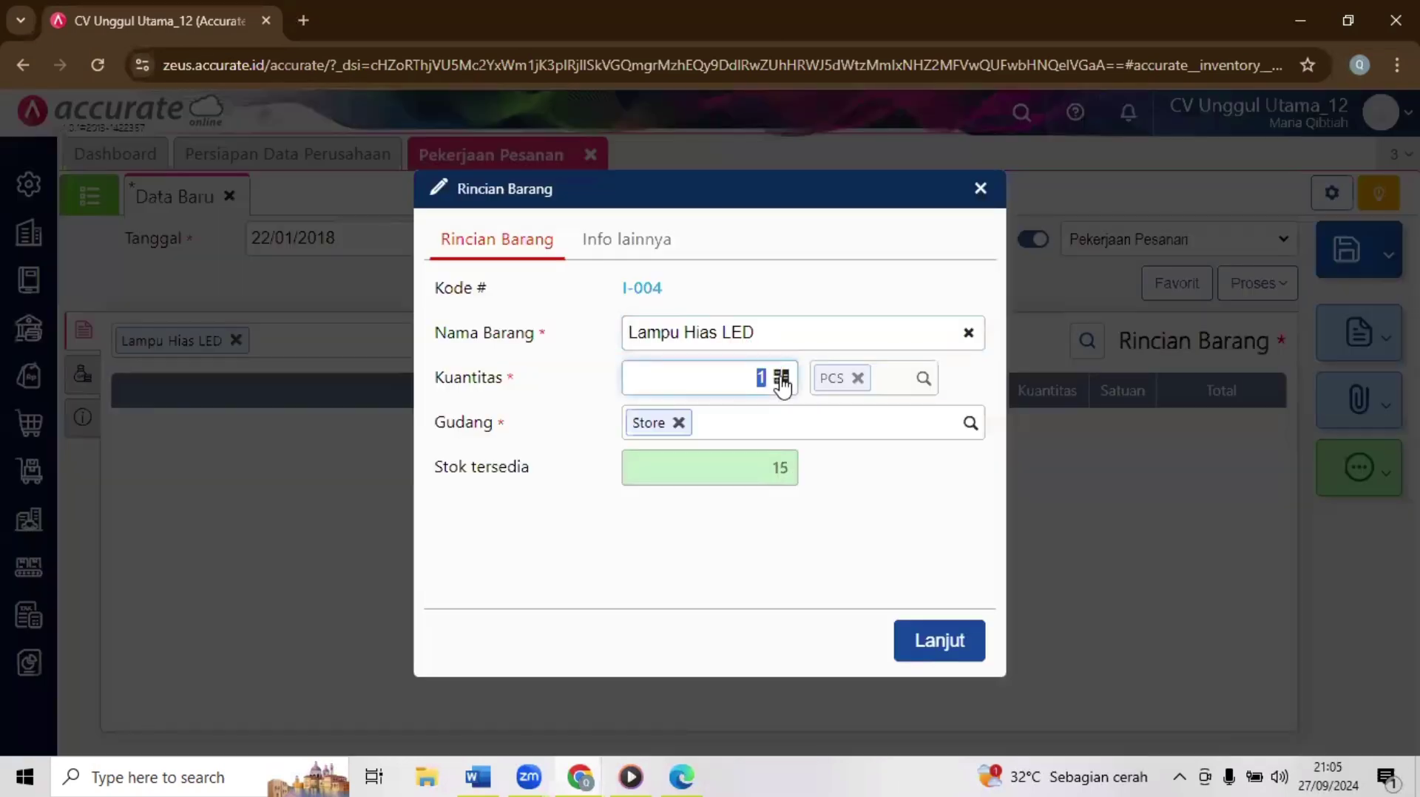
{"action": "type", "text": "10"}
{"action": "mouse_move", "coordinate": [576, 774]}
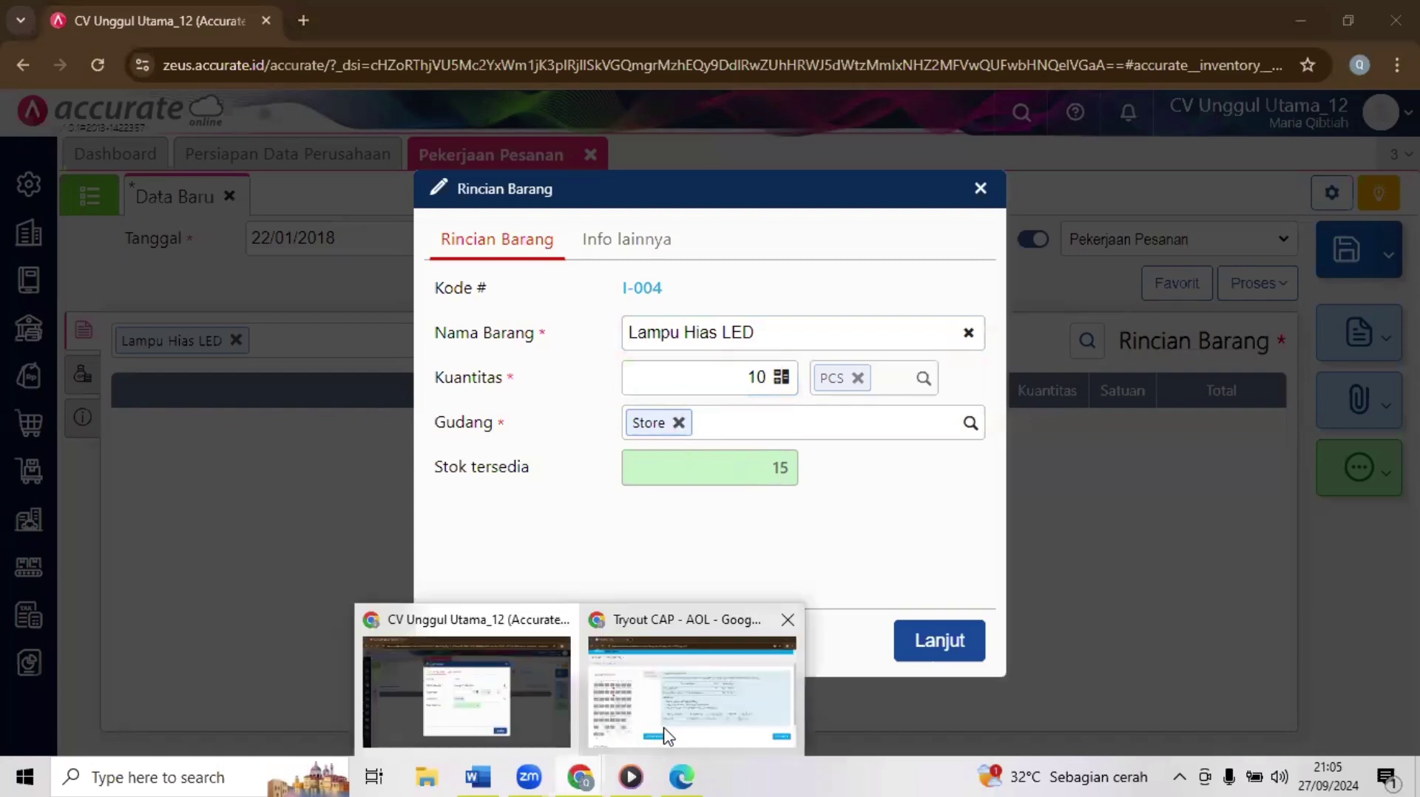
{"action": "left_click", "coordinate": [666, 732]}
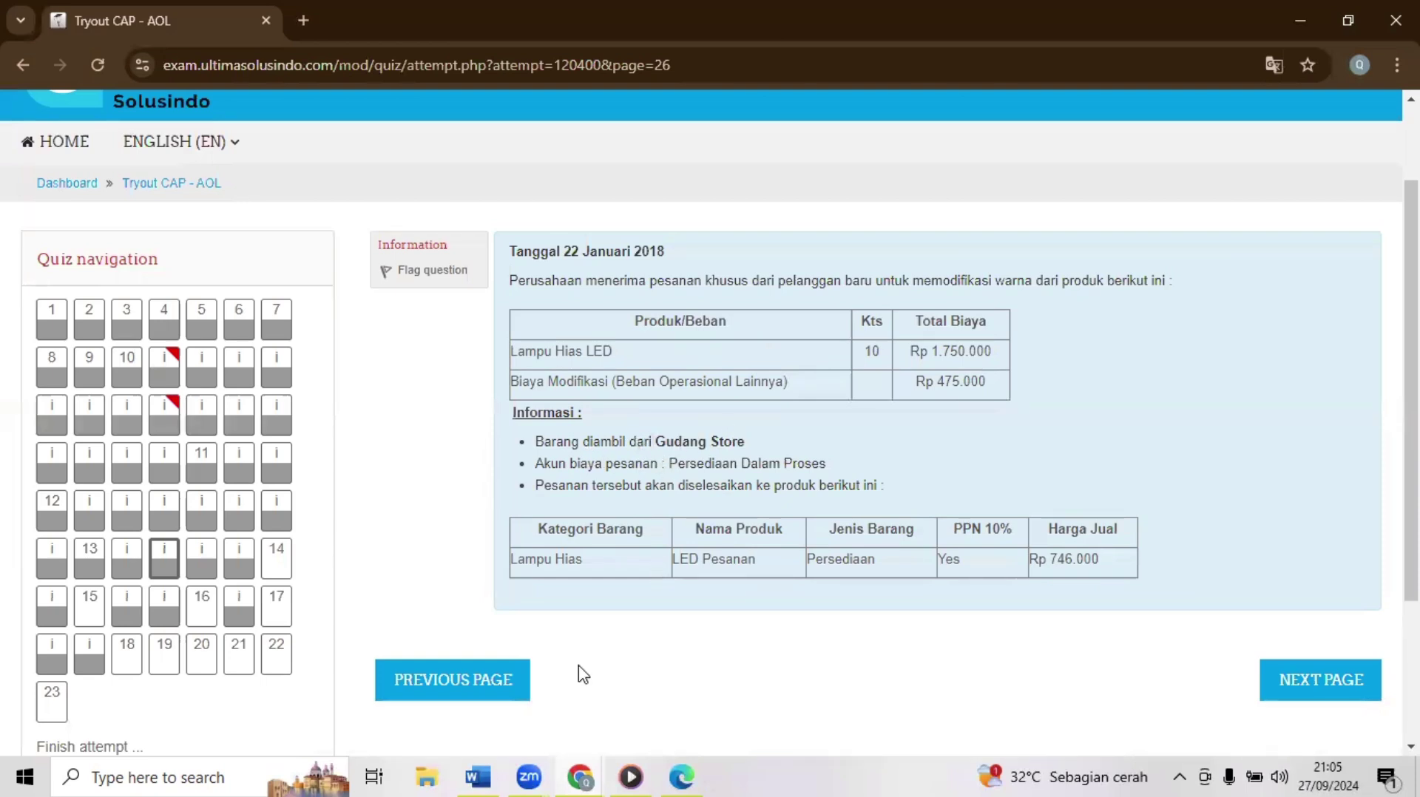
{"action": "left_click", "coordinate": [581, 777]}
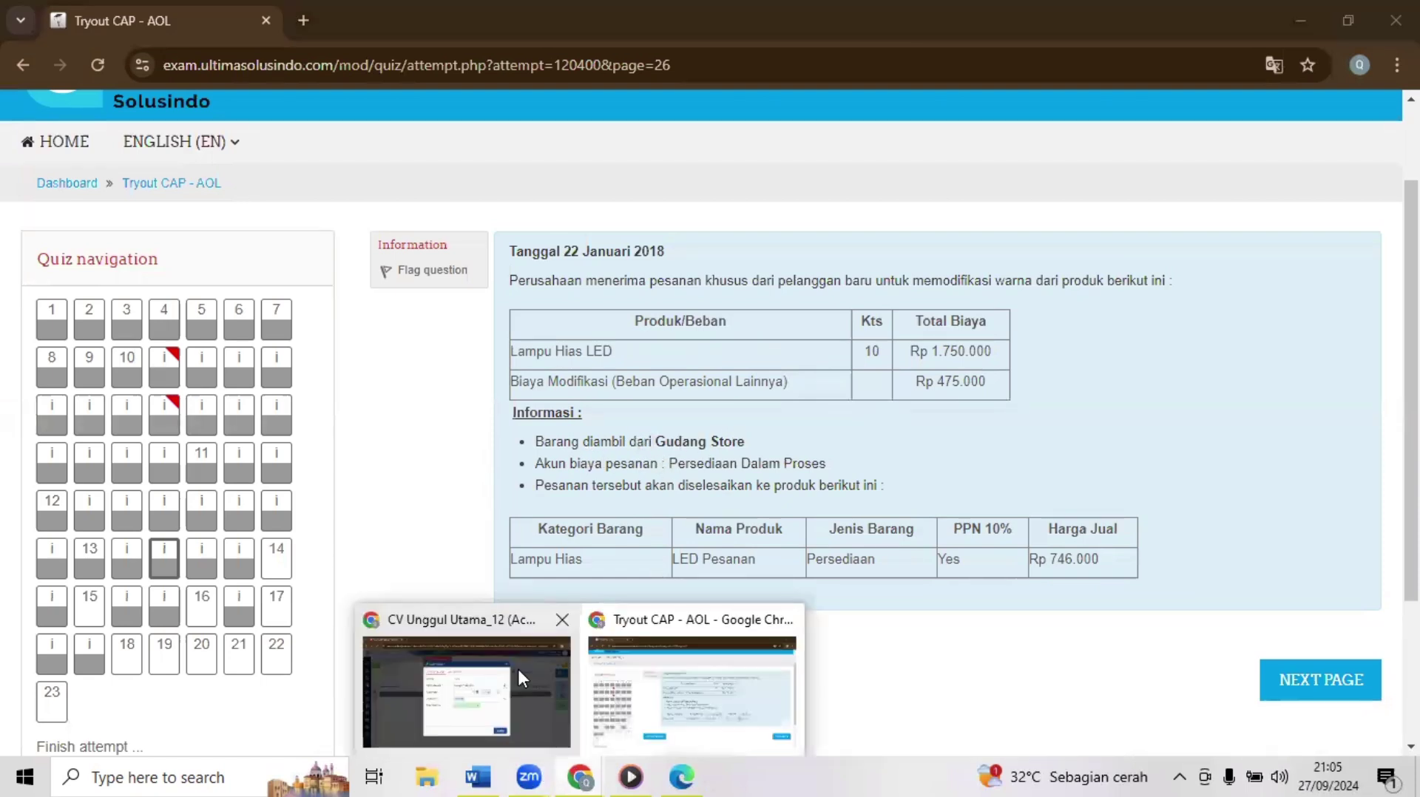
{"action": "left_click", "coordinate": [517, 668]}
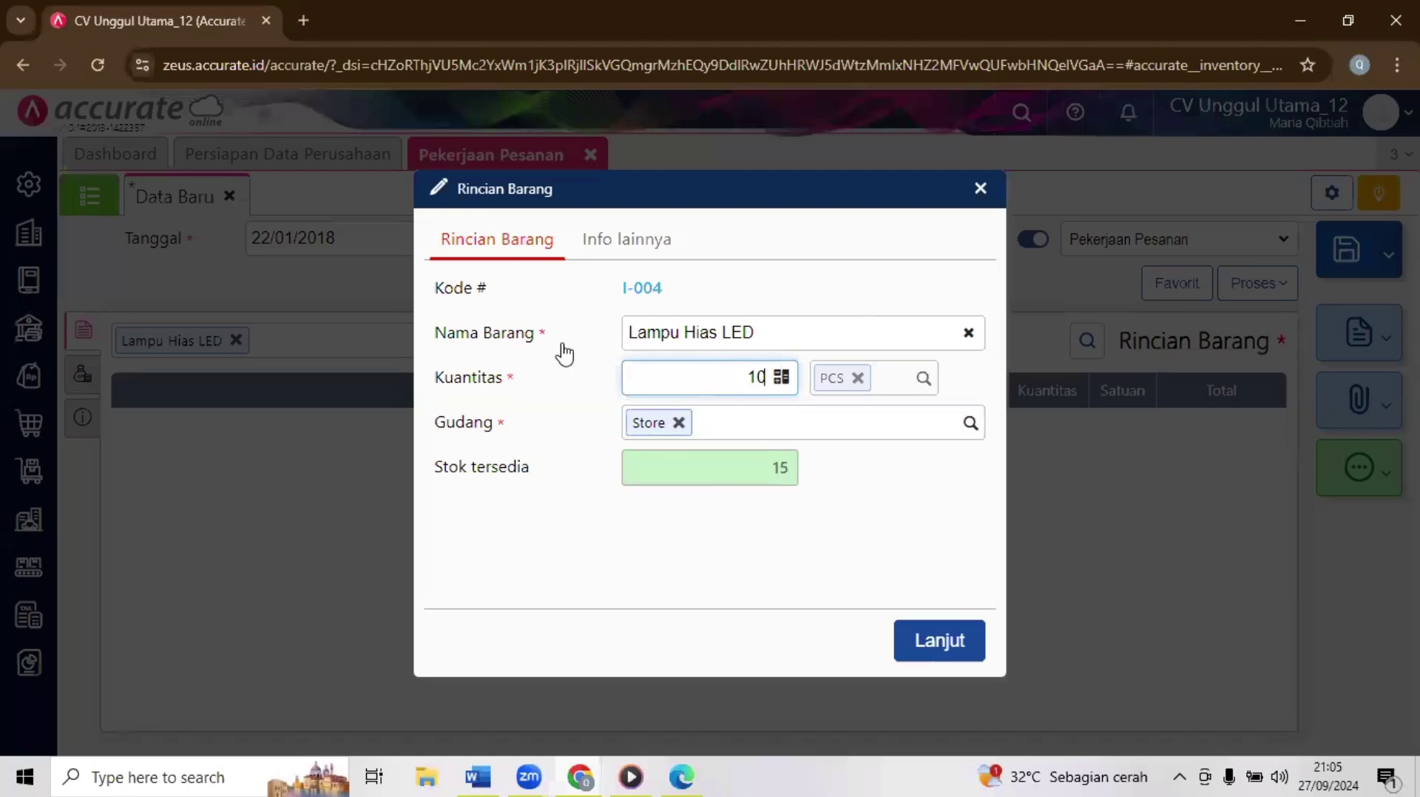
{"action": "left_click", "coordinate": [938, 642]}
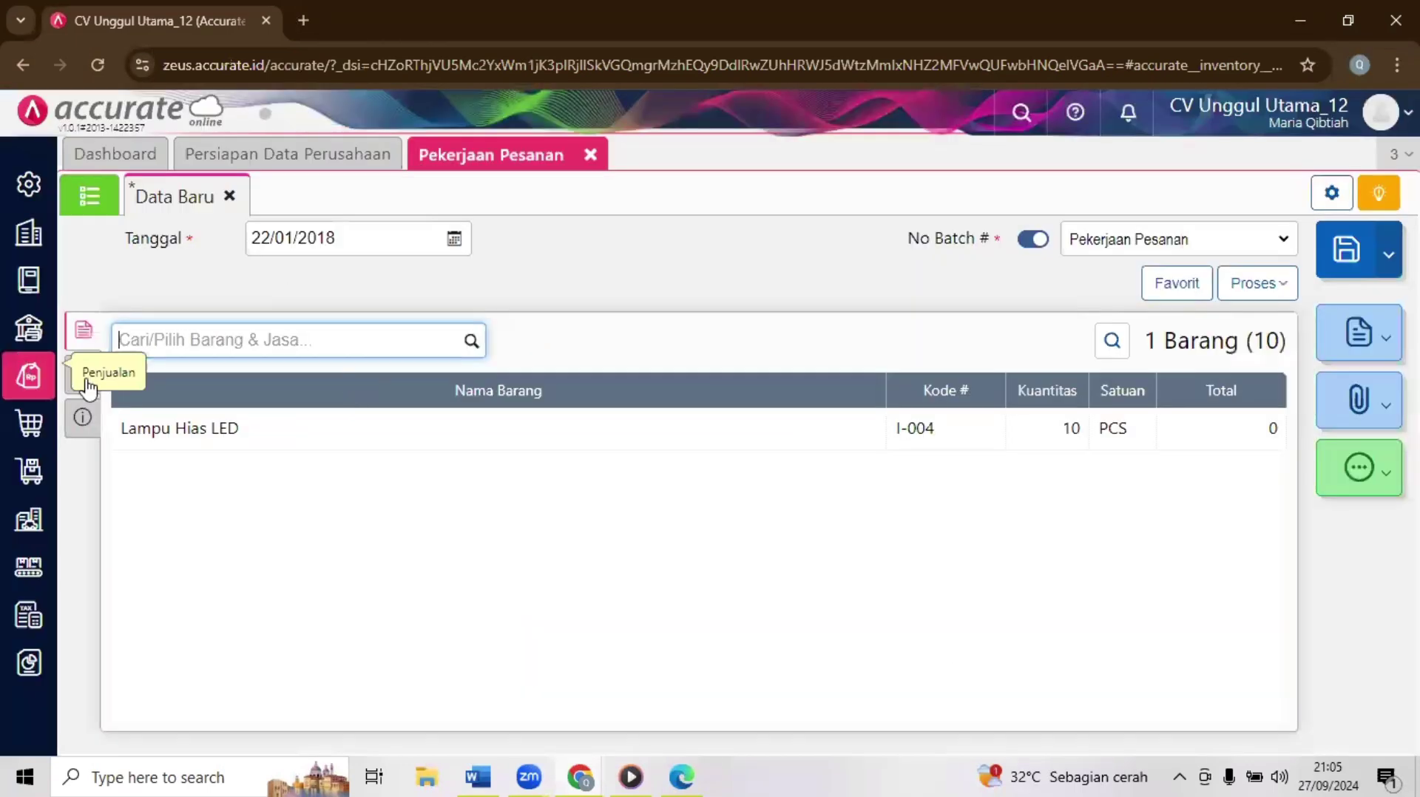
Step: Add Beban Operasional Lainnya to the job order's other costs with an amount of 4.475.000
{"action": "left_click", "coordinate": [96, 390]}
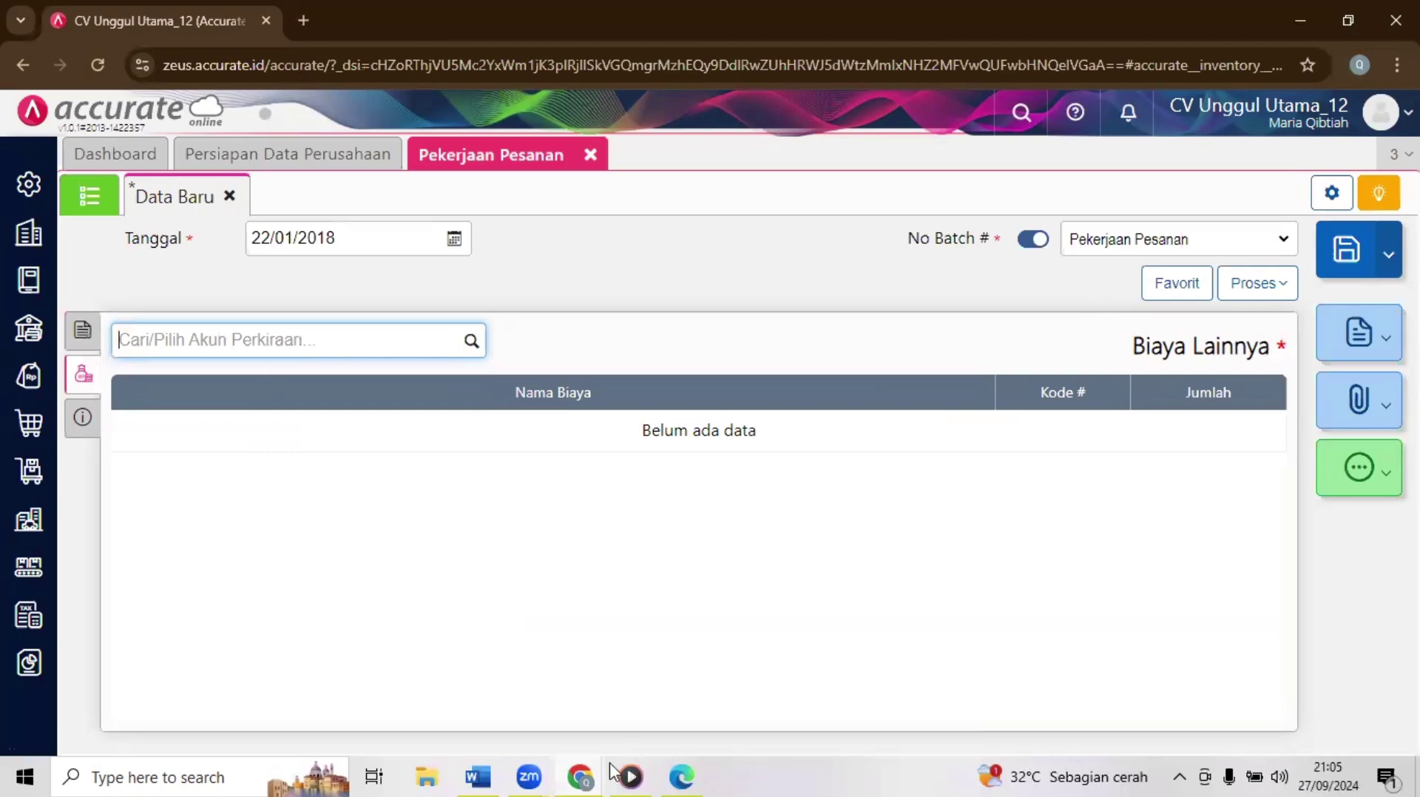
{"action": "mouse_move", "coordinate": [581, 775]}
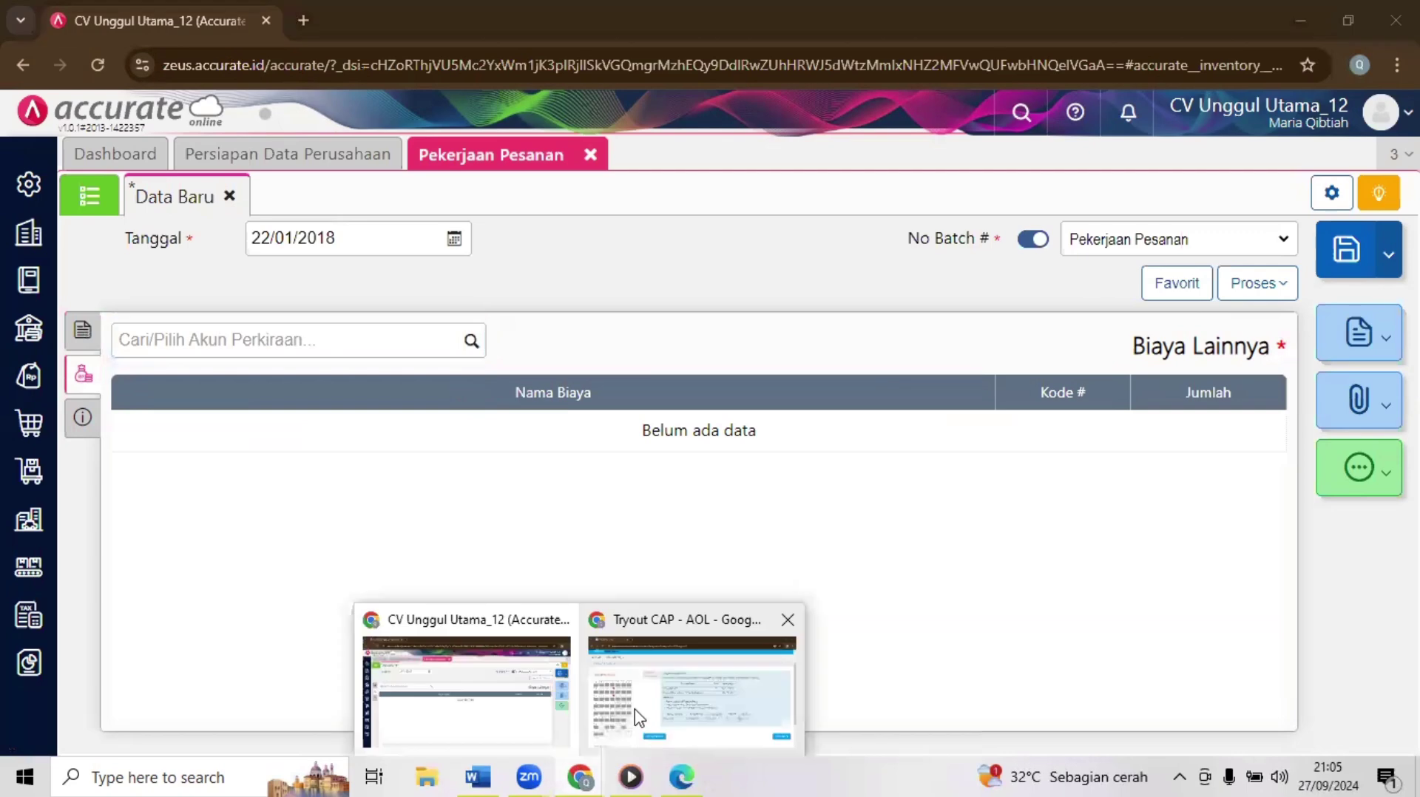
{"action": "left_click", "coordinate": [634, 715]}
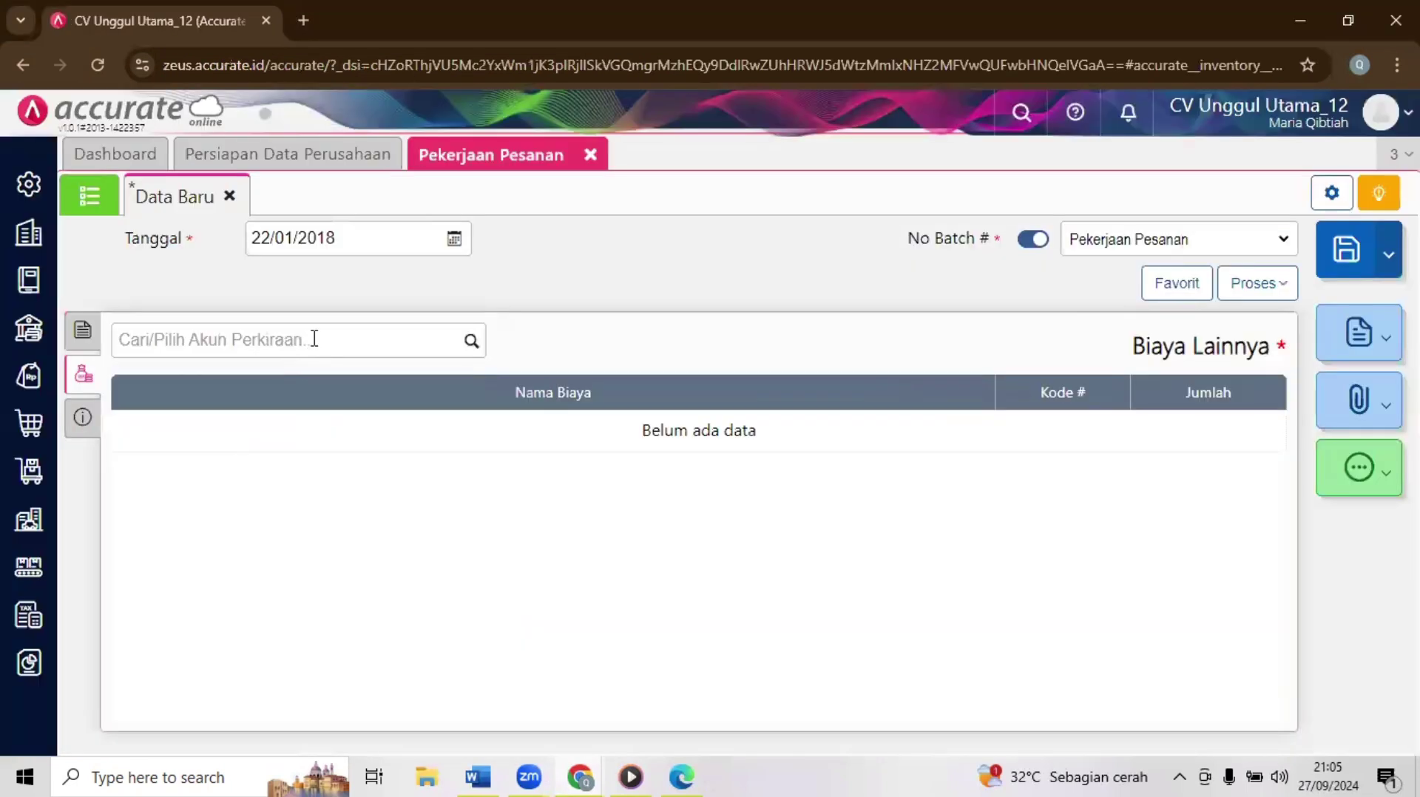
{"action": "left_click", "coordinate": [314, 339]}
{"action": "type", "text": "beb"}
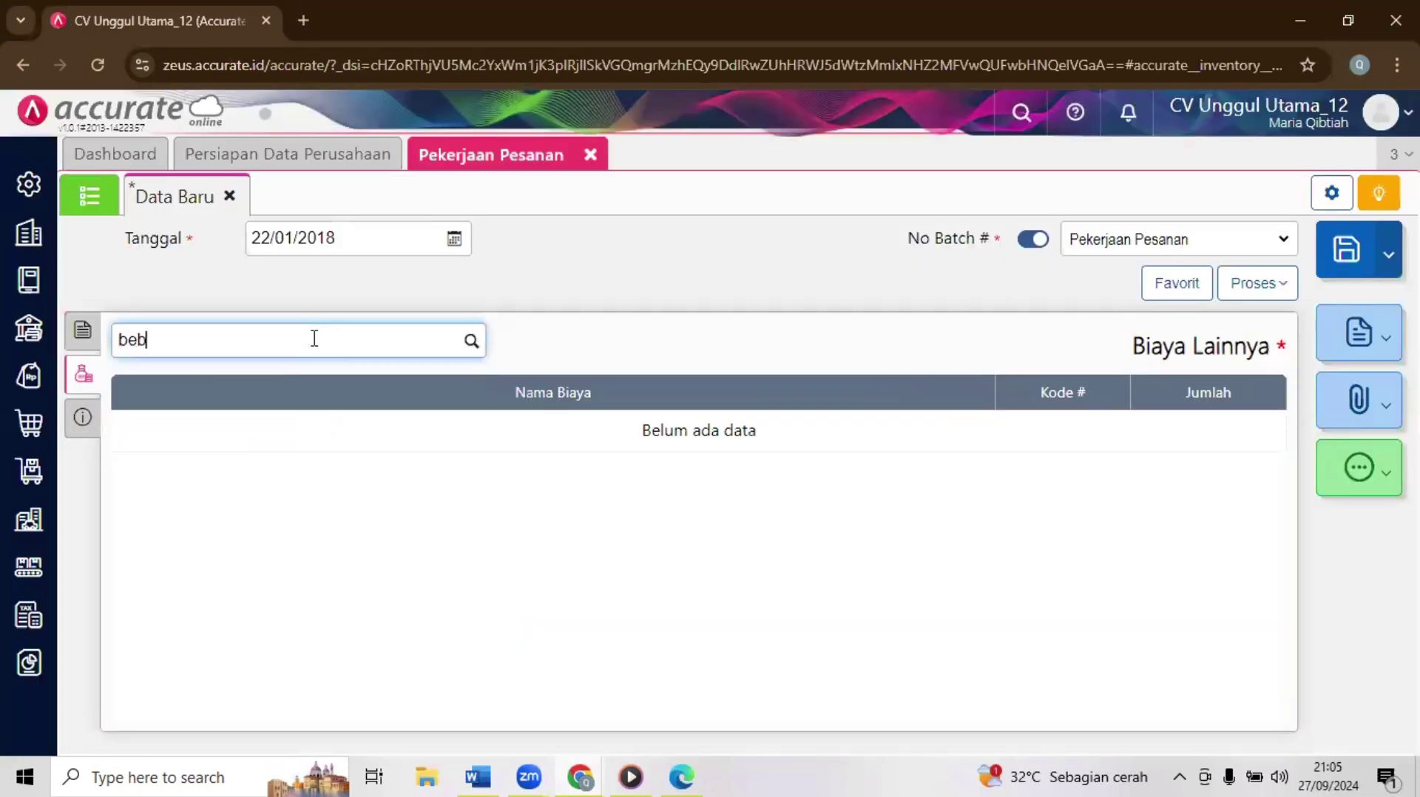
{"action": "type", "text": "an oper"}
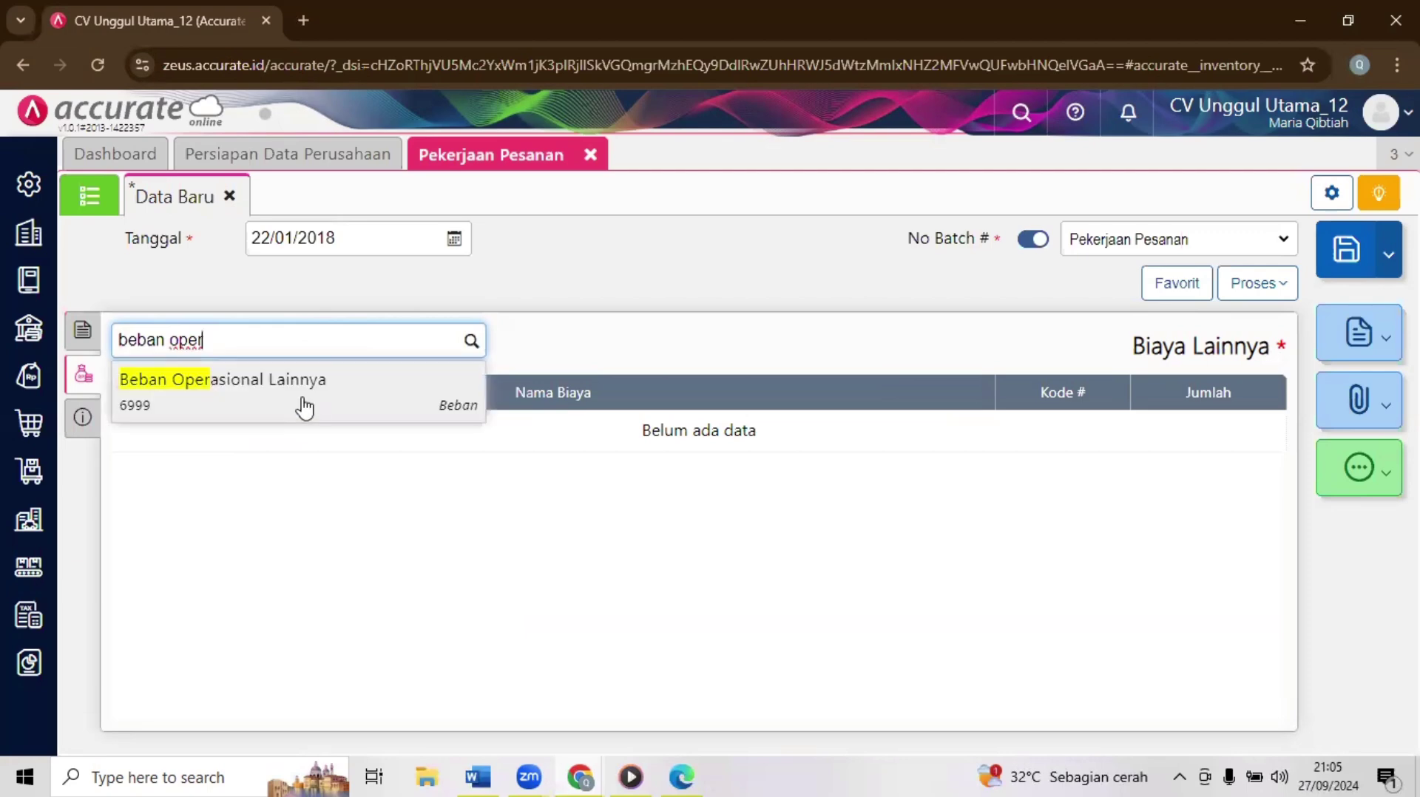
{"action": "left_click", "coordinate": [304, 406]}
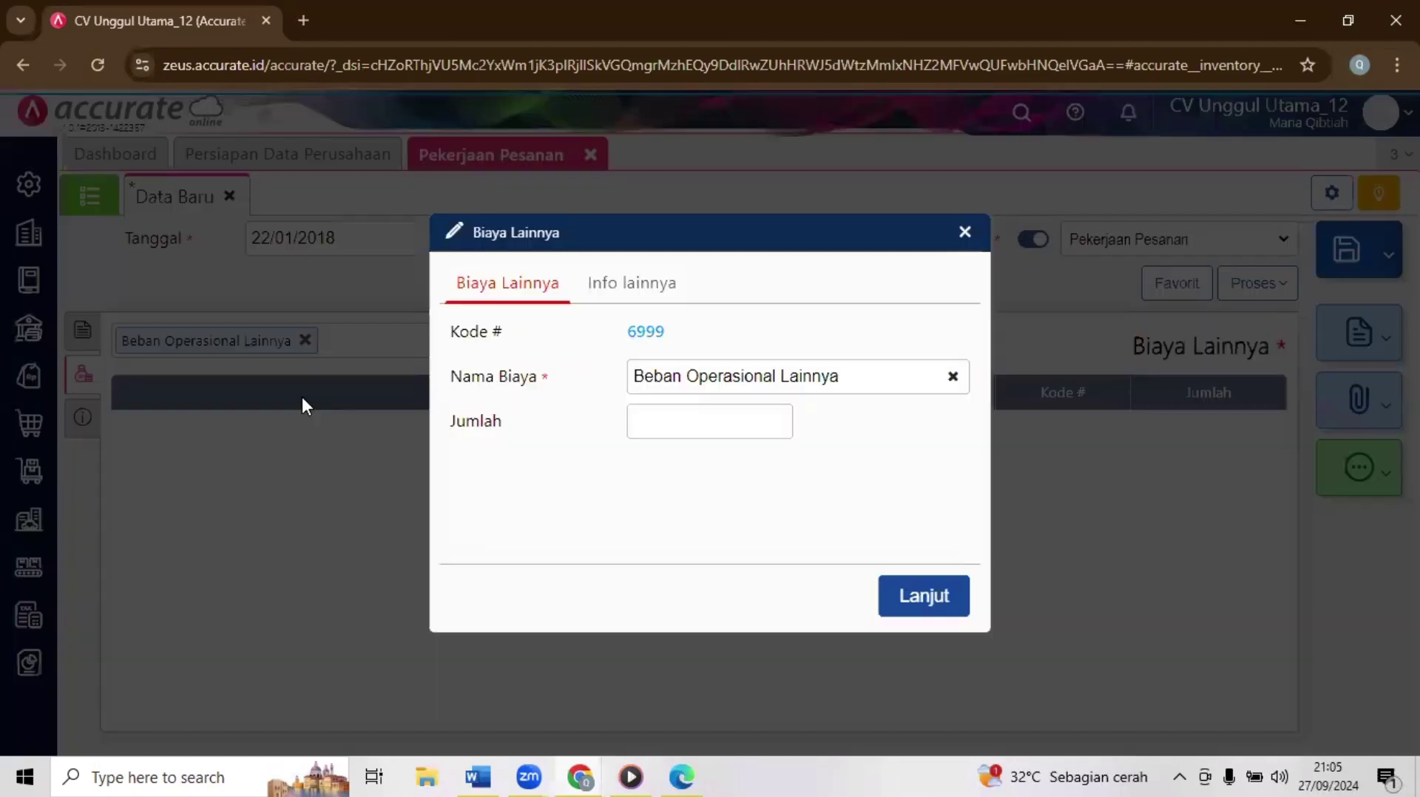
{"action": "left_click", "coordinate": [705, 419]}
{"action": "type", "text": "4.4"}
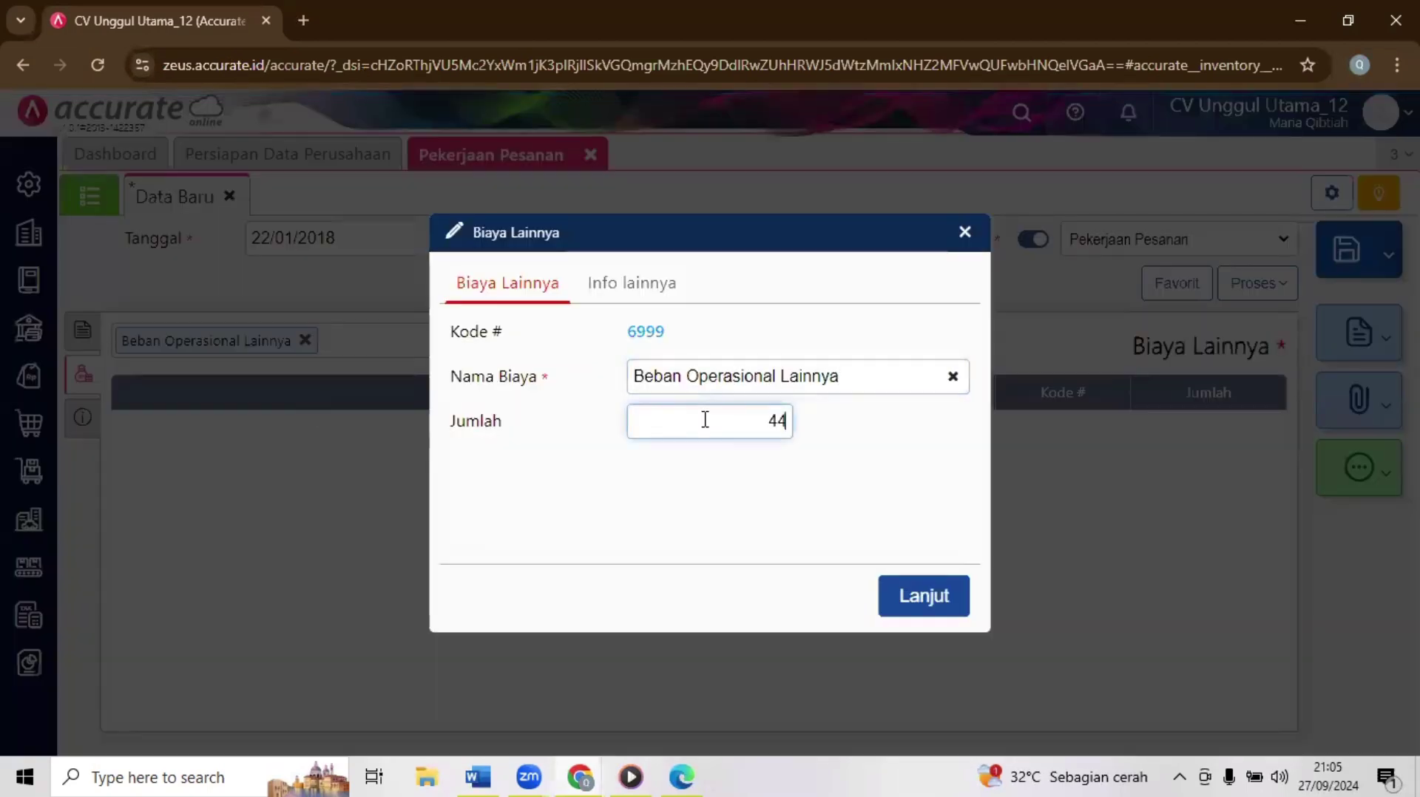
{"action": "type", "text": "75.000"}
{"action": "left_click", "coordinate": [929, 596]}
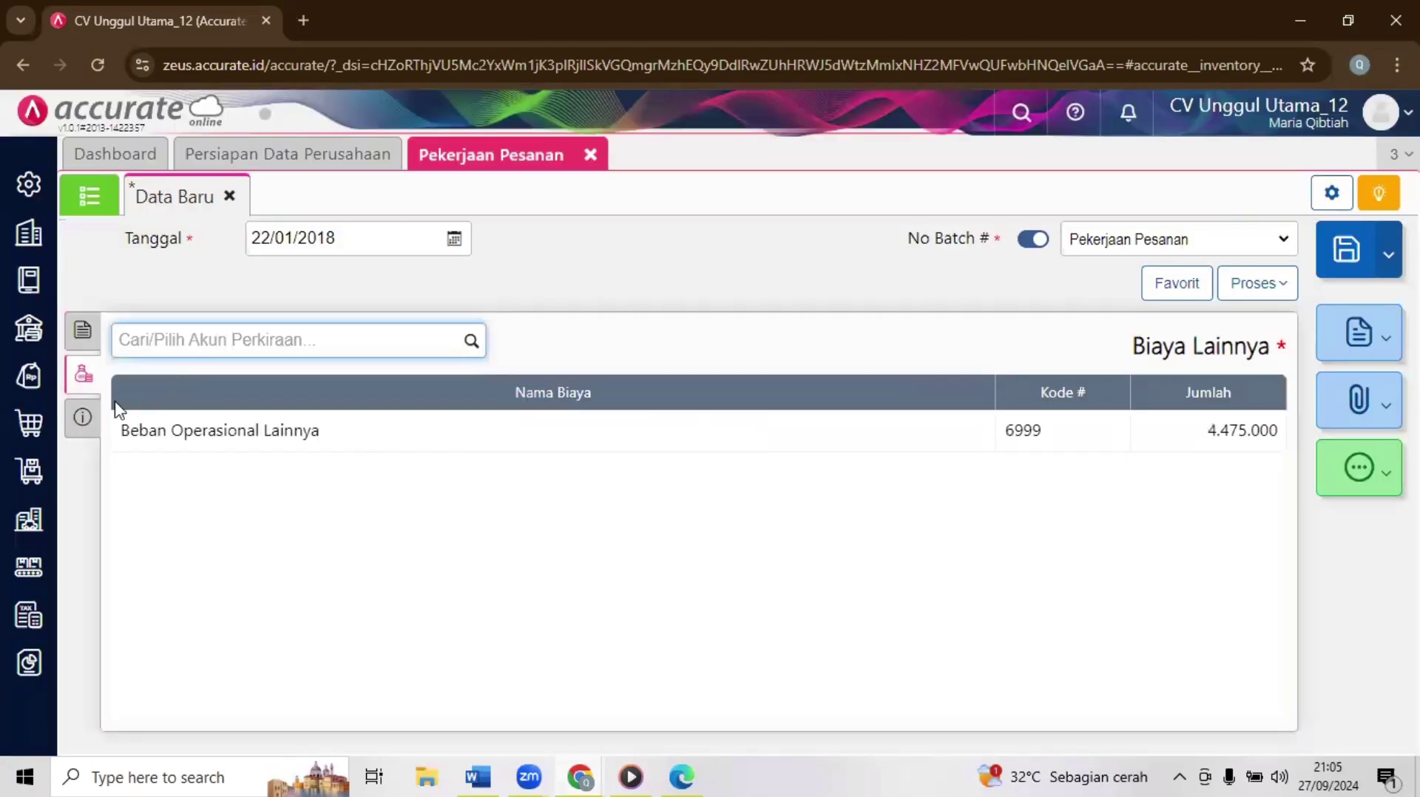
Step: Set the job order's Akun Pekerjaan to Persediaan Dalam Proses in its additional information
{"action": "left_click", "coordinate": [82, 417]}
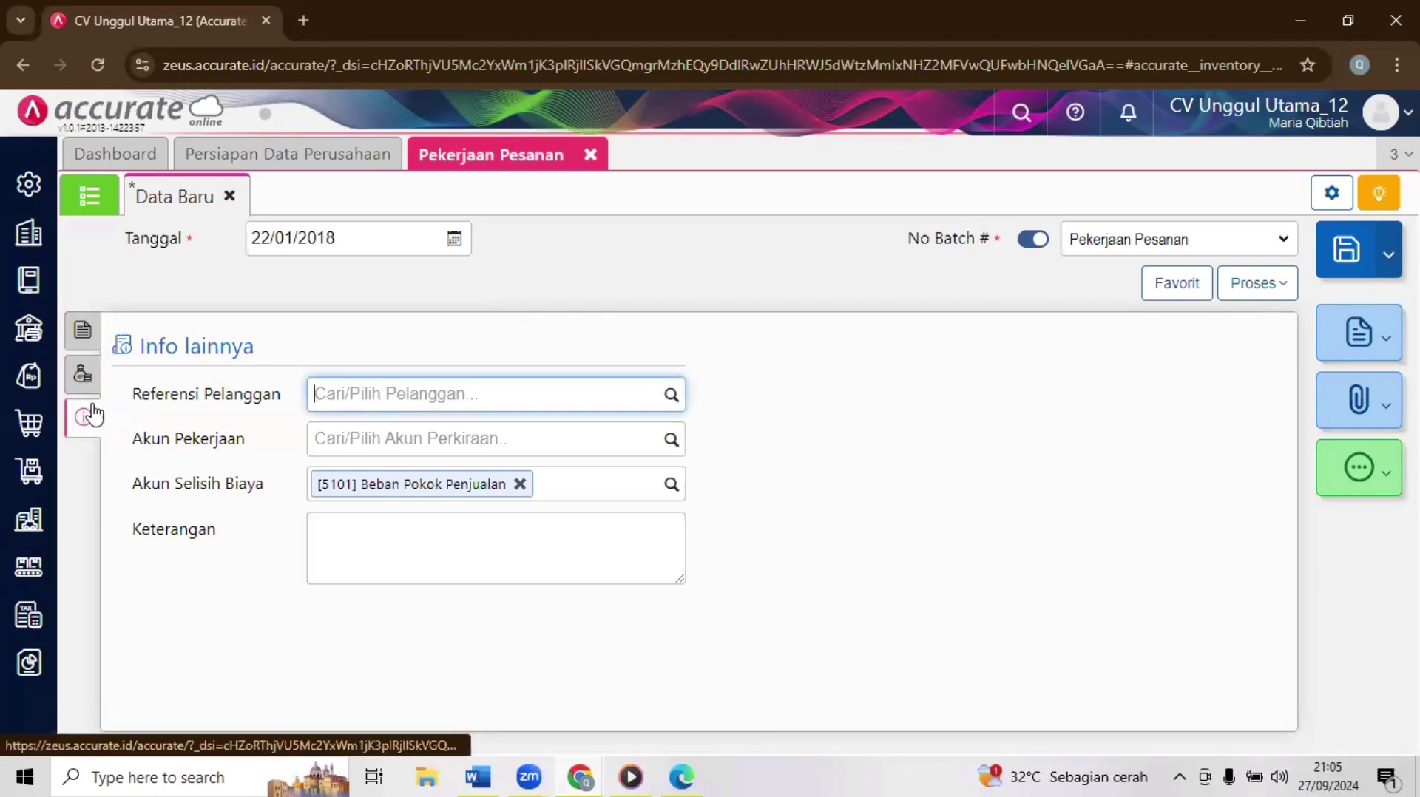
{"action": "left_click", "coordinate": [375, 438]}
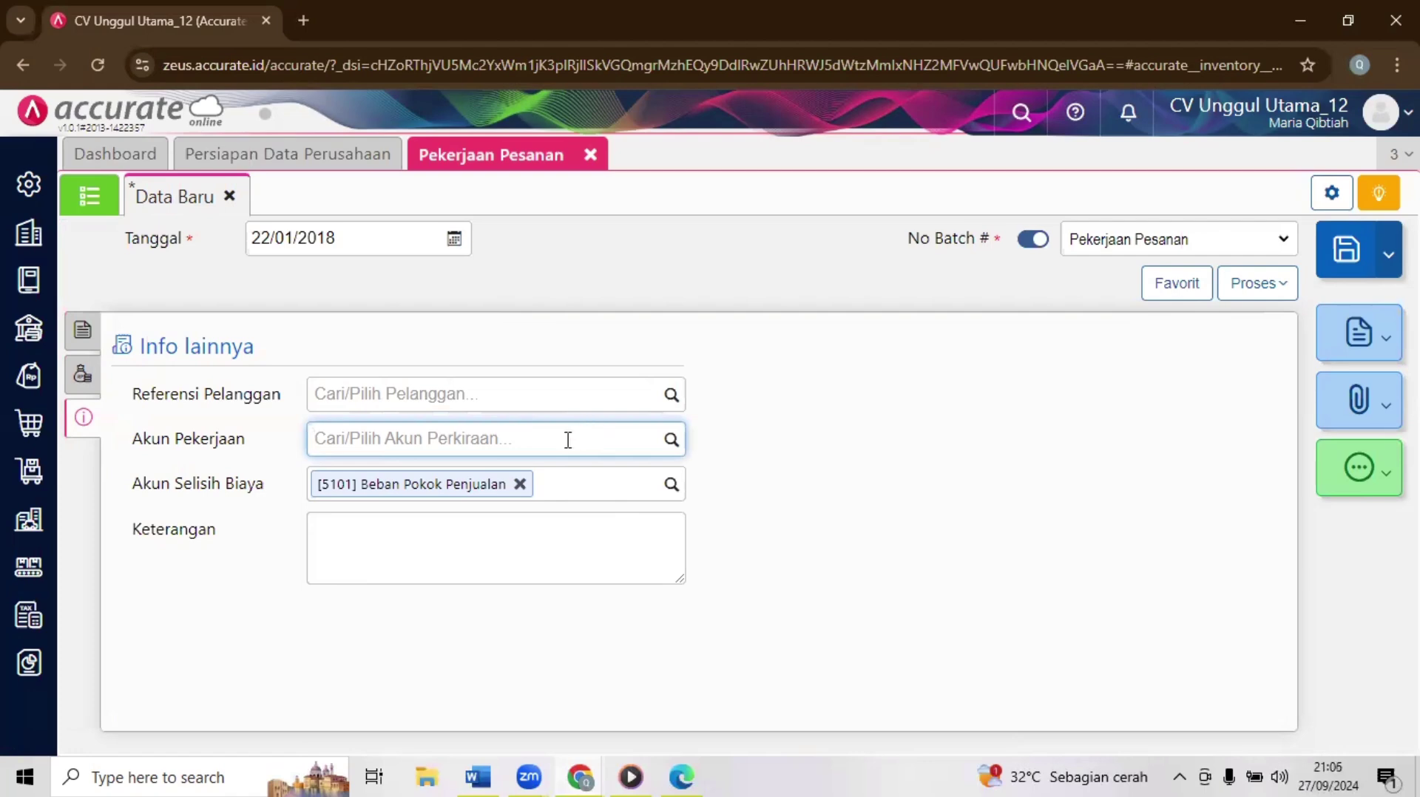
{"action": "type", "text": "barang"}
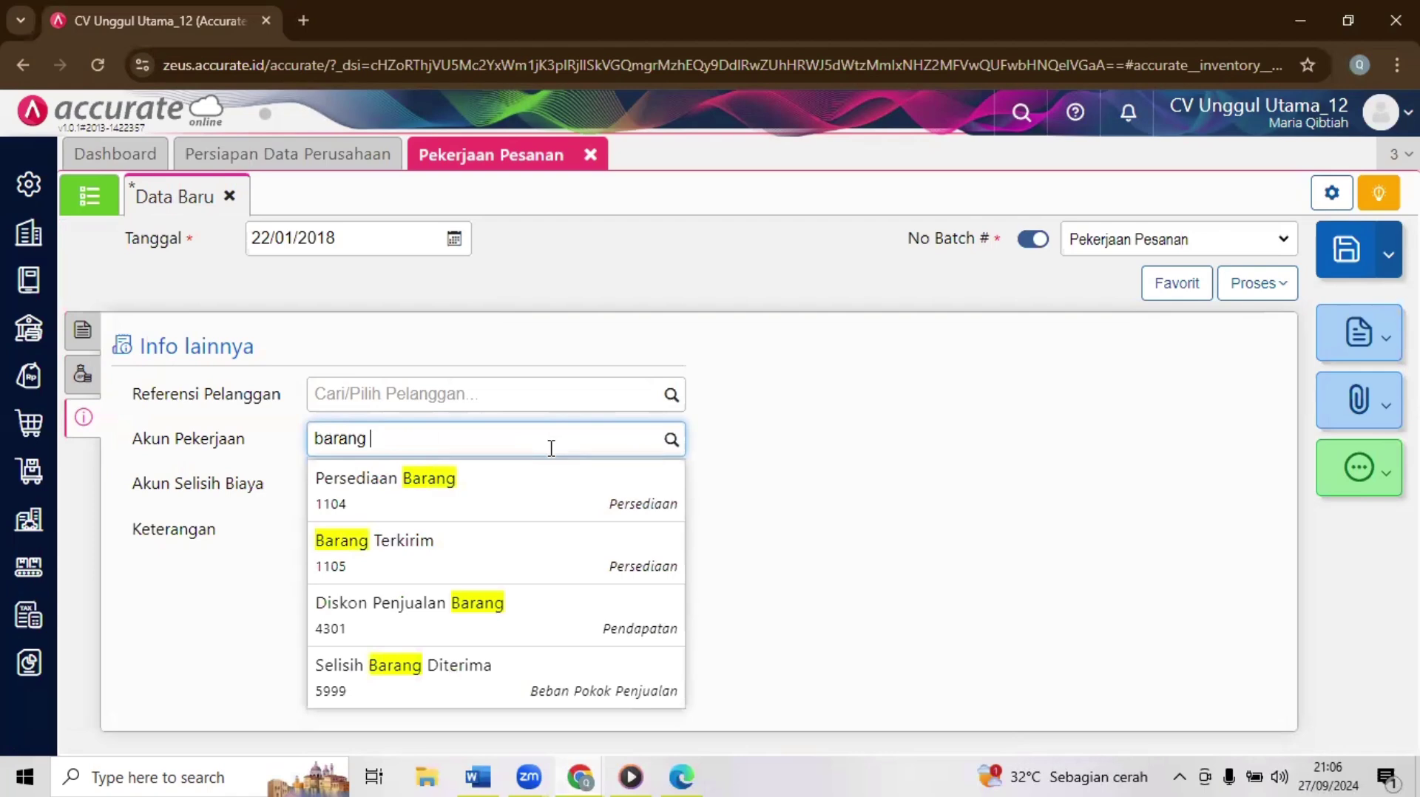
{"action": "key", "text": "BackSpace"}
{"action": "key", "text": "BackSpace"}
{"action": "key", "text": "BackSpace"}
{"action": "key", "text": "BackSpace"}
{"action": "key", "text": "BackSpace"}
{"action": "key", "text": "BackSpace"}
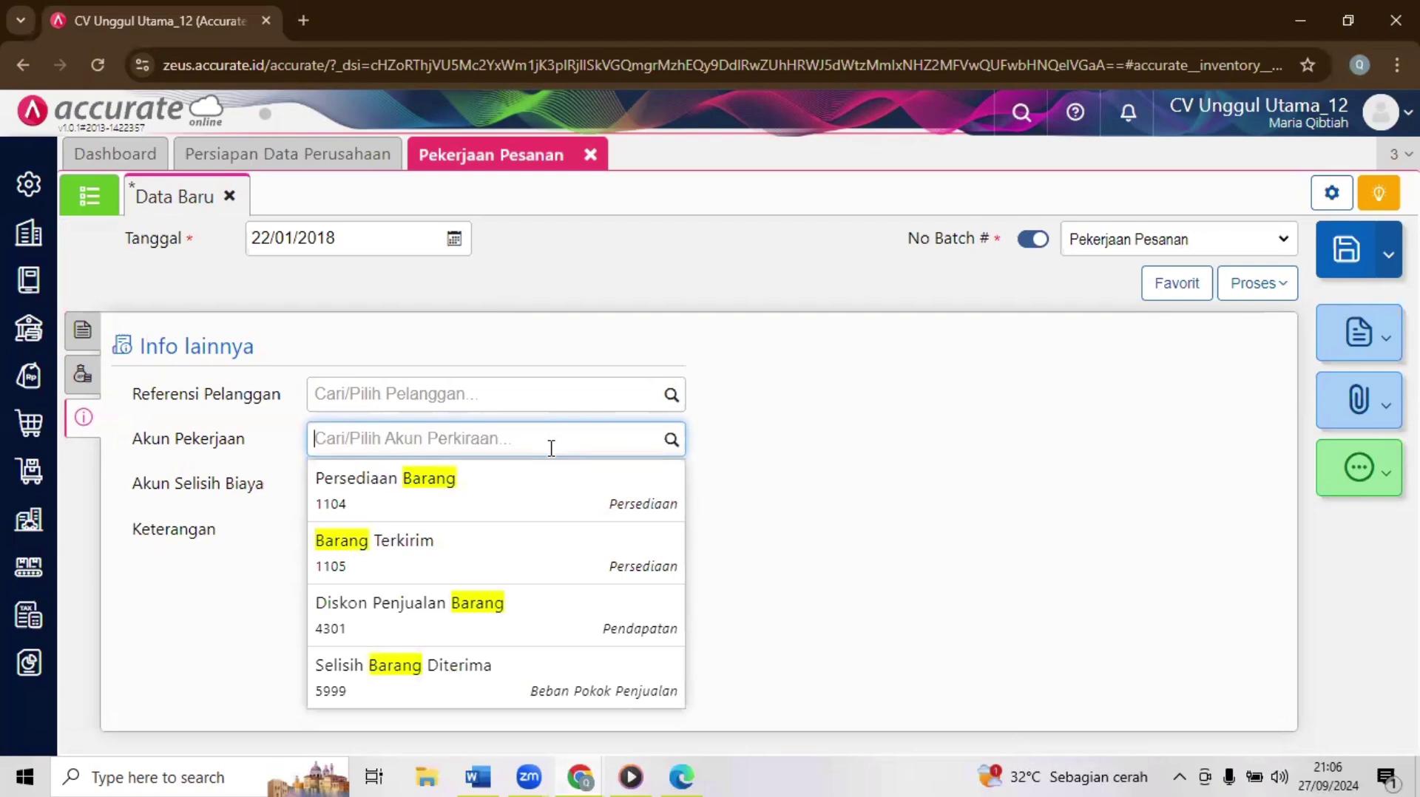
{"action": "type", "text": "dalam p"}
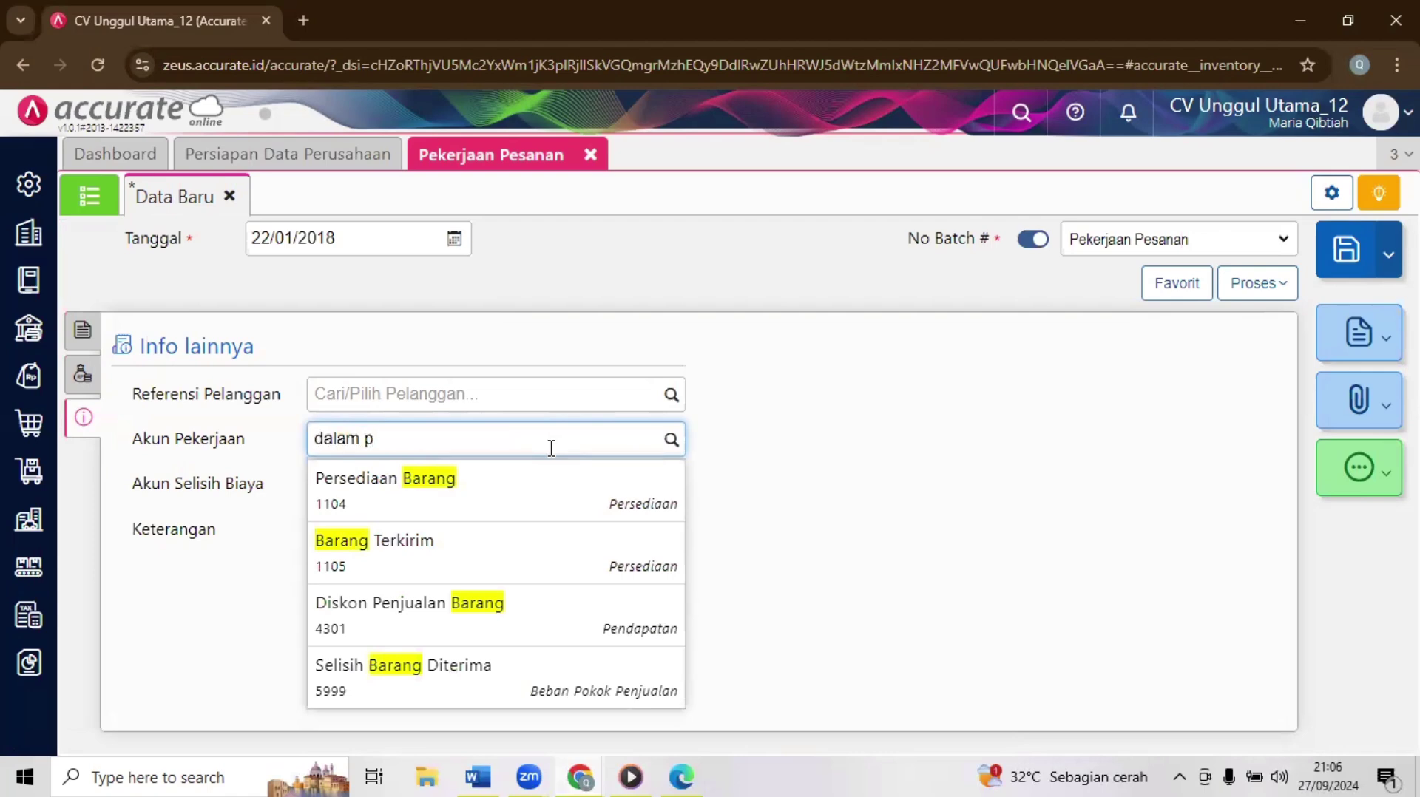
{"action": "type", "text": "ros"}
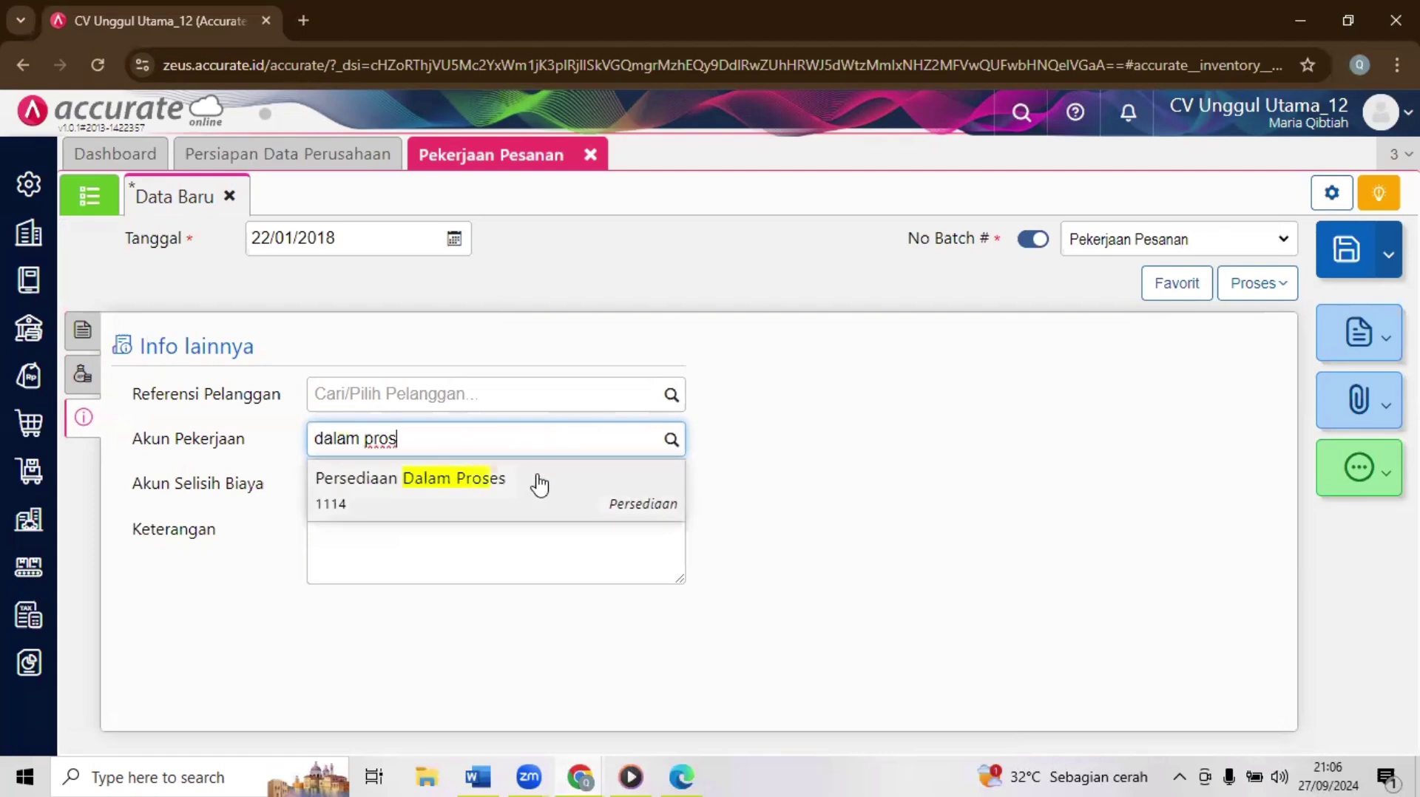
{"action": "left_click", "coordinate": [539, 482]}
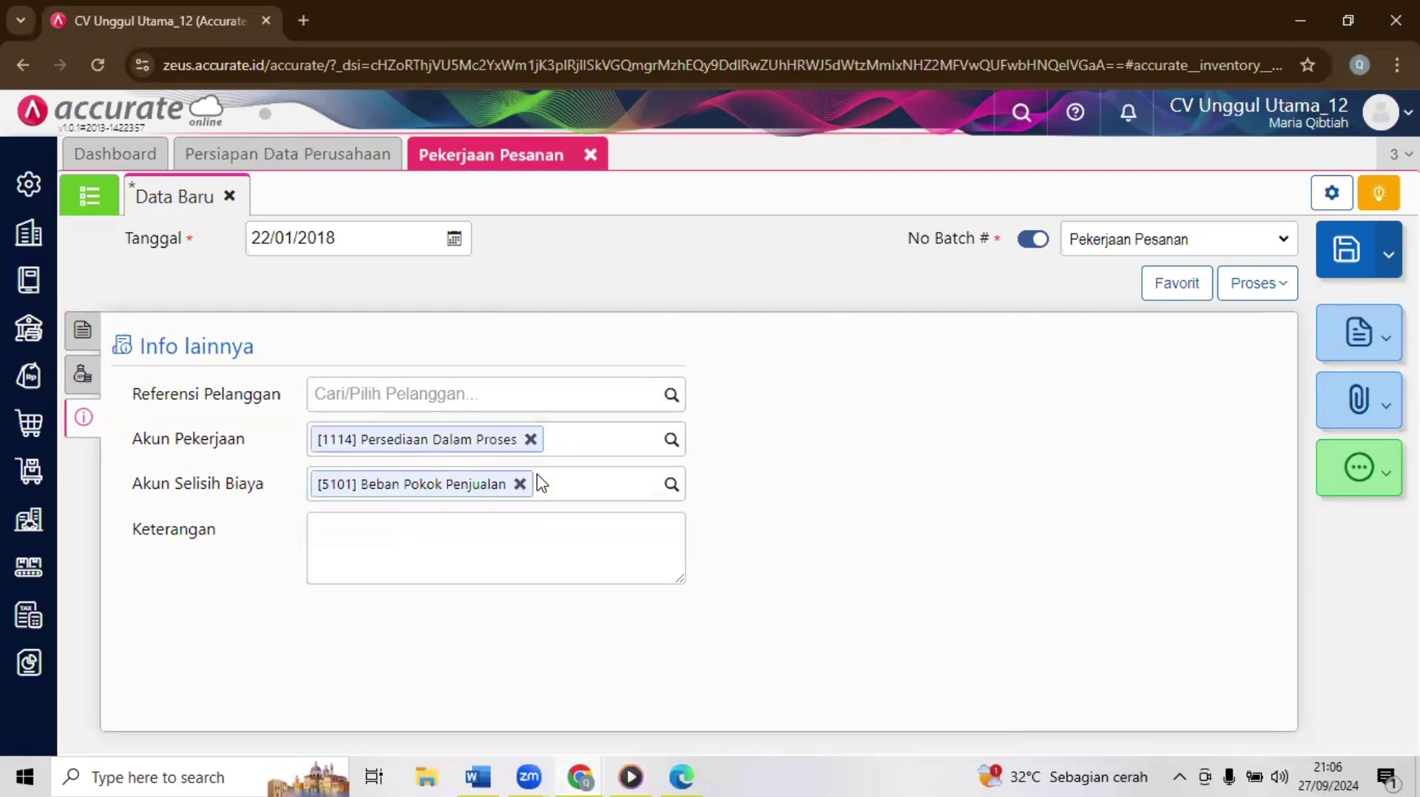
Step: Check the order's cost account against the Tryout CAP exercise, then save the job order in Accurate Online
{"action": "left_click", "coordinate": [579, 776]}
{"action": "left_click", "coordinate": [645, 675]}
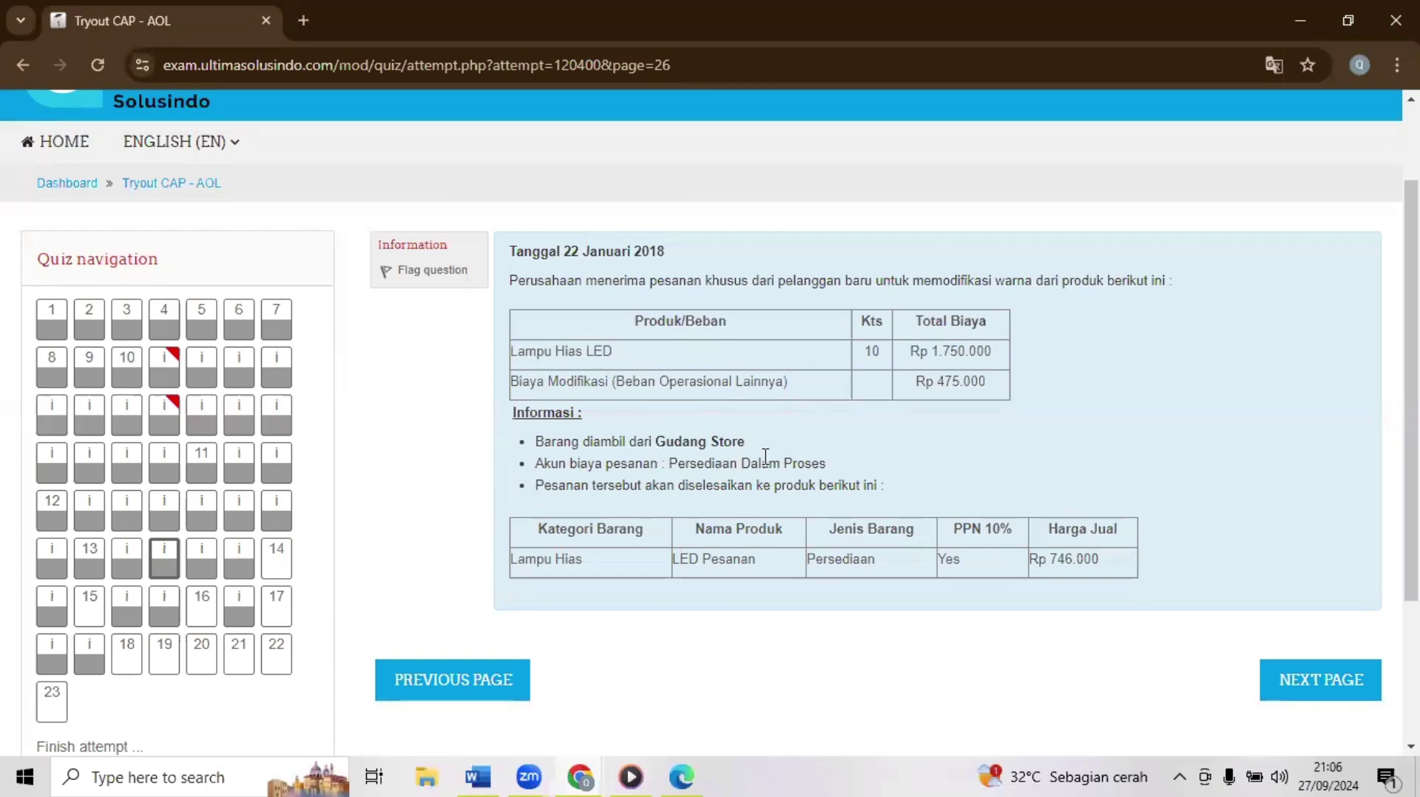
{"action": "left_click", "coordinate": [690, 775]}
{"action": "left_click", "coordinate": [582, 776]}
{"action": "left_click", "coordinate": [583, 775]}
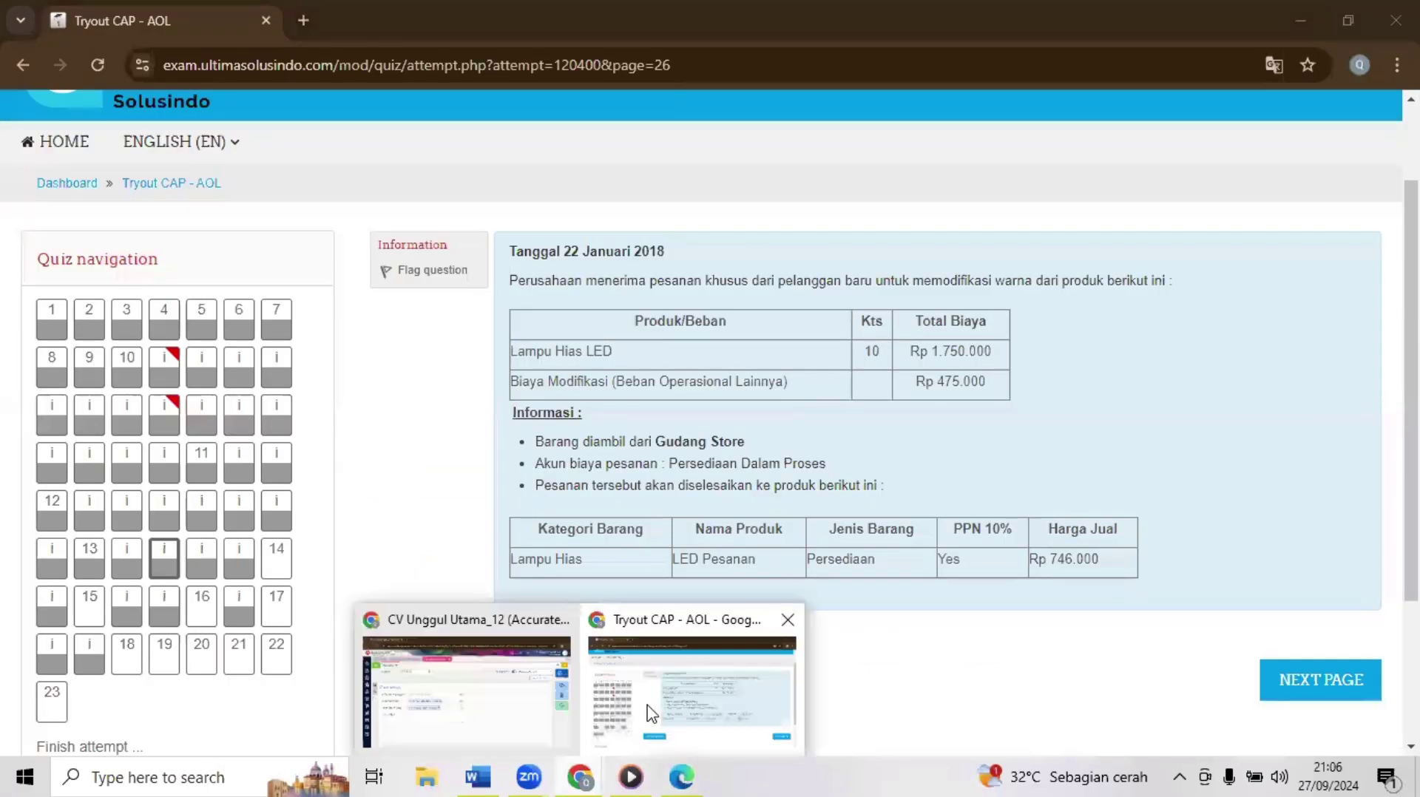
{"action": "left_click", "coordinate": [651, 714]}
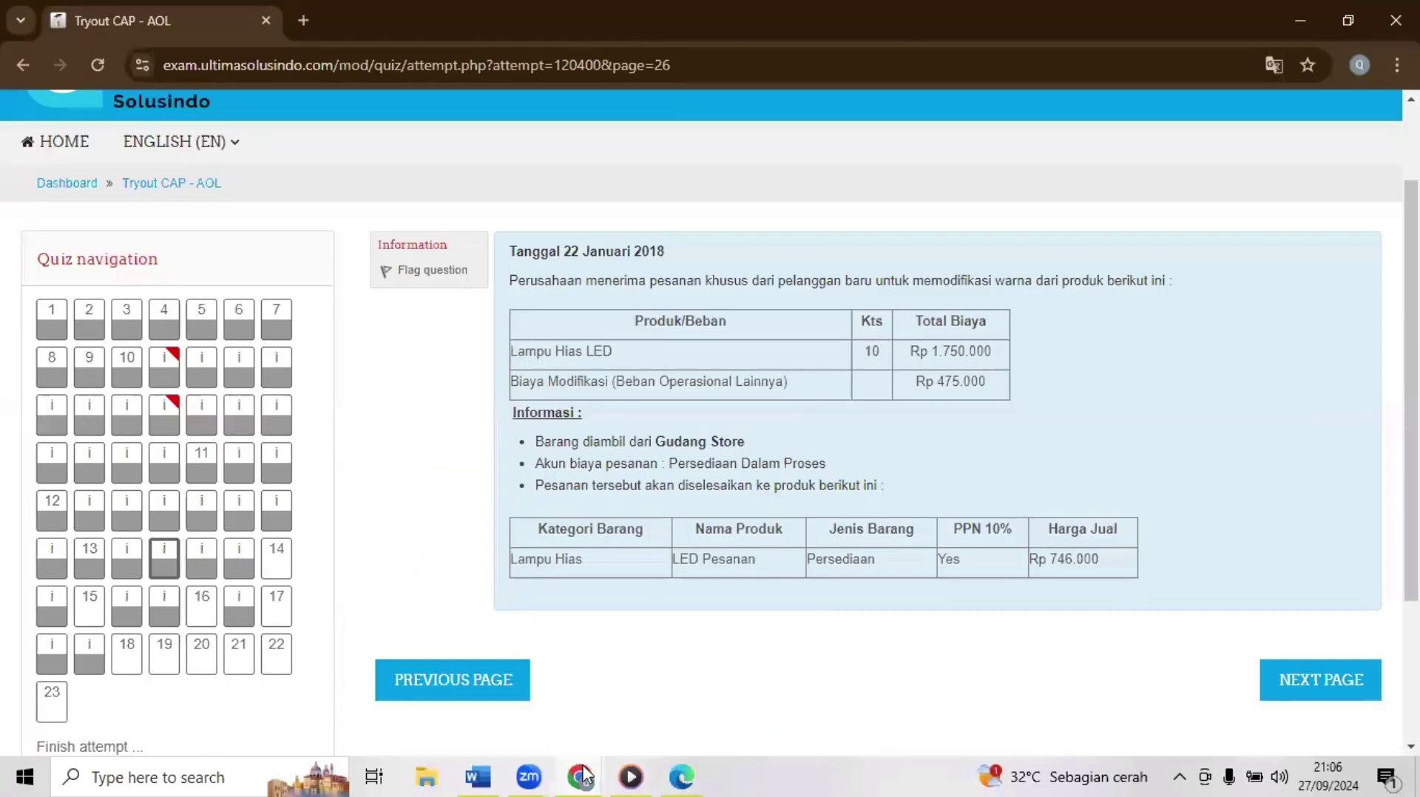
{"action": "key", "text": "alt+Tab"}
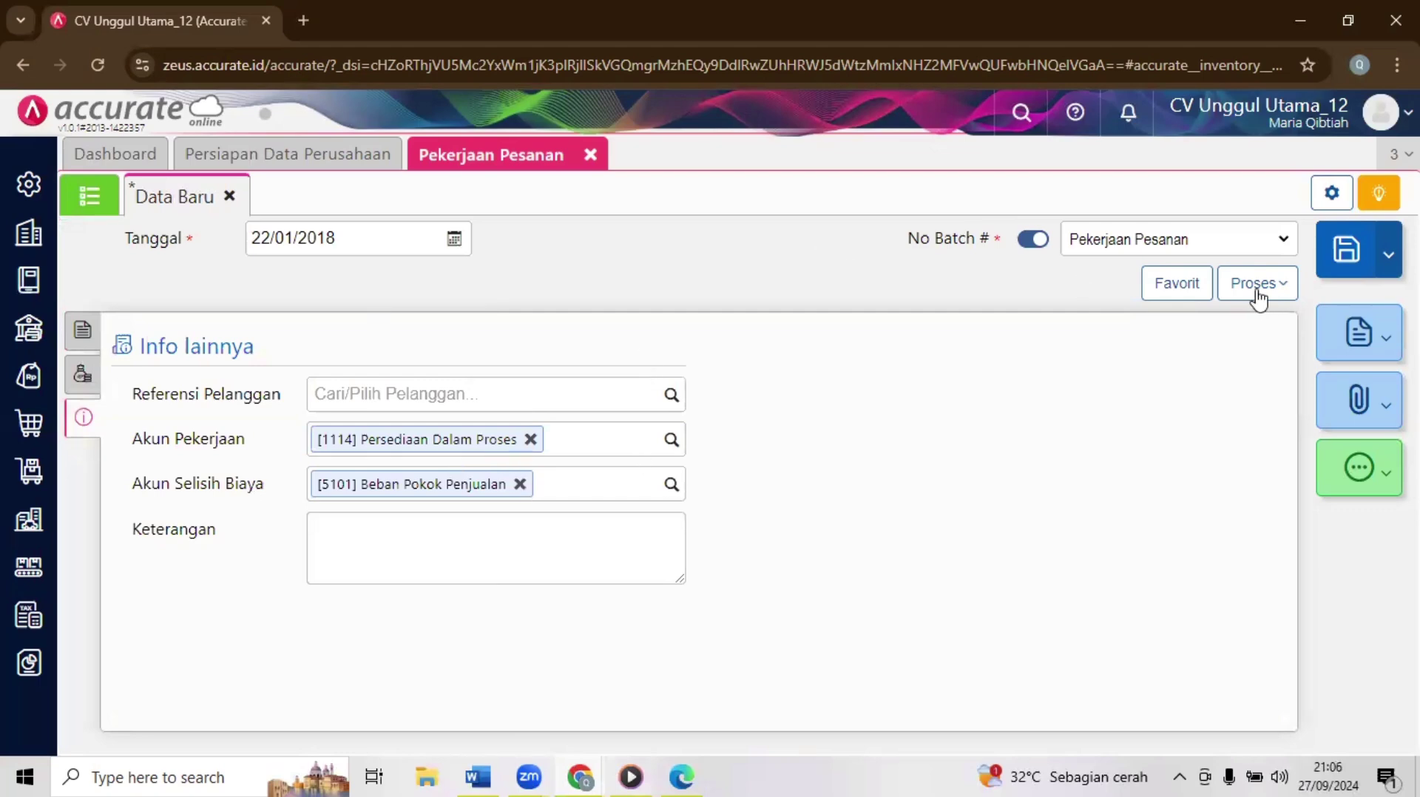
{"action": "left_click", "coordinate": [1346, 250]}
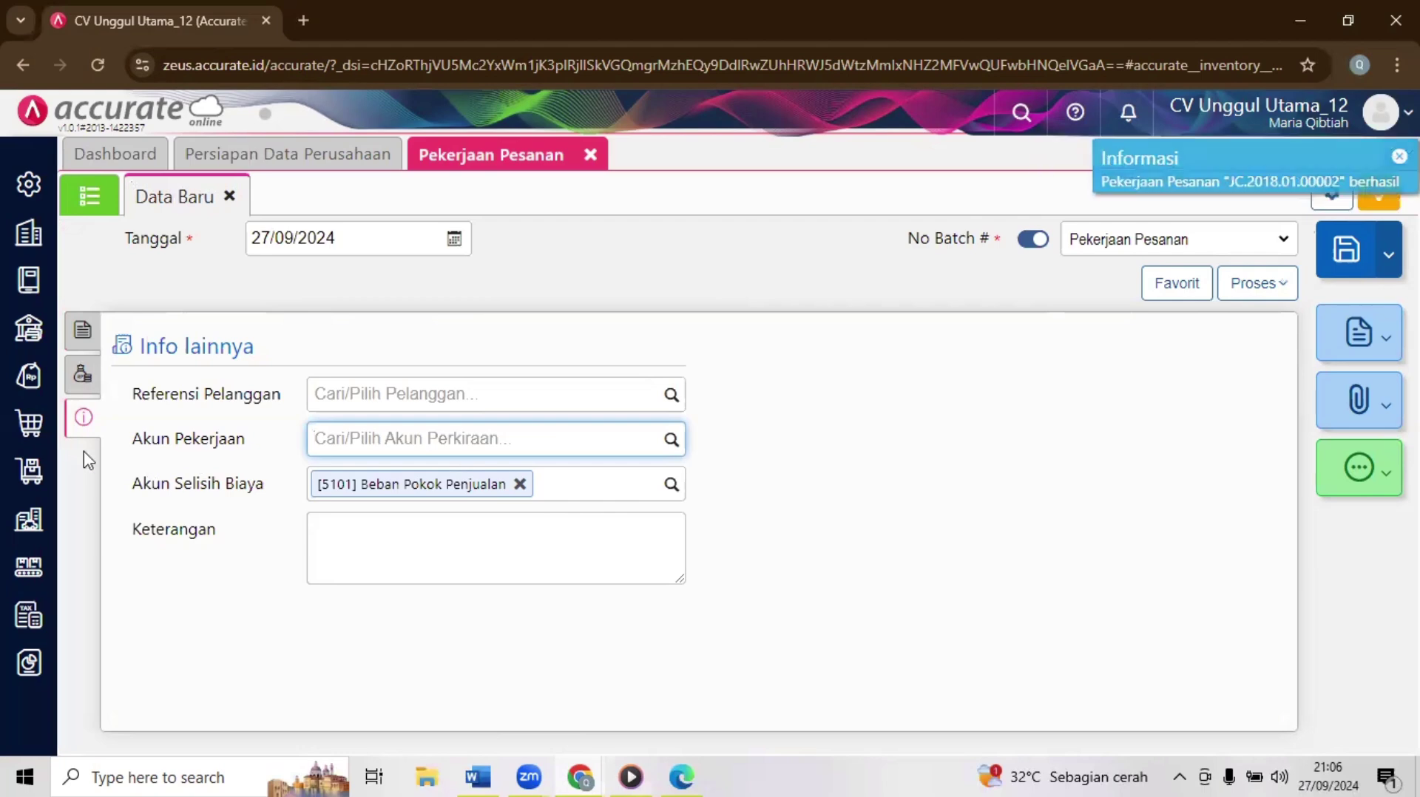
Step: Open a new Barang & Jasa record in the inventory module and check the finished product's details in the Tryout CAP exercise
{"action": "left_click", "coordinate": [29, 477]}
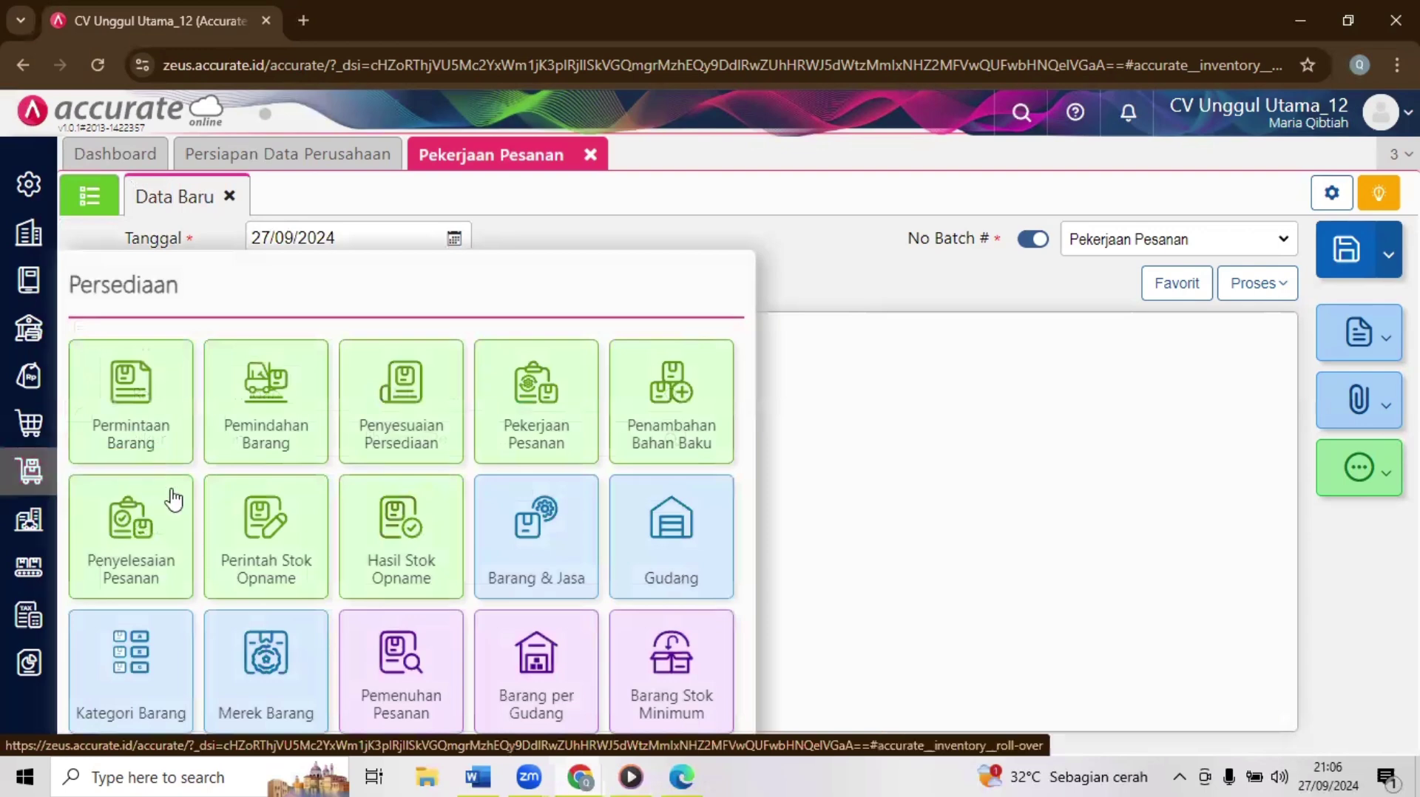
{"action": "left_click", "coordinate": [563, 526]}
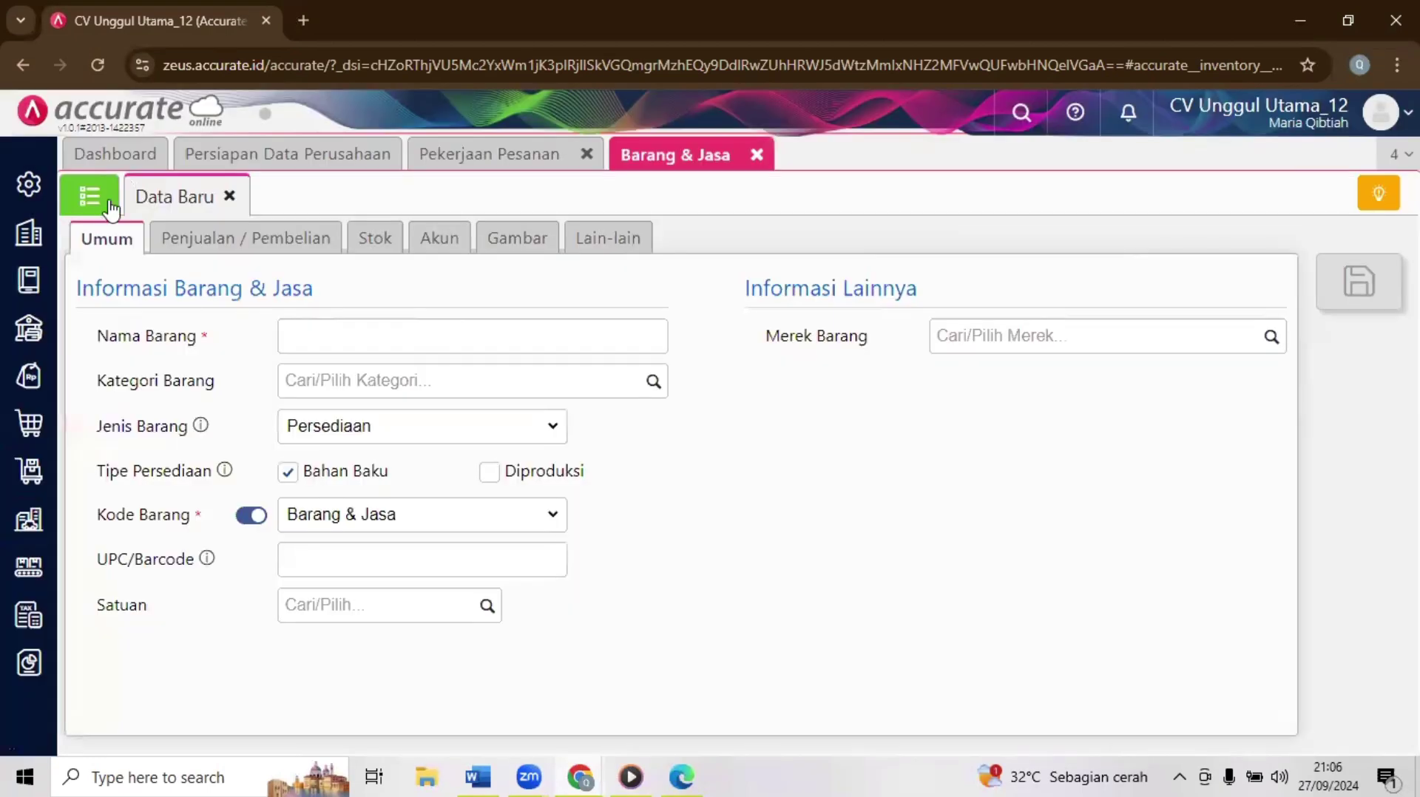
{"action": "left_click", "coordinate": [295, 334]}
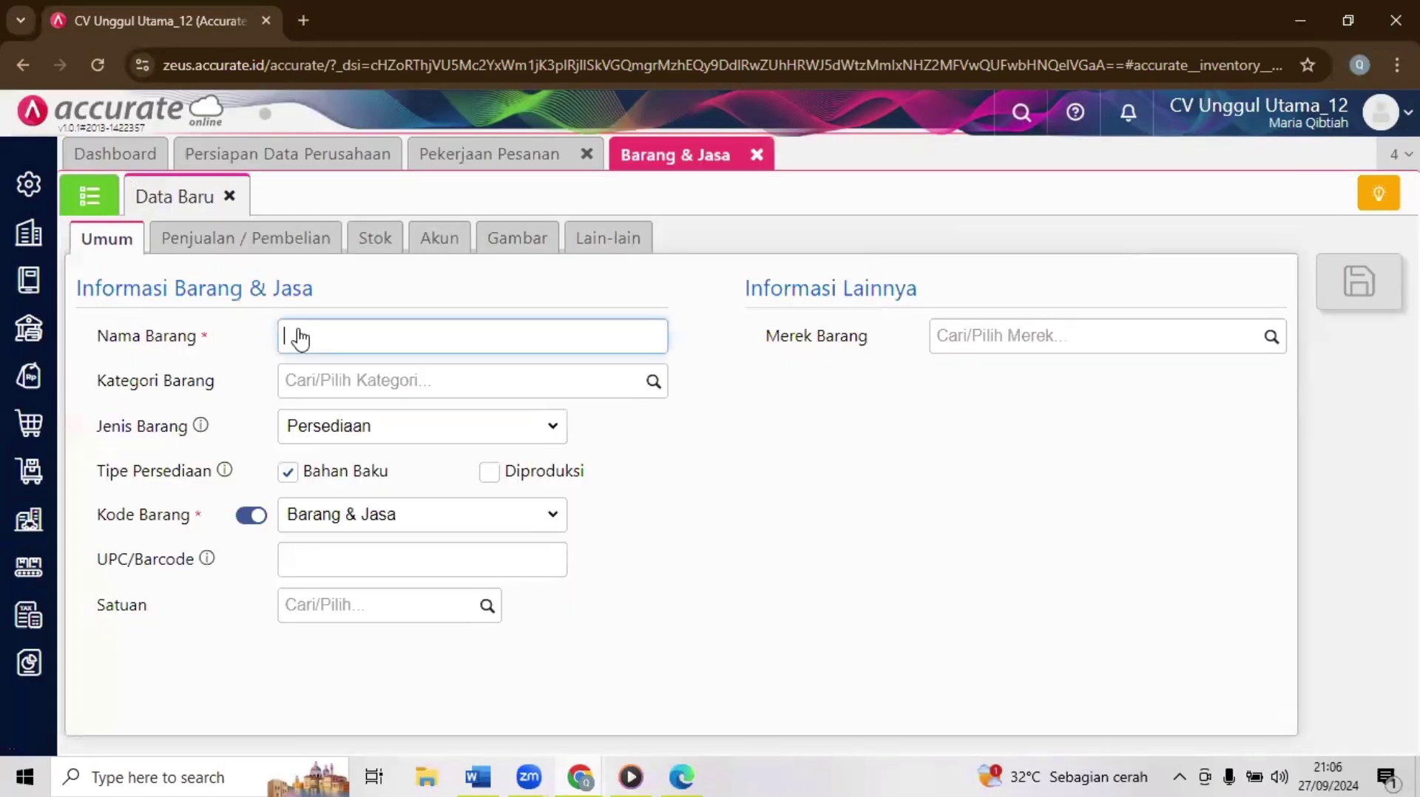
{"action": "left_click", "coordinate": [584, 776]}
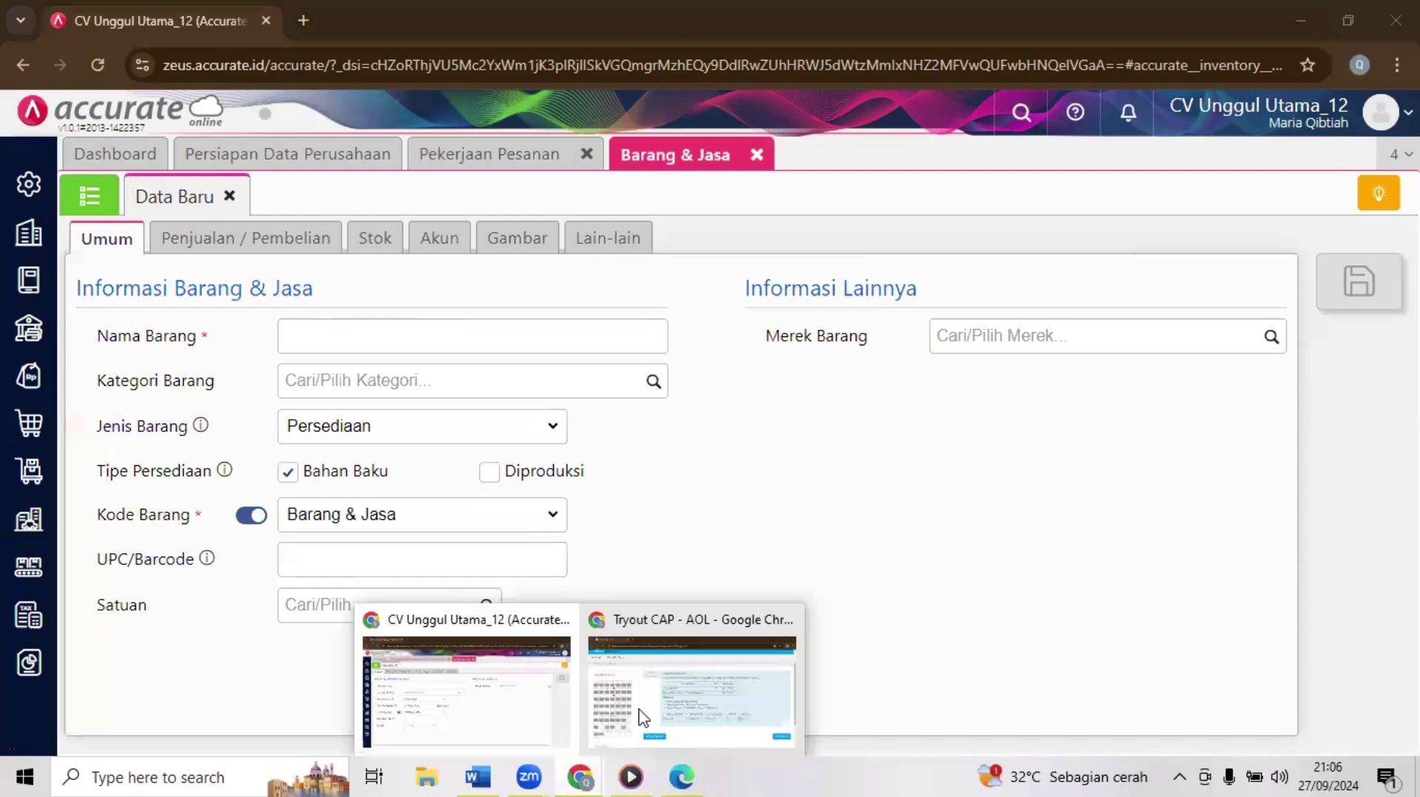
{"action": "left_click", "coordinate": [641, 716]}
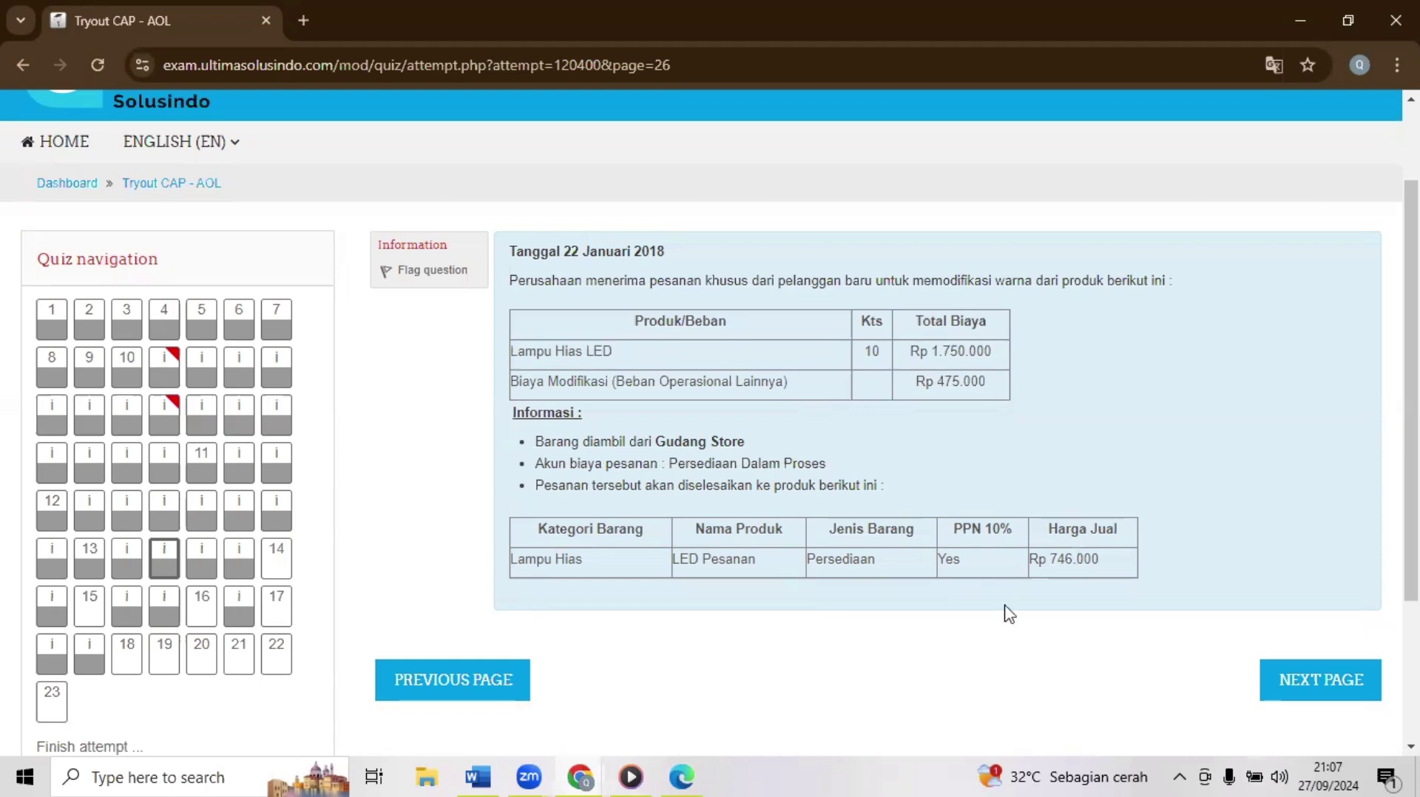
{"action": "left_click", "coordinate": [588, 775]}
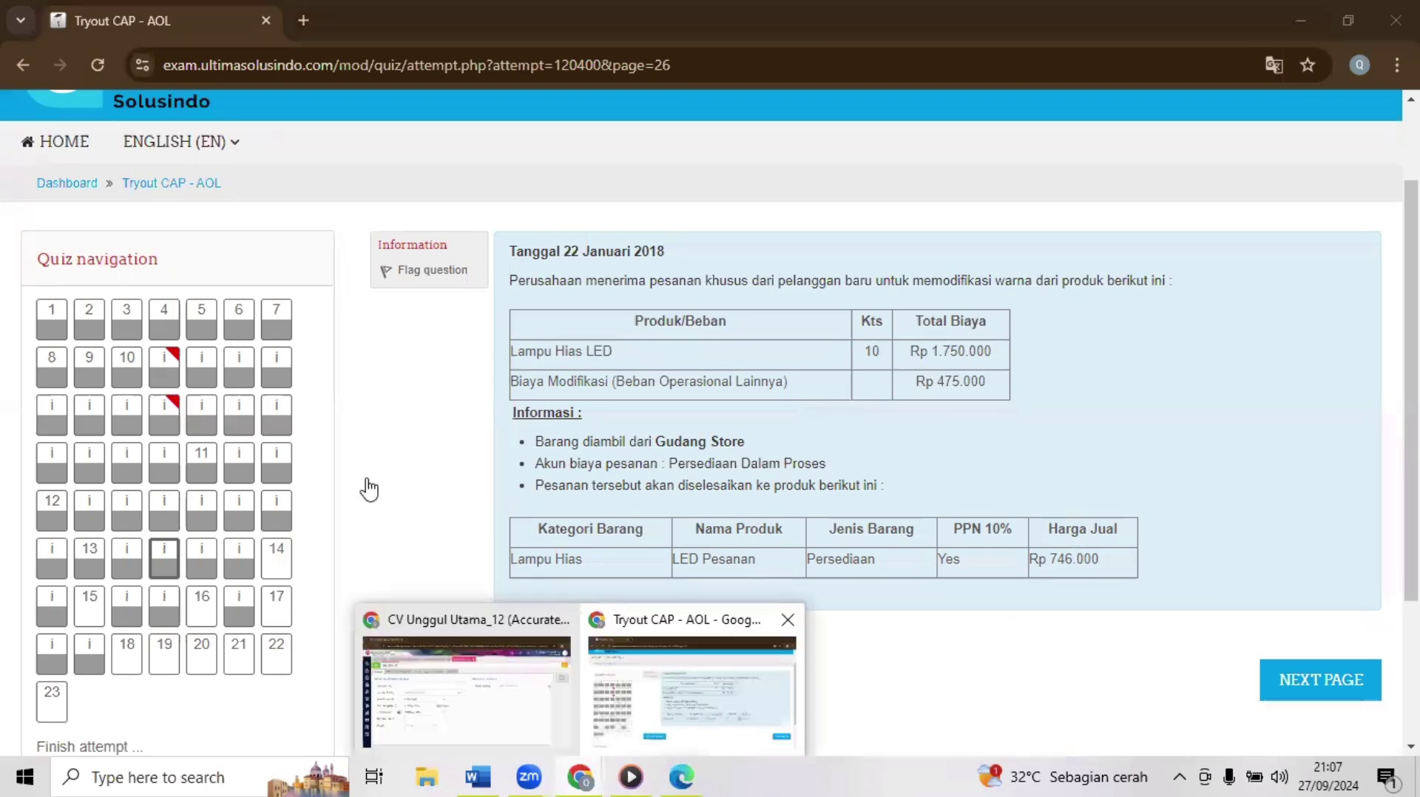
{"action": "left_click", "coordinate": [466, 688]}
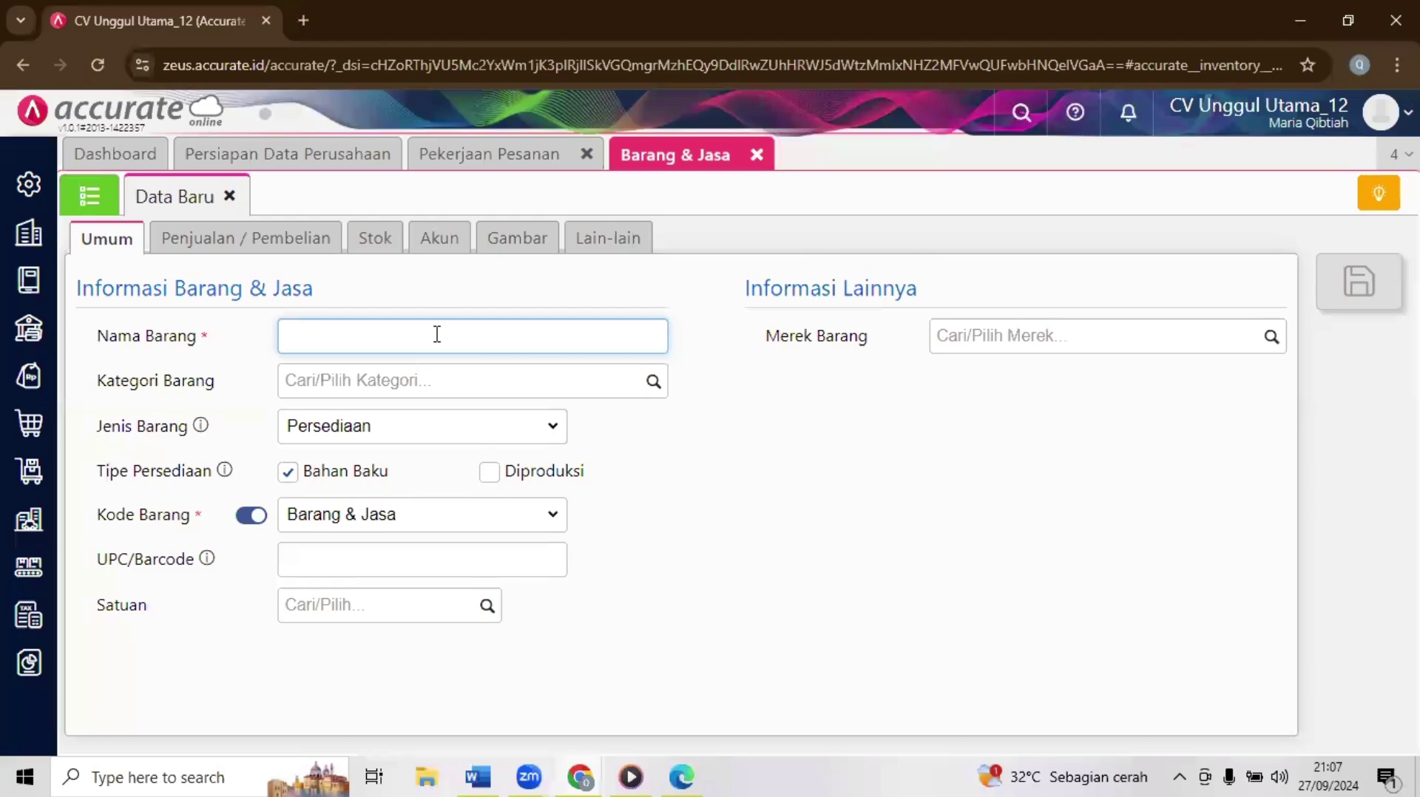
Step: Name the new item LED Pesanan and assign it to the Lampu Hias category
{"action": "type", "text": "LED Pesanan"}
{"action": "left_click", "coordinate": [477, 373]}
{"action": "left_click", "coordinate": [649, 393]}
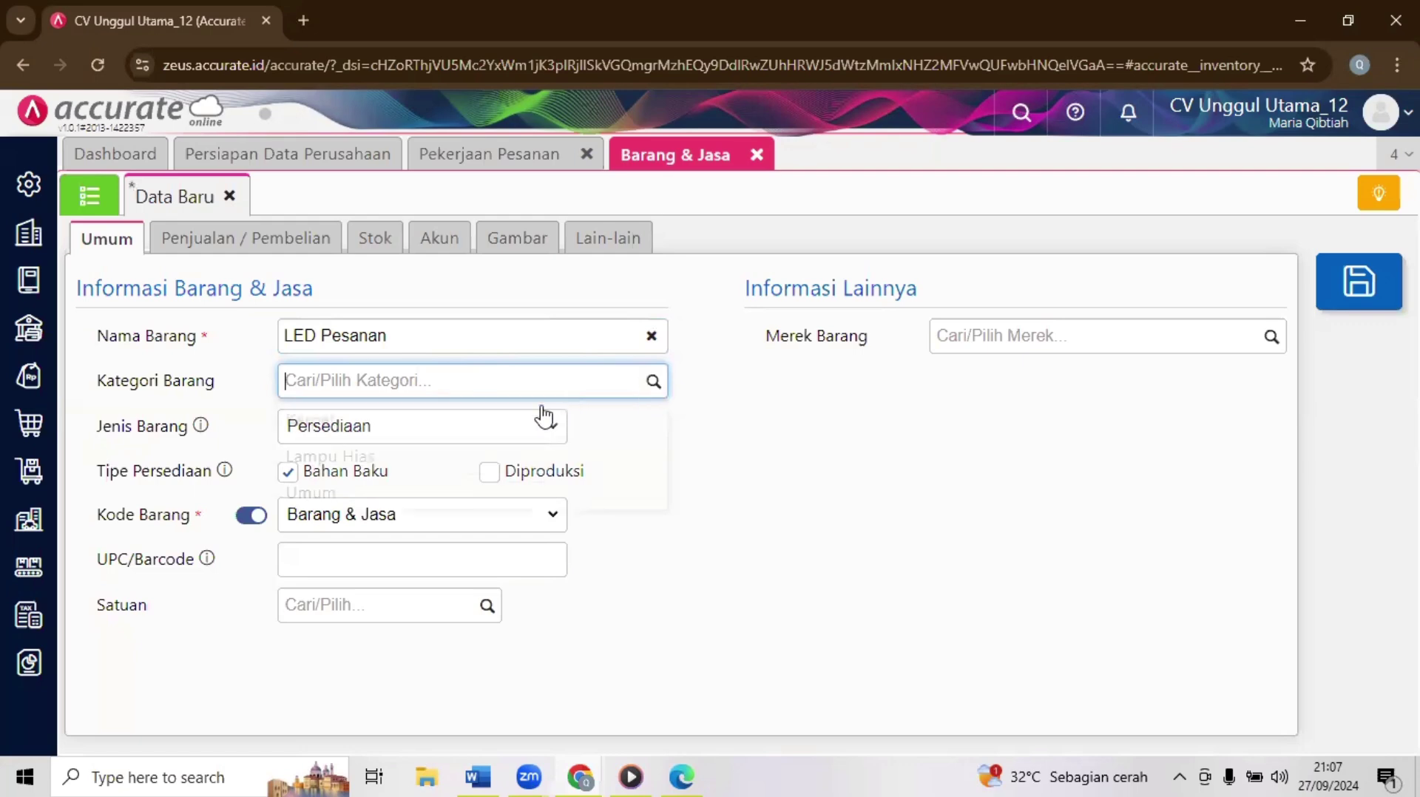
{"action": "left_click", "coordinate": [475, 459]}
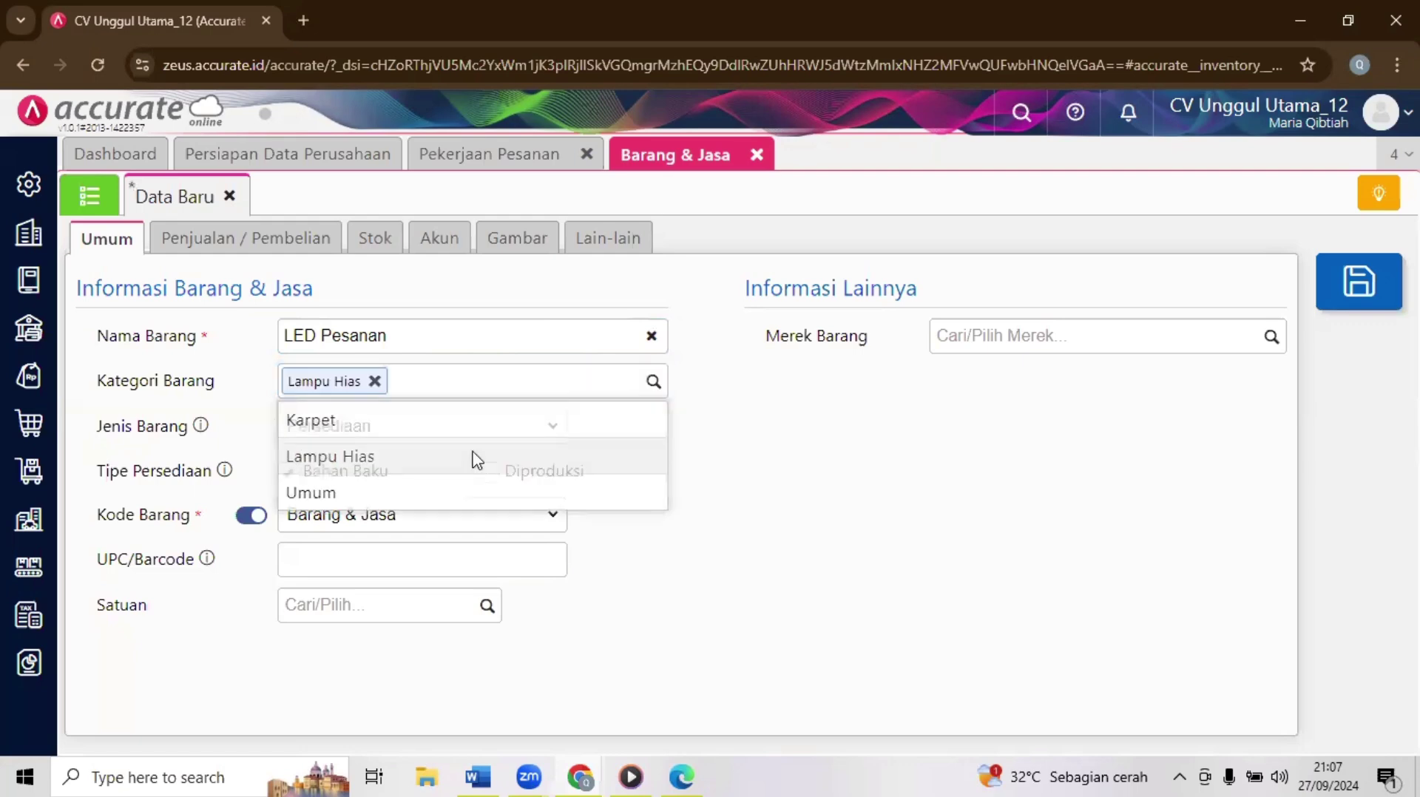
Step: Check the item's type against the exercise, then set its inventory type to Diproduksi only, without Bahan Baku
{"action": "left_click", "coordinate": [579, 774]}
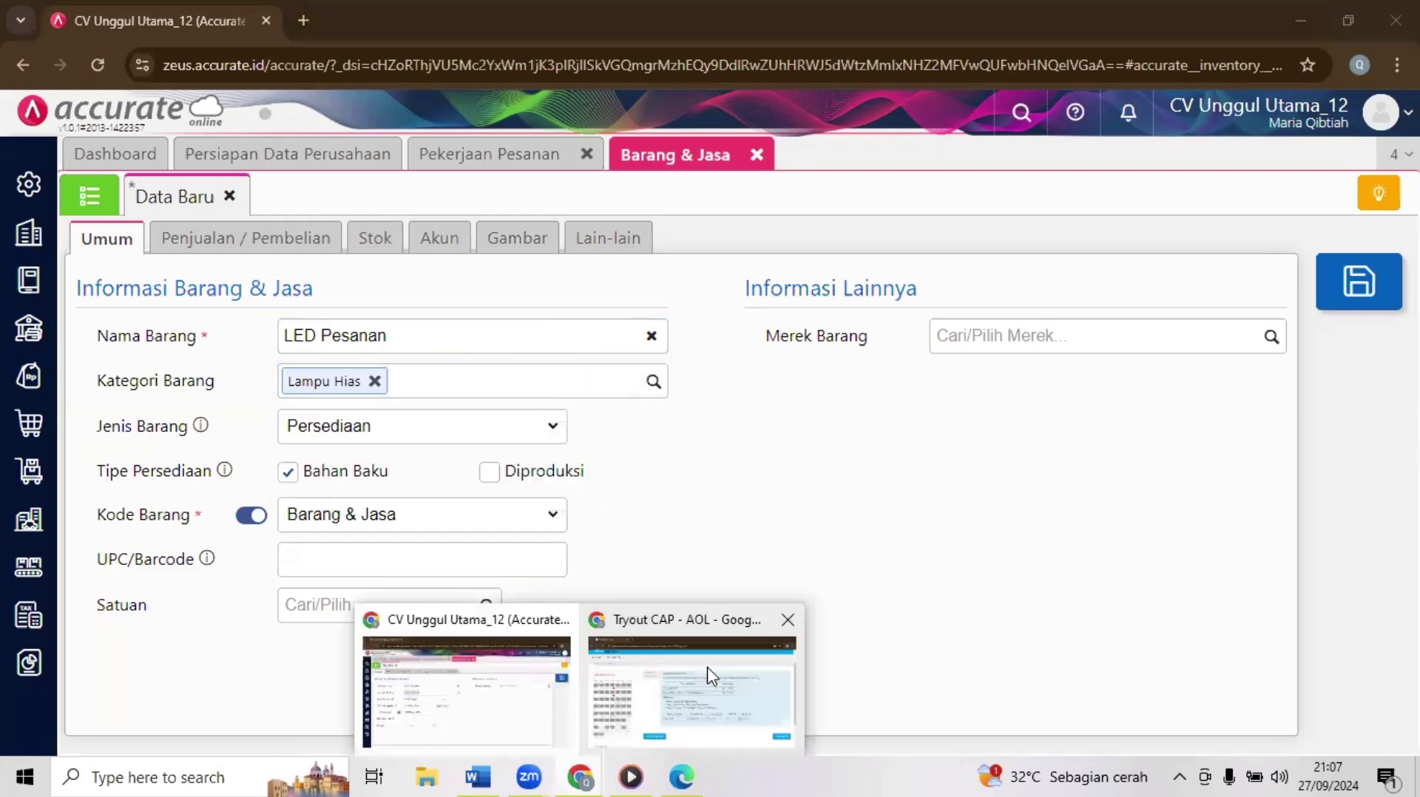
{"action": "left_click", "coordinate": [710, 675]}
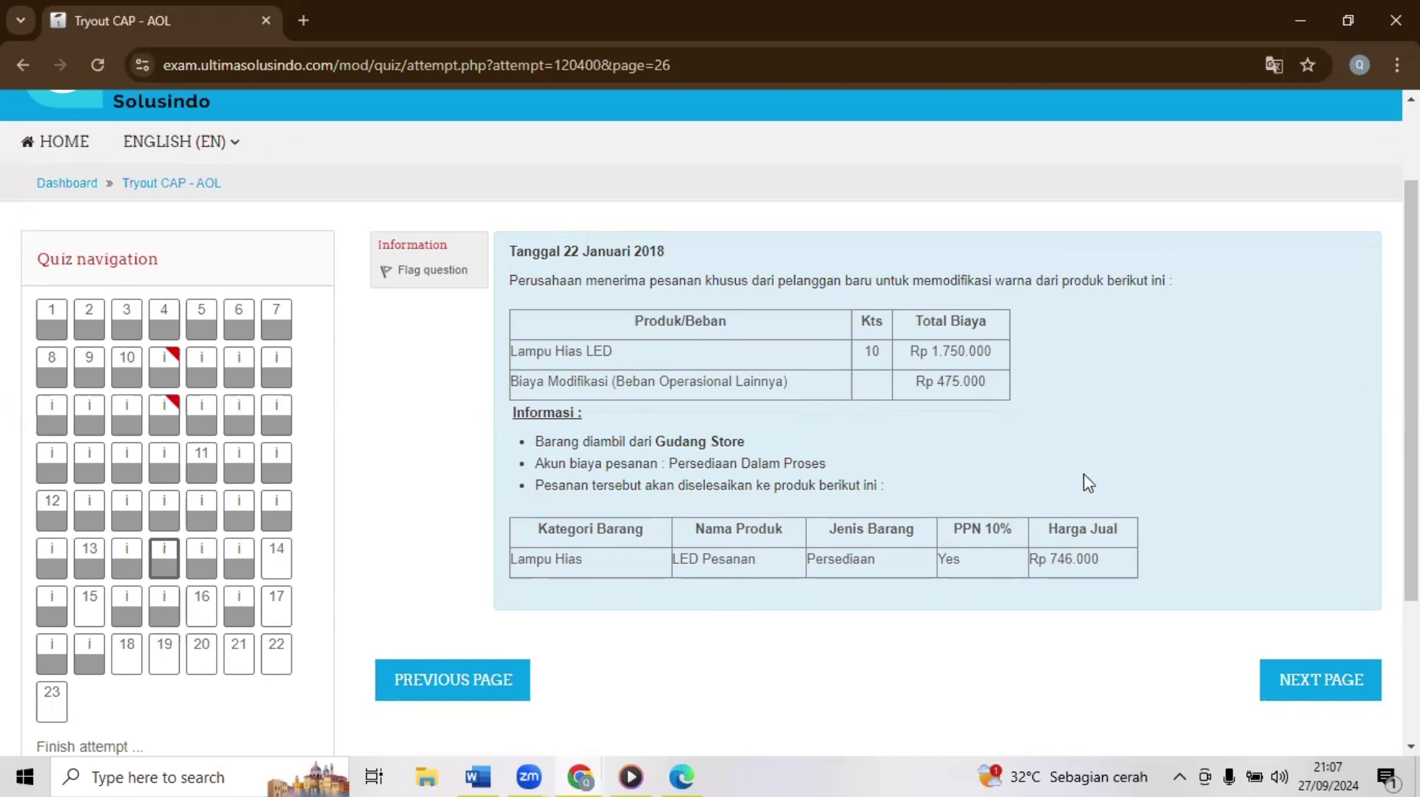
{"action": "left_click", "coordinate": [584, 776]}
{"action": "left_click", "coordinate": [468, 688]}
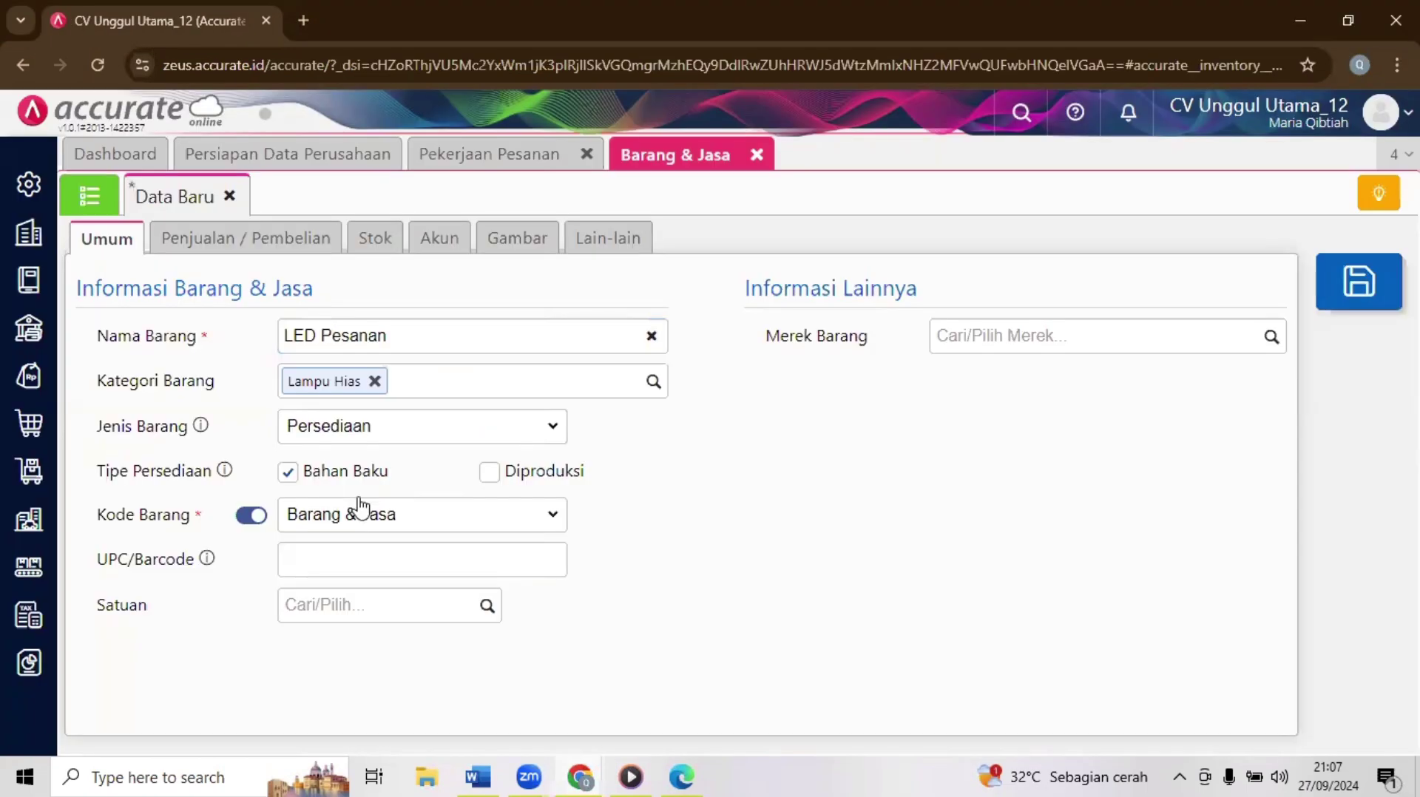
{"action": "left_click", "coordinate": [517, 477]}
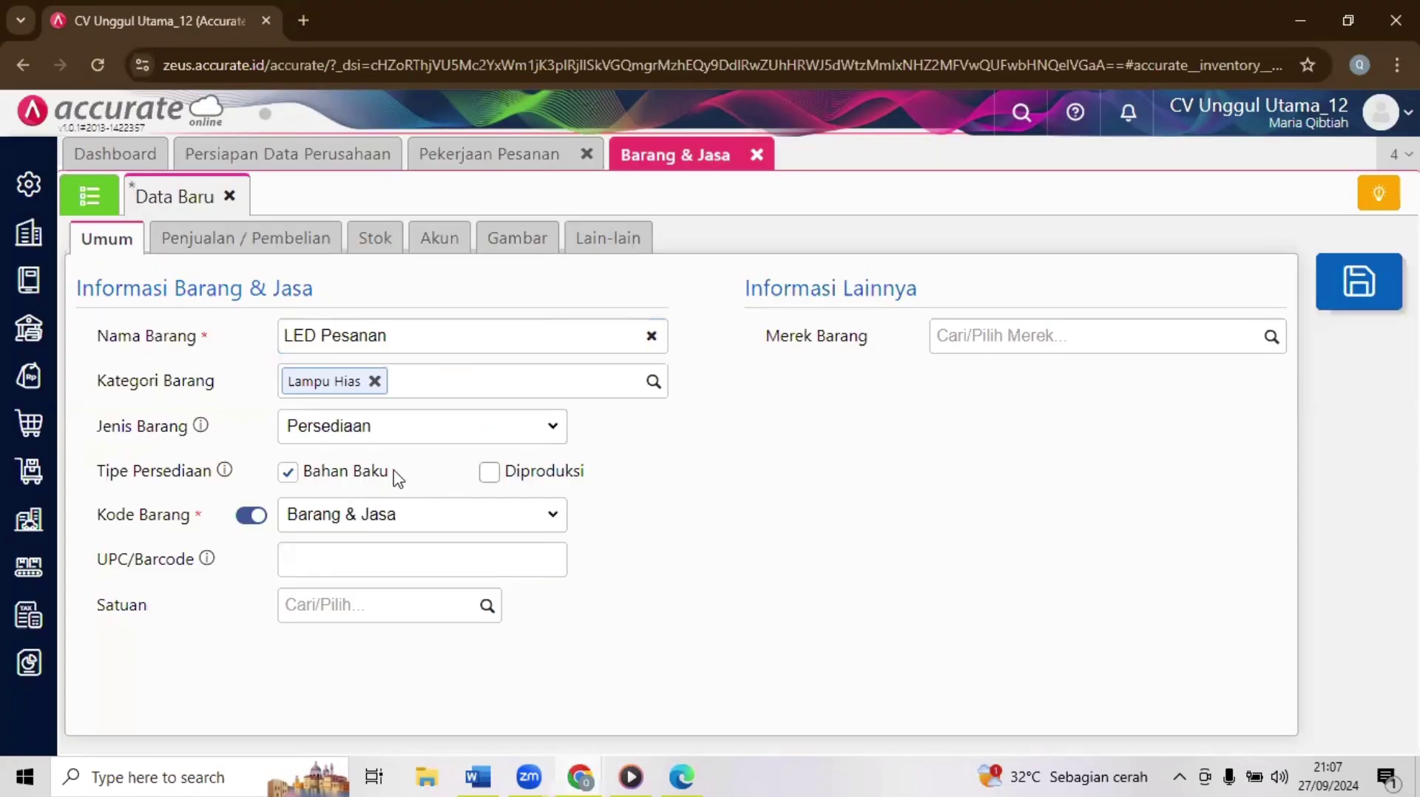
{"action": "left_click", "coordinate": [344, 480]}
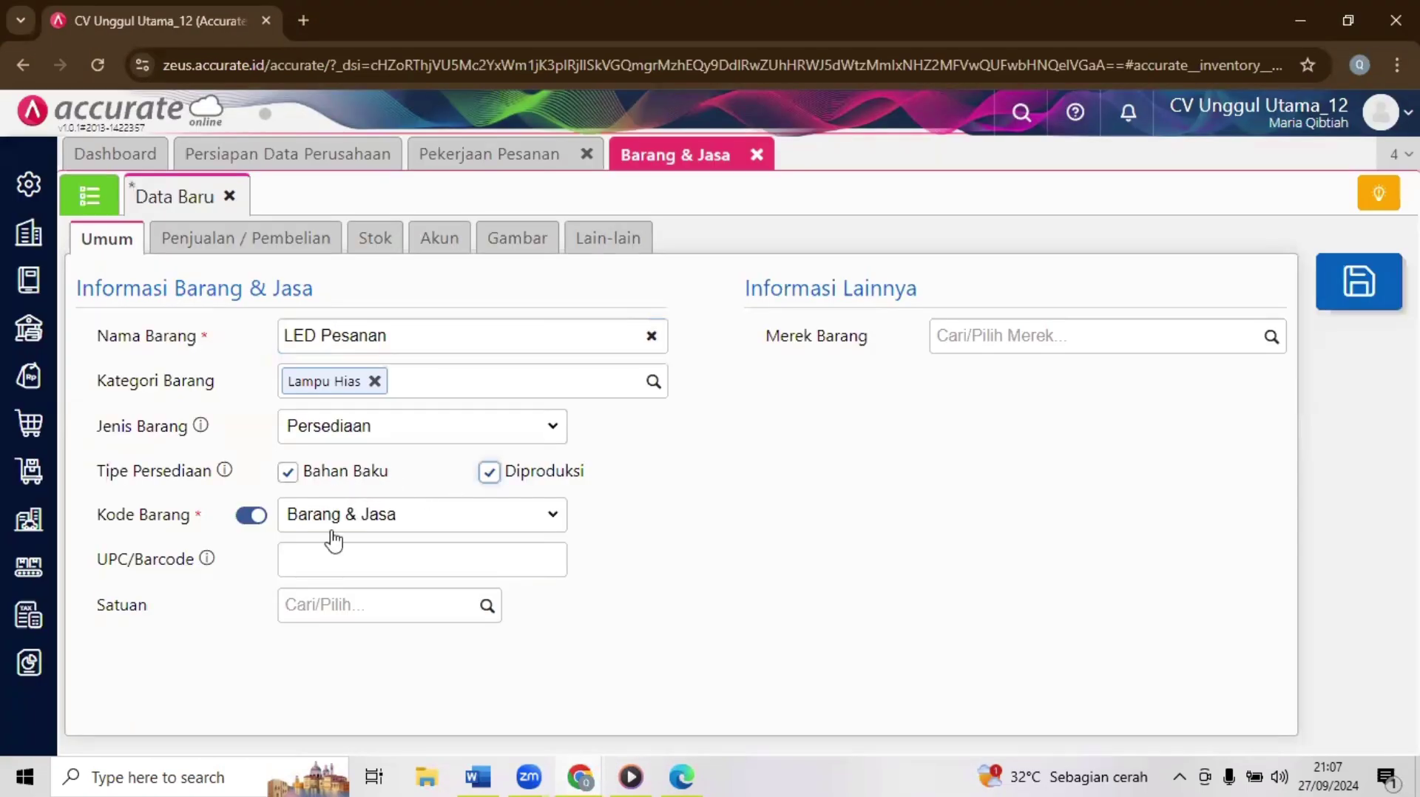
{"action": "left_click", "coordinate": [419, 517]}
{"action": "left_click", "coordinate": [404, 545]}
Step: Set the LED Pesanan item's Satuan to unit
{"action": "left_click", "coordinate": [351, 617]}
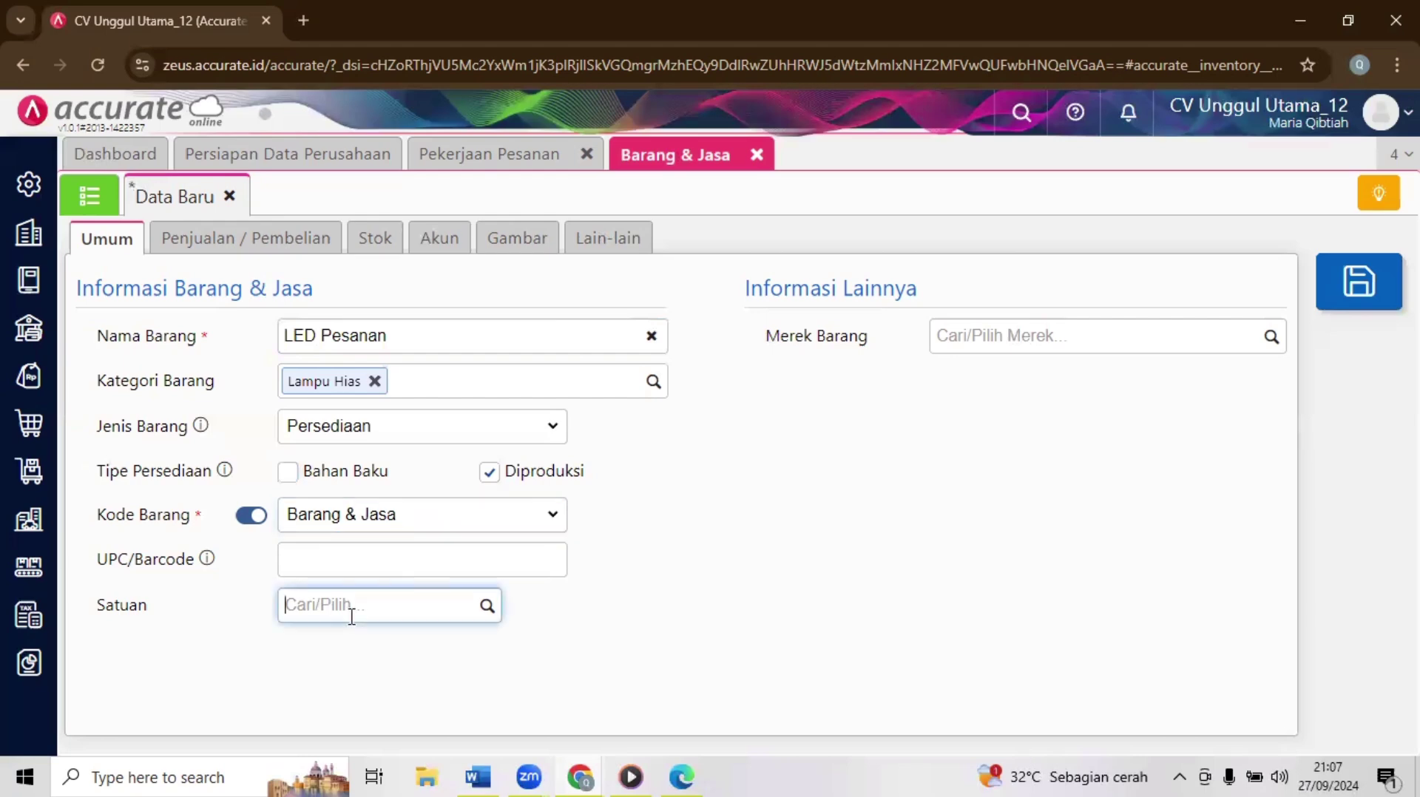
{"action": "type", "text": "unit"}
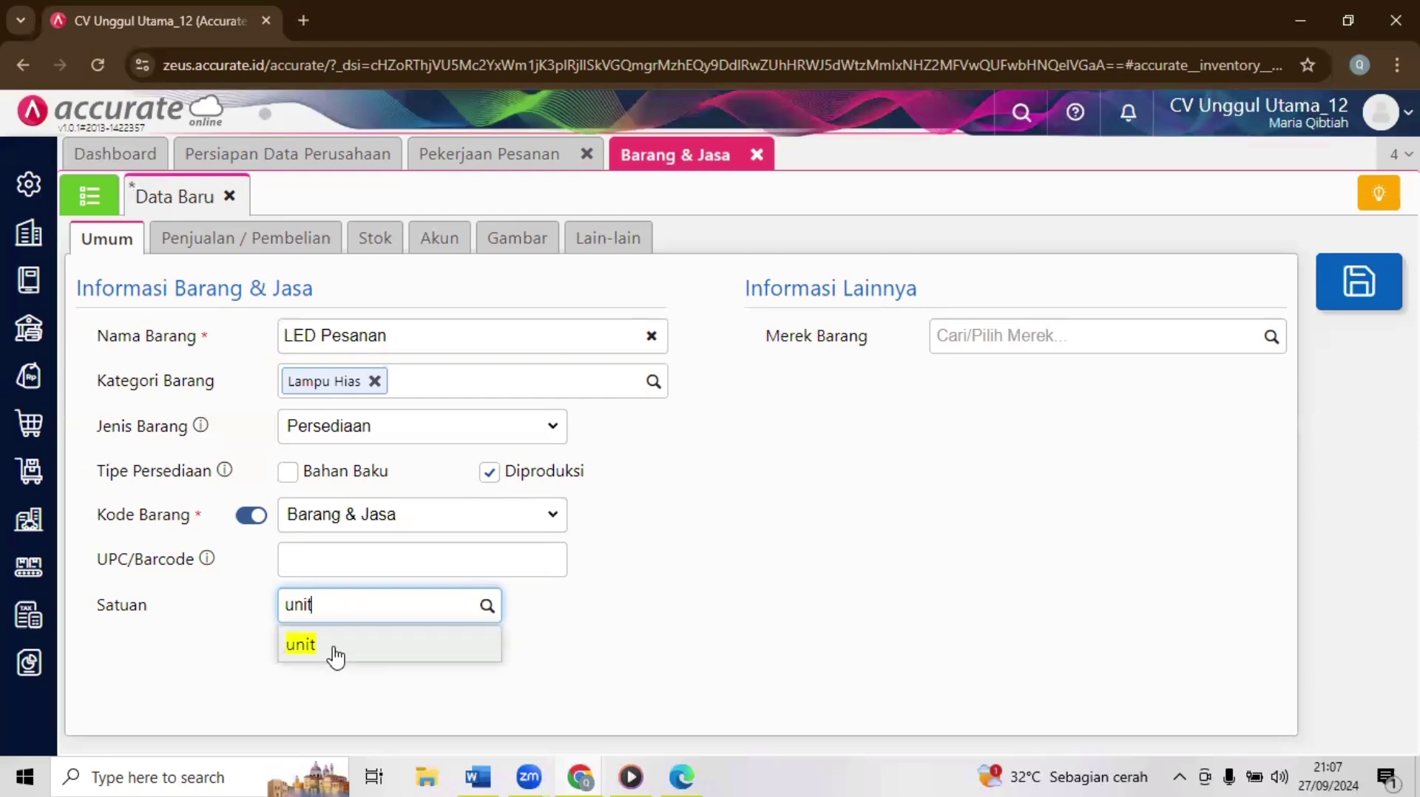
{"action": "left_click", "coordinate": [334, 650]}
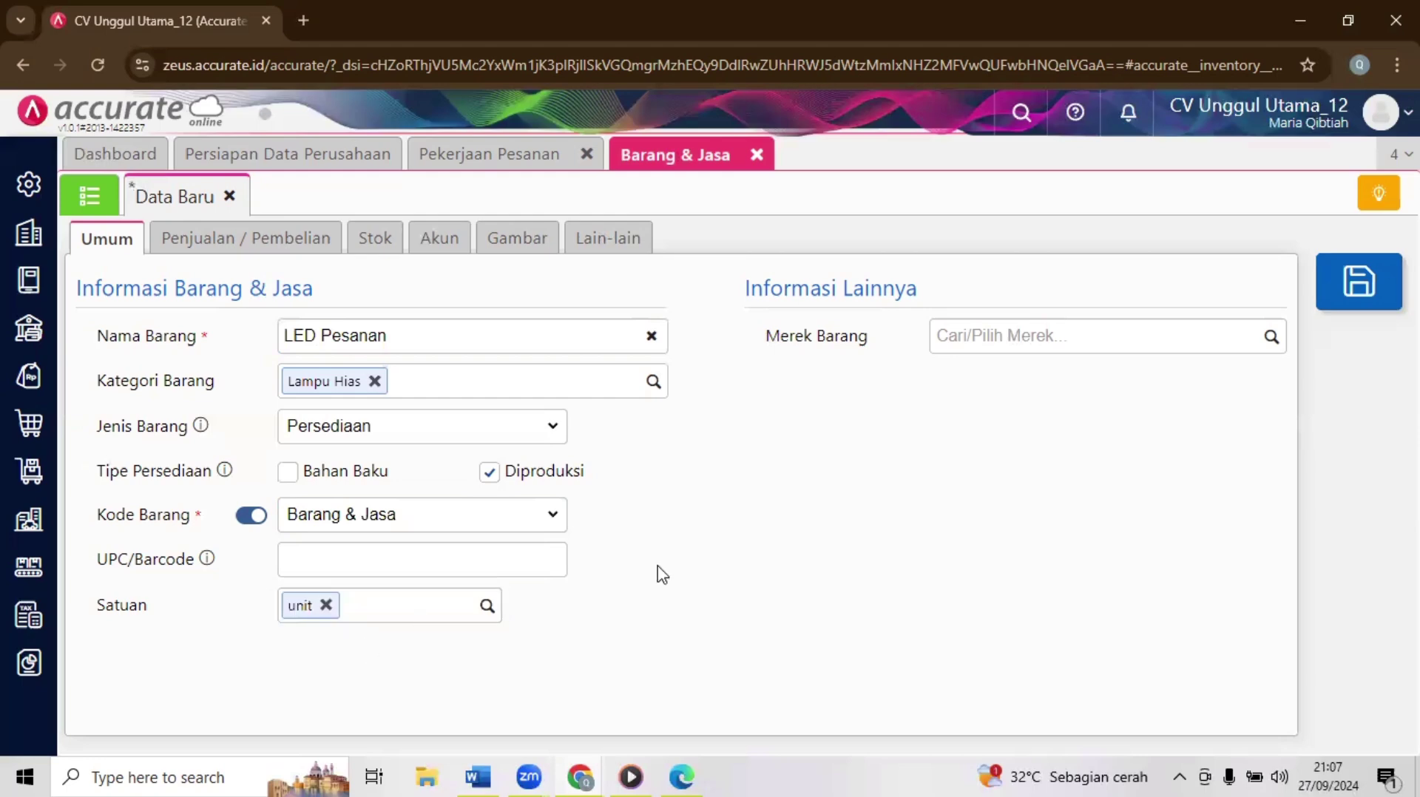
Step: Check the selling price in the exercise and set LED Pesanan's default selling price to 746.000 per unit
{"action": "left_click", "coordinate": [236, 233]}
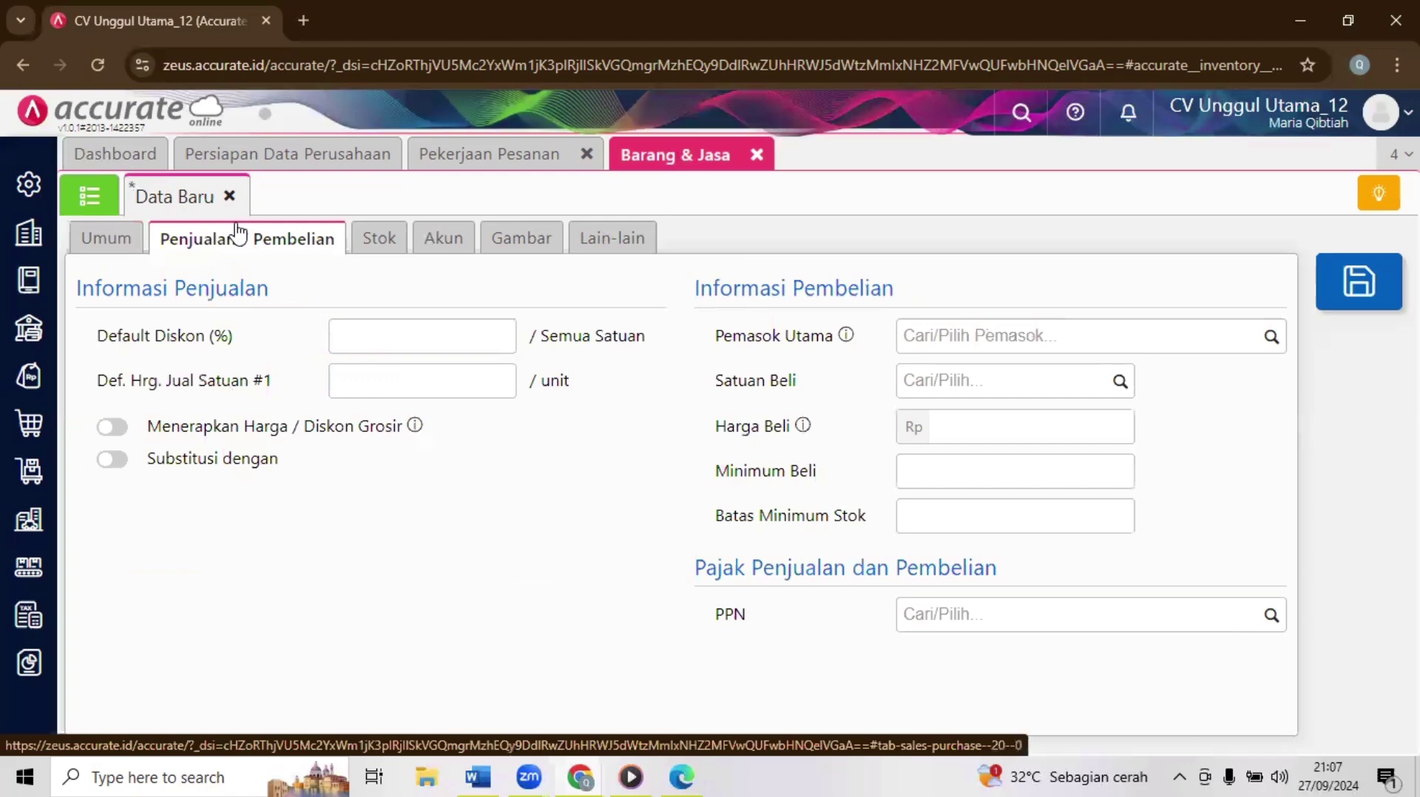
{"action": "left_click", "coordinate": [422, 381]}
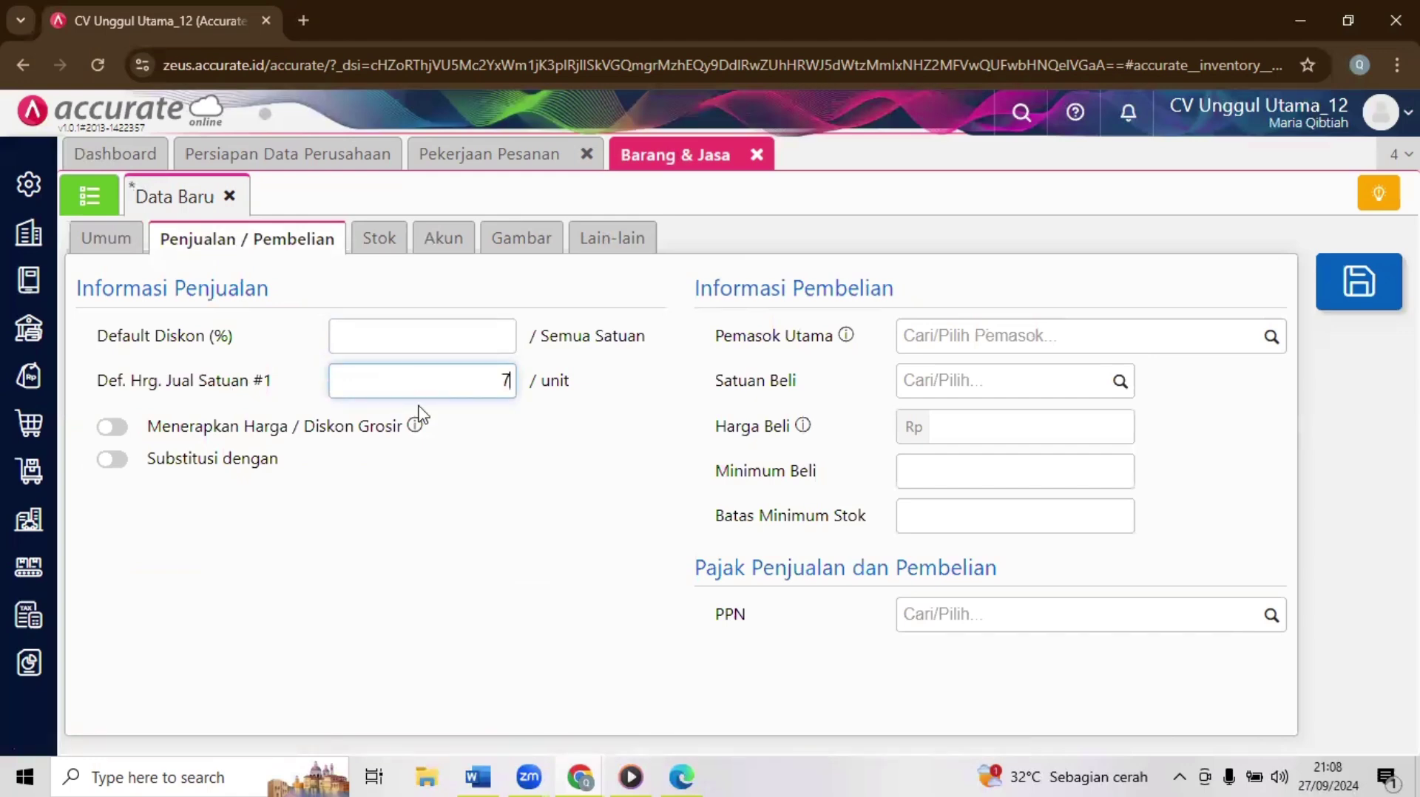
{"action": "left_click", "coordinate": [718, 698]}
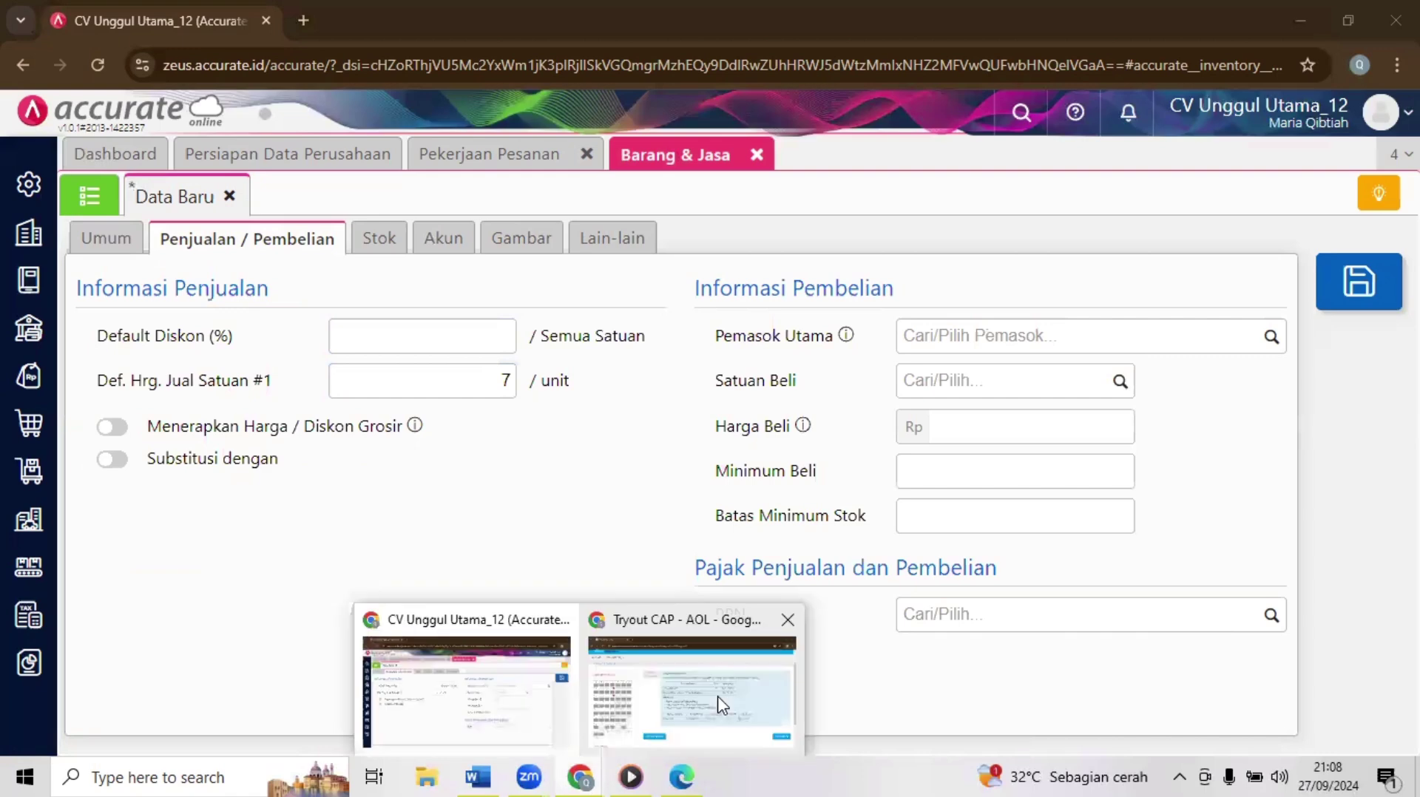
{"action": "left_click", "coordinate": [723, 704]}
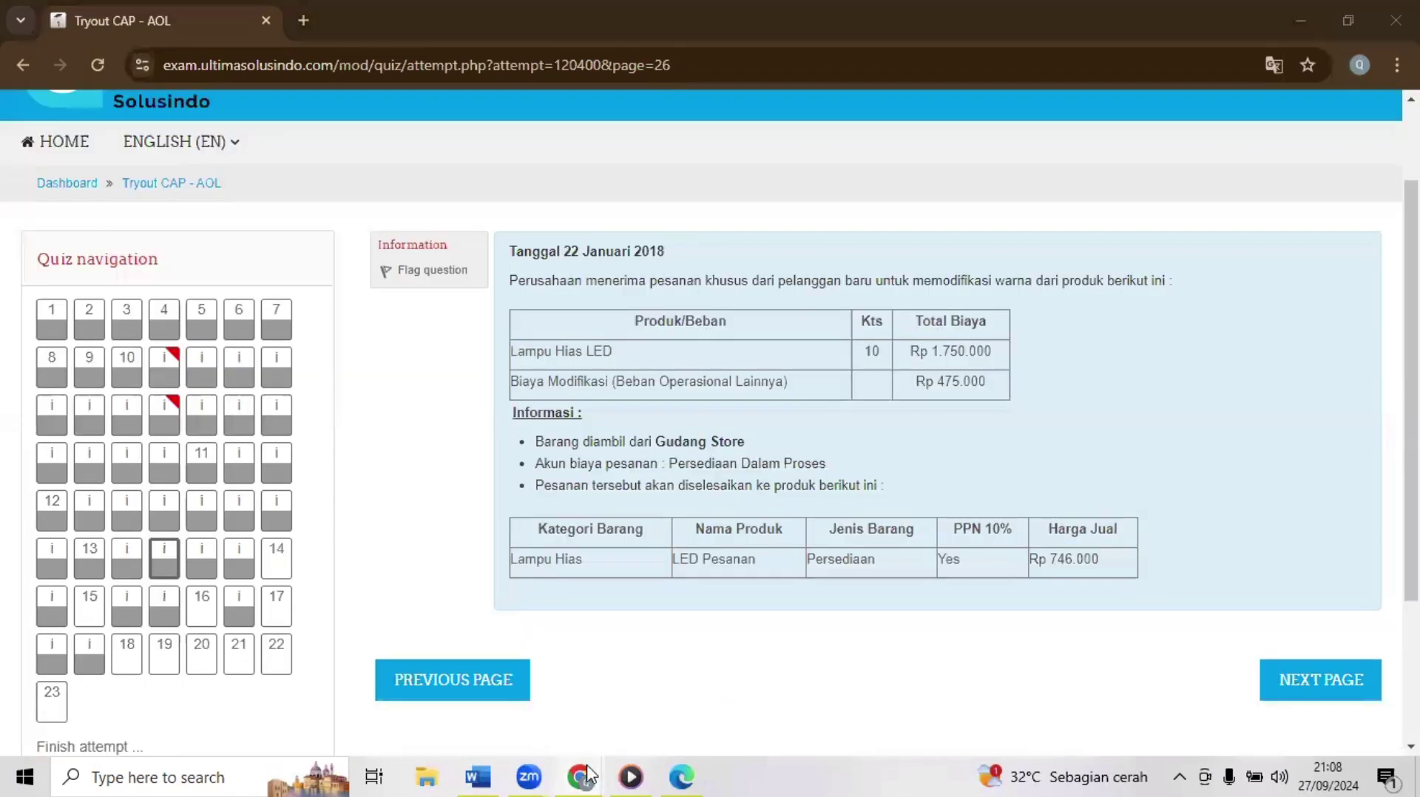
{"action": "left_click", "coordinate": [457, 665]}
{"action": "type", "text": "7"}
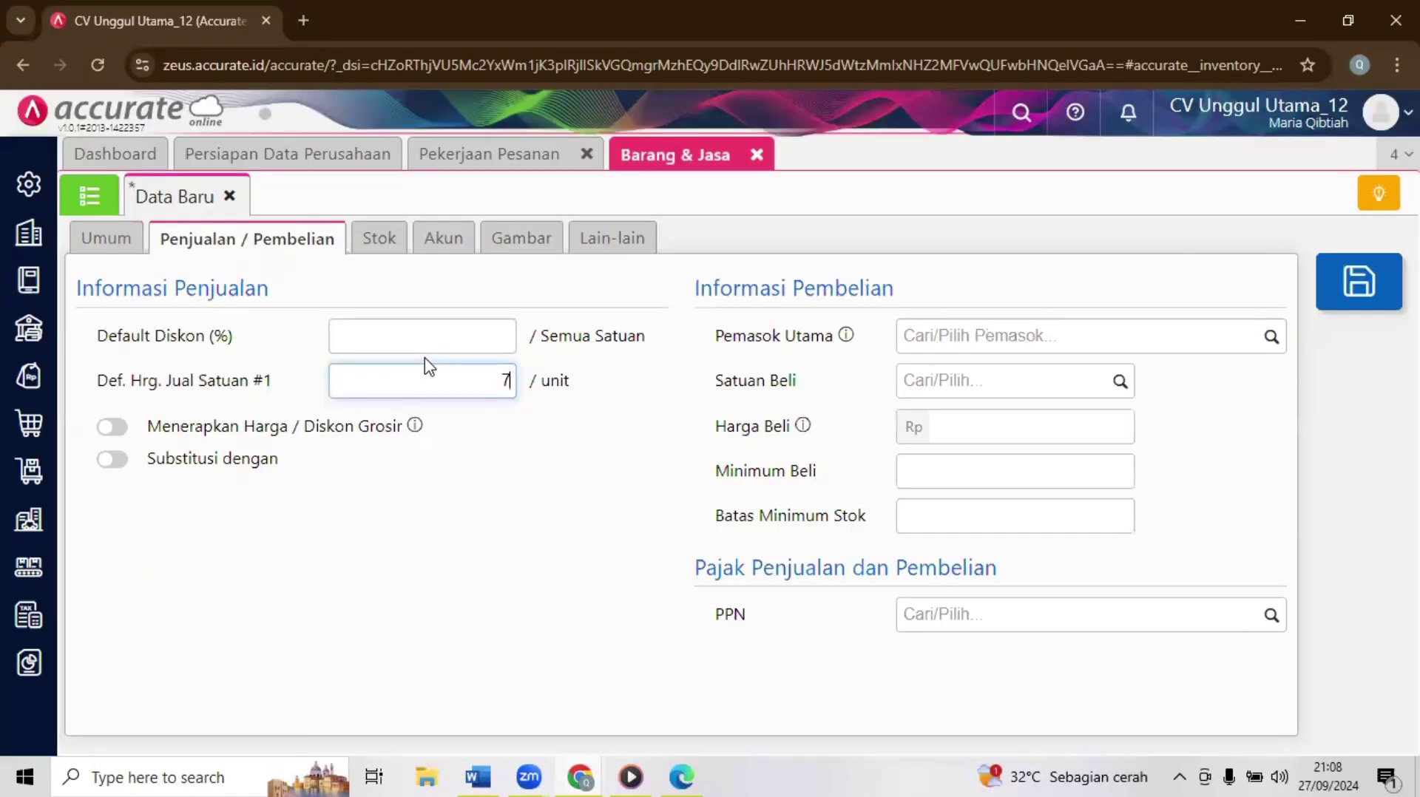
{"action": "type", "text": "46.000"}
{"action": "left_click", "coordinate": [584, 575]}
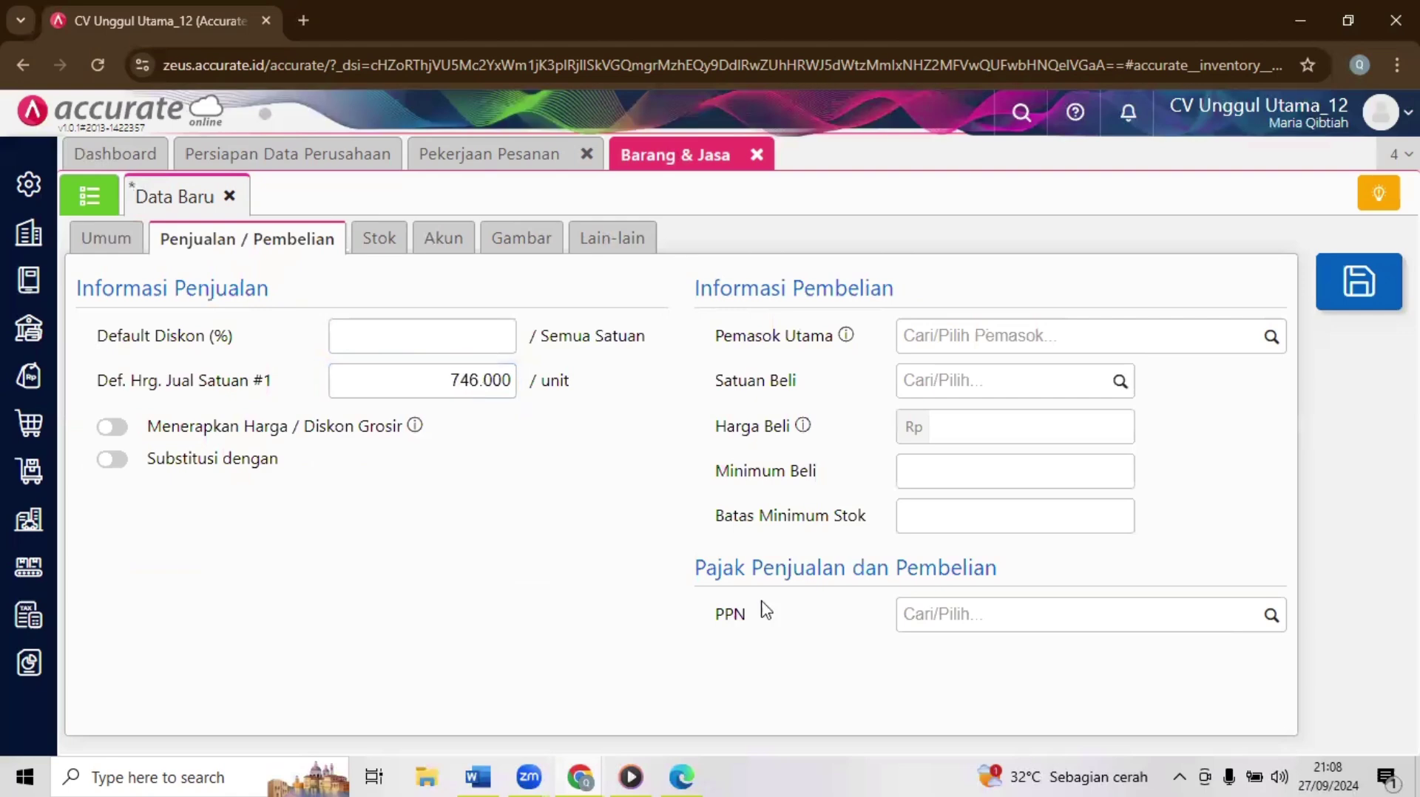
Step: Apply the Pajak Pertambahan Nilai (PPN 10%) tax to LED Pesanan and save the item
{"action": "left_click", "coordinate": [1270, 617]}
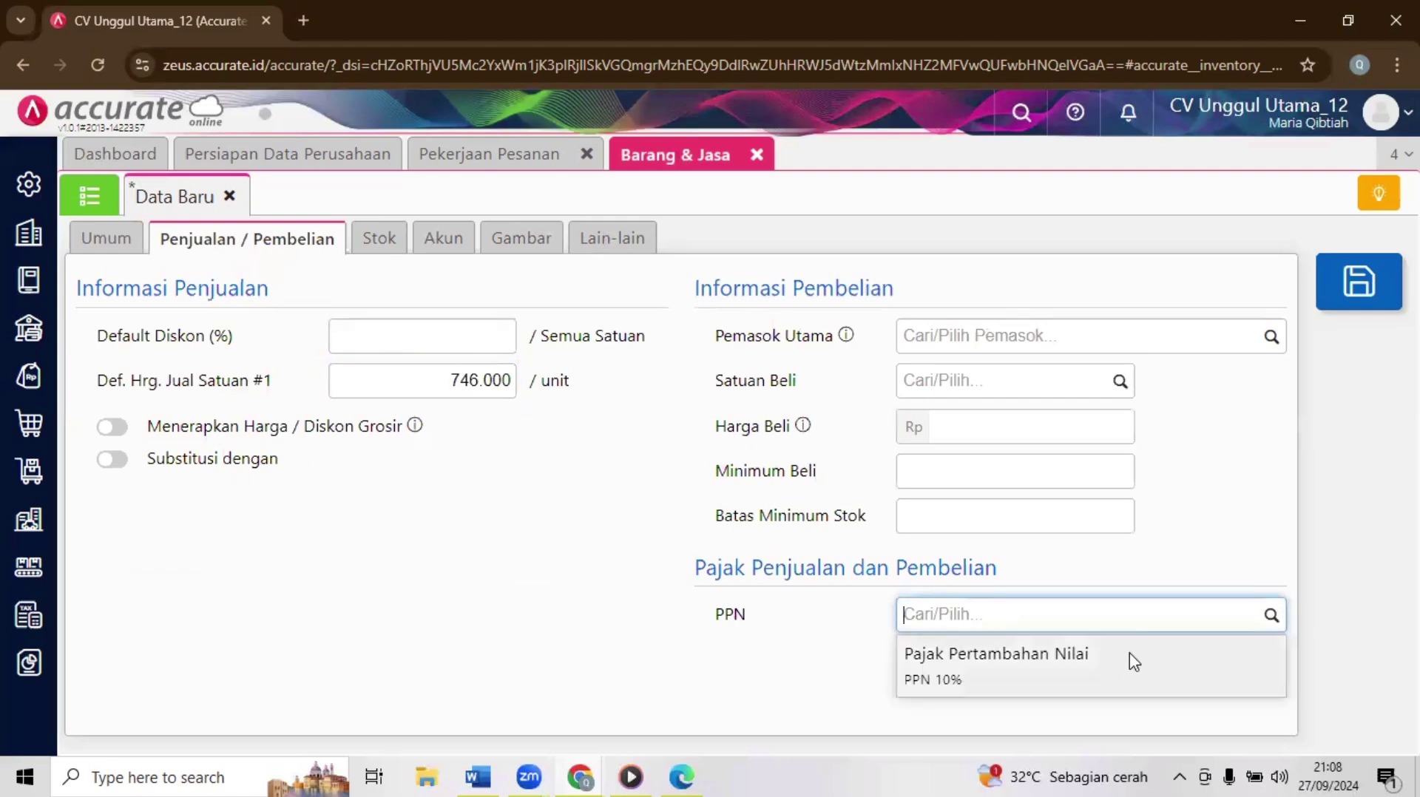
{"action": "left_click", "coordinate": [1134, 662]}
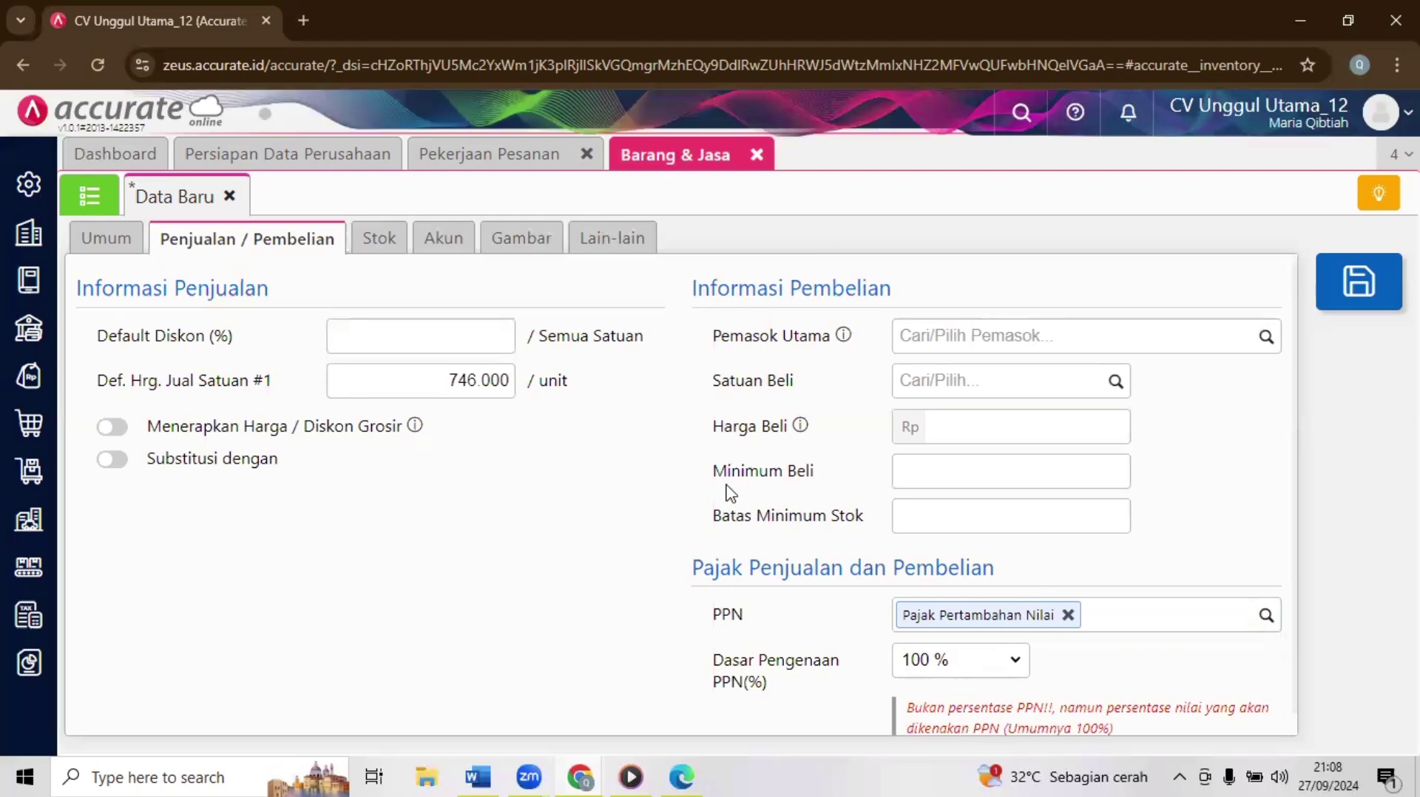
{"action": "left_click", "coordinate": [1355, 312]}
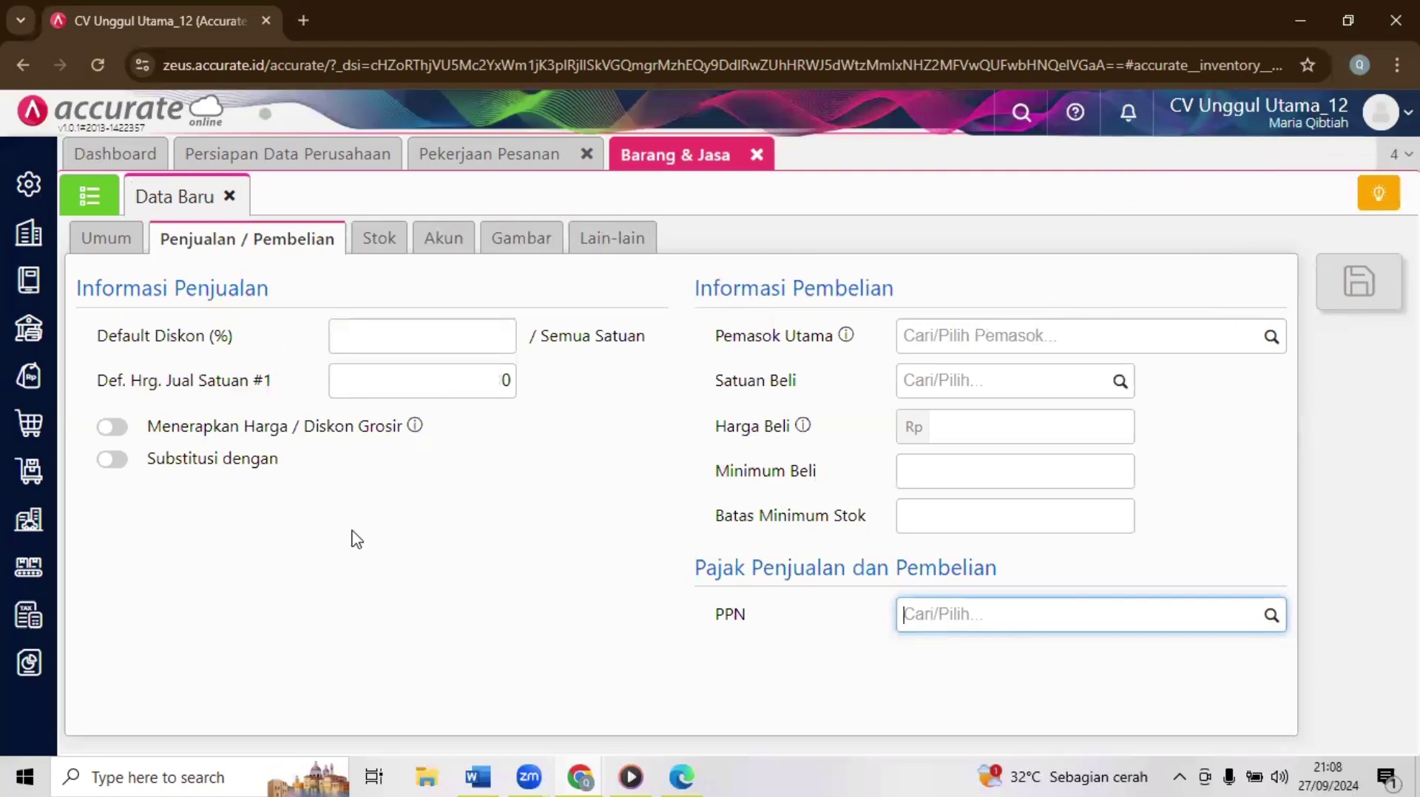
{"action": "left_click", "coordinate": [512, 558]}
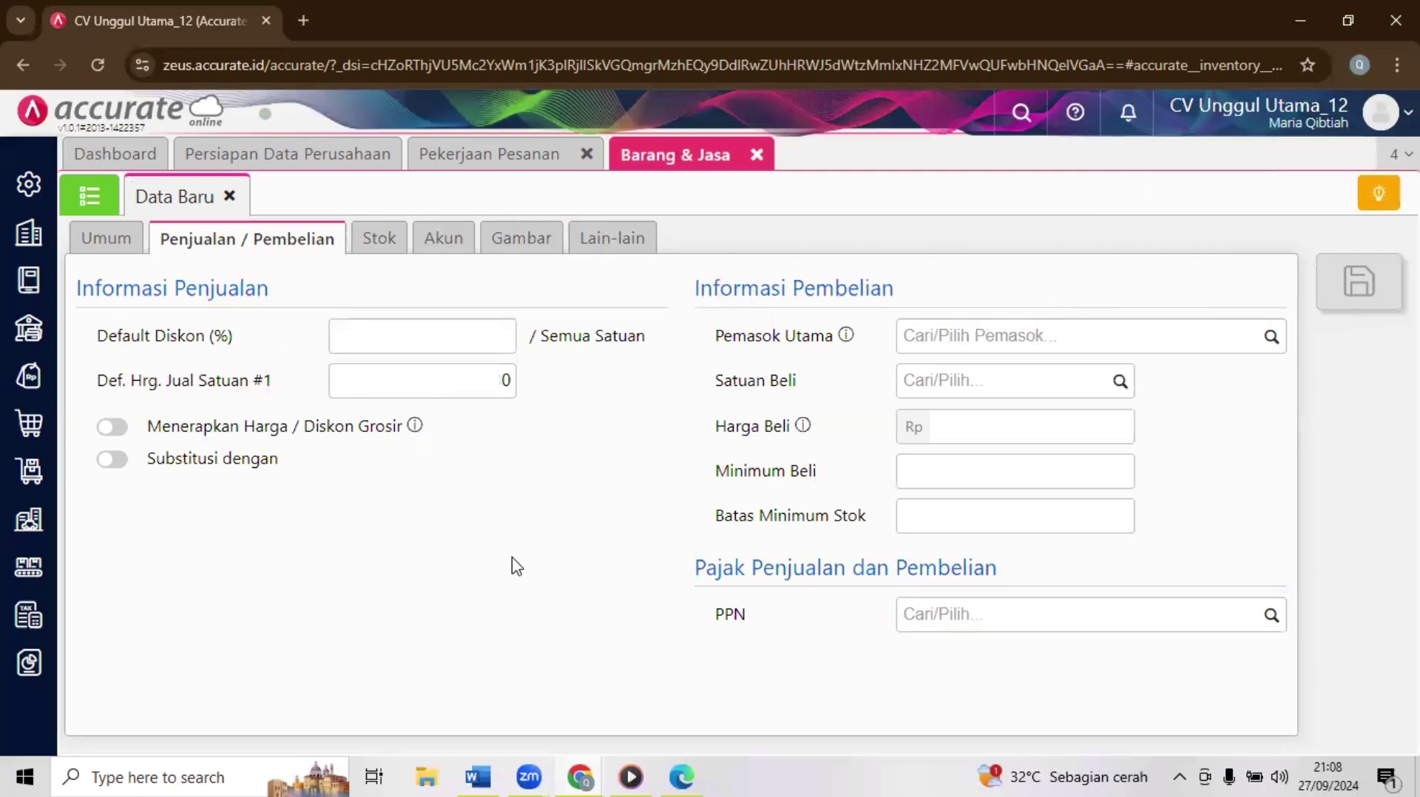
Step: Switch to the Tryout CAP exercise and read the 23 January 2018 order completion task that follows
{"action": "mouse_move", "coordinate": [585, 775]}
{"action": "left_click", "coordinate": [634, 703]}
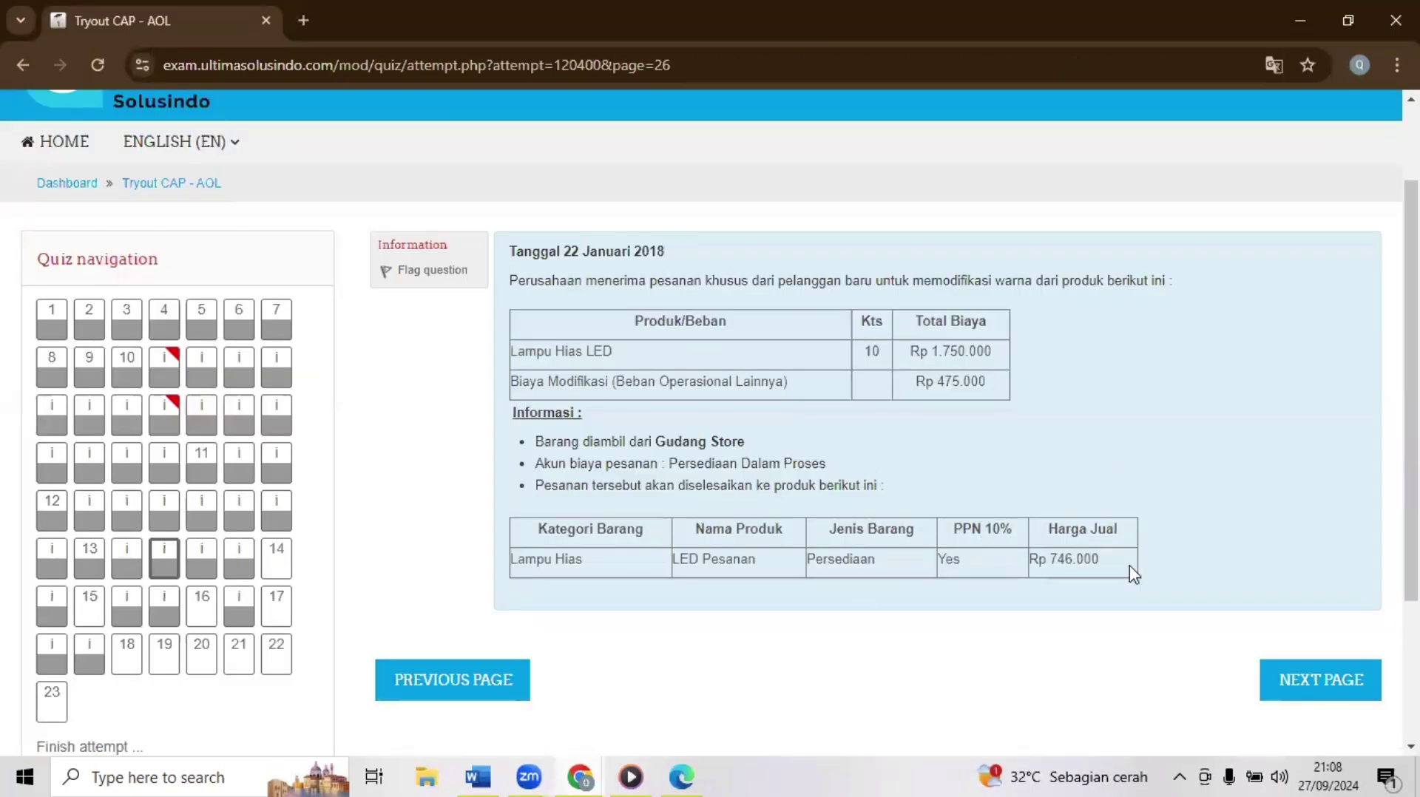
{"action": "left_click", "coordinate": [1304, 678]}
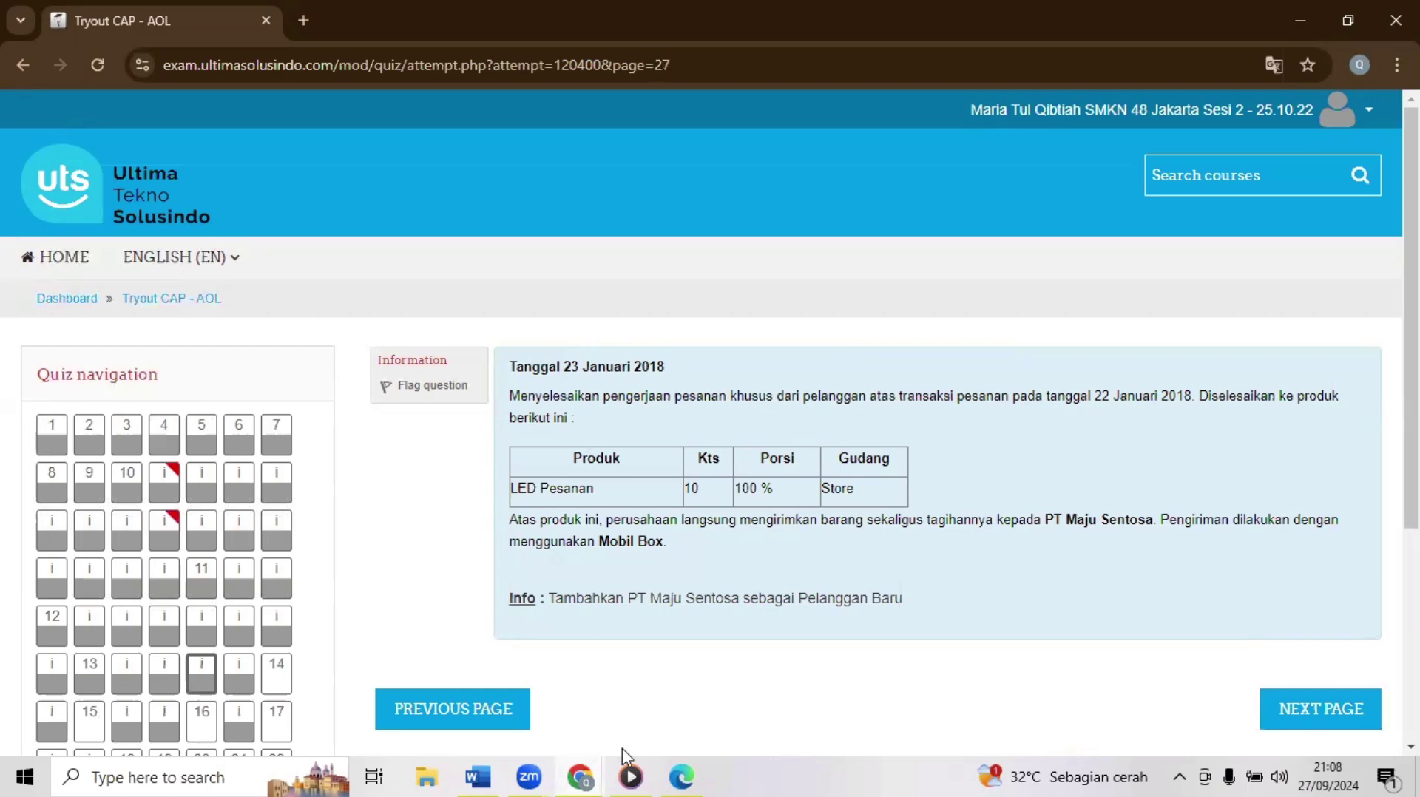
Step: Return to Accurate Online, close the Barang & Jasa and Pekerjaan Pesanan forms, and open a new Penyelesaian Pesanan
{"action": "mouse_move", "coordinate": [593, 775]}
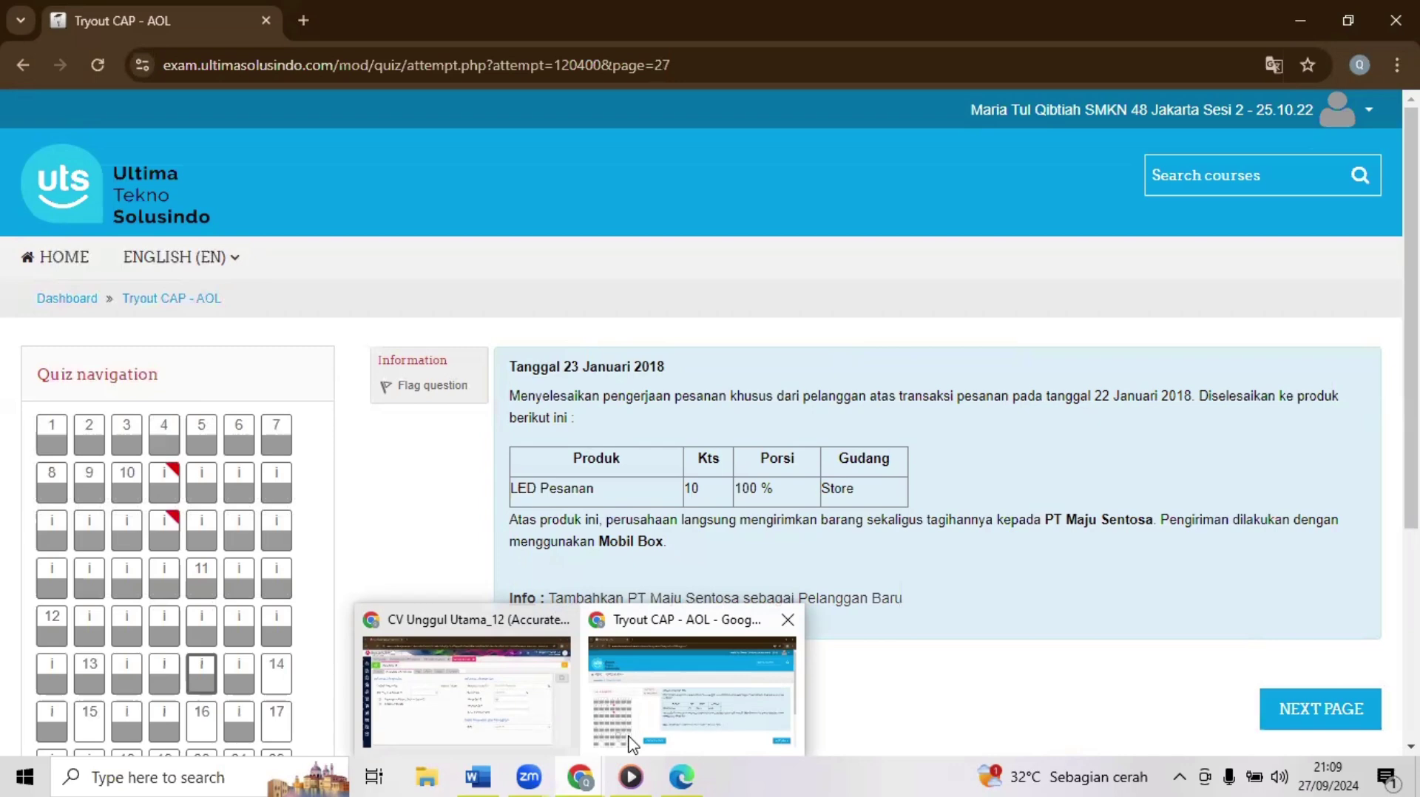
{"action": "left_click", "coordinate": [466, 692]}
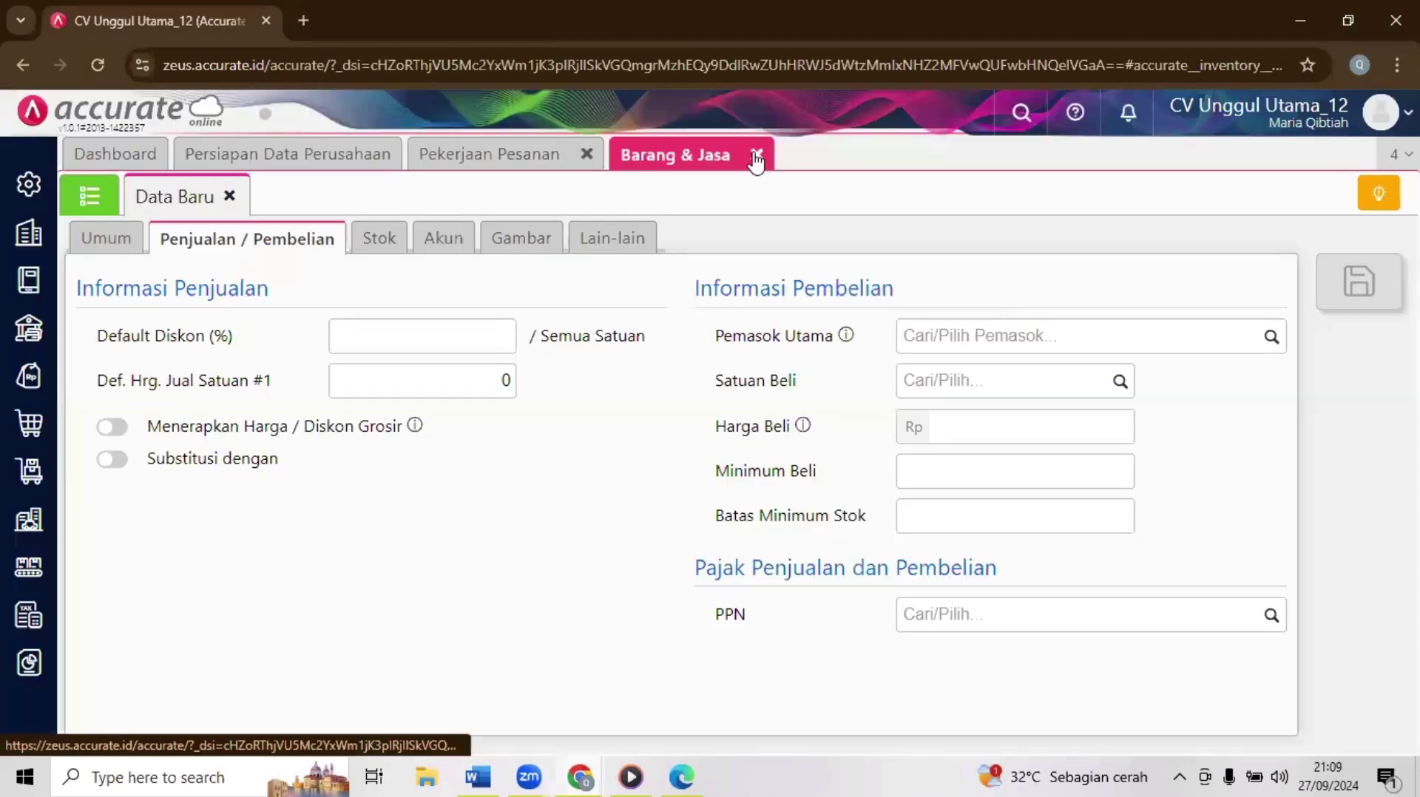
{"action": "left_click", "coordinate": [586, 155]}
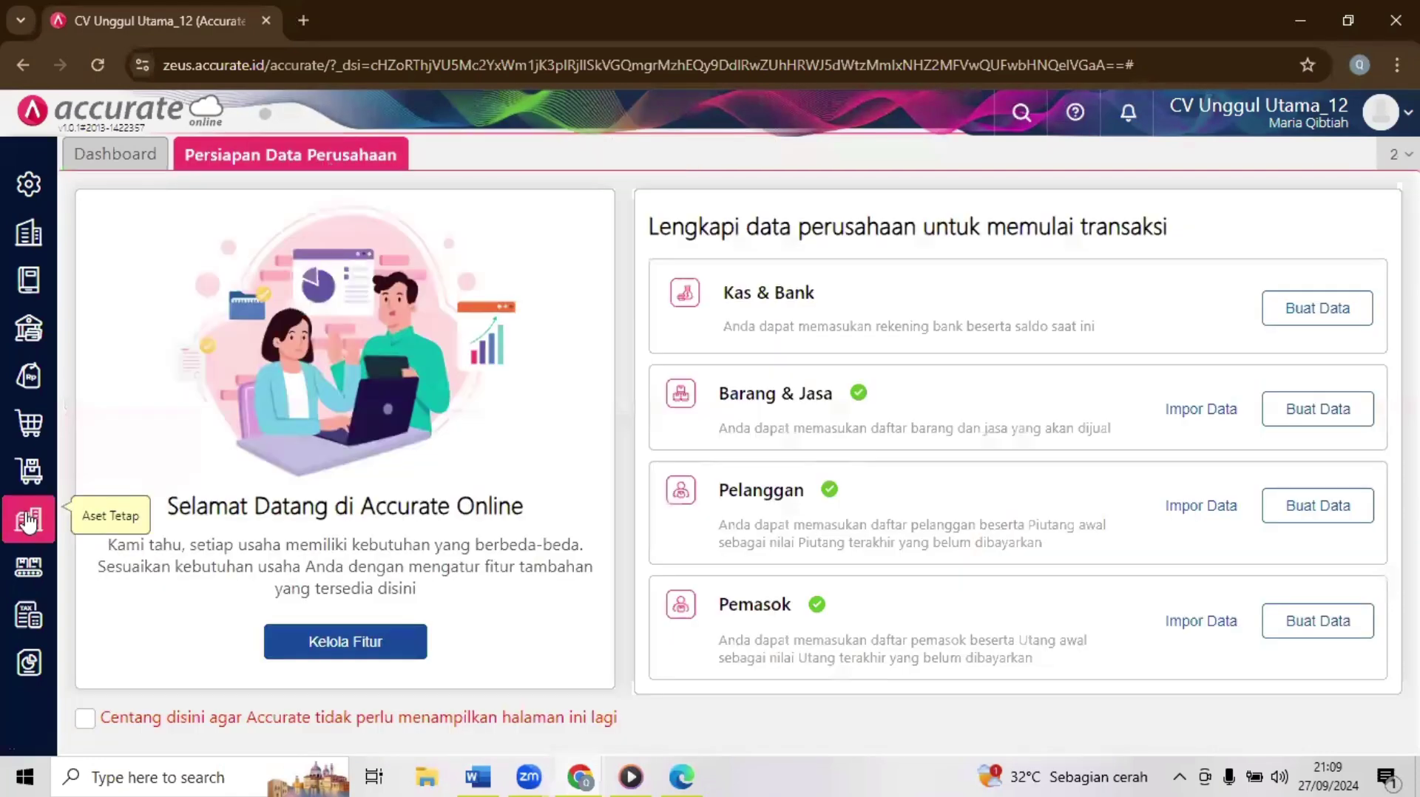
{"action": "left_click", "coordinate": [29, 487]}
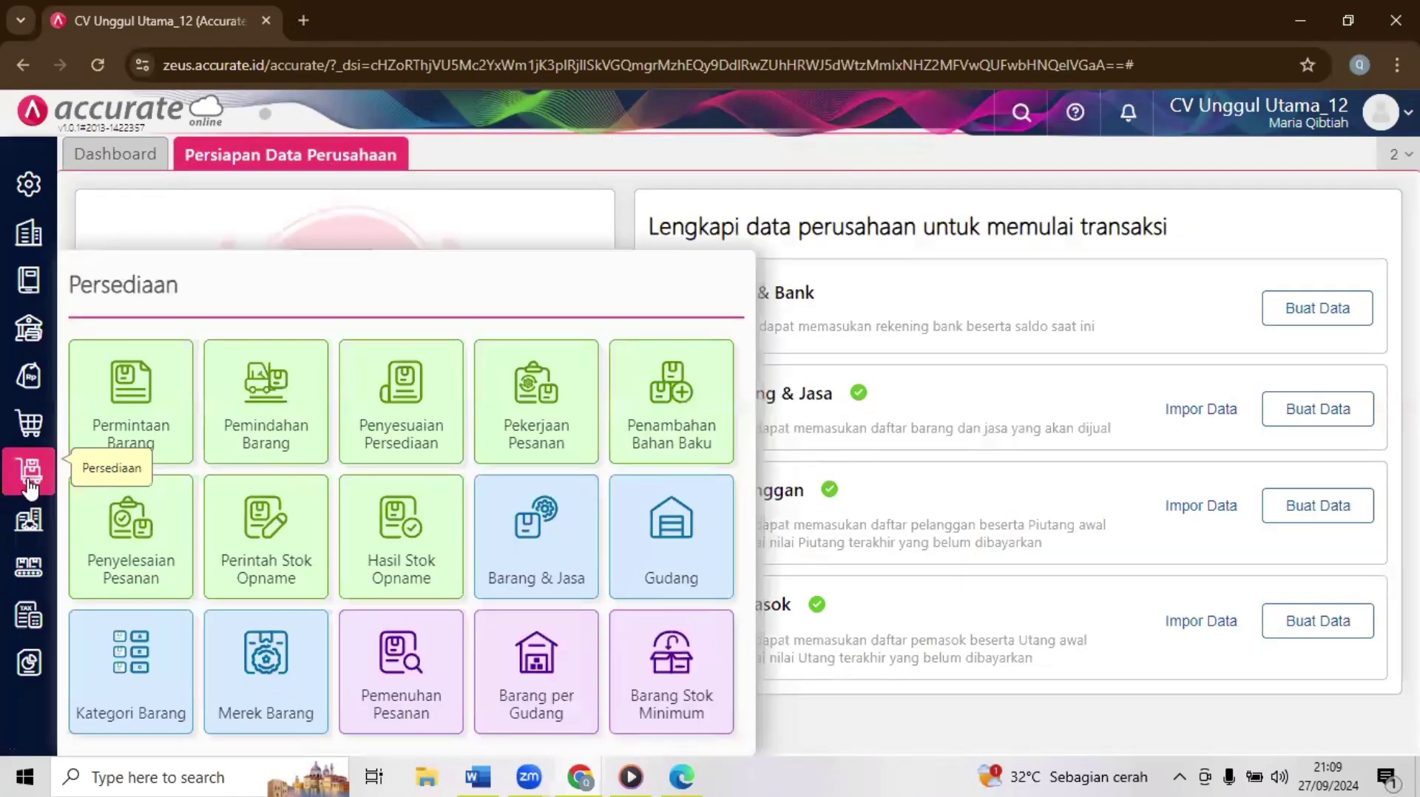
{"action": "left_click", "coordinate": [115, 545]}
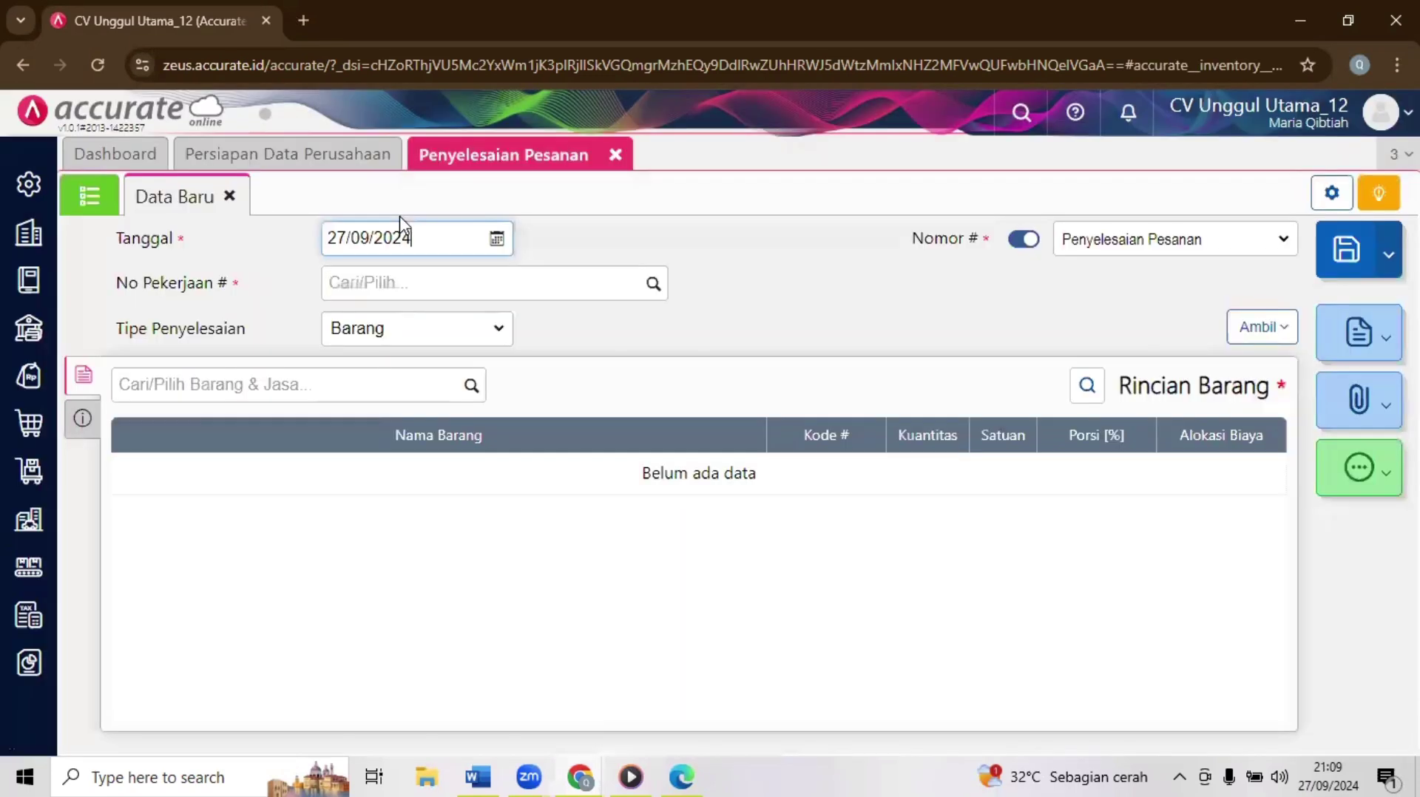
Step: Date the order completion 23/01/2018, link it to the job order of 22/01/2018, and choose Barang as Tipe Penyelesaian
{"action": "left_click", "coordinate": [418, 232]}
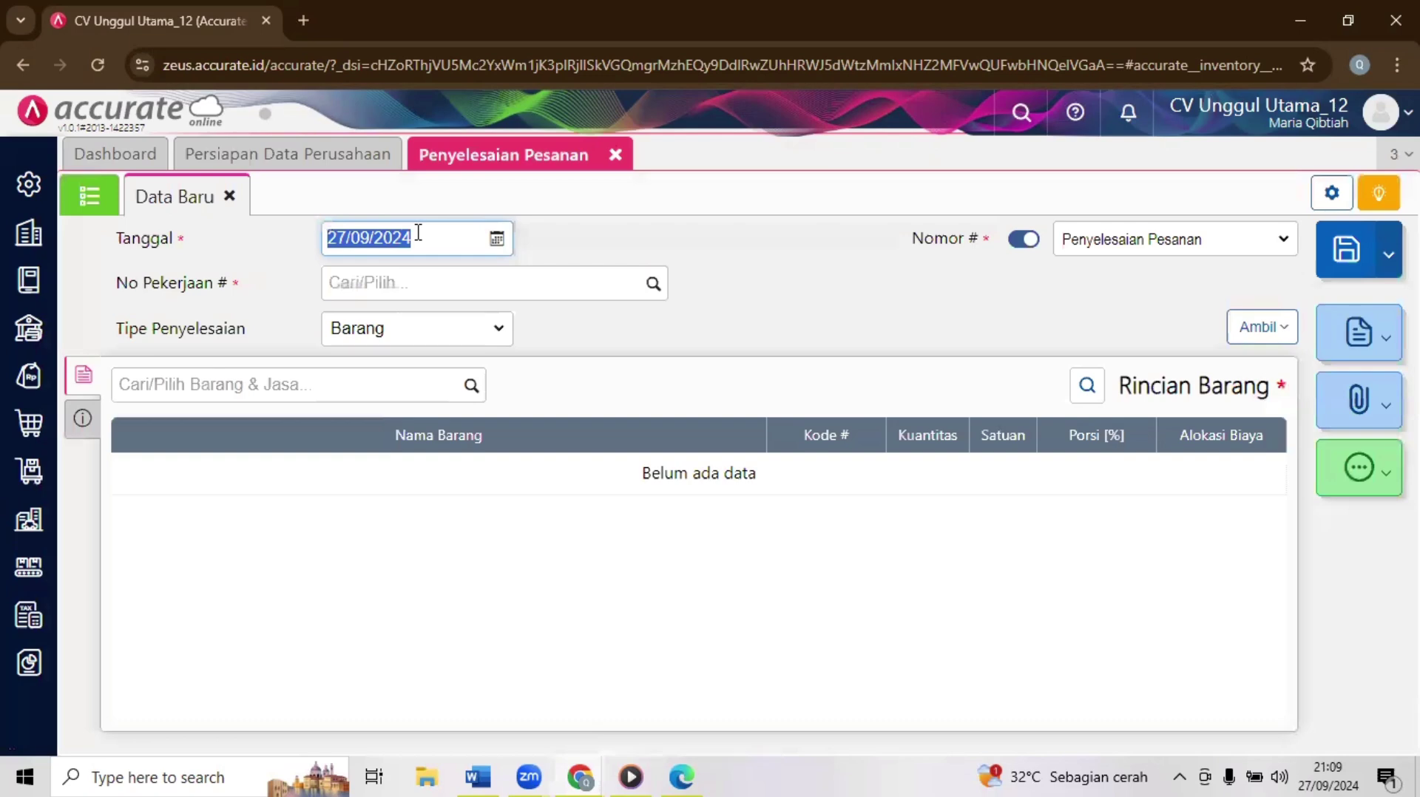
{"action": "type", "text": "23/01/2"}
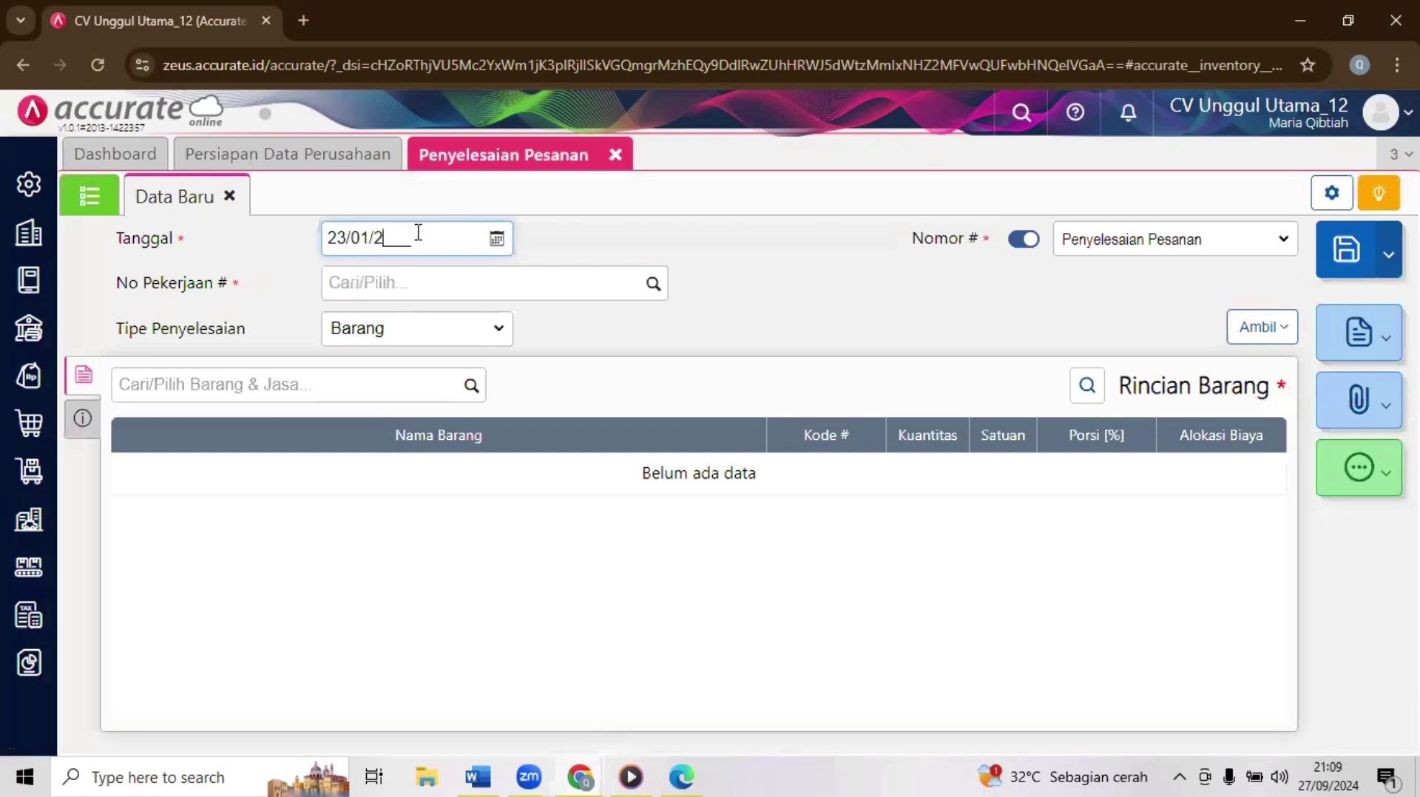
{"action": "type", "text": "018"}
{"action": "left_click", "coordinate": [654, 287]}
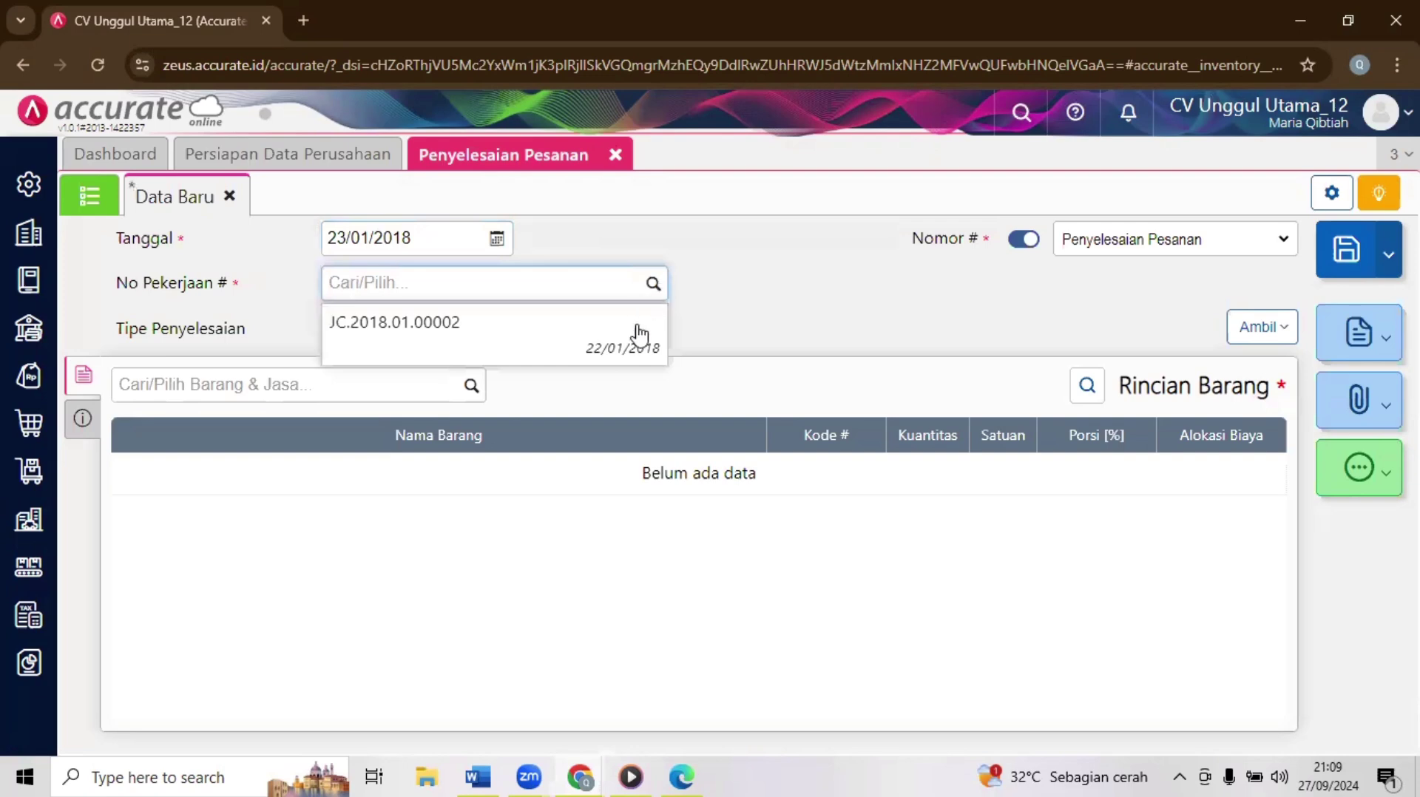
{"action": "left_click", "coordinate": [566, 343]}
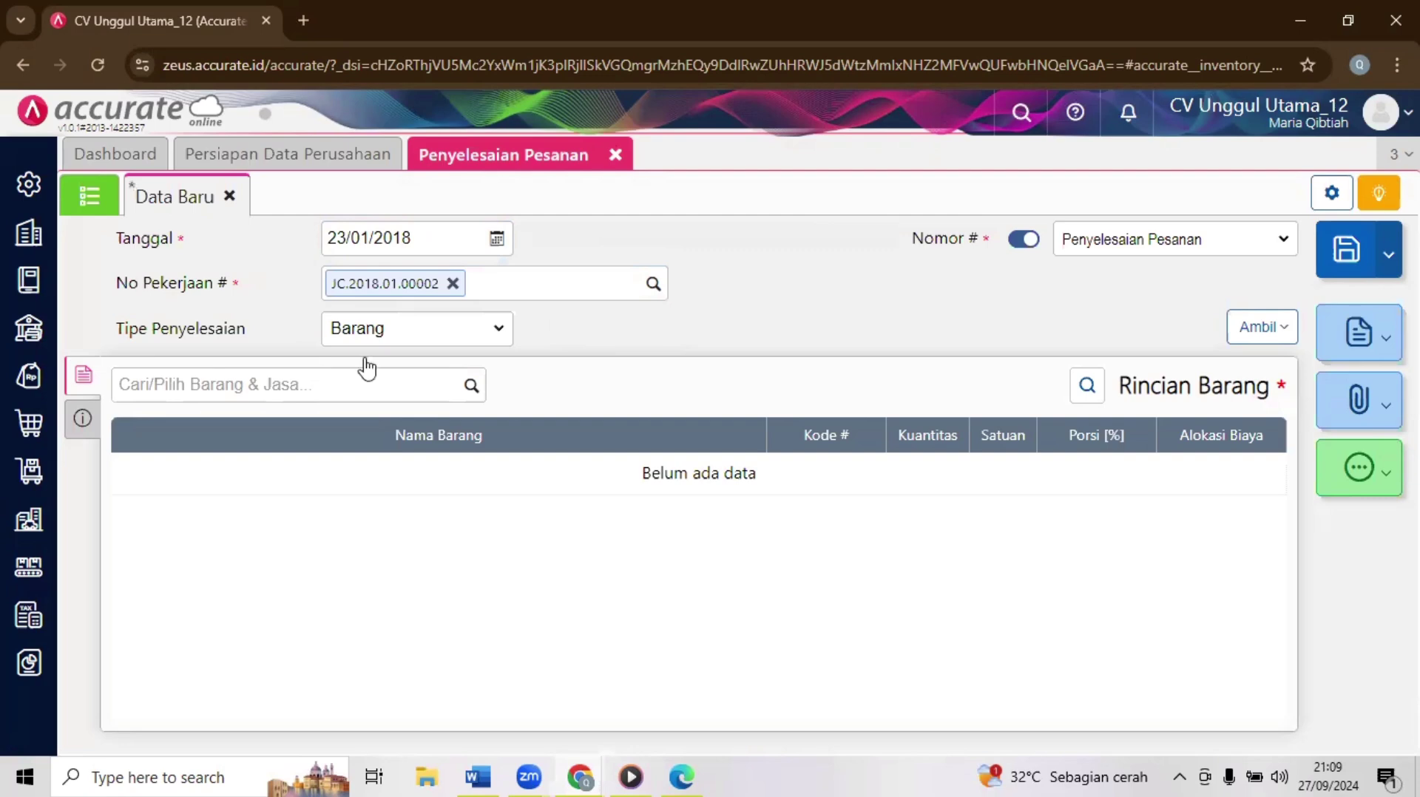
{"action": "left_click", "coordinate": [407, 332]}
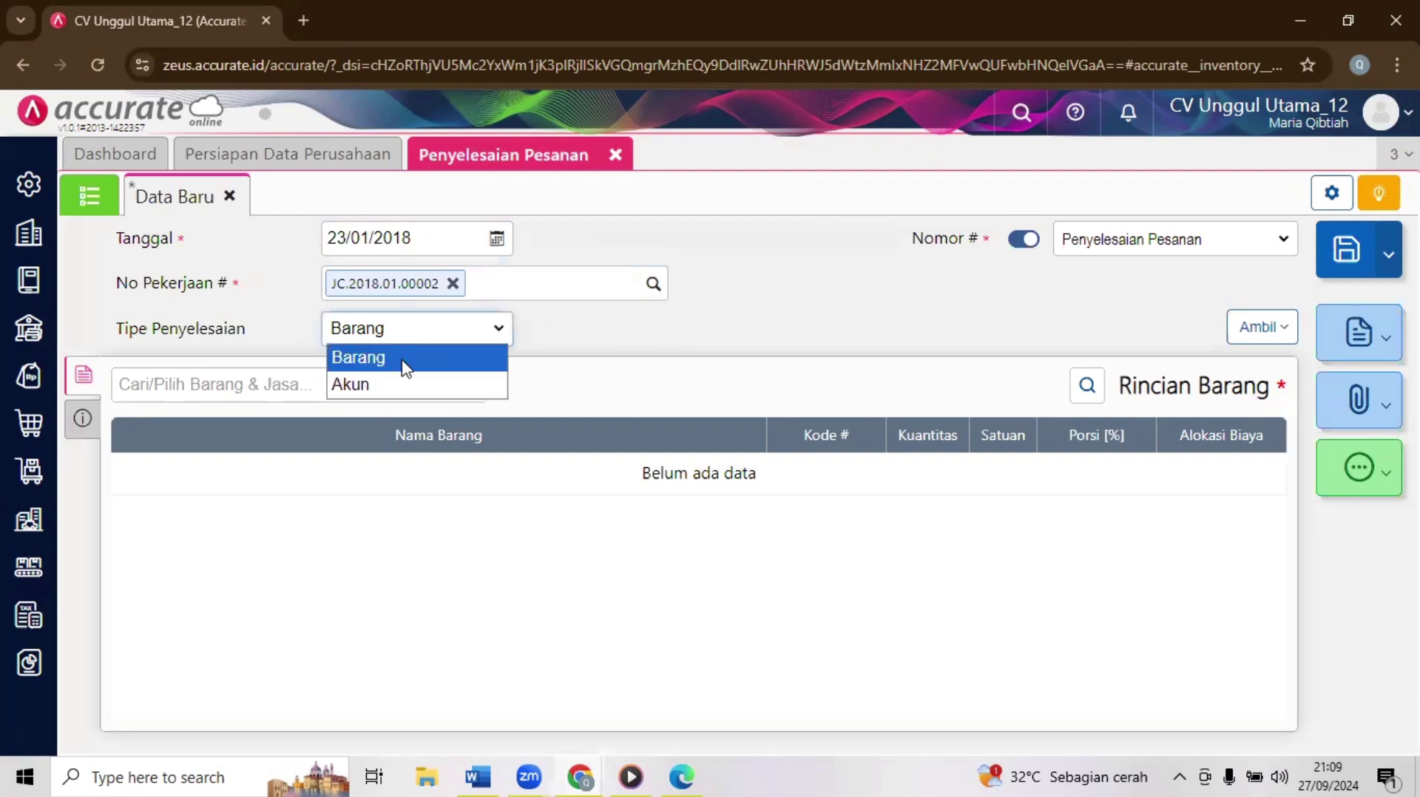
{"action": "left_click", "coordinate": [406, 361]}
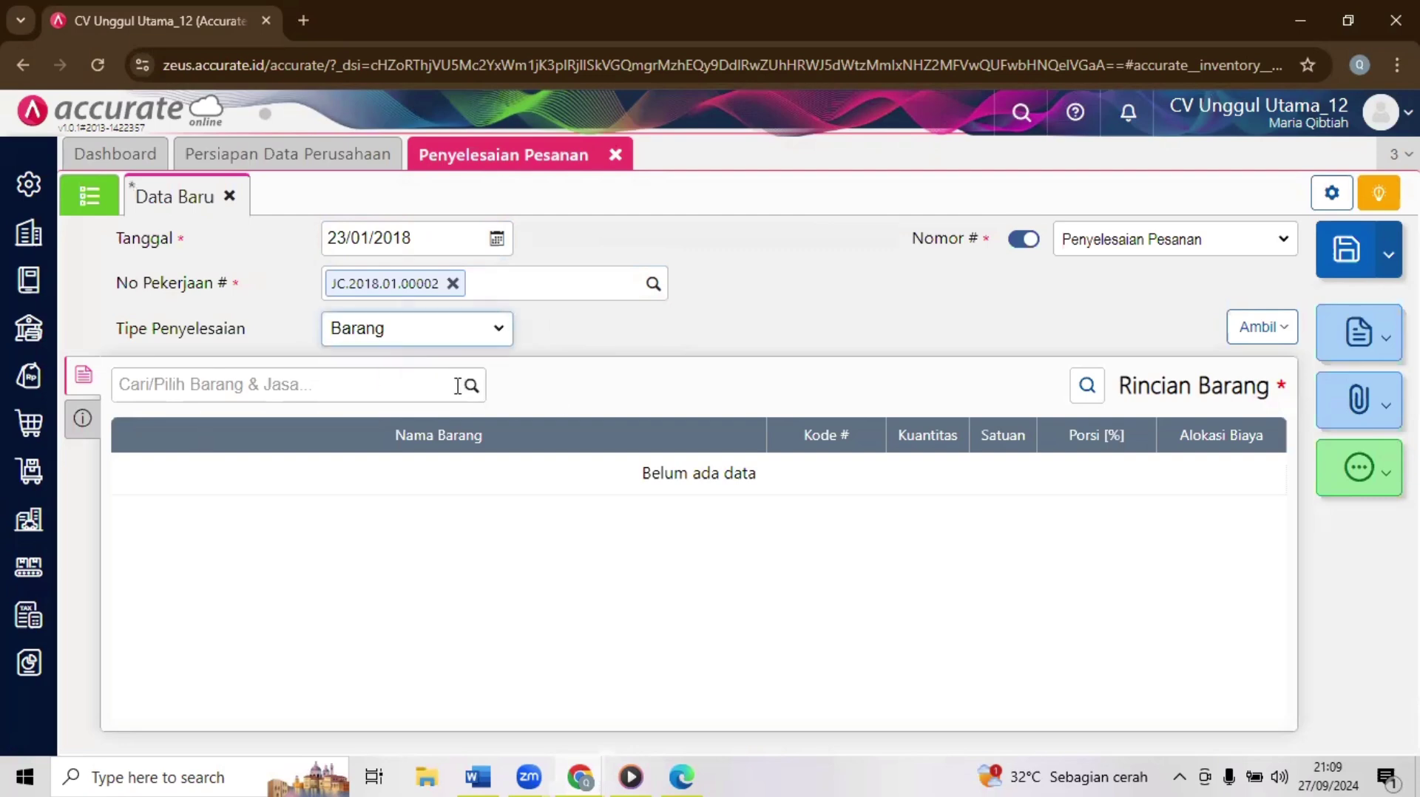
Step: Add the LED Pesanan item to the order completion's Rincian Barang
{"action": "left_click", "coordinate": [380, 395]}
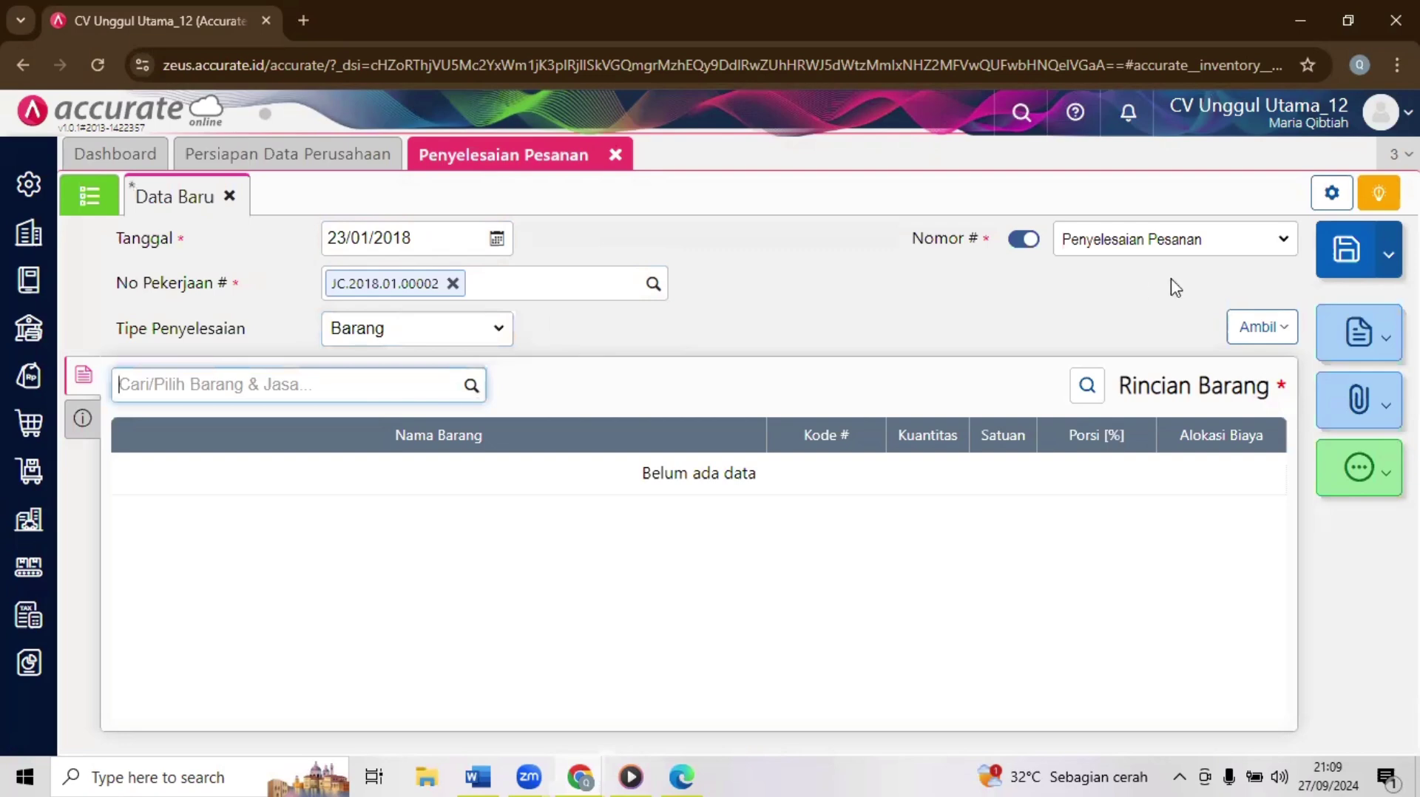
{"action": "left_click", "coordinate": [1257, 326]}
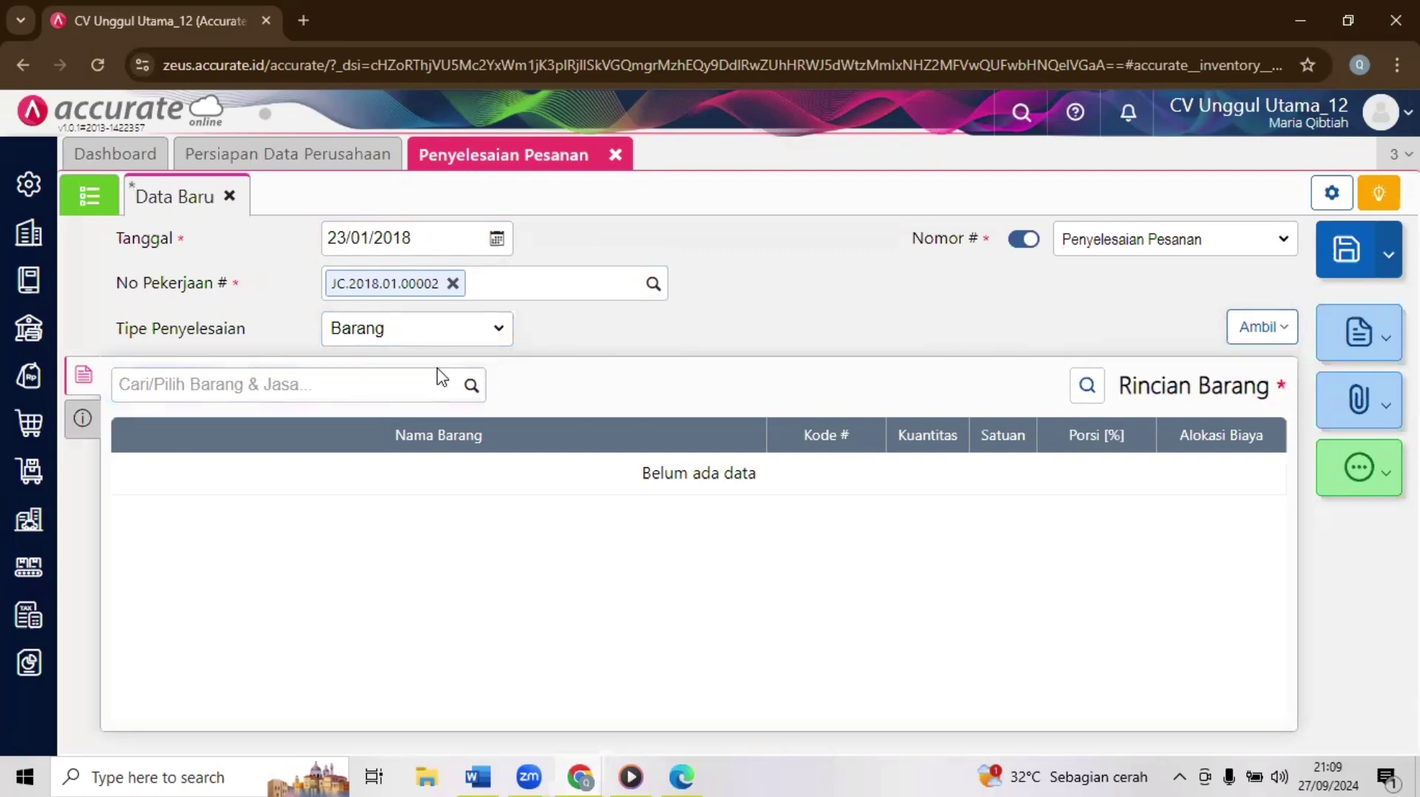
{"action": "left_click", "coordinate": [471, 385]}
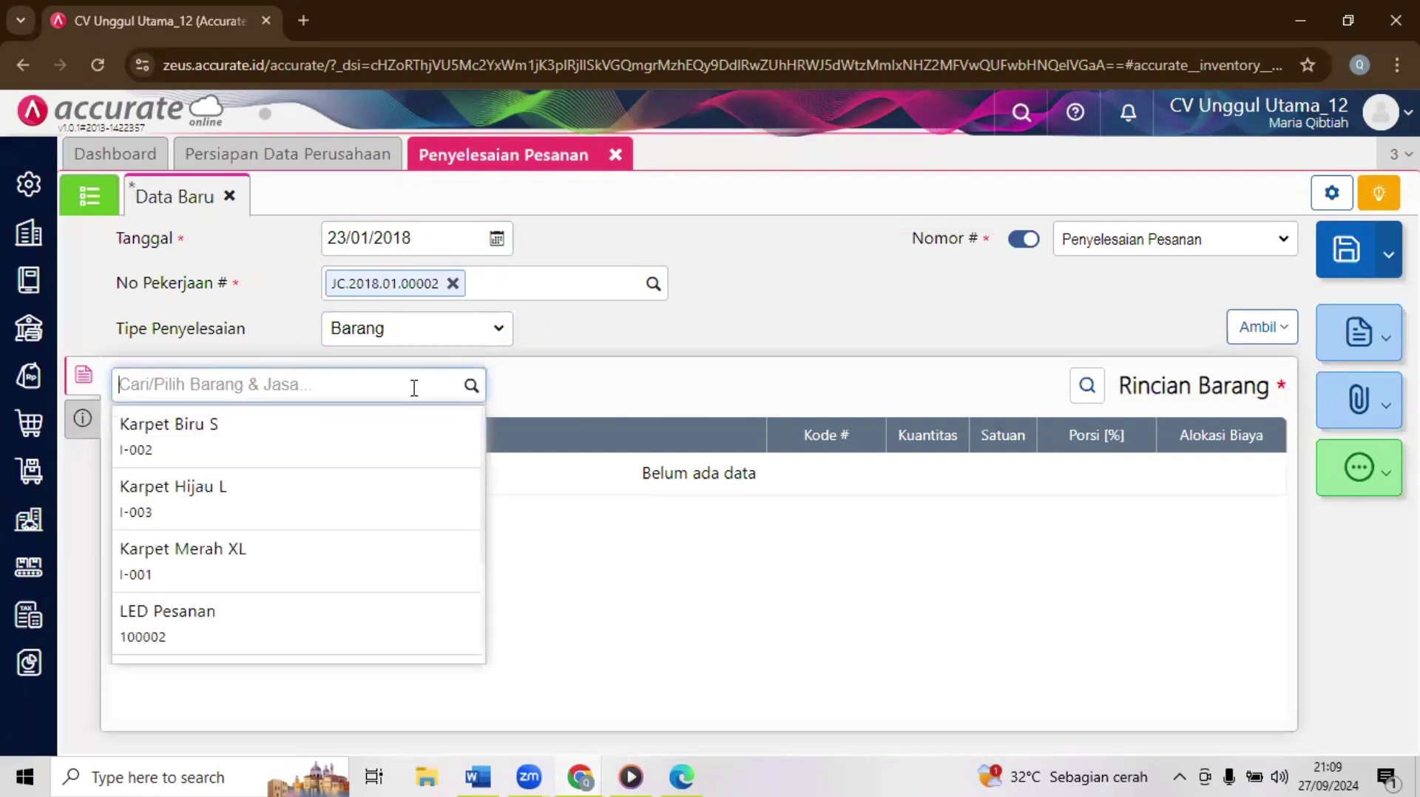
{"action": "left_click", "coordinate": [225, 623]}
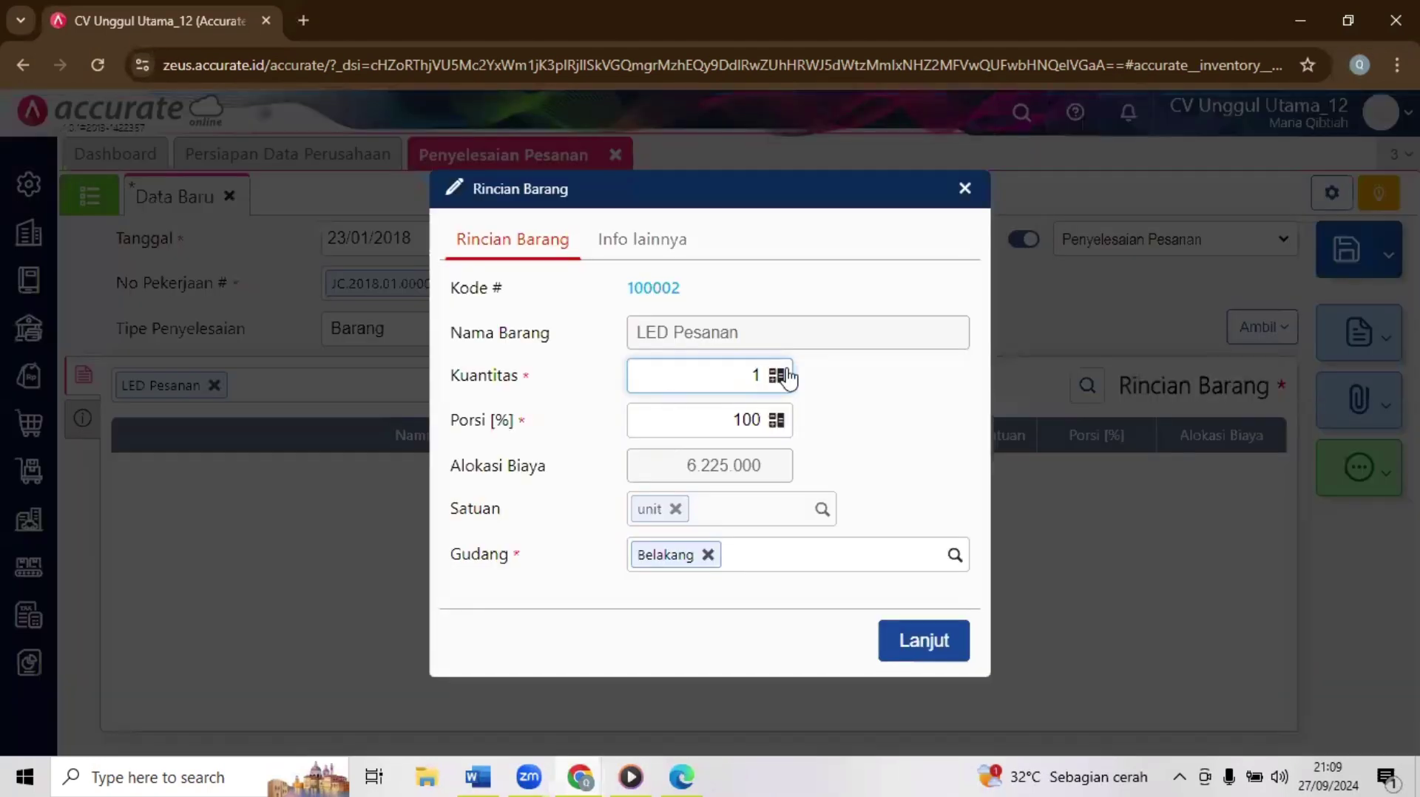
Step: Check the completion details in the exercise and set LED Pesanan's Kuantitas to 10
{"action": "mouse_move", "coordinate": [583, 776]}
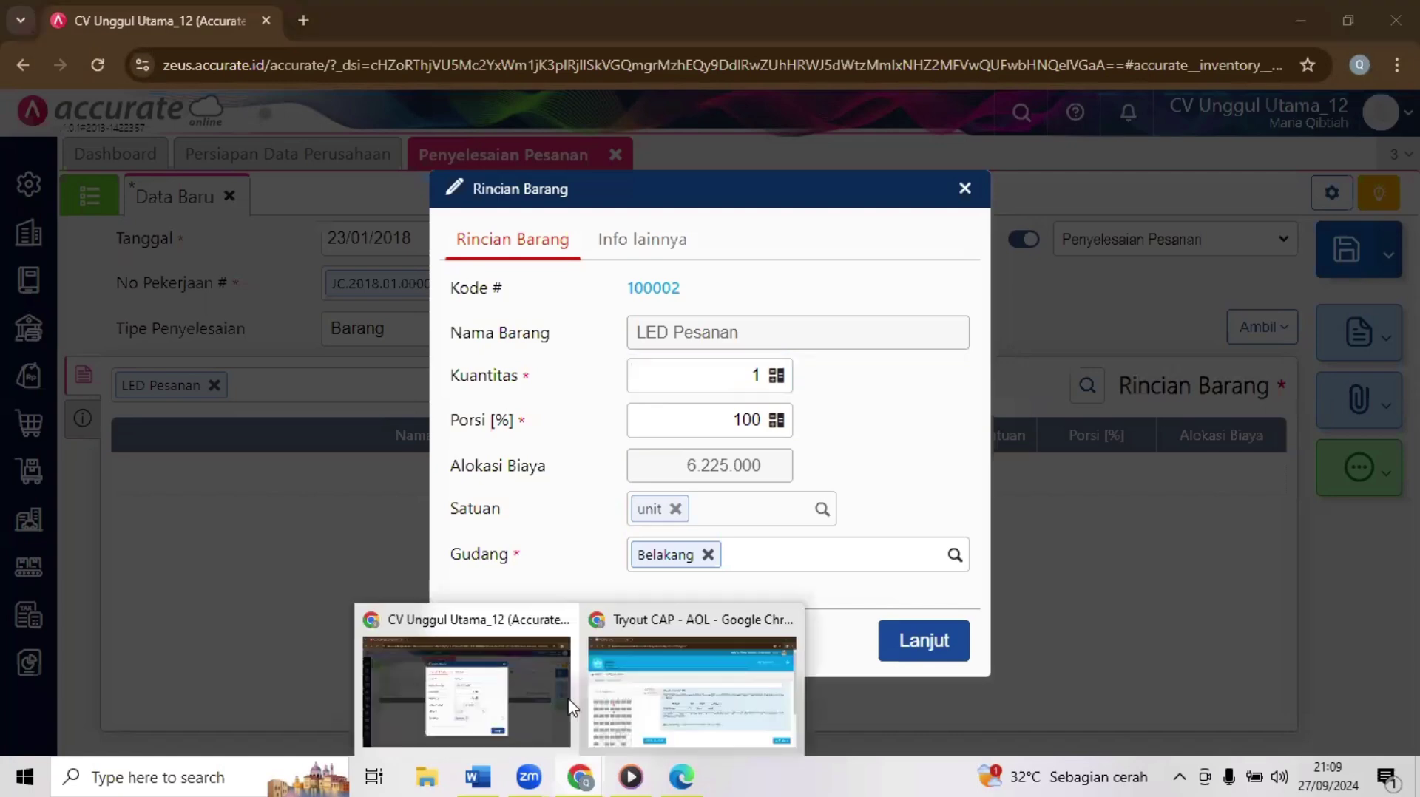
{"action": "left_click", "coordinate": [642, 711]}
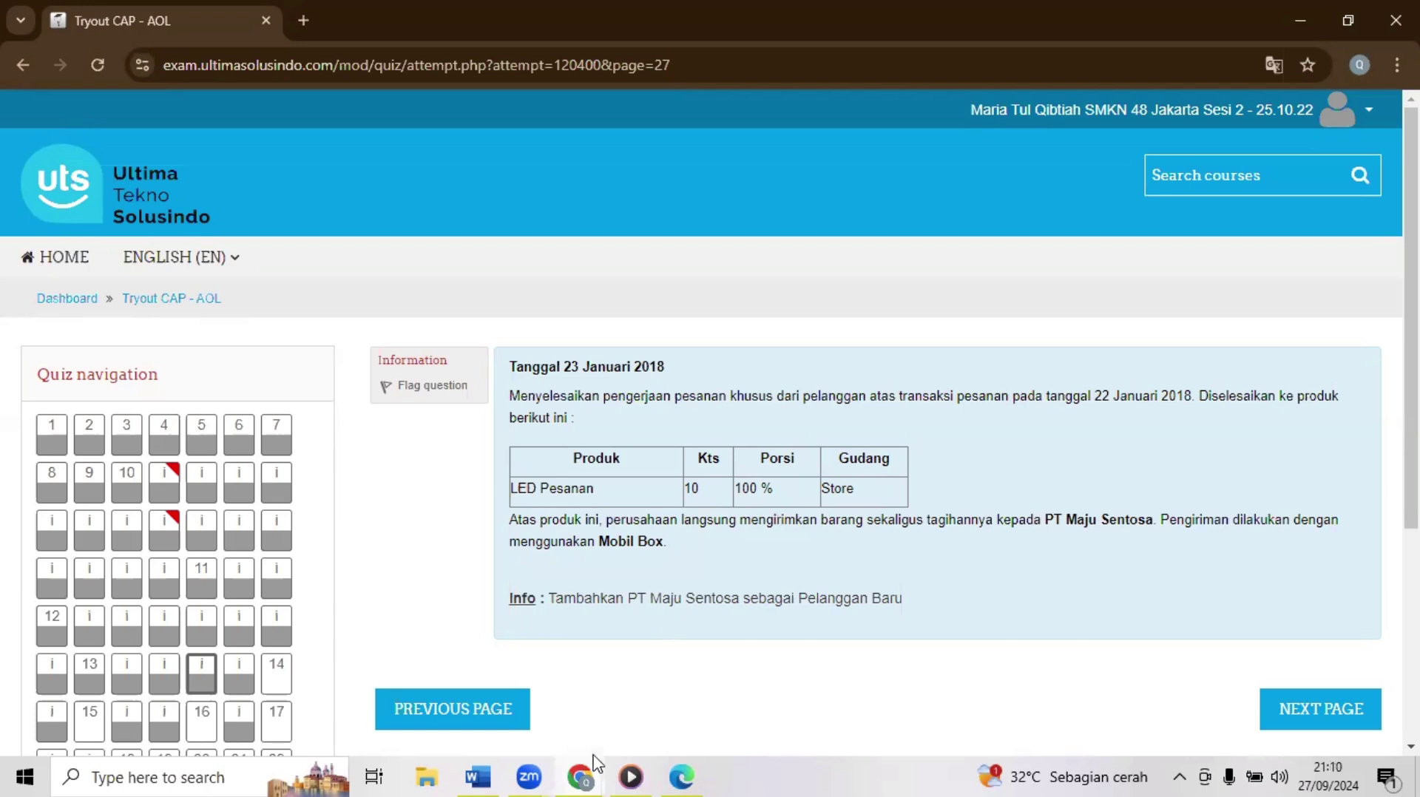
{"action": "mouse_move", "coordinate": [580, 776]}
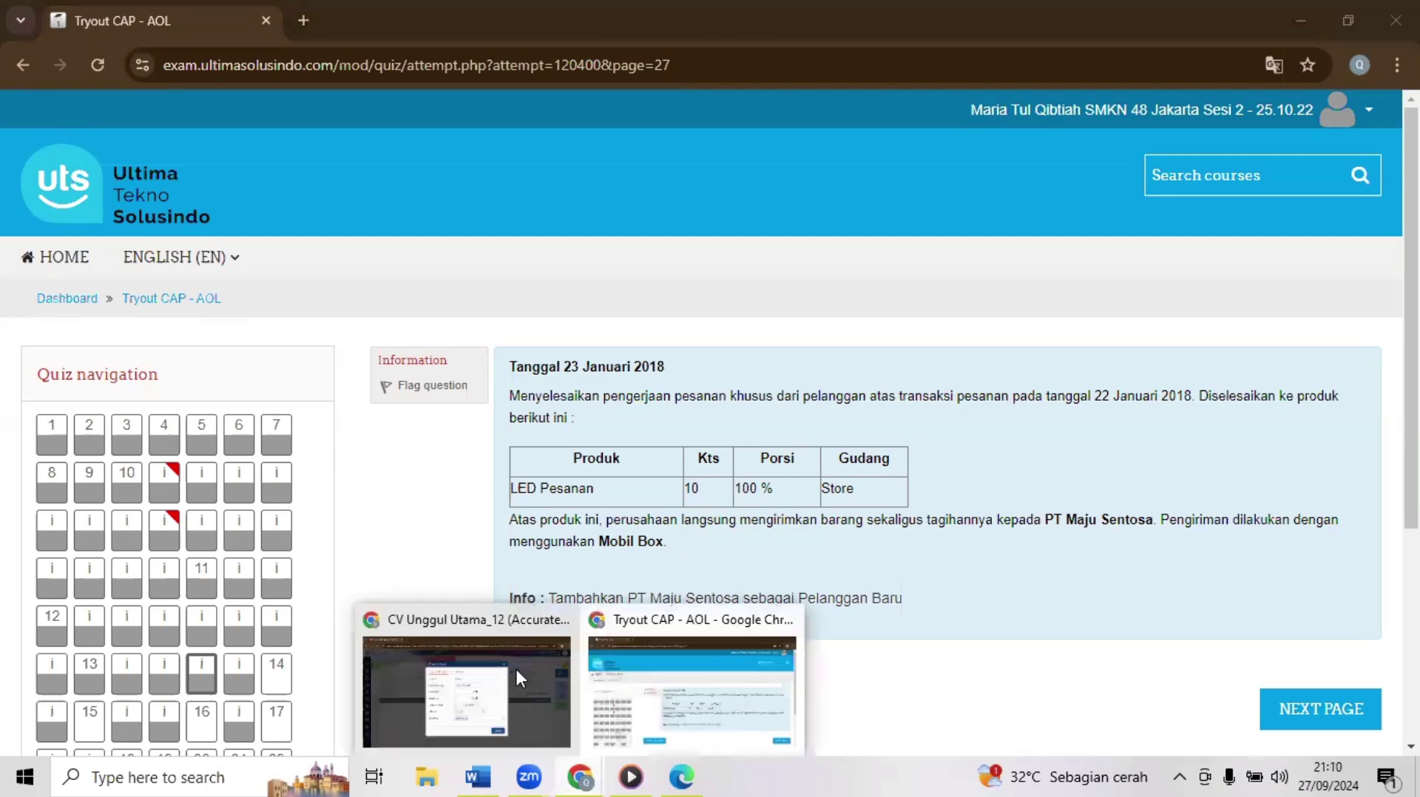
{"action": "left_click", "coordinate": [515, 667]}
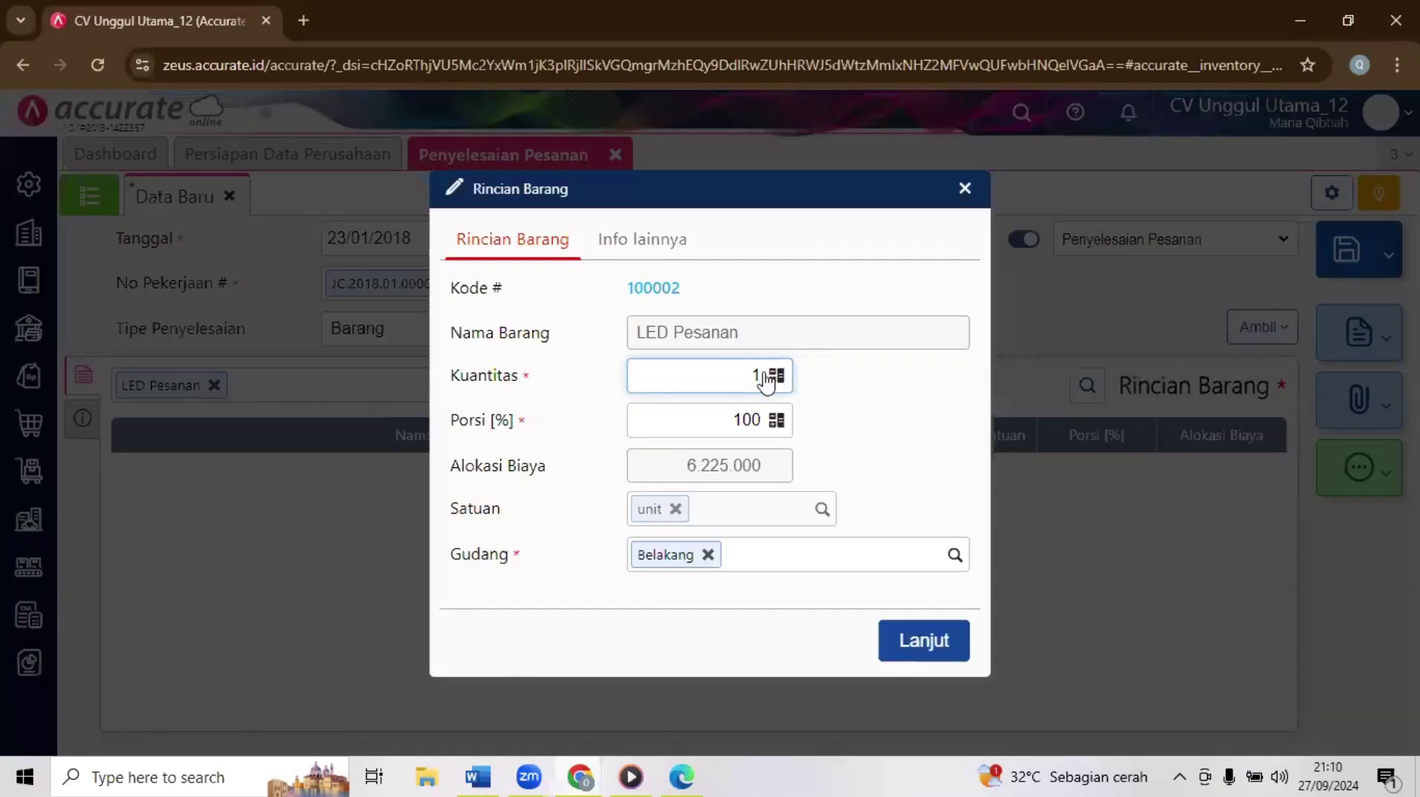
{"action": "type", "text": "0"}
{"action": "left_click", "coordinate": [763, 419]}
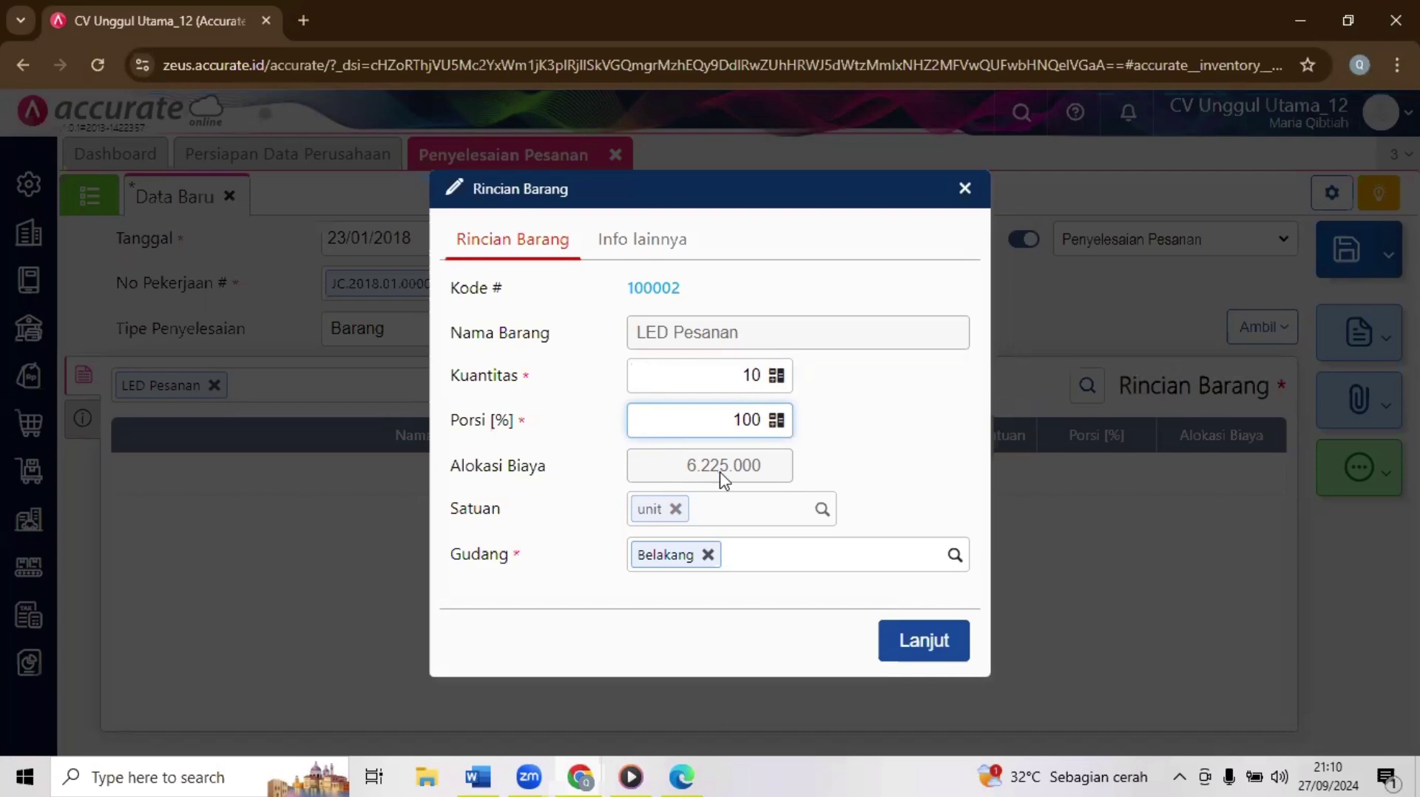
Step: Change the LED Pesanan line's Gudang to Store and confirm the item details
{"action": "left_click", "coordinate": [707, 554]}
{"action": "type", "text": "s"}
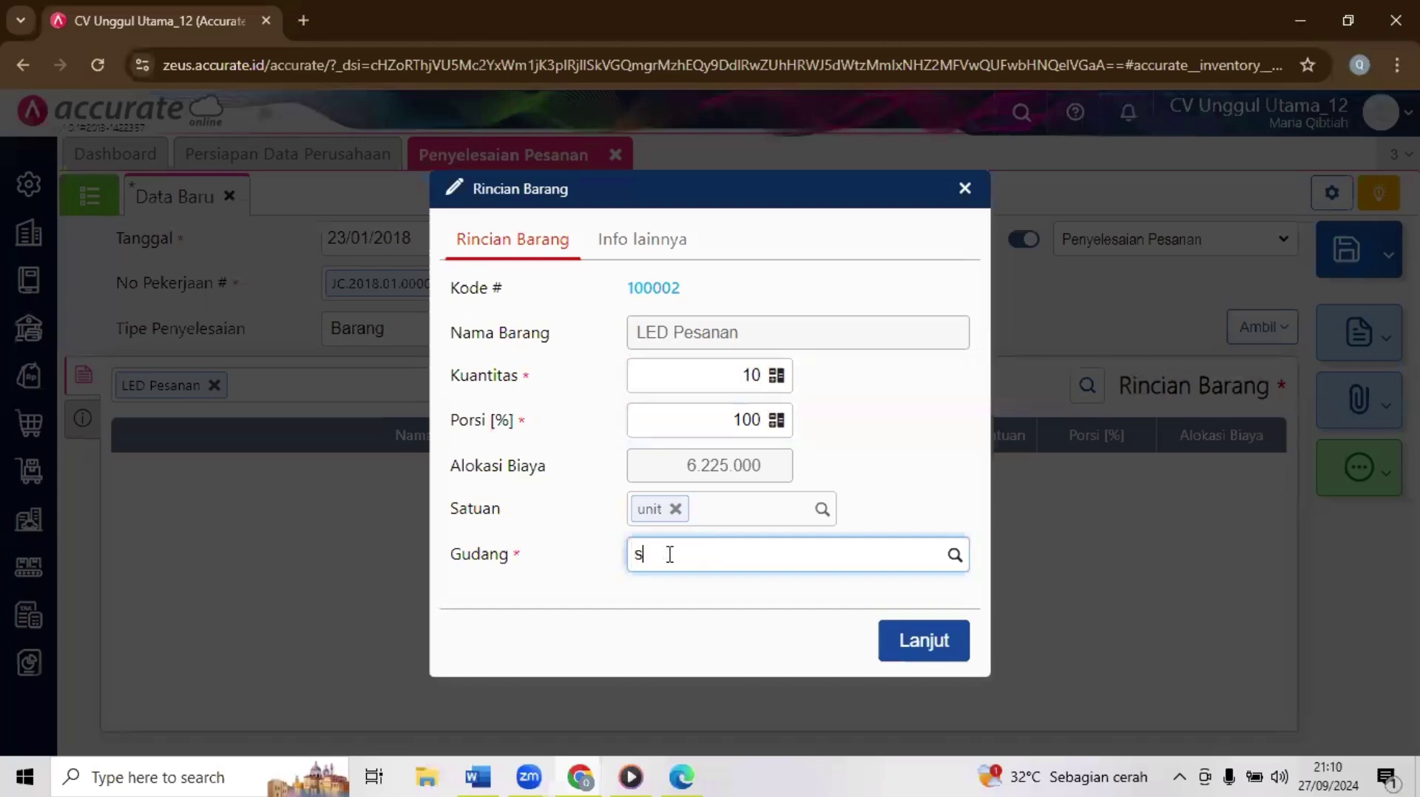
{"action": "type", "text": "tore"}
{"action": "left_click", "coordinate": [678, 591]}
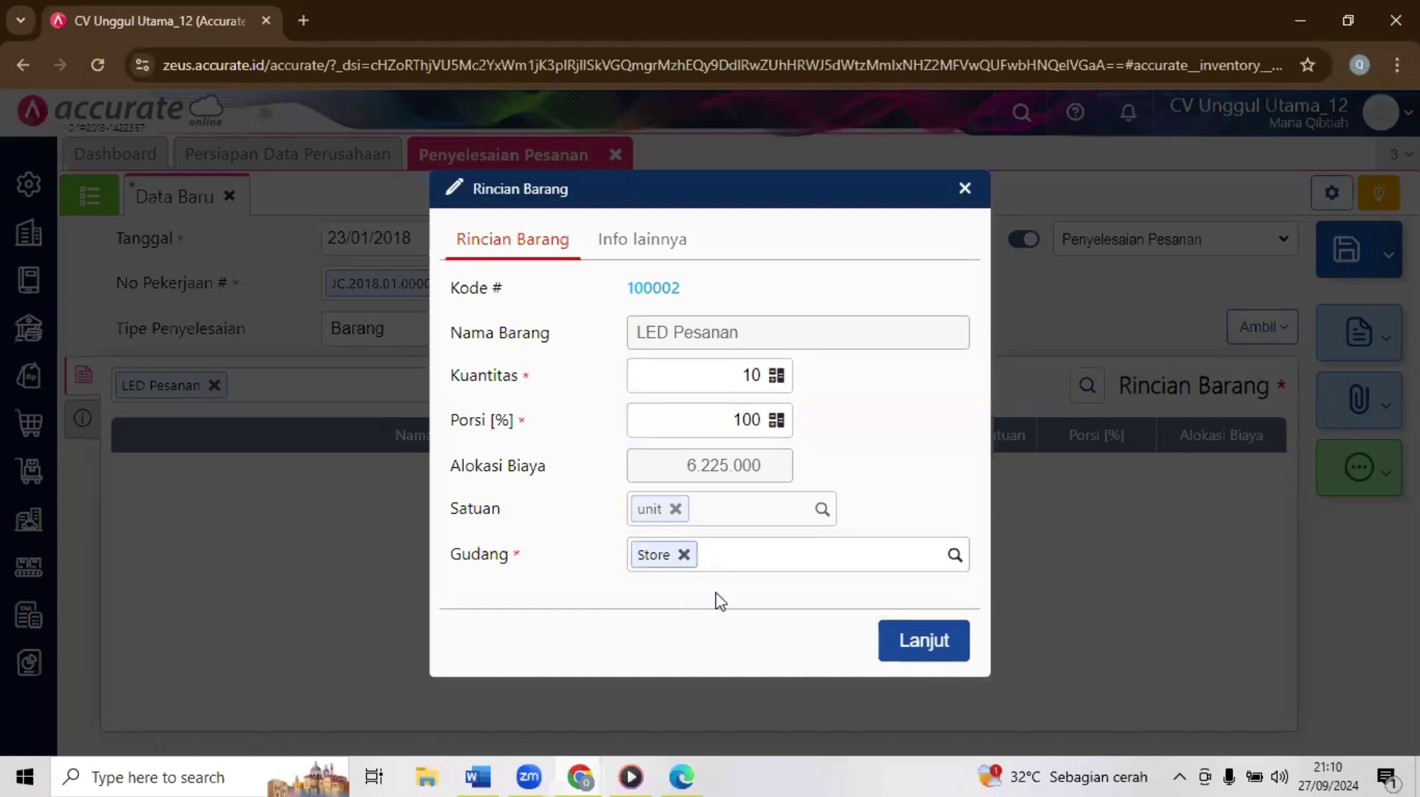
{"action": "left_click", "coordinate": [902, 649]}
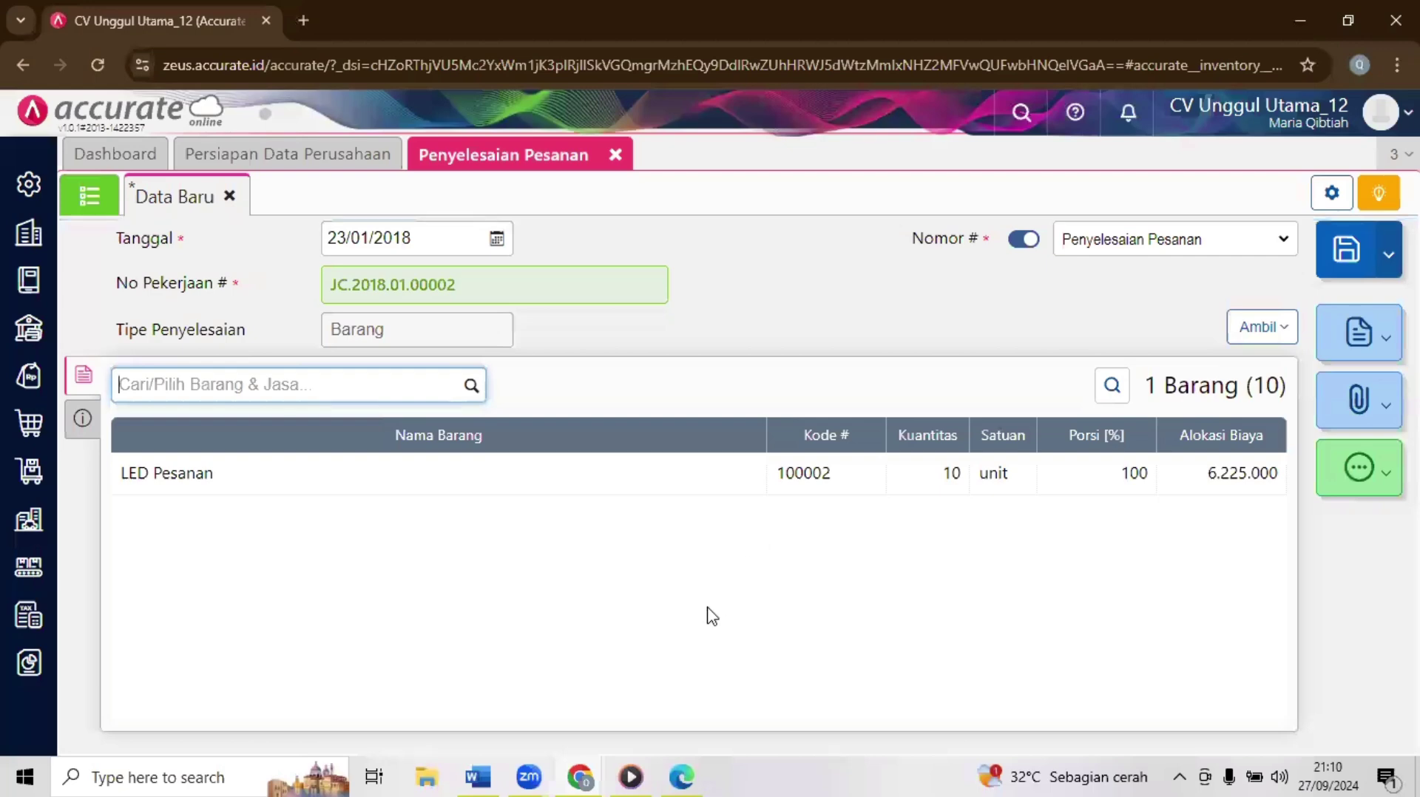
Step: Review the 23 and 22 January 2018 exercise pages for the order's products and costs, then return to the order completion
{"action": "left_click", "coordinate": [584, 775]}
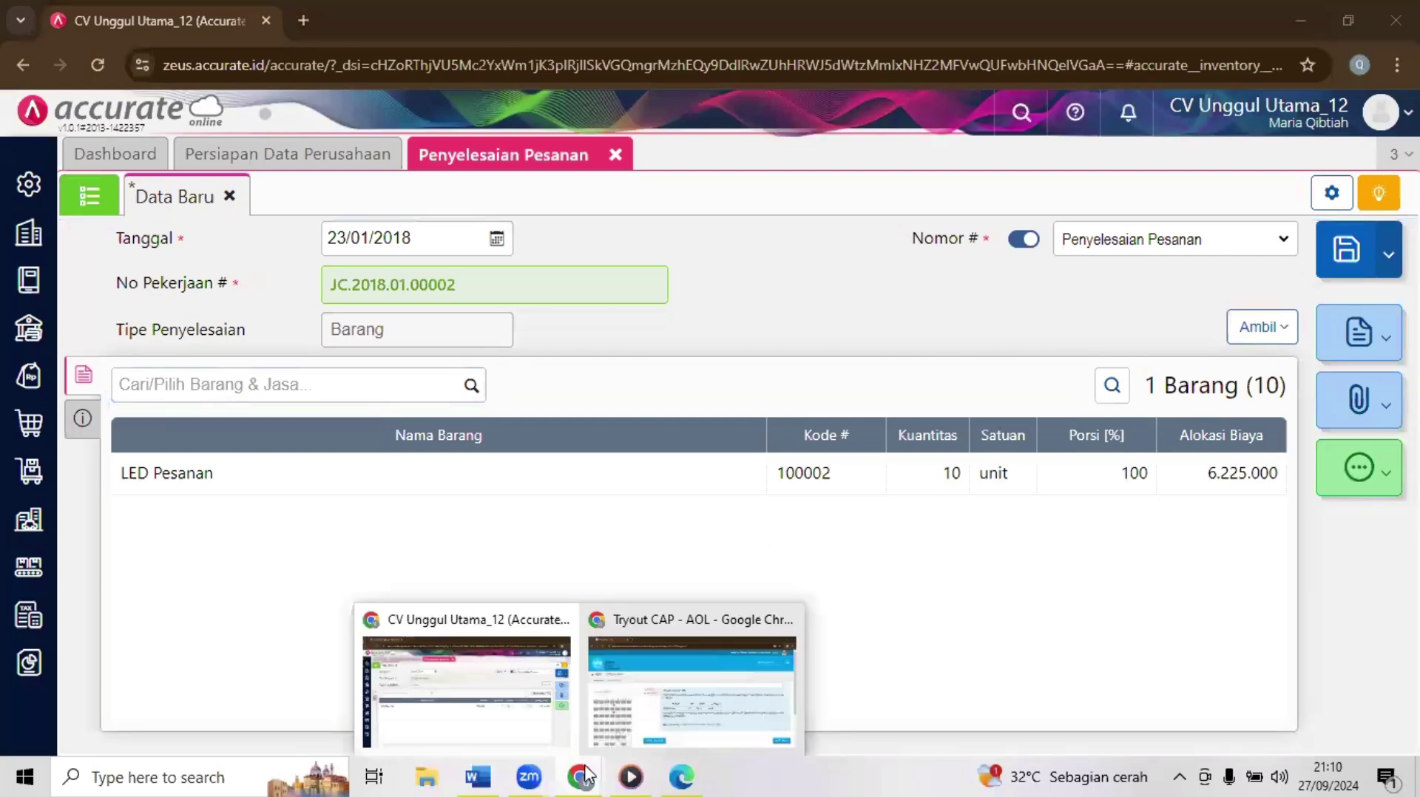
{"action": "left_click", "coordinate": [662, 699]}
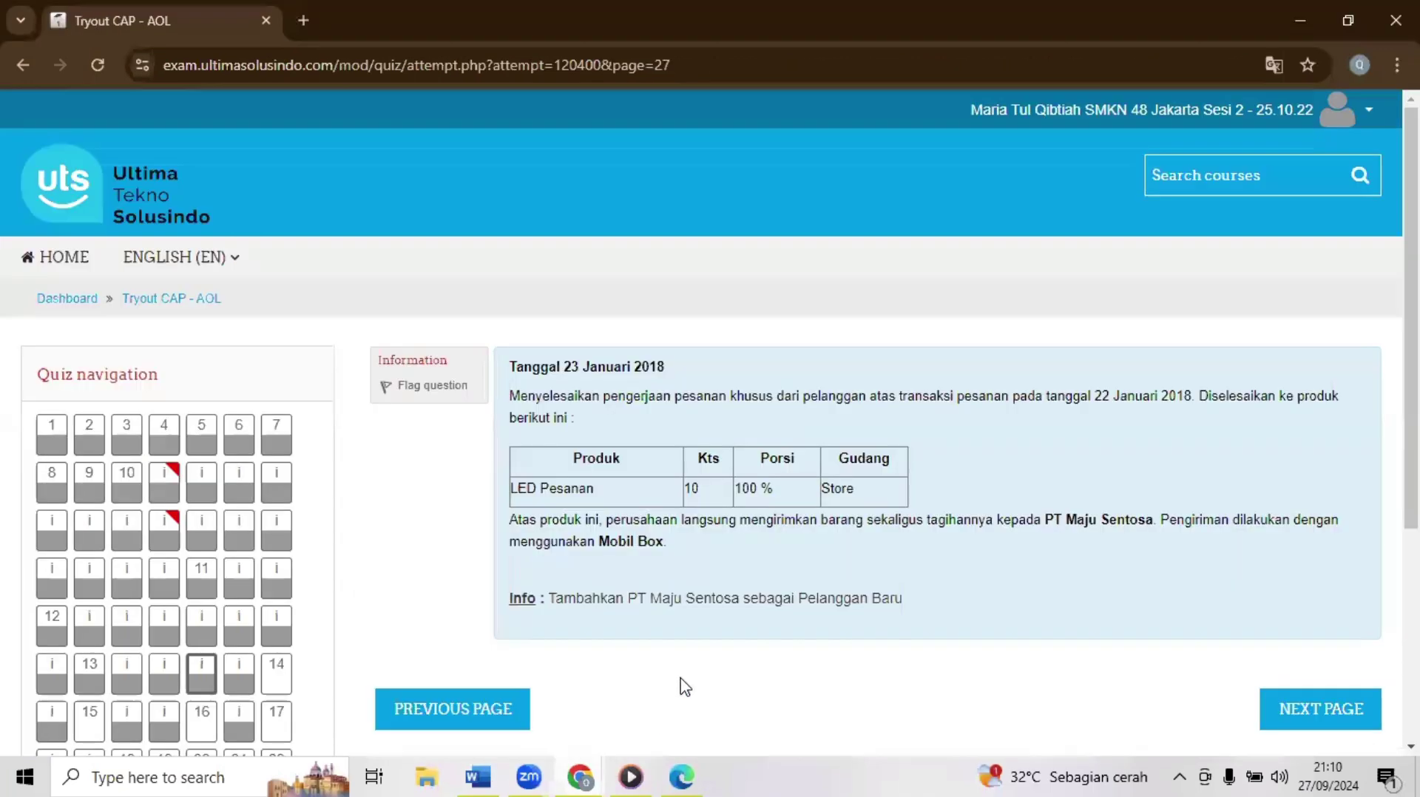
{"action": "left_click", "coordinate": [429, 712]}
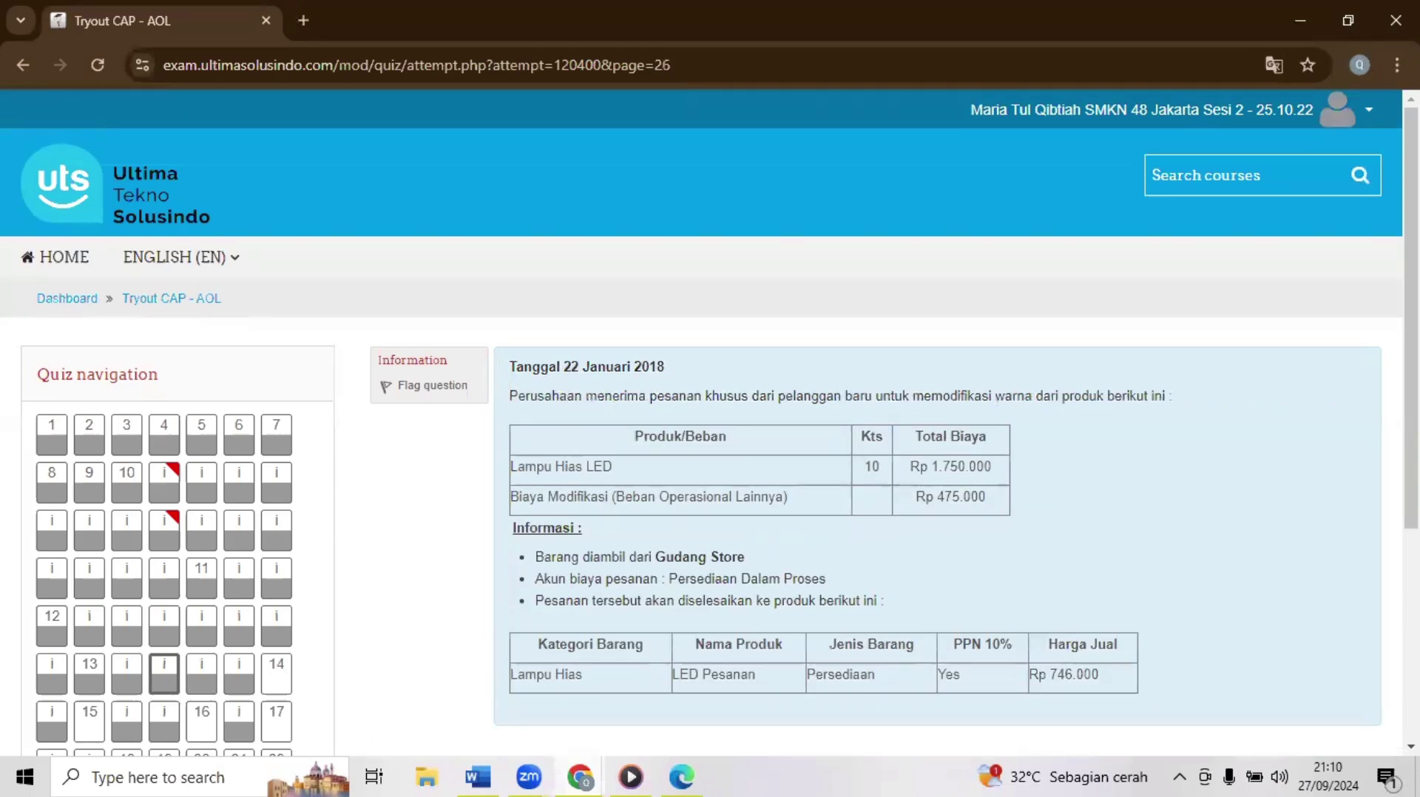
{"action": "scroll", "coordinate": [1377, 482], "scroll_direction": "down", "scroll_amount": 1}
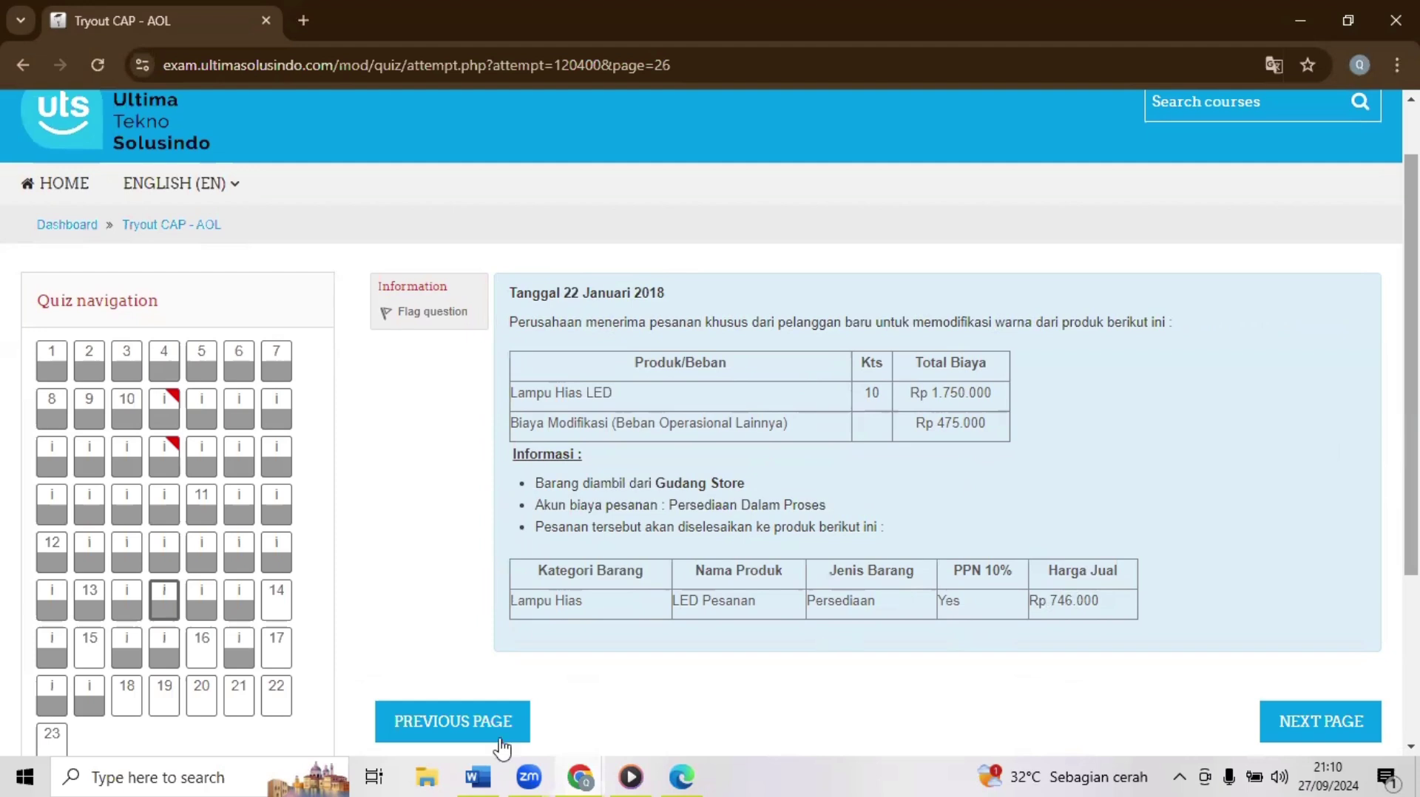
{"action": "mouse_move", "coordinate": [585, 775]}
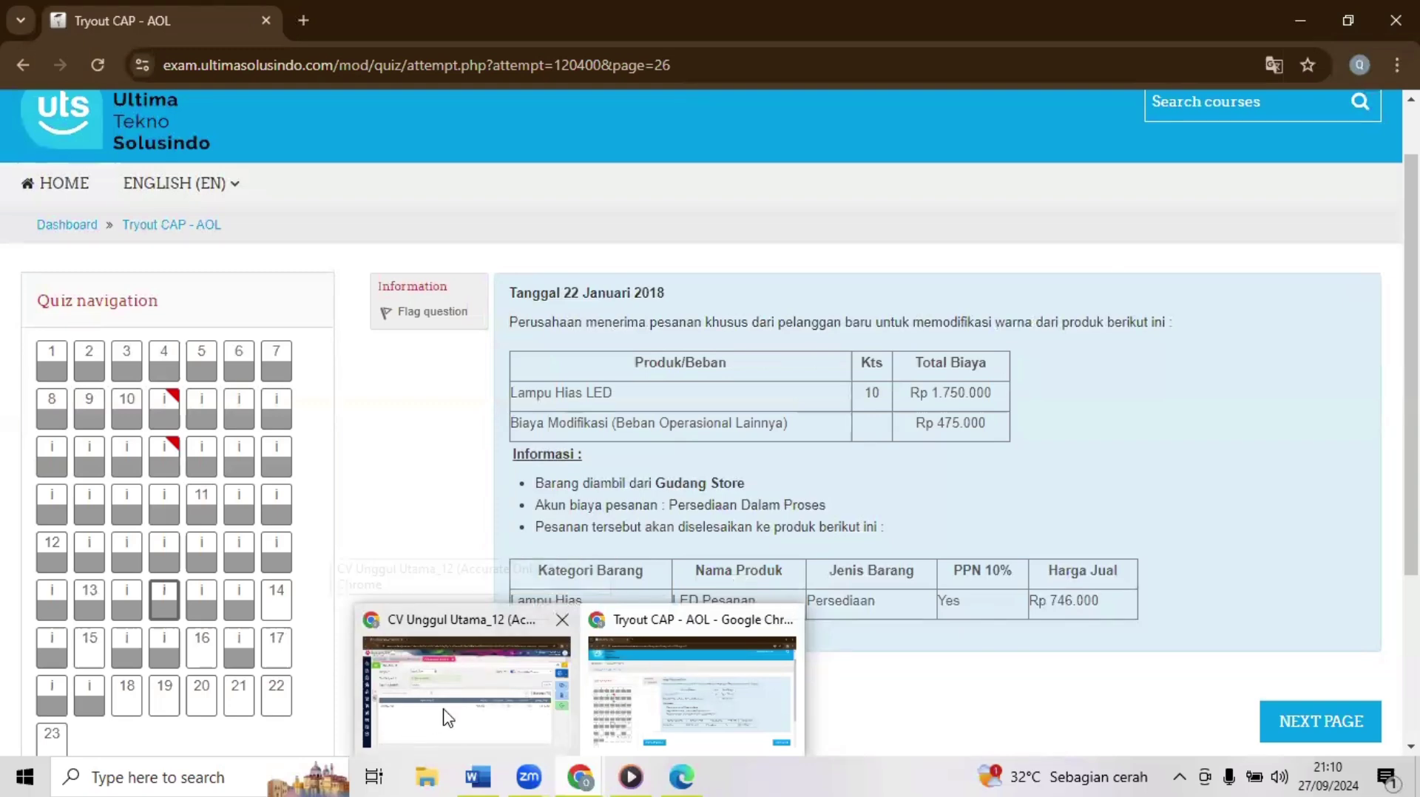
{"action": "left_click", "coordinate": [488, 695]}
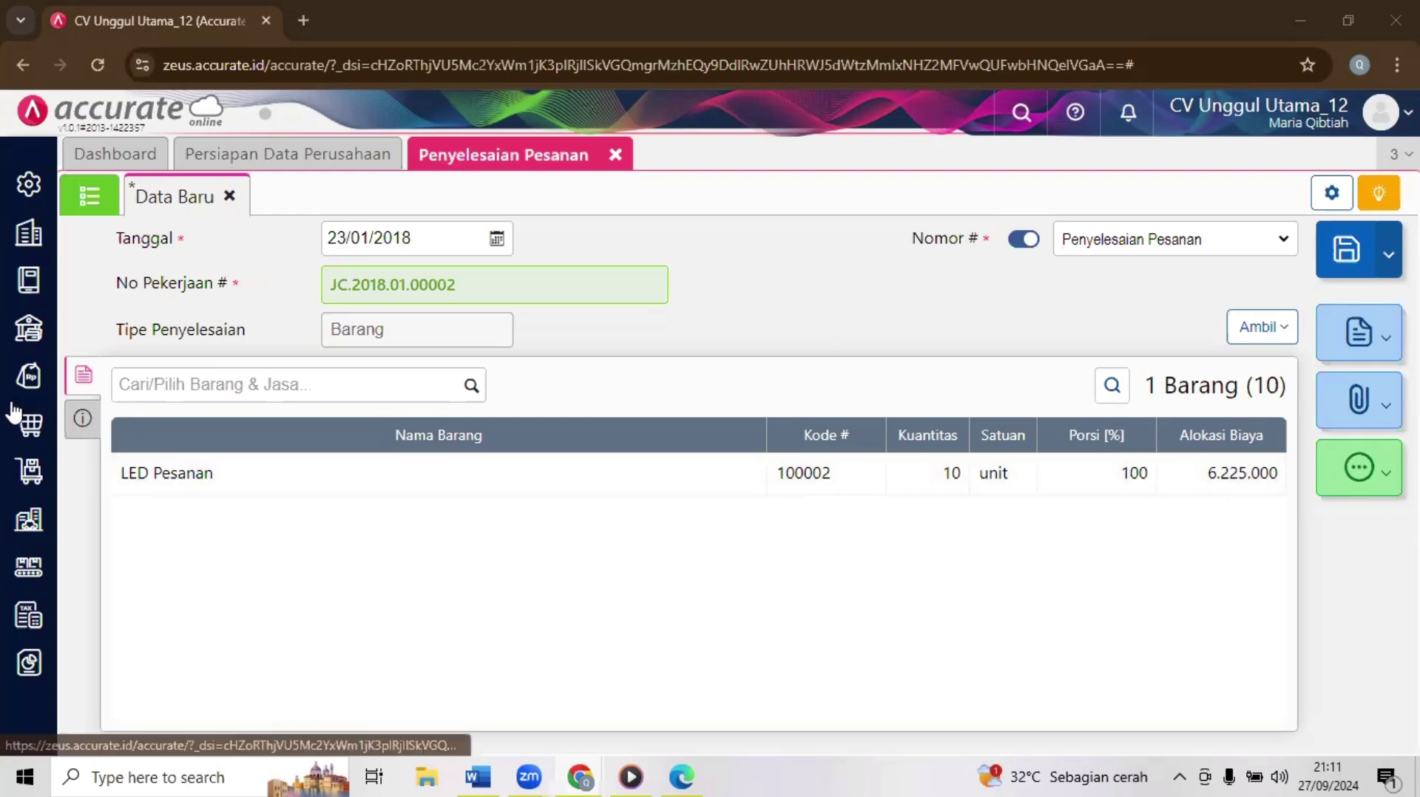
Step: Open the saved 22/01/2018 order from the Pekerjaan Pesanan list
{"action": "left_click", "coordinate": [30, 471]}
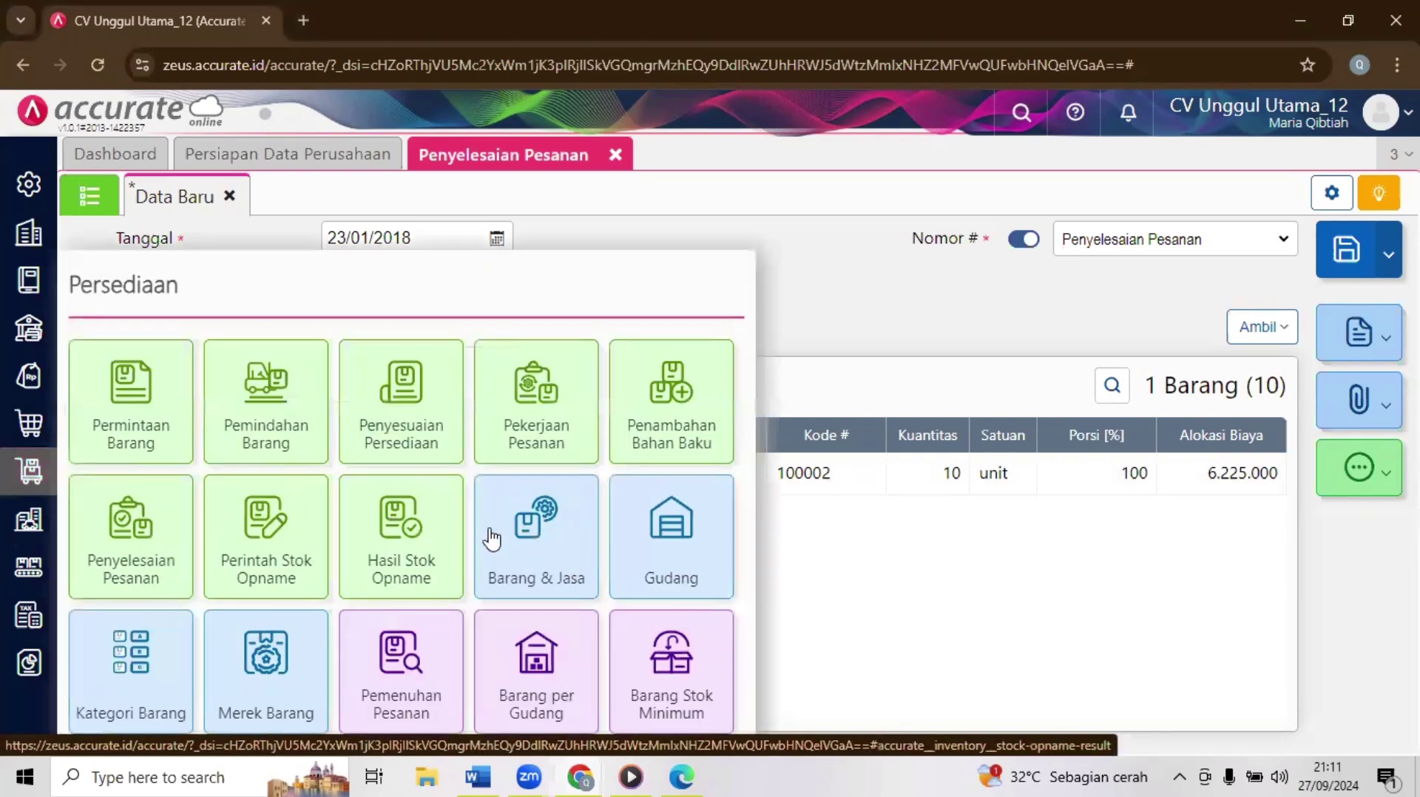
{"action": "left_click", "coordinate": [539, 408]}
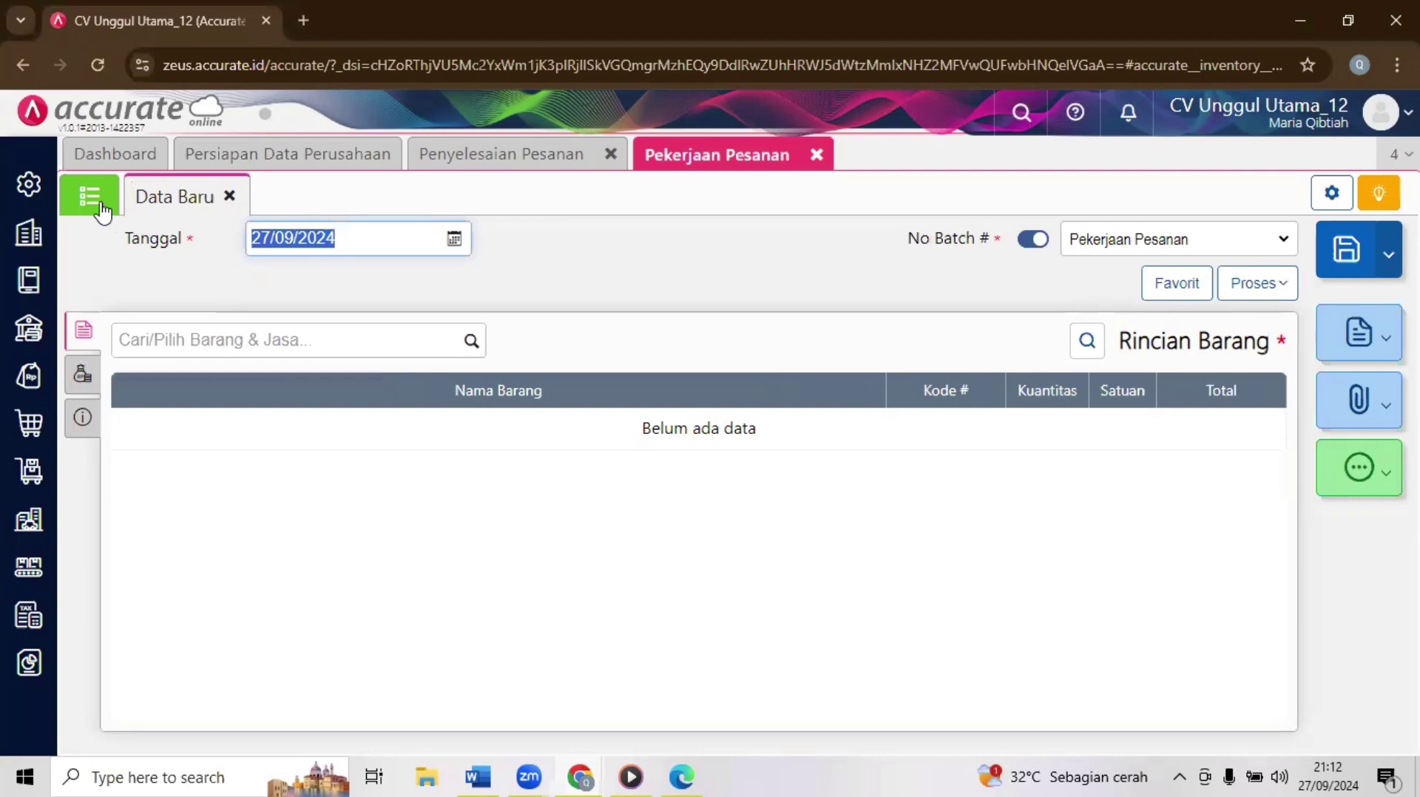
{"action": "left_click", "coordinate": [102, 213]}
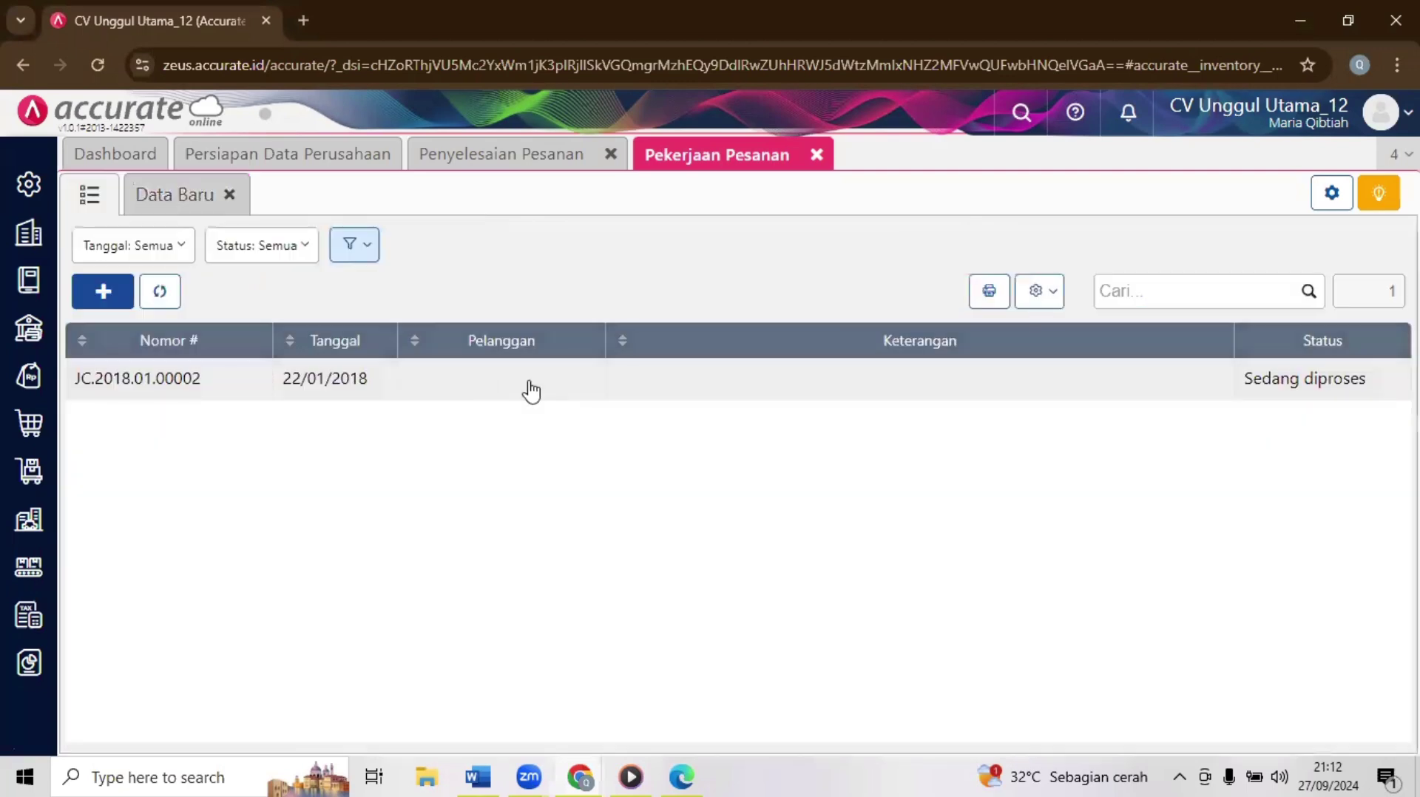
{"action": "left_click", "coordinate": [533, 382]}
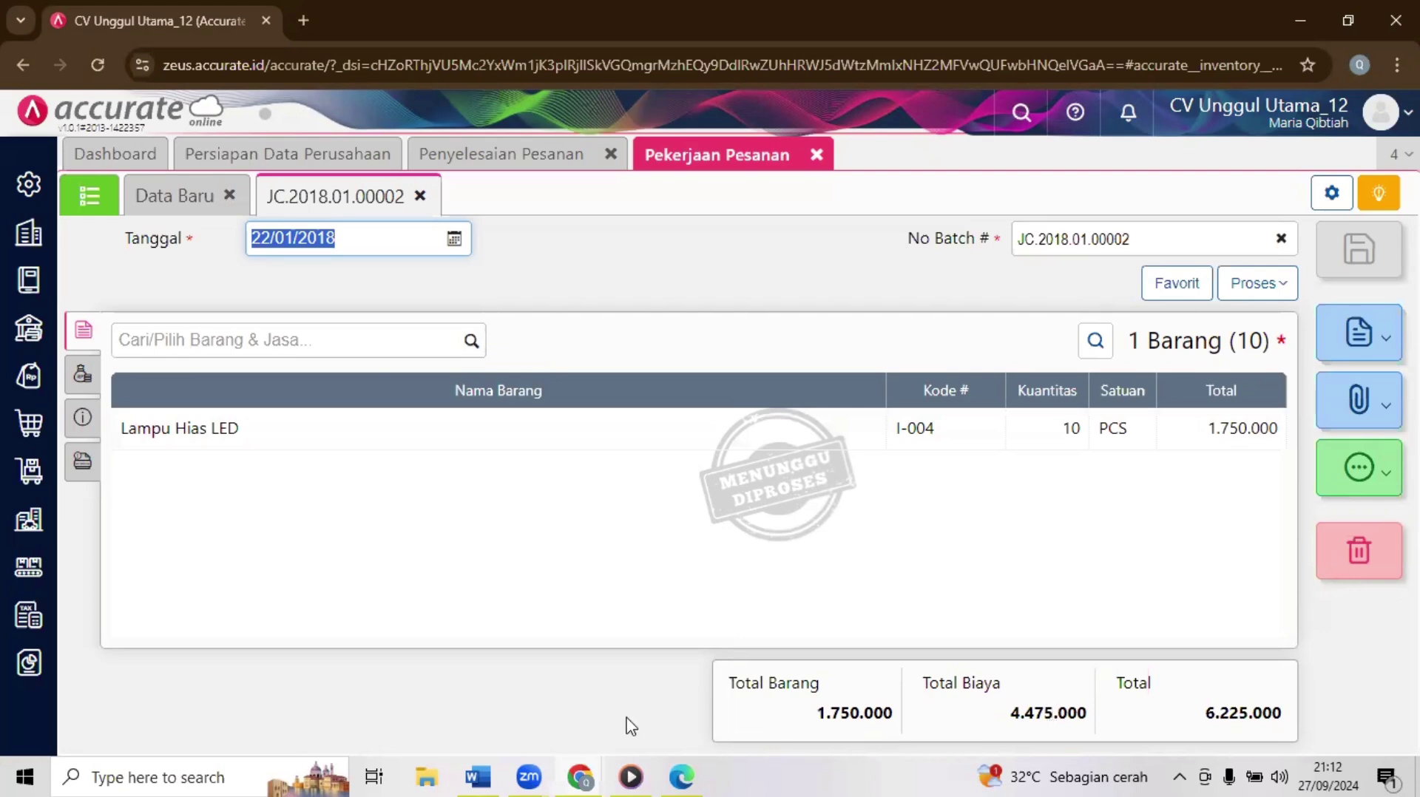
Step: Check the order's costs in the 22 January 2018 exercise, set its Beban Operasional Lainnya Jumlah to 475.000 and save the order
{"action": "left_click", "coordinate": [583, 775]}
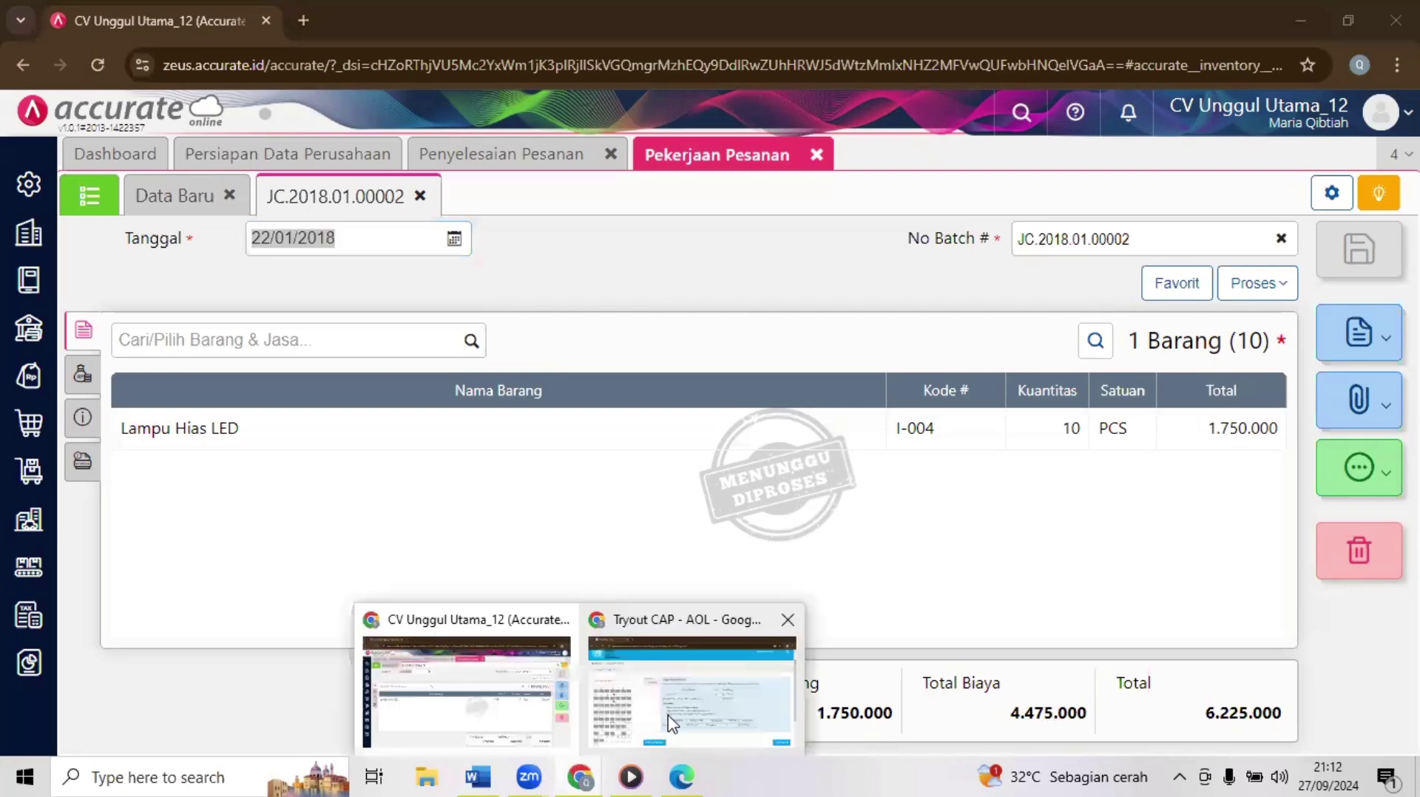
{"action": "left_click", "coordinate": [672, 723]}
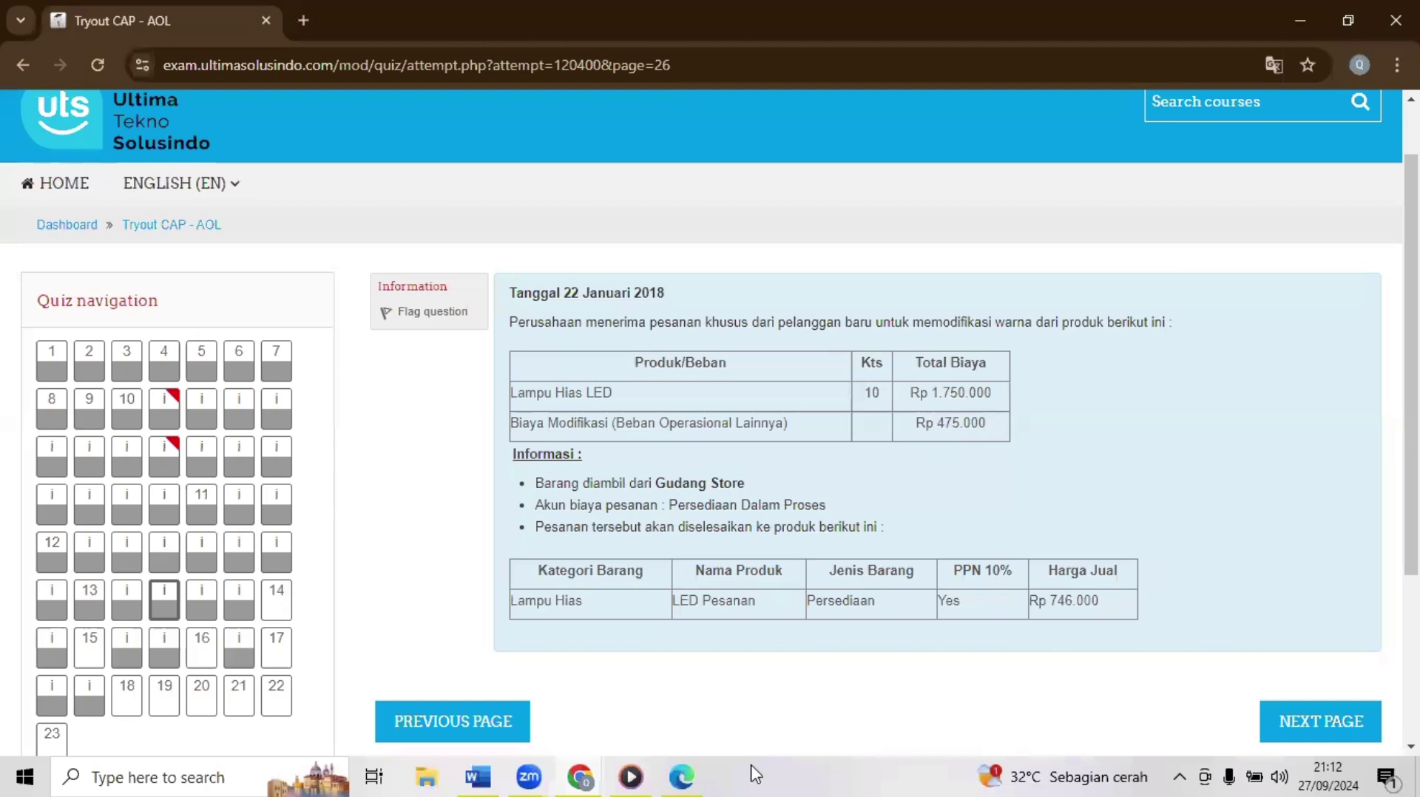
{"action": "left_click", "coordinate": [581, 776]}
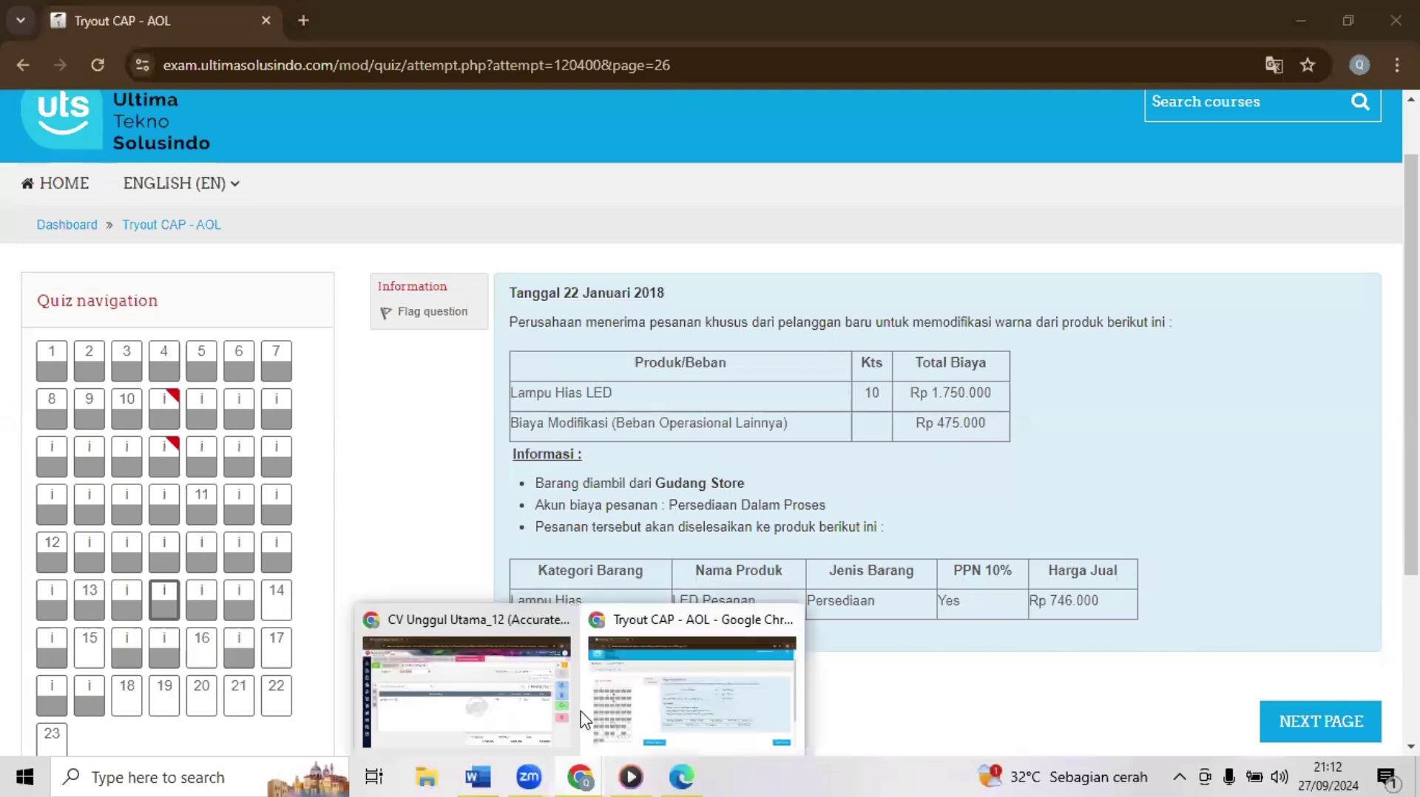
{"action": "left_click", "coordinate": [506, 703]}
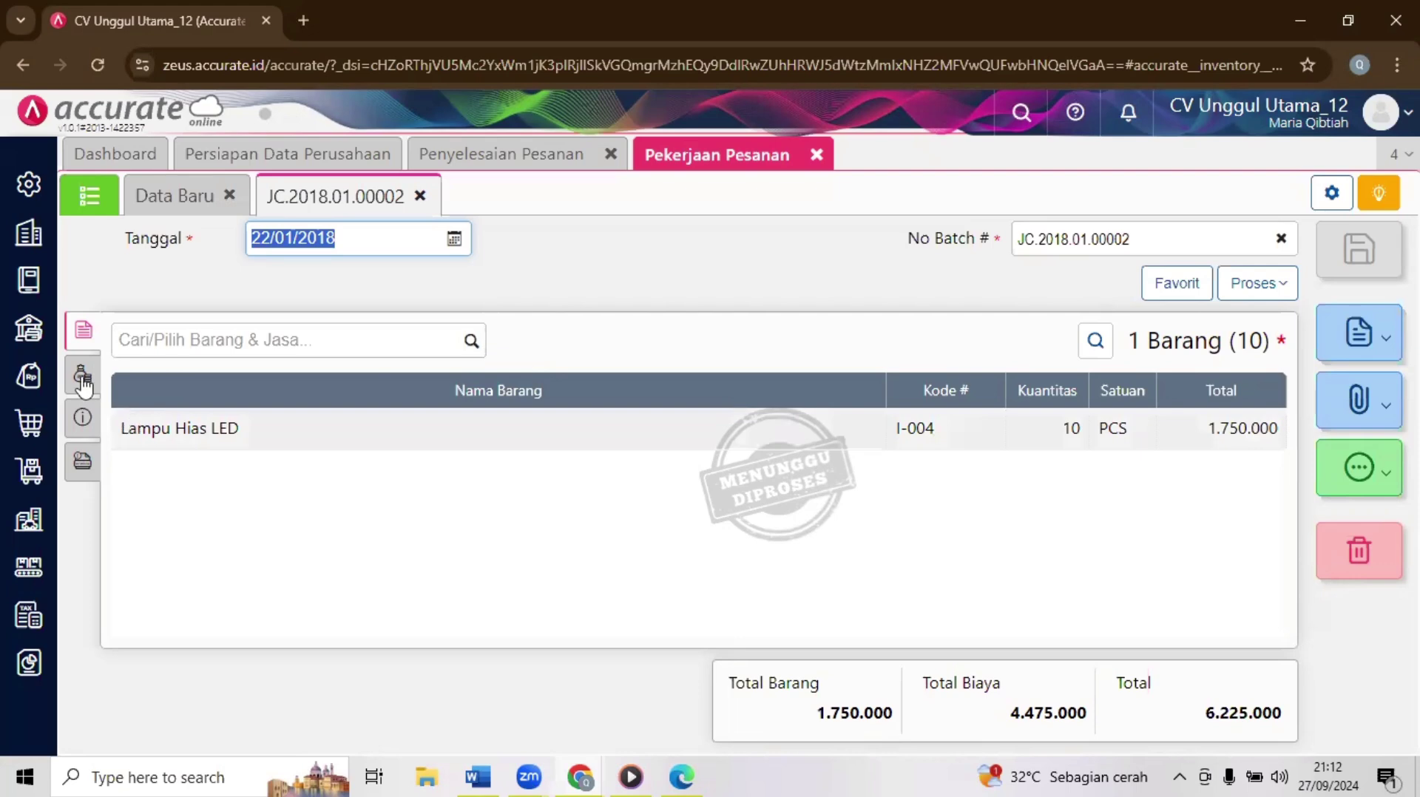
{"action": "left_click", "coordinate": [83, 380]}
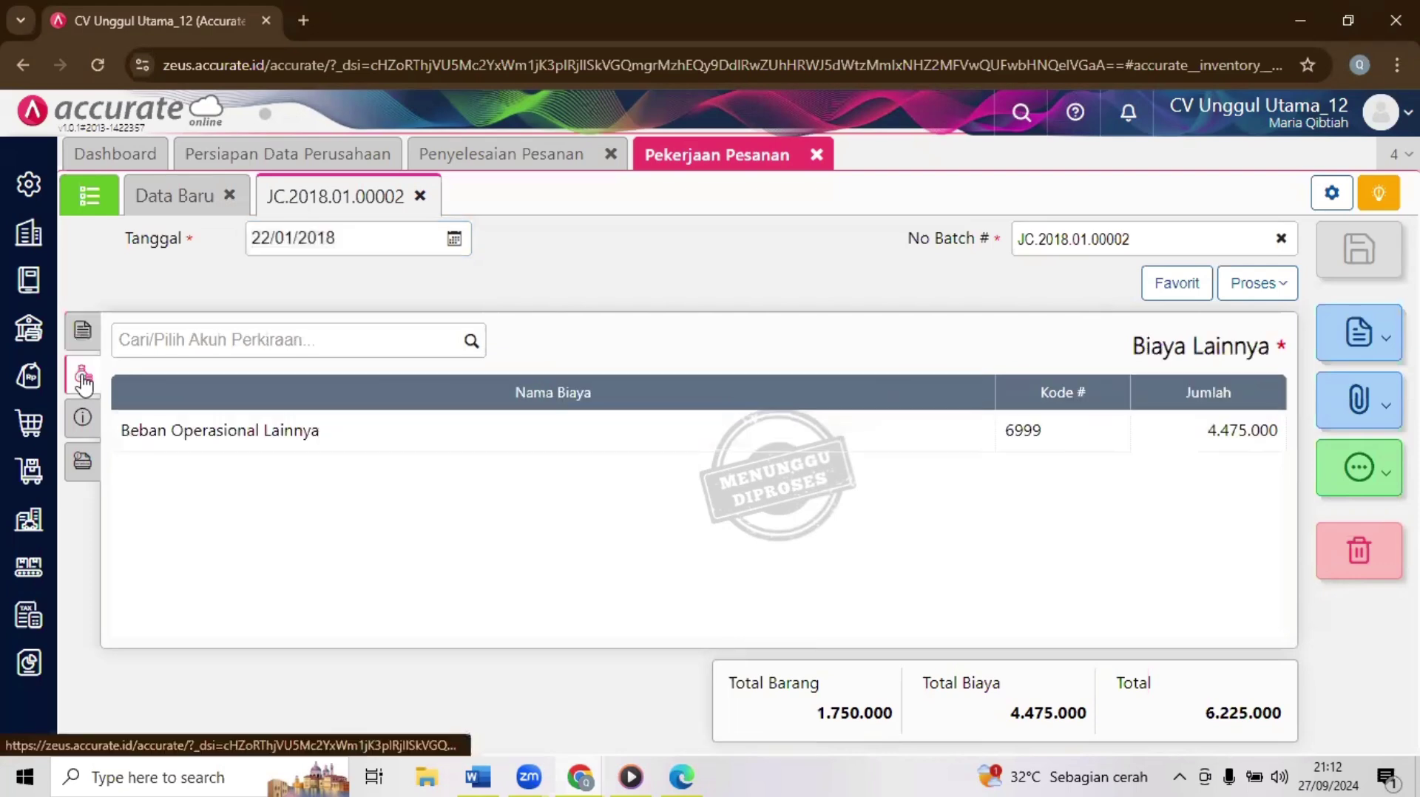
{"action": "left_click", "coordinate": [358, 439]}
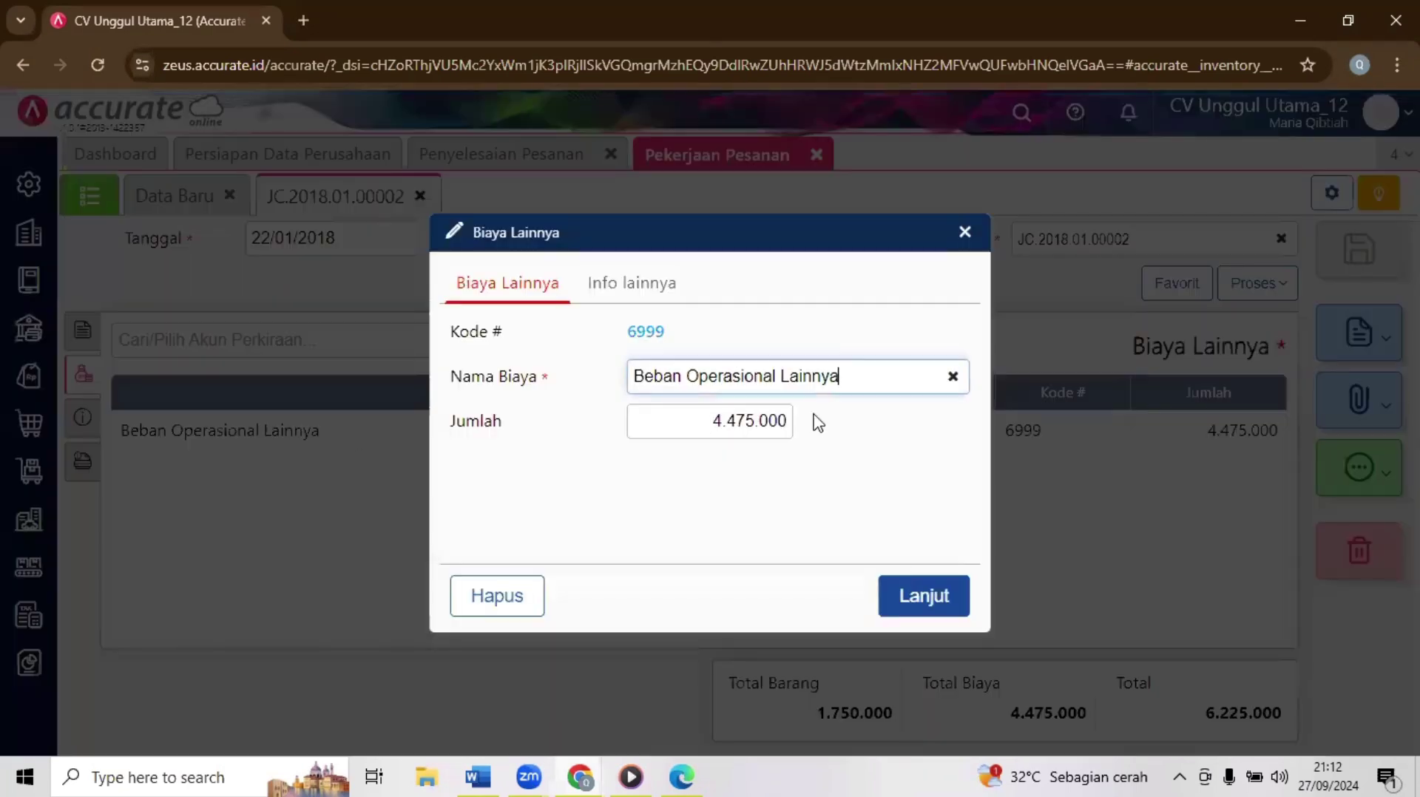
{"action": "key", "text": "Tab"}
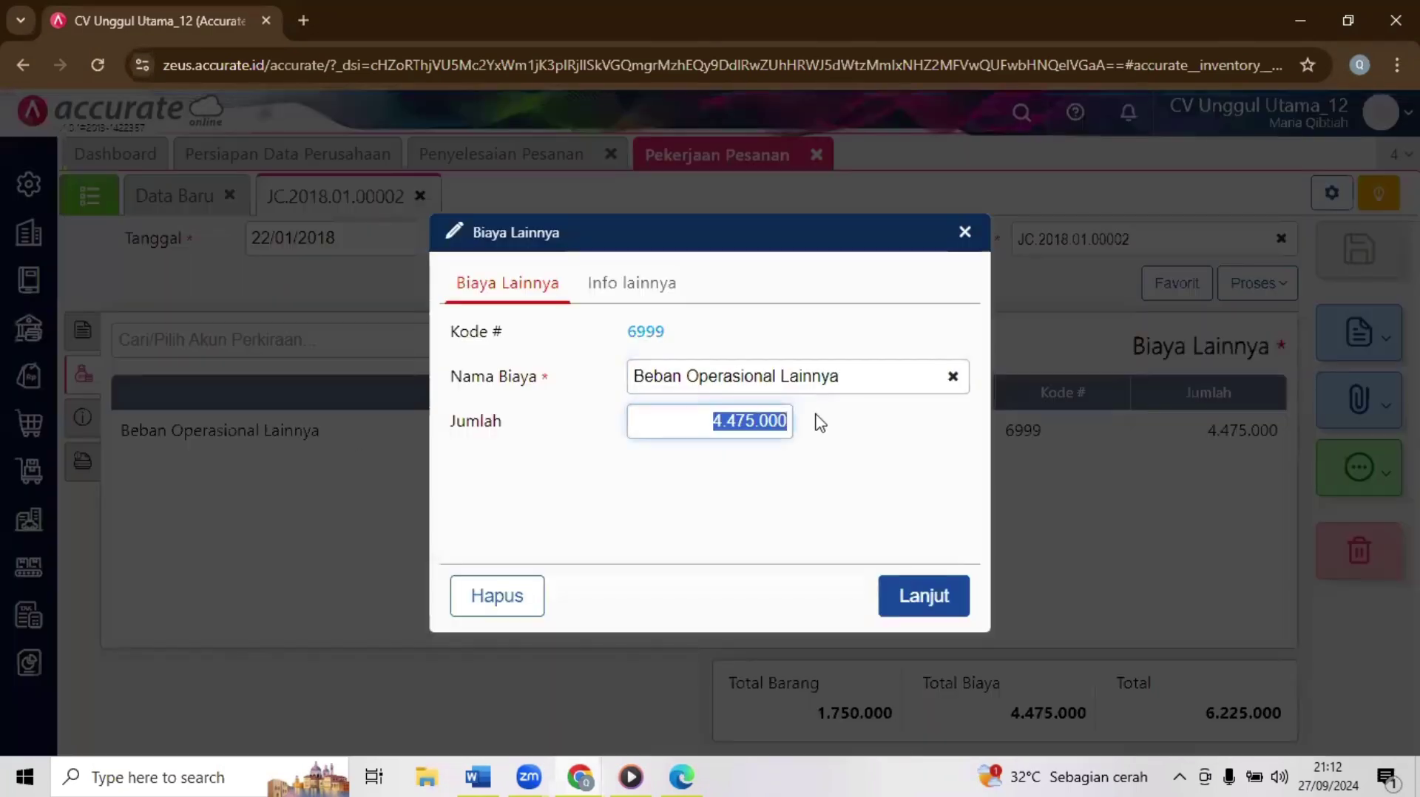
{"action": "left_click", "coordinate": [726, 420]}
{"action": "key", "text": "BackSpace"}
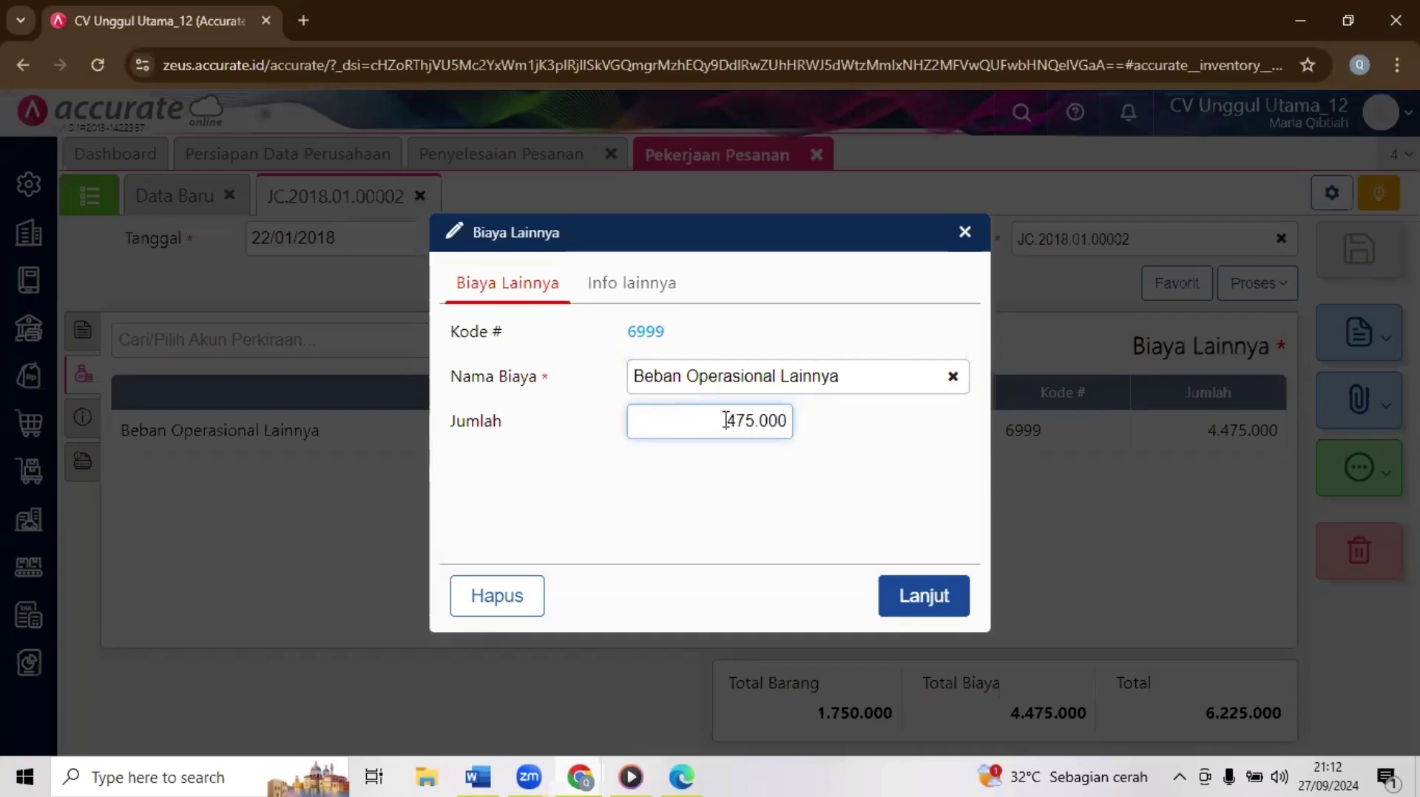
{"action": "left_click", "coordinate": [918, 600]}
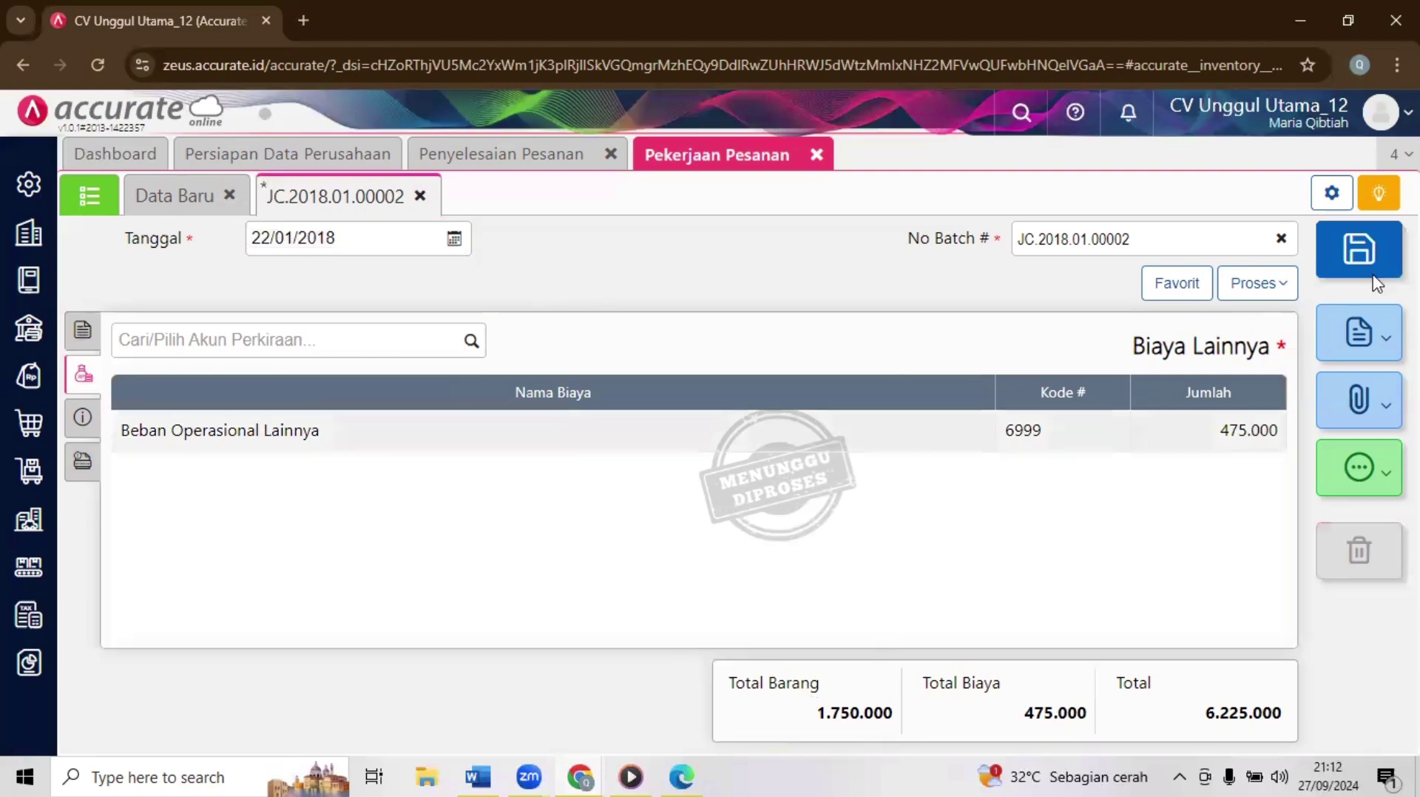
{"action": "left_click", "coordinate": [1360, 255]}
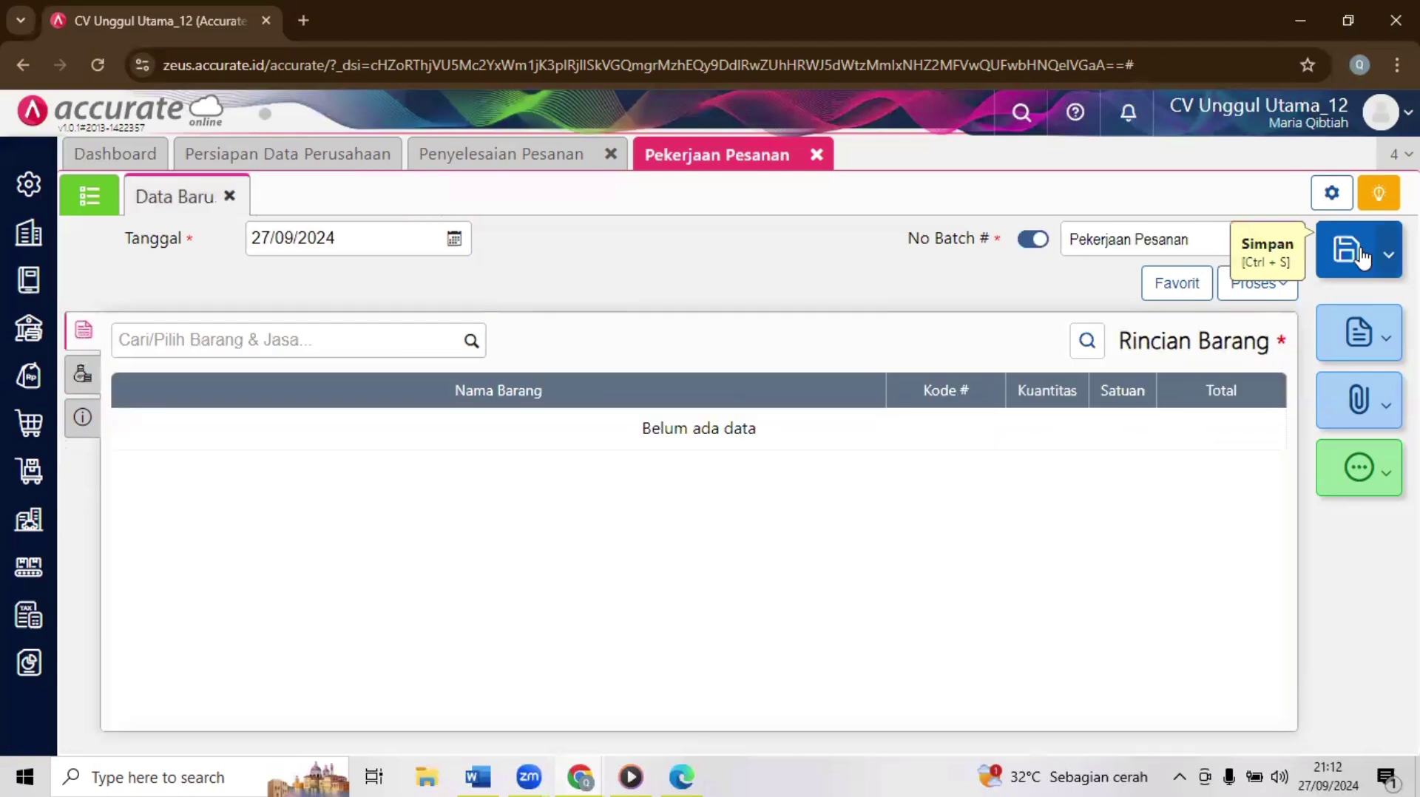
Step: Remove the LED Pesanan line from the 23/01/2018 order completion and reselect the 22/01/2018 order under No Pekerjaan
{"action": "left_click", "coordinate": [548, 161]}
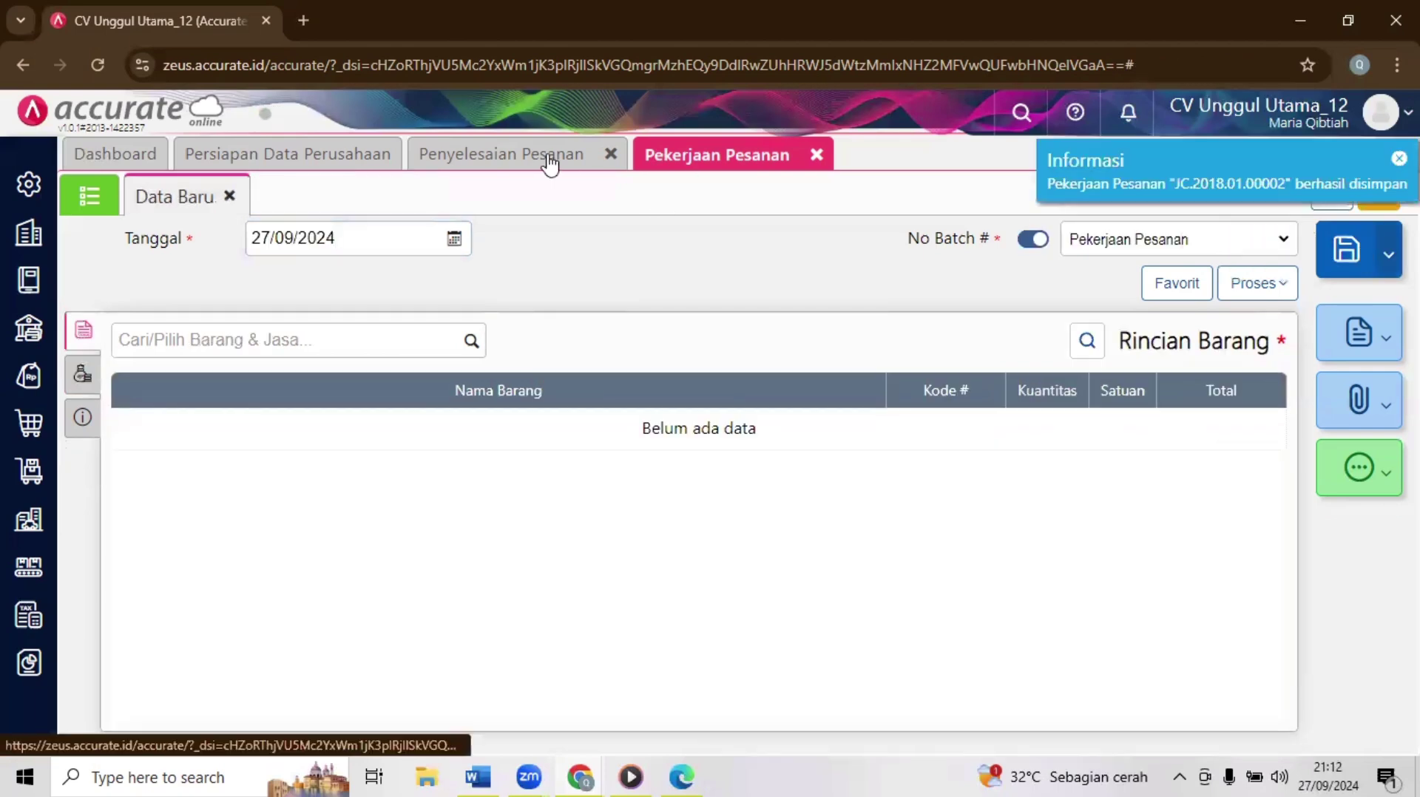
{"action": "left_click", "coordinate": [719, 470]}
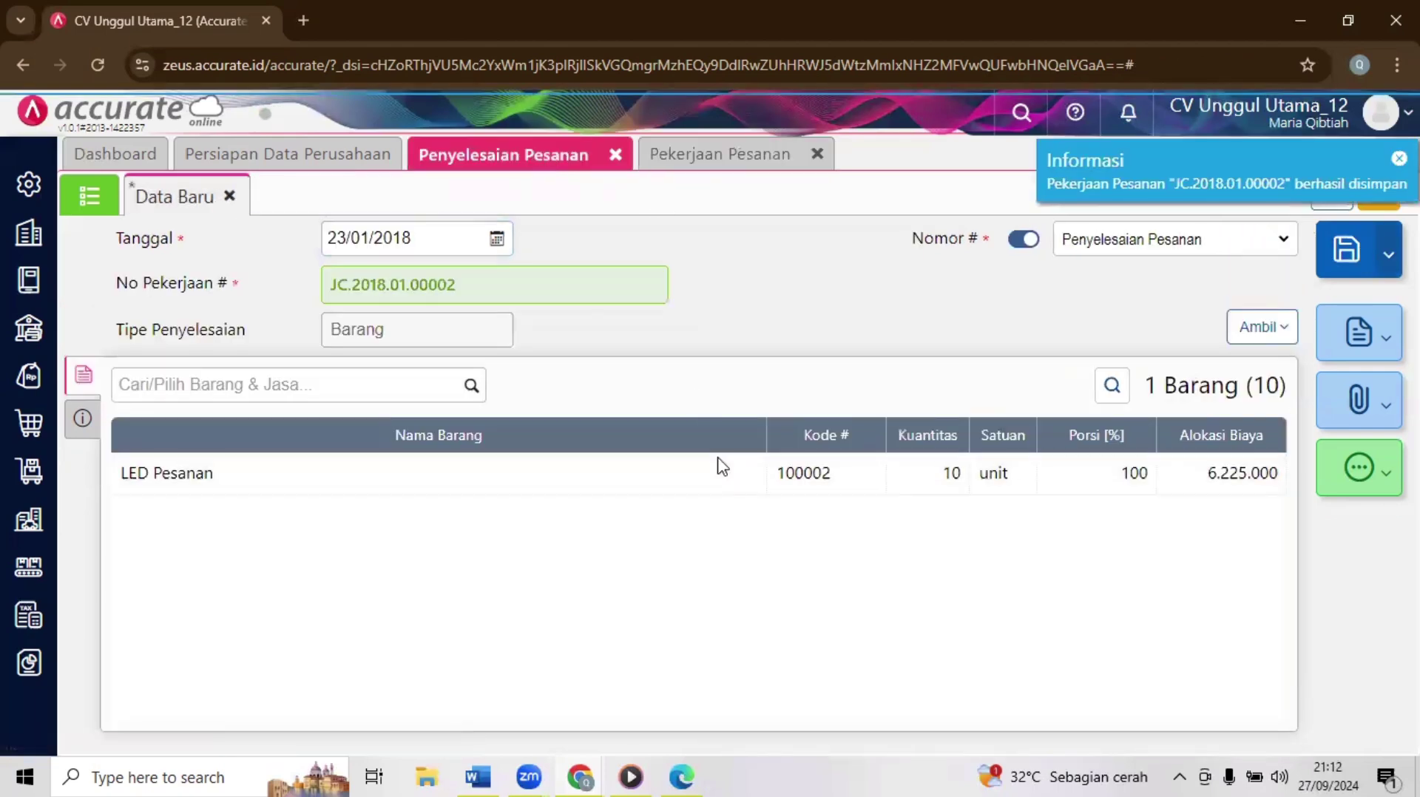
{"action": "left_click_drag", "start_coordinate": [522, 651], "coordinate": [516, 642]}
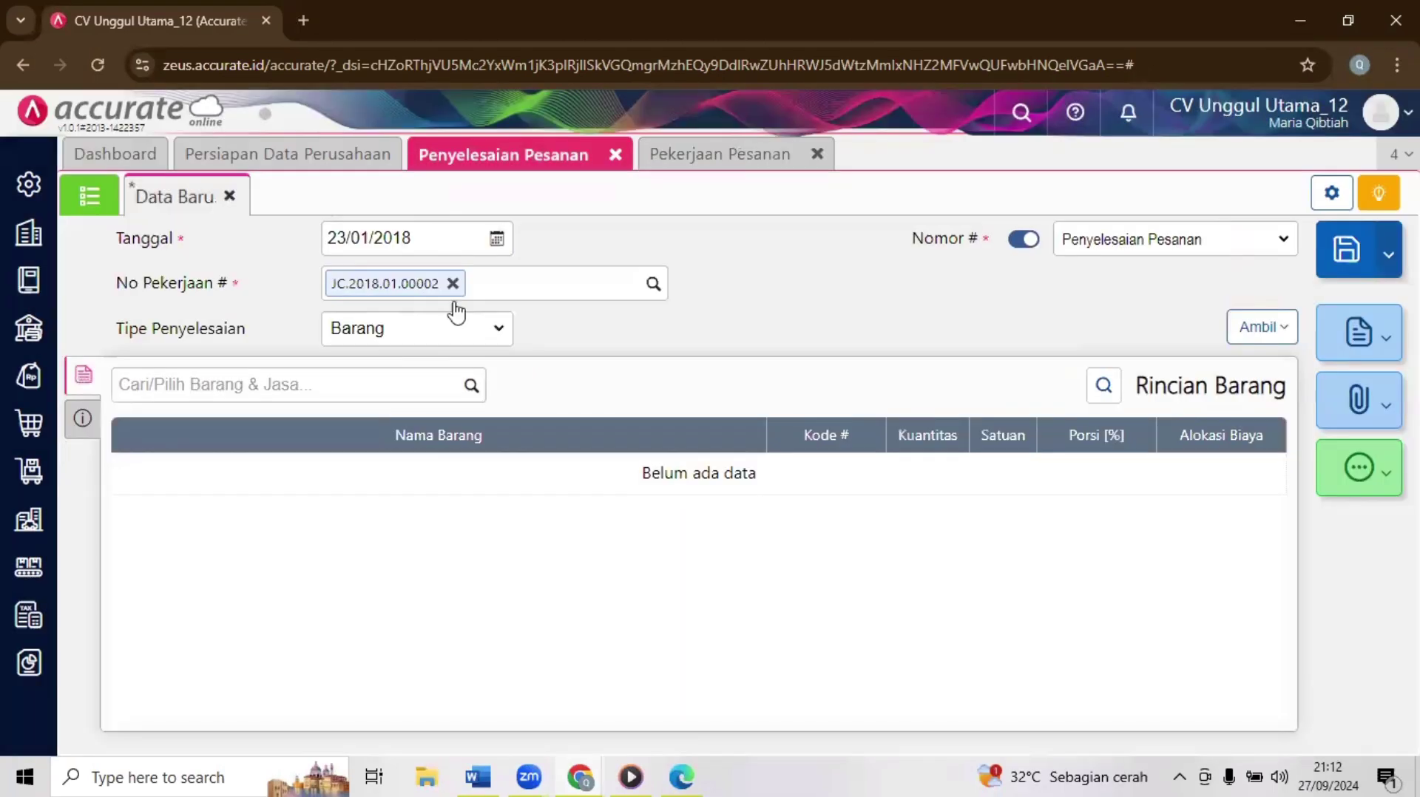
{"action": "left_click", "coordinate": [452, 284]}
{"action": "left_click", "coordinate": [615, 328]}
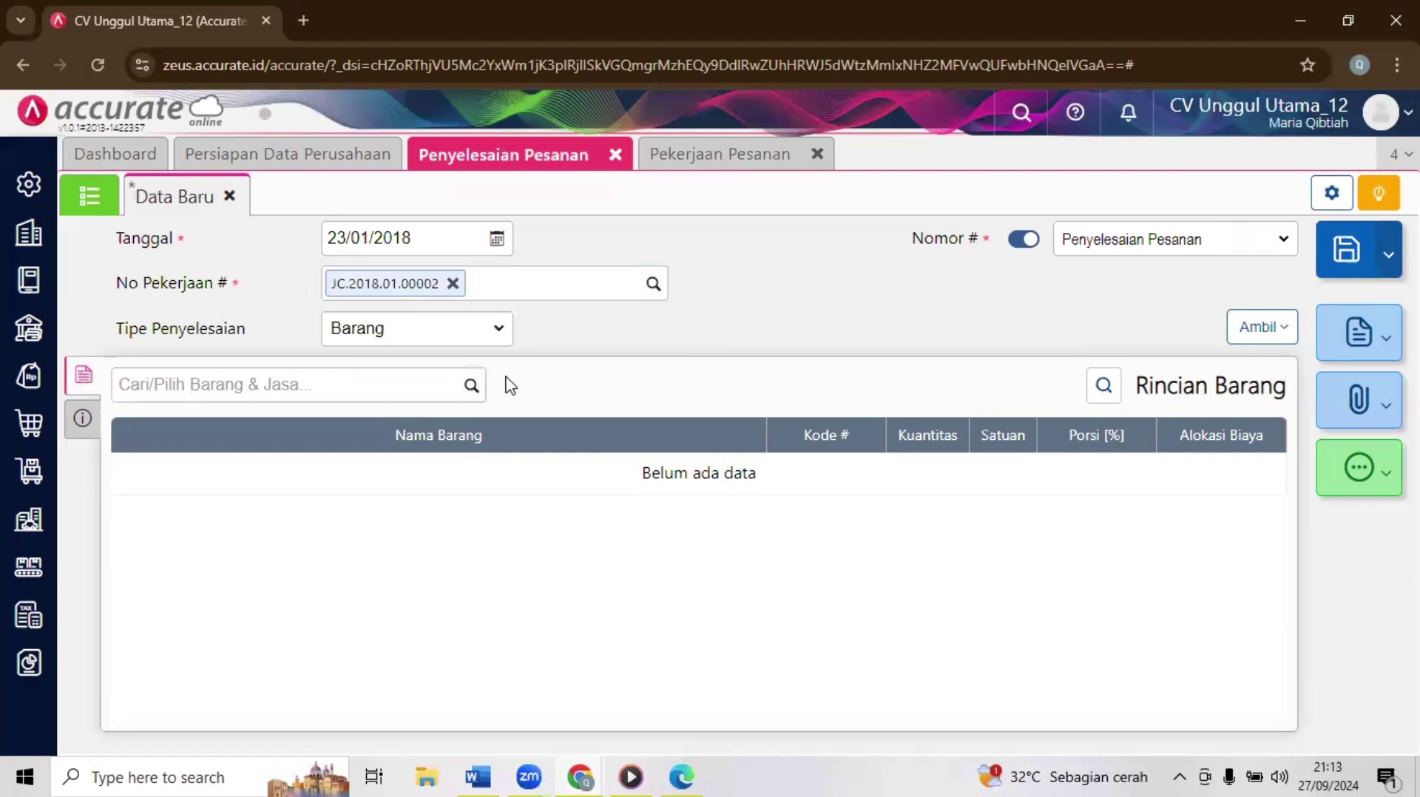
Step: Add LED Pesanan to the completion's Rincian Barang with Kuantitas 10 and Gudang Store
{"action": "left_click", "coordinate": [469, 386]}
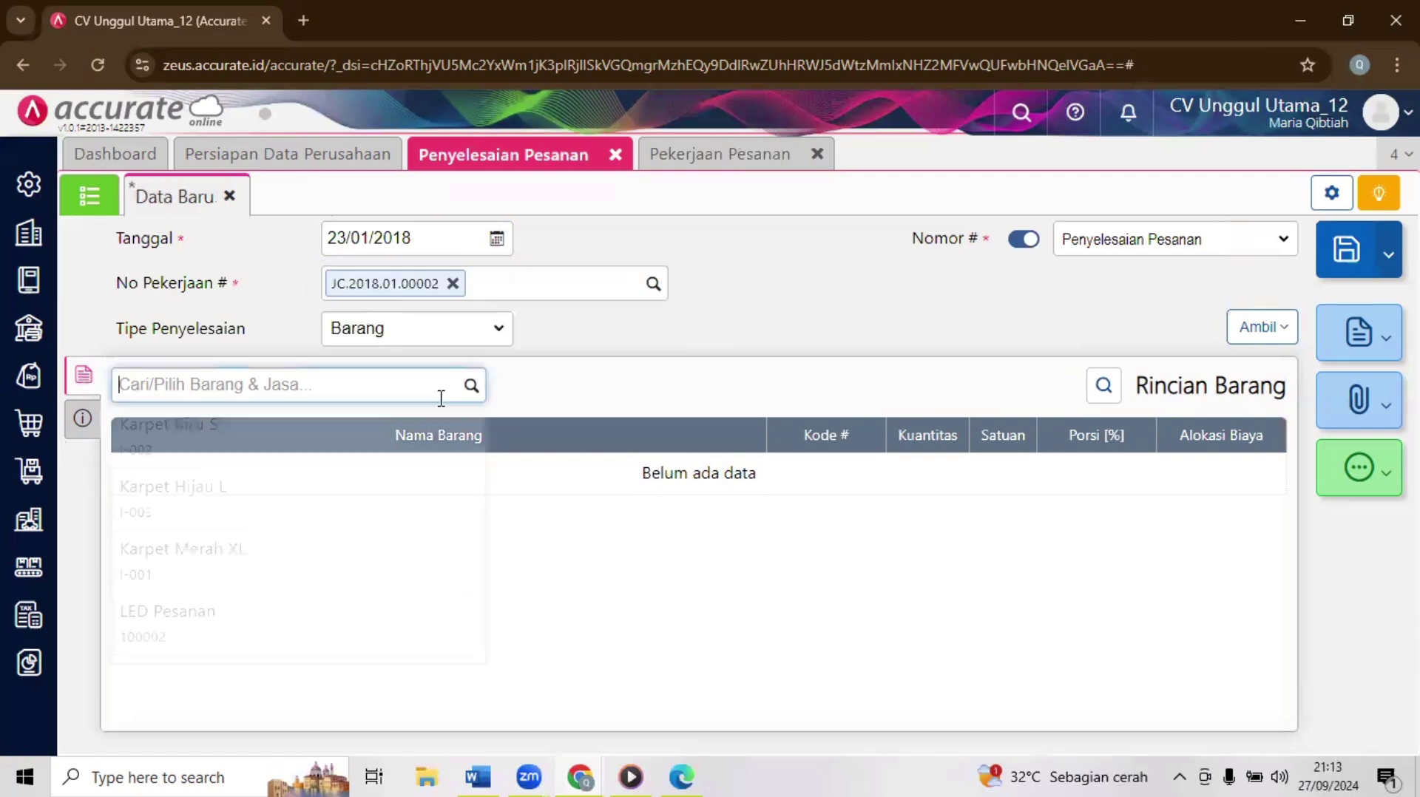
{"action": "left_click", "coordinate": [259, 642]}
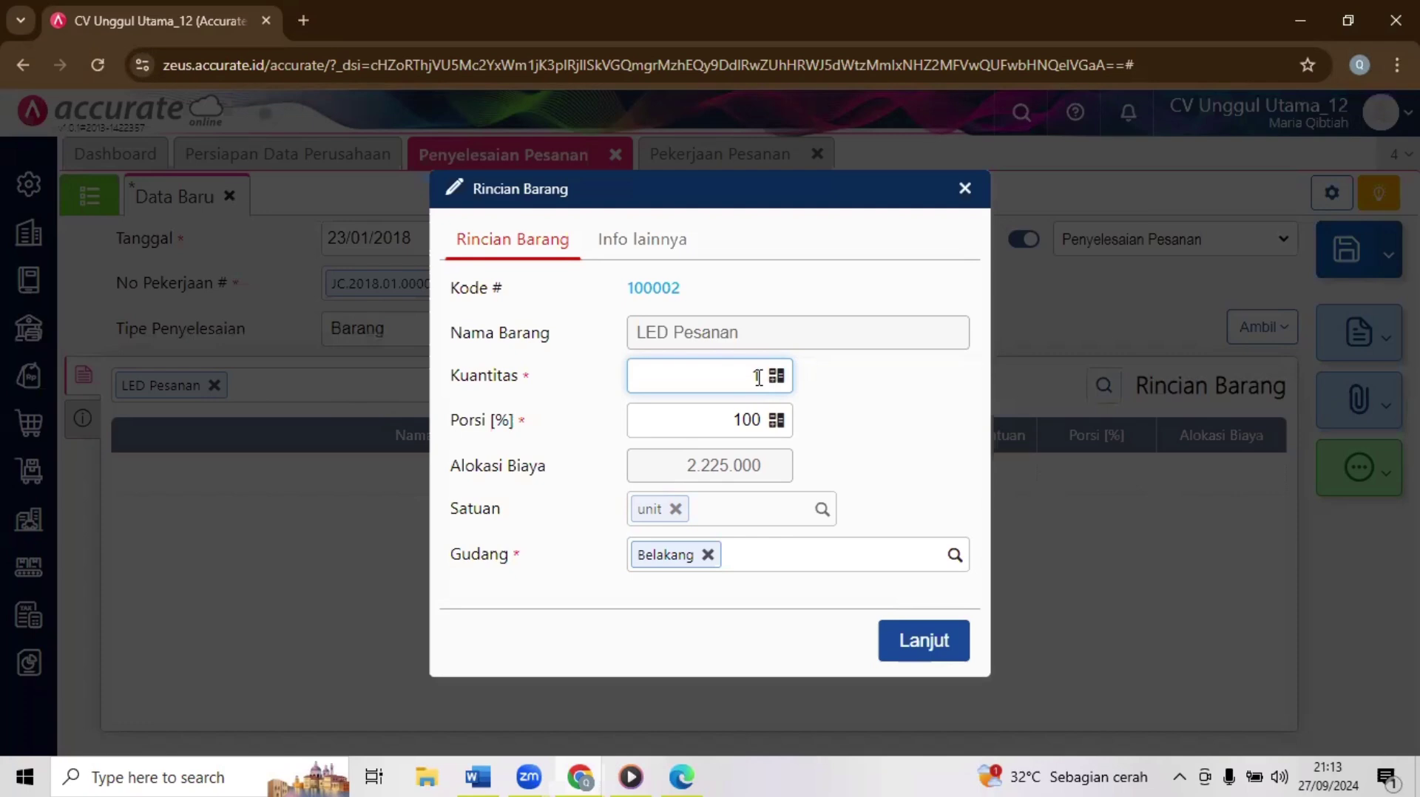
{"action": "left_click", "coordinate": [708, 555]}
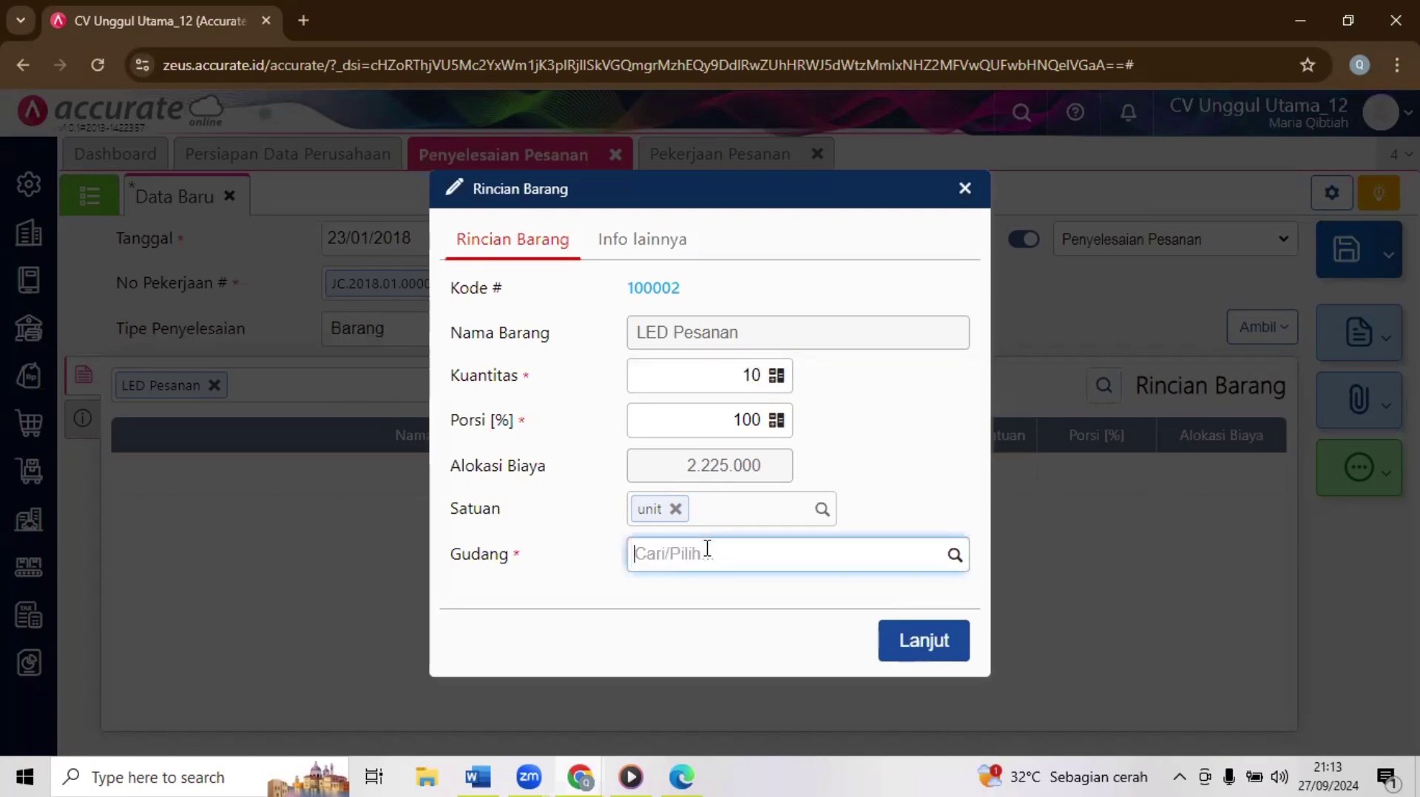
{"action": "type", "text": "sto"}
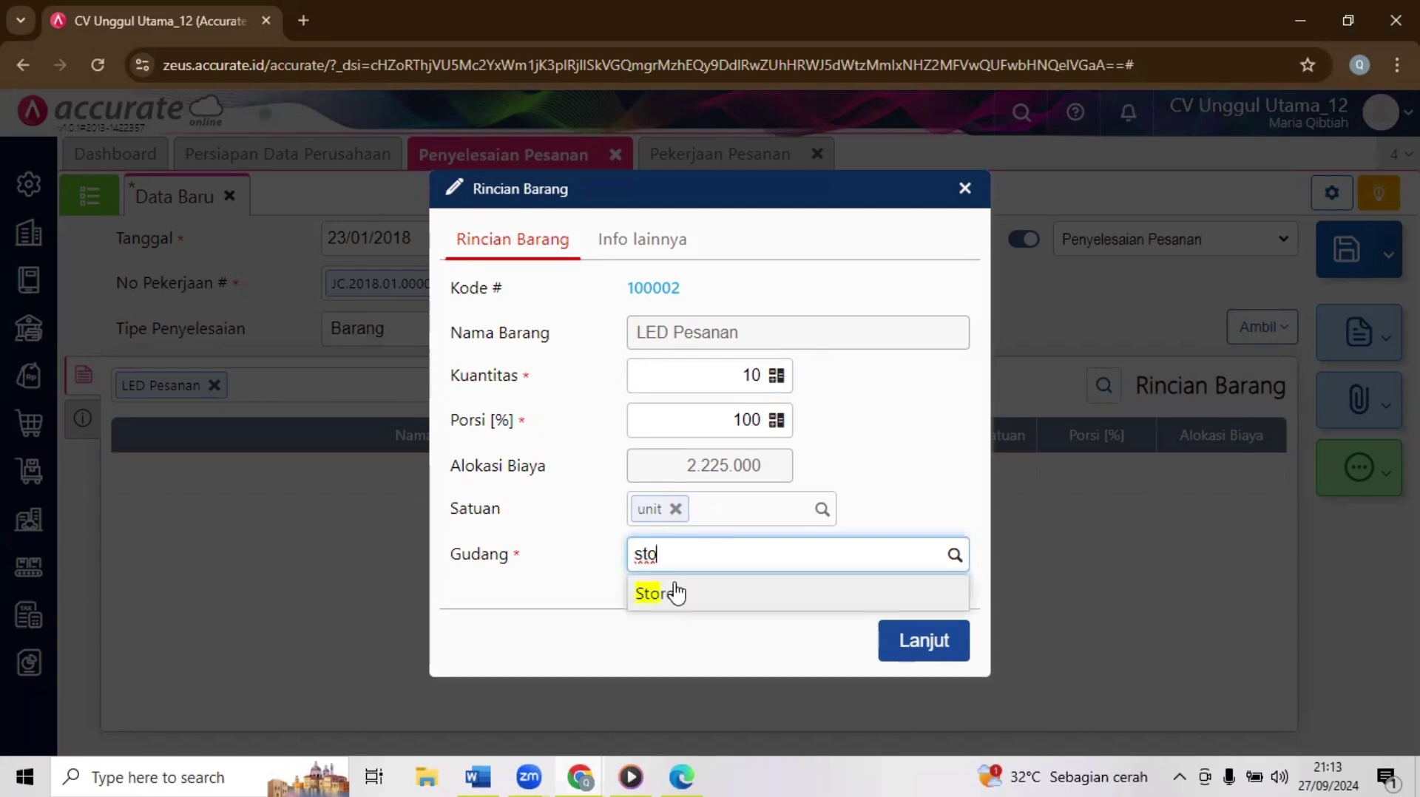
{"action": "left_click", "coordinate": [672, 589]}
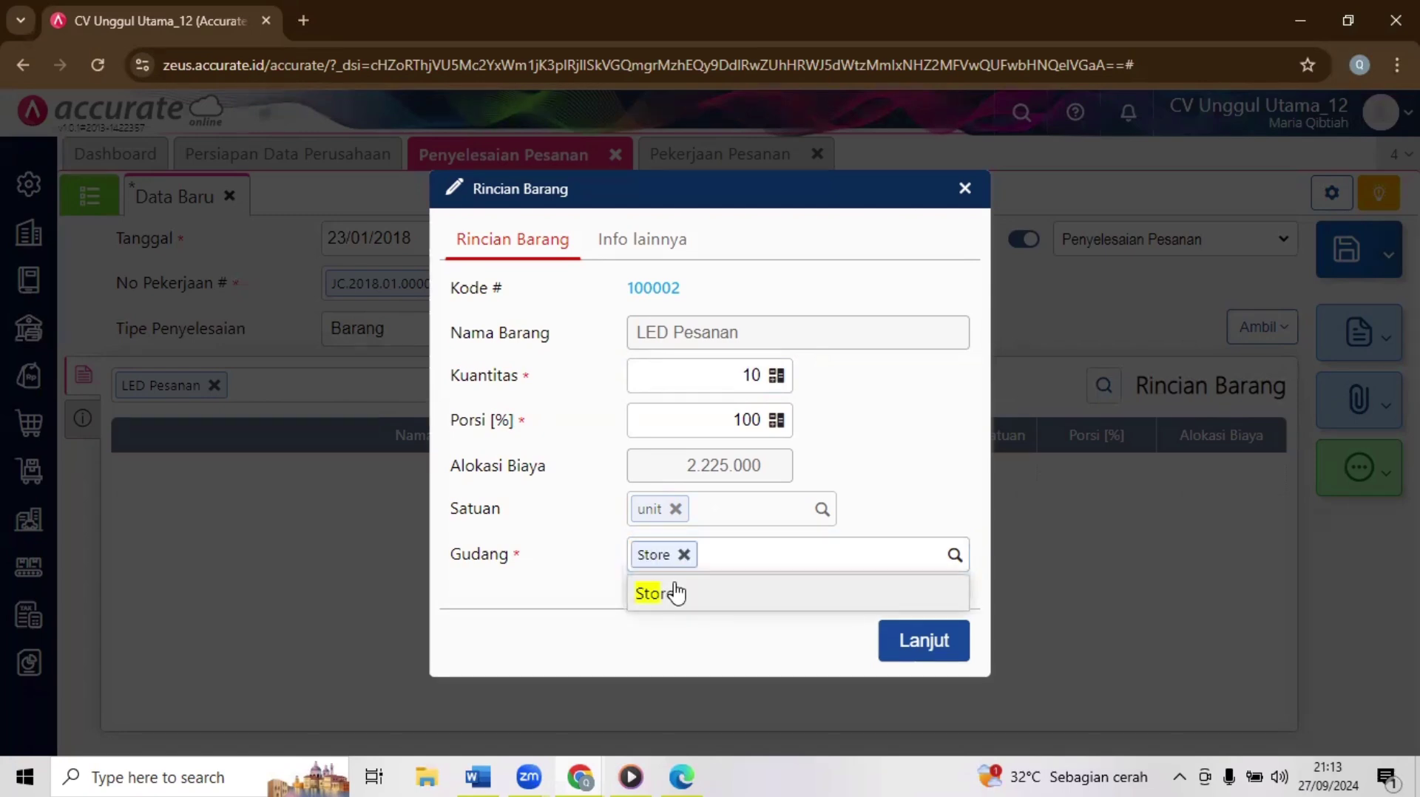
{"action": "left_click", "coordinate": [926, 640]}
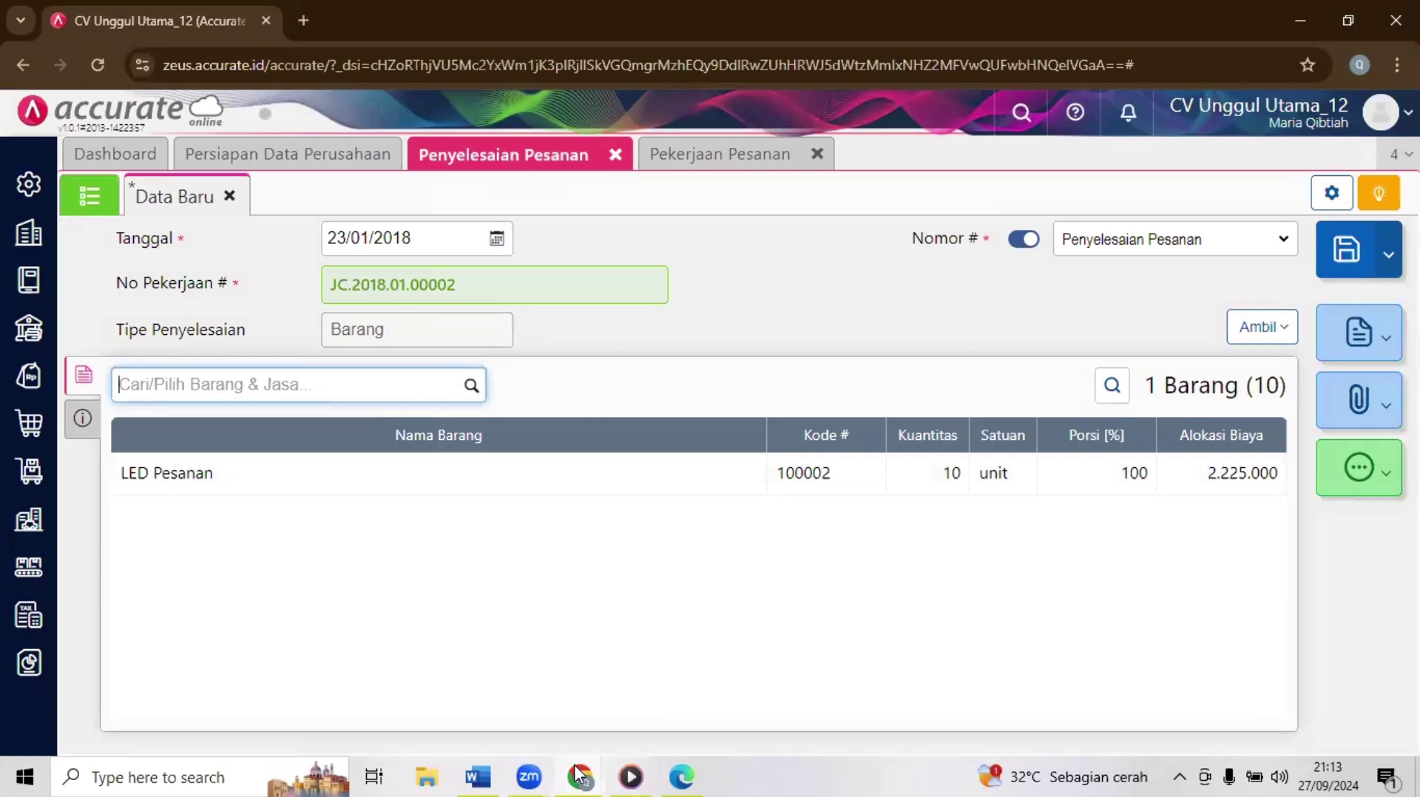
Step: Compare the completion with the 23 January 2018 exercise page and save the Penyelesaian Pesanan record
{"action": "mouse_move", "coordinate": [579, 775]}
{"action": "left_click", "coordinate": [647, 703]}
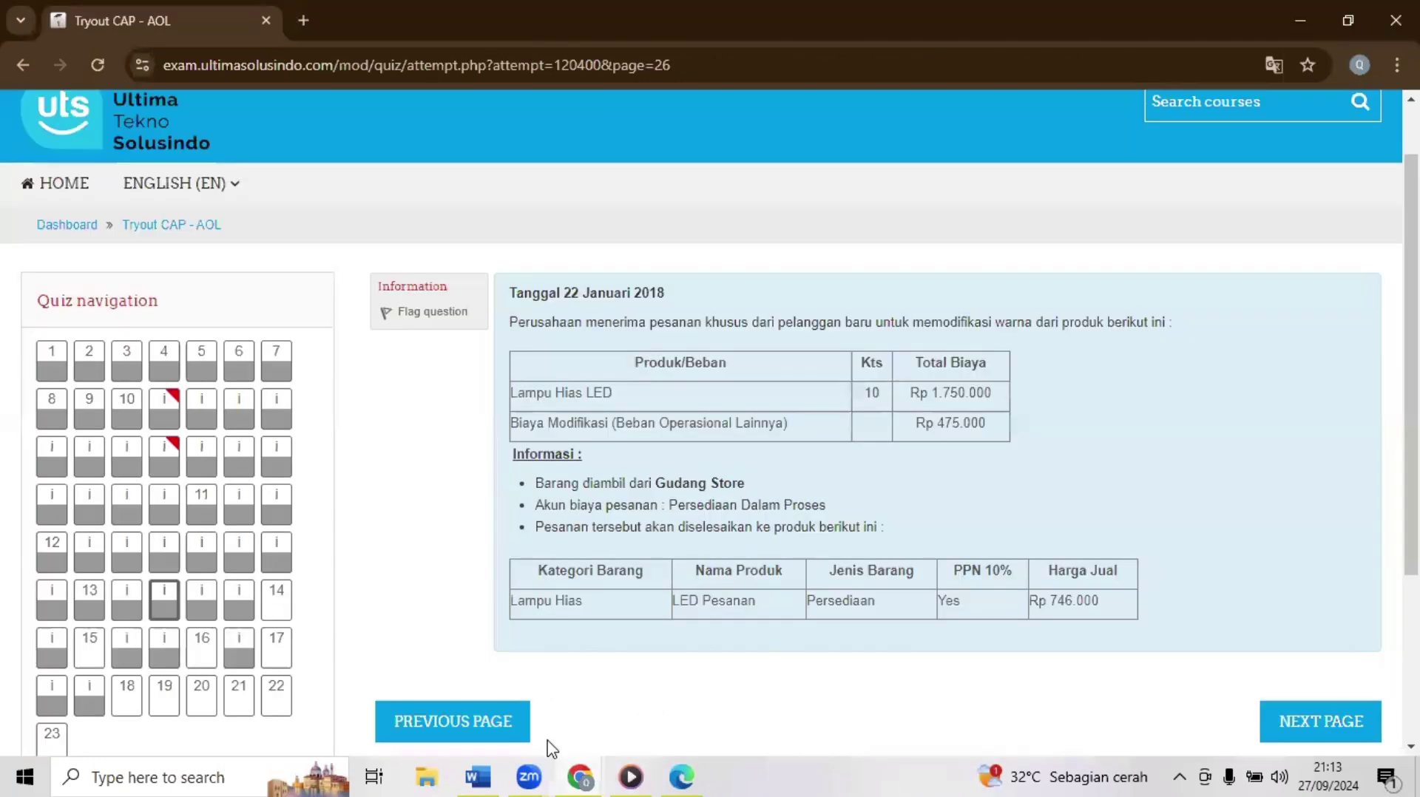
{"action": "left_click", "coordinate": [1346, 721]}
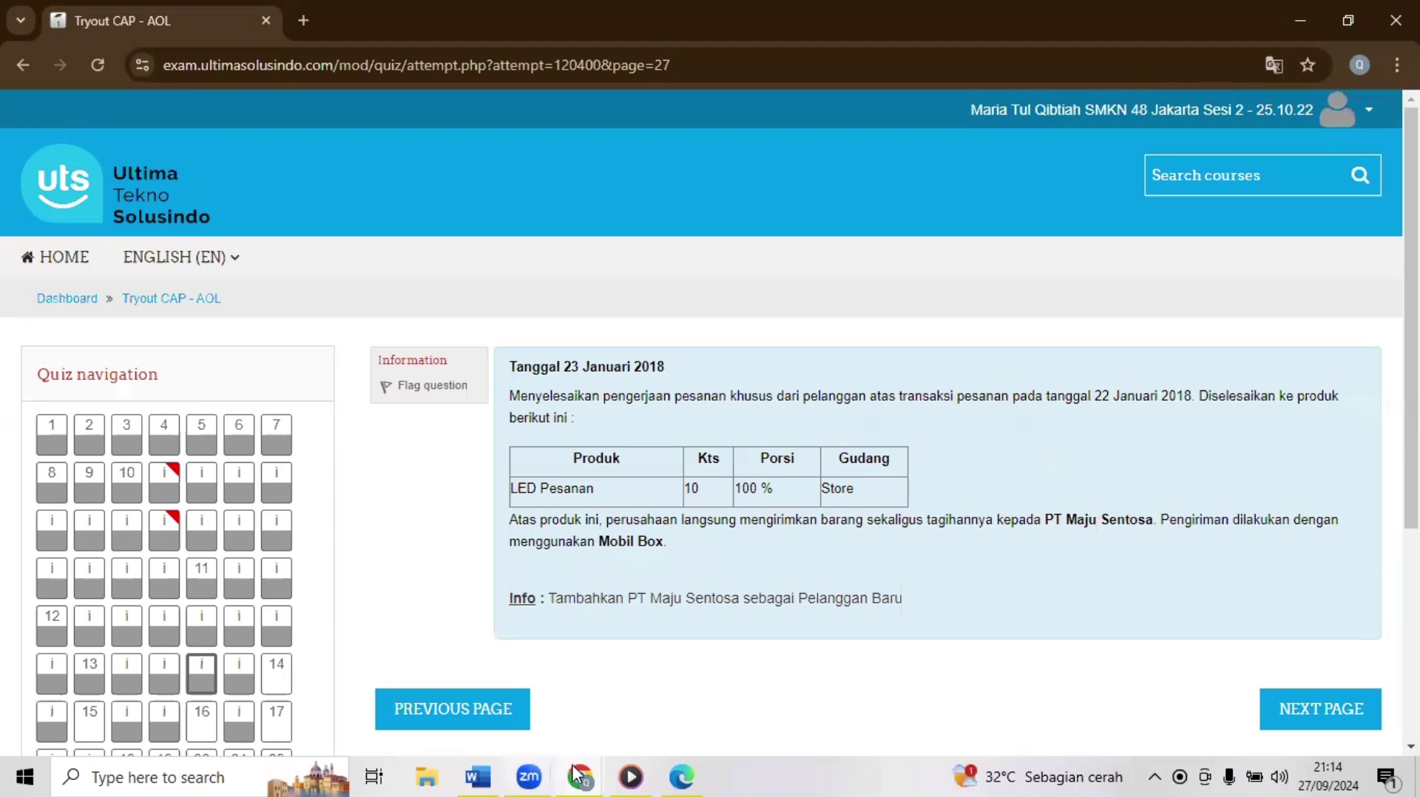
{"action": "mouse_move", "coordinate": [575, 774]}
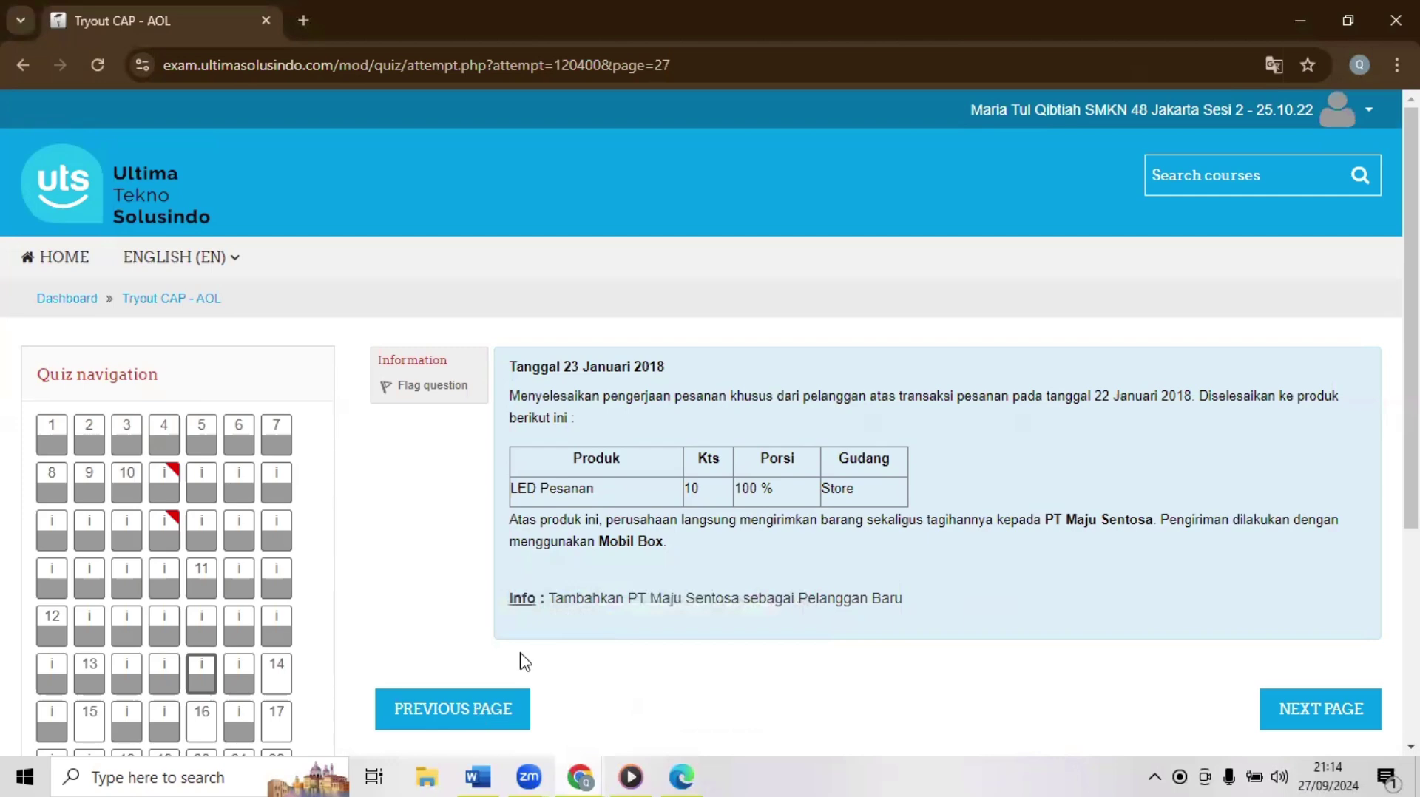
{"action": "key", "text": "alt+Tab"}
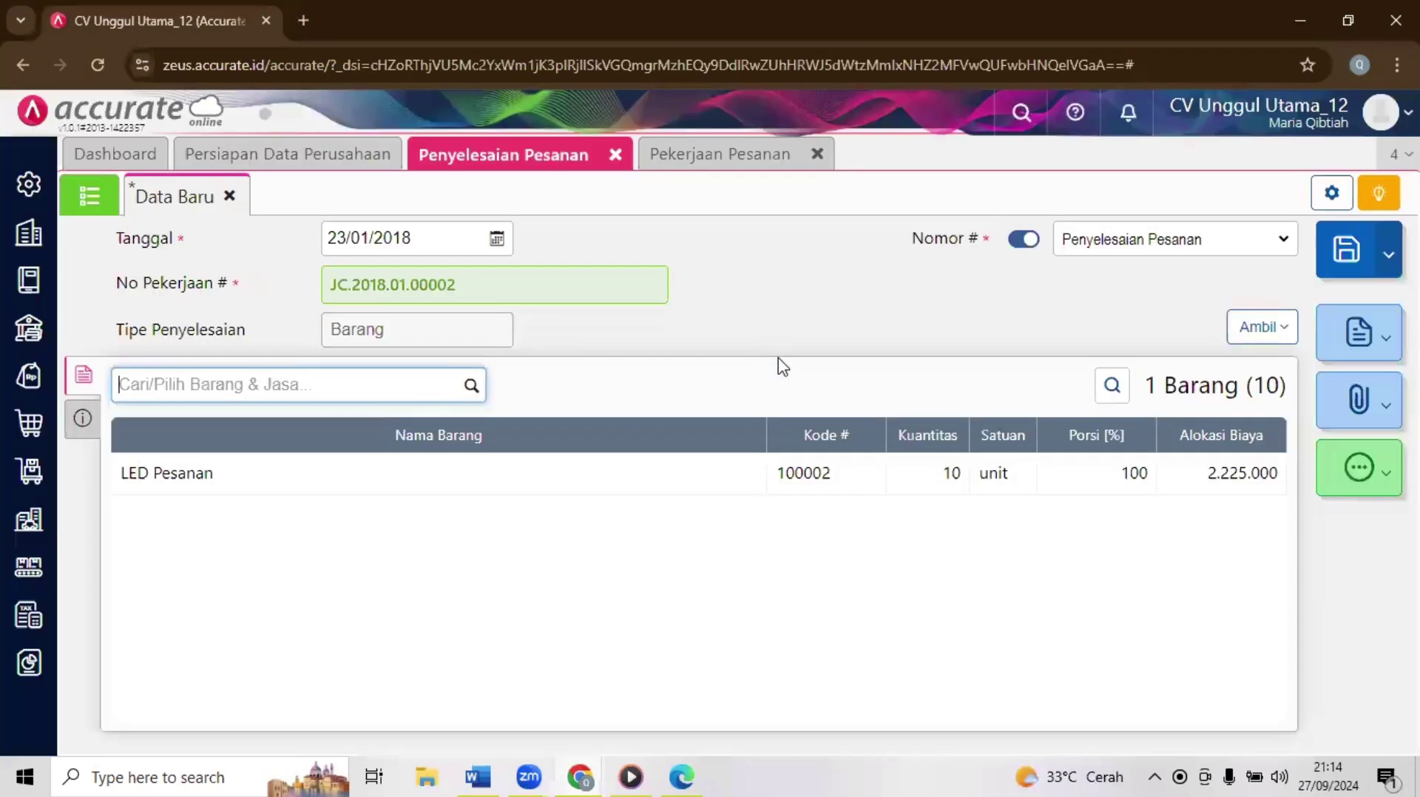
{"action": "left_click", "coordinate": [1346, 268]}
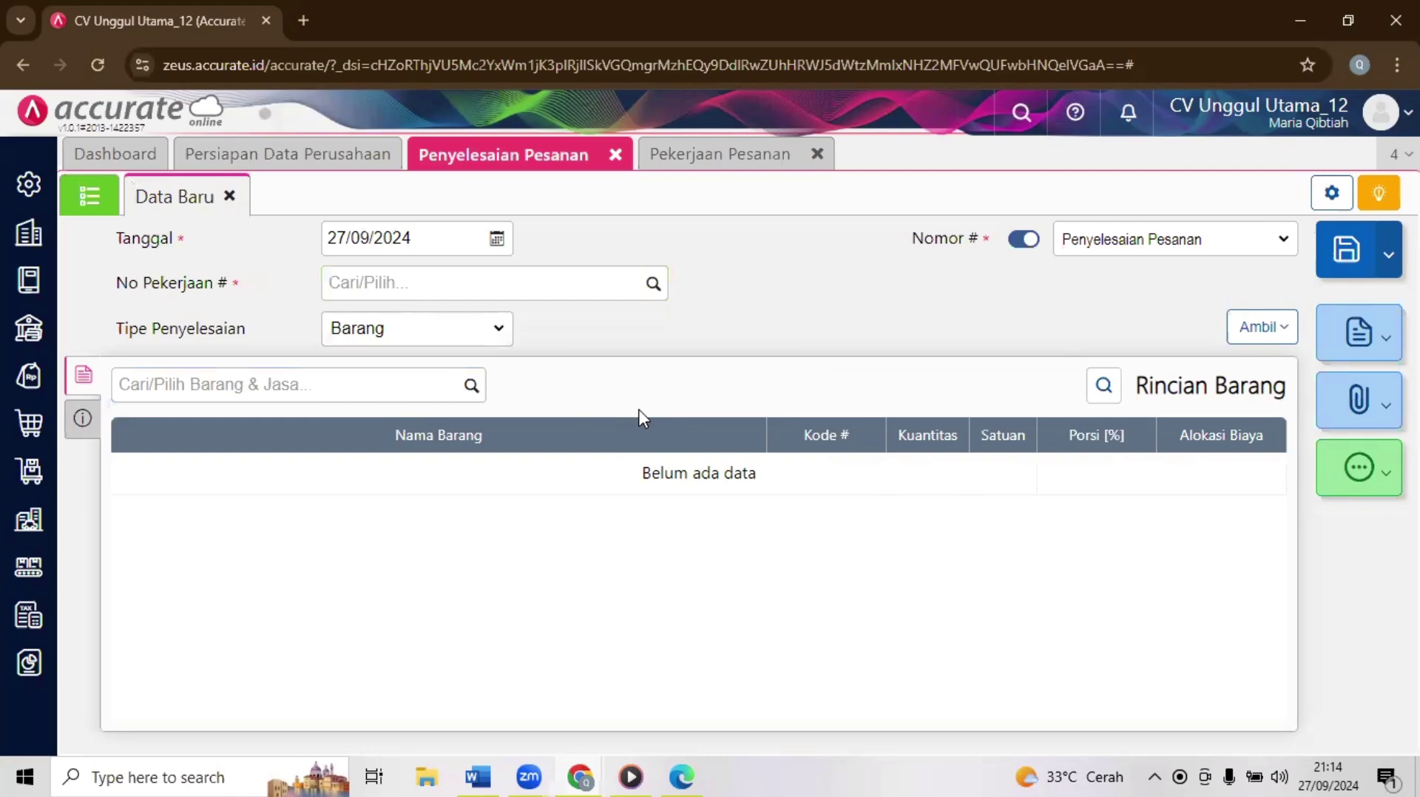
Step: Check the saved completion in the Penyelesaian Pesanan list, then close the Penyelesaian Pesanan and Pekerjaan Pesanan pages
{"action": "left_click", "coordinate": [89, 199]}
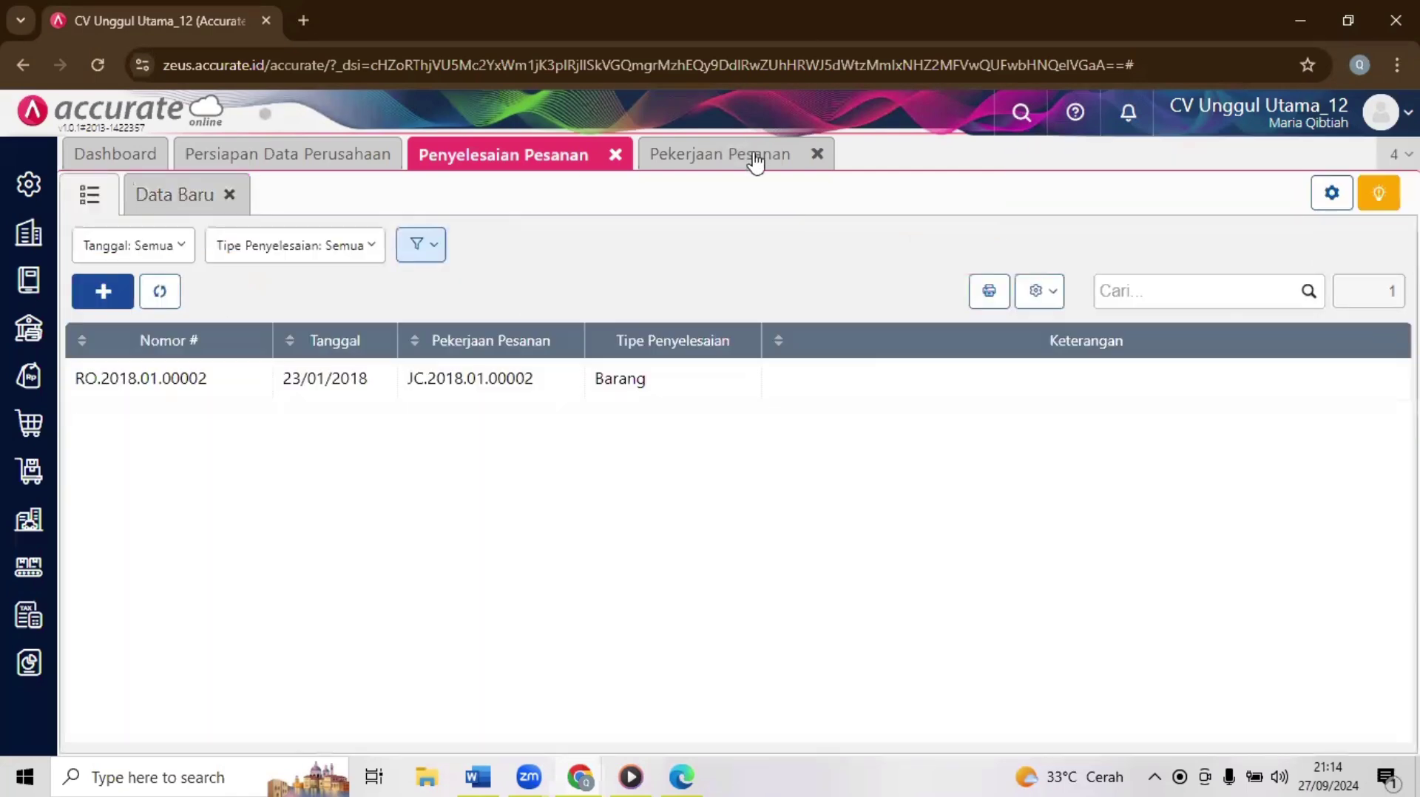
{"action": "left_click", "coordinate": [821, 156]}
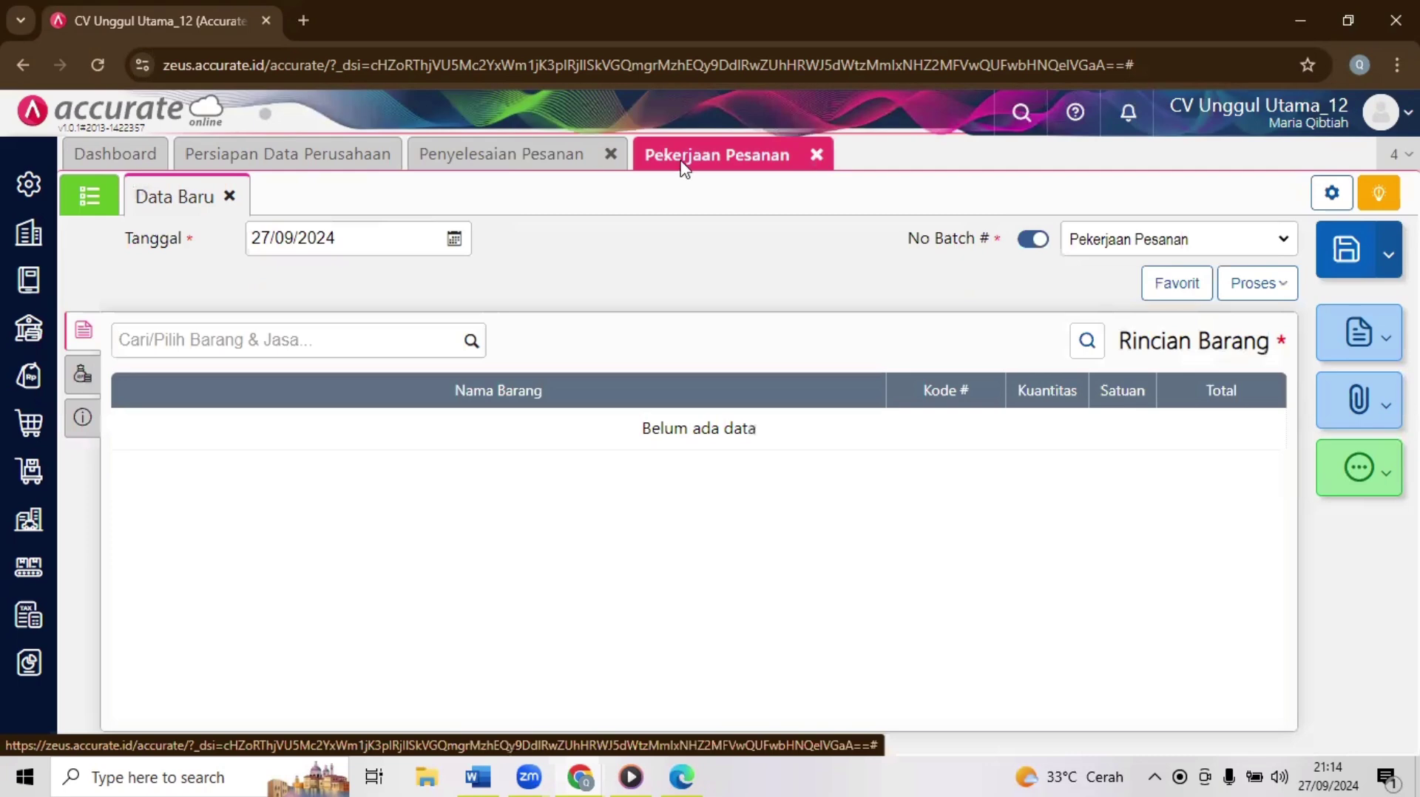
{"action": "left_click", "coordinate": [611, 155]}
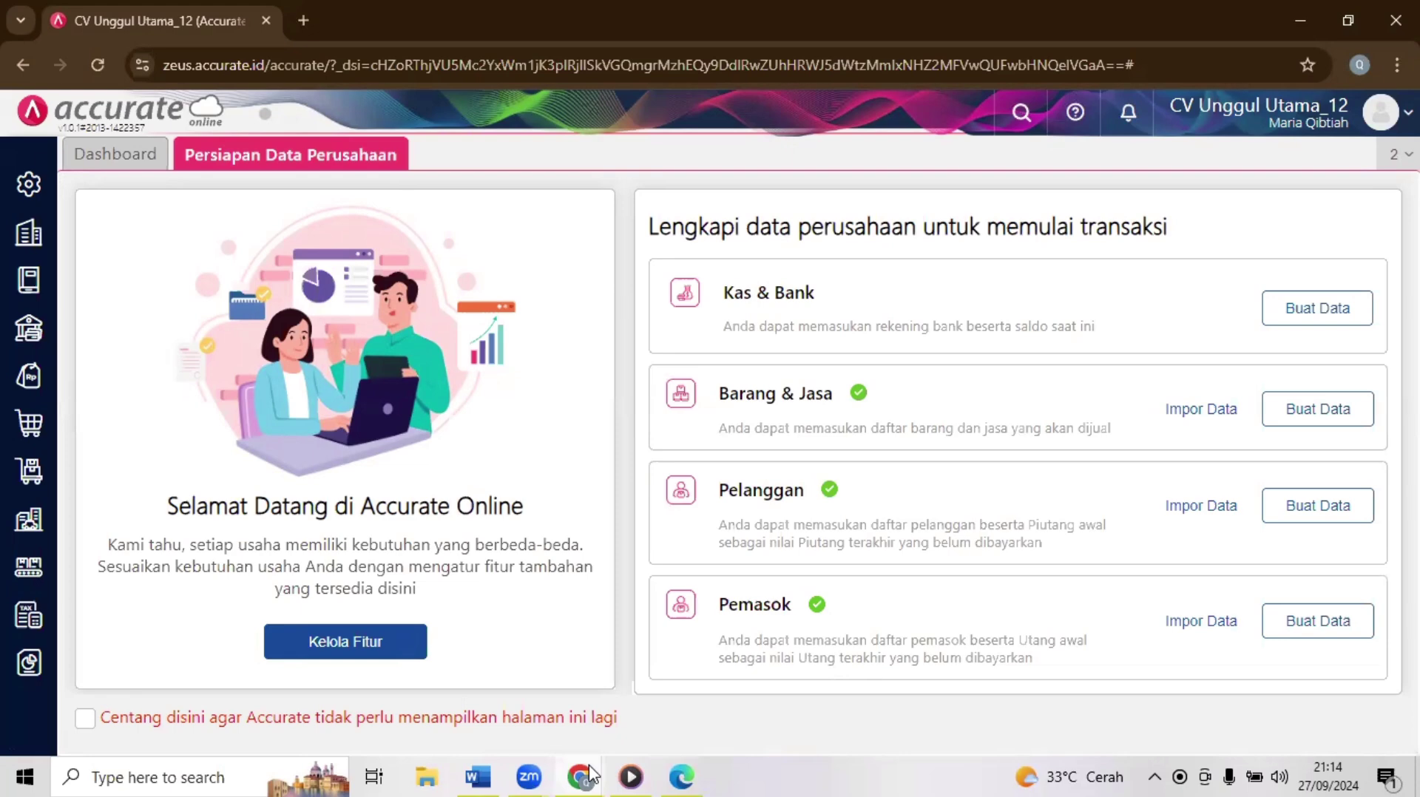
Step: Review the 23 January 2018 exercise page's instruction on adding PT Maju Sentosa as a new customer
{"action": "left_click", "coordinate": [647, 702]}
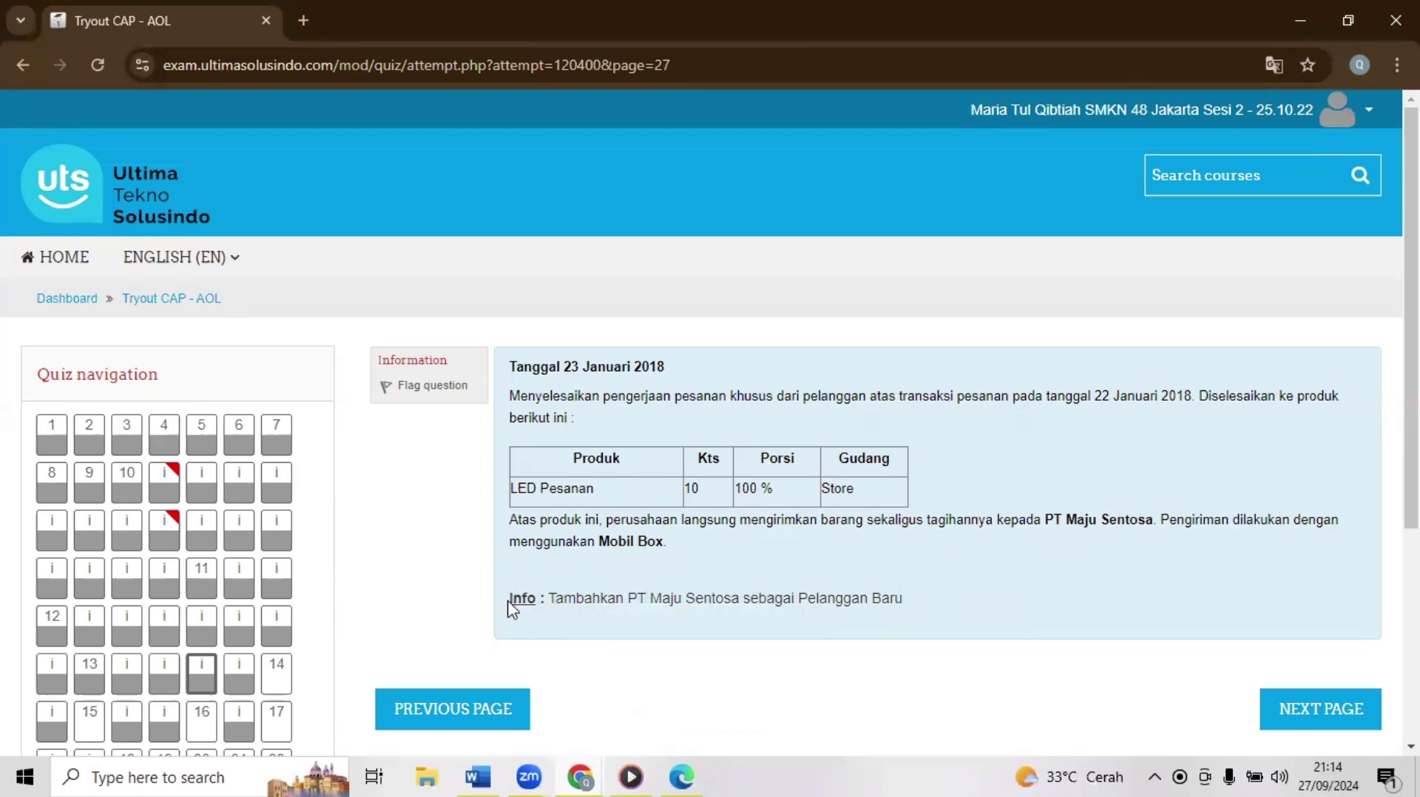
{"action": "left_click_drag", "start_coordinate": [509, 603], "coordinate": [713, 601]}
{"action": "left_click", "coordinate": [902, 604]}
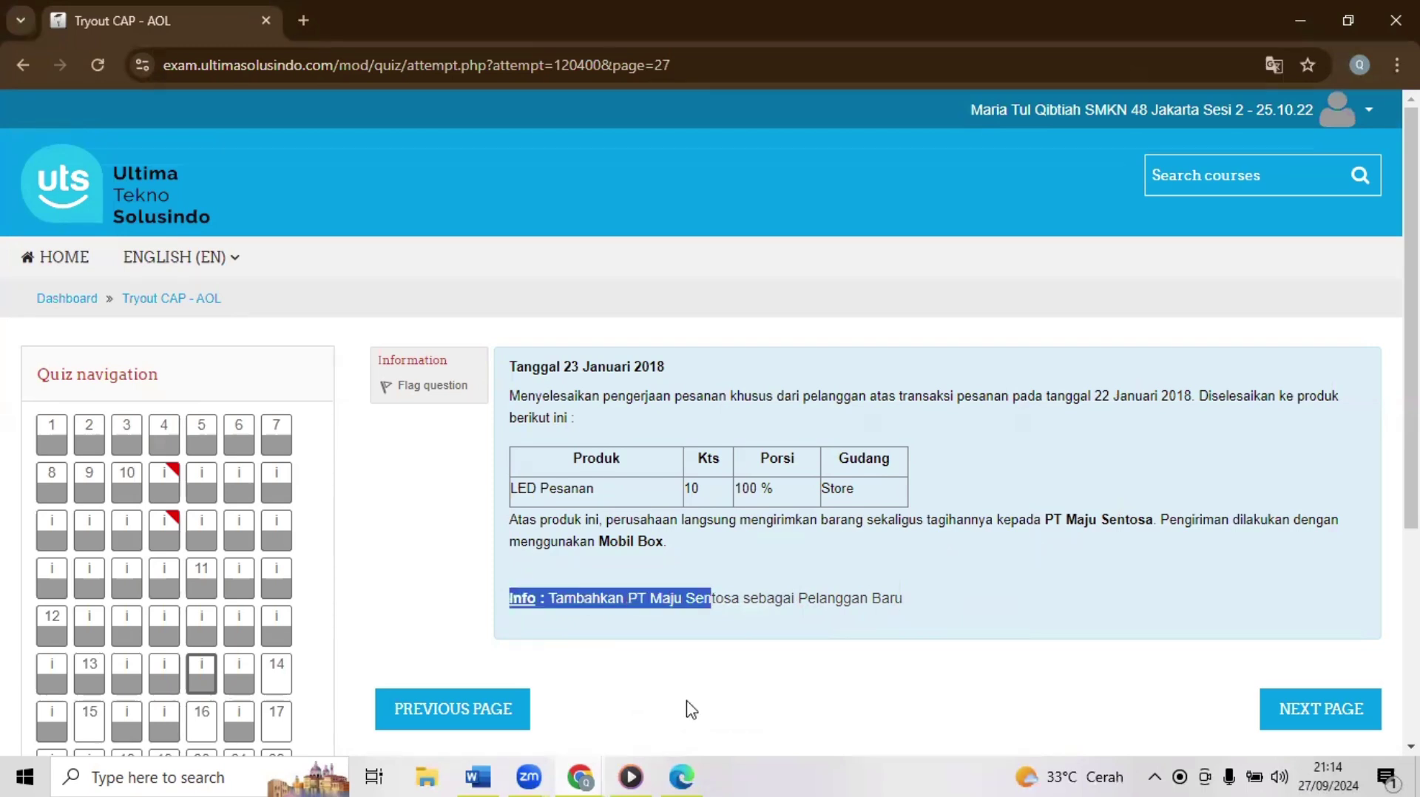
{"action": "mouse_move", "coordinate": [589, 776]}
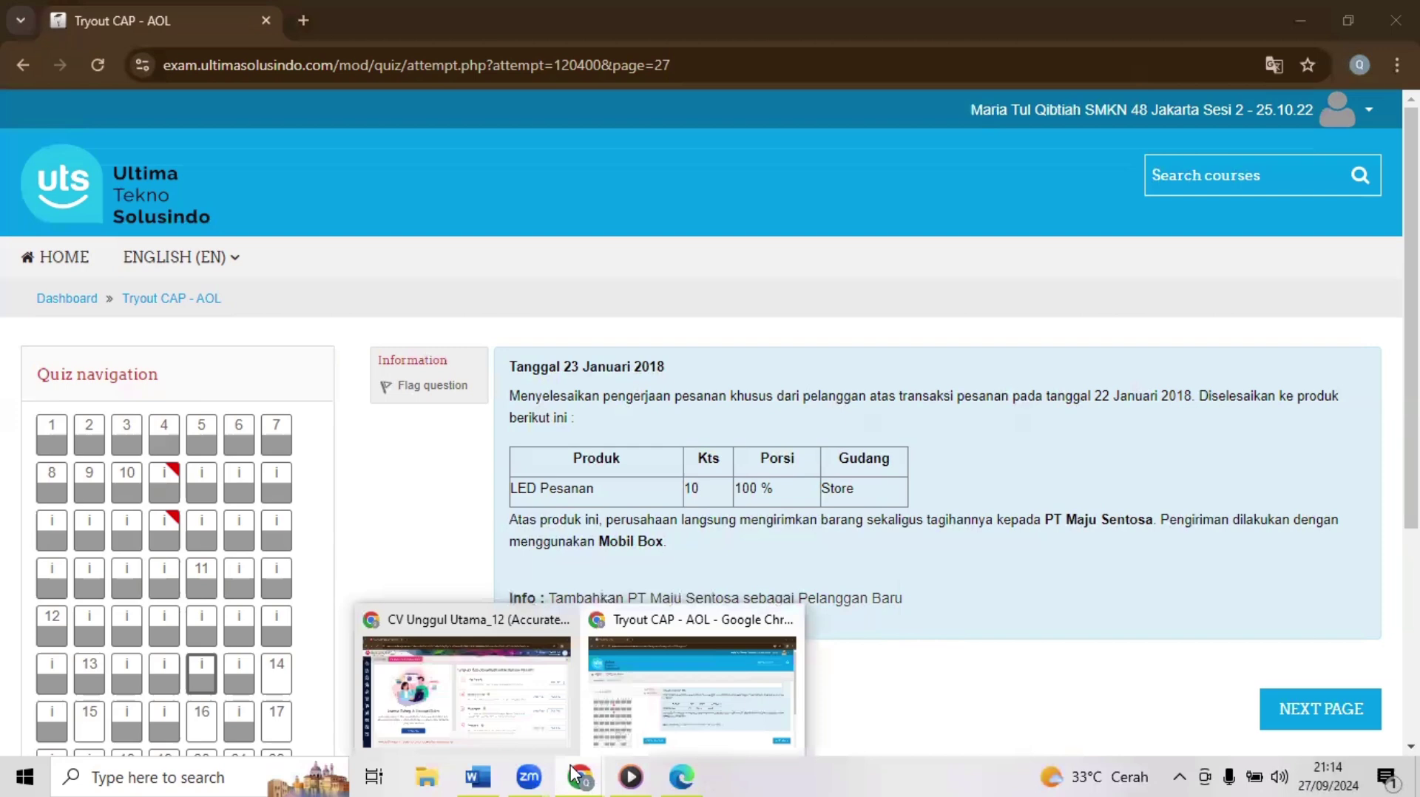
Step: Switch to Accurate Online and start a new Pelanggan record with the Nama PT Maju Sentosa
{"action": "left_click", "coordinate": [527, 731]}
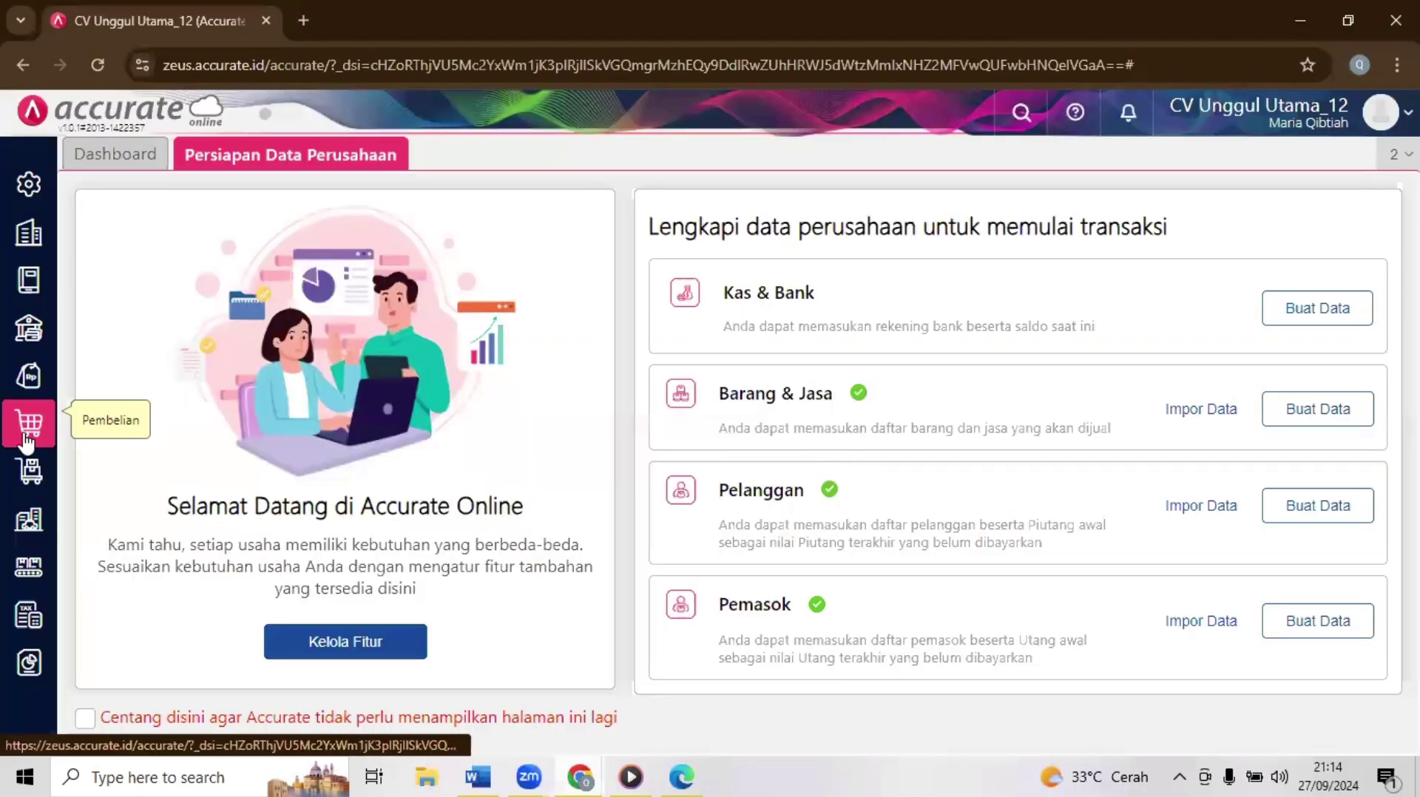
{"action": "left_click", "coordinate": [24, 392]}
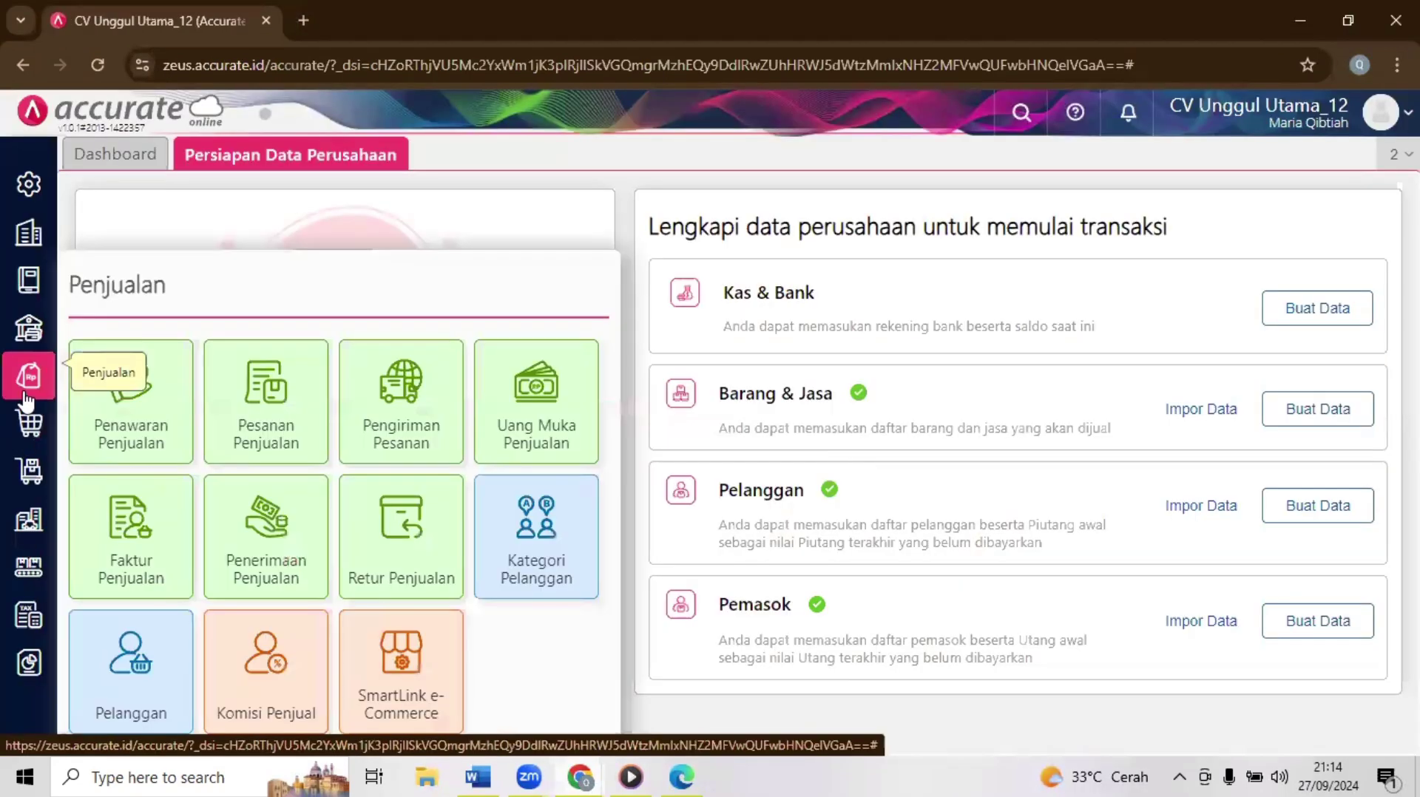
{"action": "left_click", "coordinate": [120, 673]}
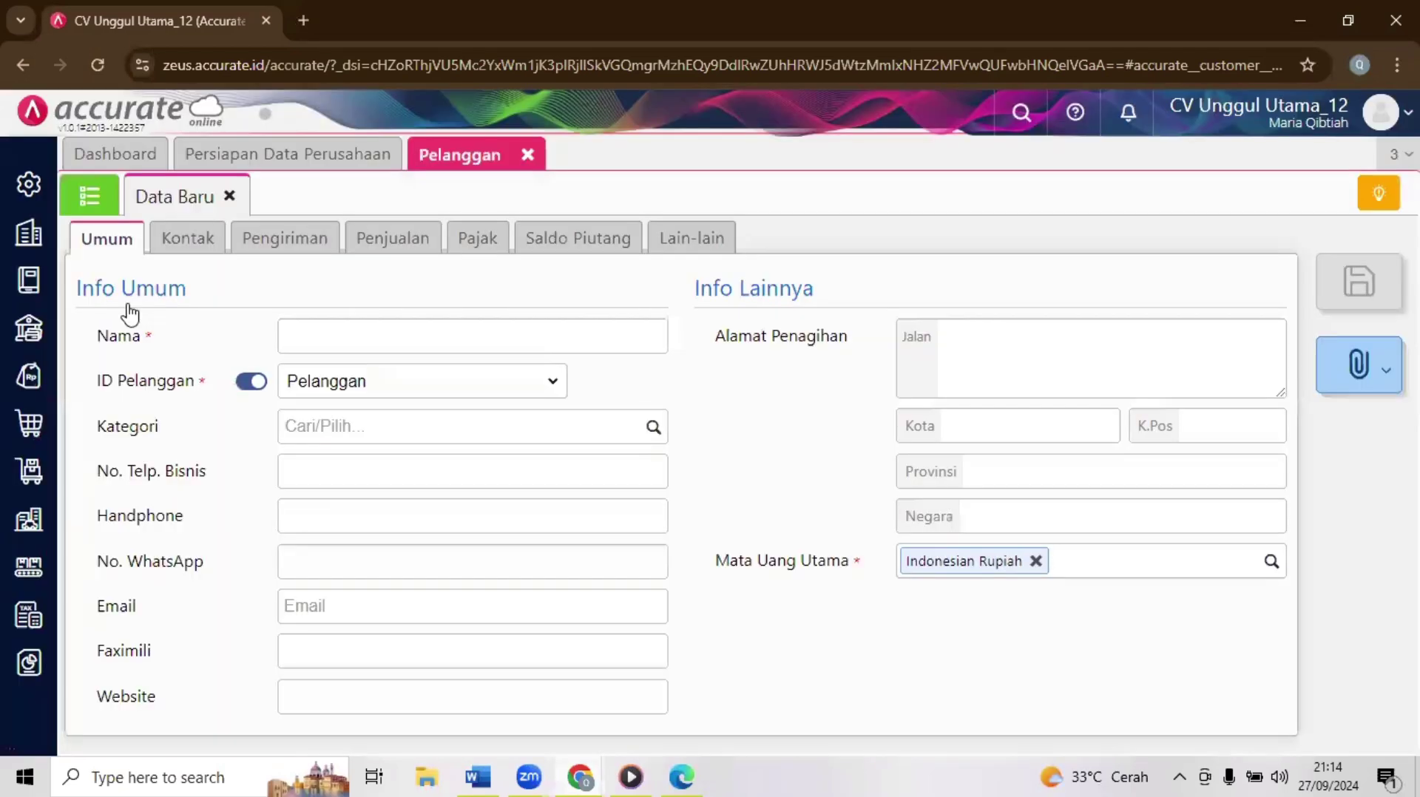
{"action": "left_click", "coordinate": [377, 342]}
{"action": "left_click", "coordinate": [379, 342]}
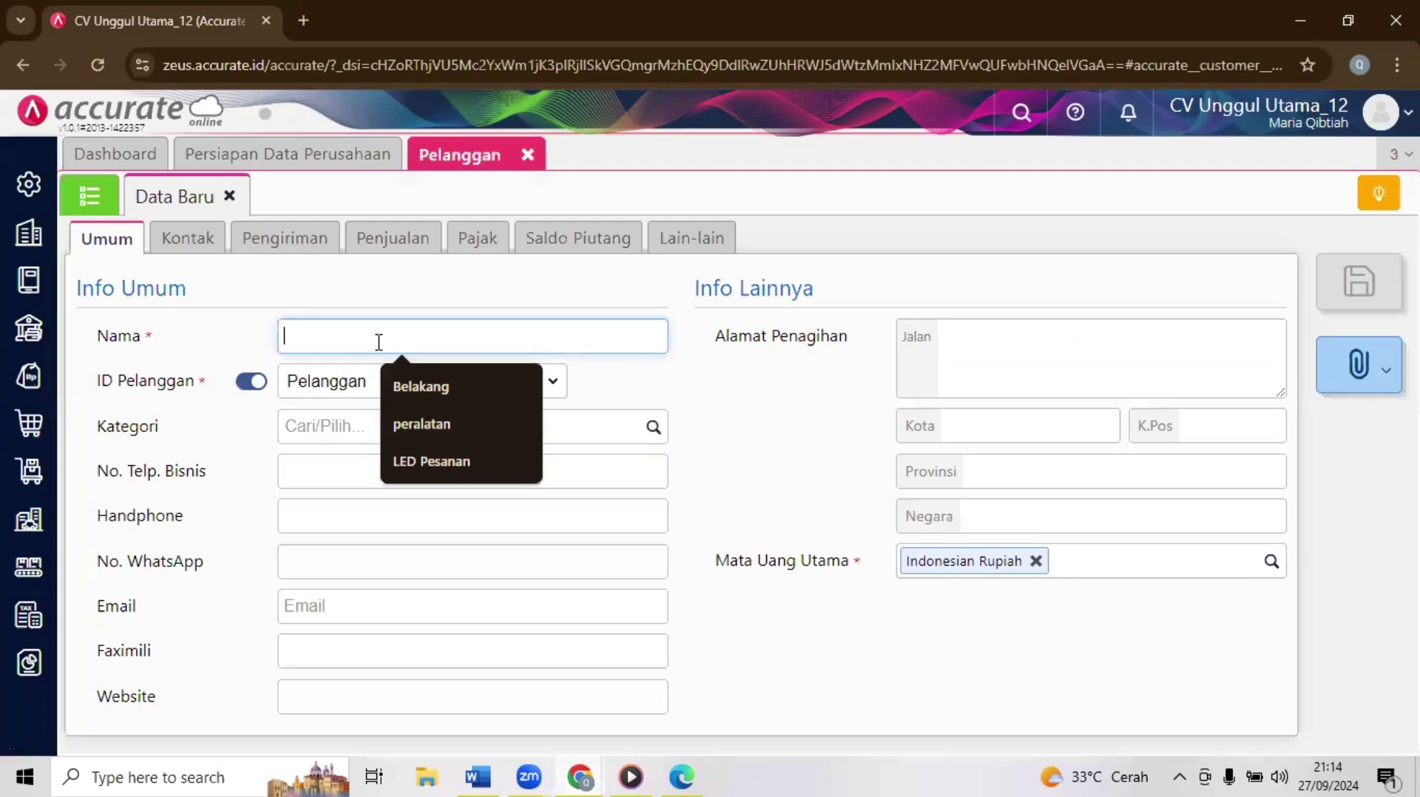
{"action": "type", "text": "PT"}
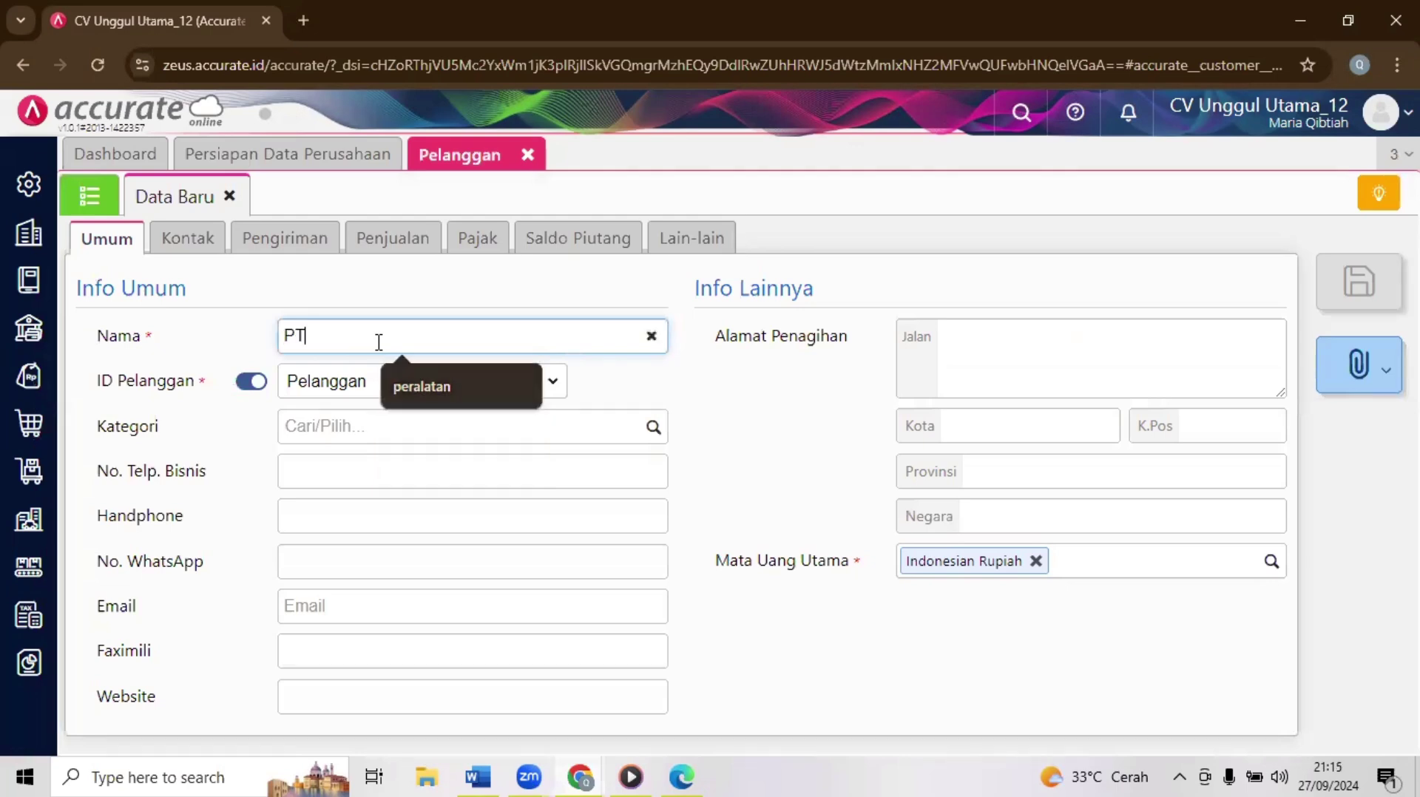
{"action": "type", "text": " Maju "}
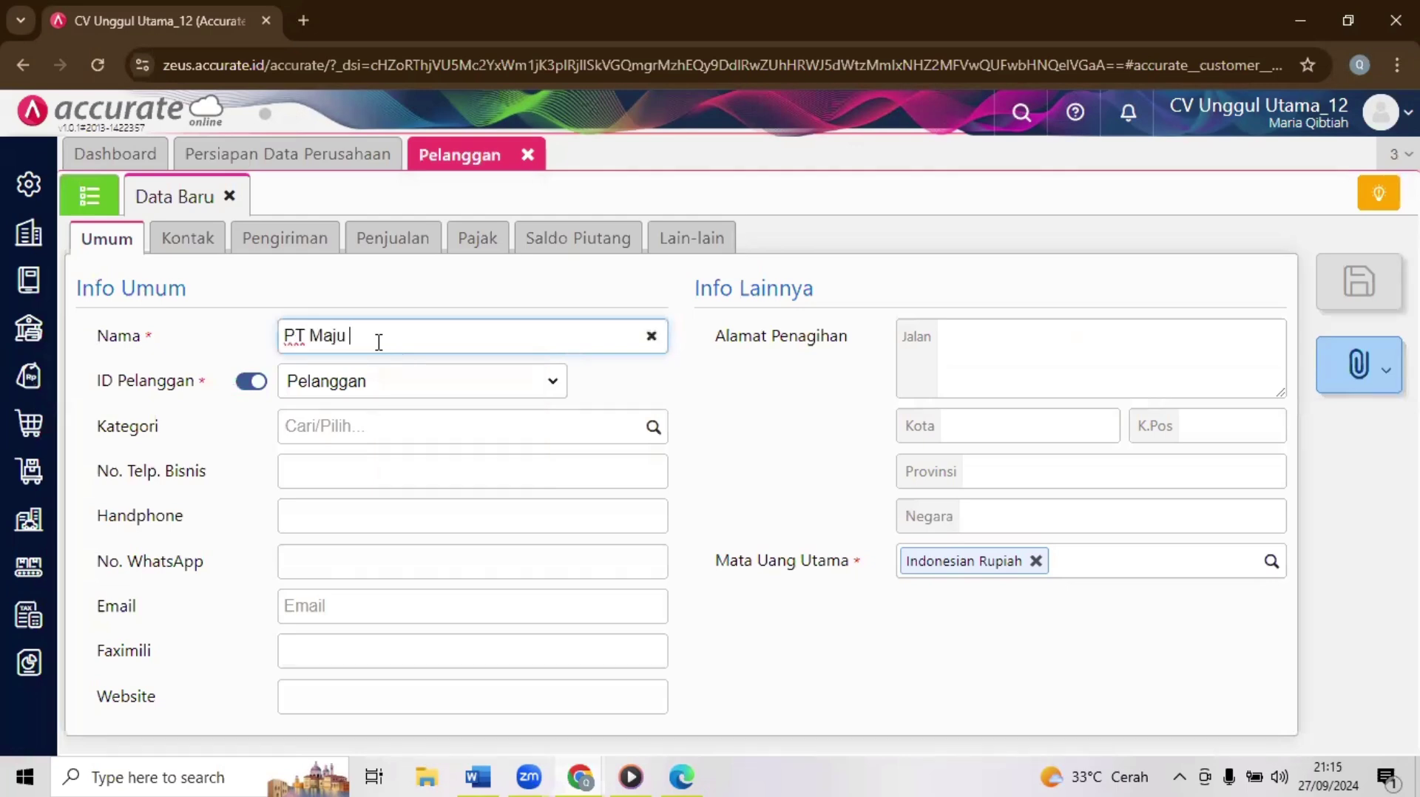
{"action": "type", "text": "Sentosa"}
Step: Set the new customer's Kategori to Umum, save the record and close the Pelanggan page
{"action": "left_click", "coordinate": [648, 435]}
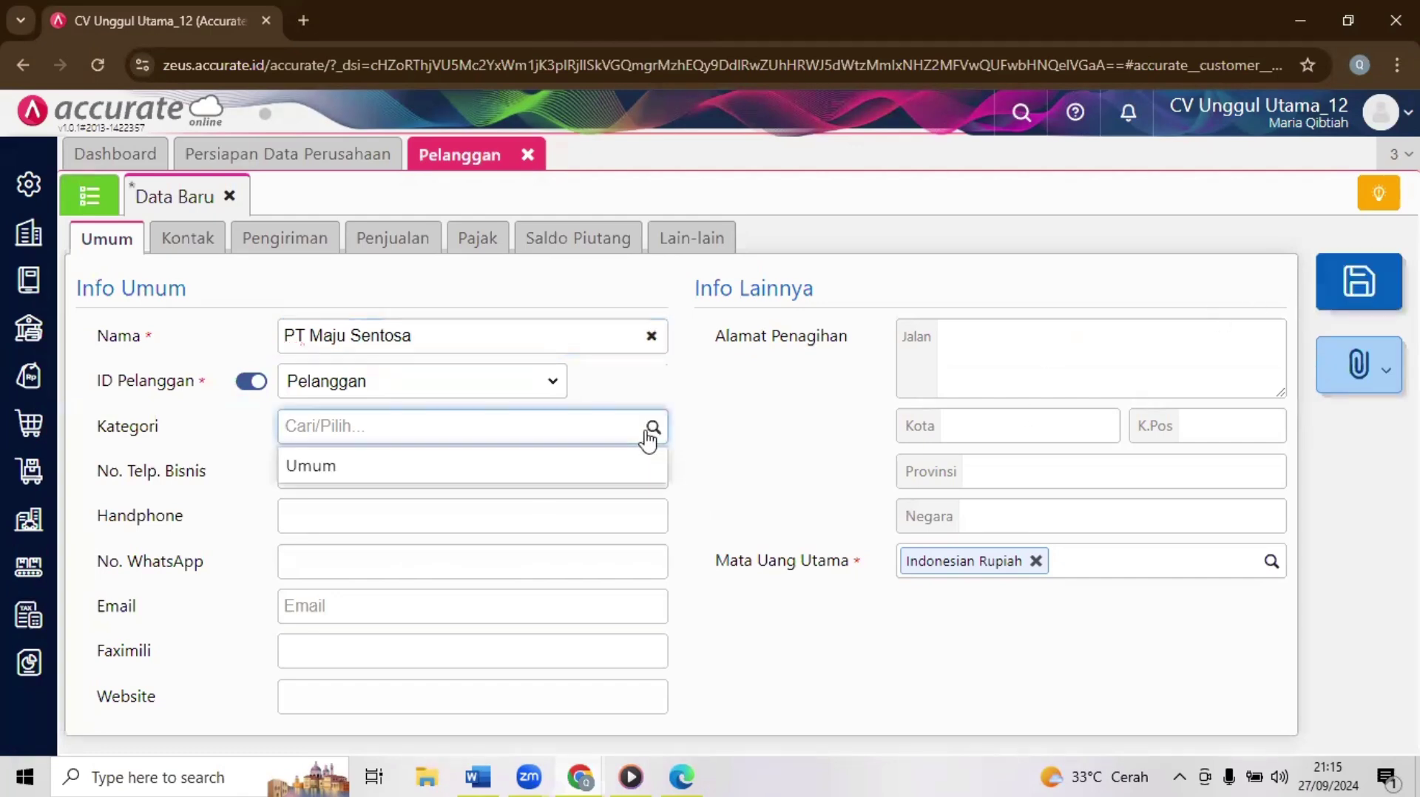
{"action": "left_click", "coordinate": [598, 468]}
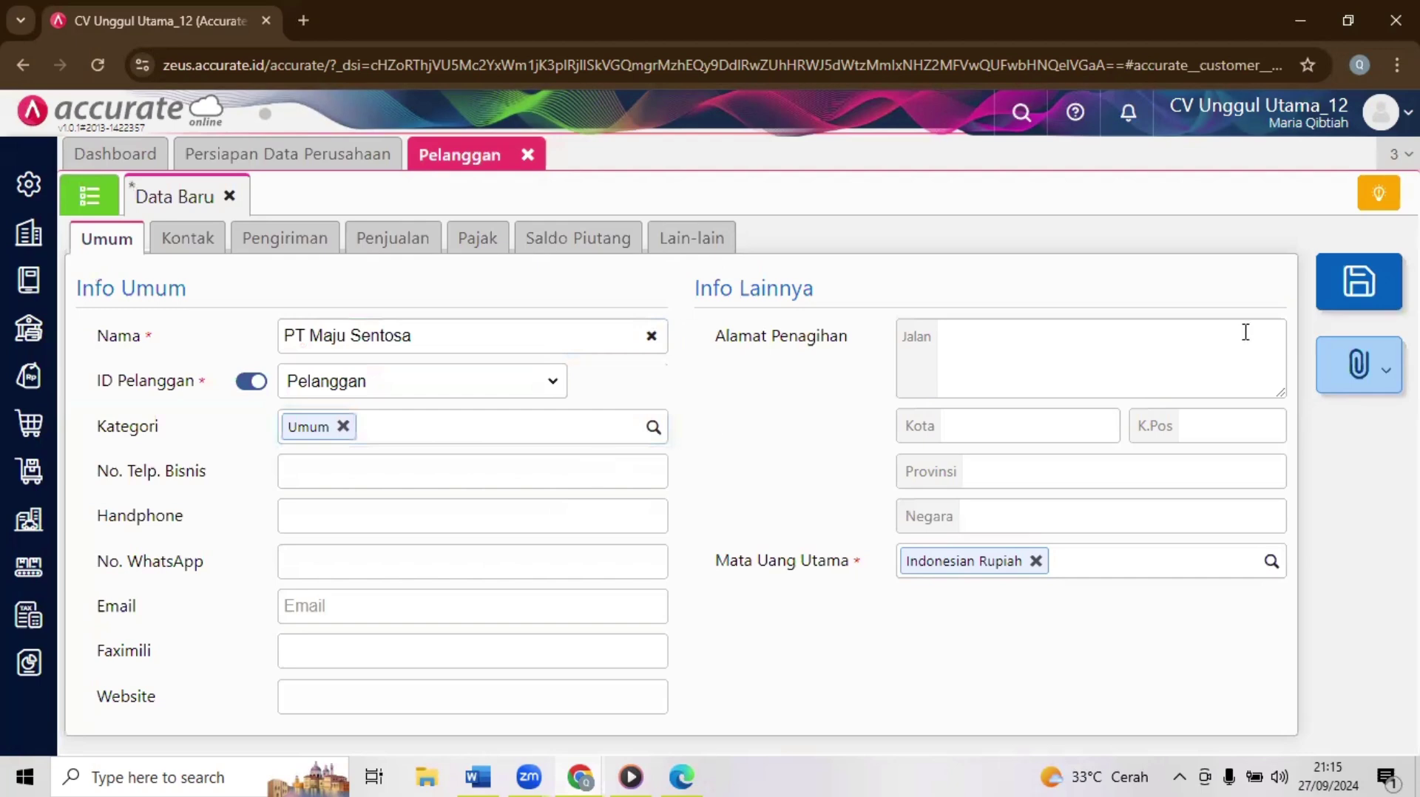
{"action": "left_click", "coordinate": [1354, 299]}
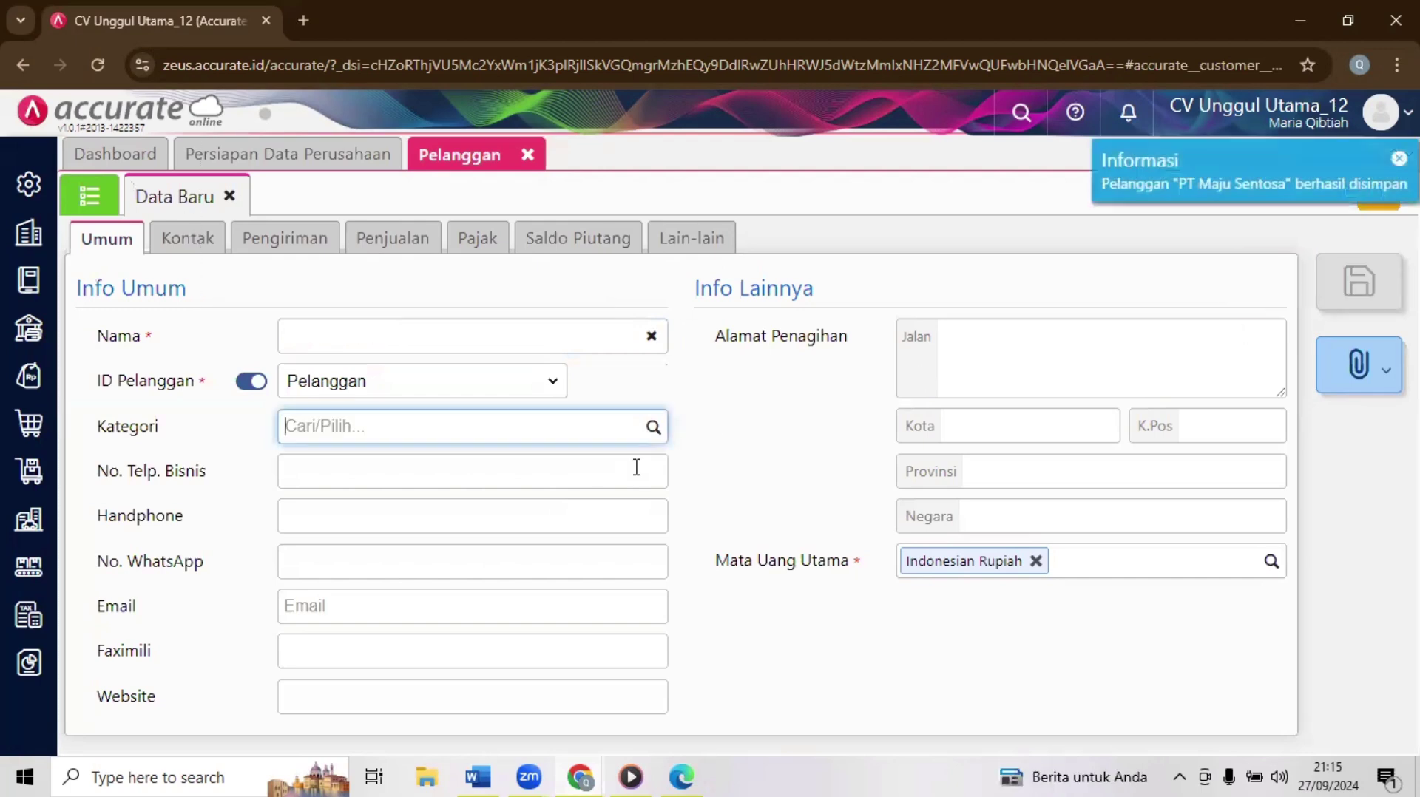
{"action": "left_click", "coordinate": [540, 150]}
{"action": "left_click", "coordinate": [540, 154]}
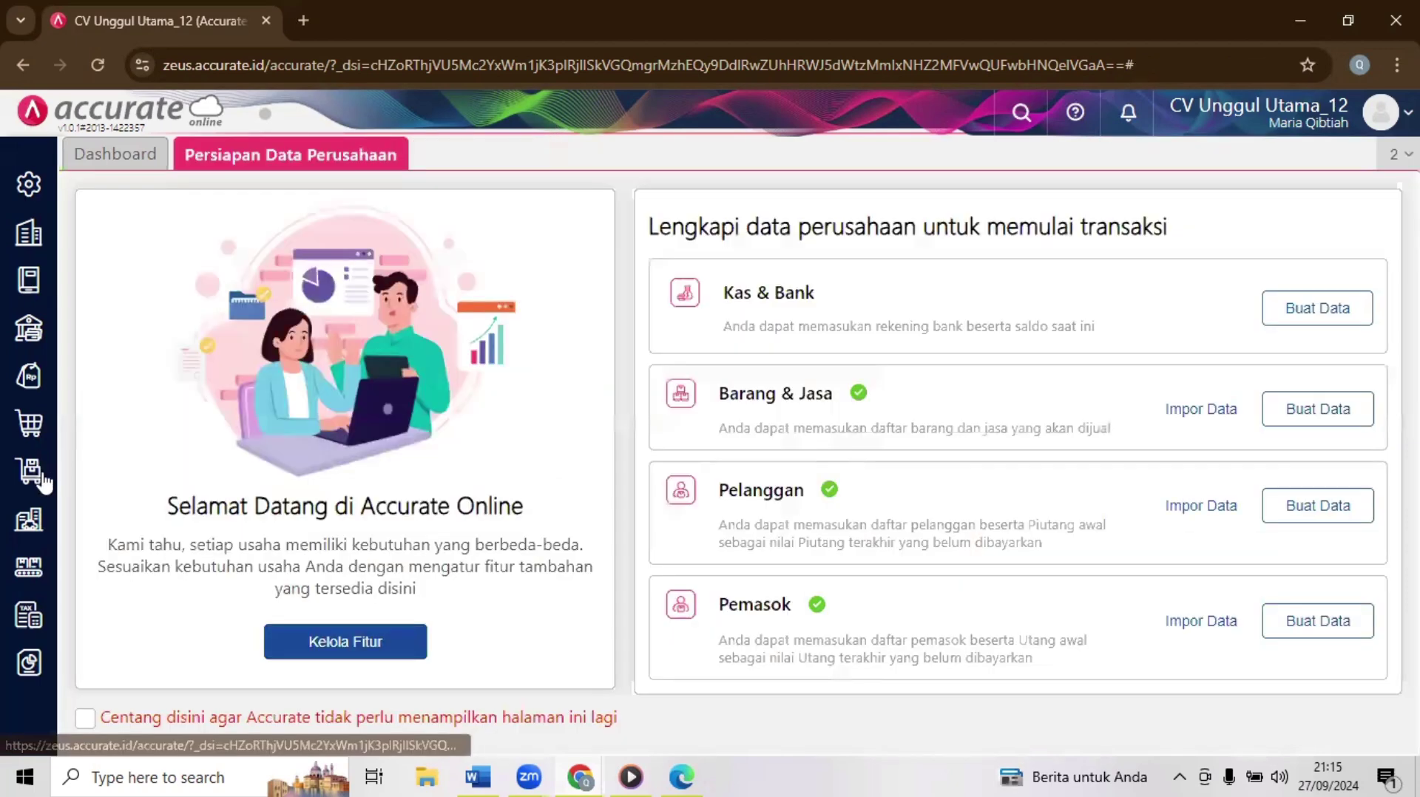
Step: Start a new Faktur Penjualan and choose PT Maju Sentosa as its Pelanggan
{"action": "left_click", "coordinate": [28, 383]}
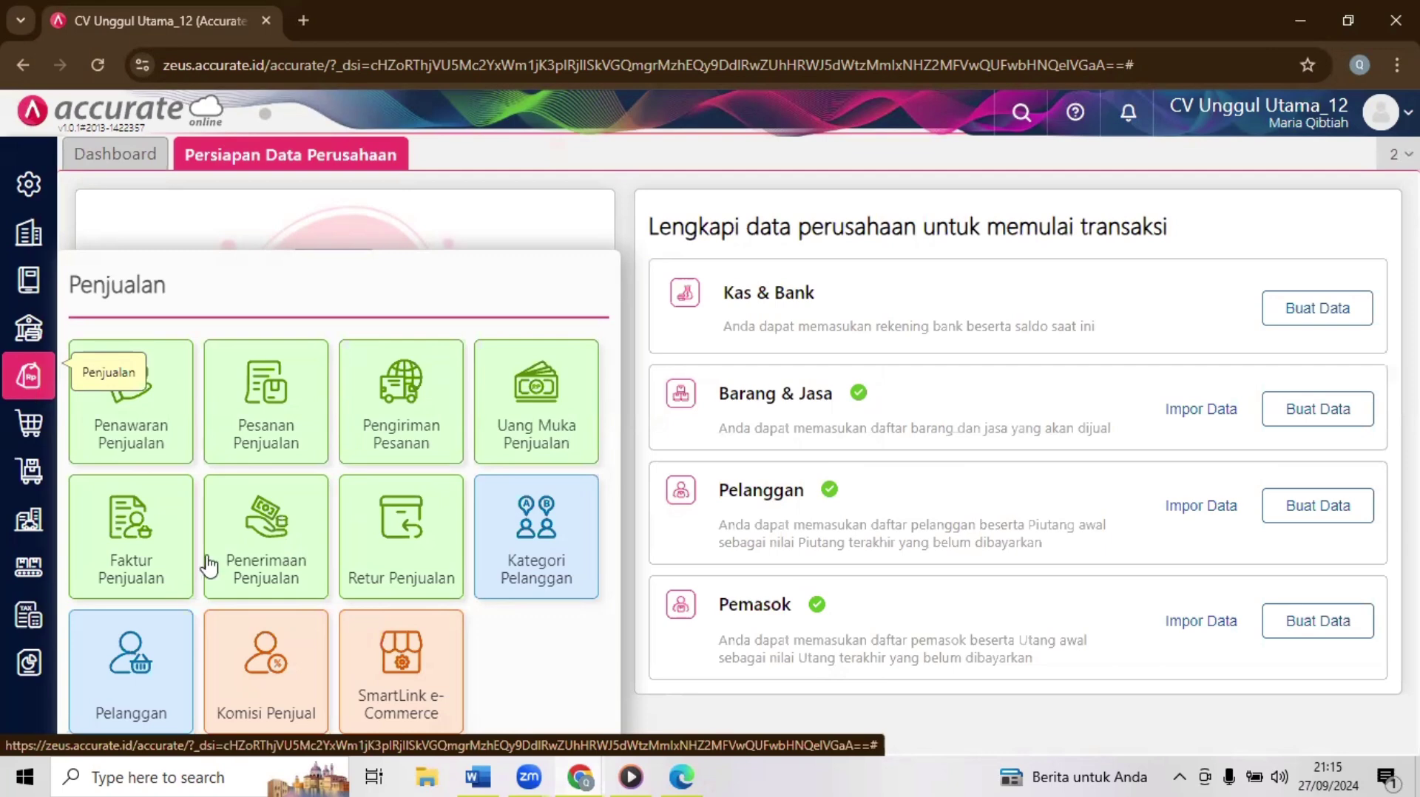
{"action": "left_click", "coordinate": [162, 560]}
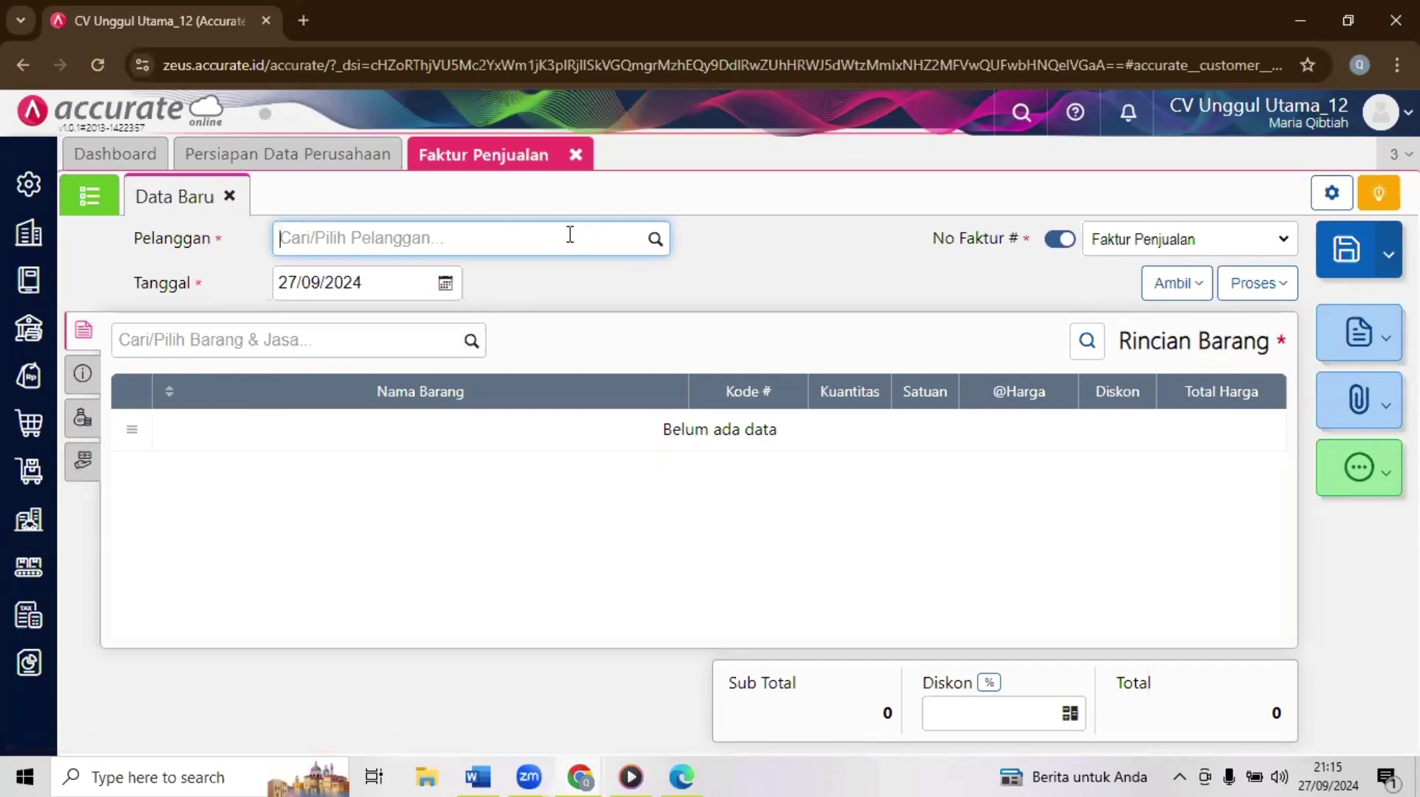
{"action": "left_click", "coordinate": [655, 244]}
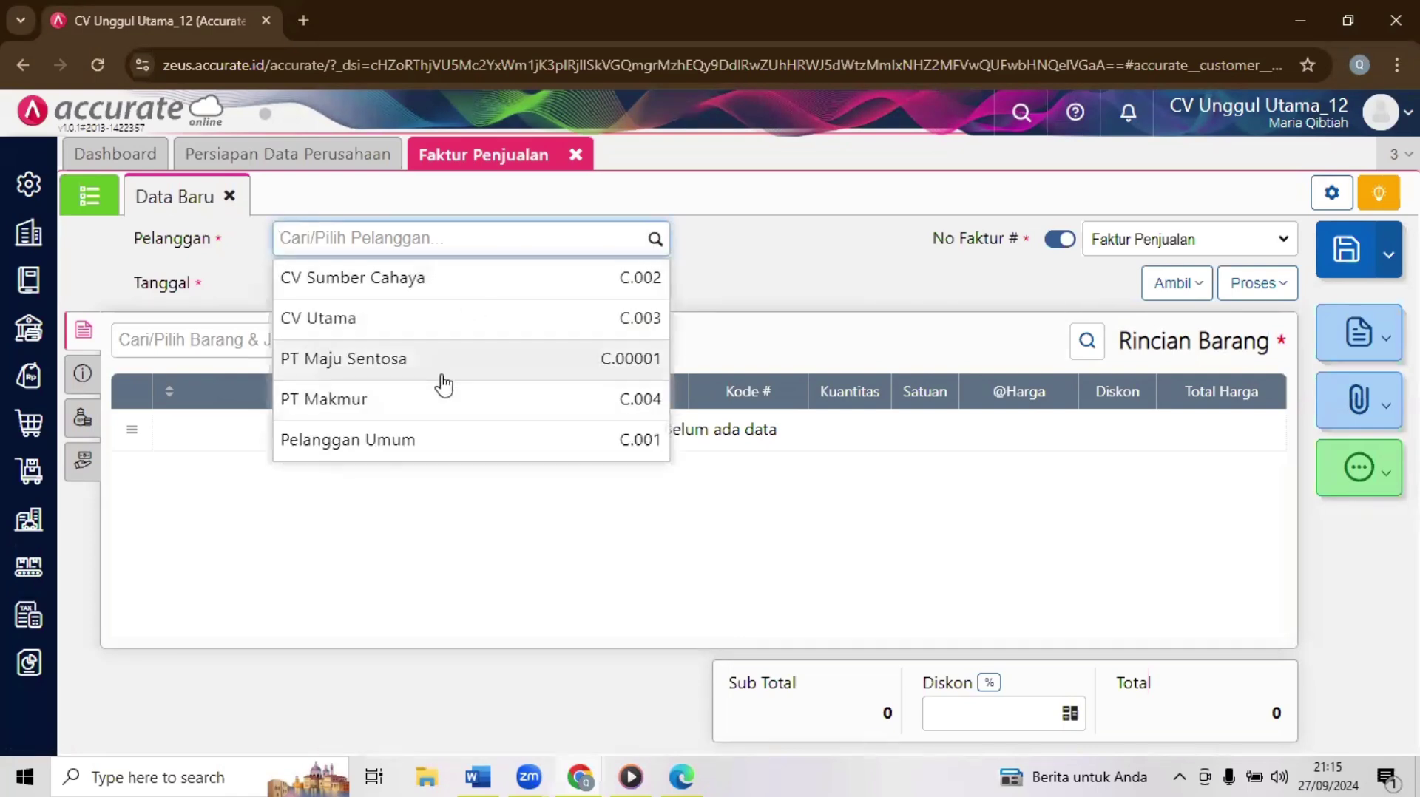
{"action": "left_click", "coordinate": [443, 384]}
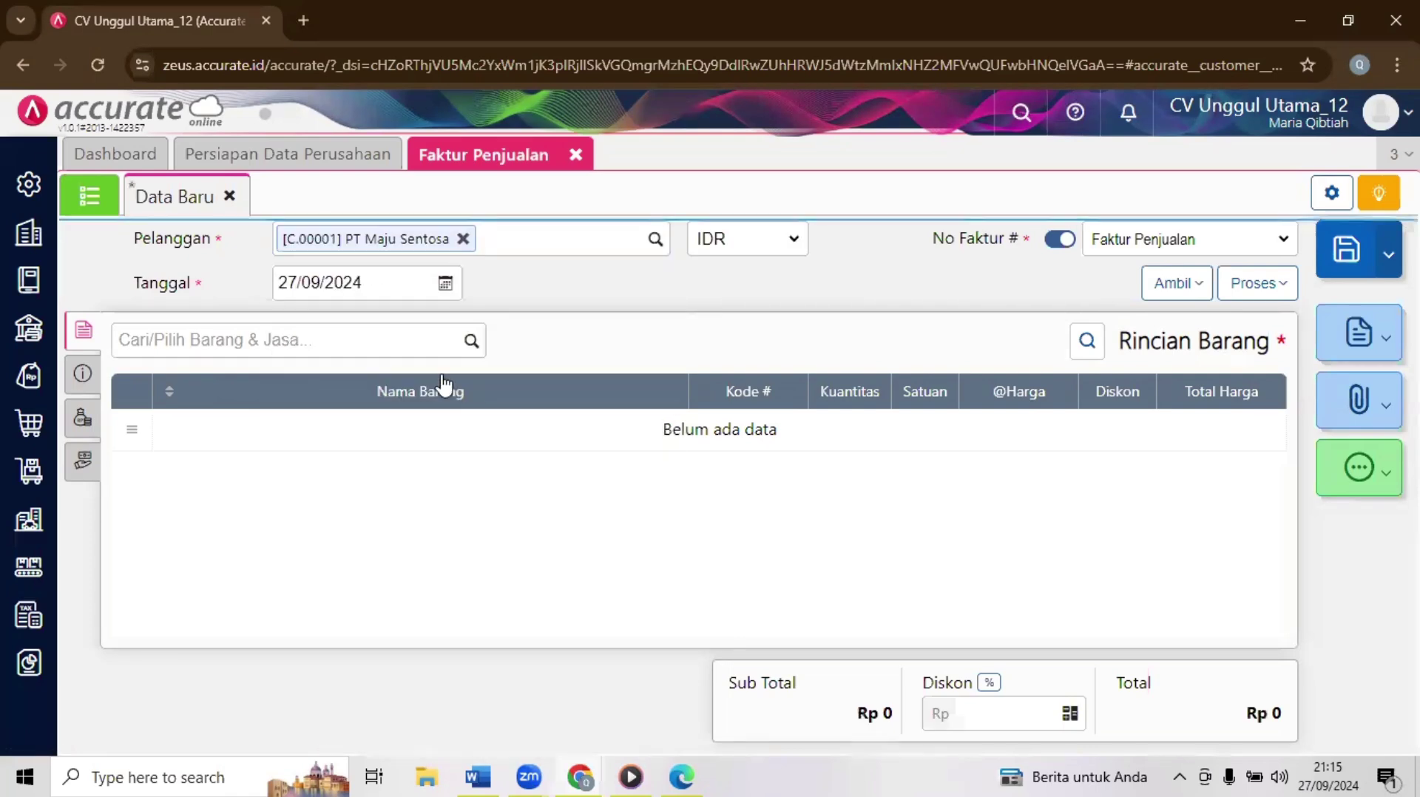
Step: Check the transaction date on the exercise page and set the invoice's Tanggal to 23/01/2018
{"action": "left_click", "coordinate": [393, 292]}
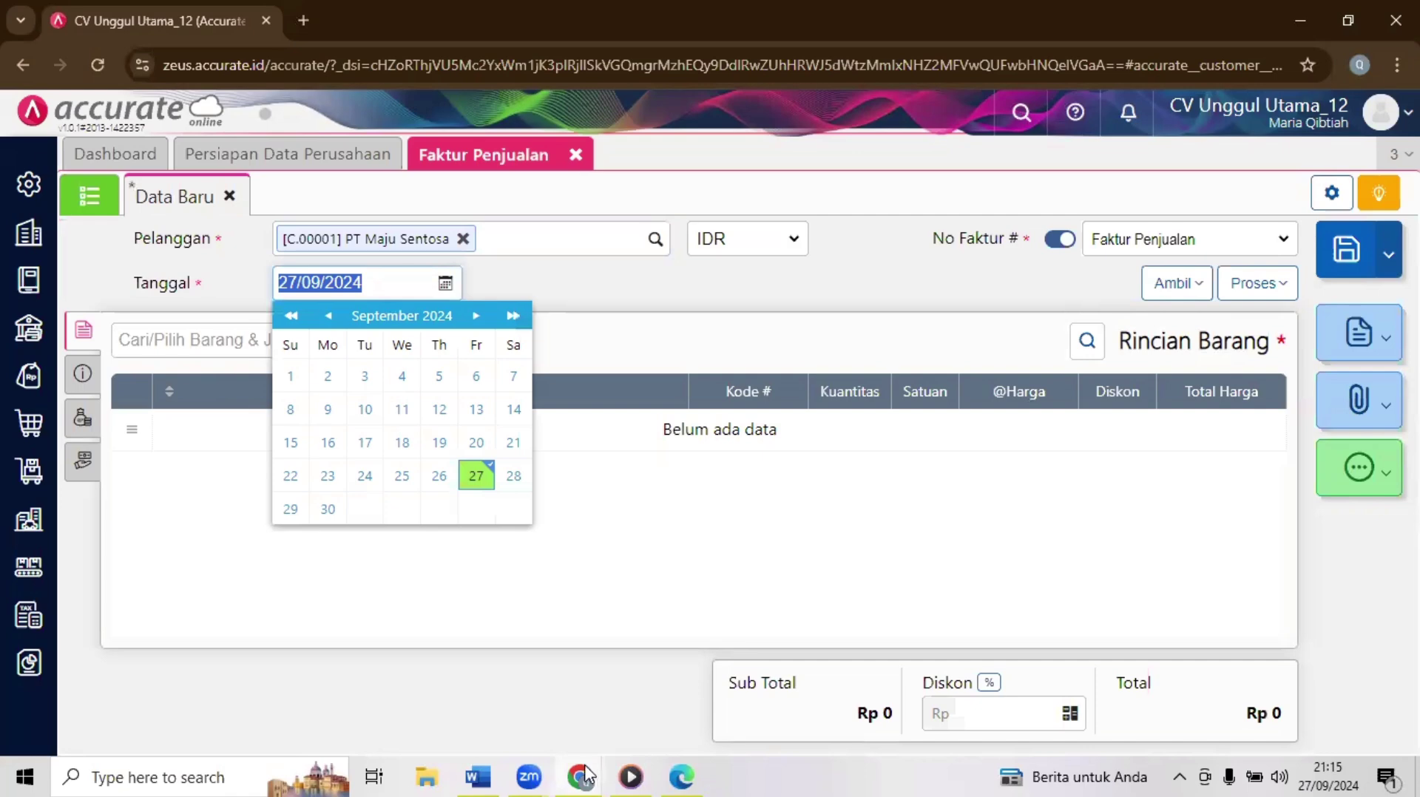
{"action": "mouse_move", "coordinate": [579, 777]}
{"action": "left_click", "coordinate": [632, 716]}
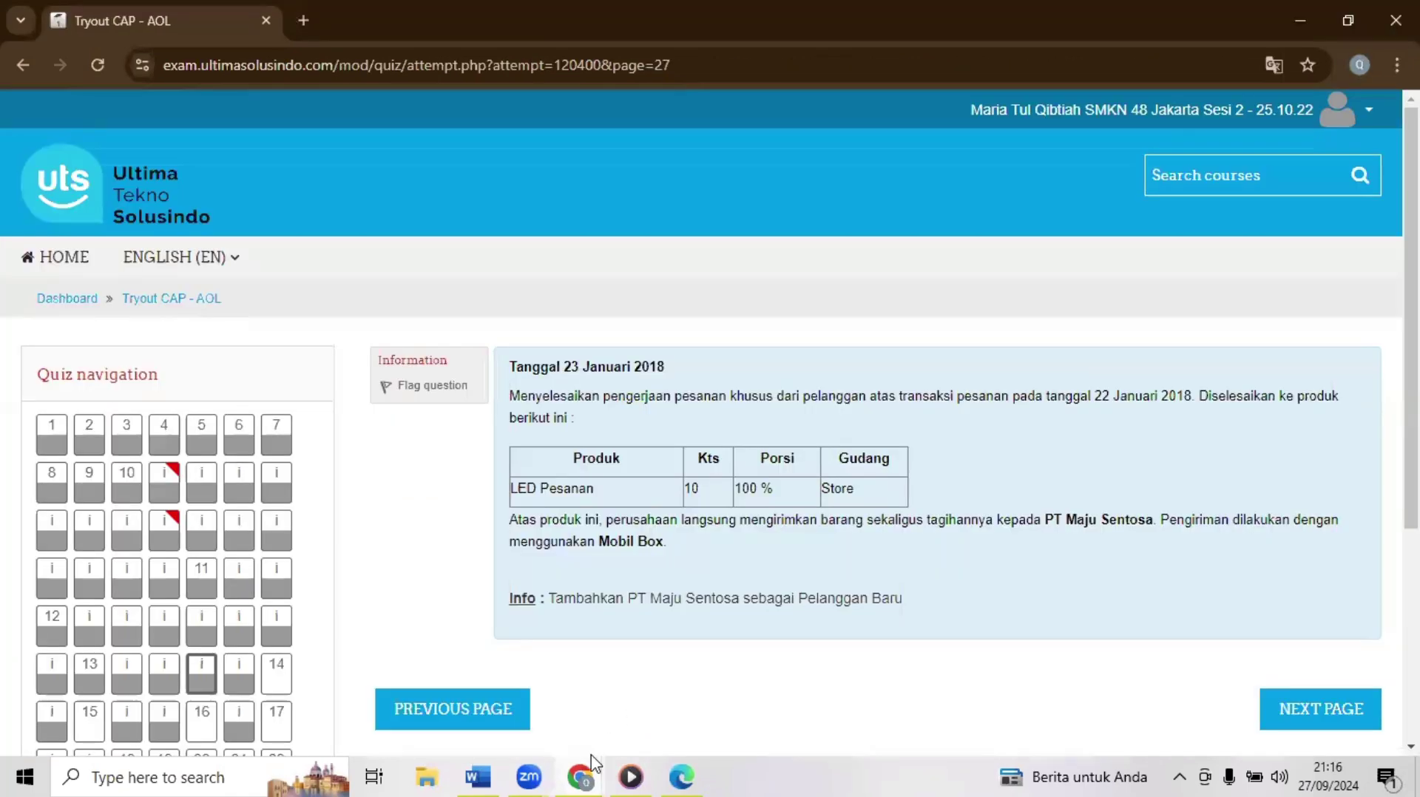
{"action": "left_click", "coordinate": [579, 777]}
{"action": "left_click", "coordinate": [467, 692]}
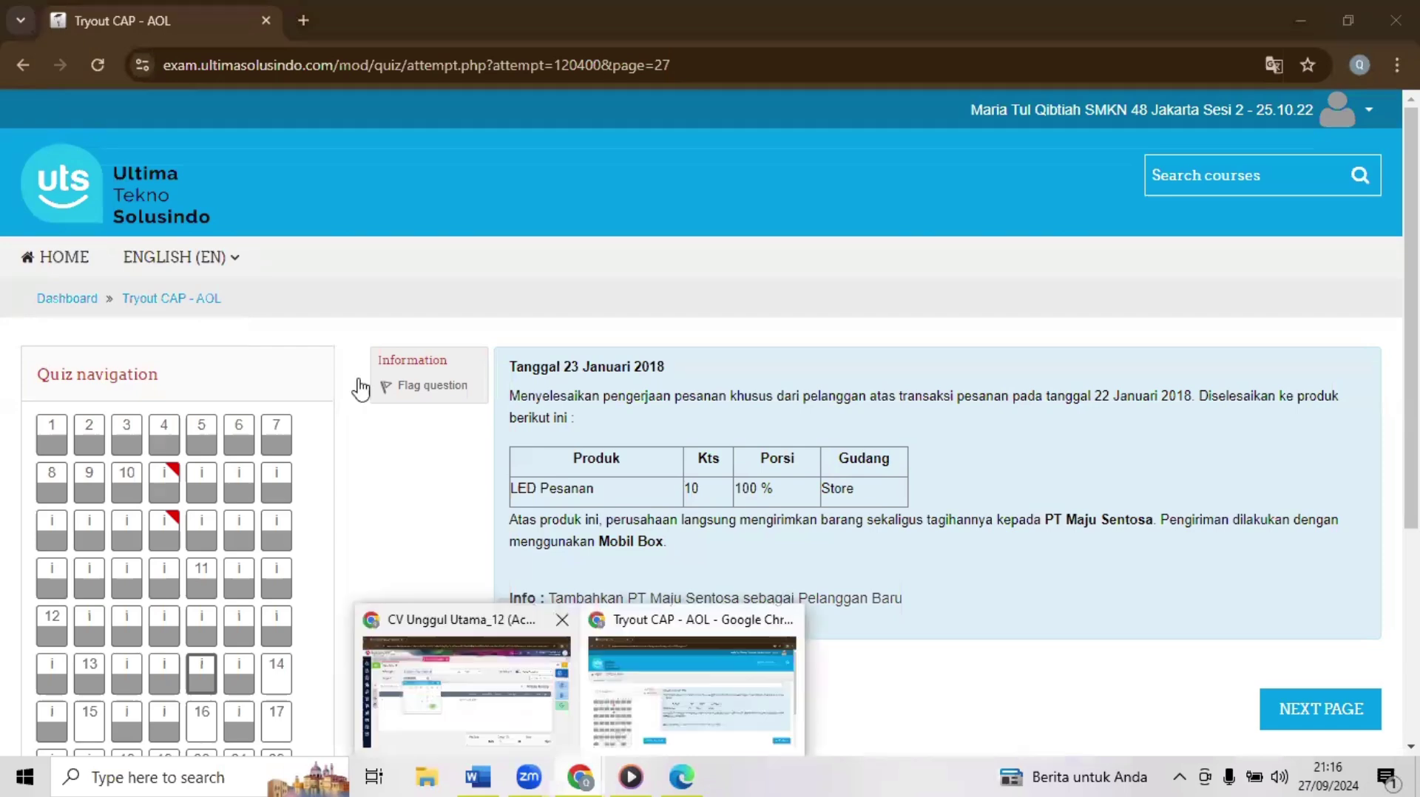
{"action": "type", "text": "23/0"}
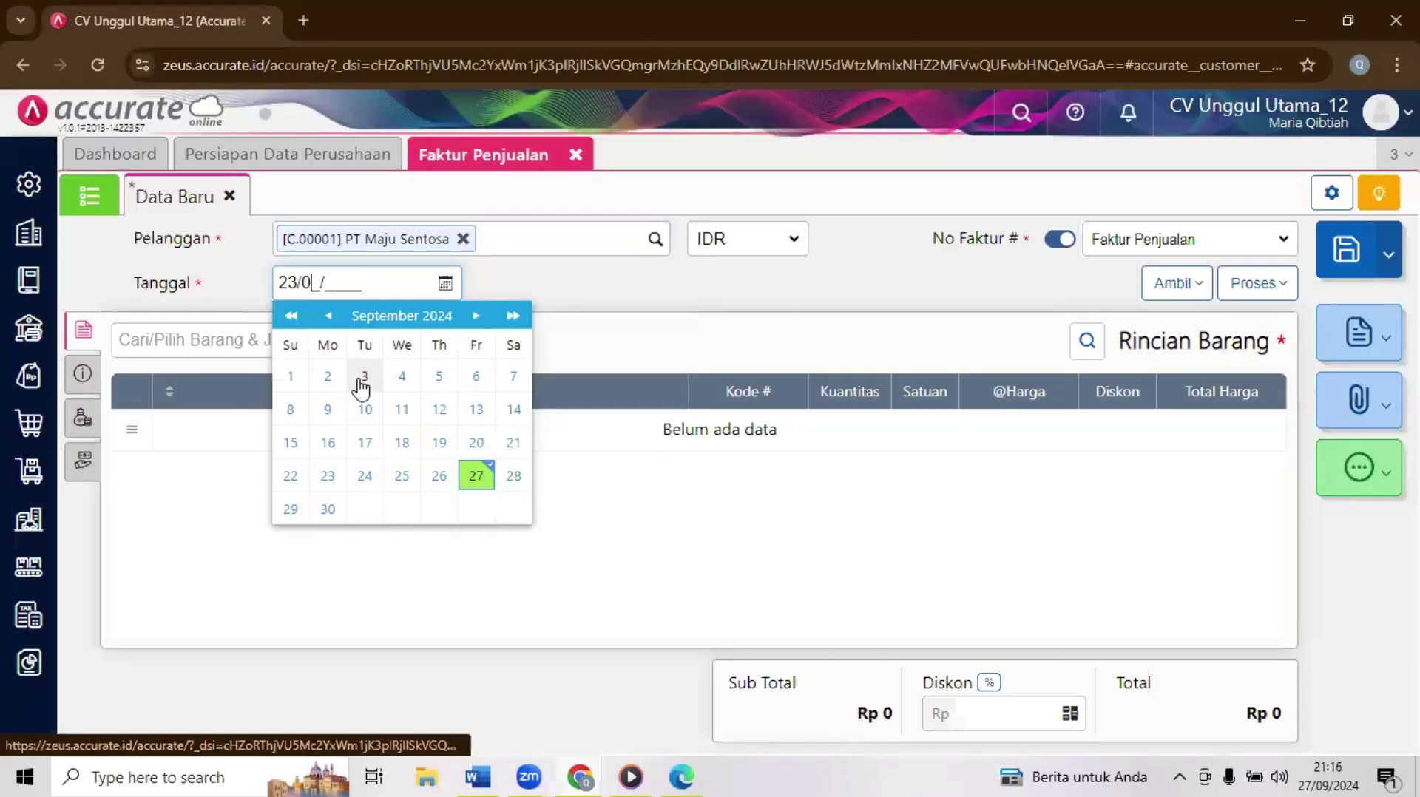
{"action": "type", "text": "1/2018"}
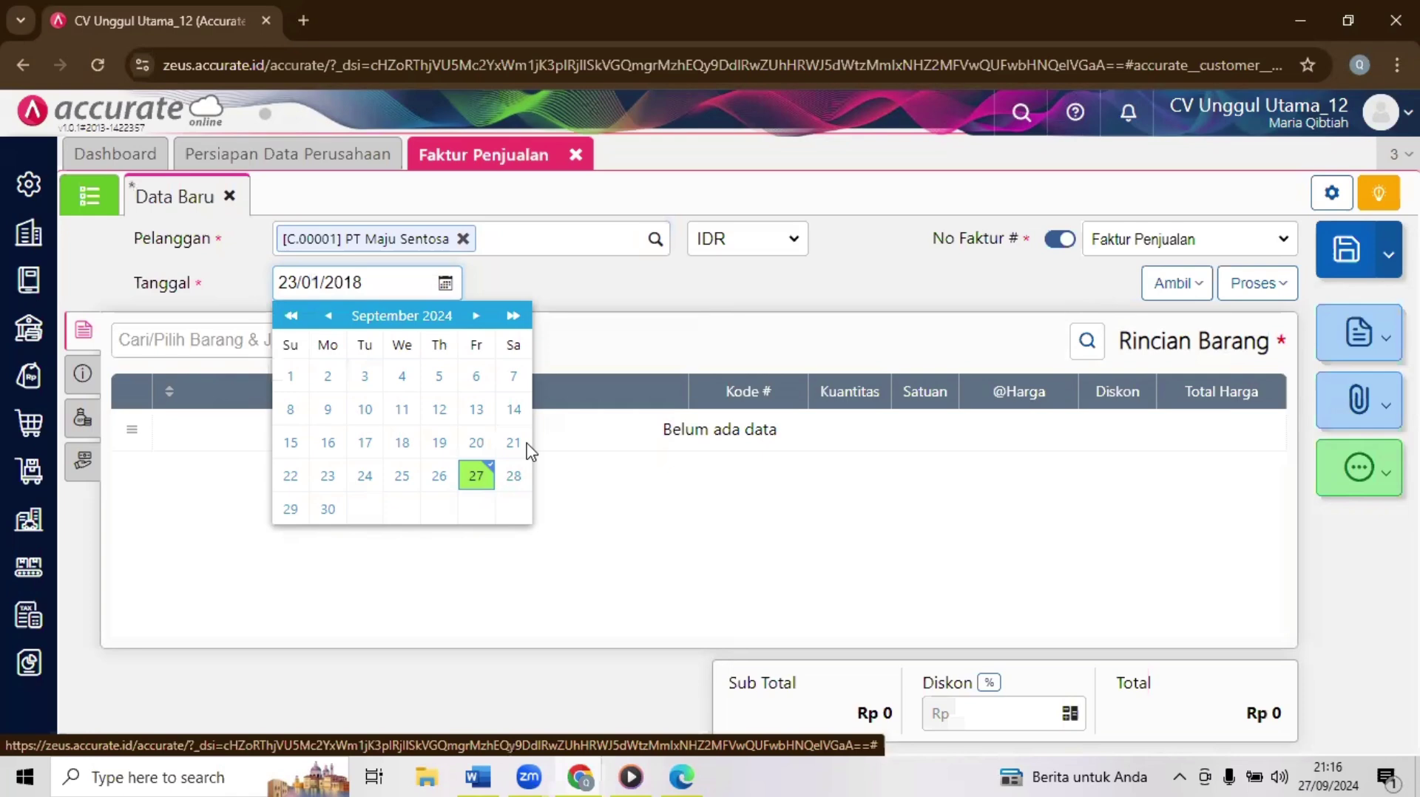
{"action": "key", "text": "Return"}
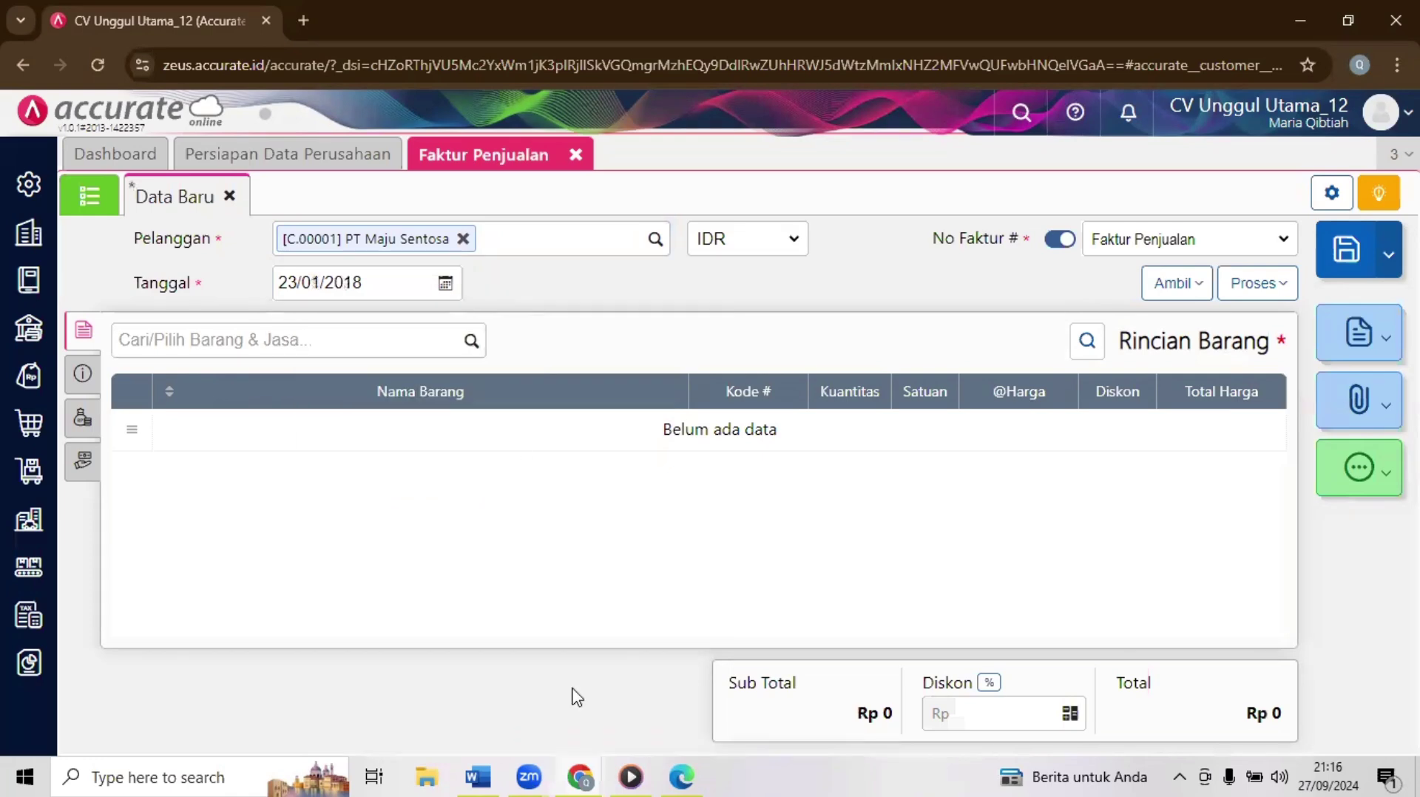
Step: Check the product on the exercise page and select LED Pesanan as the item for the sales invoice
{"action": "left_click", "coordinate": [586, 762]}
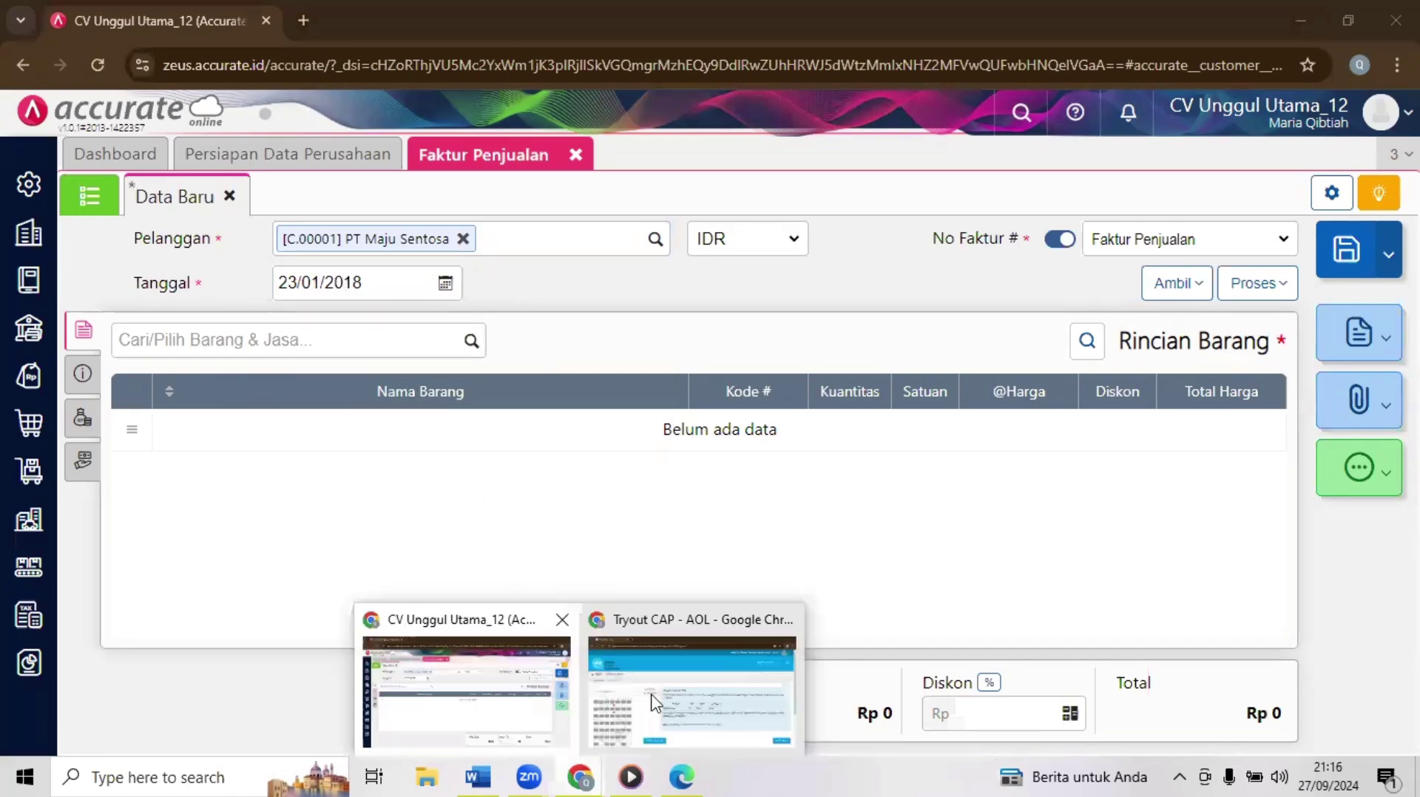
{"action": "left_click", "coordinate": [653, 703]}
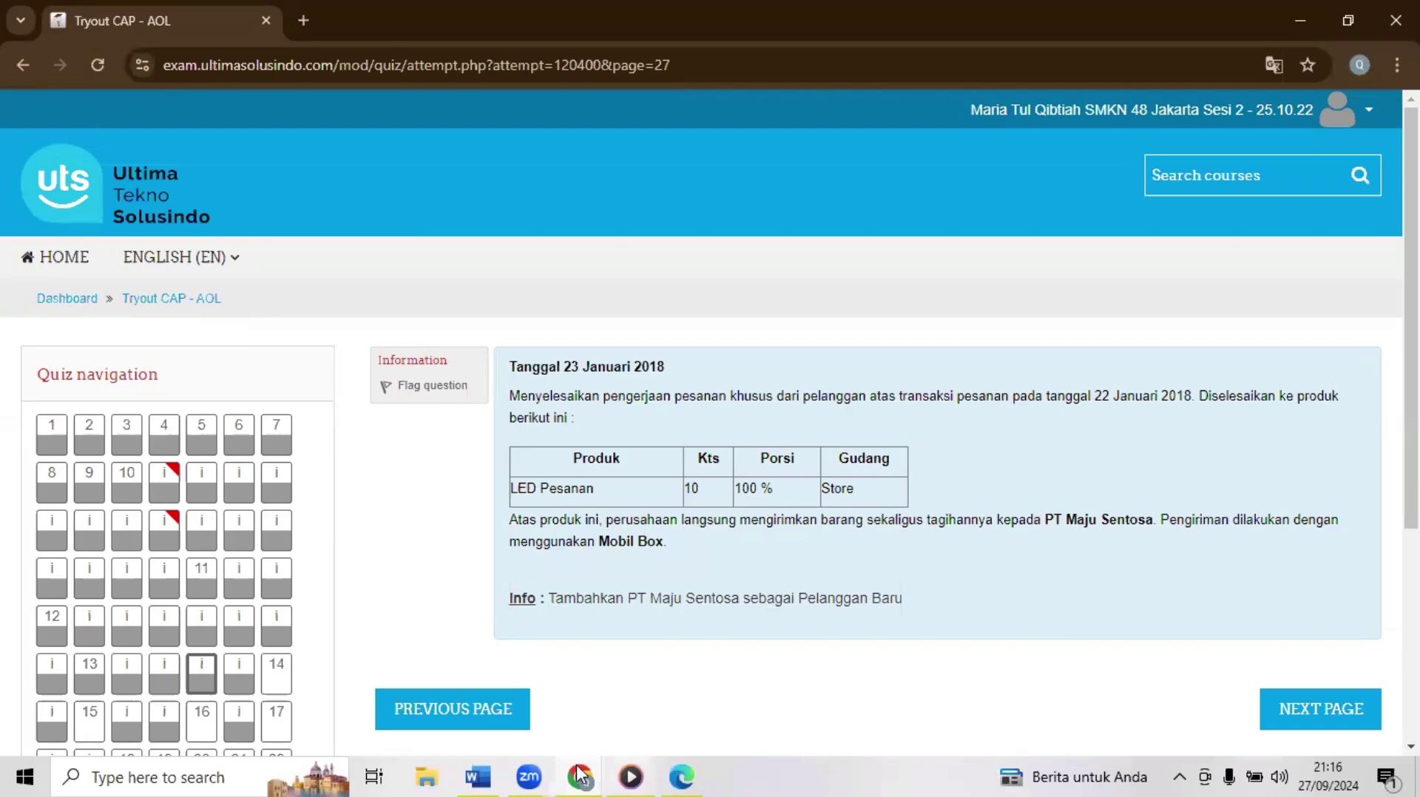
{"action": "mouse_move", "coordinate": [581, 775]}
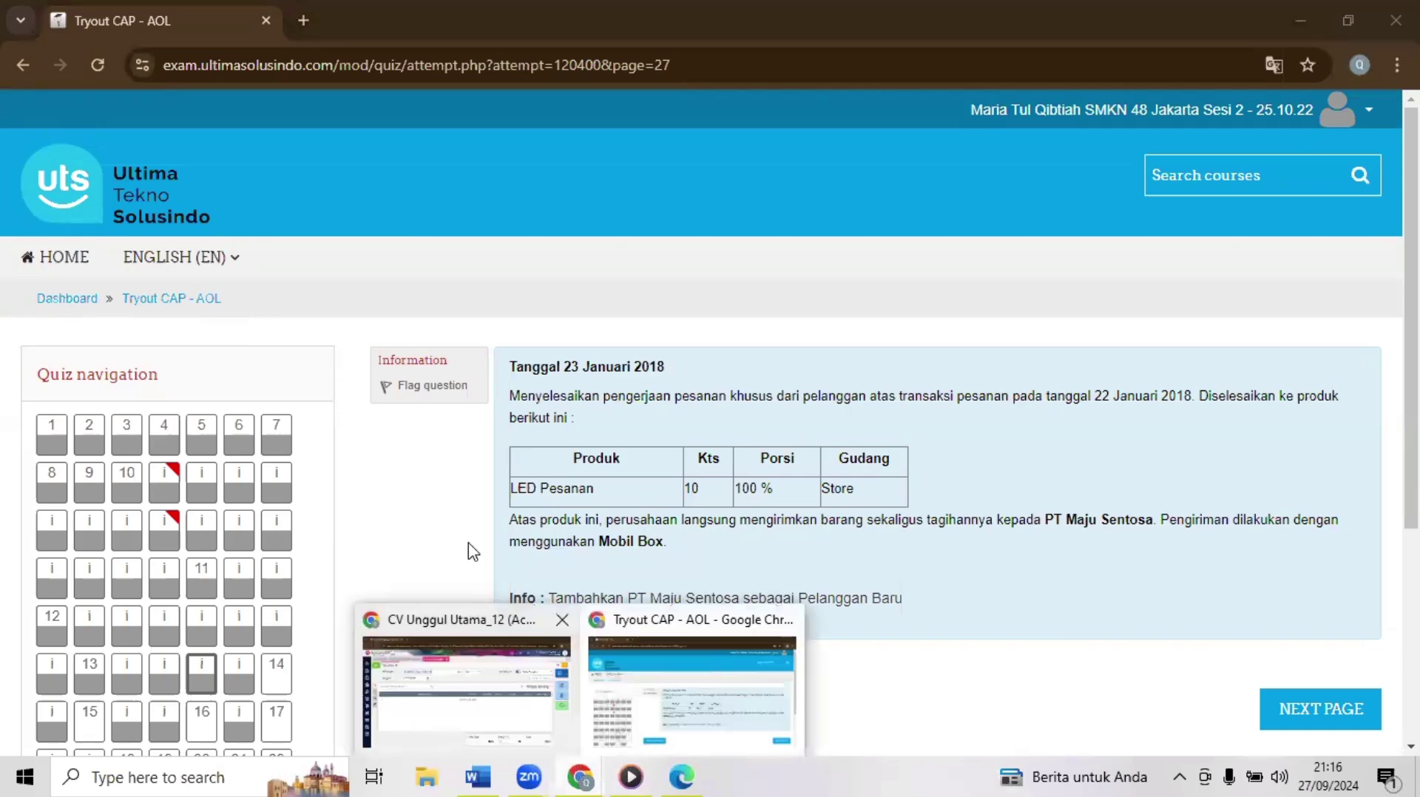
{"action": "left_click", "coordinate": [467, 692]}
{"action": "left_click", "coordinate": [425, 341]}
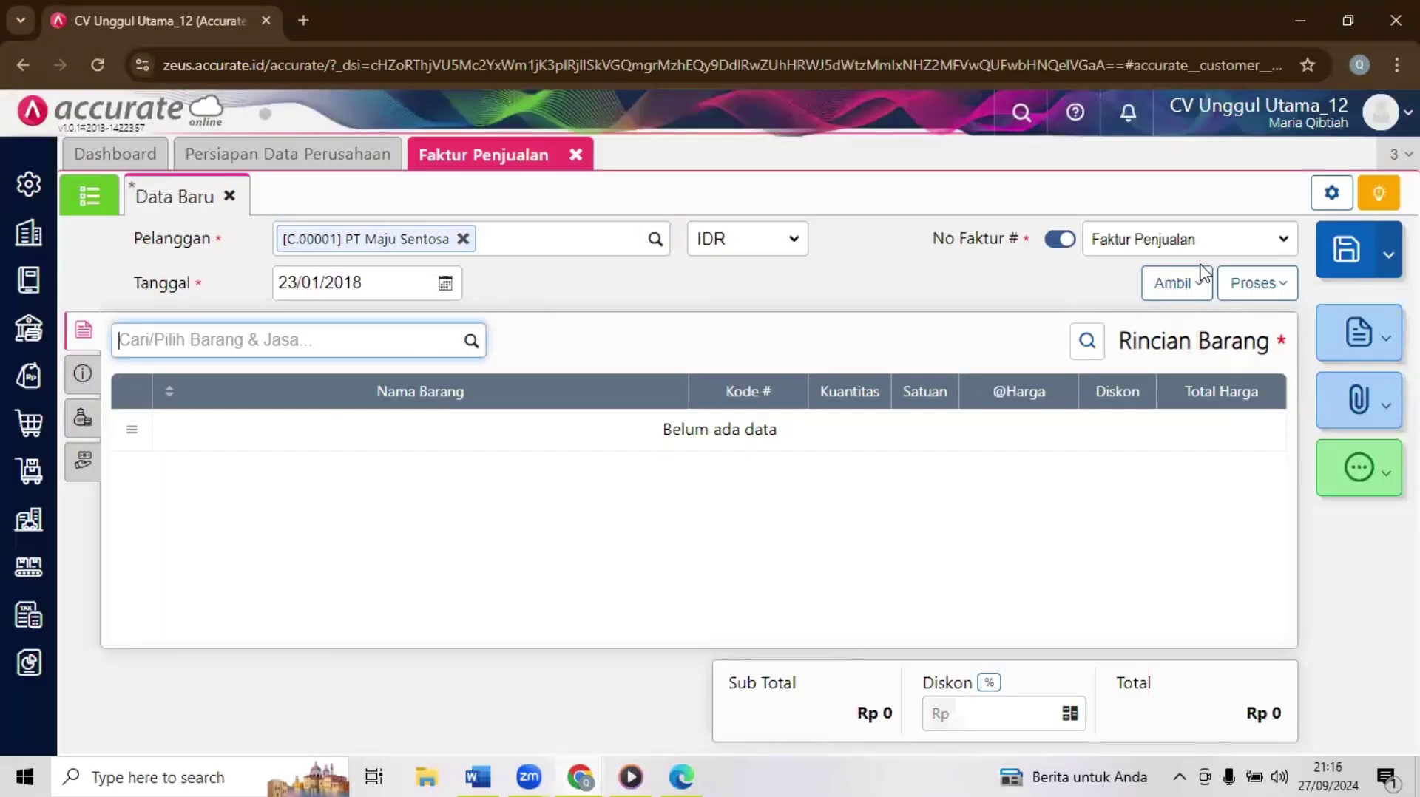
{"action": "left_click", "coordinate": [1179, 294]}
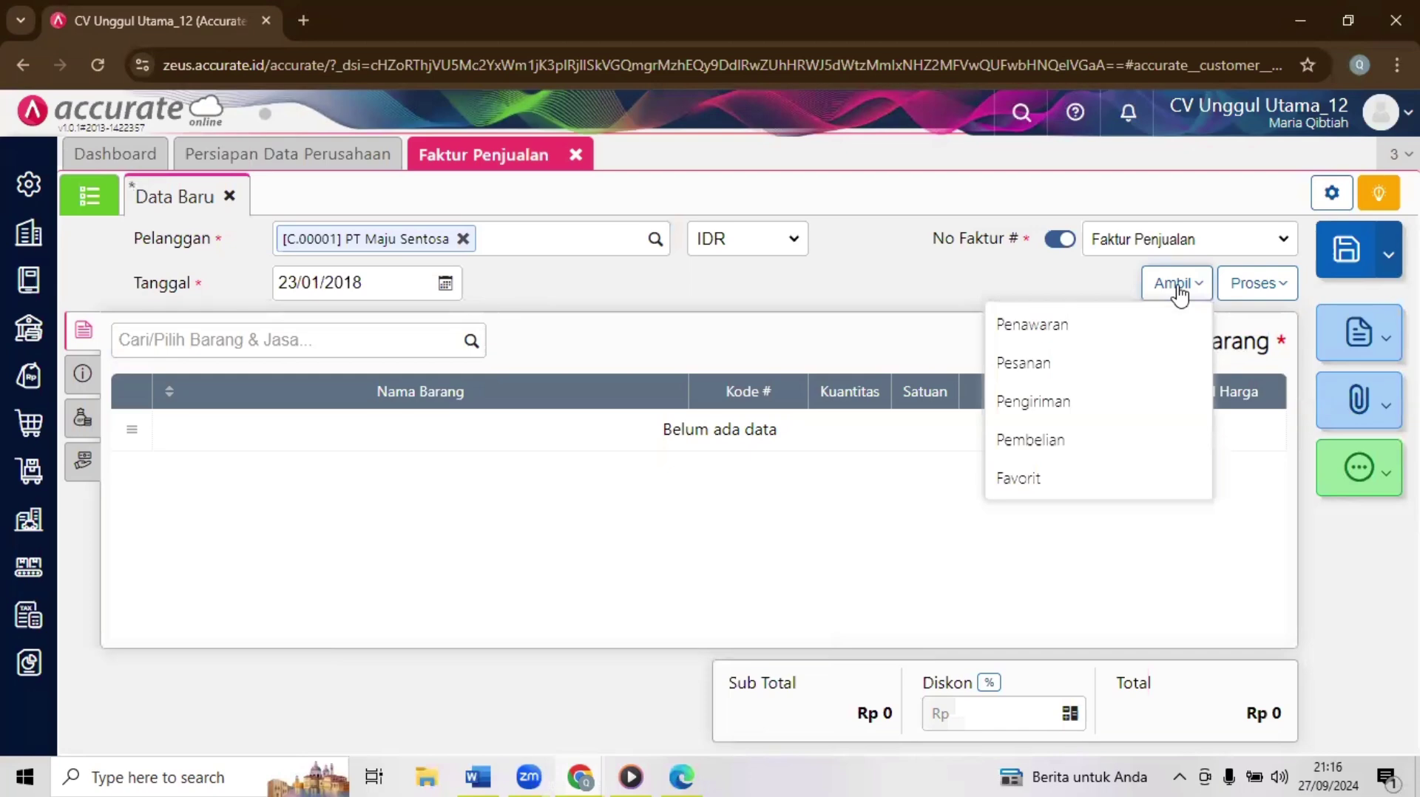
{"action": "left_click", "coordinate": [372, 341]}
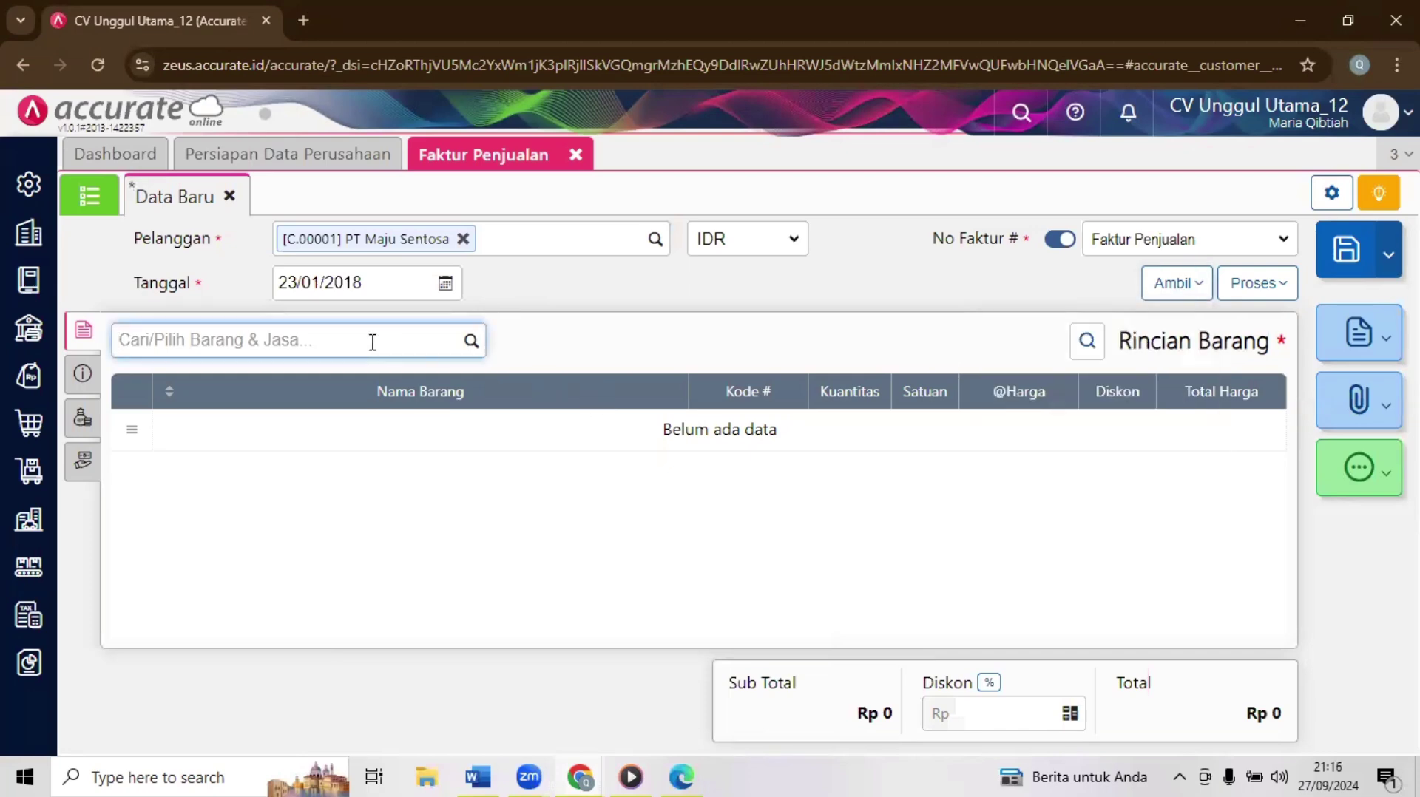
{"action": "type", "text": "led"}
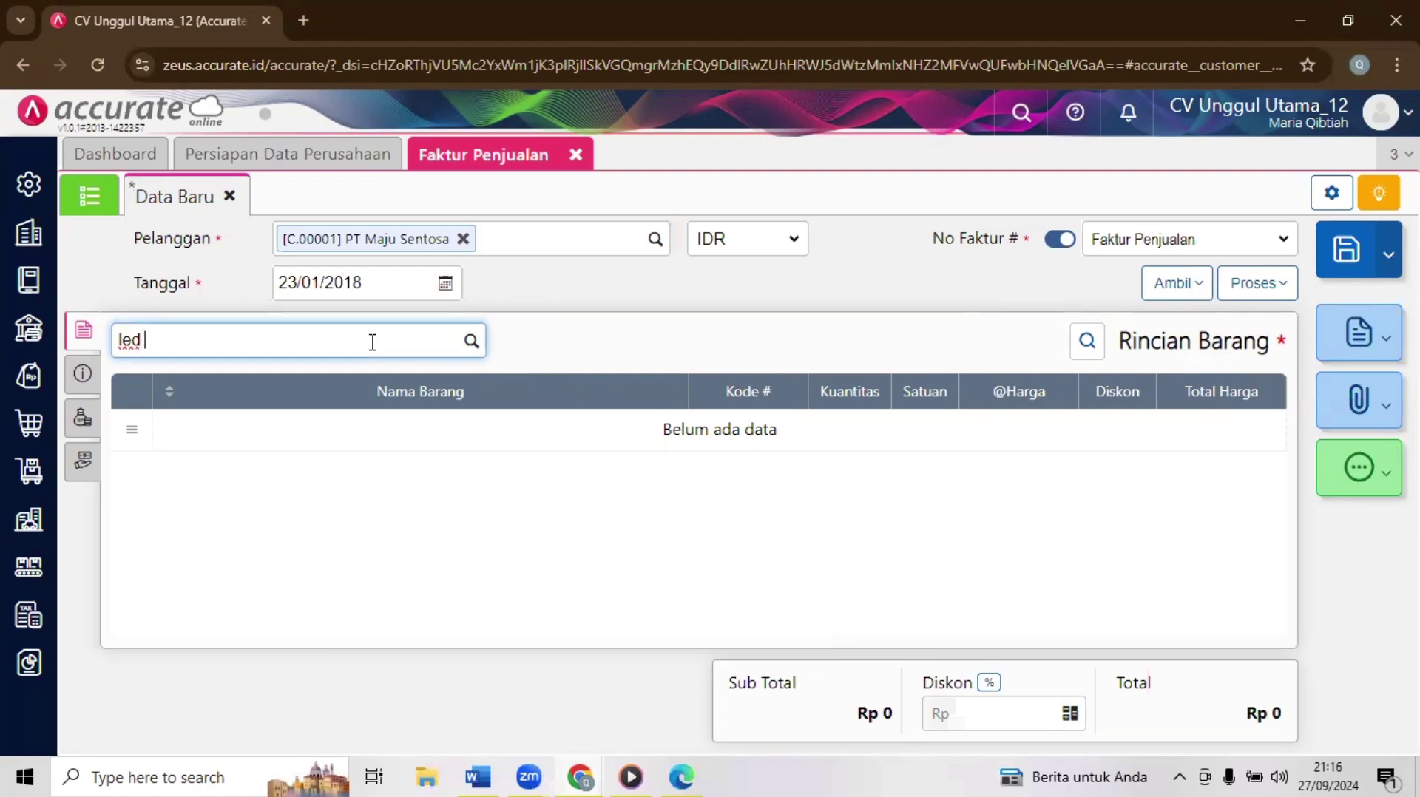
{"action": "type", "text": " p"}
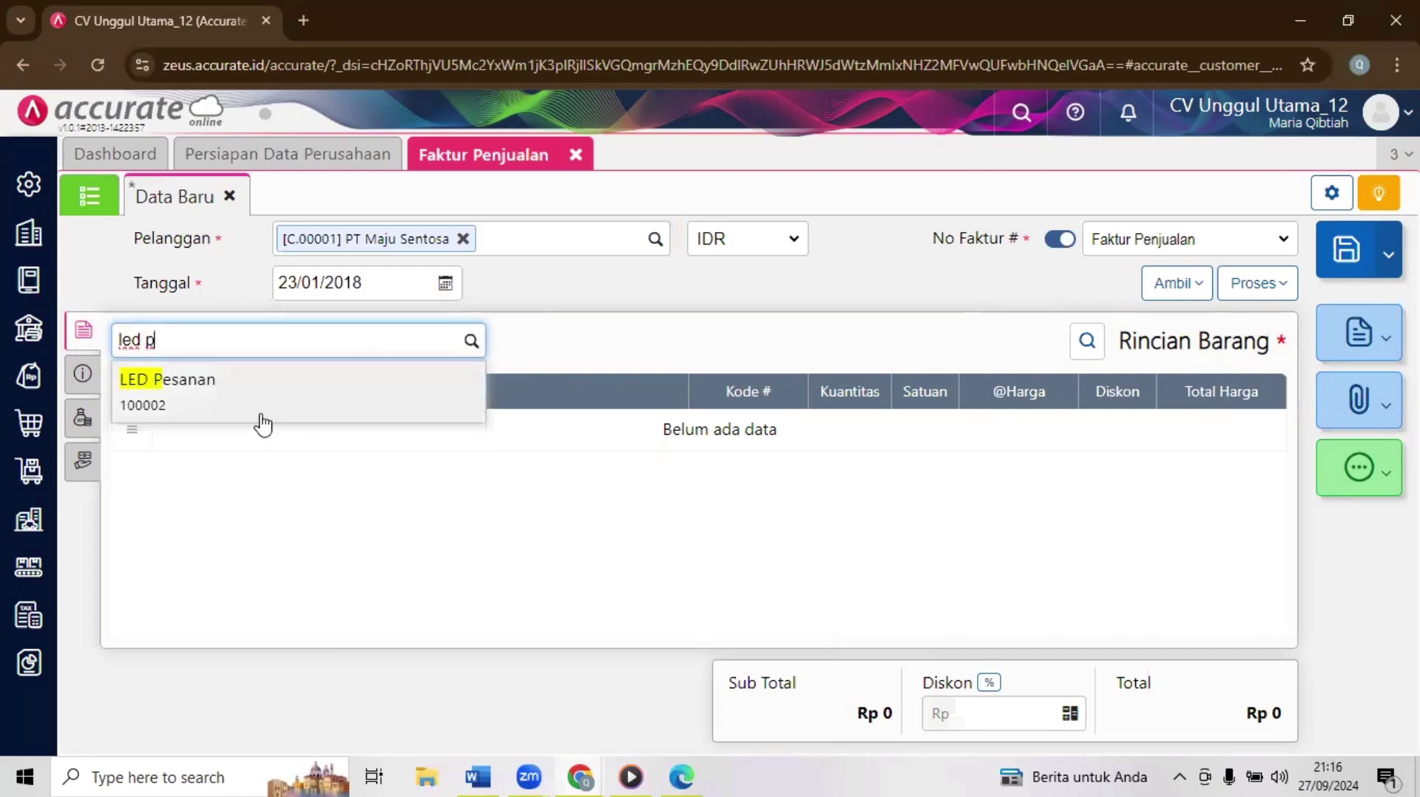
{"action": "left_click", "coordinate": [261, 416]}
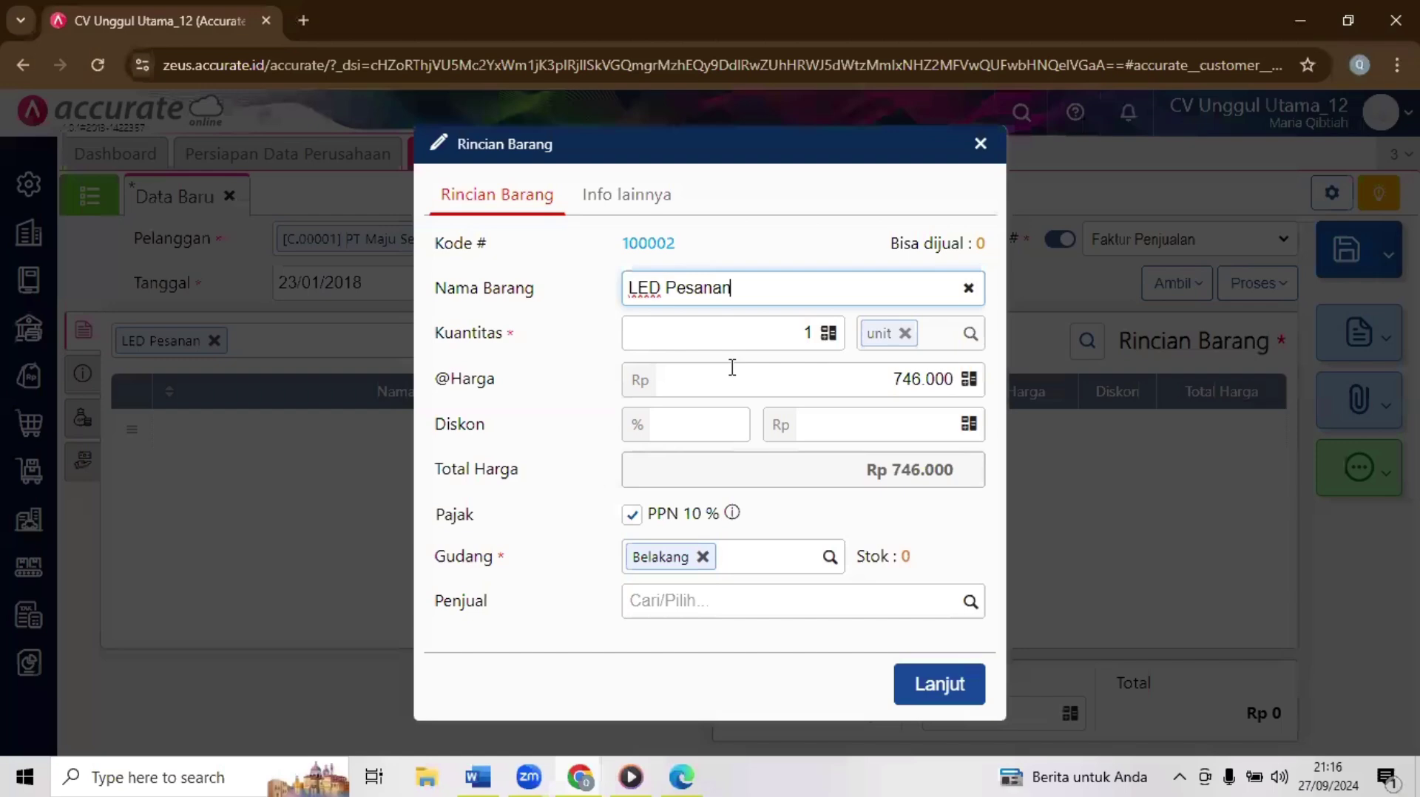
Step: Set the LED Pesanan line's Kuantitas to 10 and Gudang to Store, and add it to the invoice
{"action": "left_click", "coordinate": [816, 337]}
{"action": "type", "text": "10"}
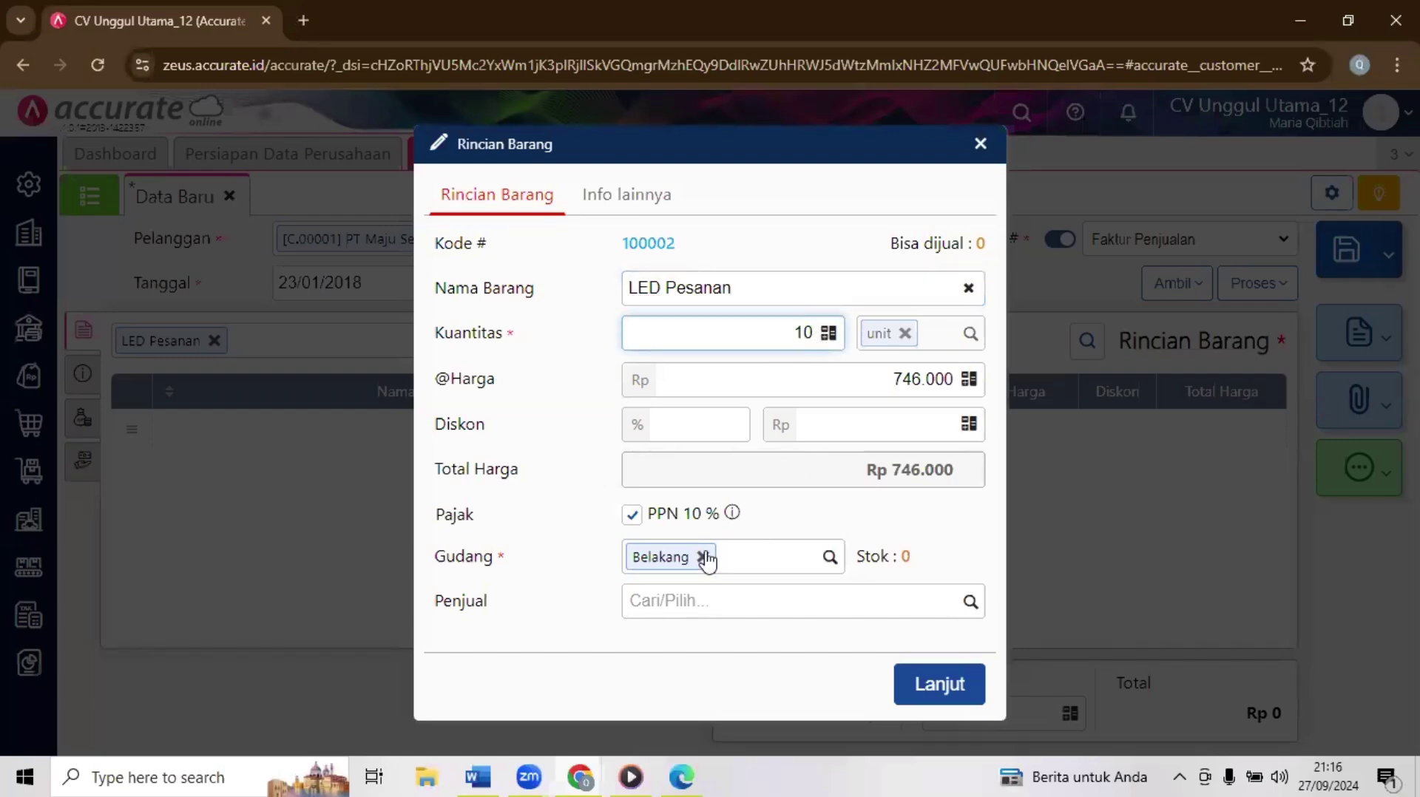
{"action": "left_click", "coordinate": [685, 563]}
{"action": "left_click", "coordinate": [682, 556]}
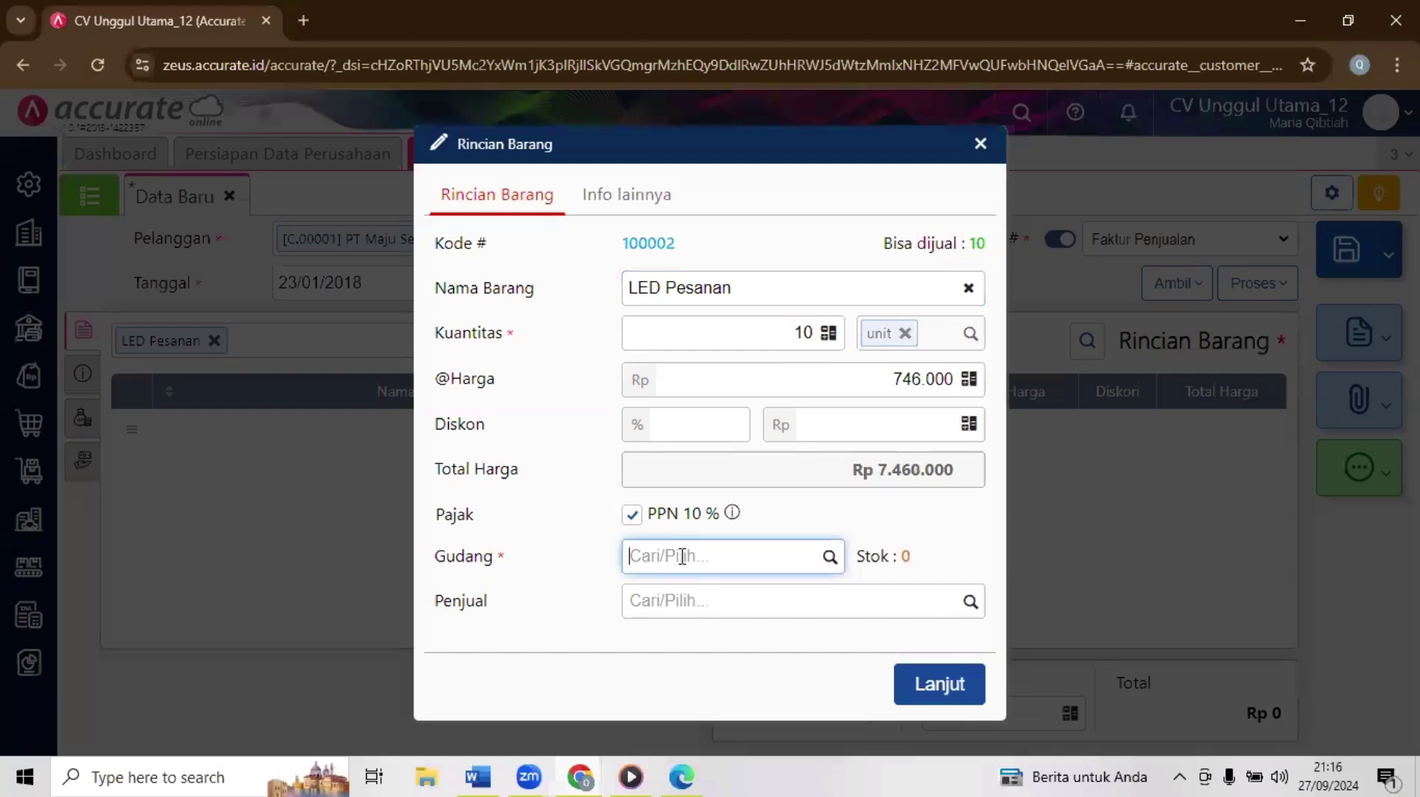
{"action": "type", "text": "store"}
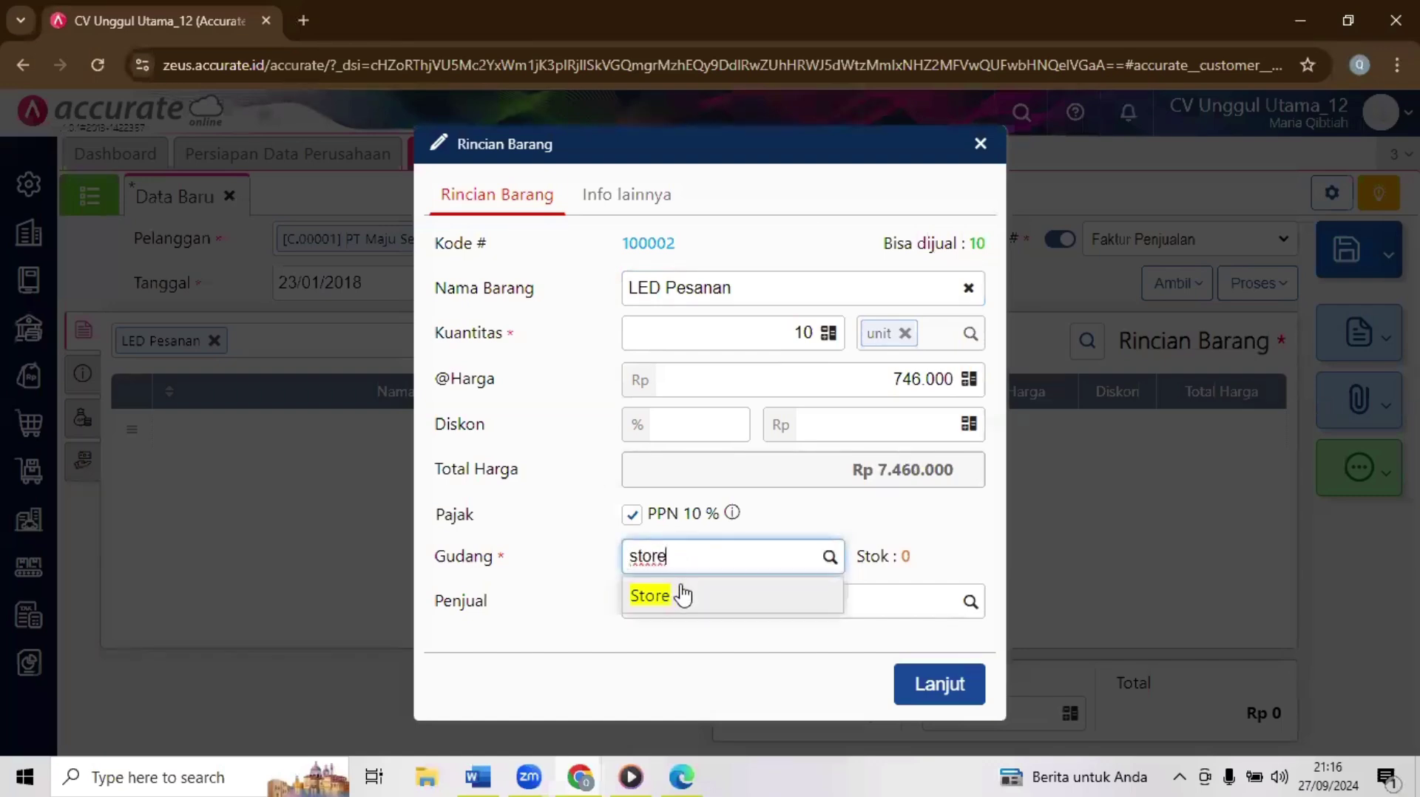
{"action": "left_click", "coordinate": [682, 595]}
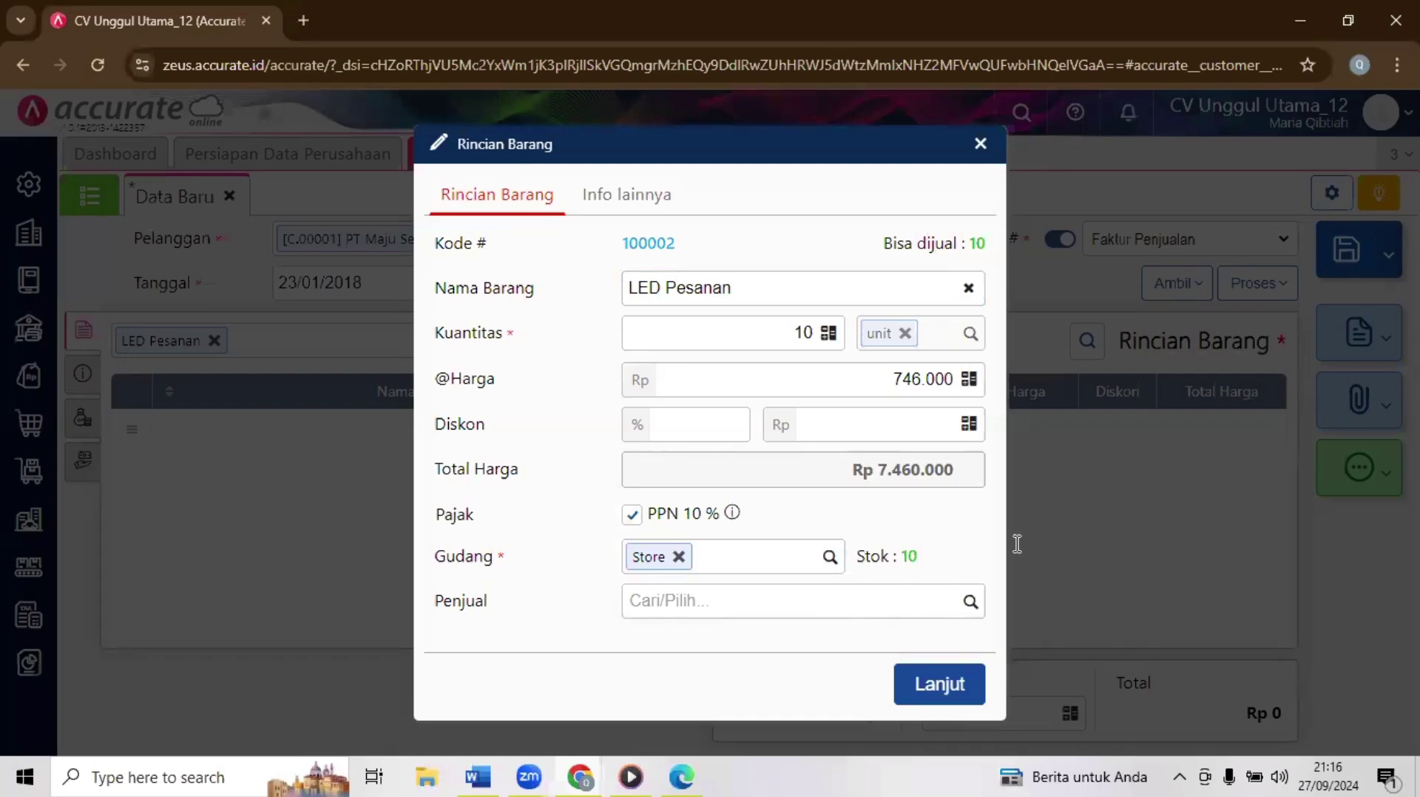
{"action": "left_click", "coordinate": [937, 678]}
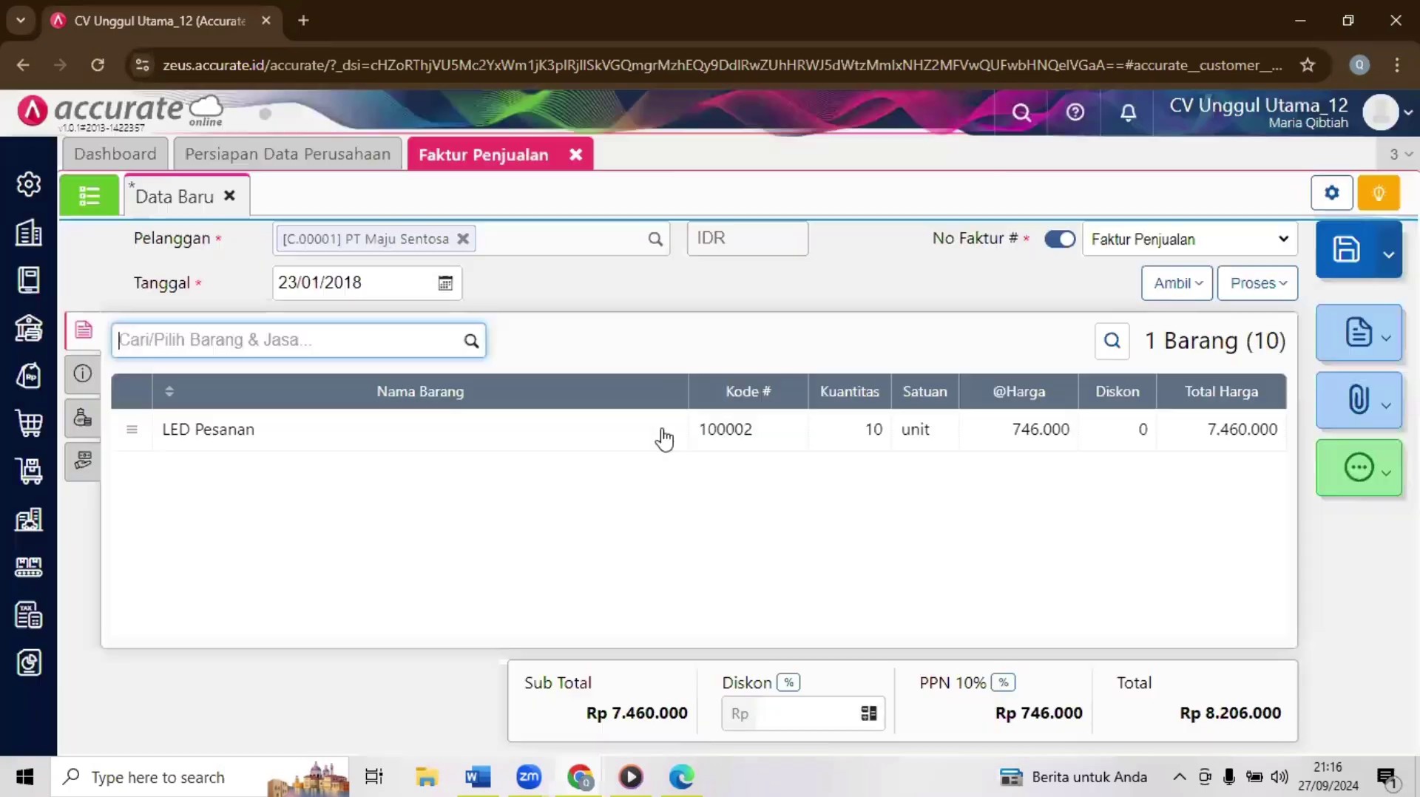
Step: Check the delivery details on the exercise page and set the invoice's Tgl Pengiriman to 23/01/2018
{"action": "left_click", "coordinate": [579, 776]}
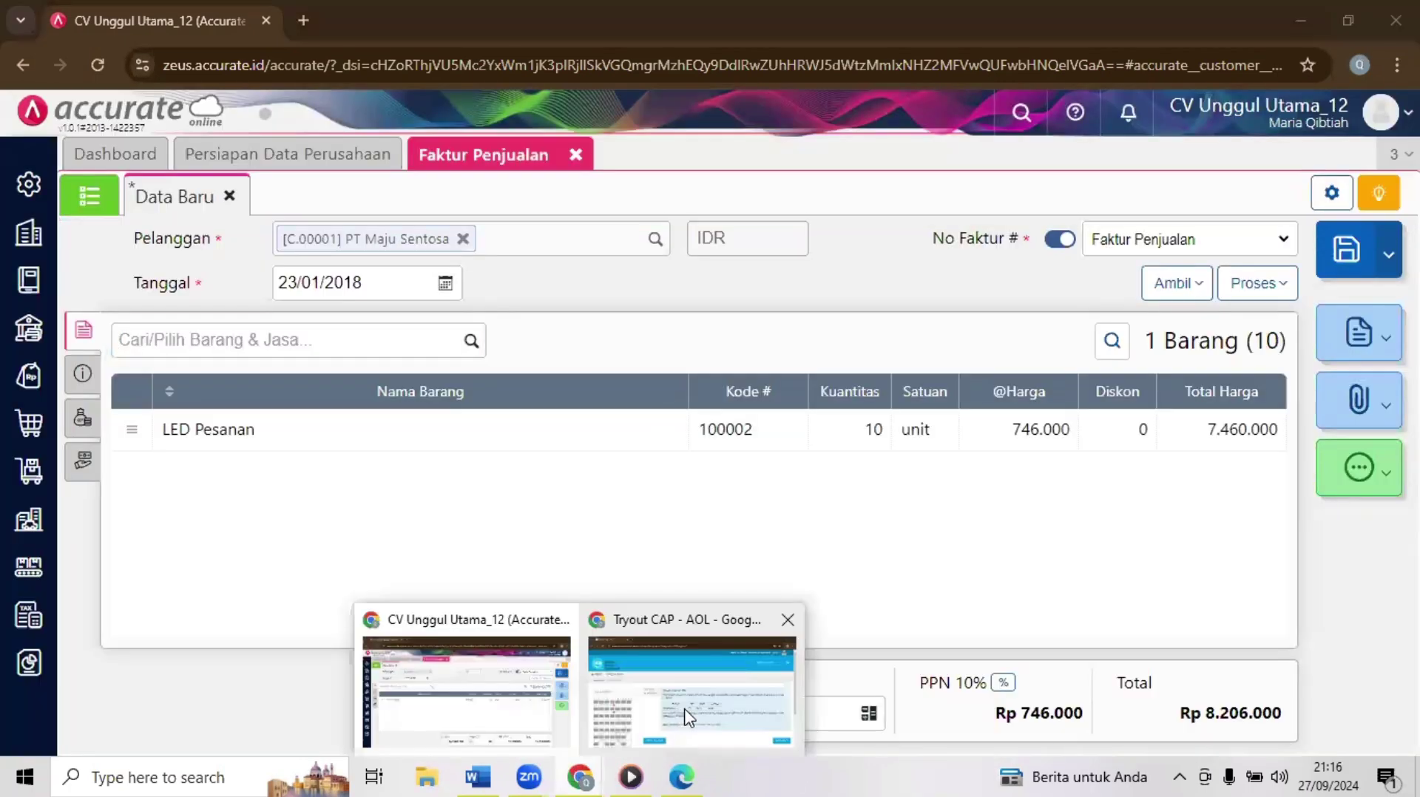
{"action": "left_click", "coordinate": [692, 710]}
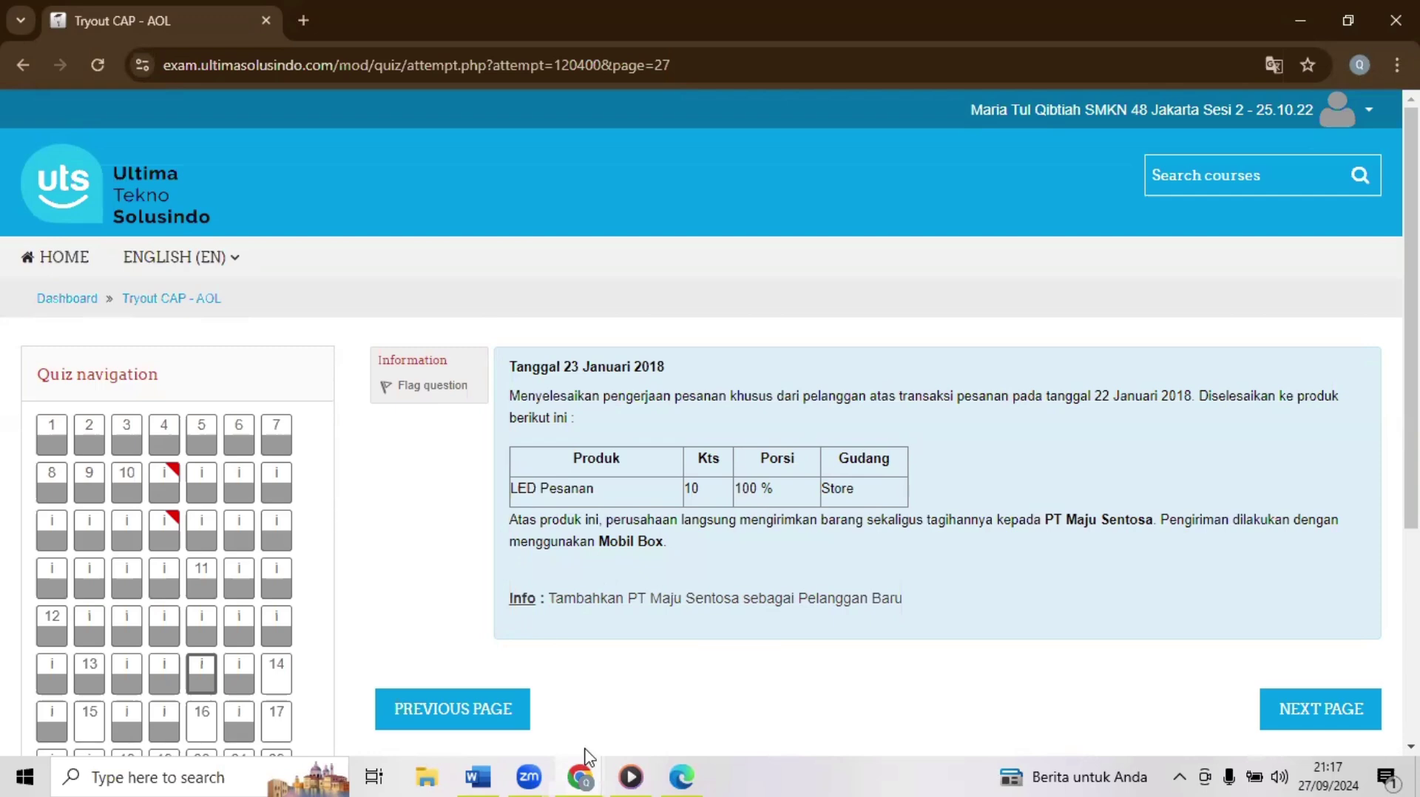
{"action": "left_click", "coordinate": [580, 777]}
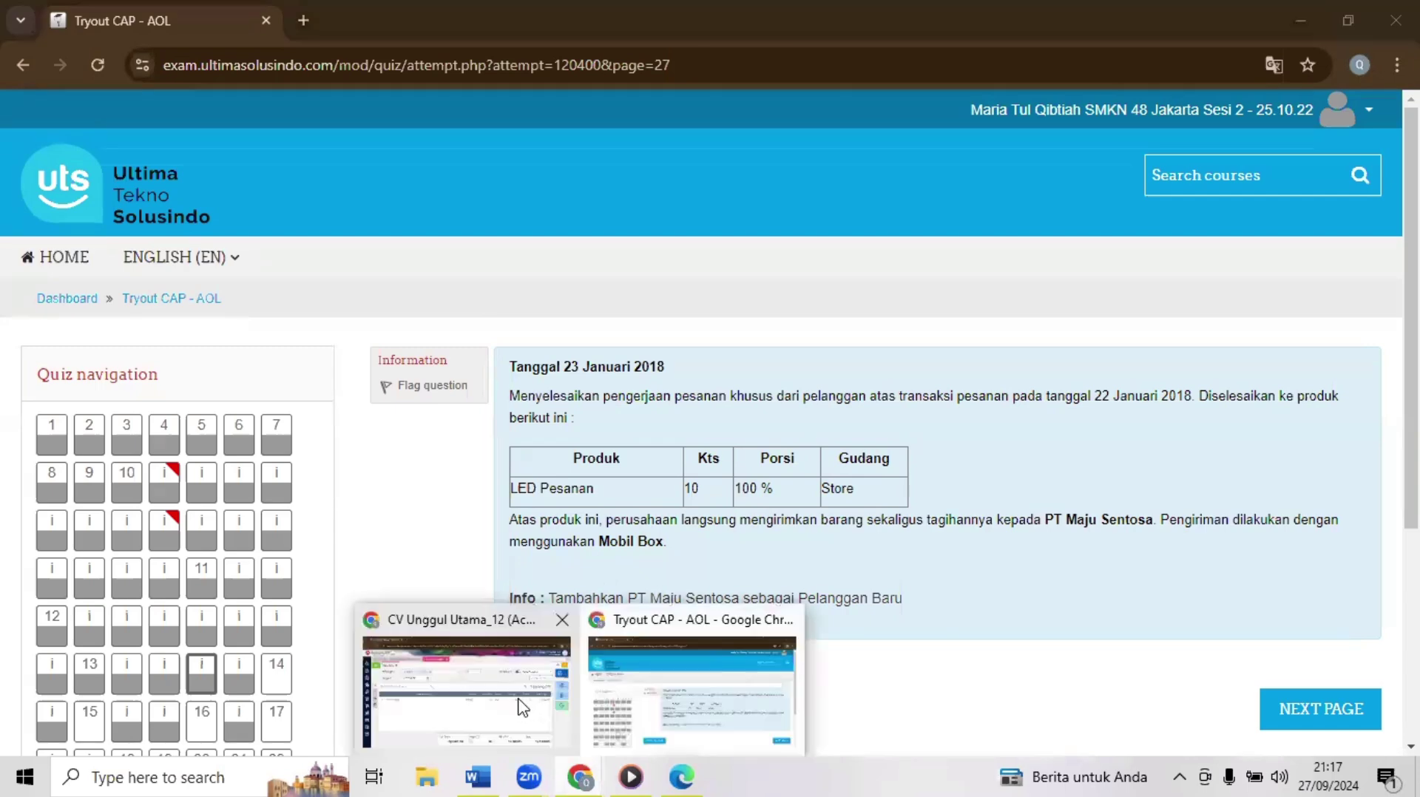
{"action": "left_click", "coordinate": [523, 708]}
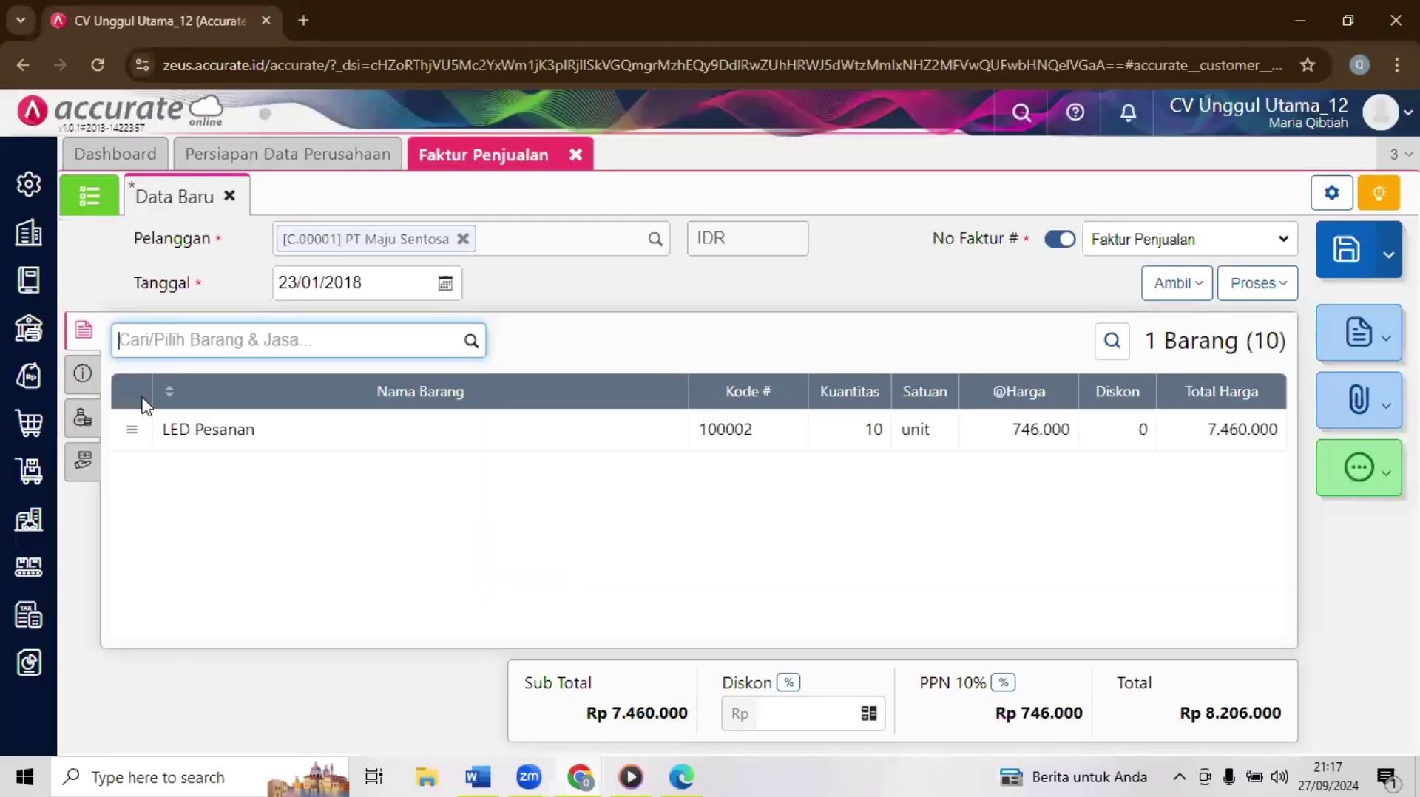
{"action": "left_click", "coordinate": [82, 377]}
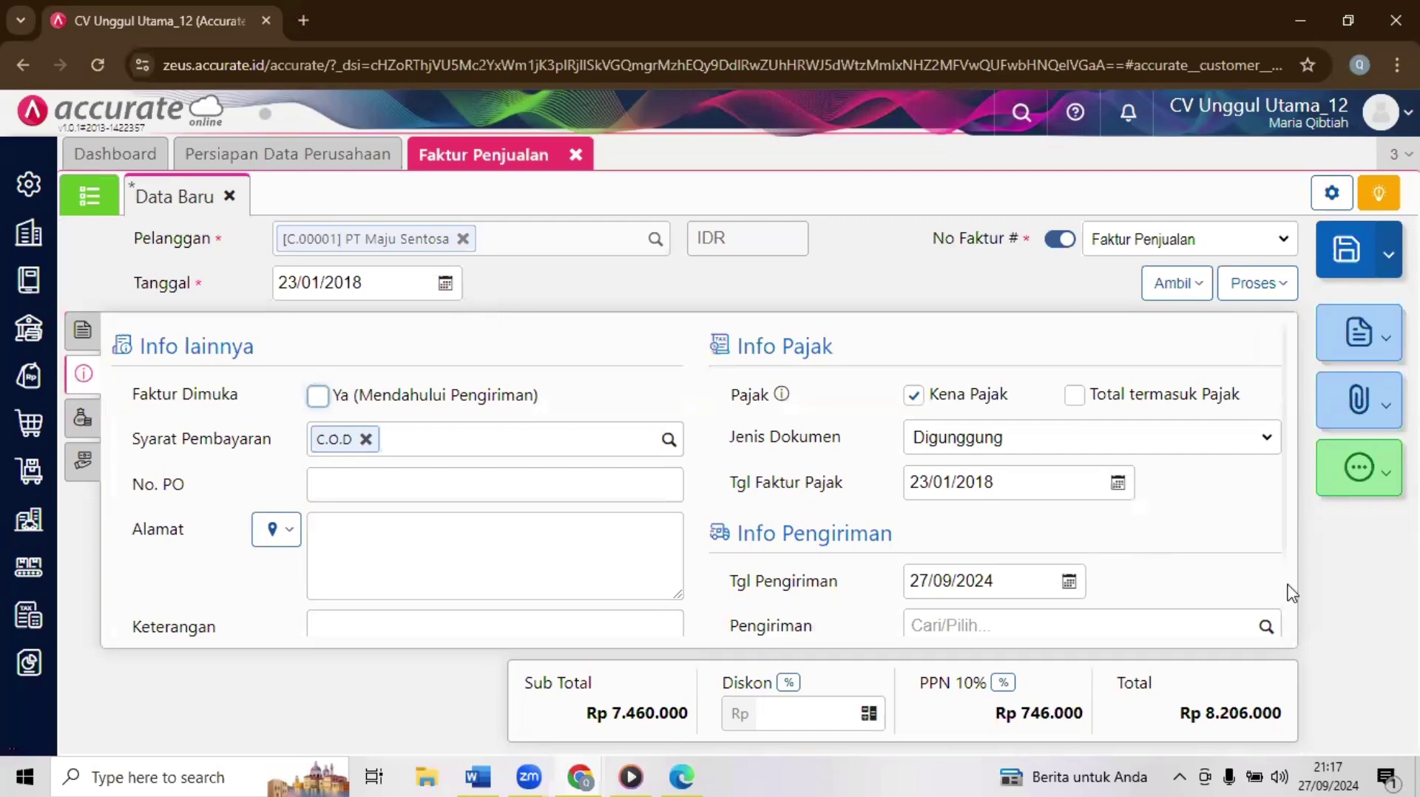
{"action": "scroll", "coordinate": [1290, 592], "scroll_direction": "down", "scroll_amount": 2}
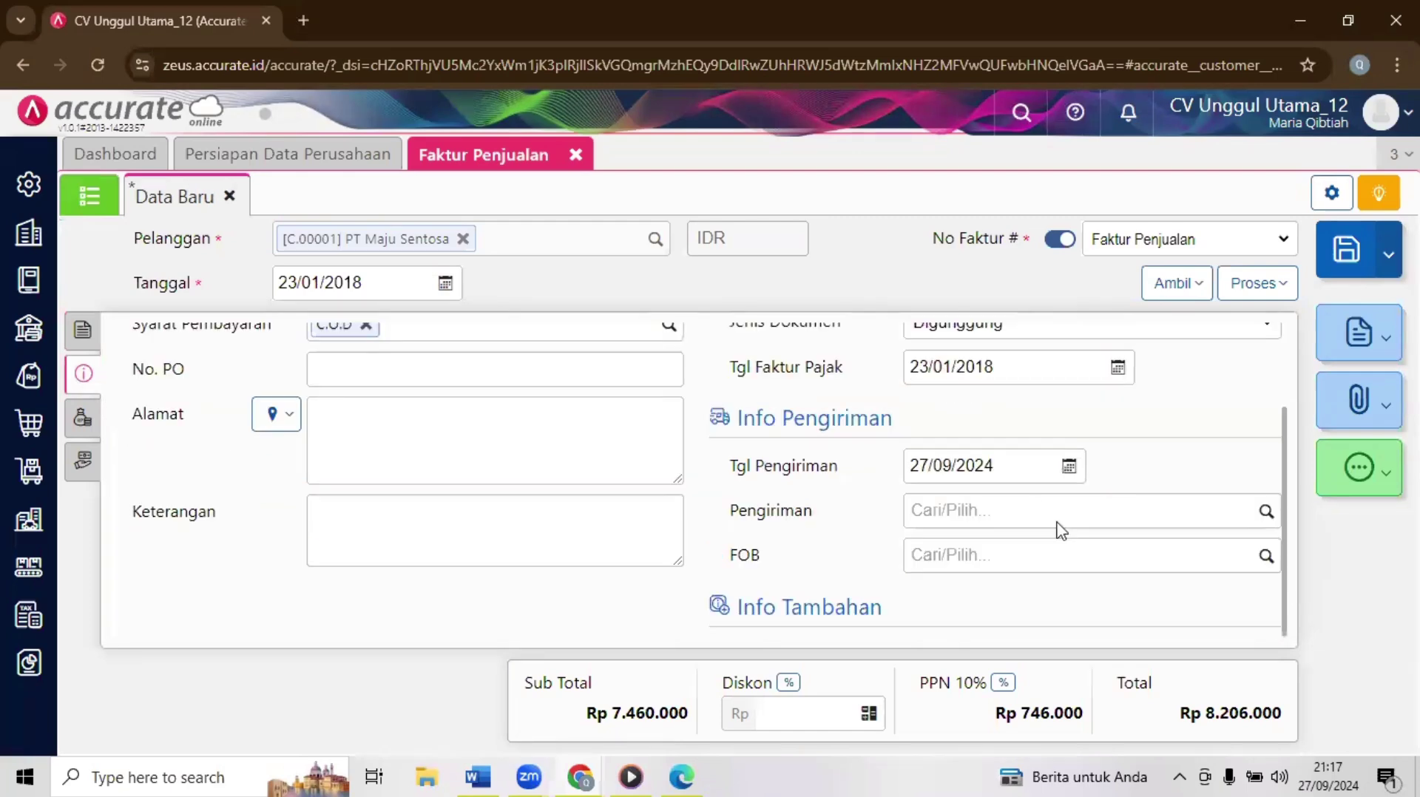
{"action": "left_click", "coordinate": [1017, 471]}
{"action": "type", "text": "23/01/"}
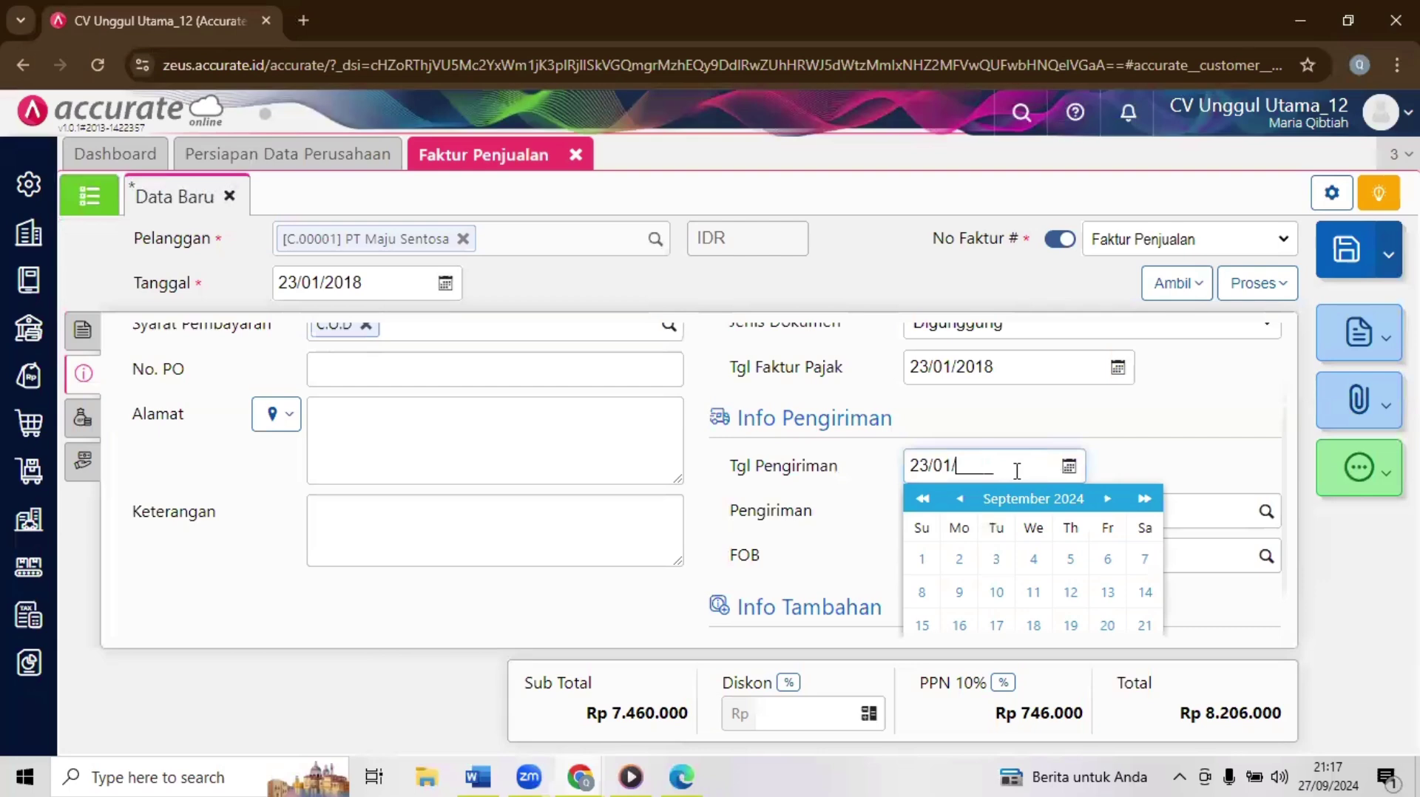
{"action": "type", "text": "2018"}
Step: Choose mobil box as the invoice's Pengiriman method and save the sales invoice
{"action": "left_click", "coordinate": [932, 510]}
{"action": "left_click", "coordinate": [931, 510]}
{"action": "type", "text": "m"}
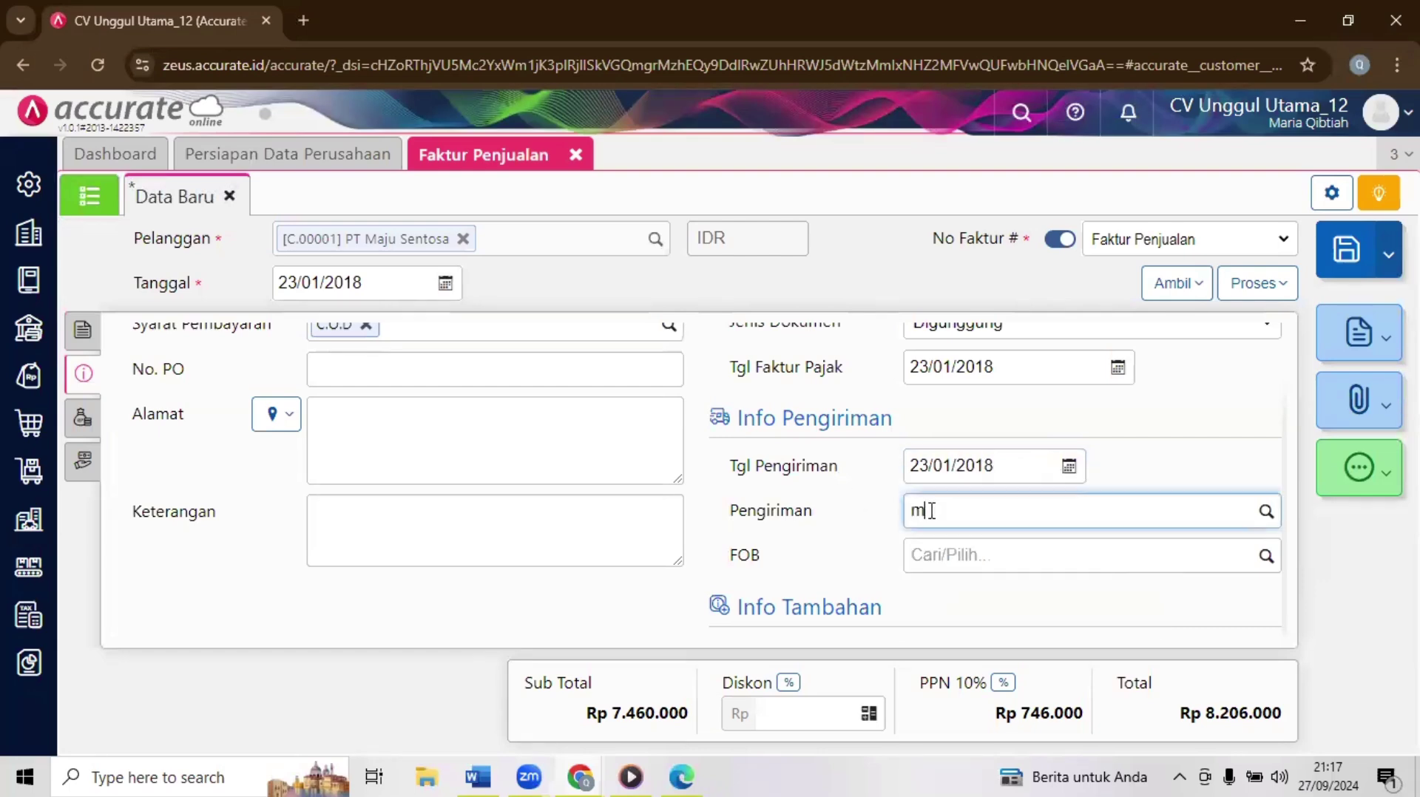
{"action": "type", "text": "o"}
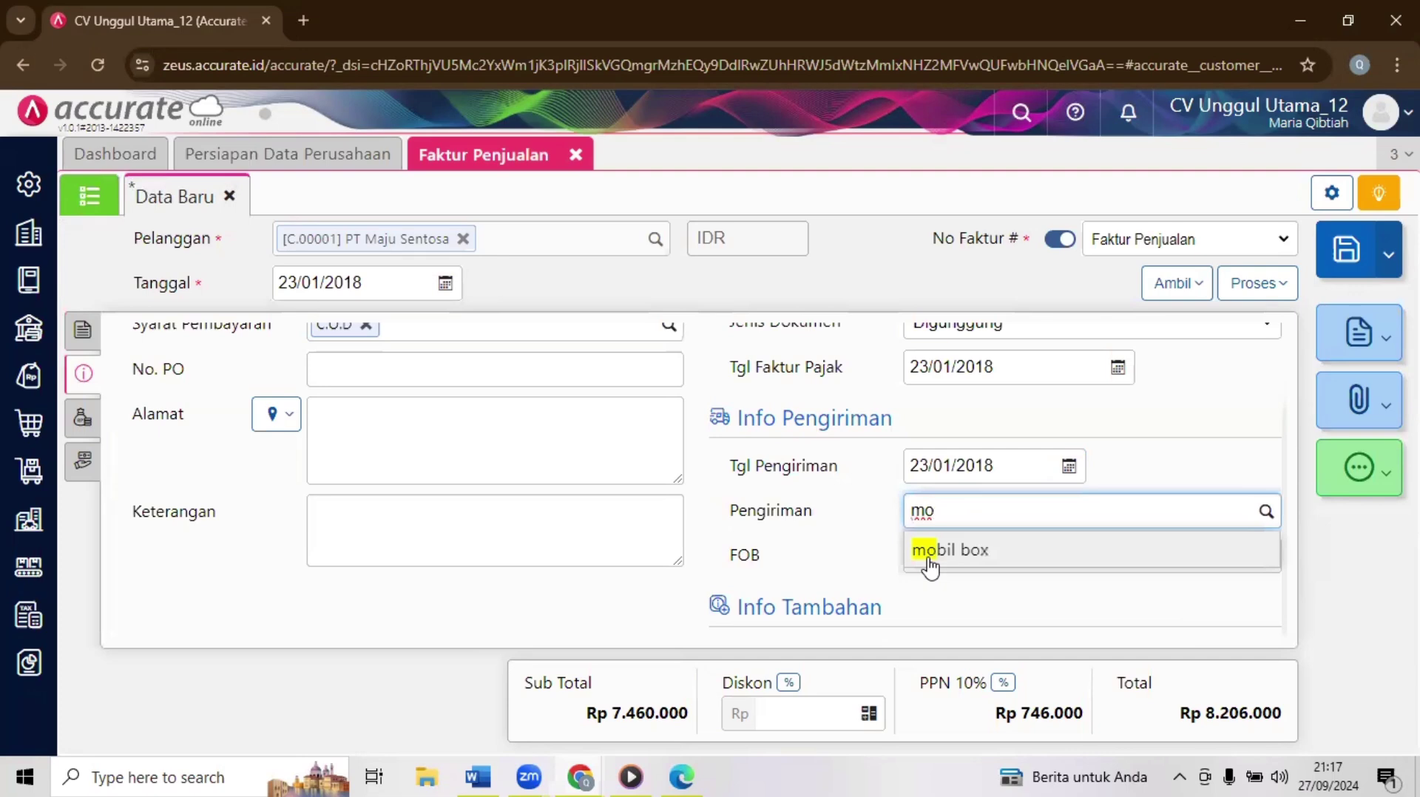
{"action": "left_click", "coordinate": [929, 562]}
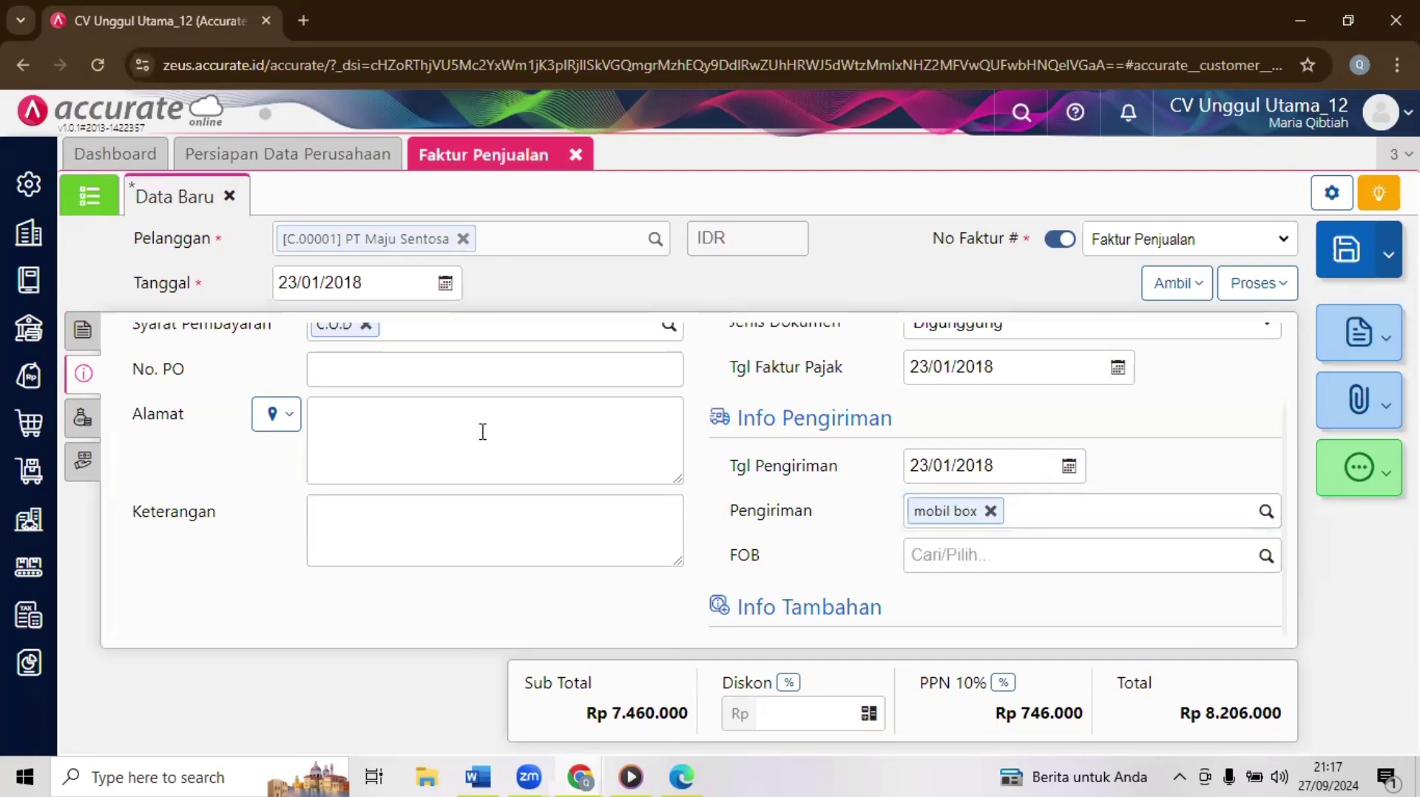
{"action": "left_click", "coordinate": [1345, 255]}
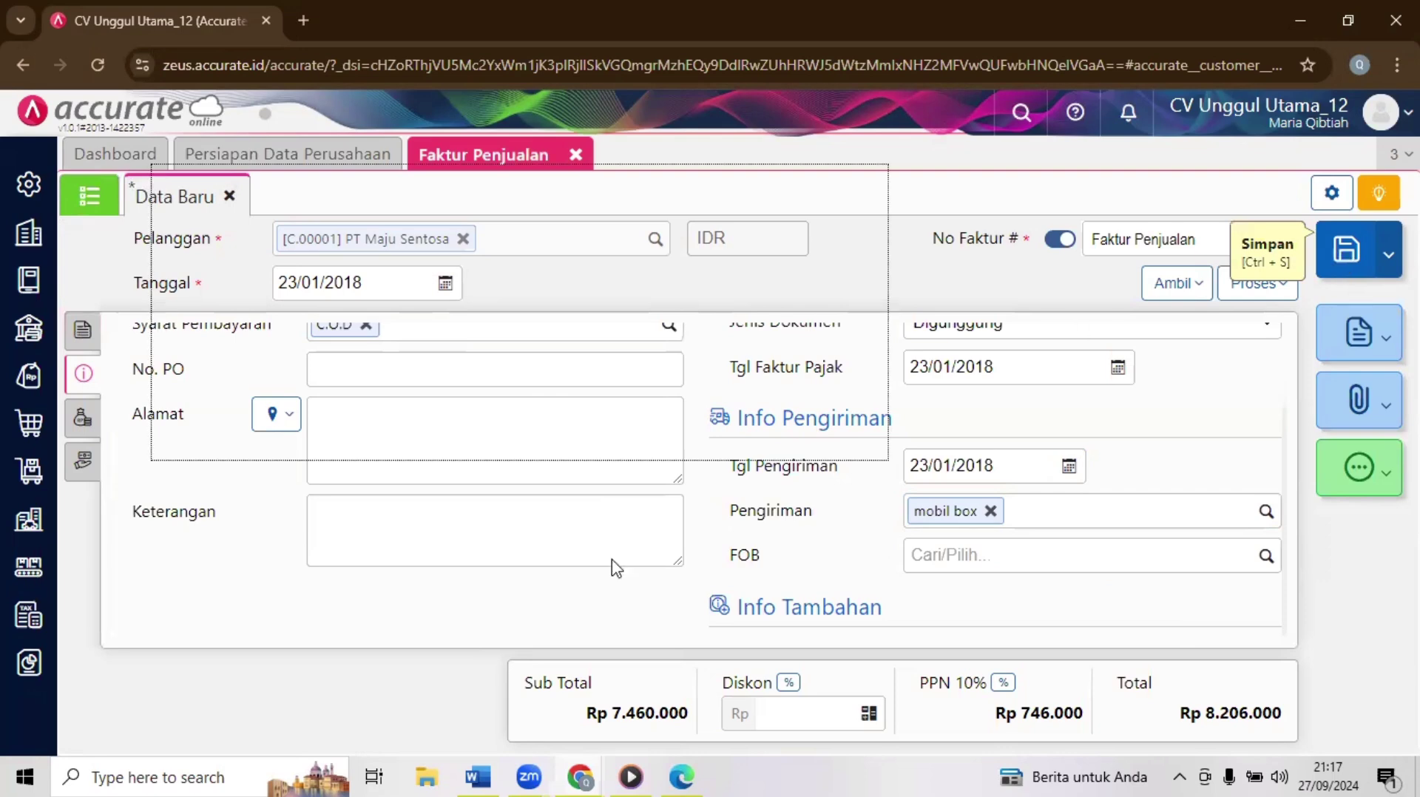
Step: Switch to the Tryout CAP exercise and advance to the page following the 23 Januari 2018 transaction
{"action": "left_click", "coordinate": [586, 775]}
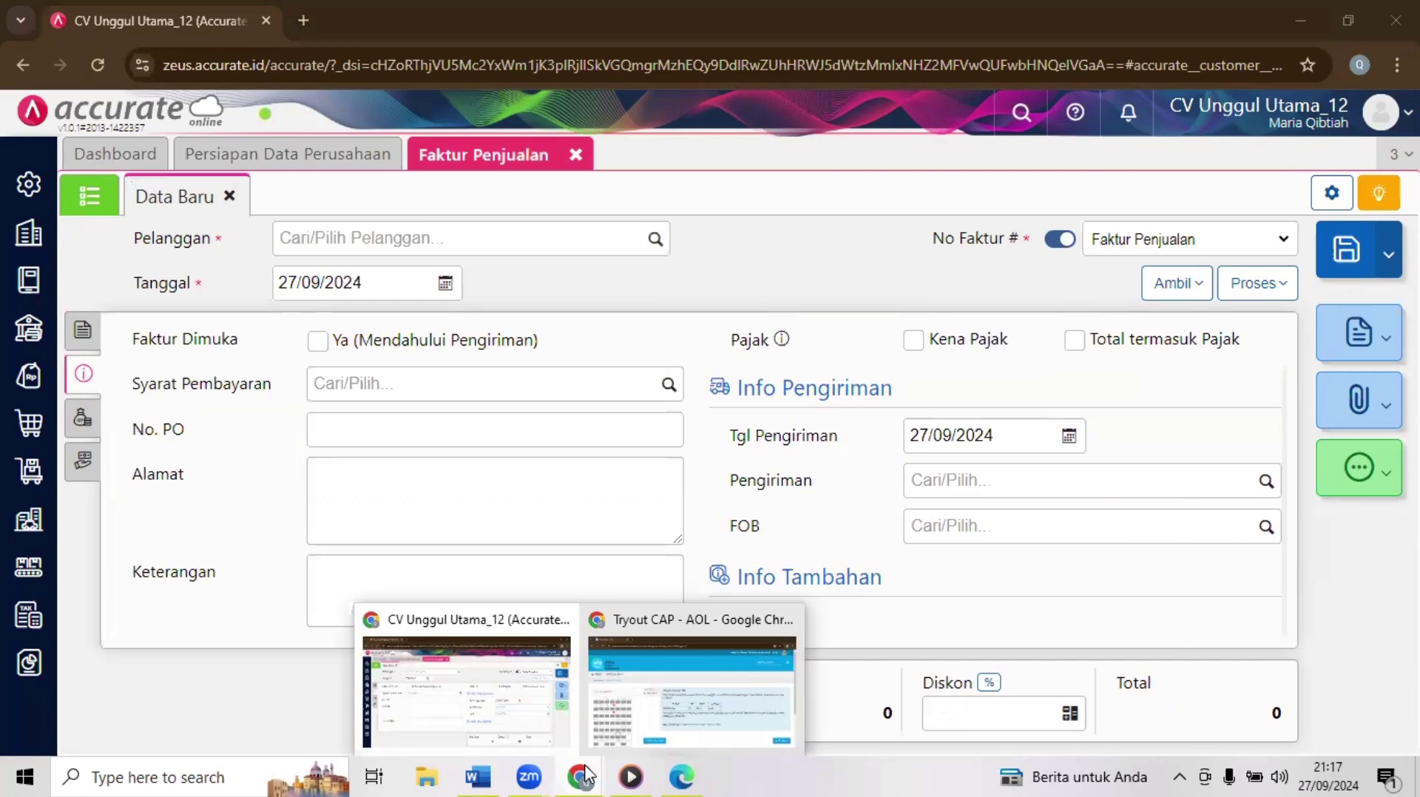
{"action": "left_click", "coordinate": [697, 716]}
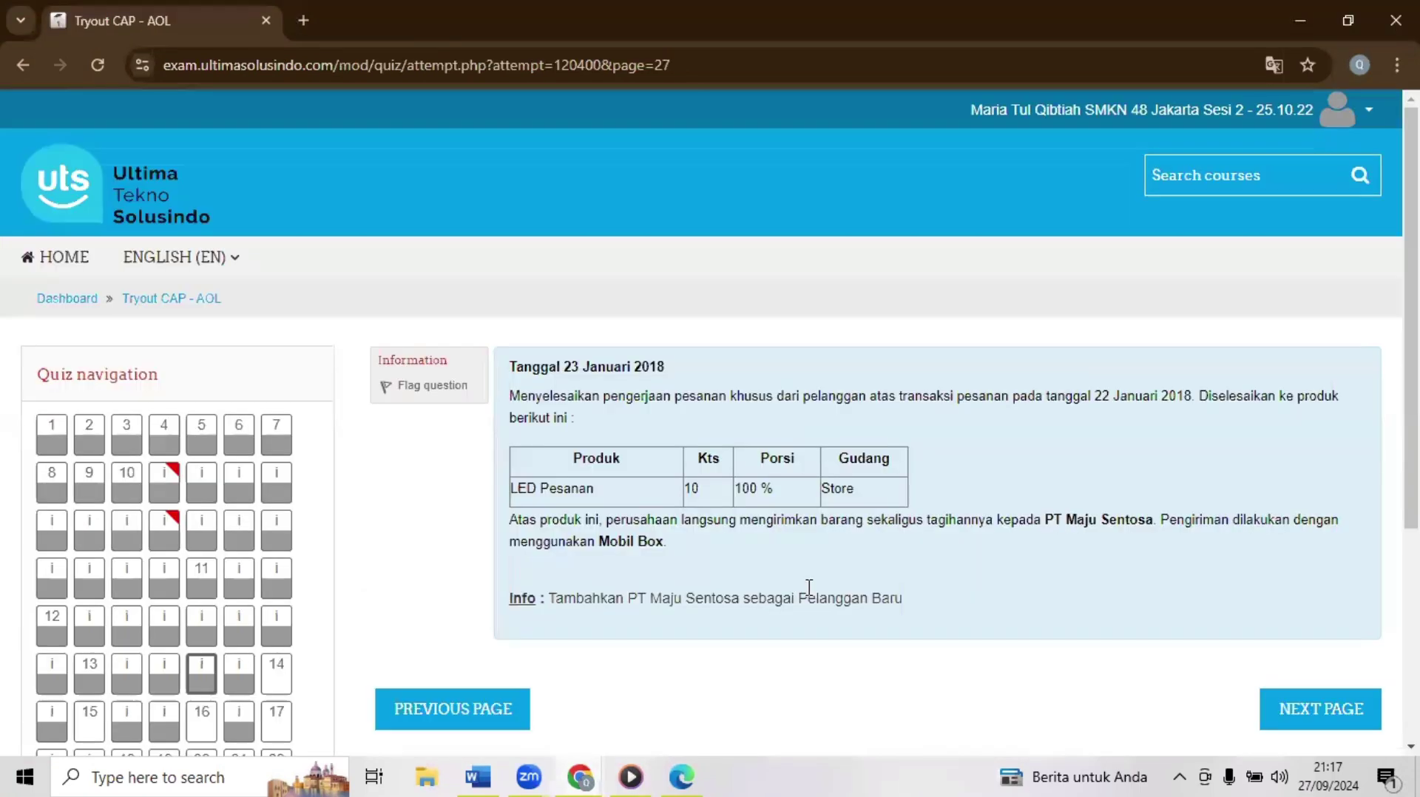
{"action": "left_click", "coordinate": [1346, 712]}
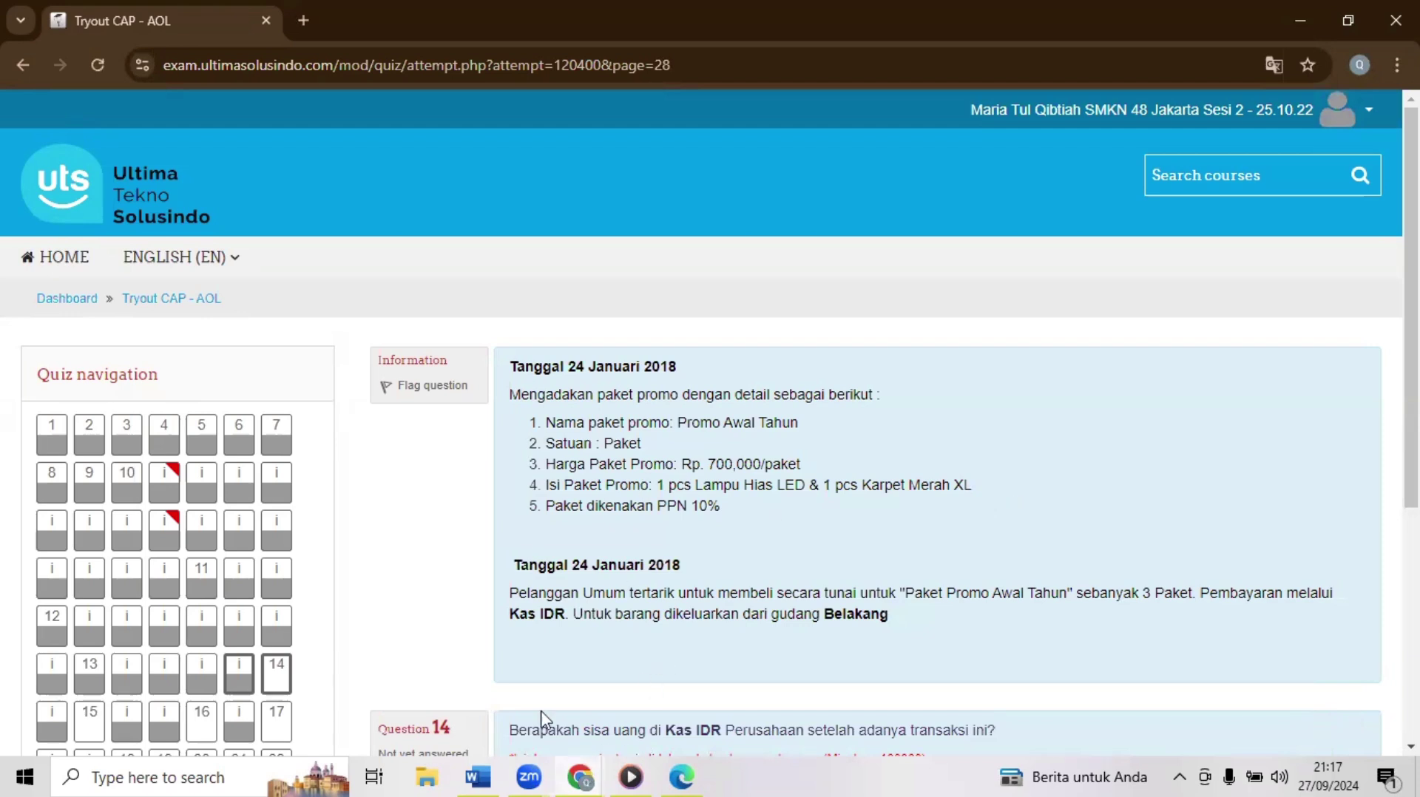
Step: Switch back to Accurate Online and start a new Barang & Jasa record under Persediaan
{"action": "mouse_move", "coordinate": [580, 777]}
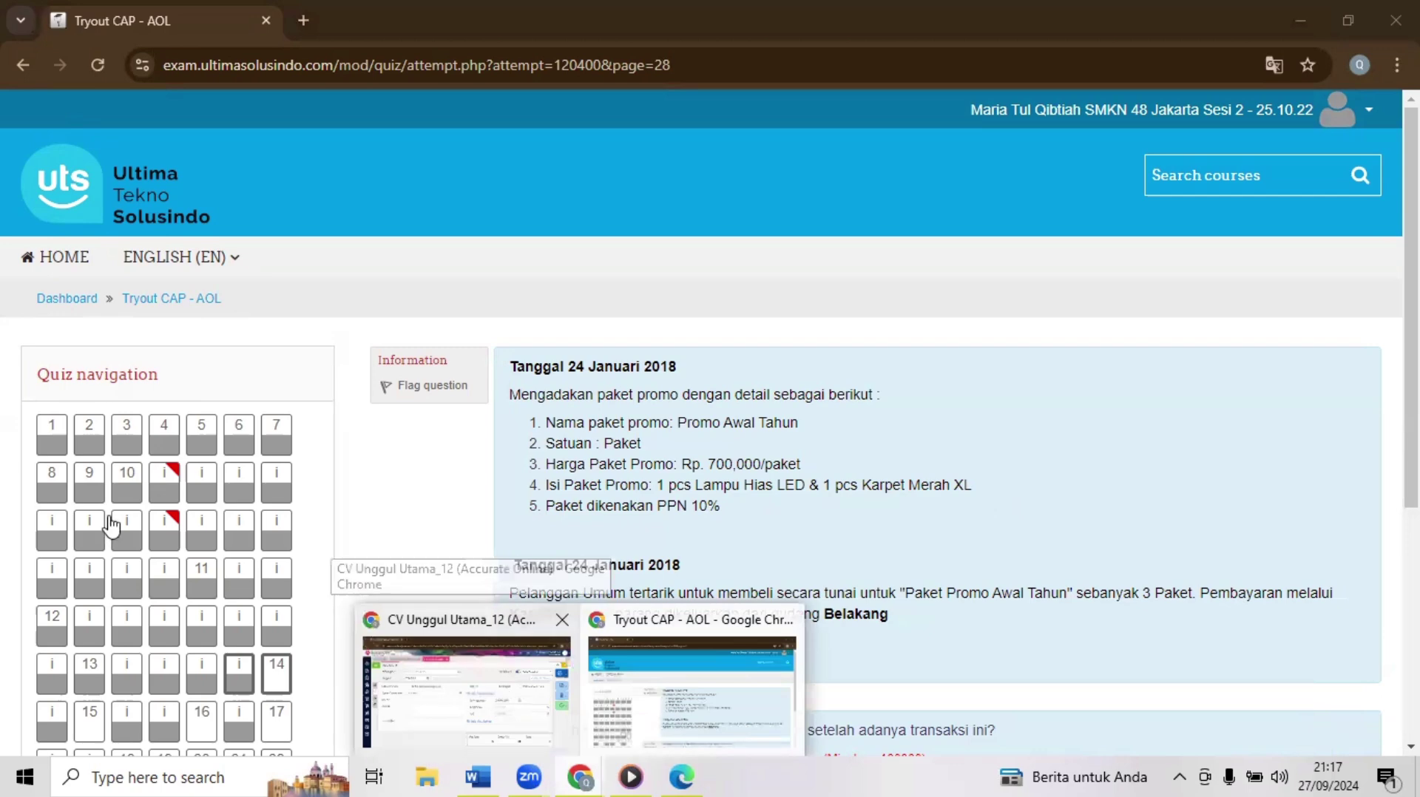
{"action": "left_click", "coordinate": [494, 696]}
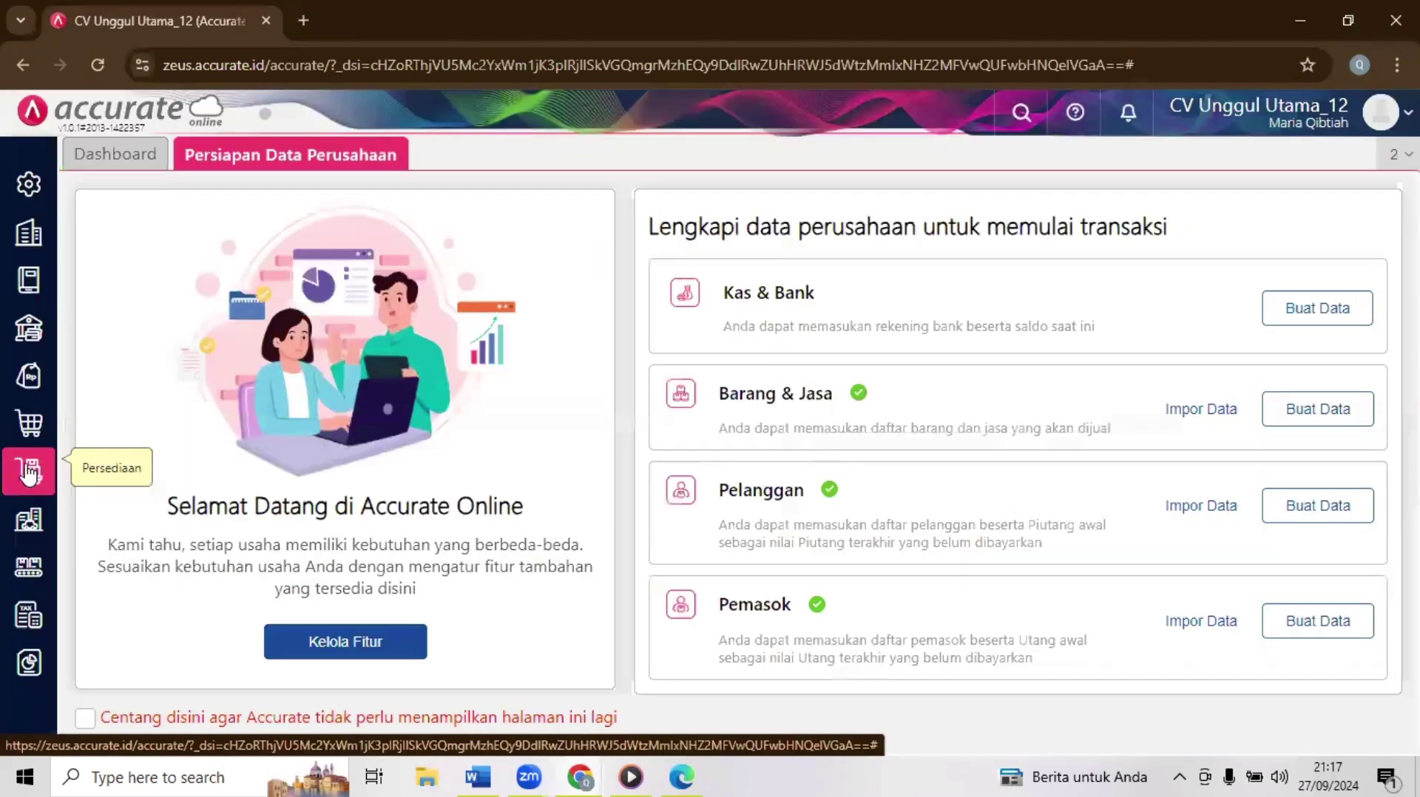
{"action": "left_click", "coordinate": [28, 472]}
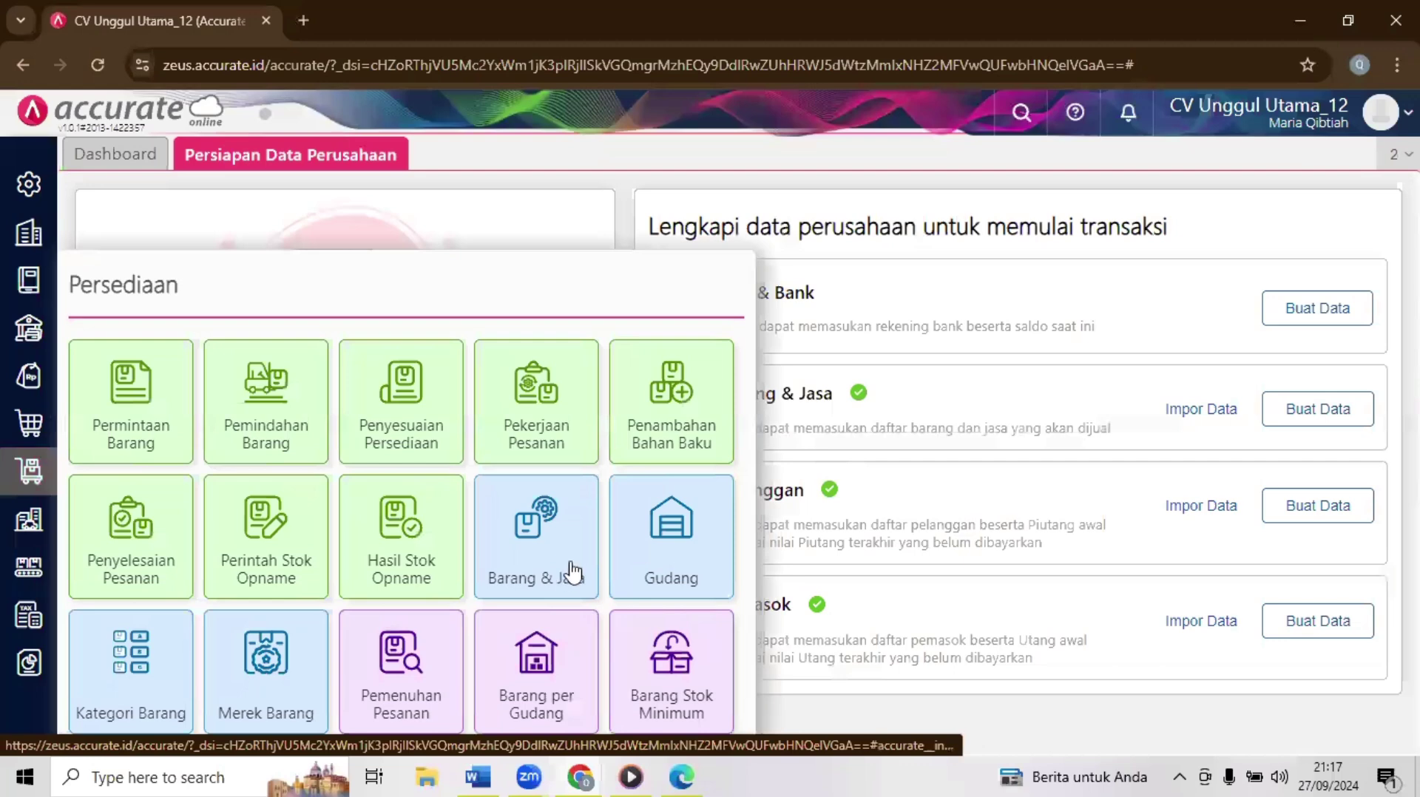
{"action": "left_click", "coordinate": [570, 563]}
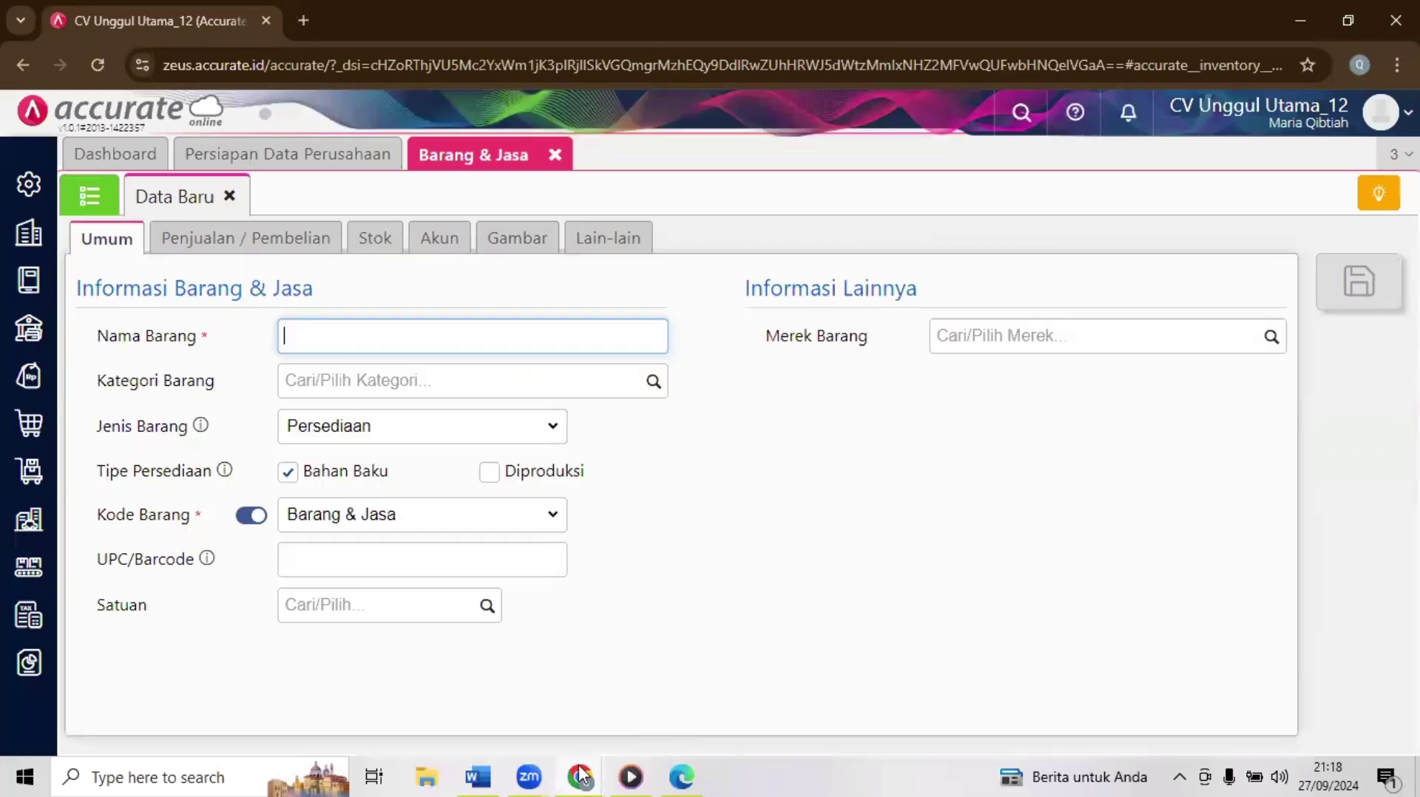
Step: Copy the promo package name from the exercise page and enter Promo Awal Tahun as the Nama Barang
{"action": "mouse_move", "coordinate": [580, 775]}
{"action": "left_click", "coordinate": [684, 685]}
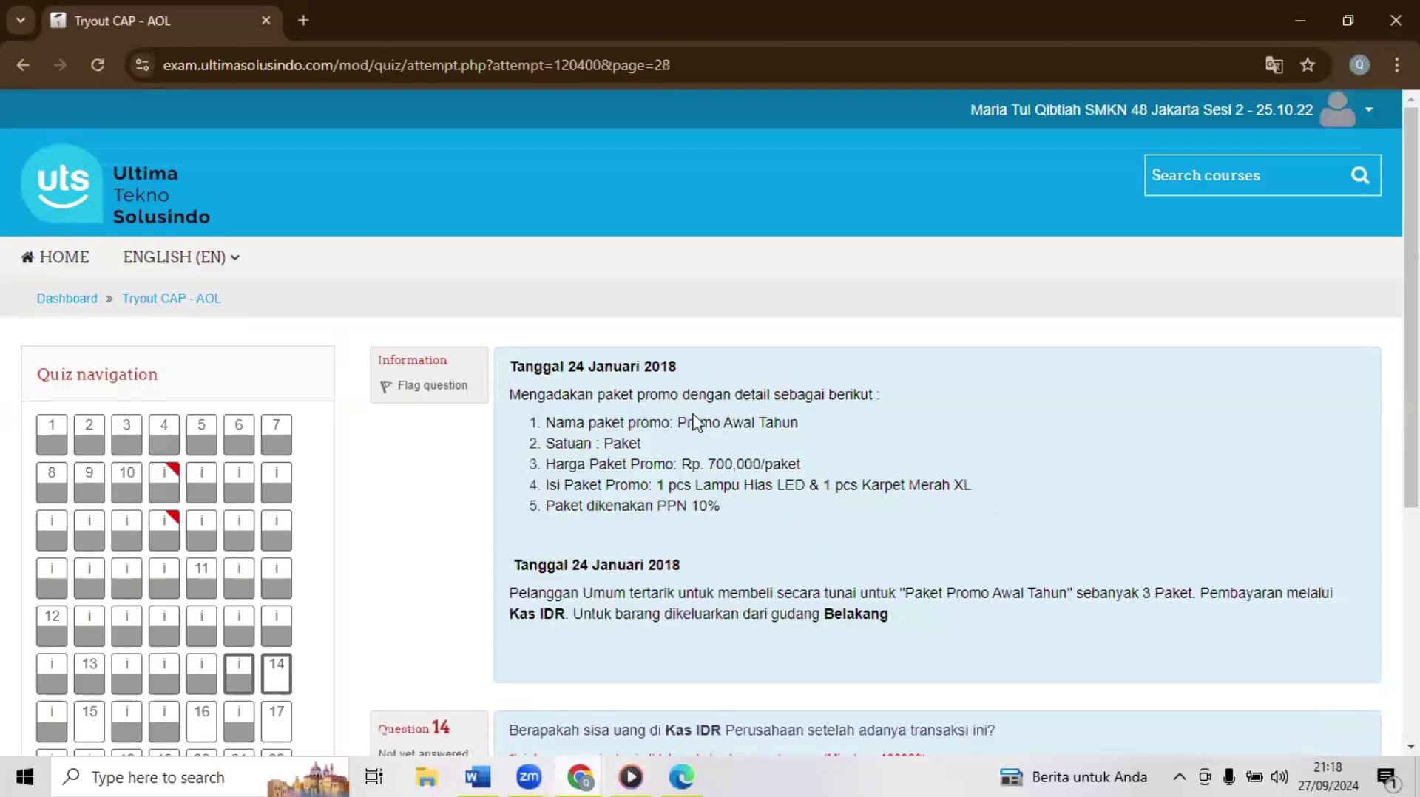
{"action": "left_click_drag", "start_coordinate": [678, 423], "coordinate": [812, 437]}
{"action": "key", "text": "ctrl+c"}
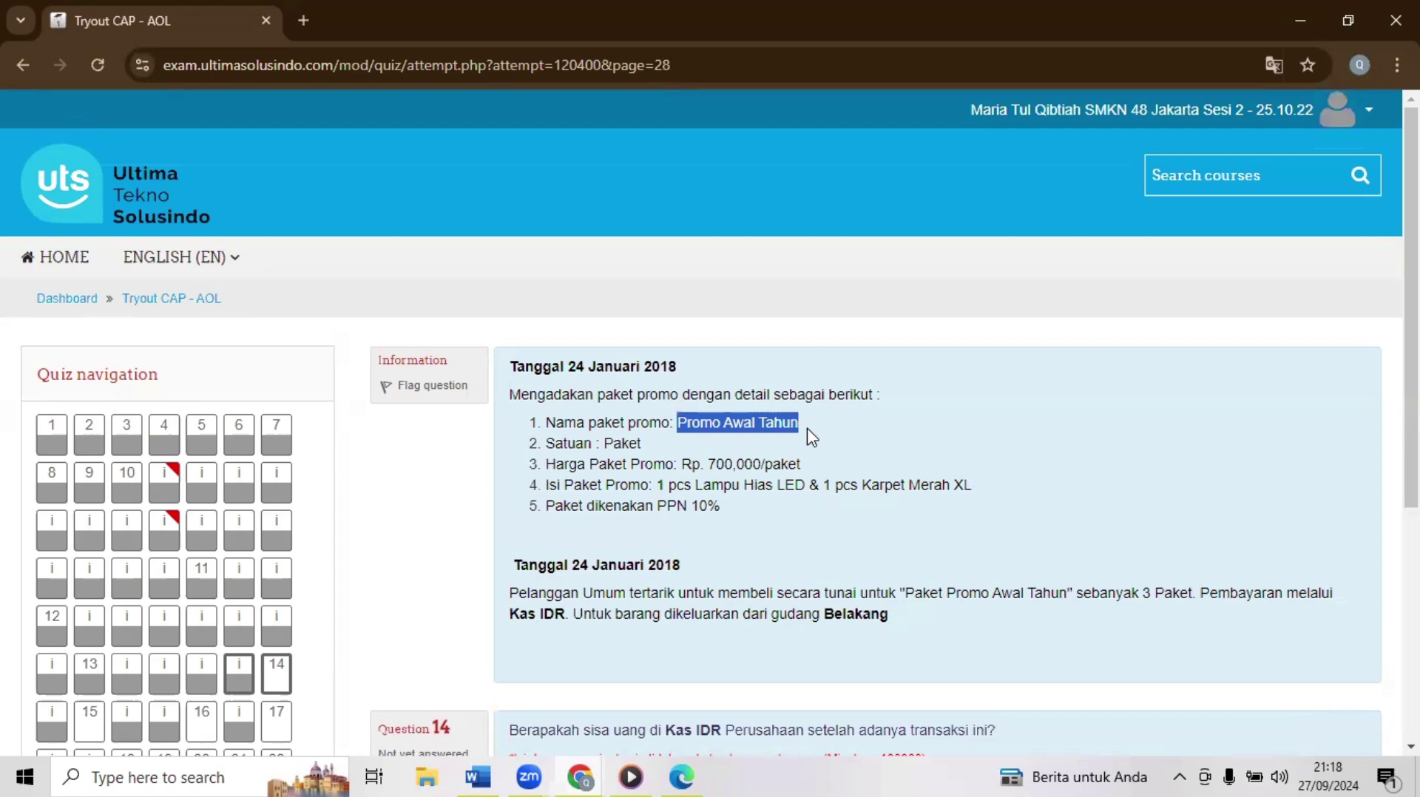
{"action": "left_click", "coordinate": [580, 775]}
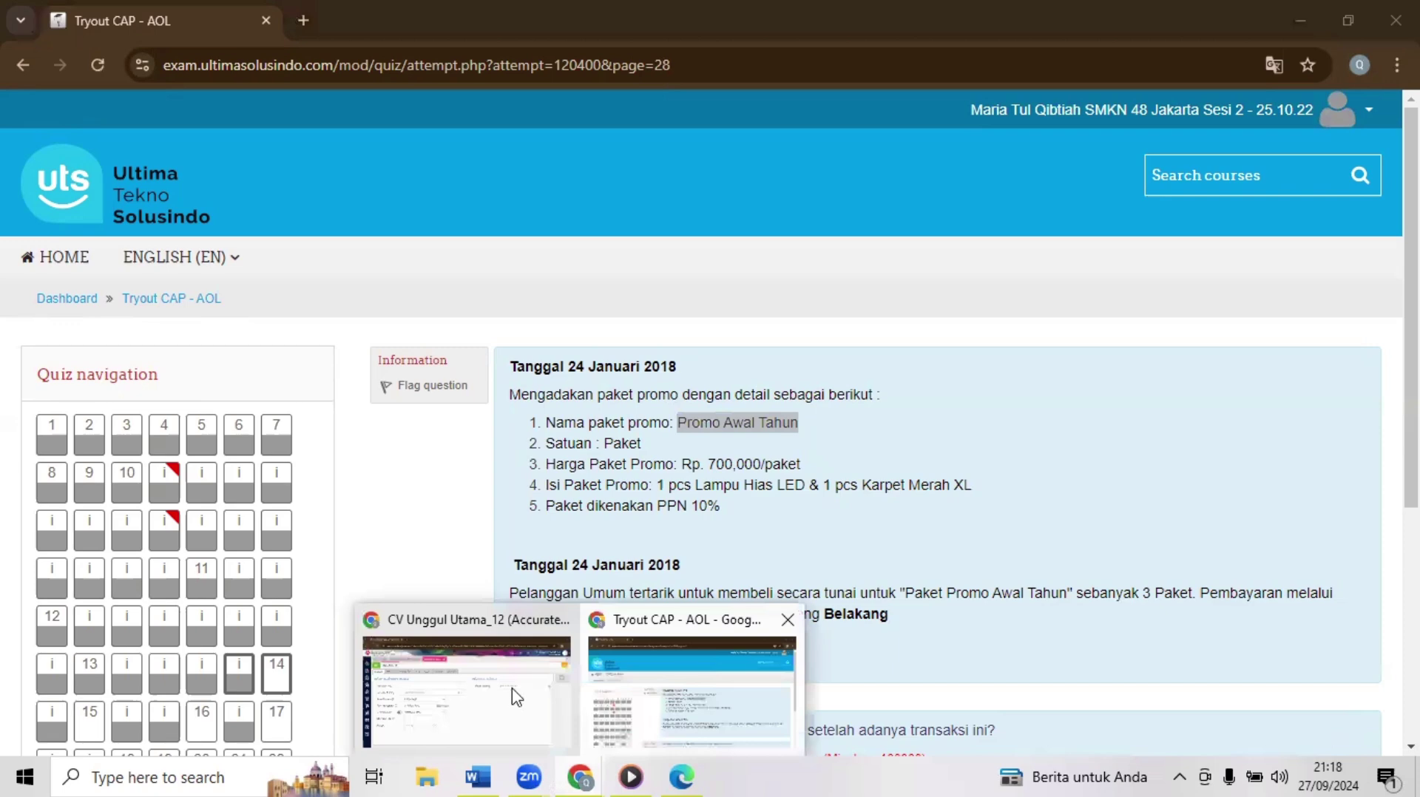
{"action": "left_click", "coordinate": [516, 698]}
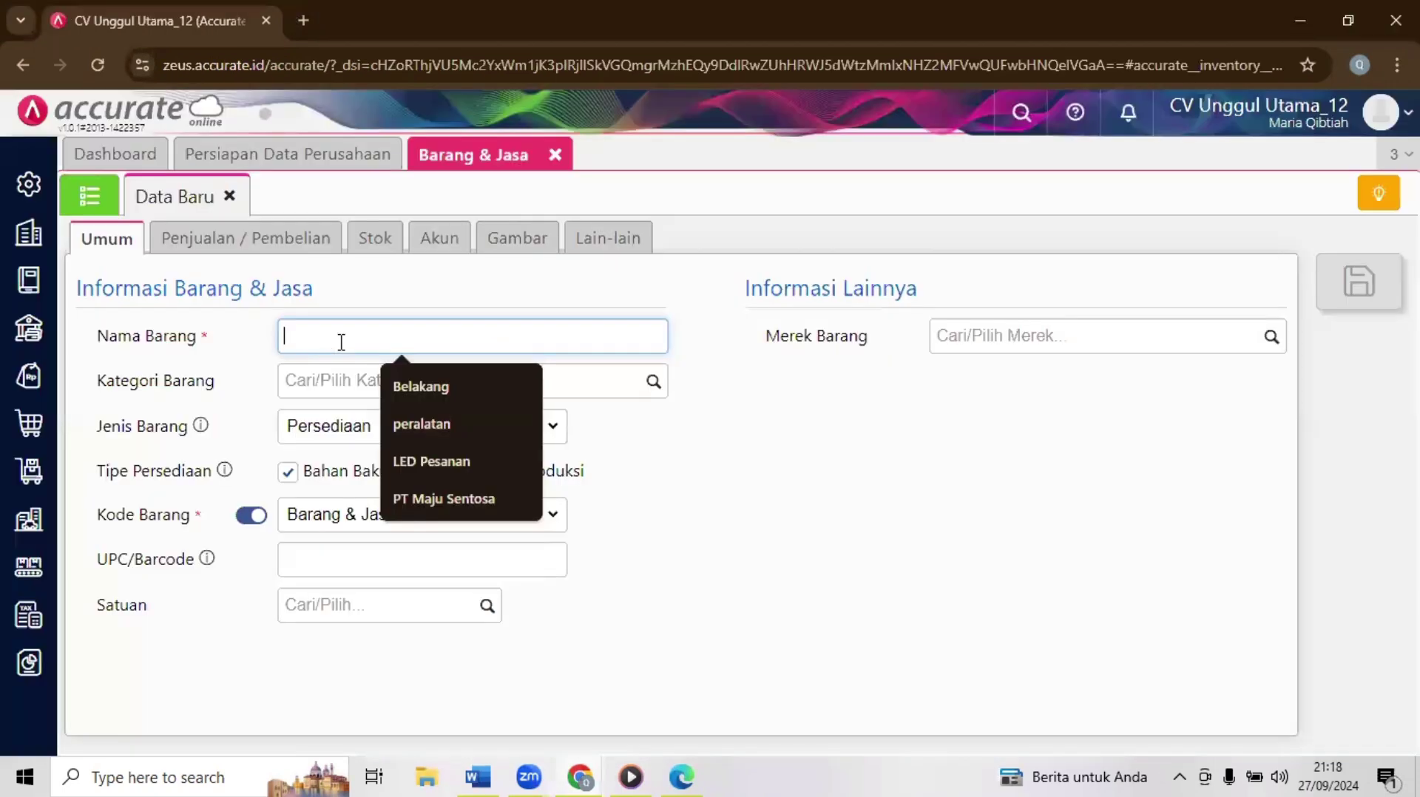
{"action": "key", "text": "ctrl+v"}
Step: Set the Promo Awal Tahun item's Kategori Barang to Umum
{"action": "left_click", "coordinate": [350, 377]}
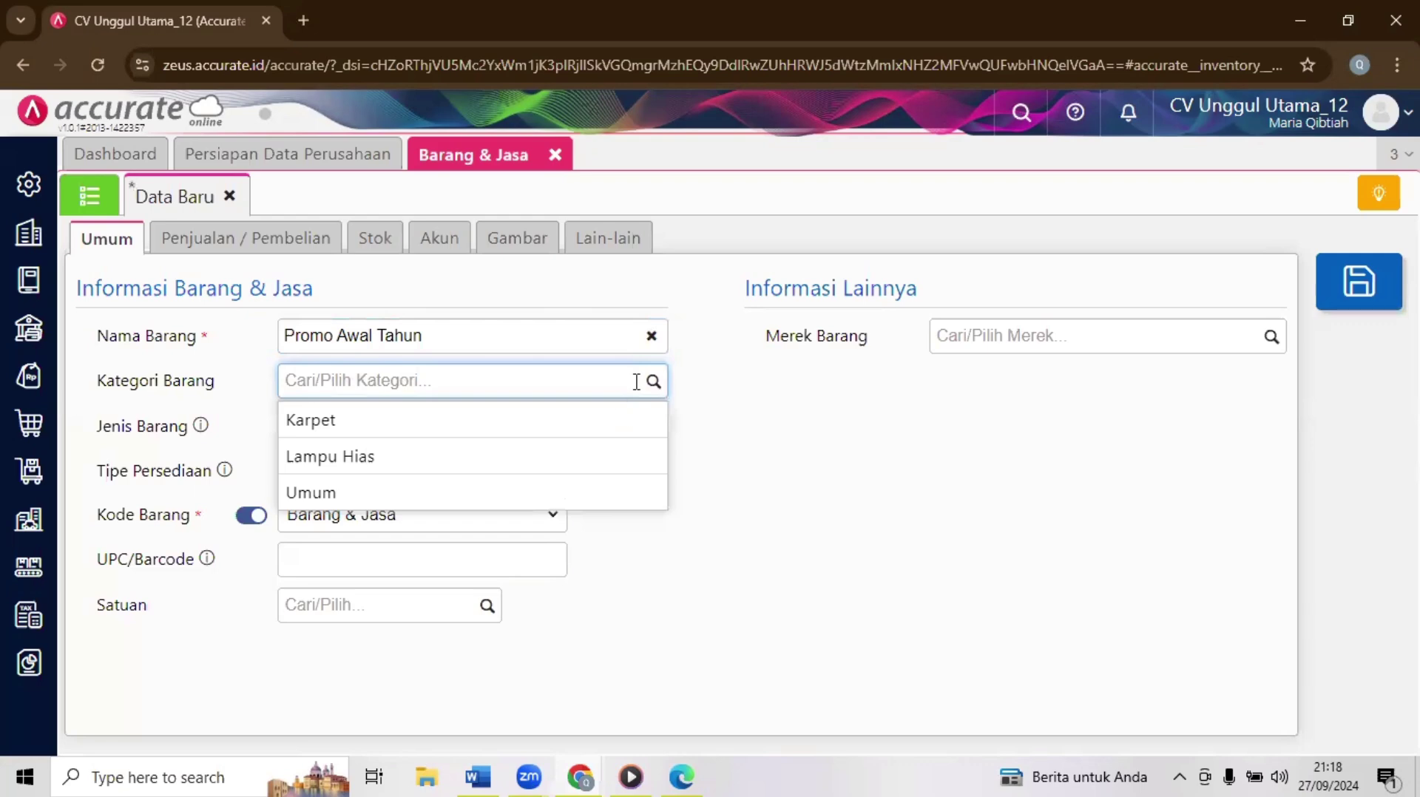
{"action": "left_click", "coordinate": [653, 383]}
{"action": "left_click", "coordinate": [653, 383]}
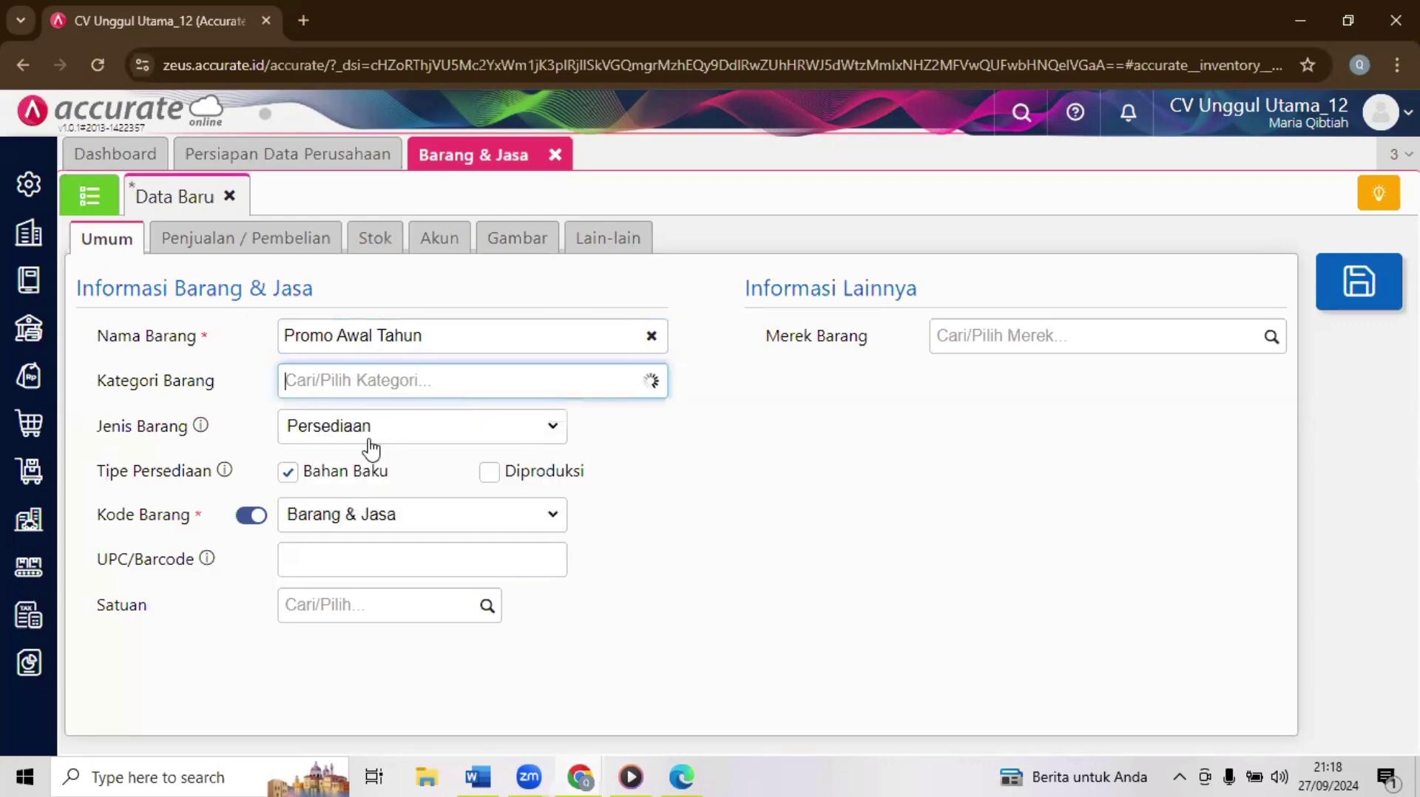
{"action": "left_click", "coordinate": [363, 496]}
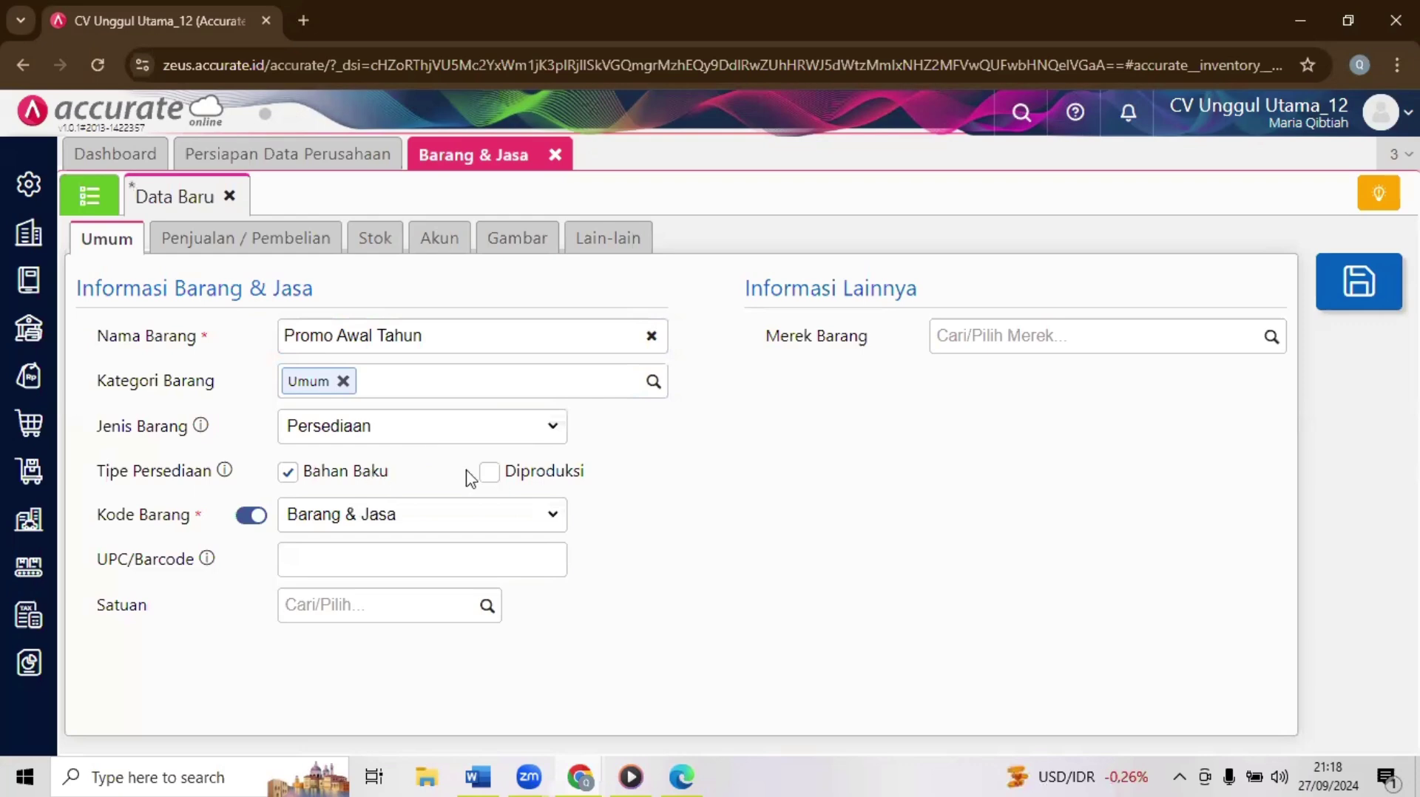
Step: Set the item's Tipe Persediaan to Diproduksi instead of Bahan Baku, with Barang & Jasa as the Kode Barang numbering
{"action": "left_click", "coordinate": [491, 473]}
{"action": "left_click", "coordinate": [288, 474]}
{"action": "left_click", "coordinate": [356, 566]}
{"action": "left_click", "coordinate": [350, 608]}
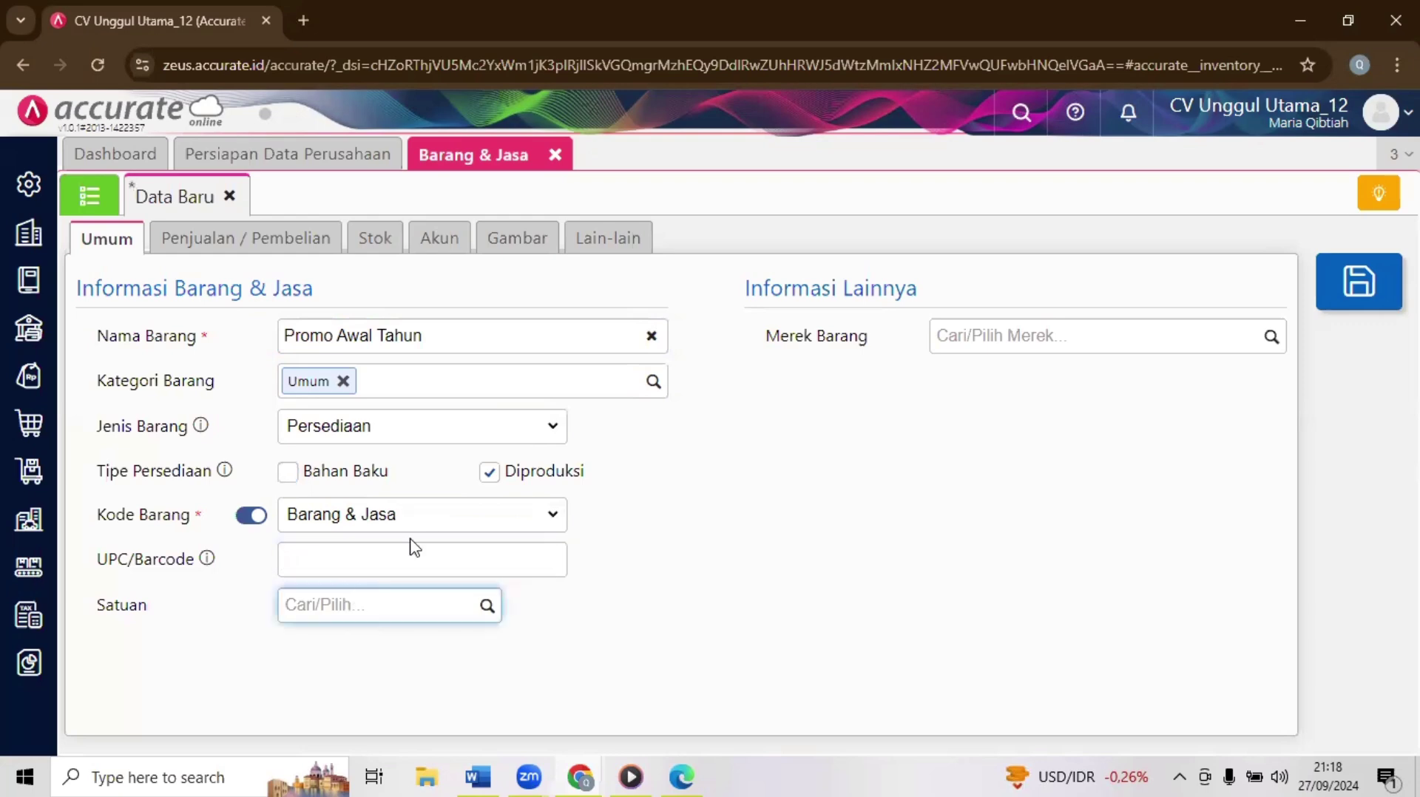
{"action": "left_click", "coordinate": [429, 529]}
{"action": "left_click", "coordinate": [431, 524]}
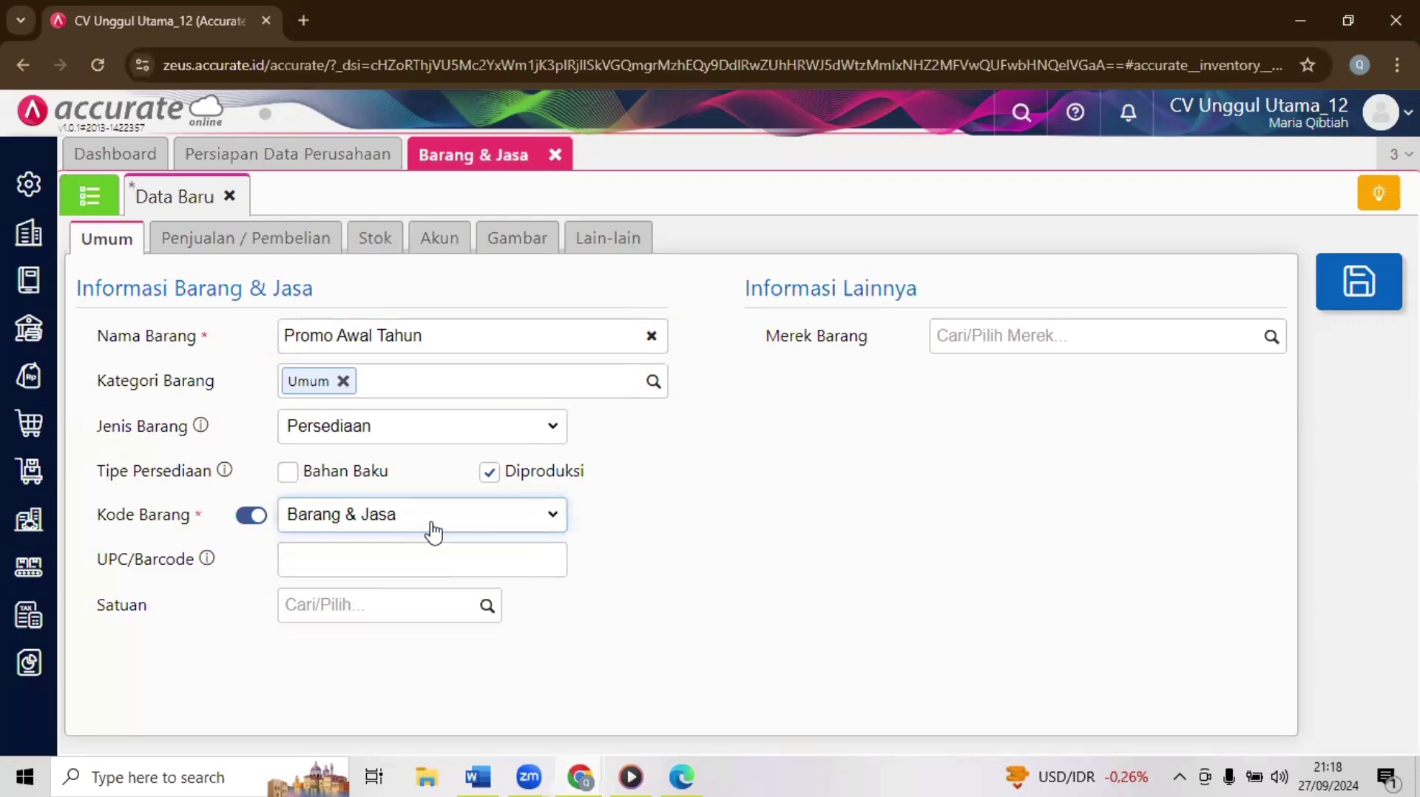
{"action": "left_click", "coordinate": [432, 531]}
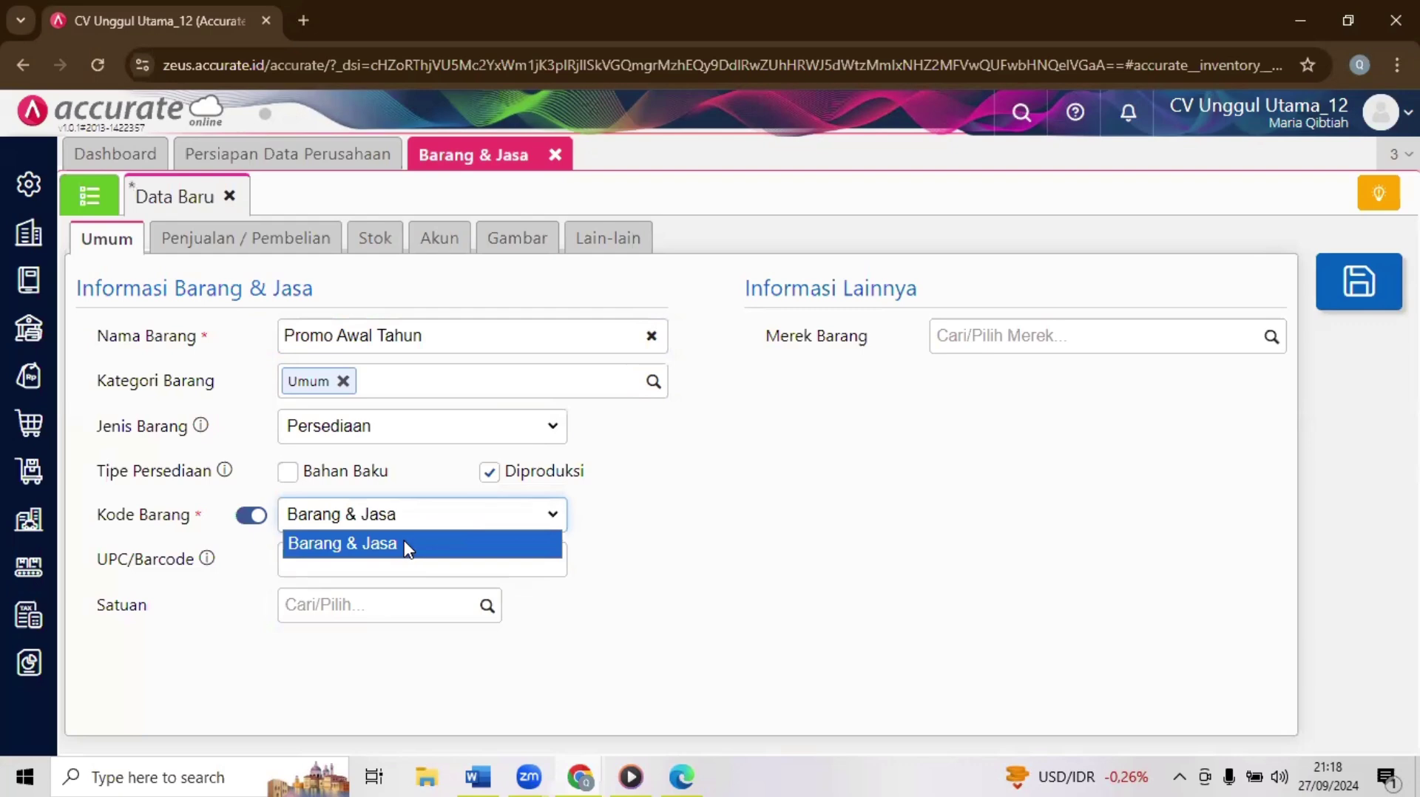
{"action": "left_click", "coordinate": [406, 548]}
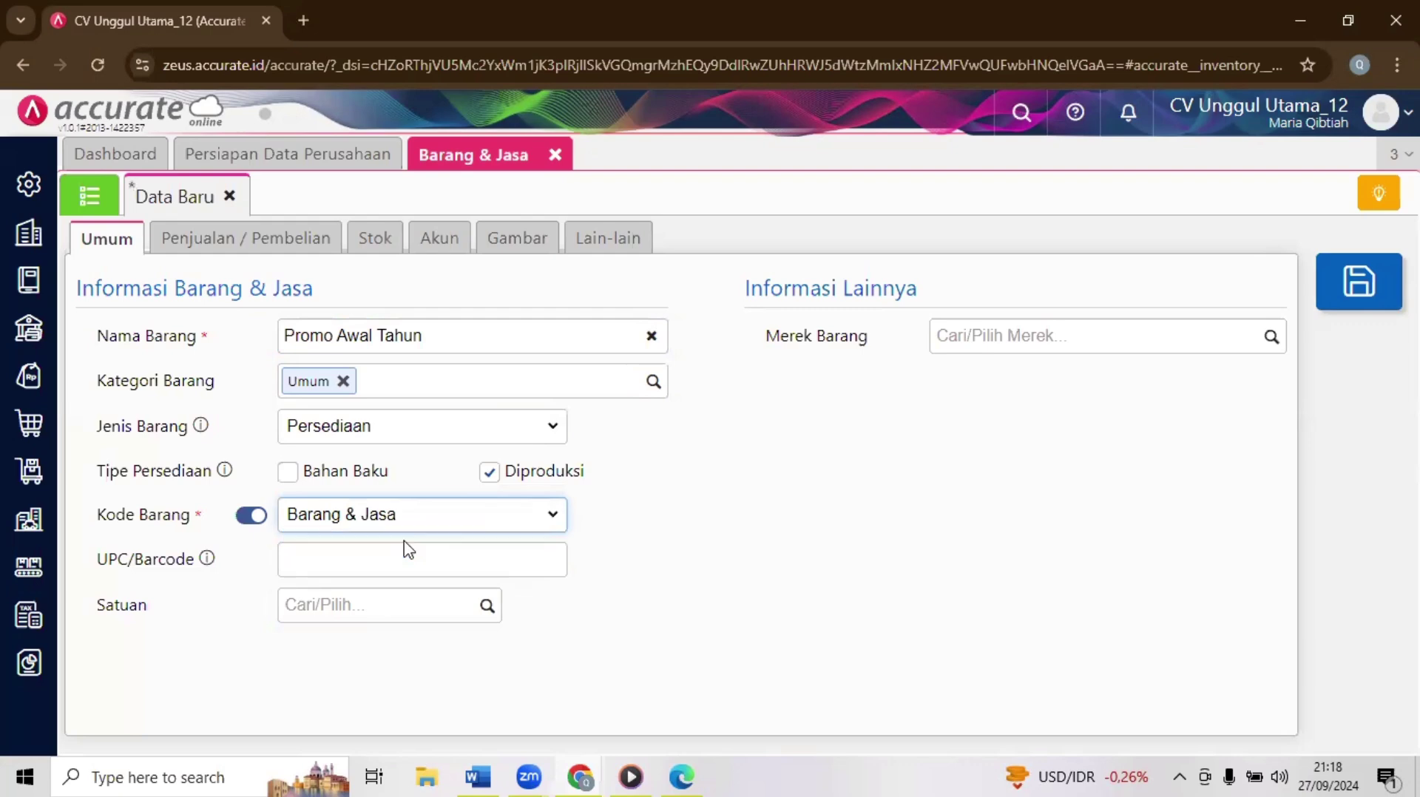
{"action": "left_click", "coordinate": [323, 477]}
{"action": "left_click", "coordinate": [329, 516]}
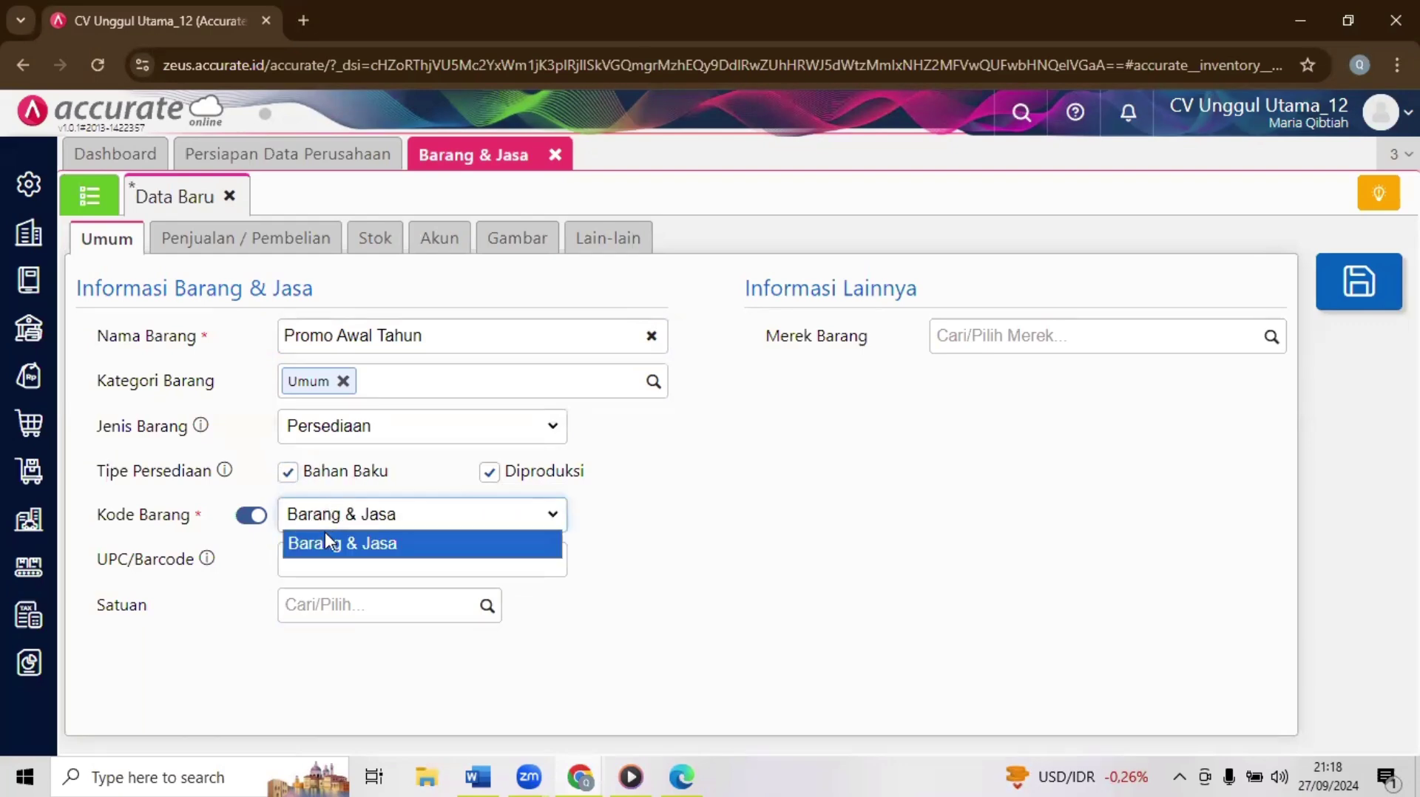
{"action": "left_click", "coordinate": [327, 541]}
{"action": "left_click", "coordinate": [295, 477]}
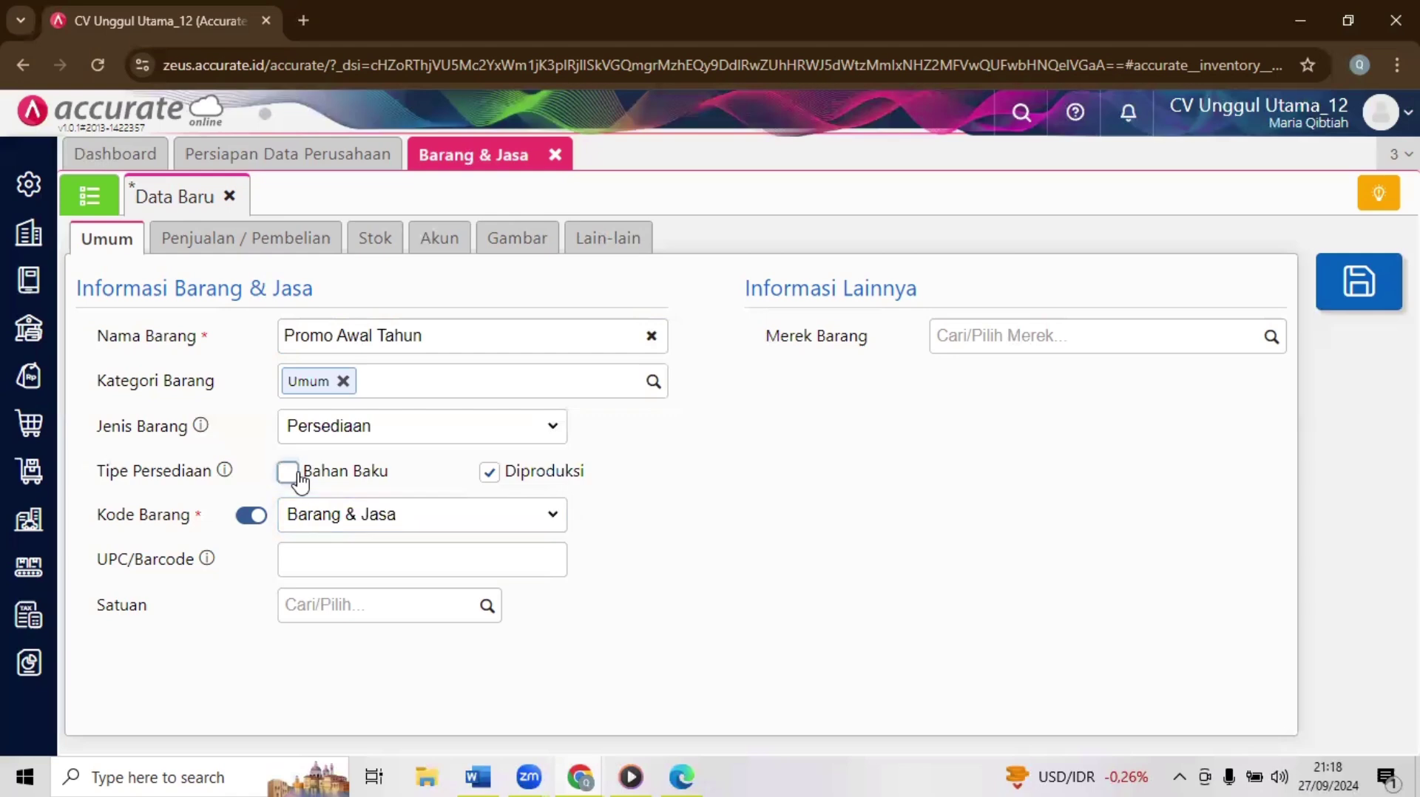
Step: Change the Promo Awal Tahun item's Jenis Barang to Grup
{"action": "left_click", "coordinate": [378, 427]}
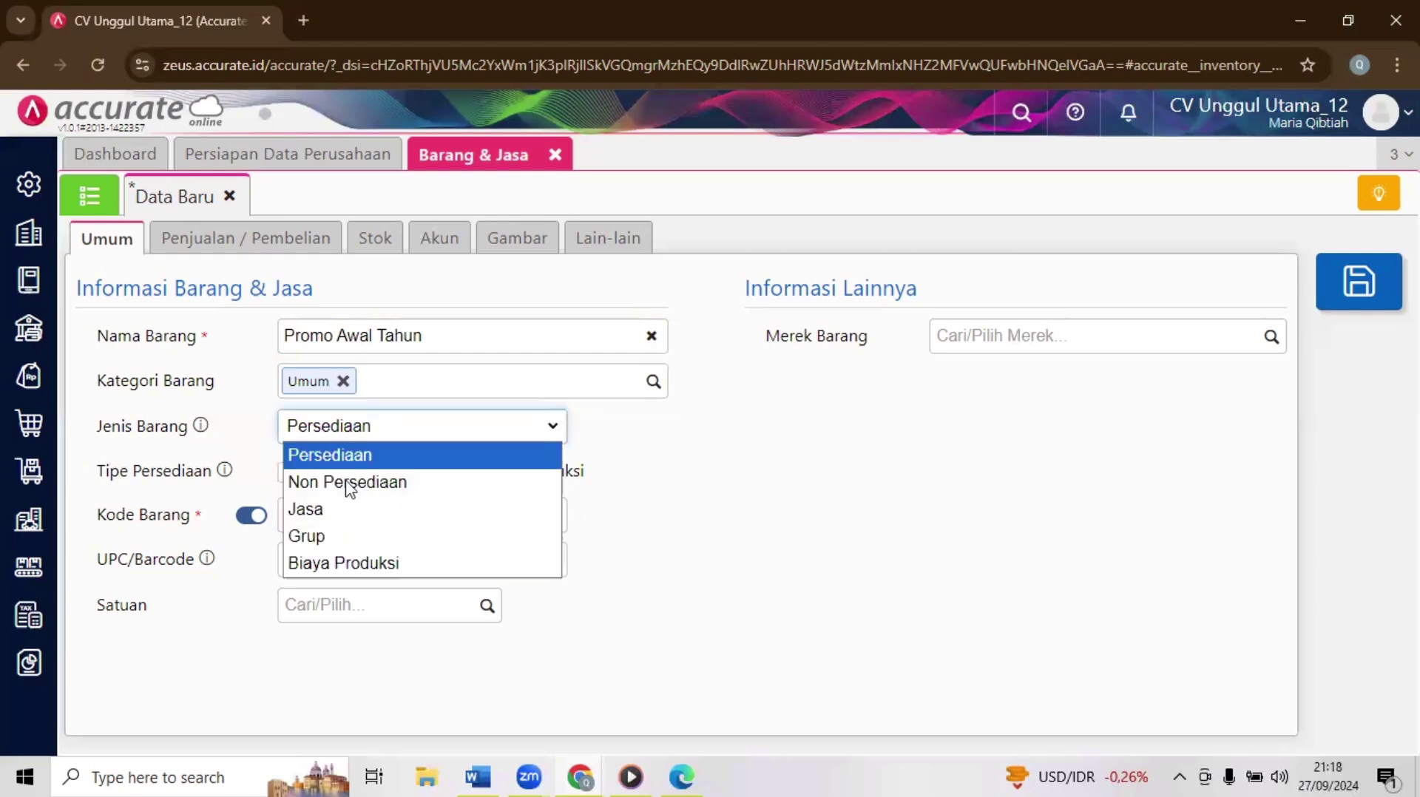
{"action": "left_click", "coordinate": [330, 537]}
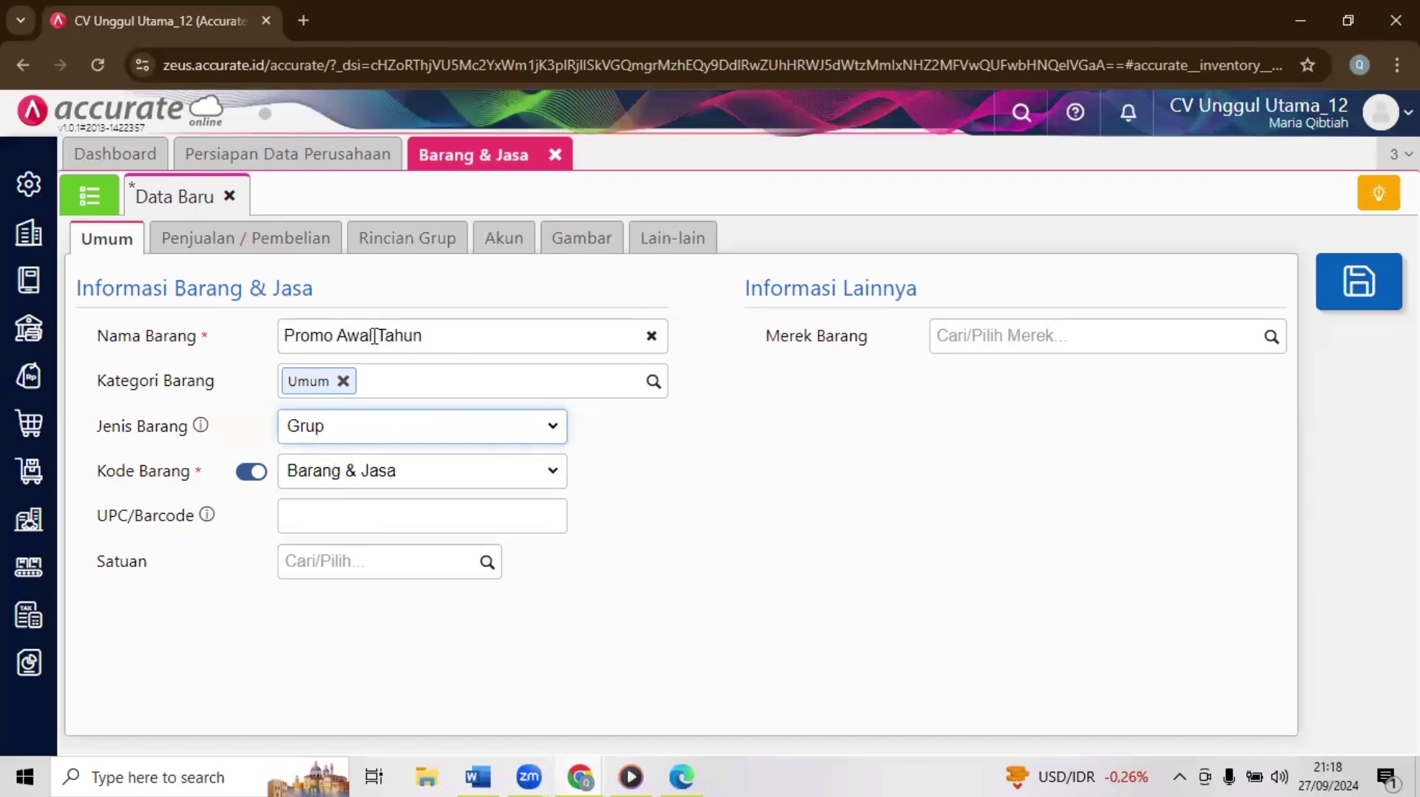
{"action": "left_click", "coordinate": [431, 335]}
{"action": "left_click_drag", "start_coordinate": [429, 335], "coordinate": [402, 363]}
{"action": "left_click", "coordinate": [670, 532]}
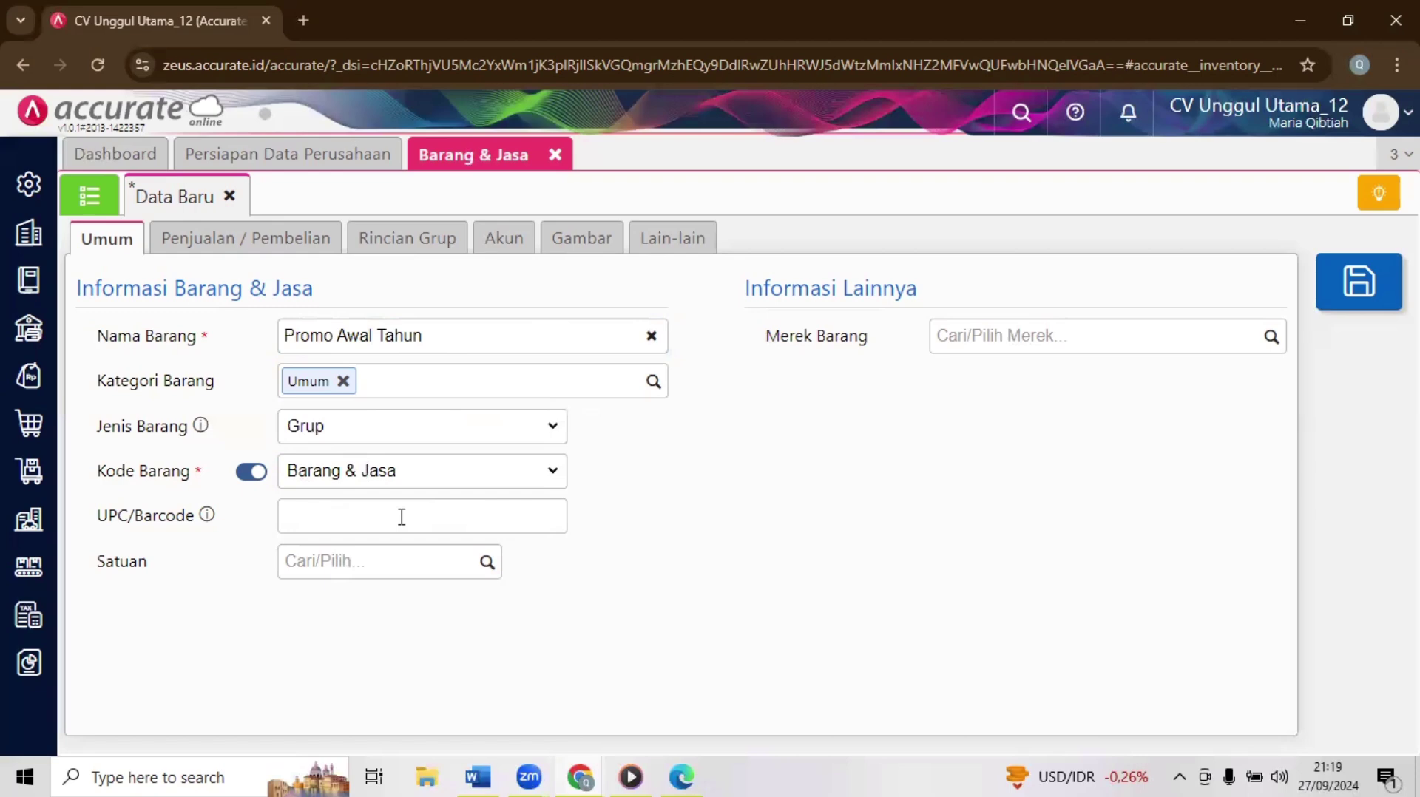
Step: Create paket as a new unit and assign it as the Promo Awal Tahun item's Satuan
{"action": "left_click", "coordinate": [360, 562]}
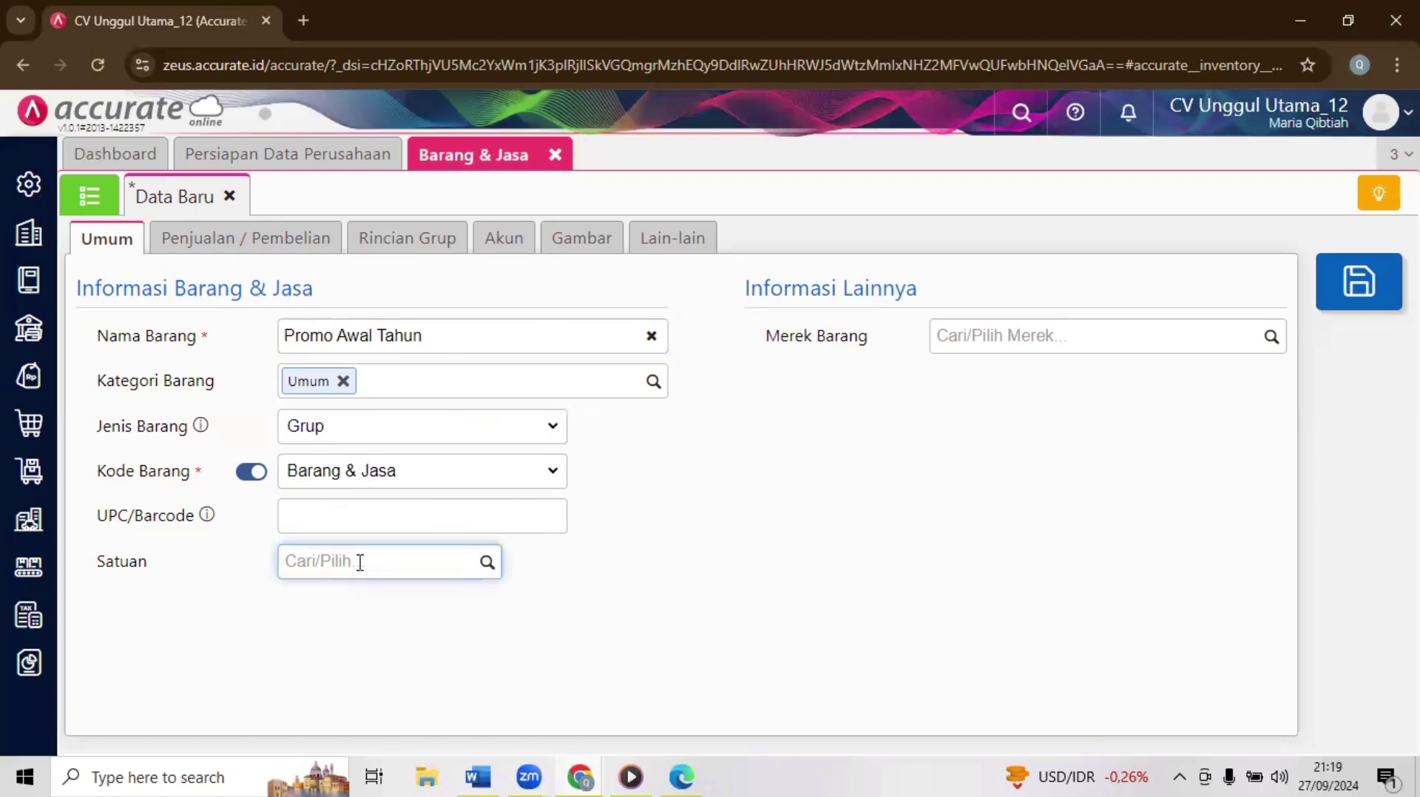
{"action": "type", "text": "paket"}
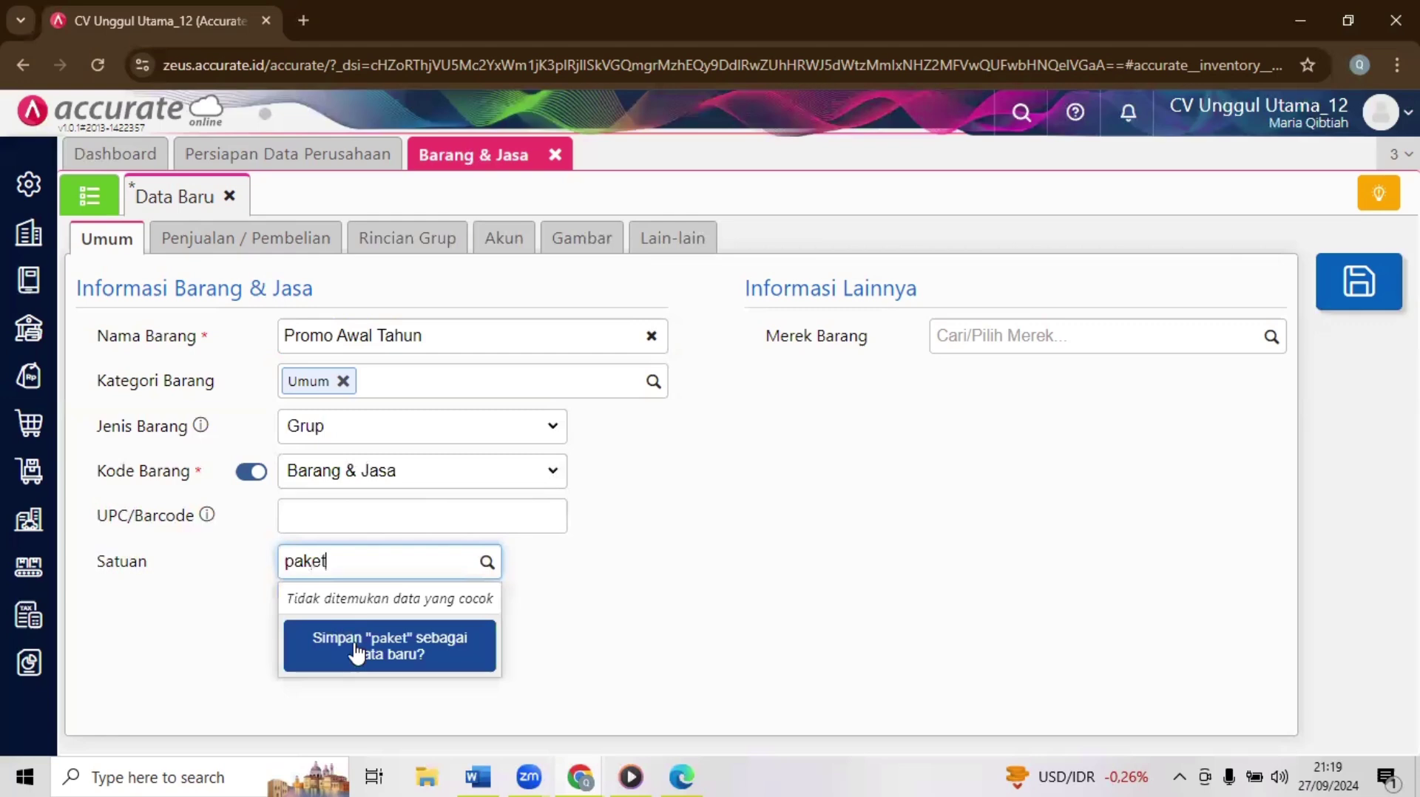
{"action": "left_click", "coordinate": [353, 642]}
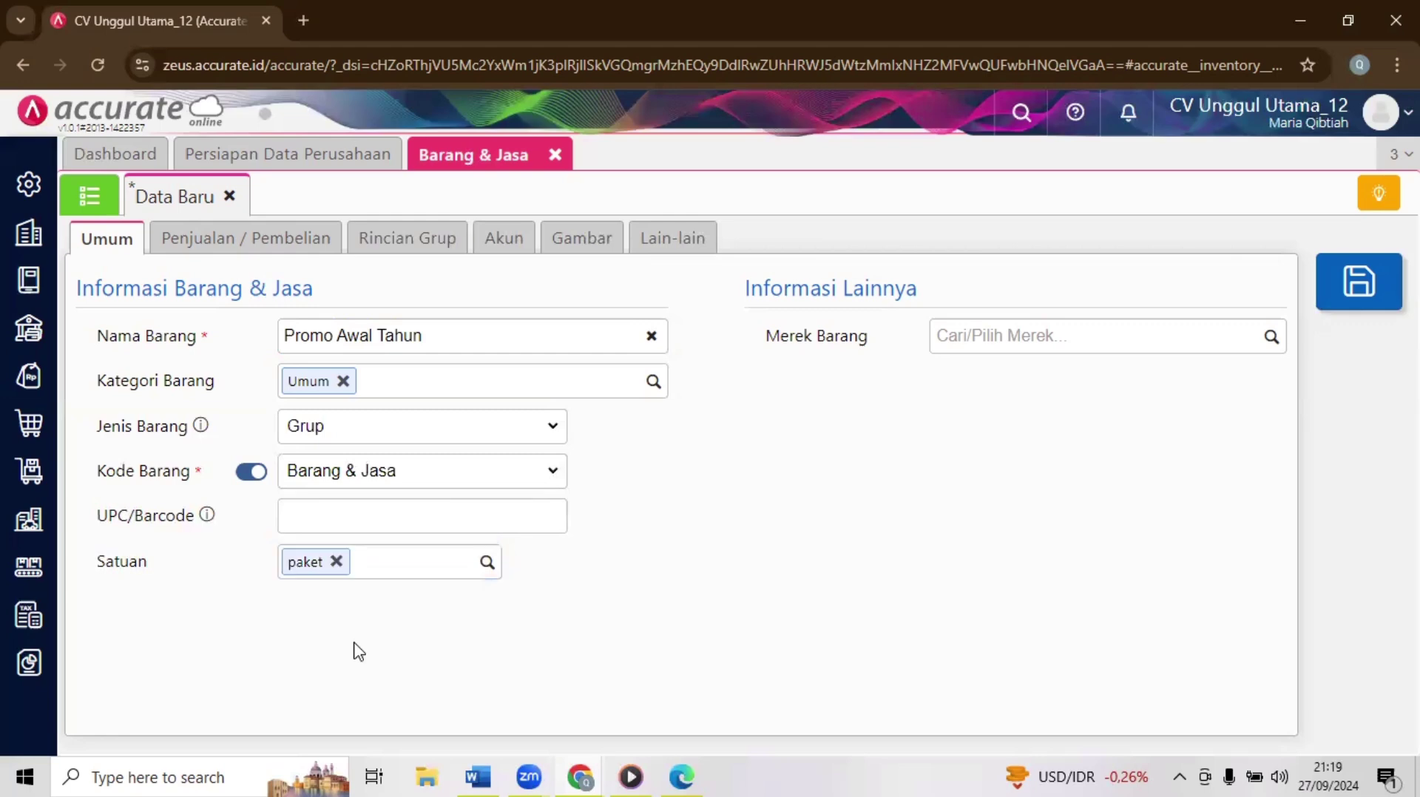
Step: Disable Harga dari rincian grup, set the default selling price to 700.000 per paket, and apply Pajak Pertambahan Nilai as PPN
{"action": "left_click", "coordinate": [310, 251]}
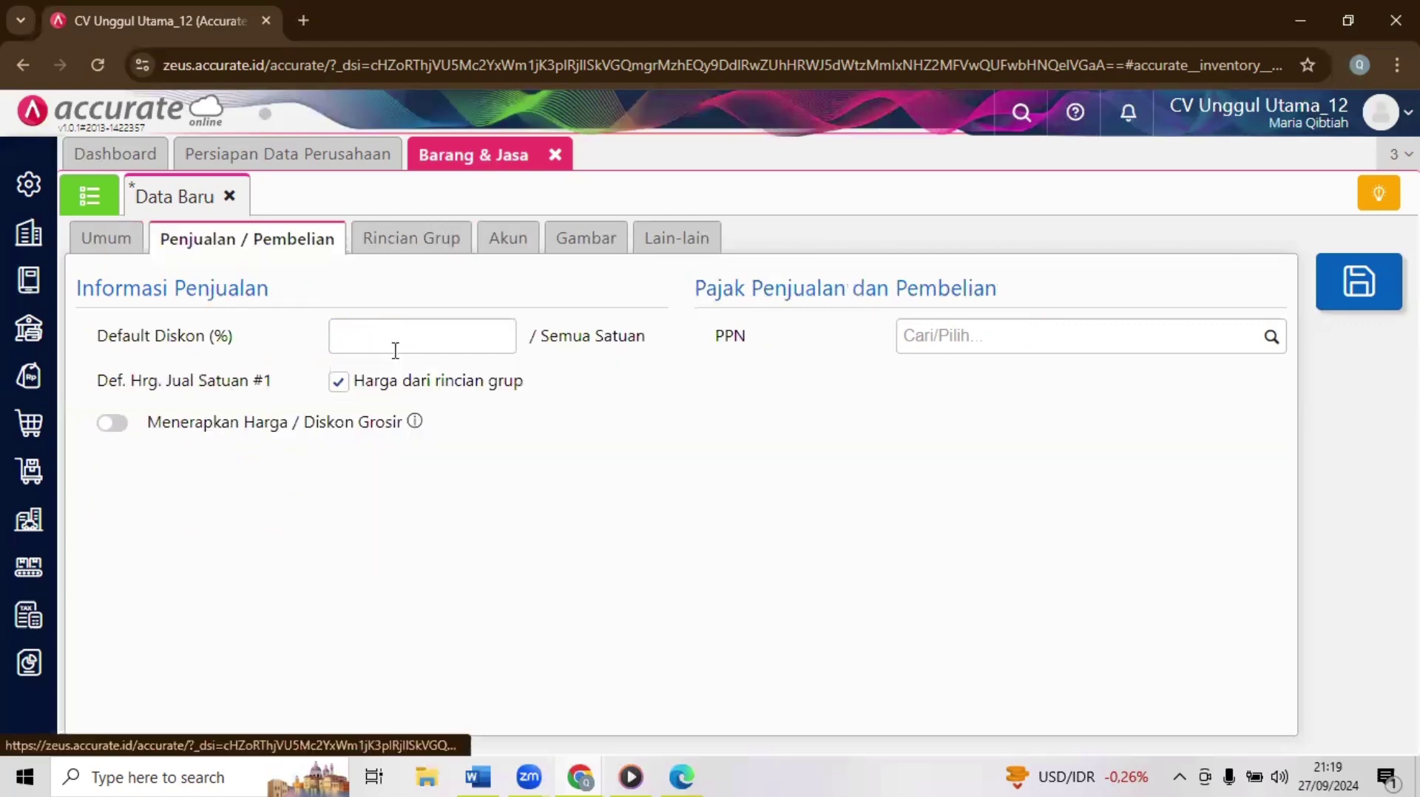
{"action": "left_click", "coordinate": [339, 382]}
{"action": "left_click", "coordinate": [475, 422]}
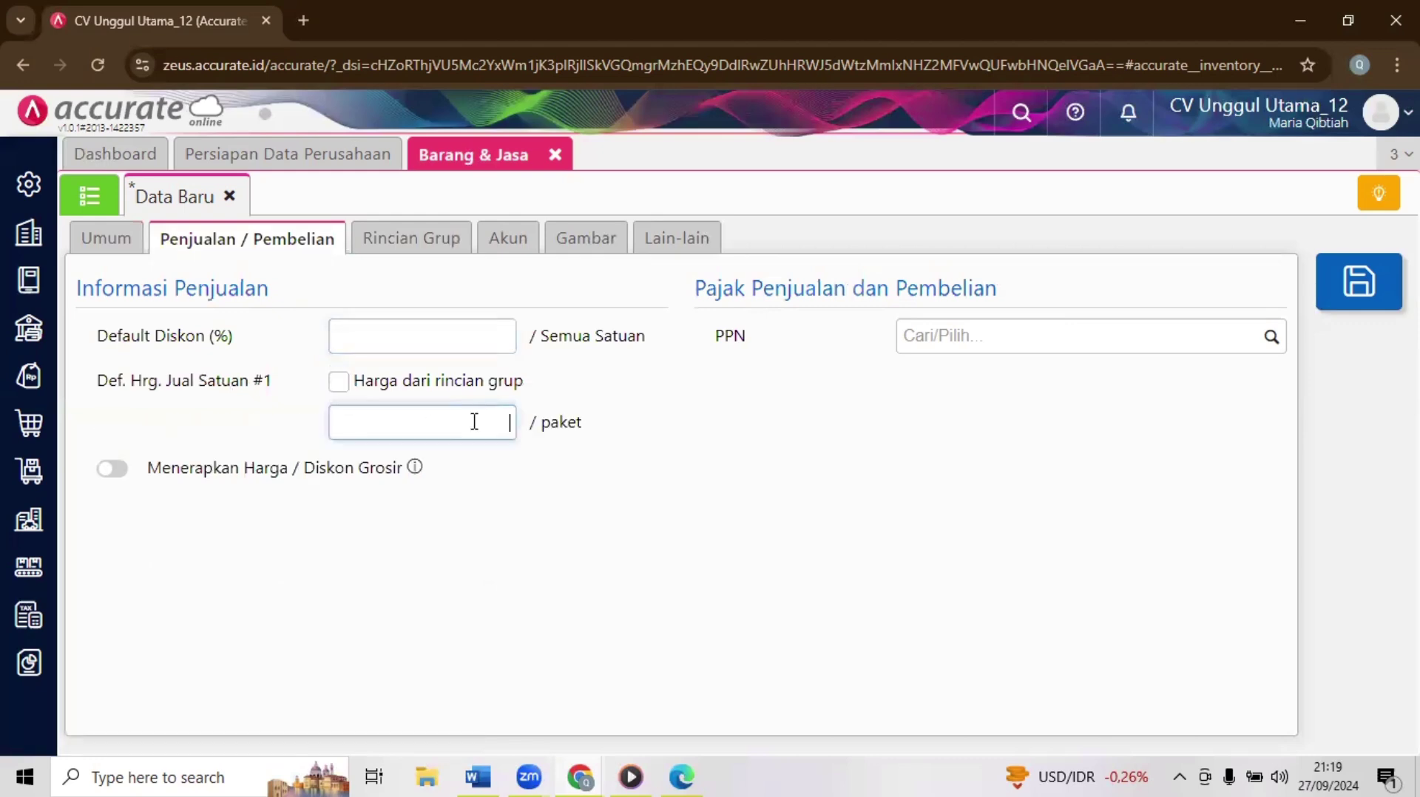
{"action": "type", "text": "7000000"}
{"action": "left_click", "coordinate": [573, 581]}
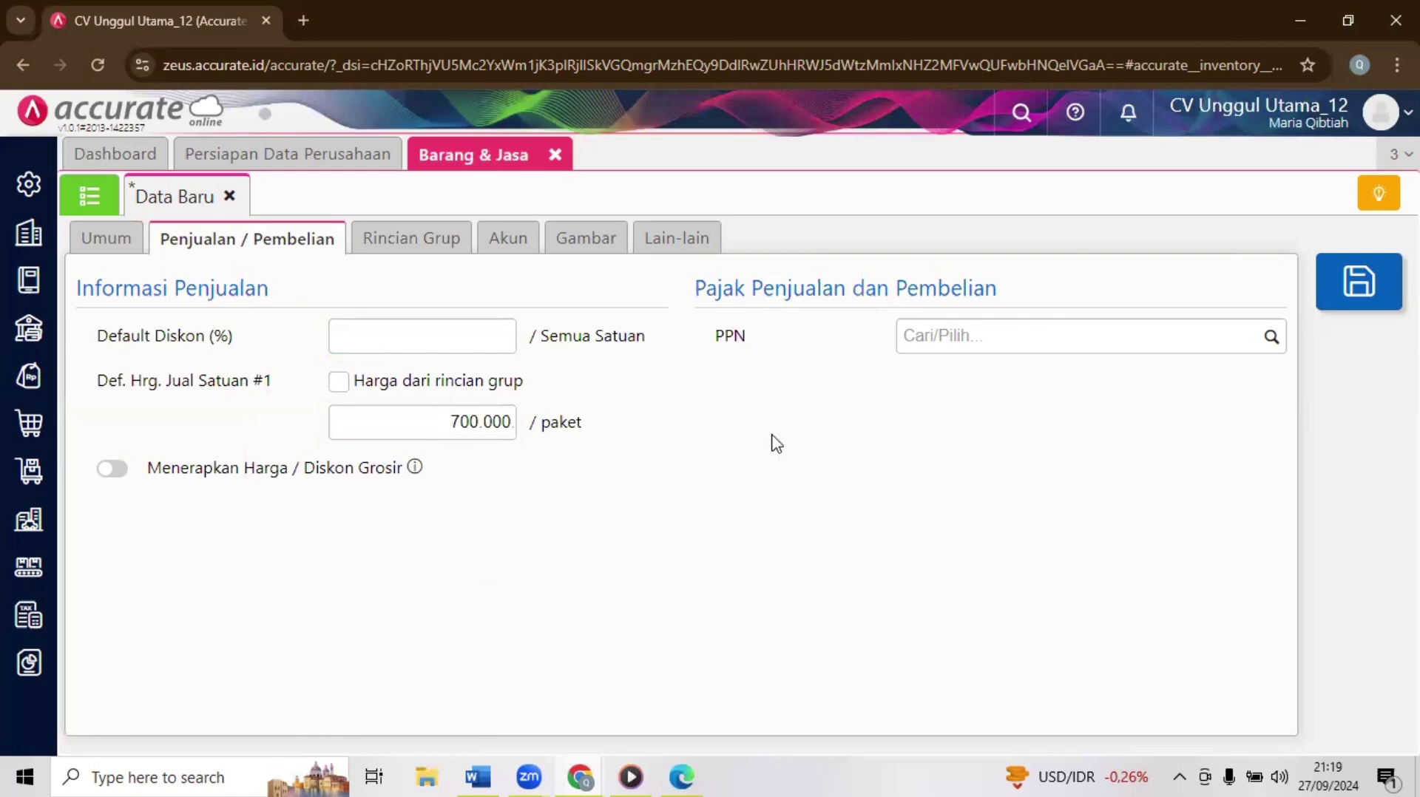
{"action": "left_click", "coordinate": [1269, 349]}
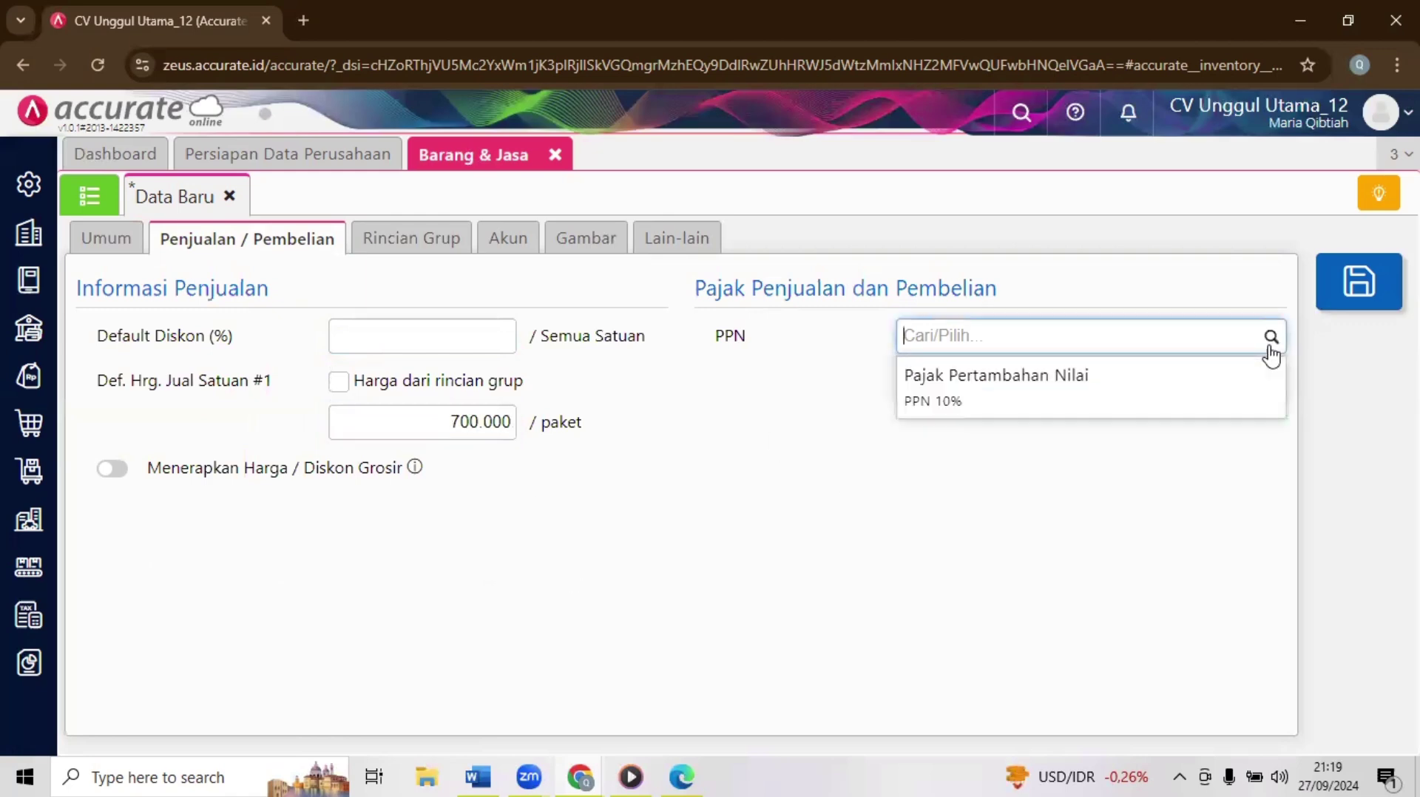
{"action": "left_click", "coordinate": [1166, 392]}
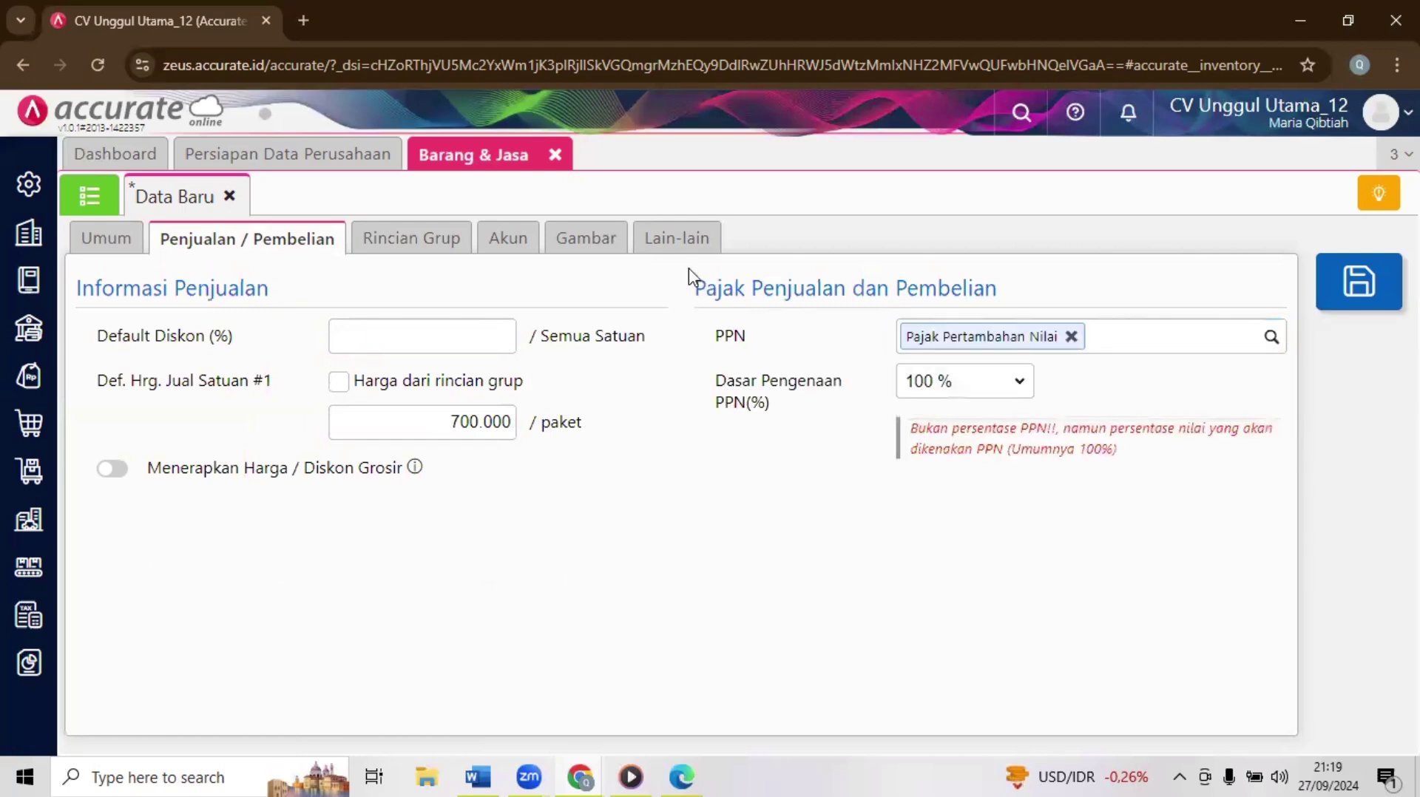
Step: Open the item's Rincian Grup and check the promo package contents on the Tryout CAP exercise page
{"action": "left_click", "coordinate": [453, 240]}
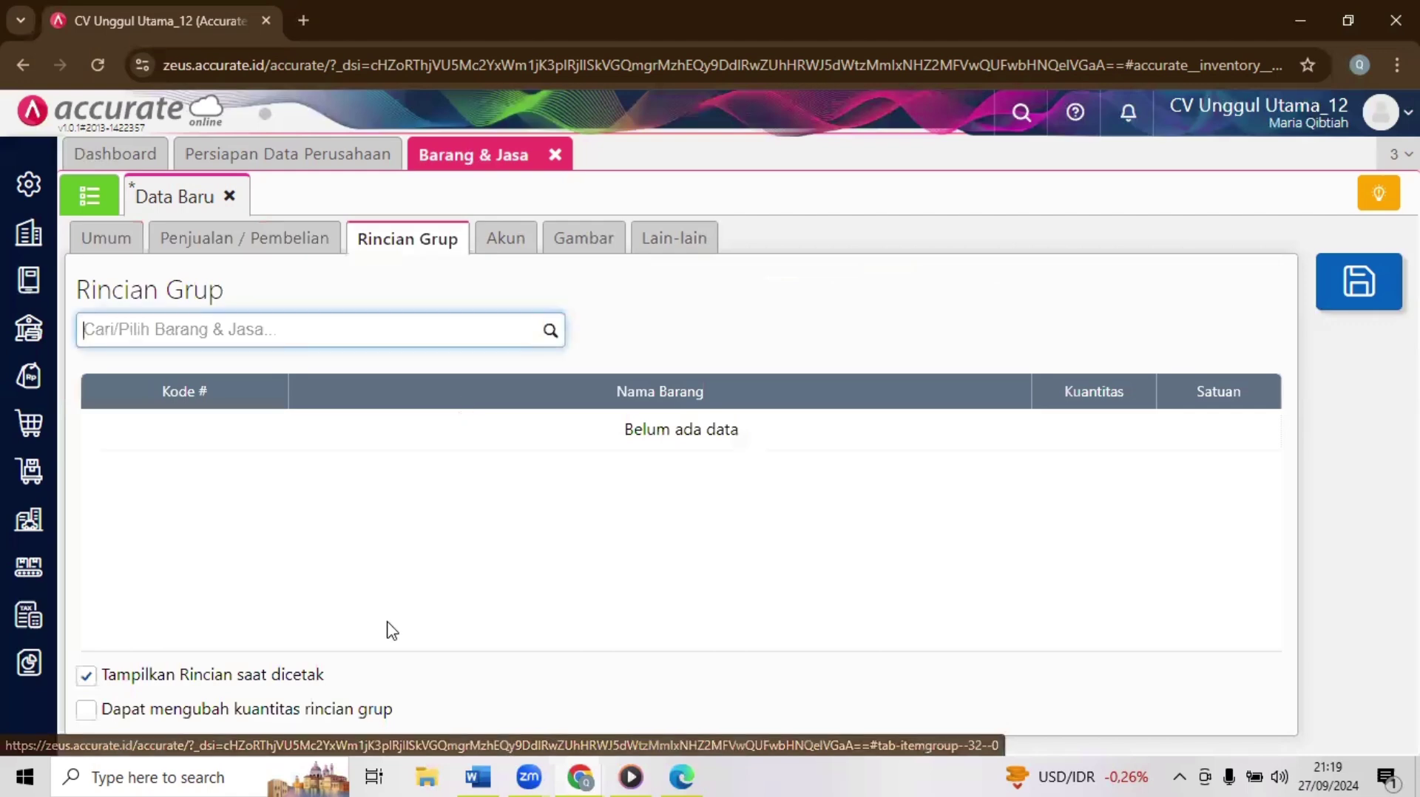
{"action": "mouse_move", "coordinate": [582, 775]}
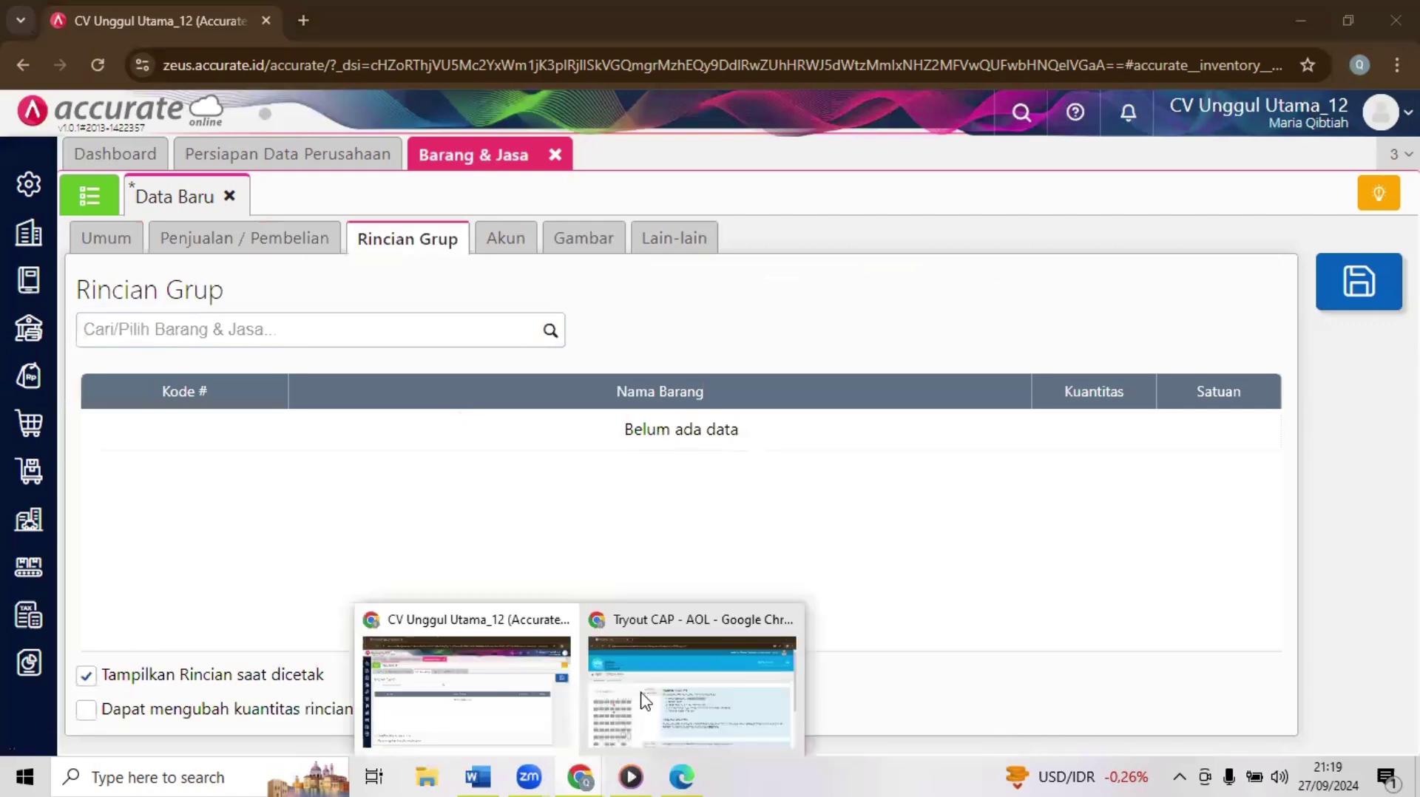
{"action": "left_click", "coordinate": [654, 699]}
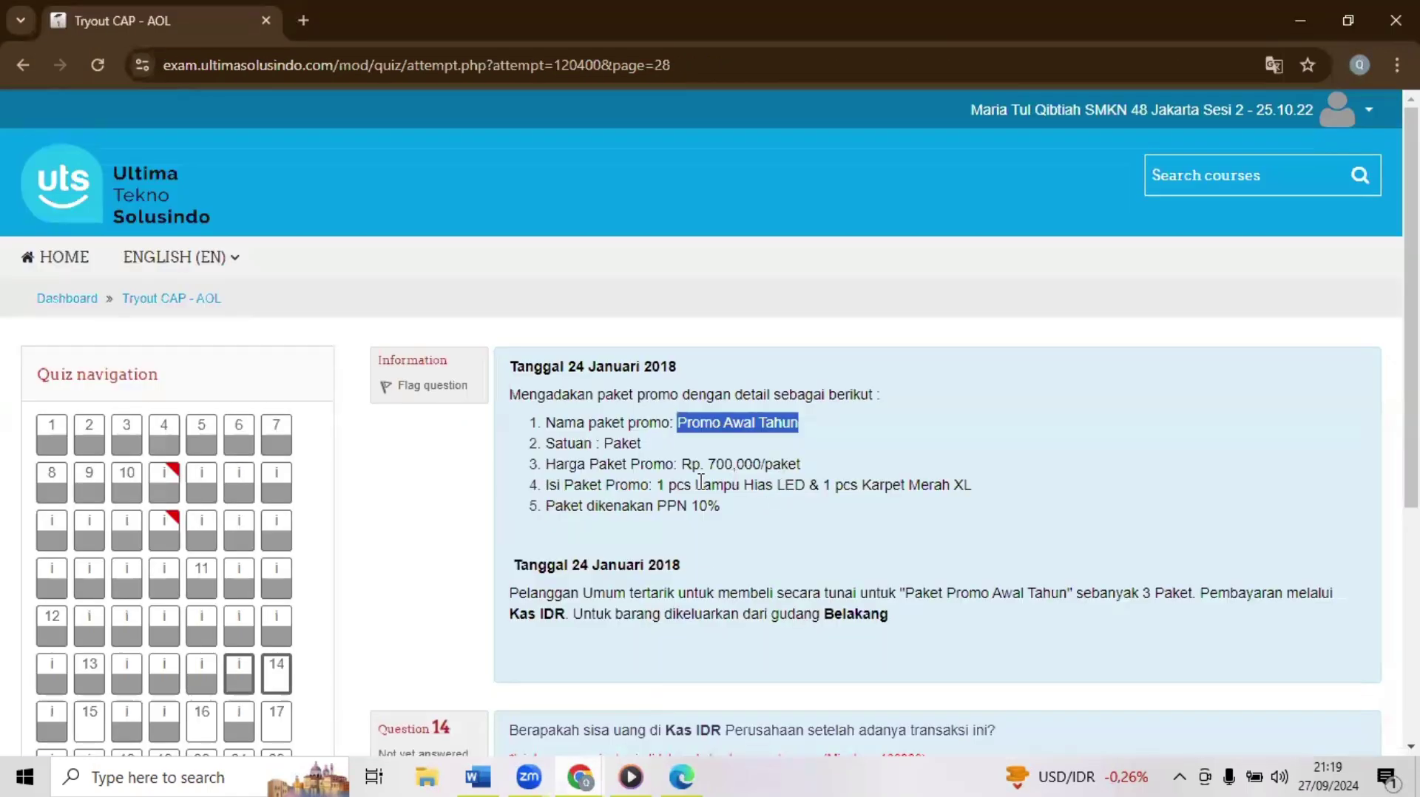
{"action": "left_click_drag", "start_coordinate": [657, 487], "coordinate": [855, 511]}
{"action": "left_click", "coordinate": [859, 518]}
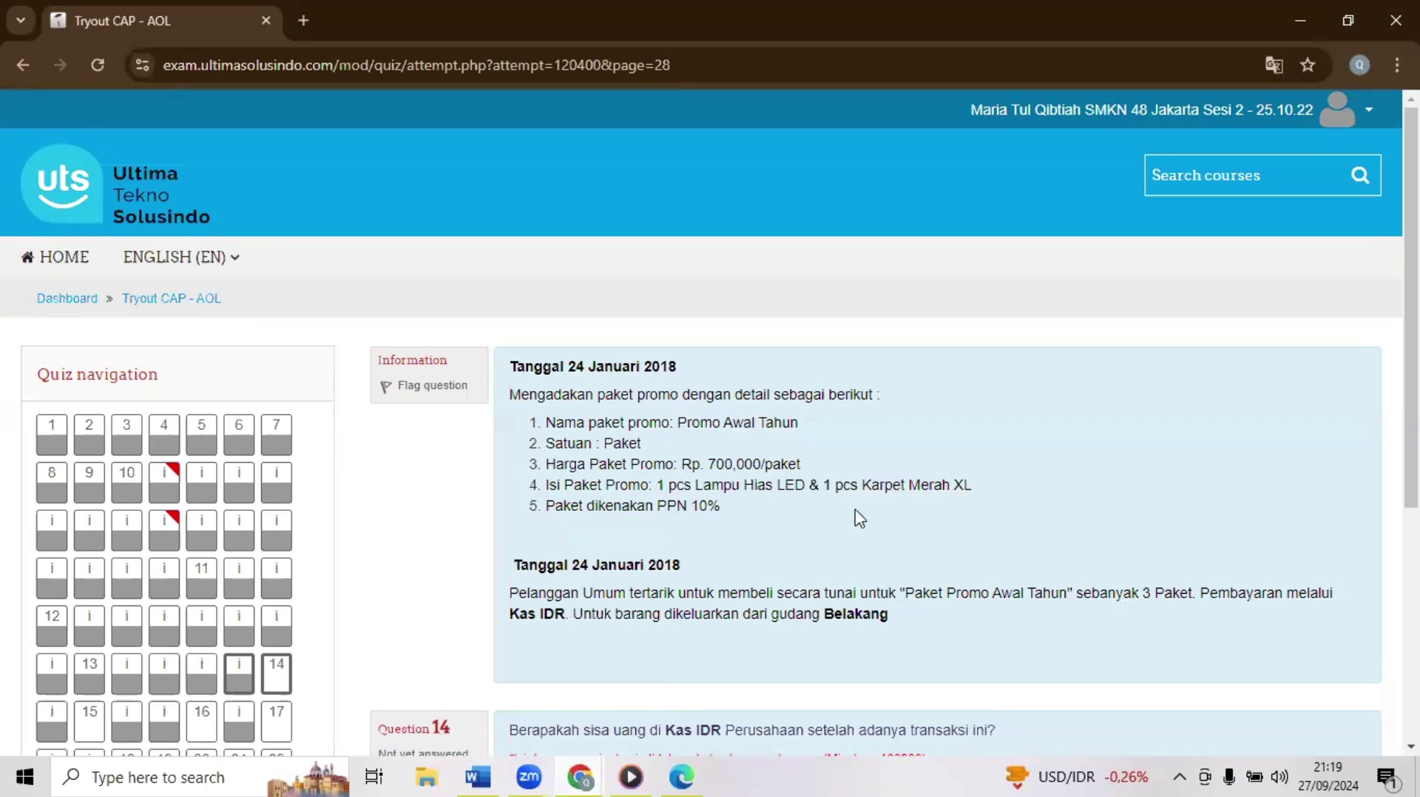
{"action": "left_click", "coordinate": [580, 777]}
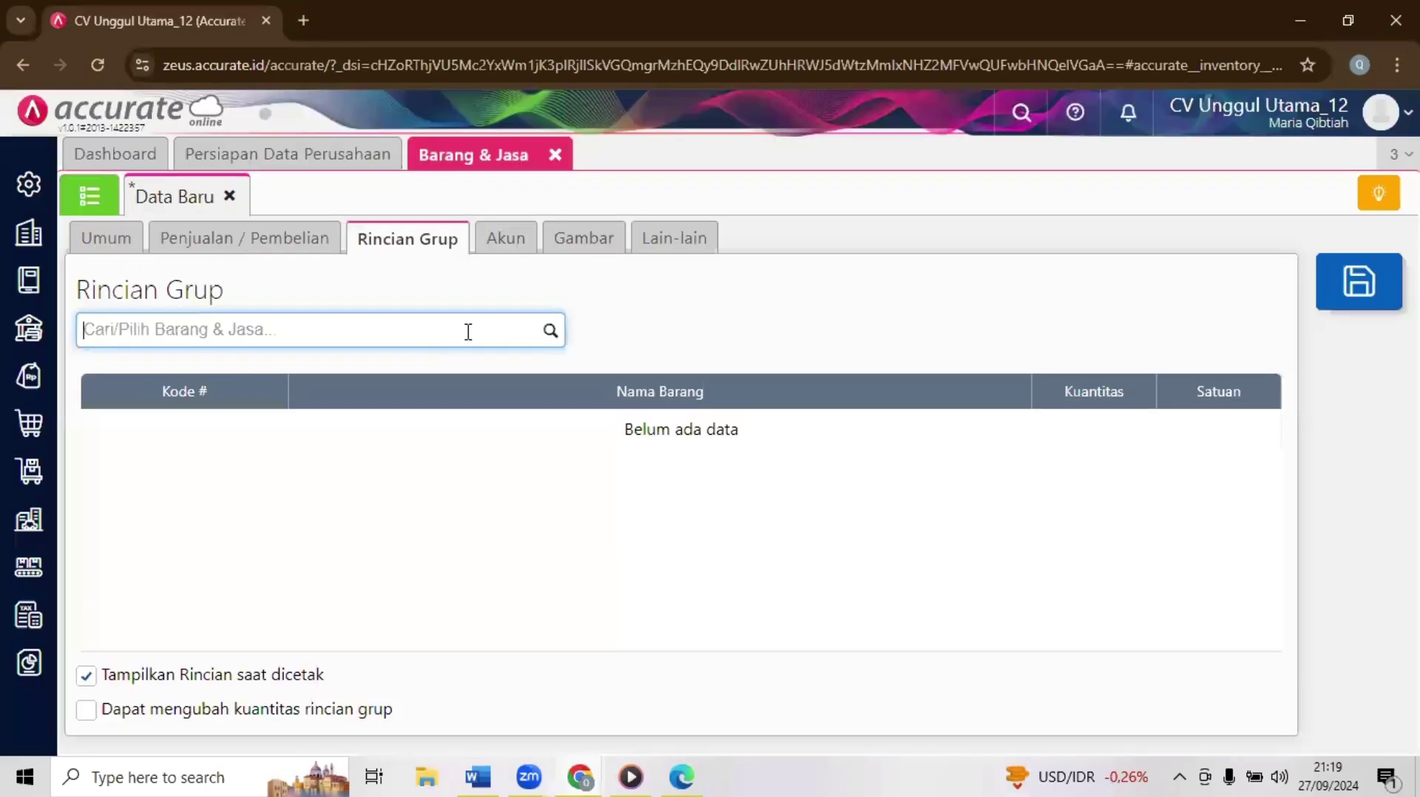
{"action": "type", "text": "hi"}
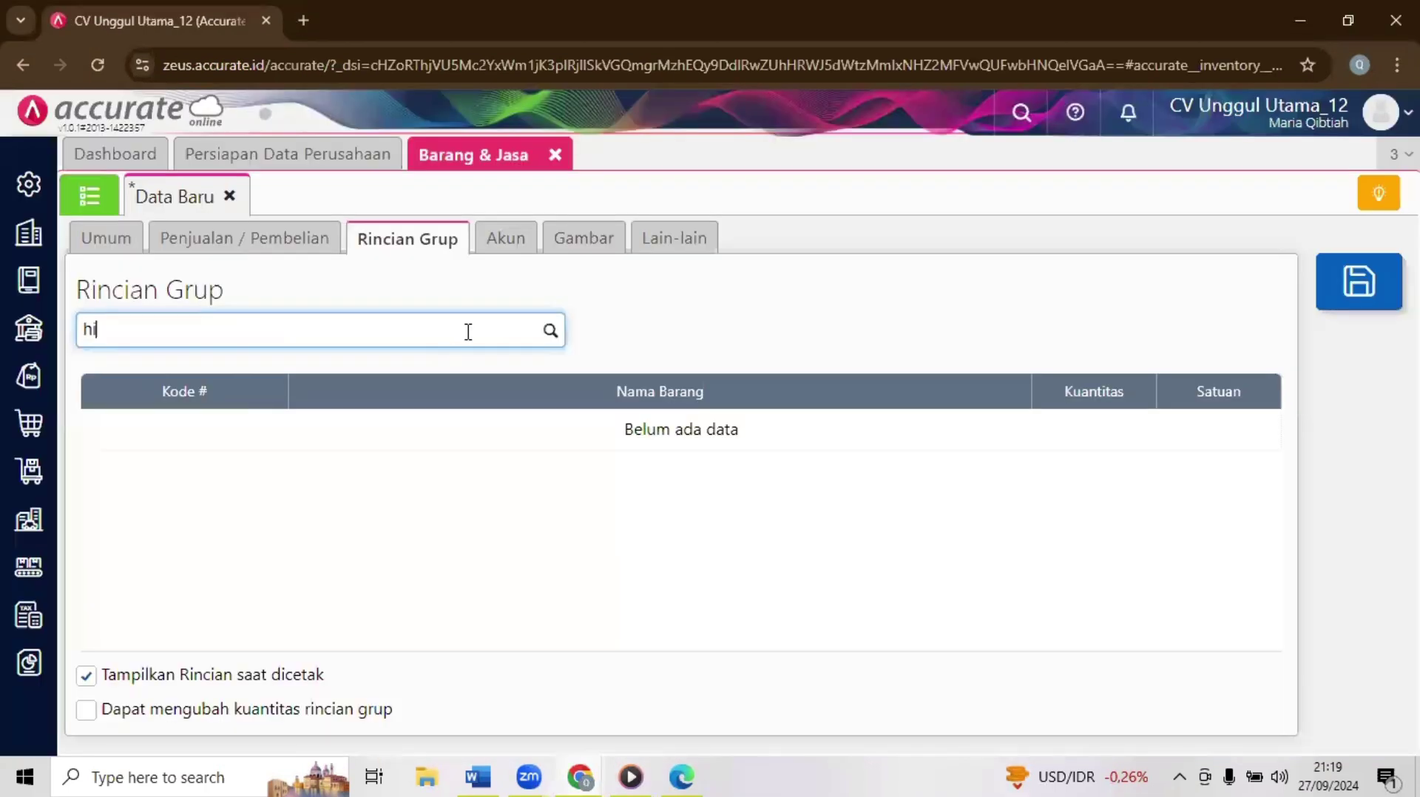
{"action": "type", "text": "as"}
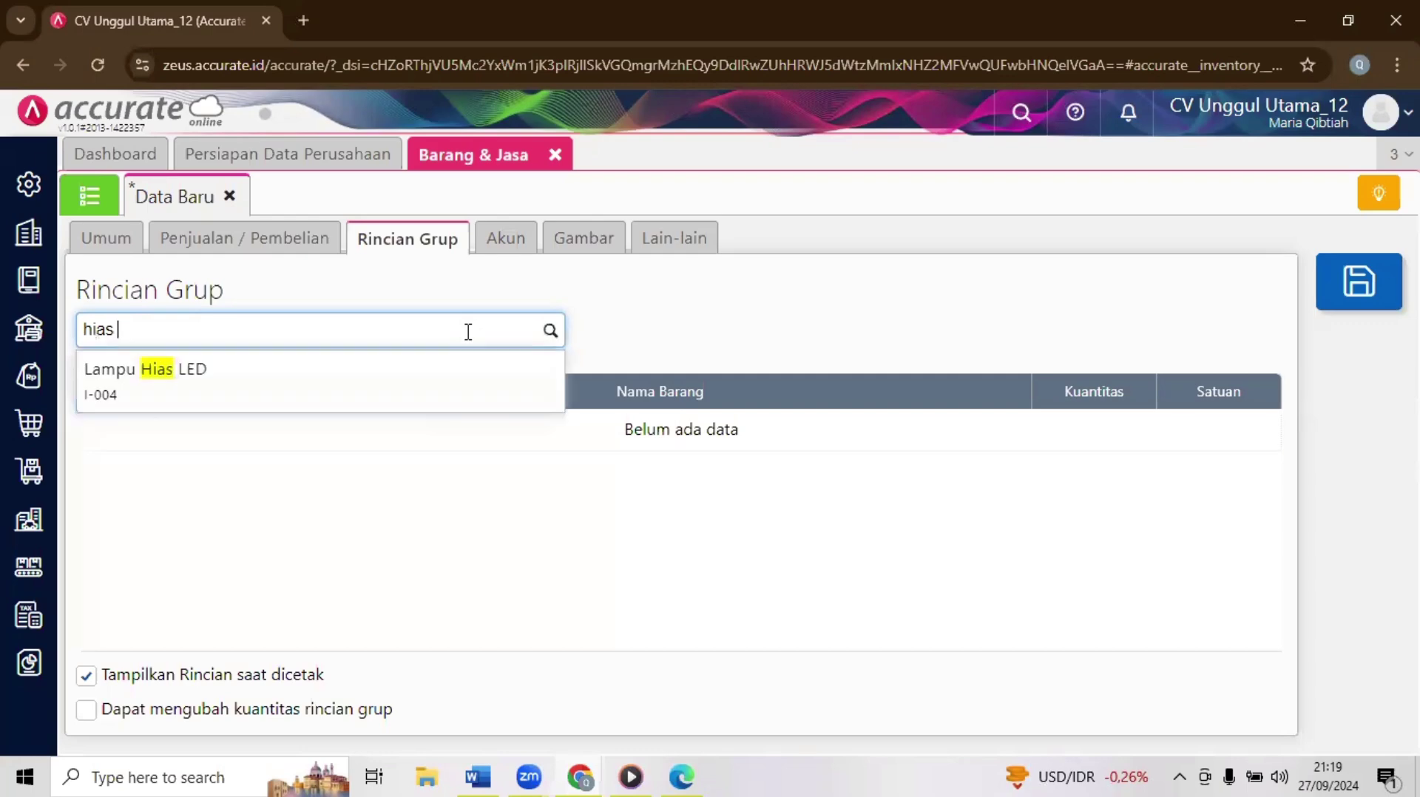
{"action": "left_click", "coordinate": [400, 364]}
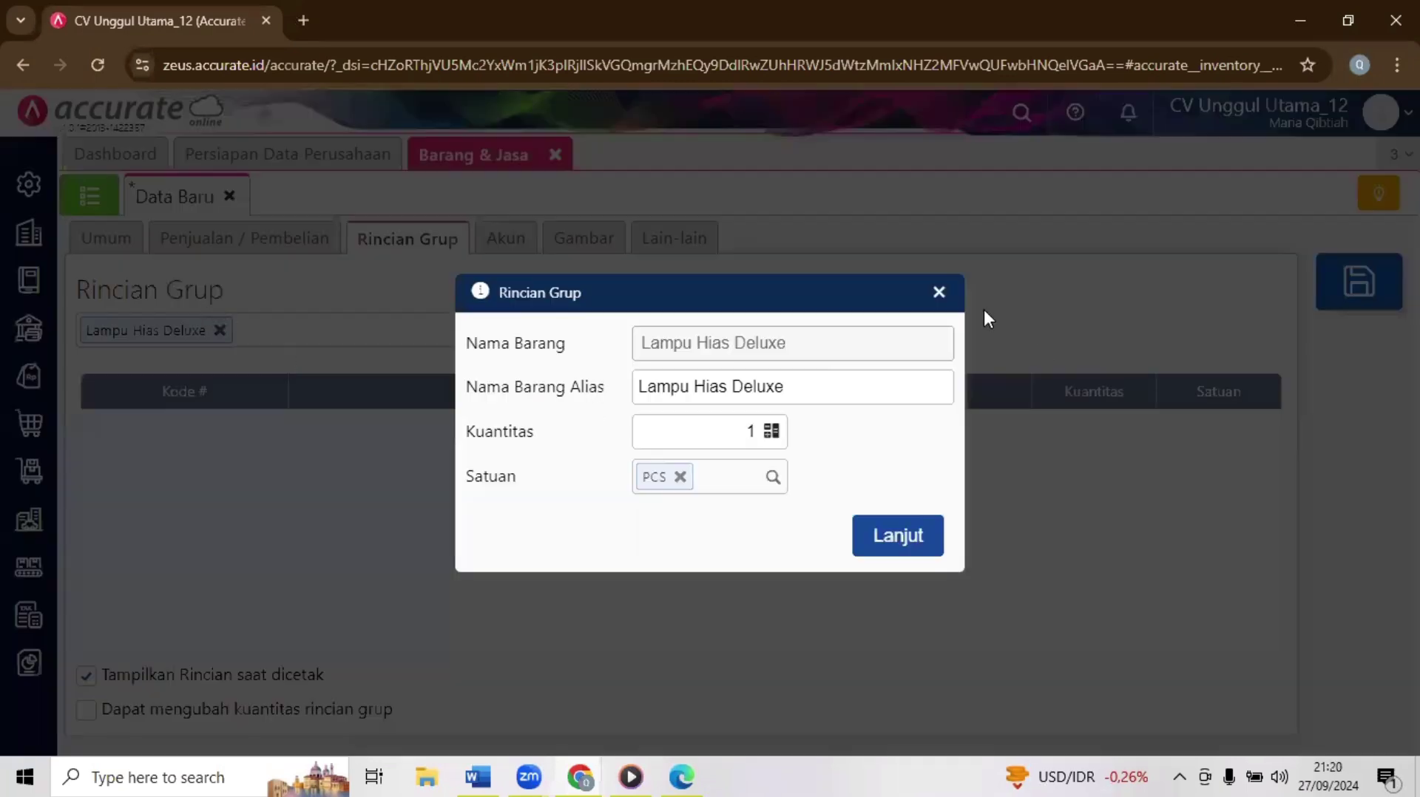
{"action": "left_click", "coordinate": [939, 293]}
{"action": "left_click", "coordinate": [217, 330]}
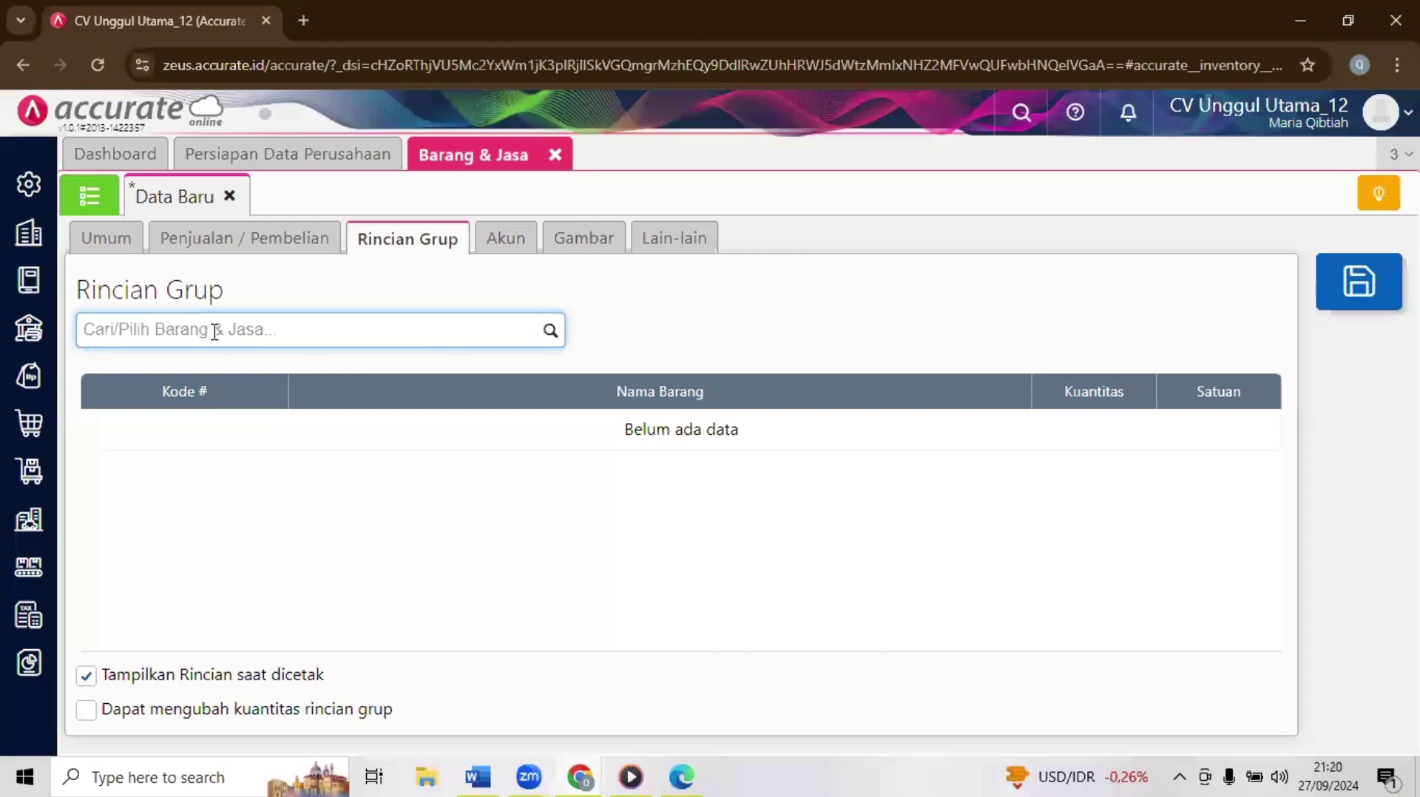
Step: Add Lampu Hias LED to the package's Rincian Grup with a quantity of 1 PCS
{"action": "type", "text": "led"}
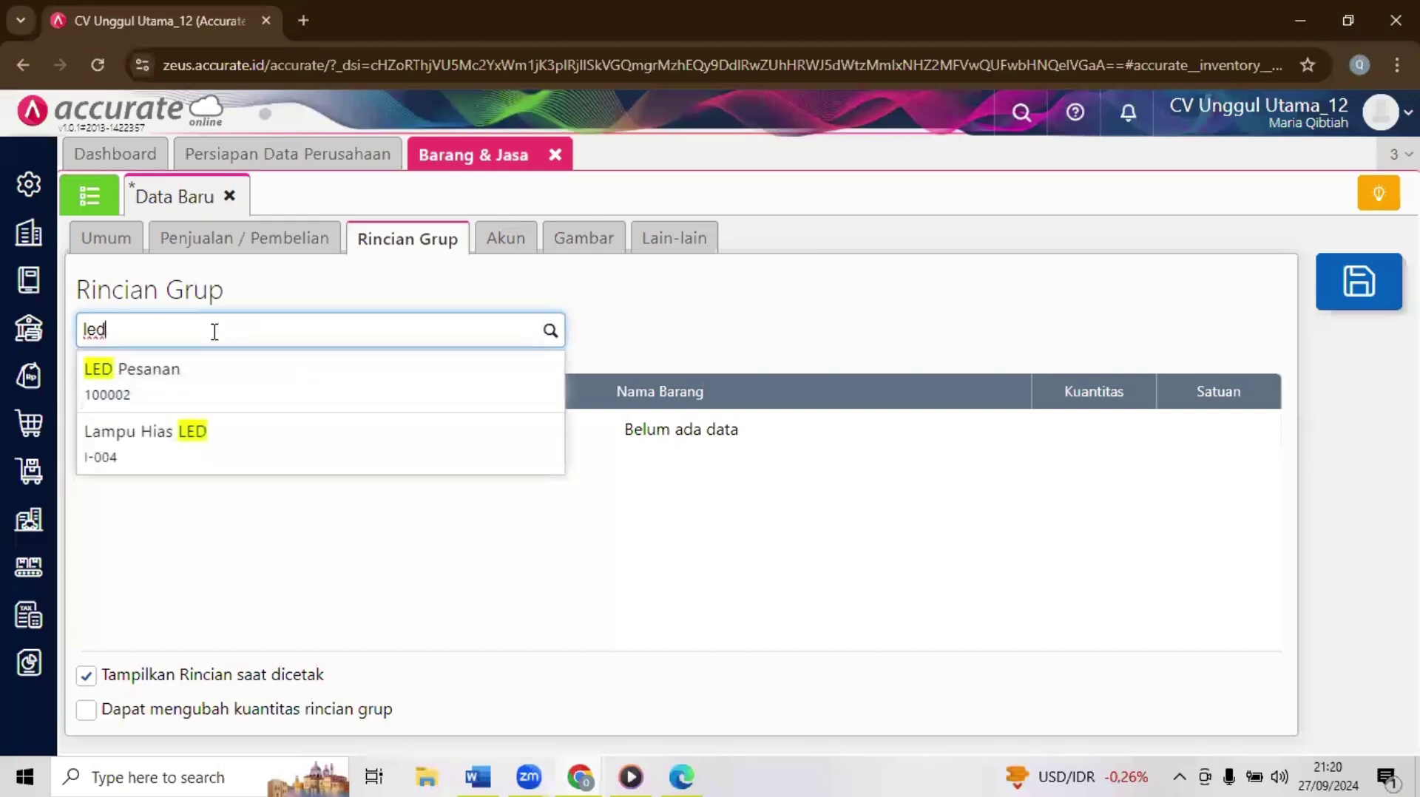
{"action": "left_click", "coordinate": [221, 442]}
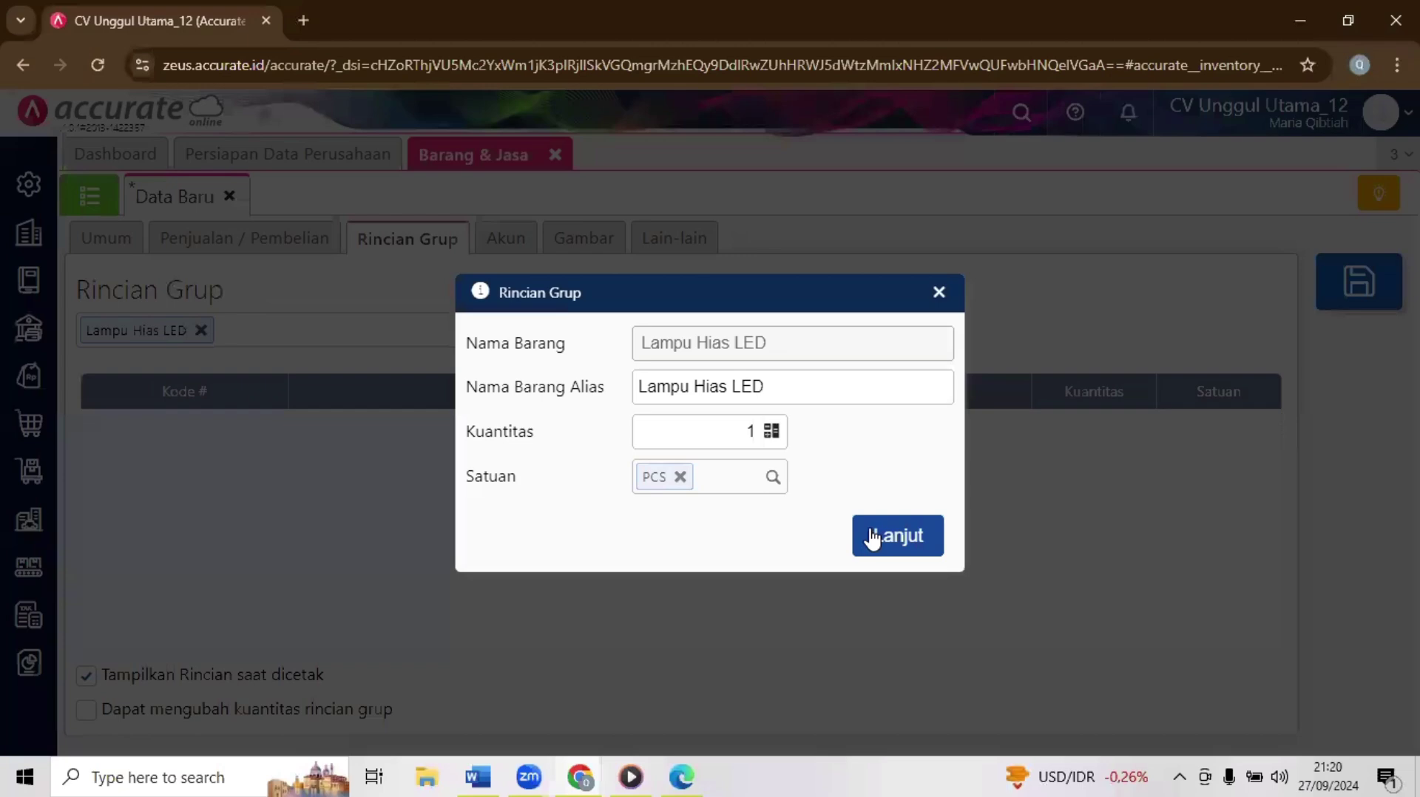
{"action": "left_click", "coordinate": [873, 538]}
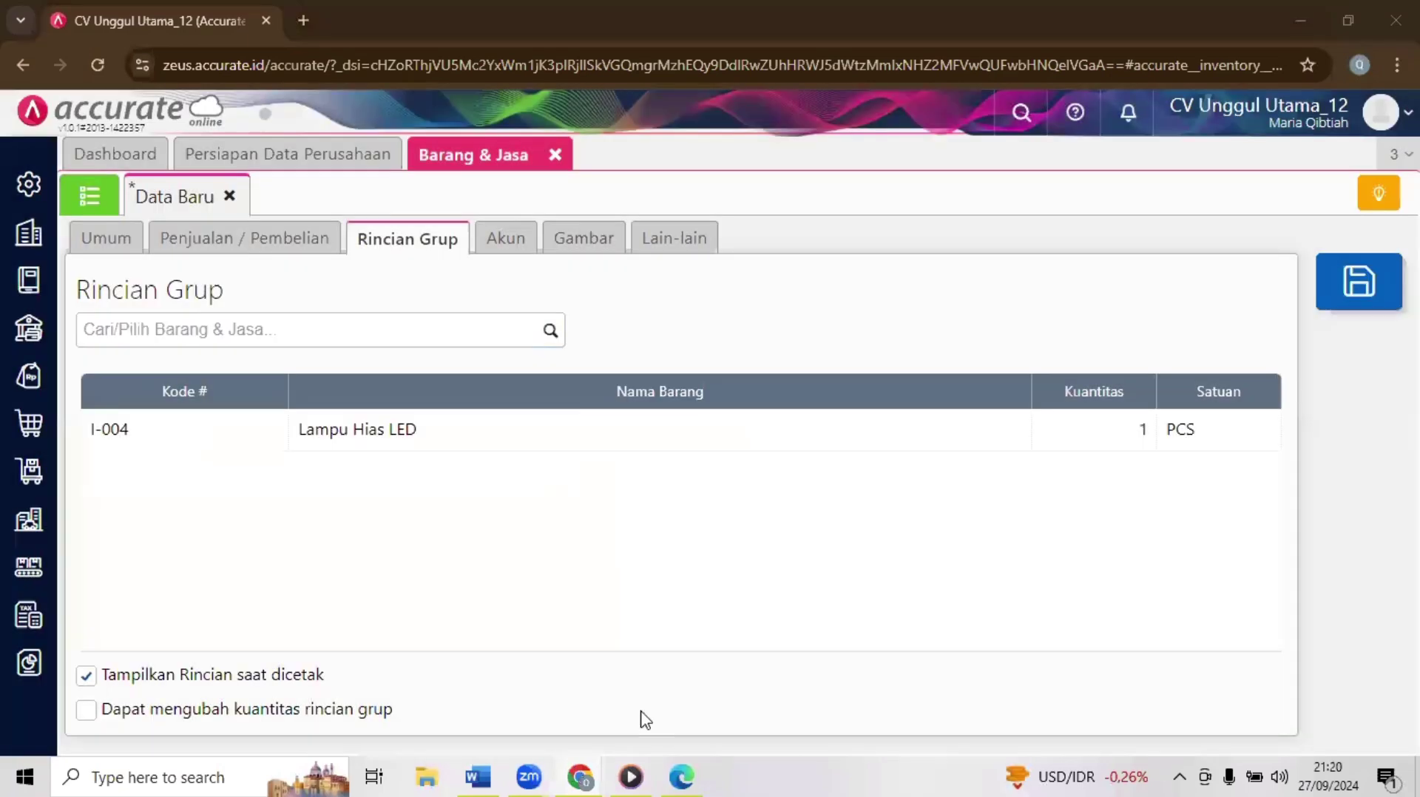
Step: Check the second package item on the exercise page and add Karpet Merah XL to the Rincian Grup with a quantity of 1 PCS
{"action": "mouse_move", "coordinate": [579, 775]}
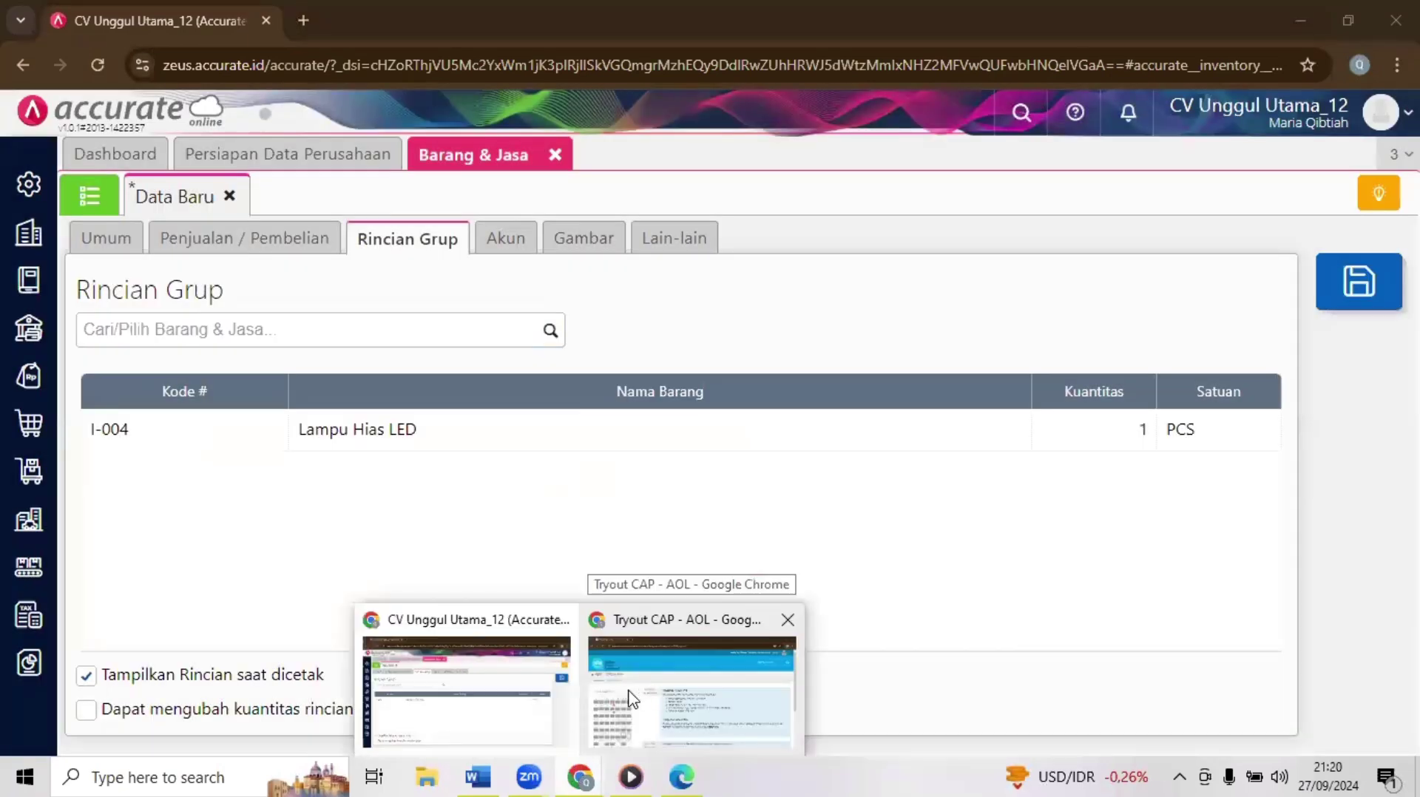
{"action": "left_click", "coordinate": [633, 699]}
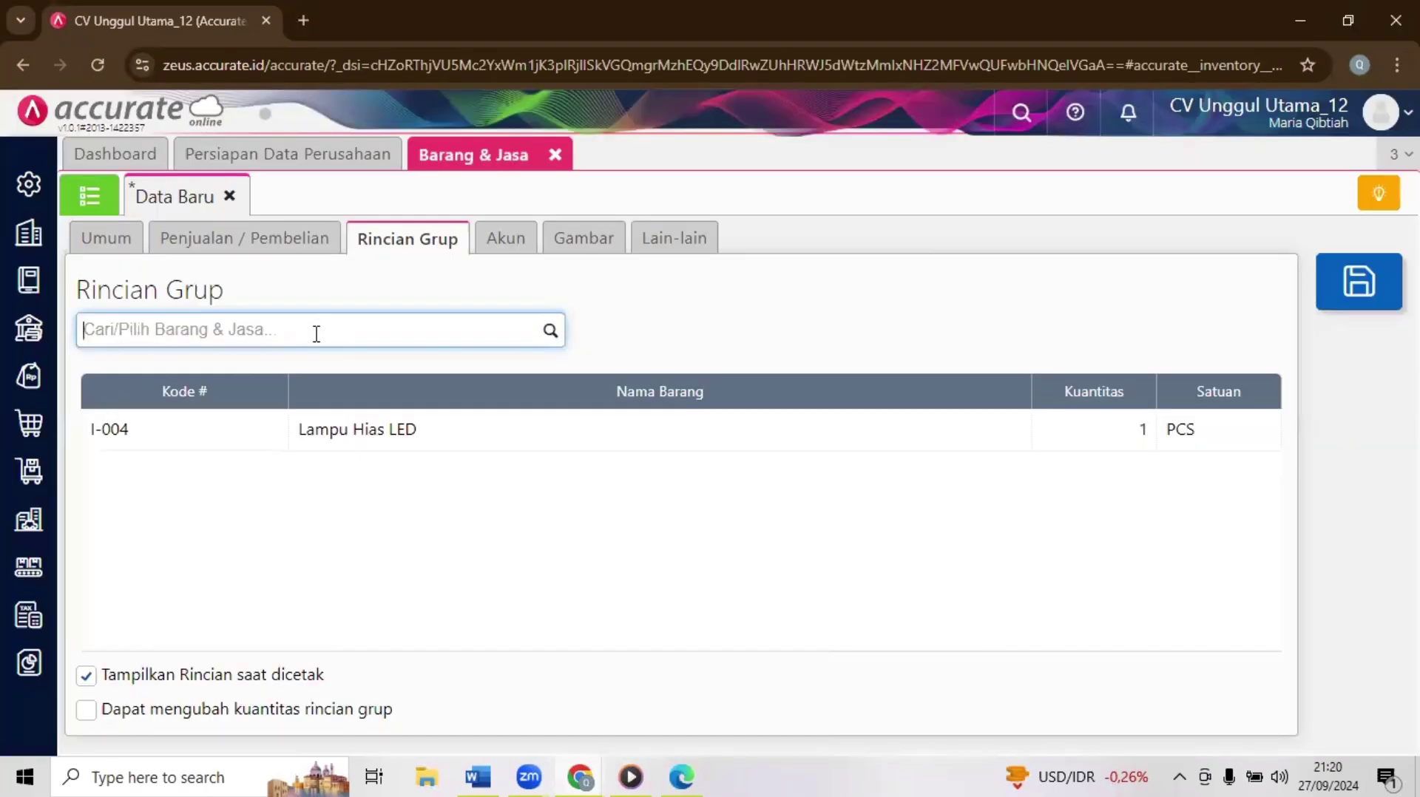
{"action": "type", "text": "kae"}
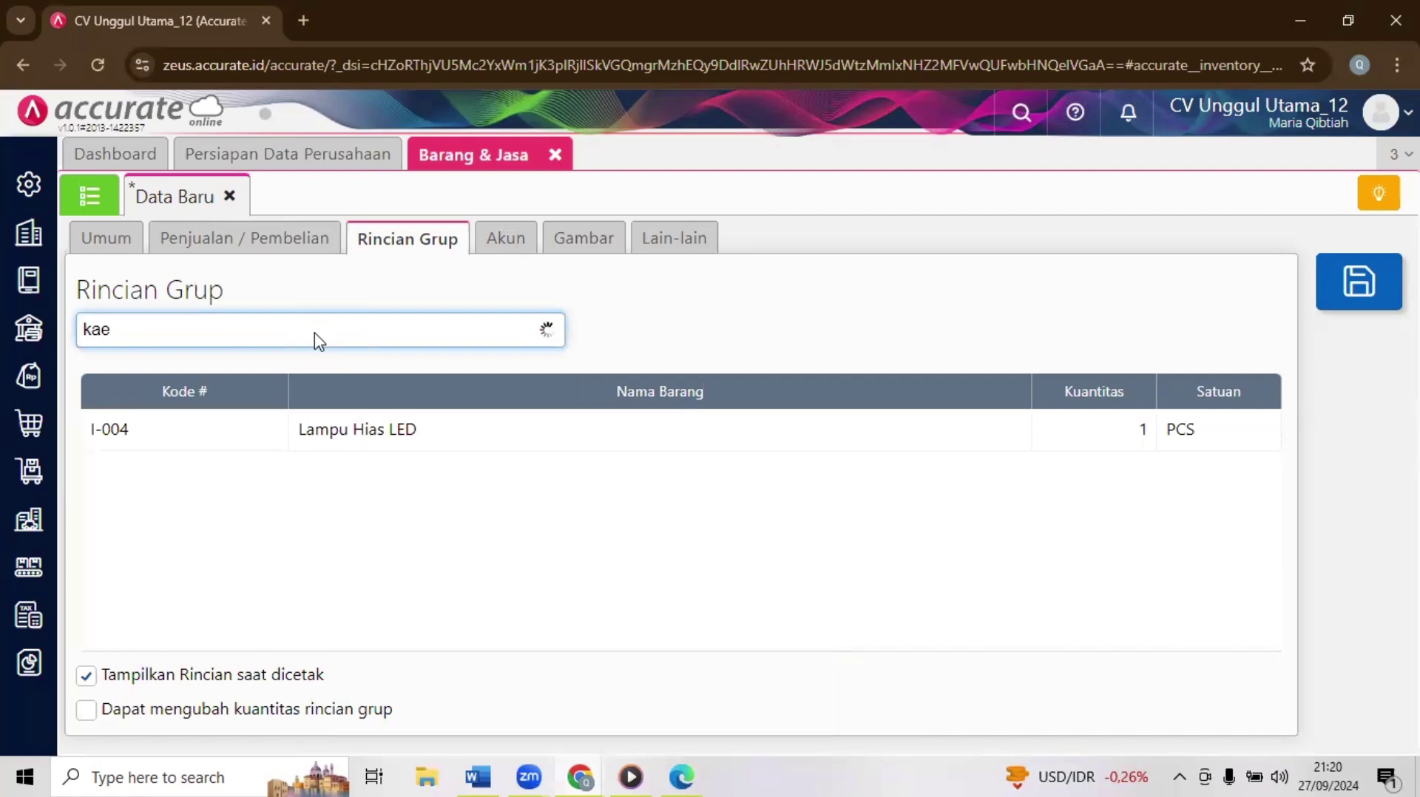
{"action": "type", "text": "mer"}
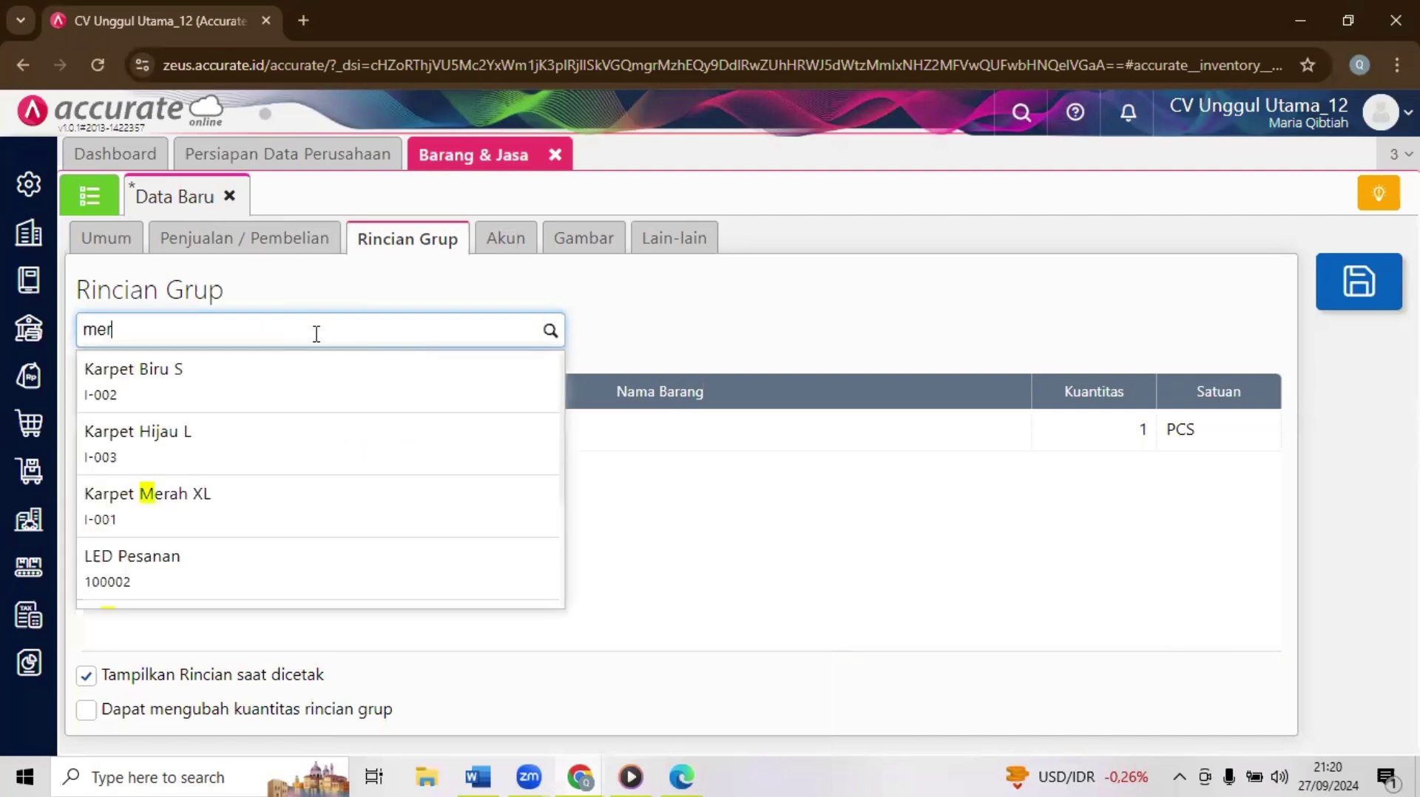
{"action": "type", "text": "ah"}
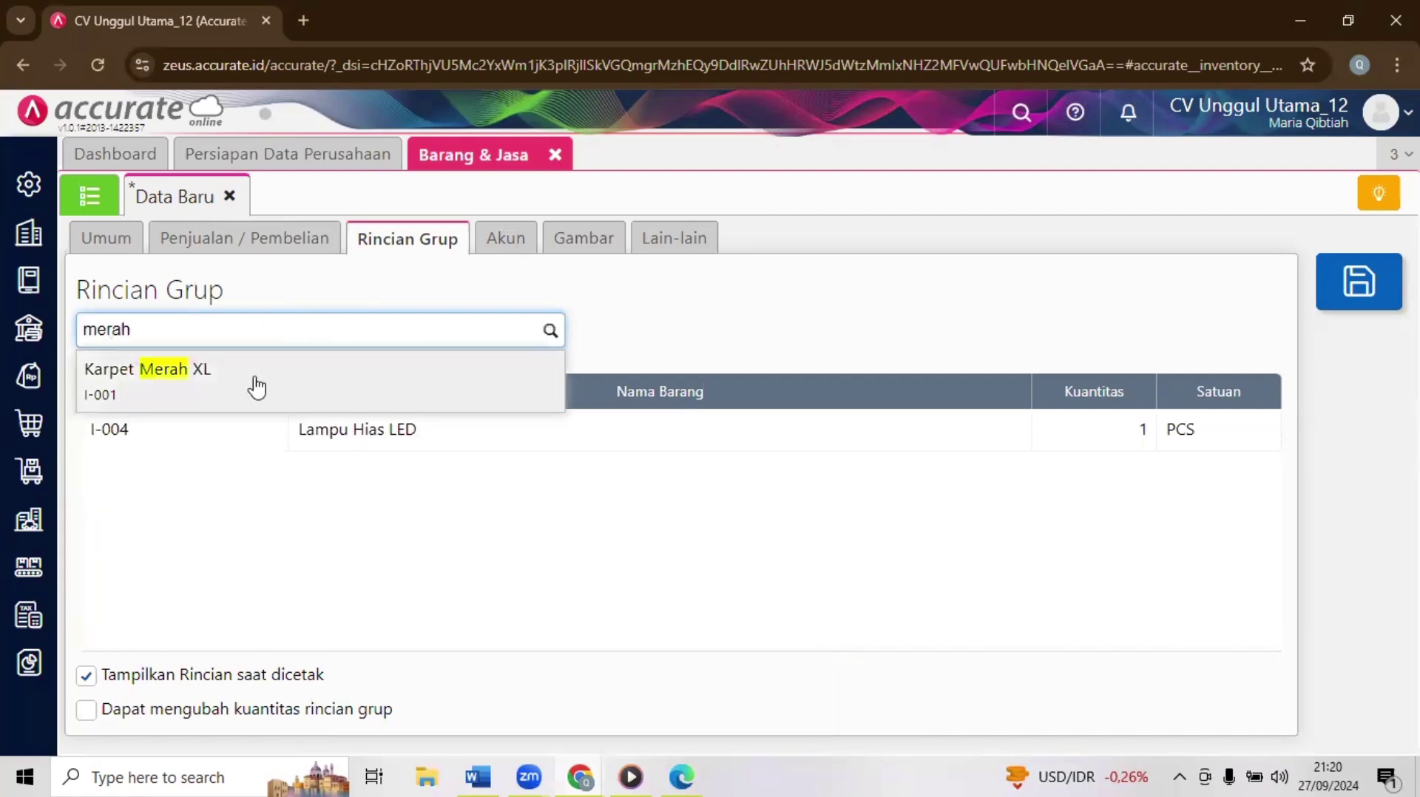
{"action": "left_click", "coordinate": [255, 379]}
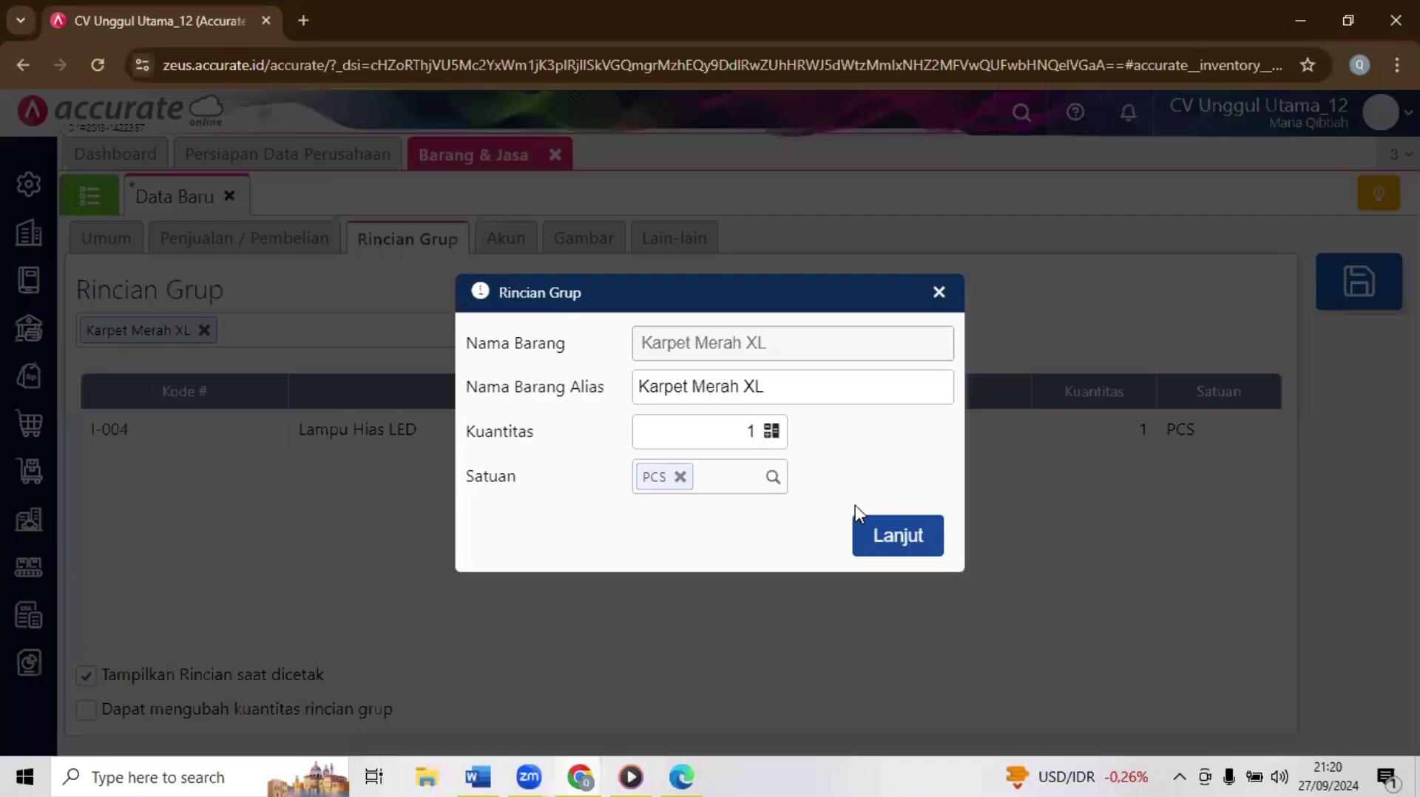
{"action": "left_click", "coordinate": [884, 530]}
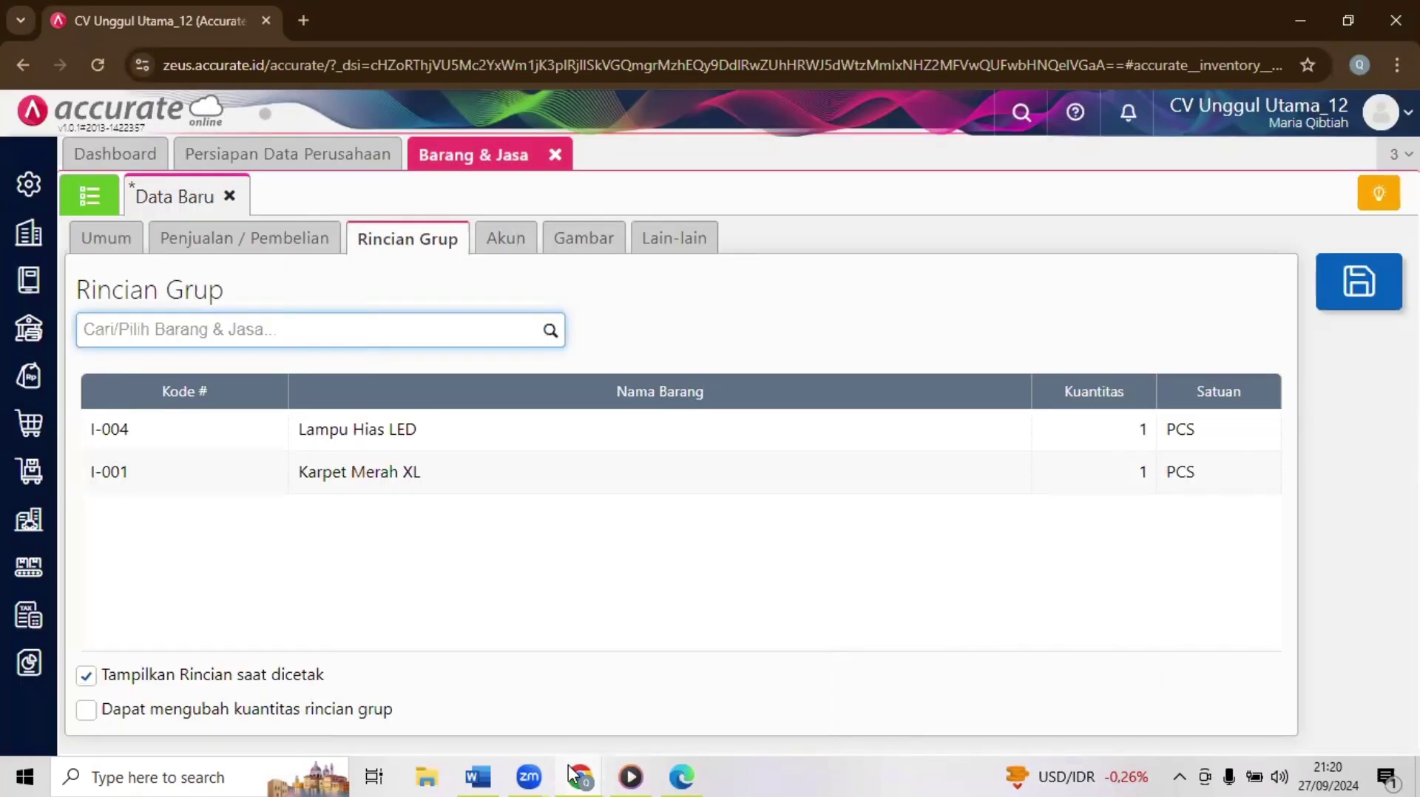
Step: Compare the package contents with the exercise page and save the Promo Awal Tahun item
{"action": "left_click", "coordinate": [575, 774]}
{"action": "left_click", "coordinate": [669, 715]}
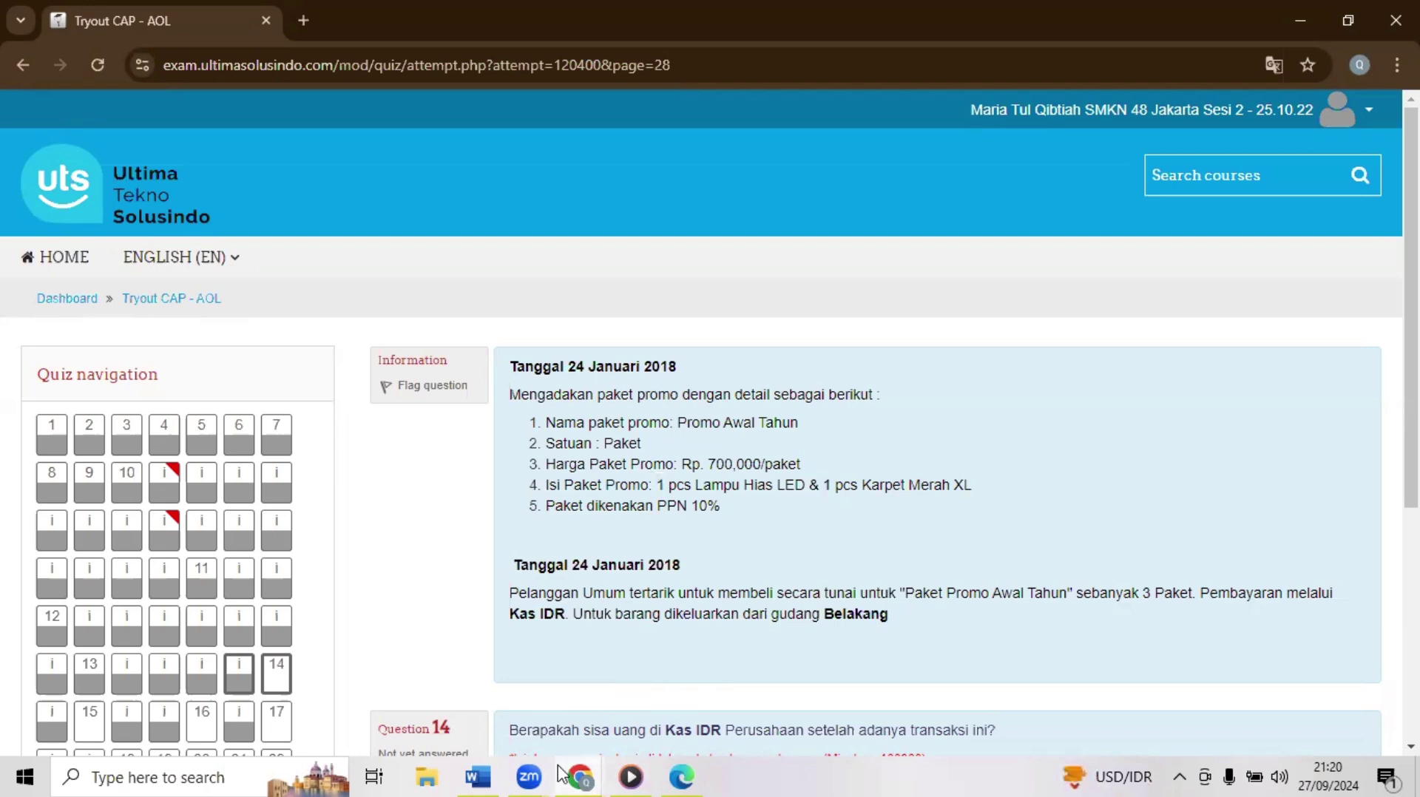
{"action": "left_click", "coordinate": [584, 777]}
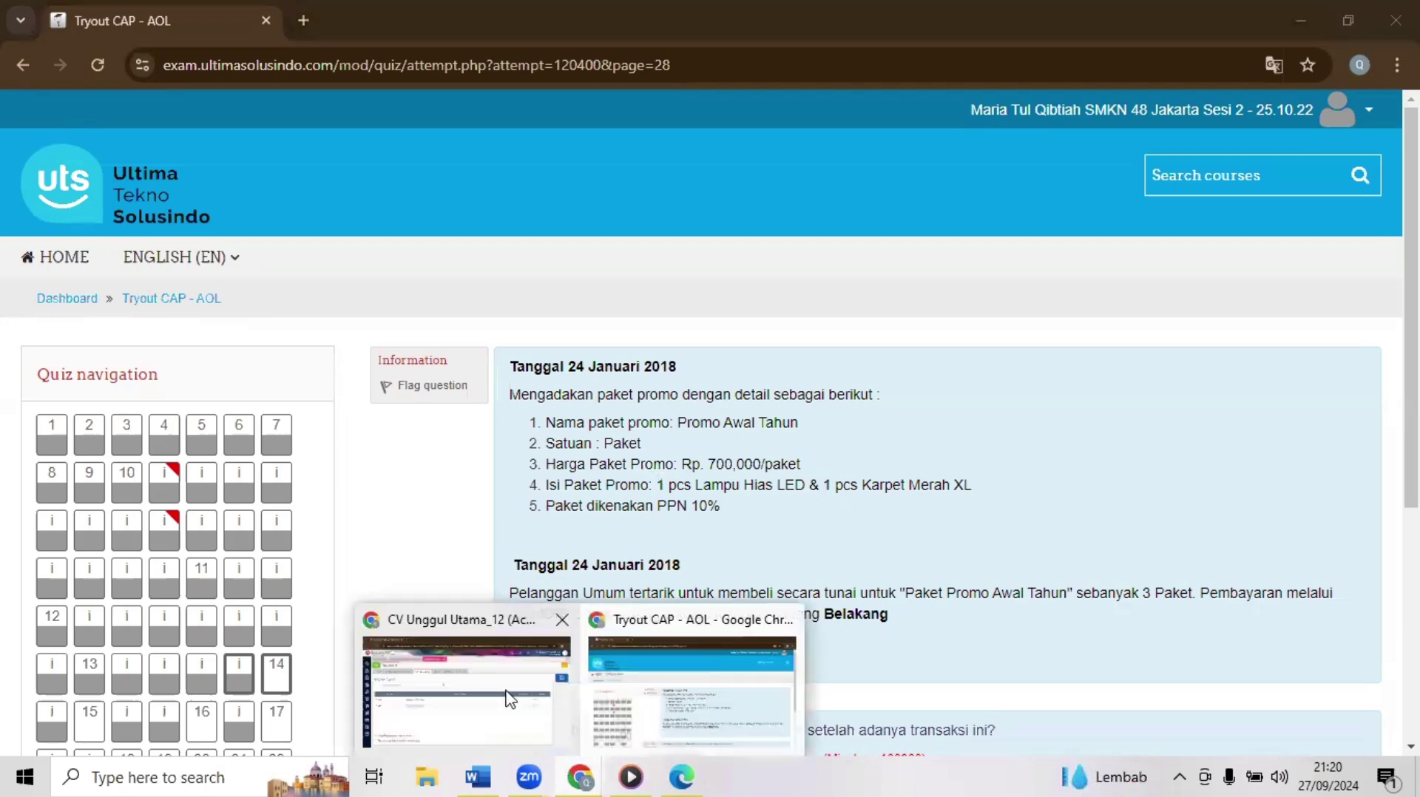
{"action": "left_click", "coordinate": [508, 696]}
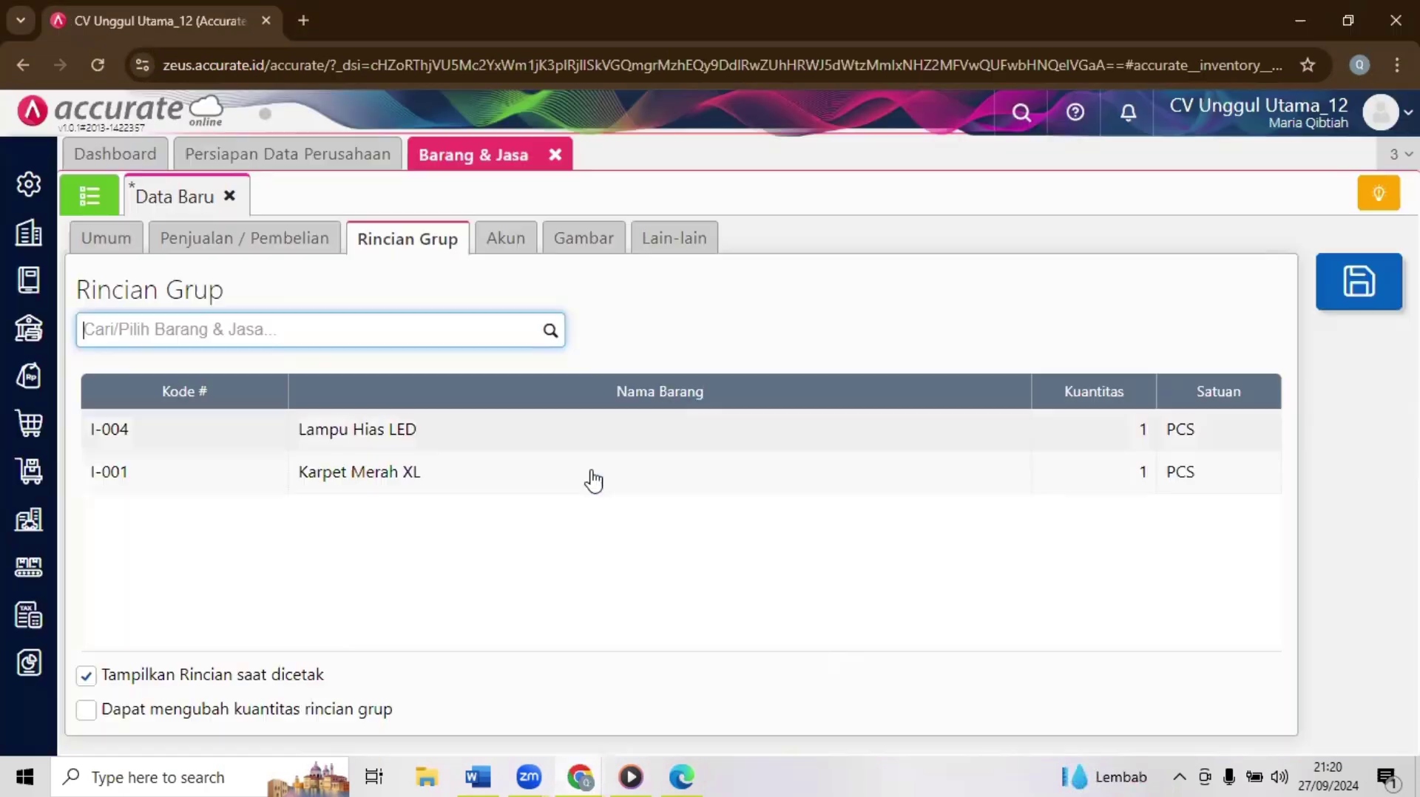
{"action": "left_click", "coordinate": [1363, 282]}
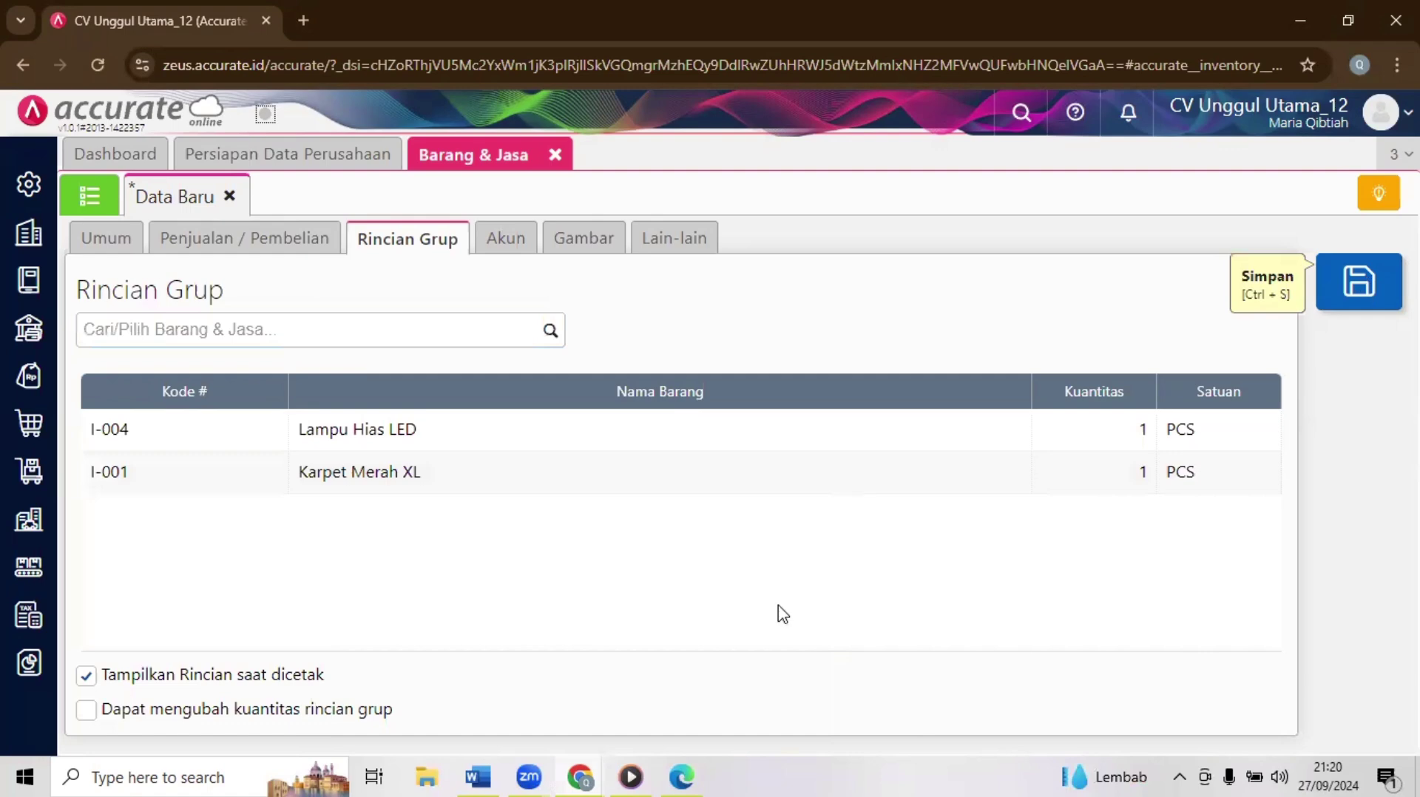
Step: Switch to the Tryout CAP exercise page and read the 24 January 2018 cash sale transaction for the promo package
{"action": "left_click", "coordinate": [583, 777]}
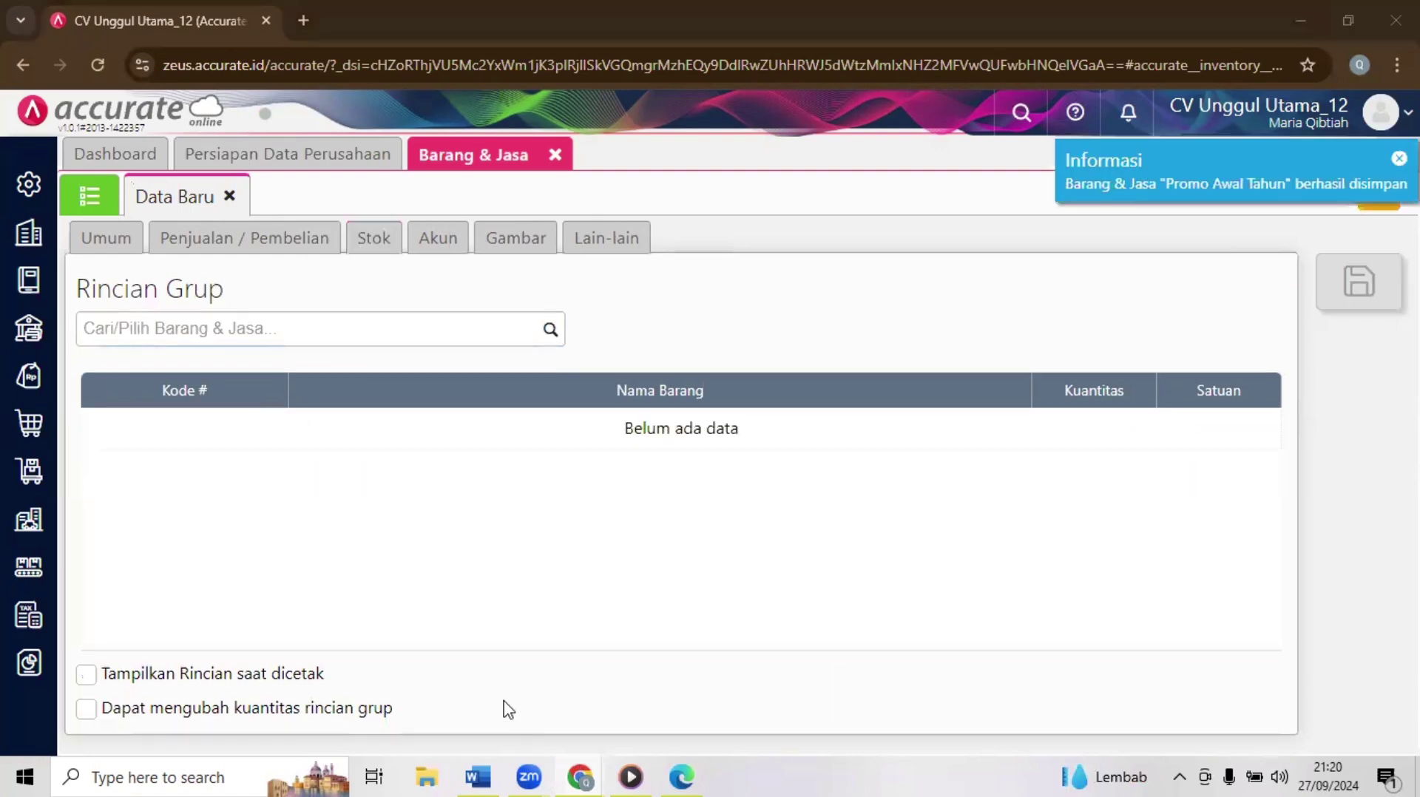
{"action": "left_click", "coordinate": [705, 707]}
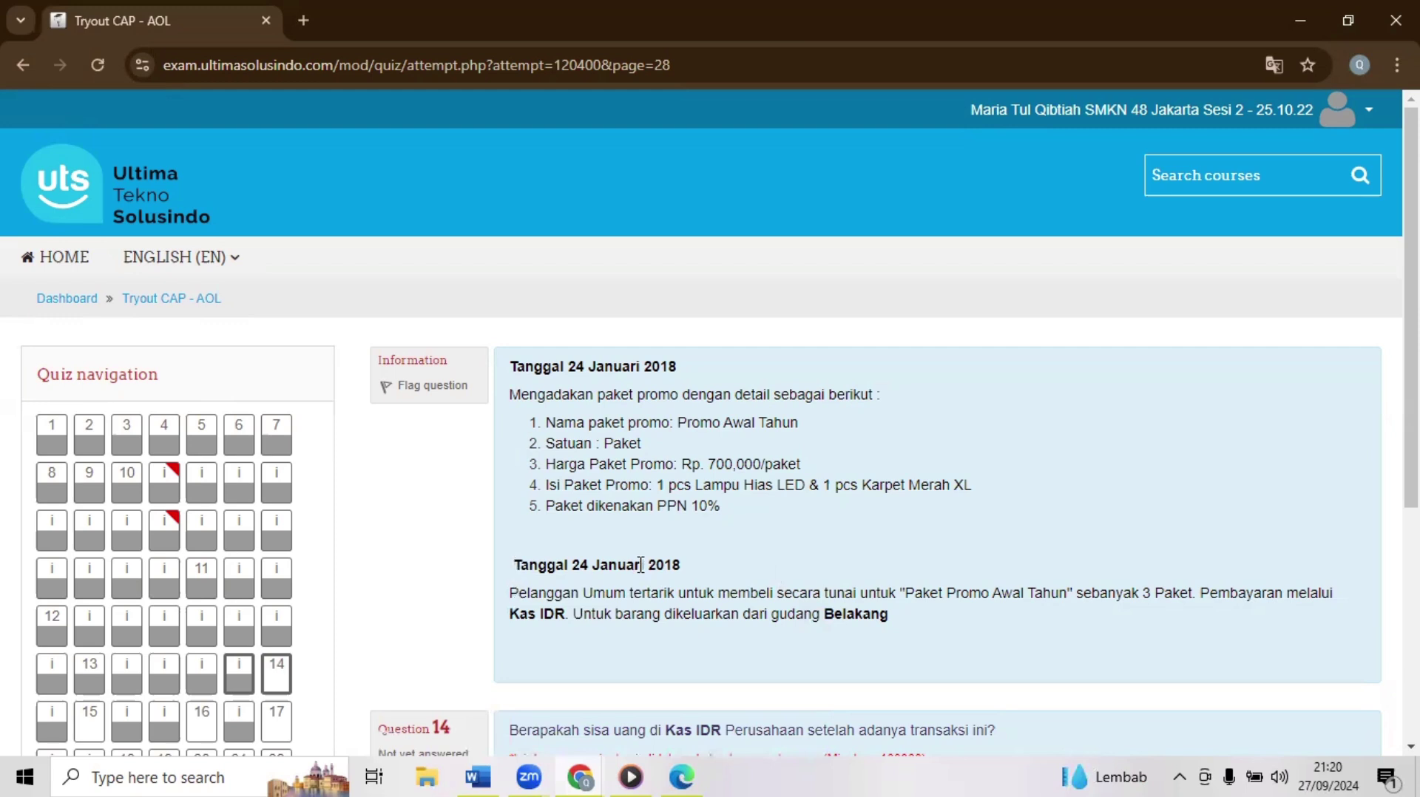
{"action": "triple_click", "coordinate": [681, 577]}
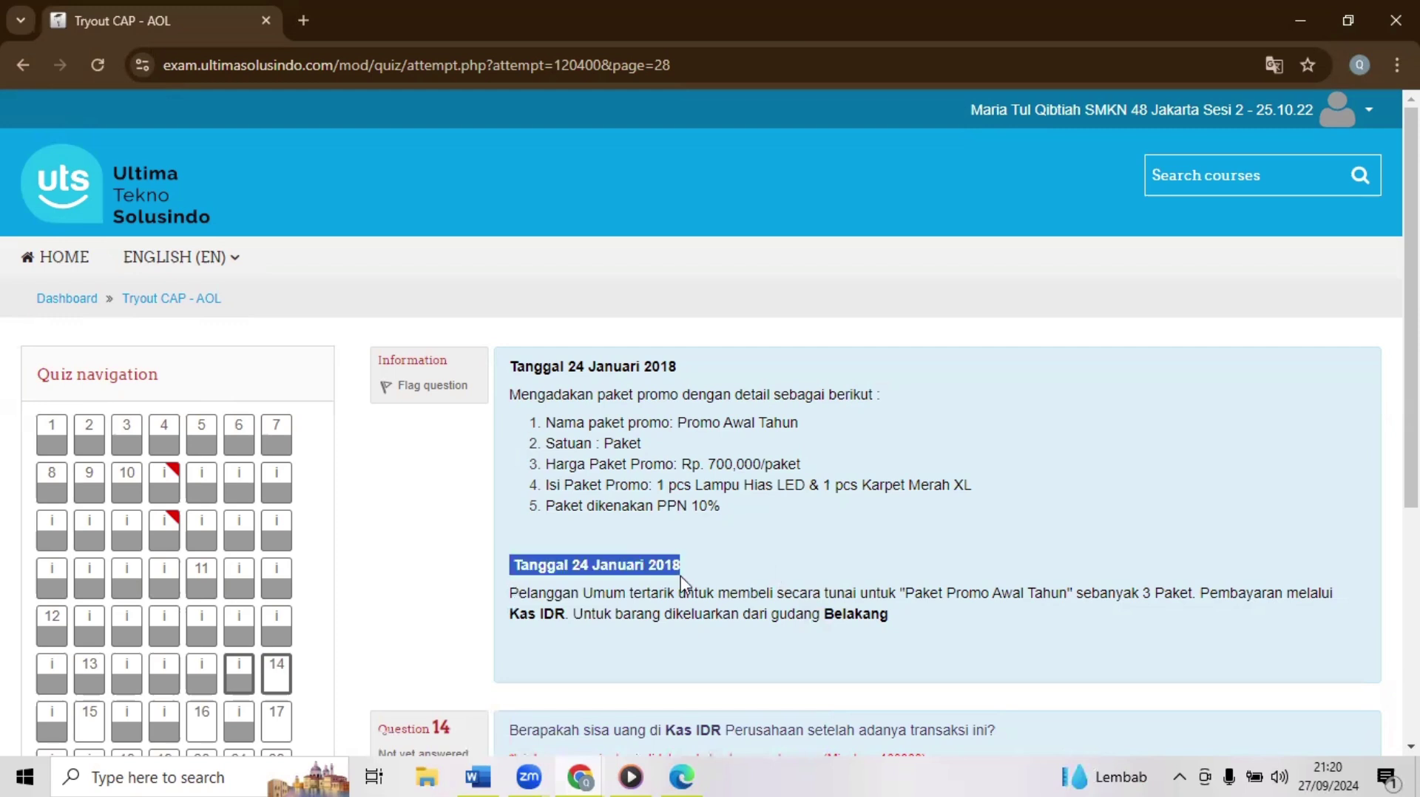
{"action": "left_click", "coordinate": [678, 595]}
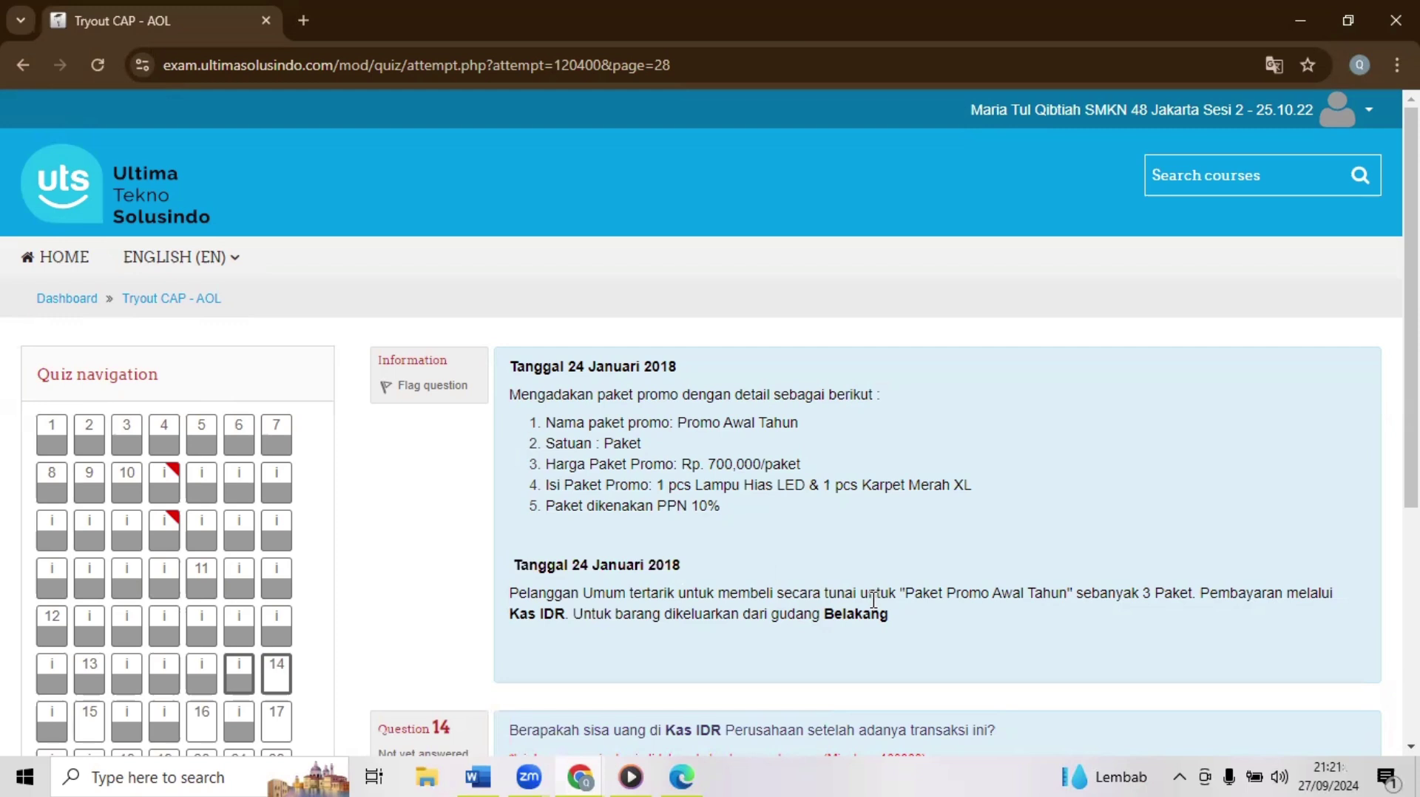
Step: Switch to Accurate Online and start a new Faktur Penjualan for the customer Pelanggan Umum
{"action": "left_click", "coordinate": [583, 775]}
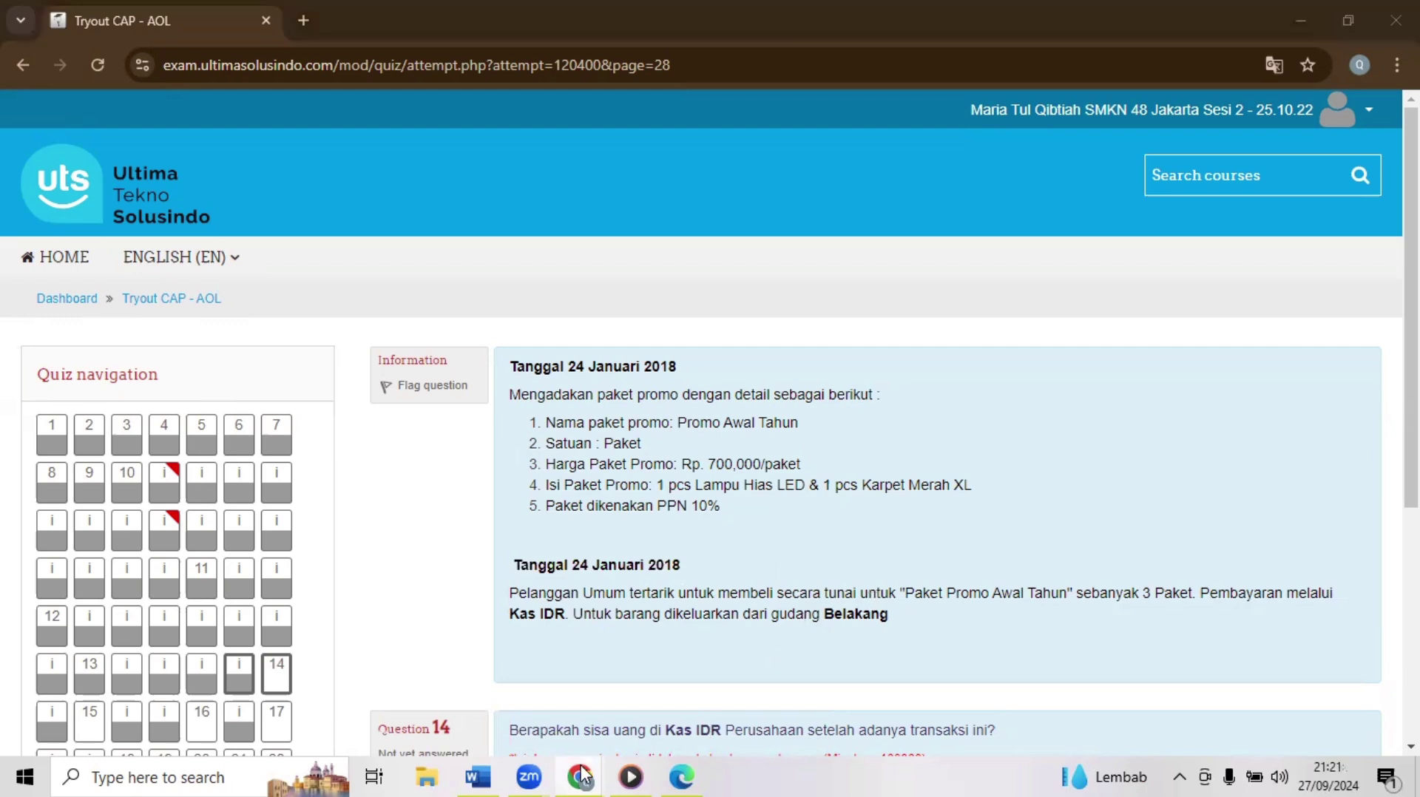
{"action": "left_click", "coordinate": [689, 690]}
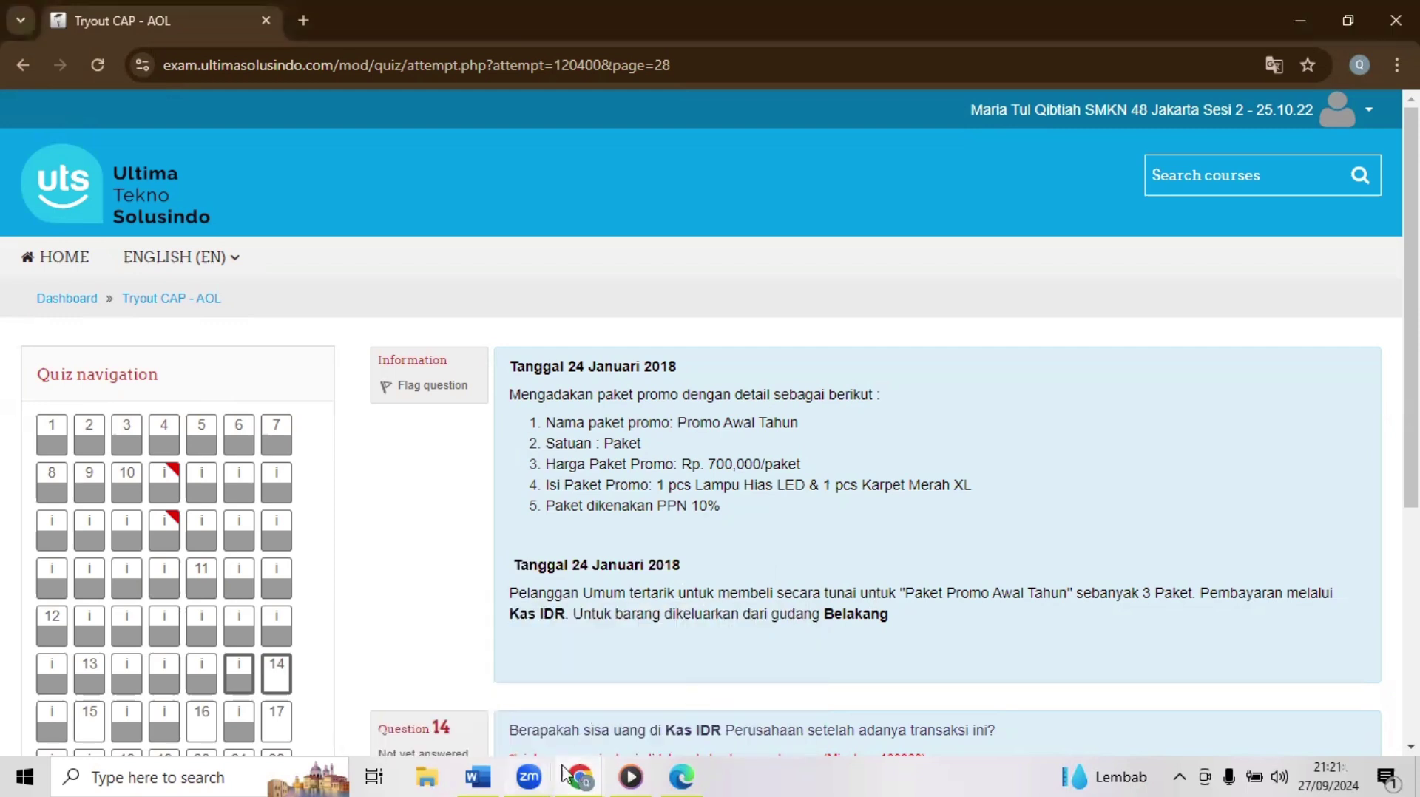
{"action": "left_click", "coordinate": [567, 775]}
{"action": "left_click", "coordinate": [481, 699]}
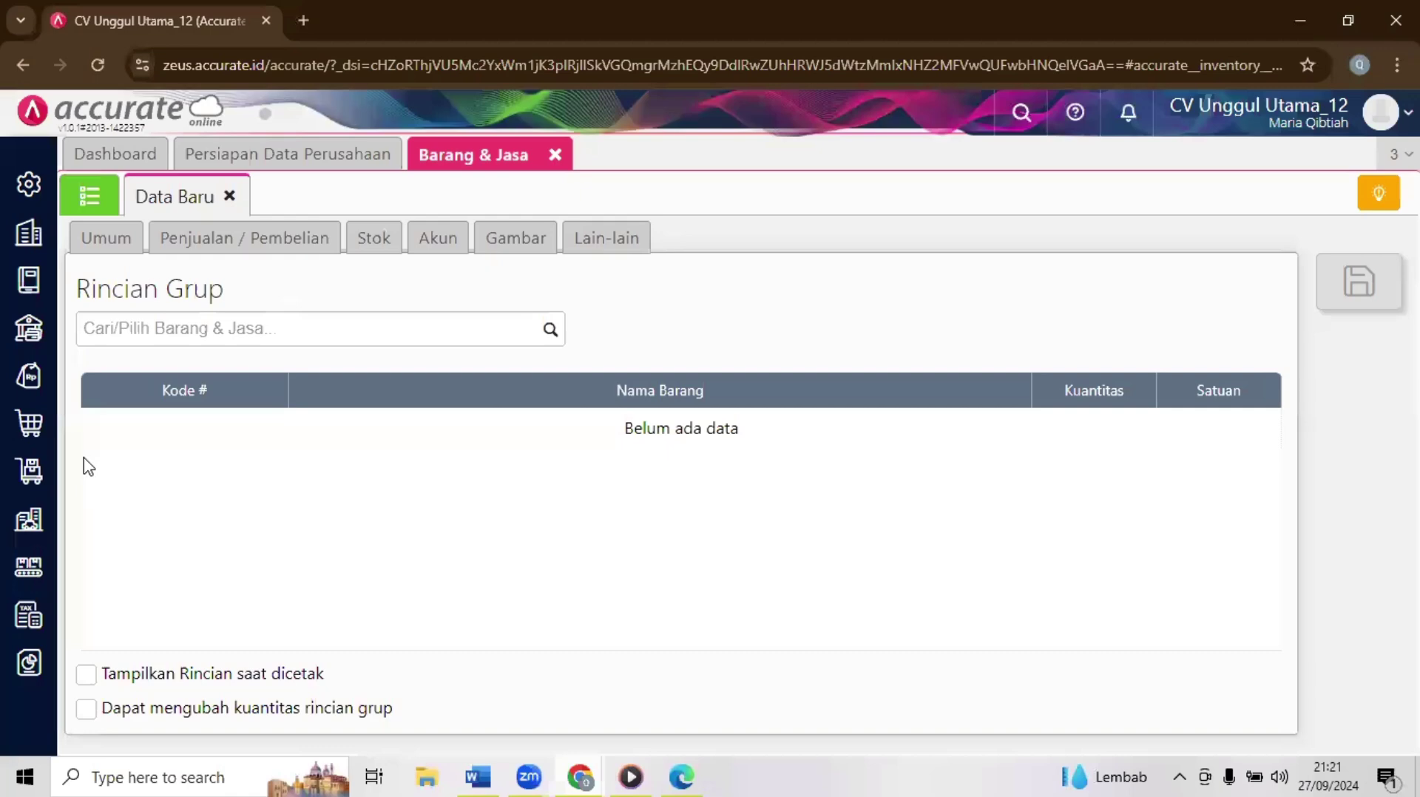
{"action": "left_click", "coordinate": [24, 383]}
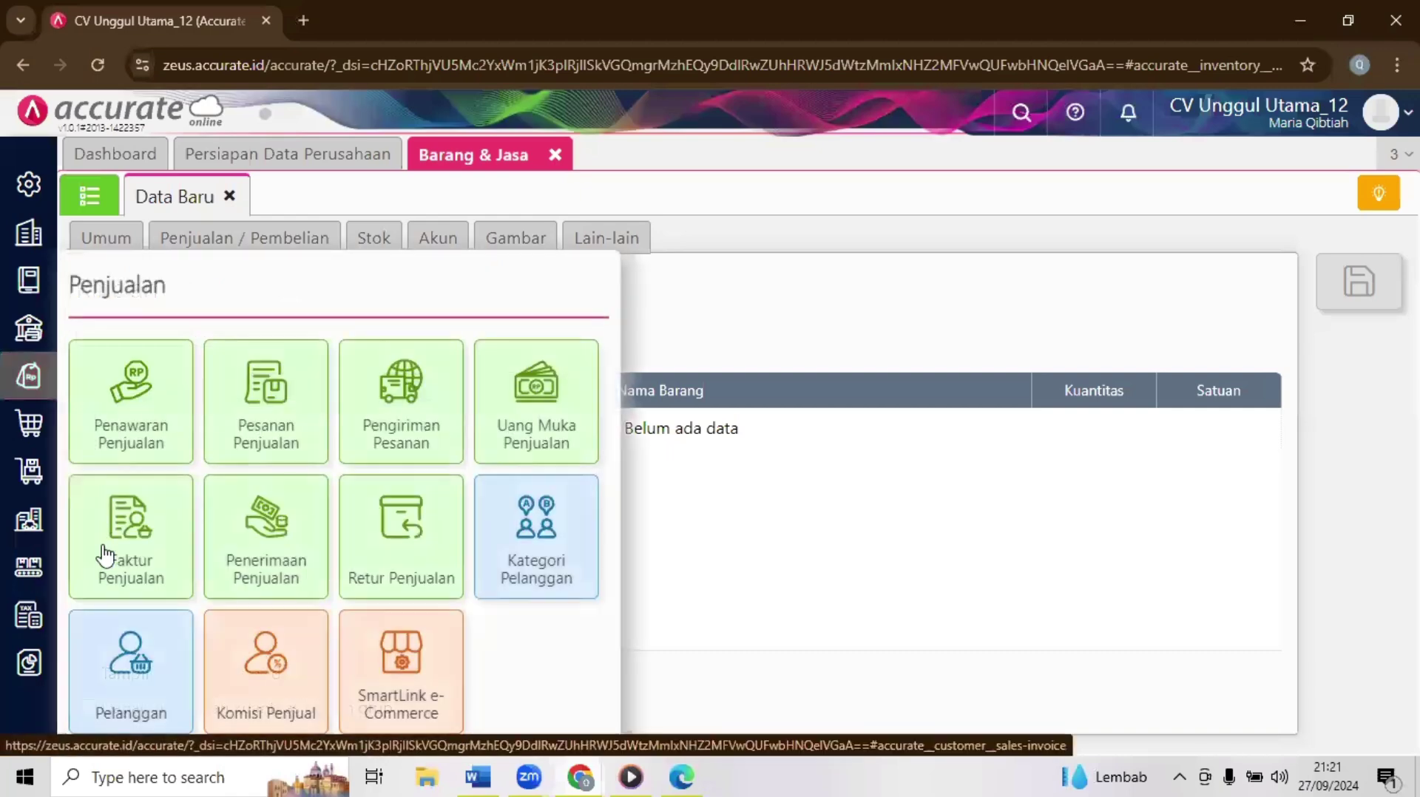
{"action": "left_click", "coordinate": [106, 554]}
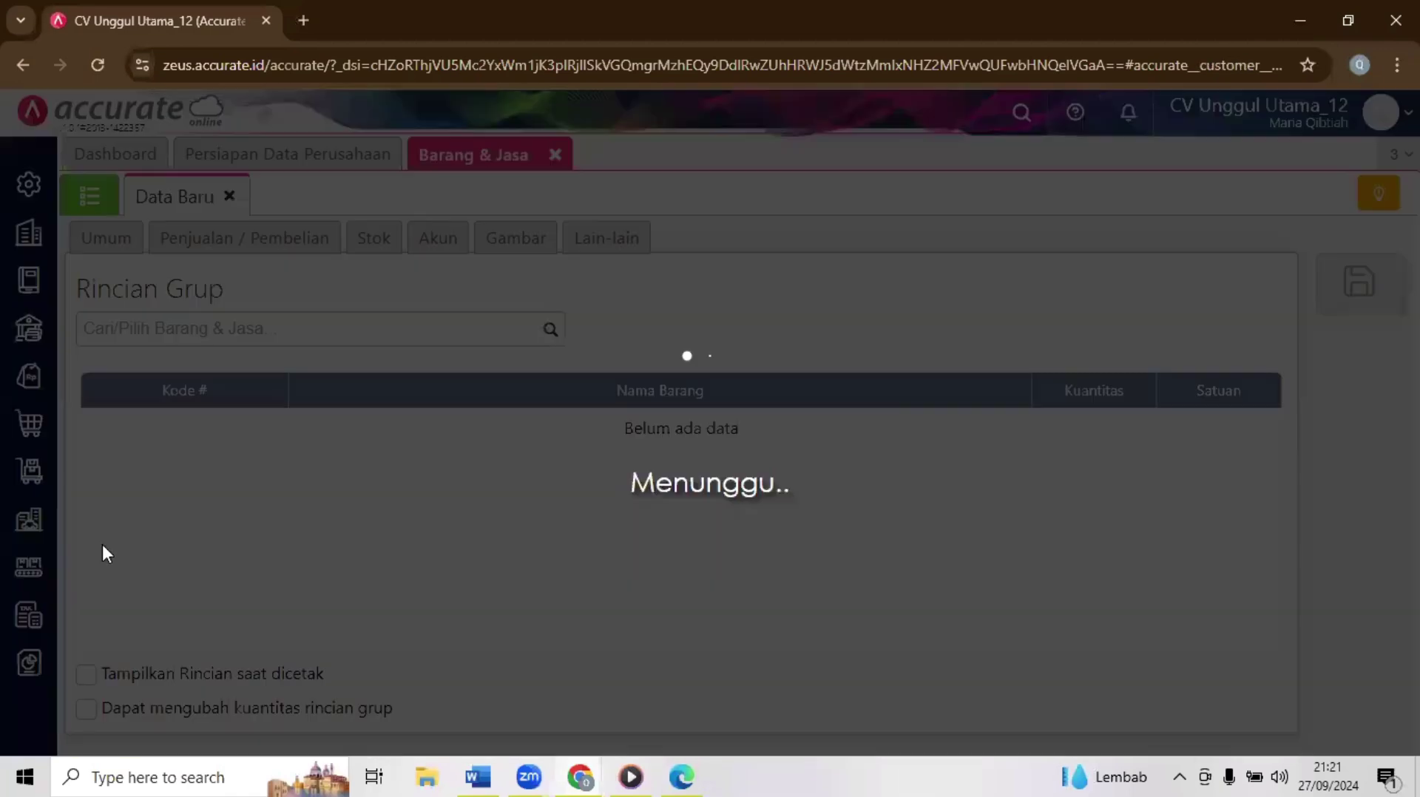
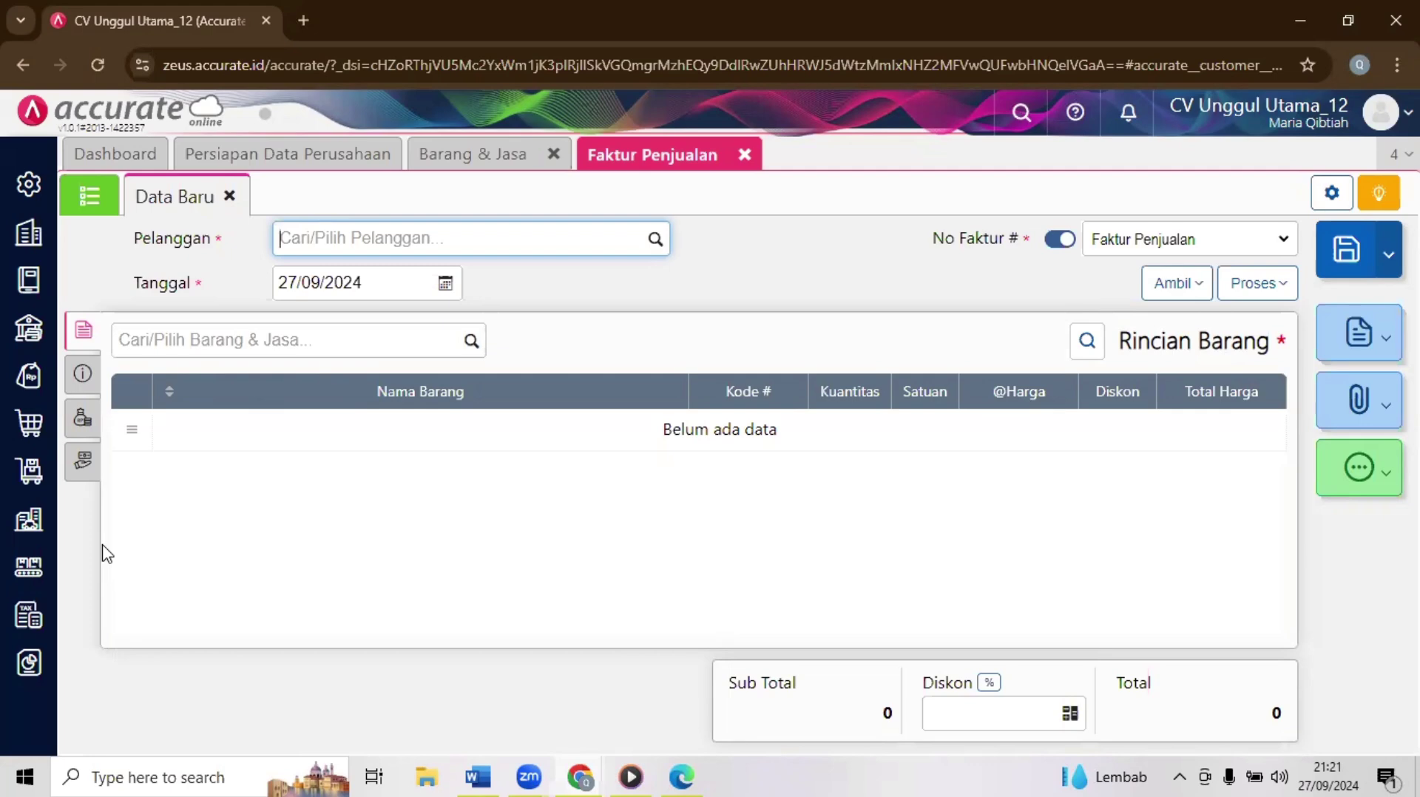
{"action": "left_click", "coordinate": [655, 244]}
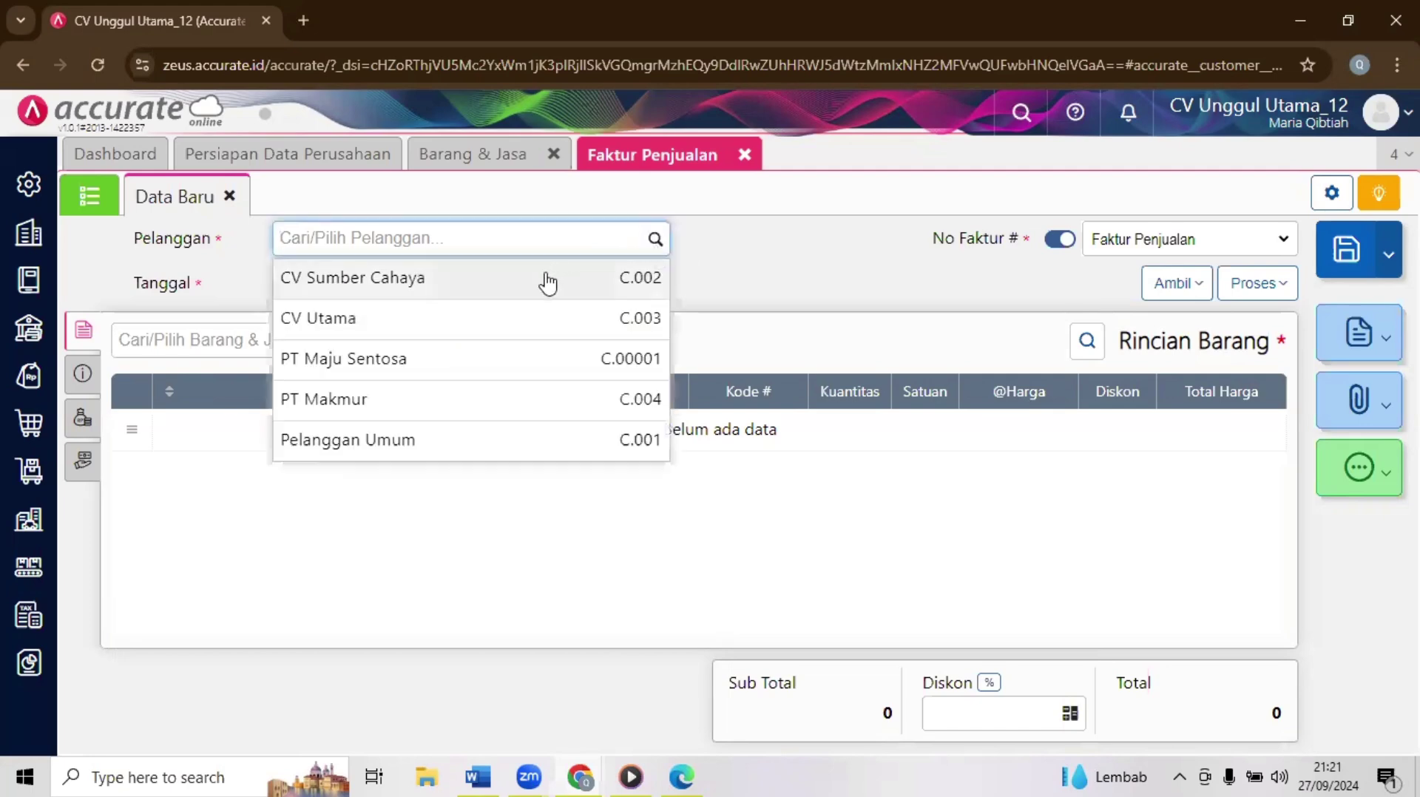
{"action": "left_click", "coordinate": [426, 454]}
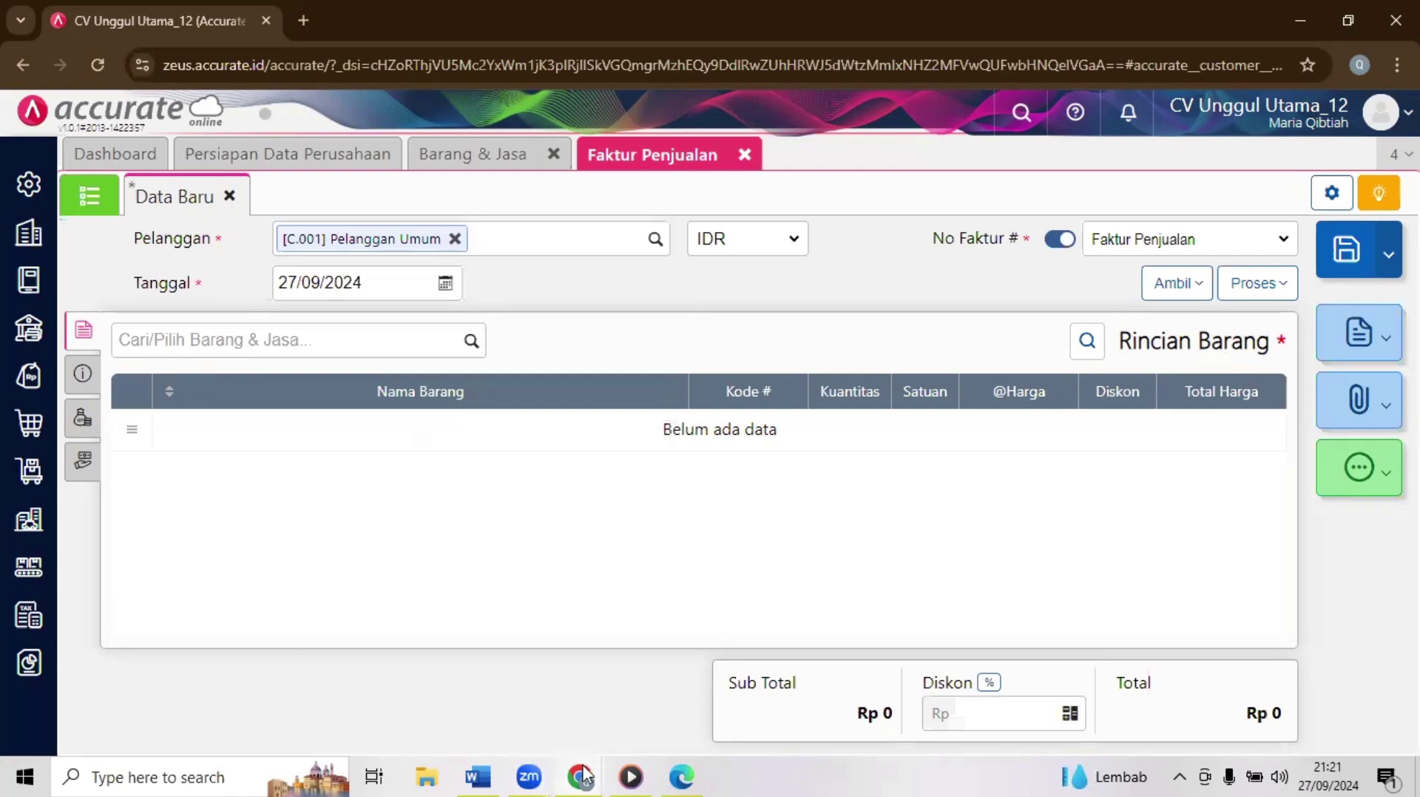
Step: Check the transaction date on the exercise page and set the sales invoice's Tanggal to 24/01/2018
{"action": "mouse_move", "coordinate": [582, 775]}
{"action": "left_click", "coordinate": [676, 708]}
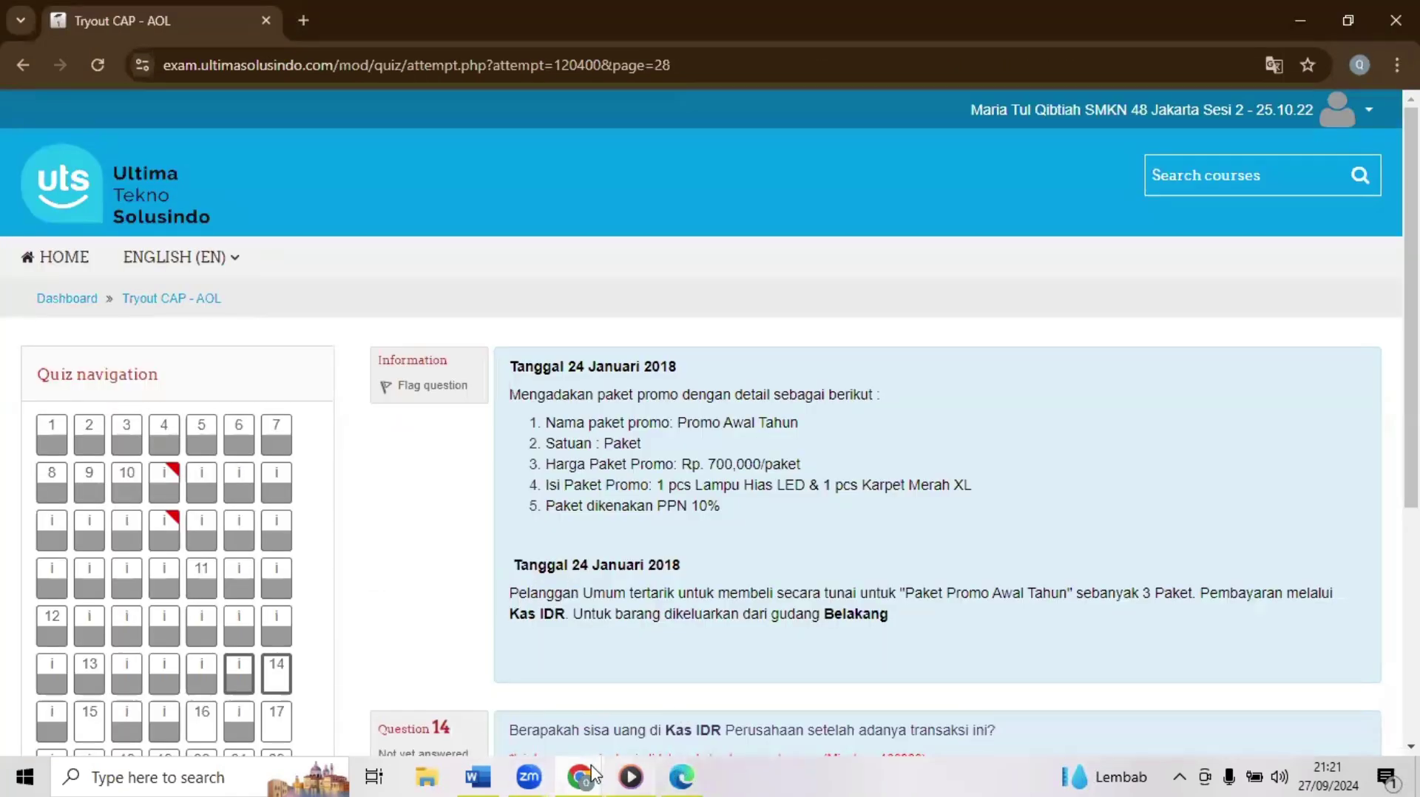
{"action": "mouse_move", "coordinate": [592, 775]}
{"action": "left_click", "coordinate": [491, 698]}
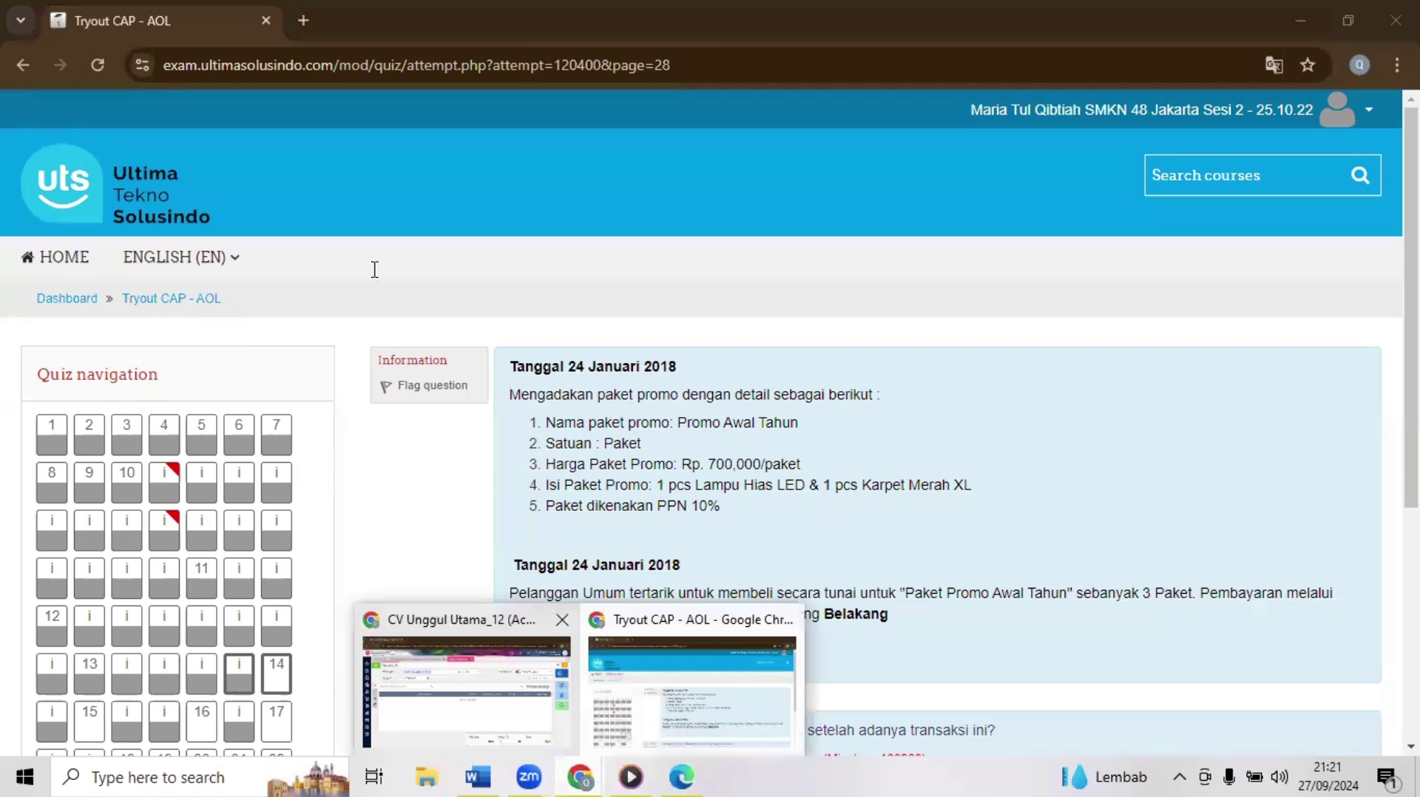
{"action": "left_click", "coordinate": [389, 281]}
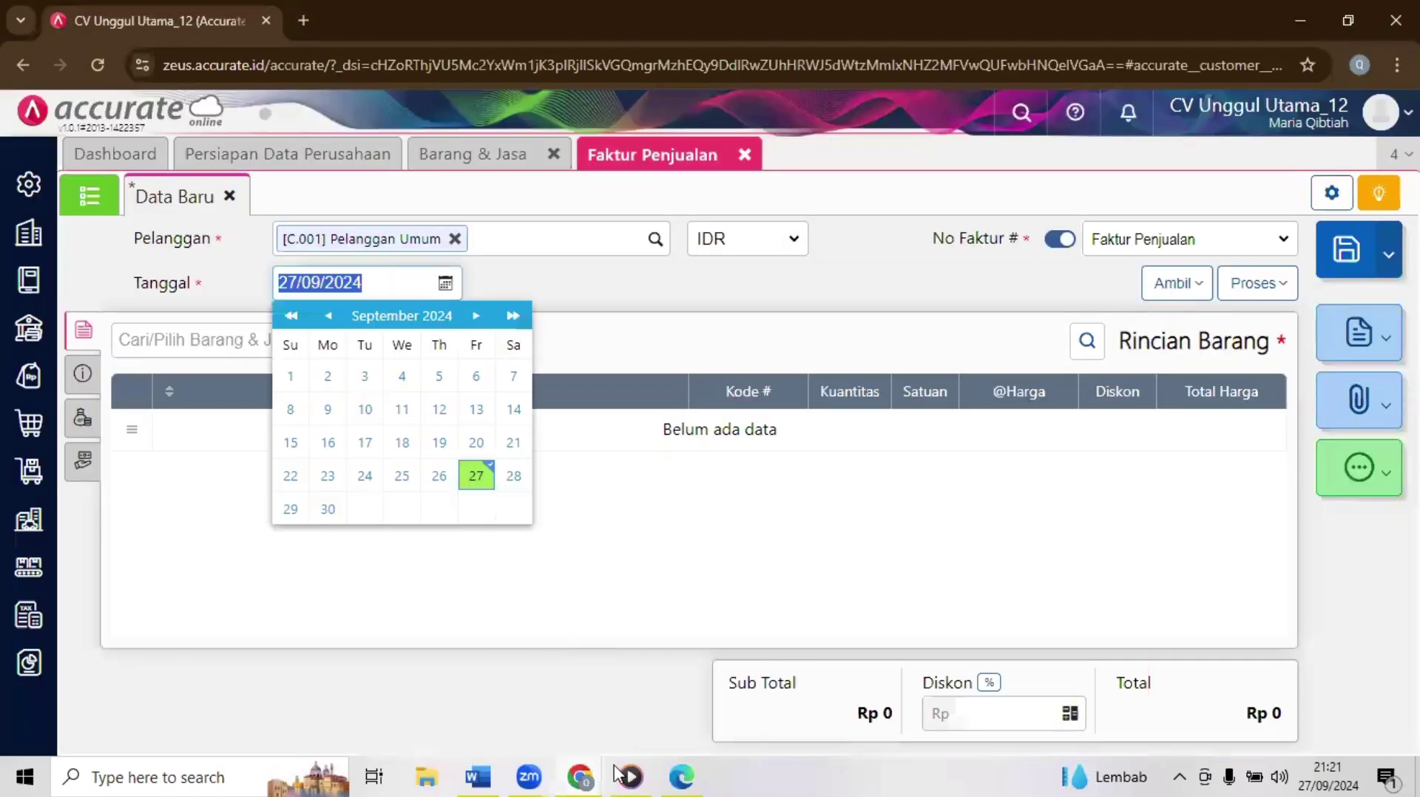
{"action": "left_click", "coordinate": [580, 777]}
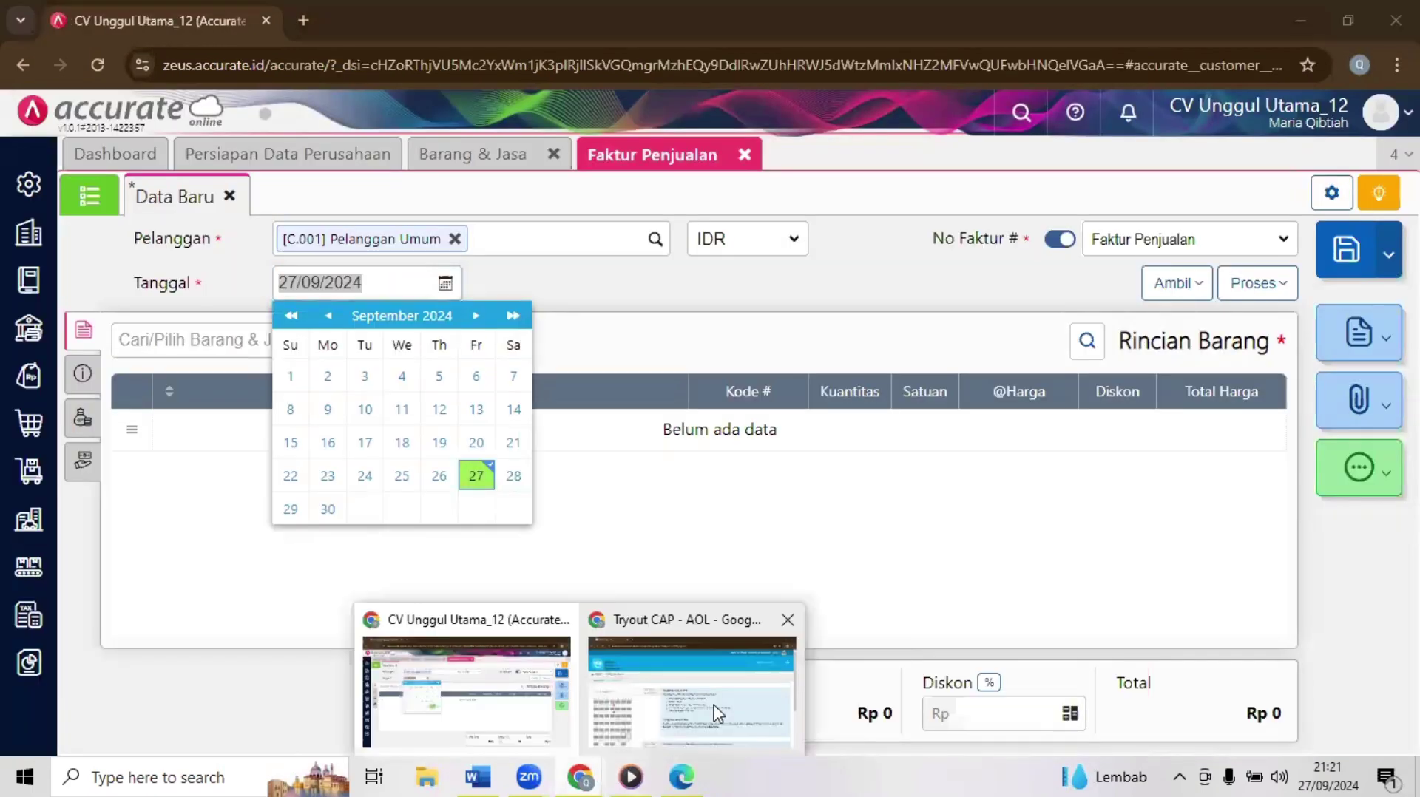
{"action": "left_click", "coordinate": [718, 713]}
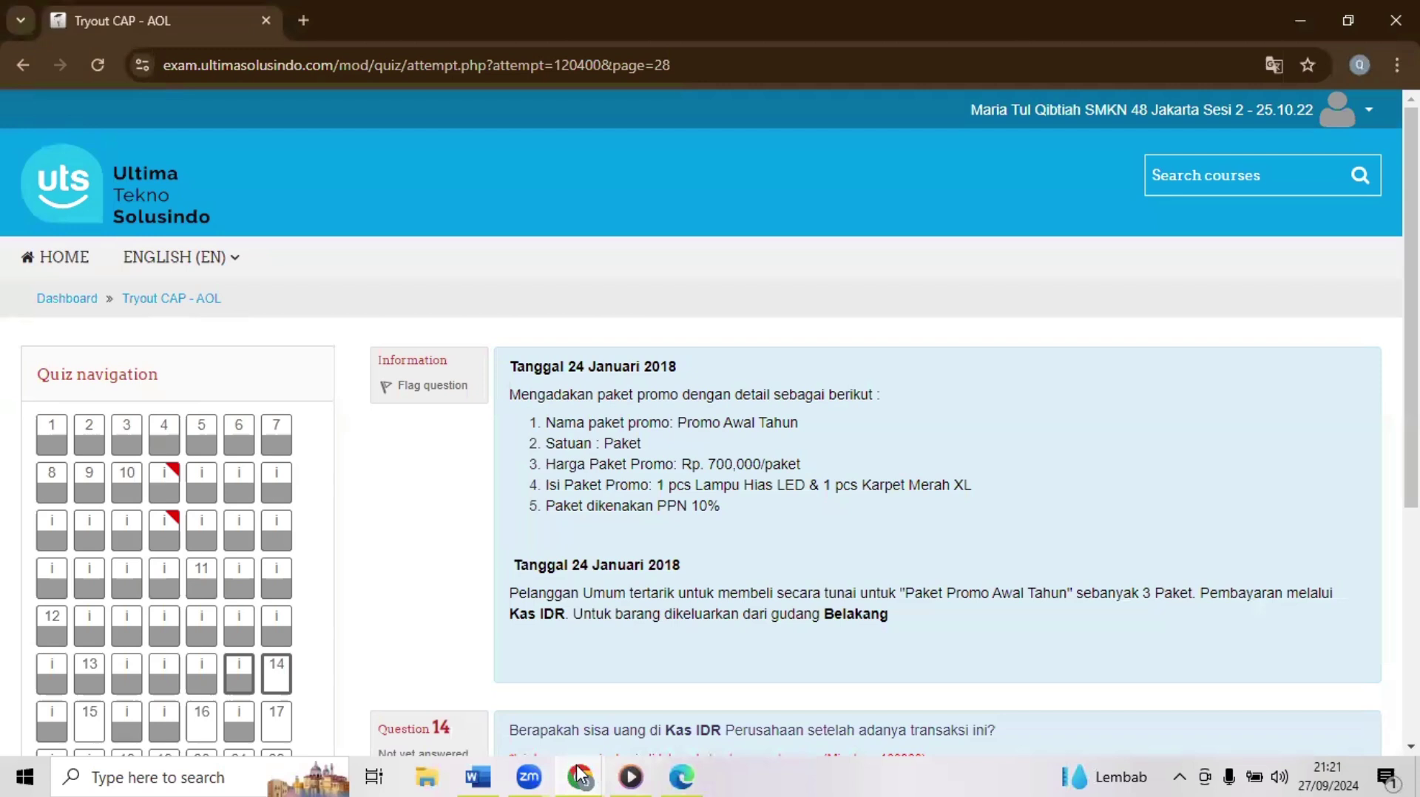
{"action": "key", "text": "alt+Tab"}
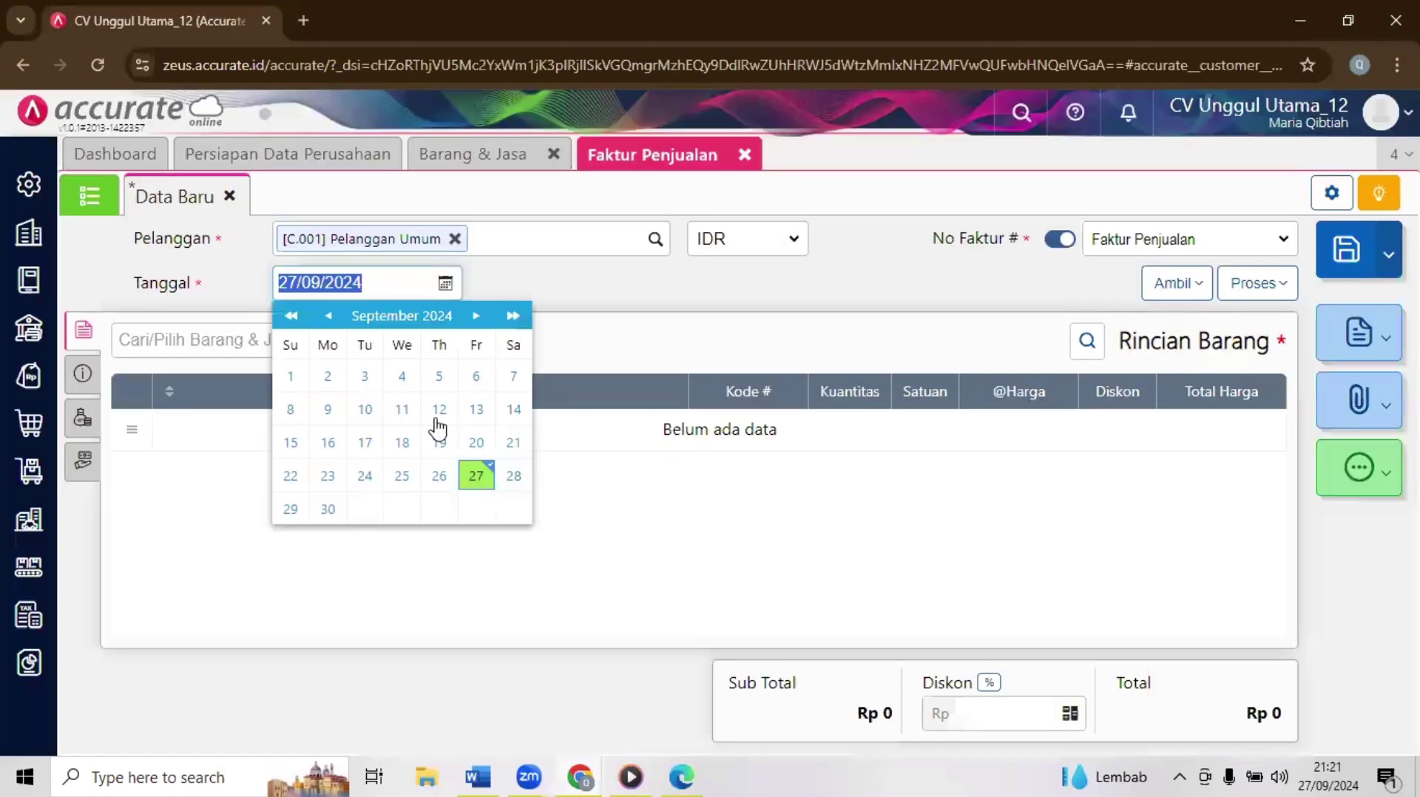
{"action": "type", "text": "24/01/"}
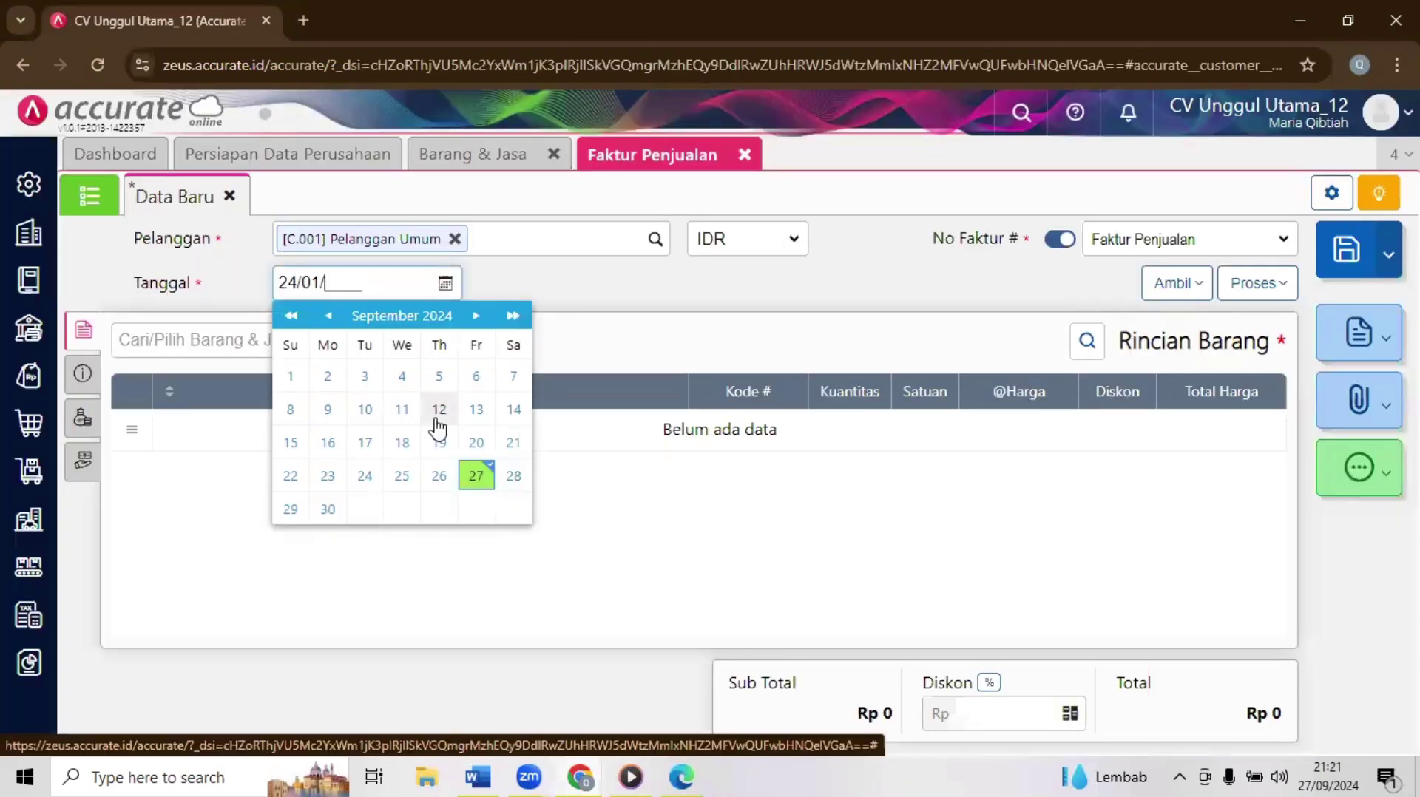
{"action": "type", "text": "2018"}
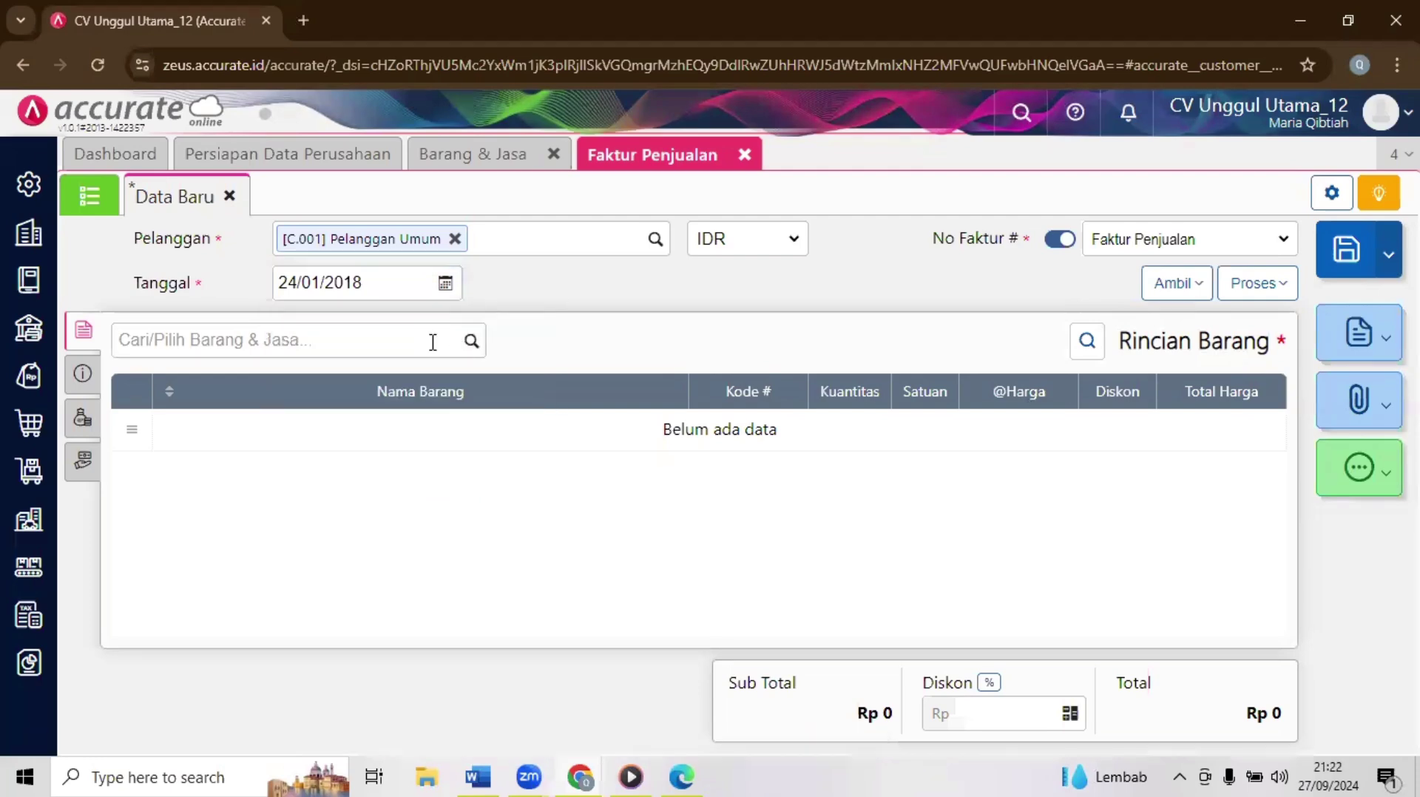
Step: Search the invoice's items for the promo package and select Promo Awal Tahun
{"action": "left_click", "coordinate": [433, 342]}
{"action": "type", "text": "pak"}
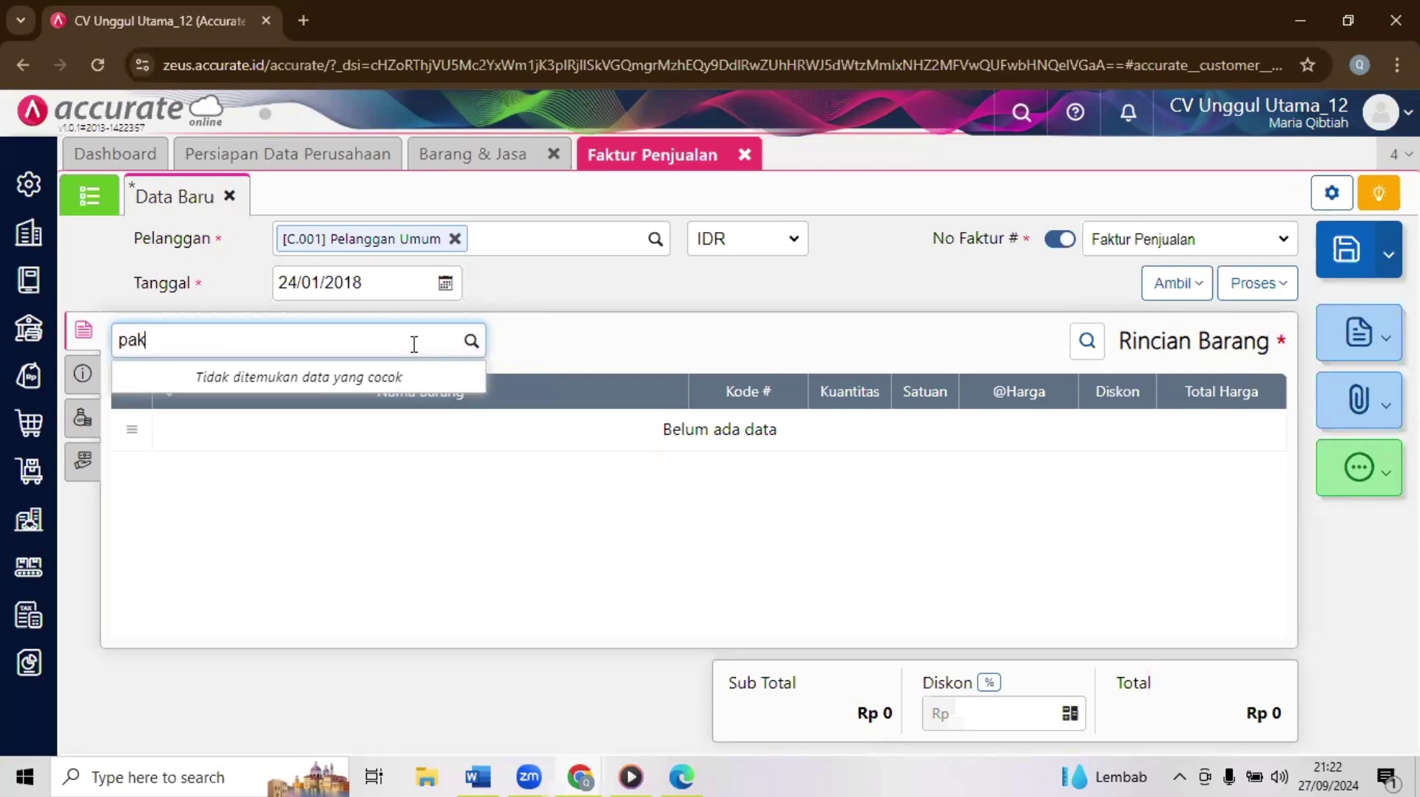
{"action": "key", "text": "BackSpace"}
{"action": "key", "text": "BackSpace"}
{"action": "key", "text": "BackSpace"}
{"action": "type", "text": "prom"}
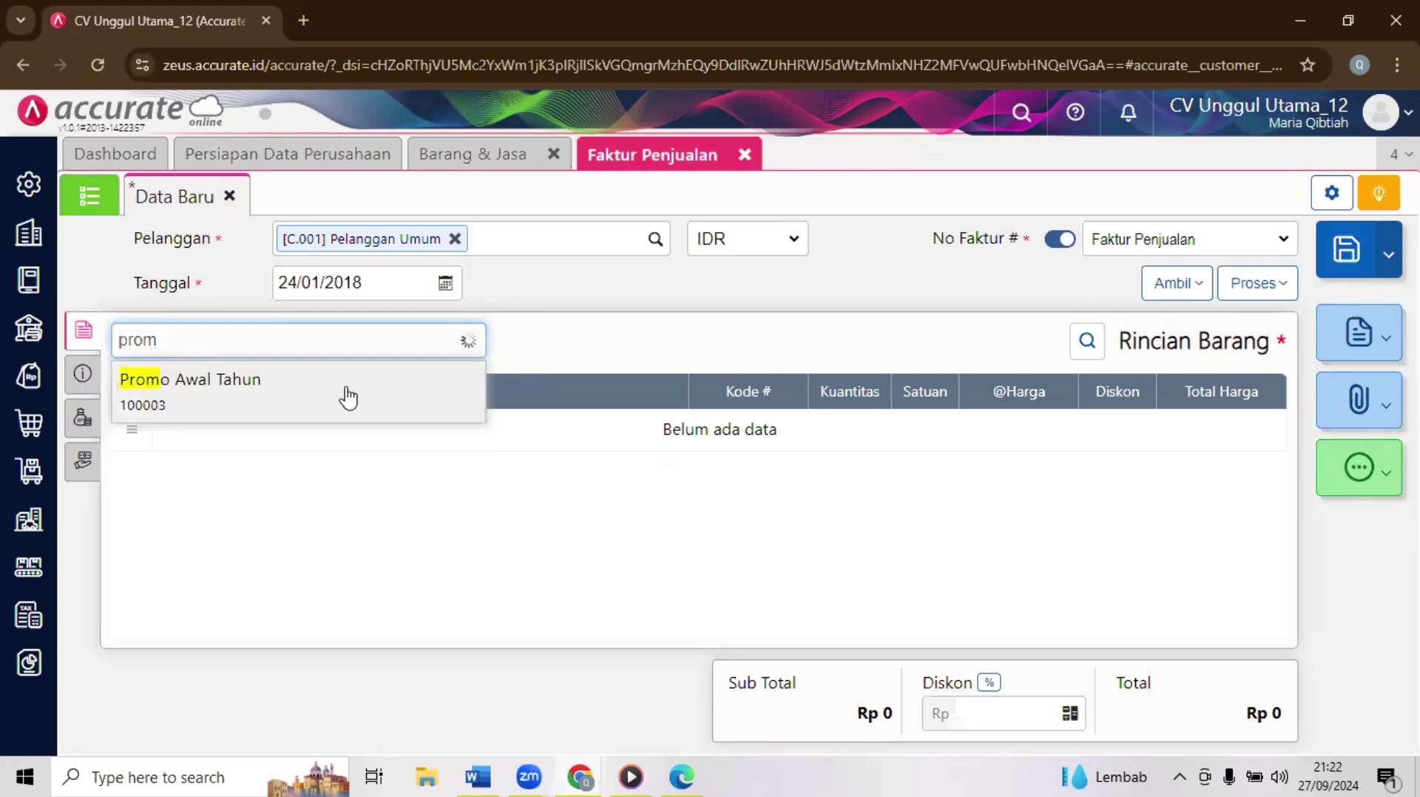
{"action": "left_click", "coordinate": [348, 398]}
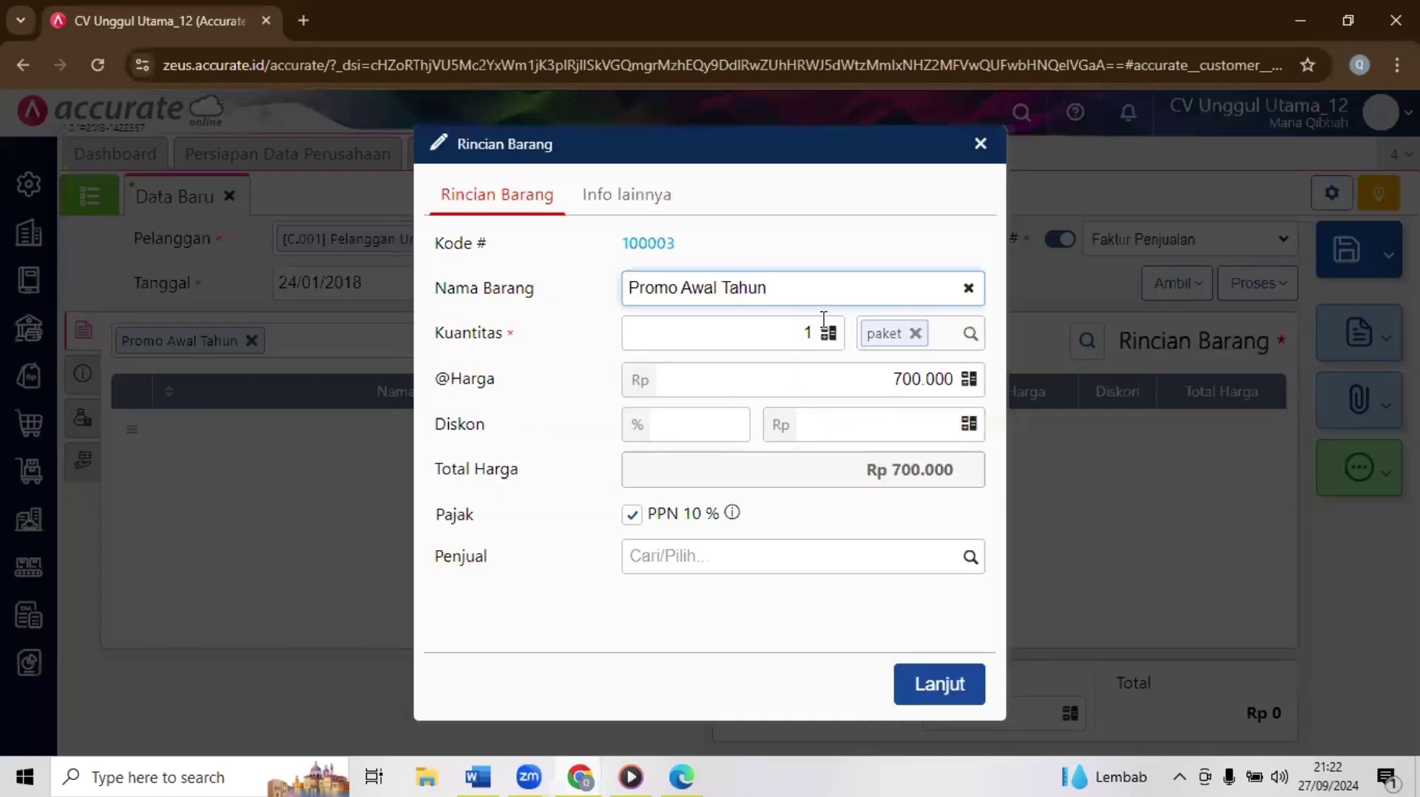
Step: Set the Promo Awal Tahun quantity to 3 paket and add the line to the invoice
{"action": "left_click", "coordinate": [816, 338]}
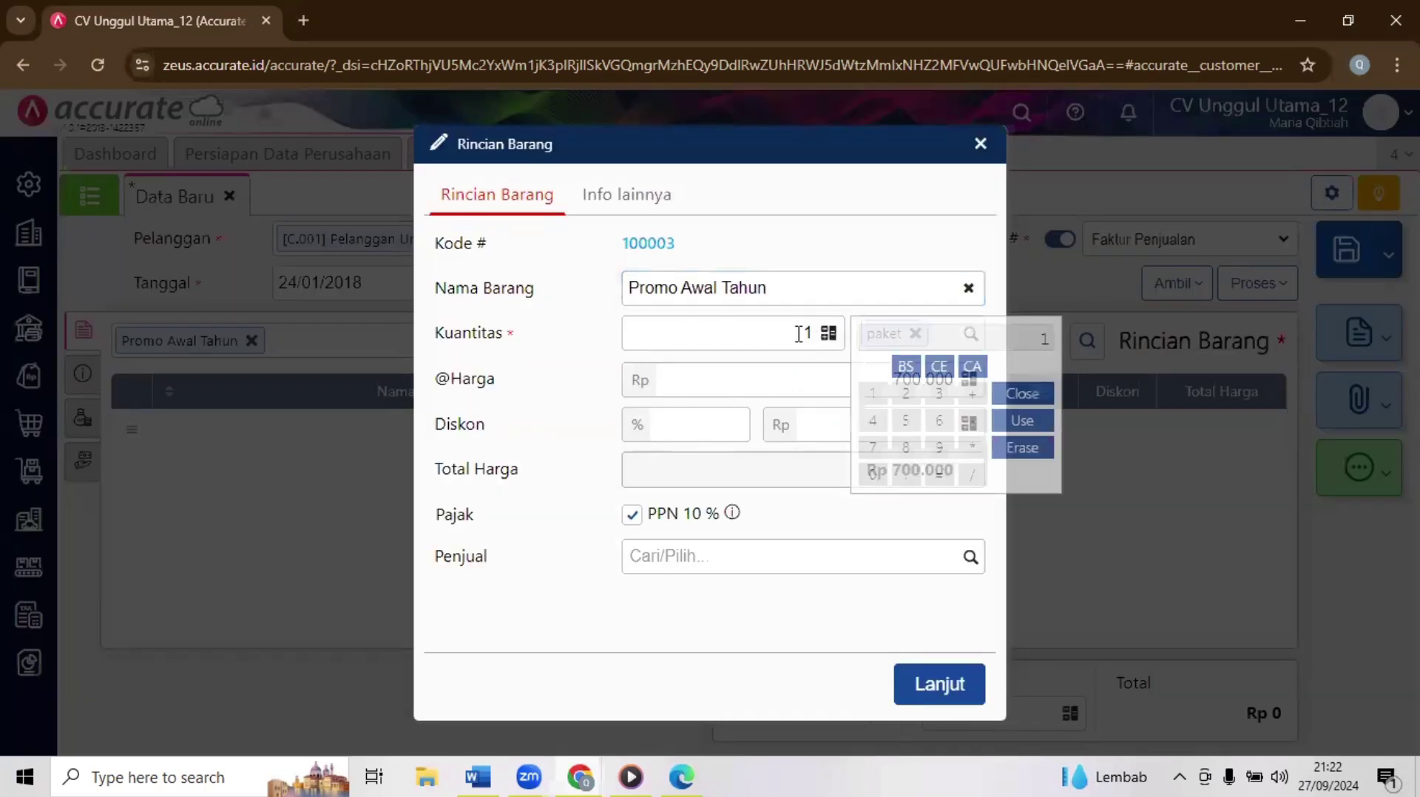
{"action": "left_click", "coordinate": [802, 335]}
{"action": "double_click", "coordinate": [806, 333]}
{"action": "type", "text": "3"}
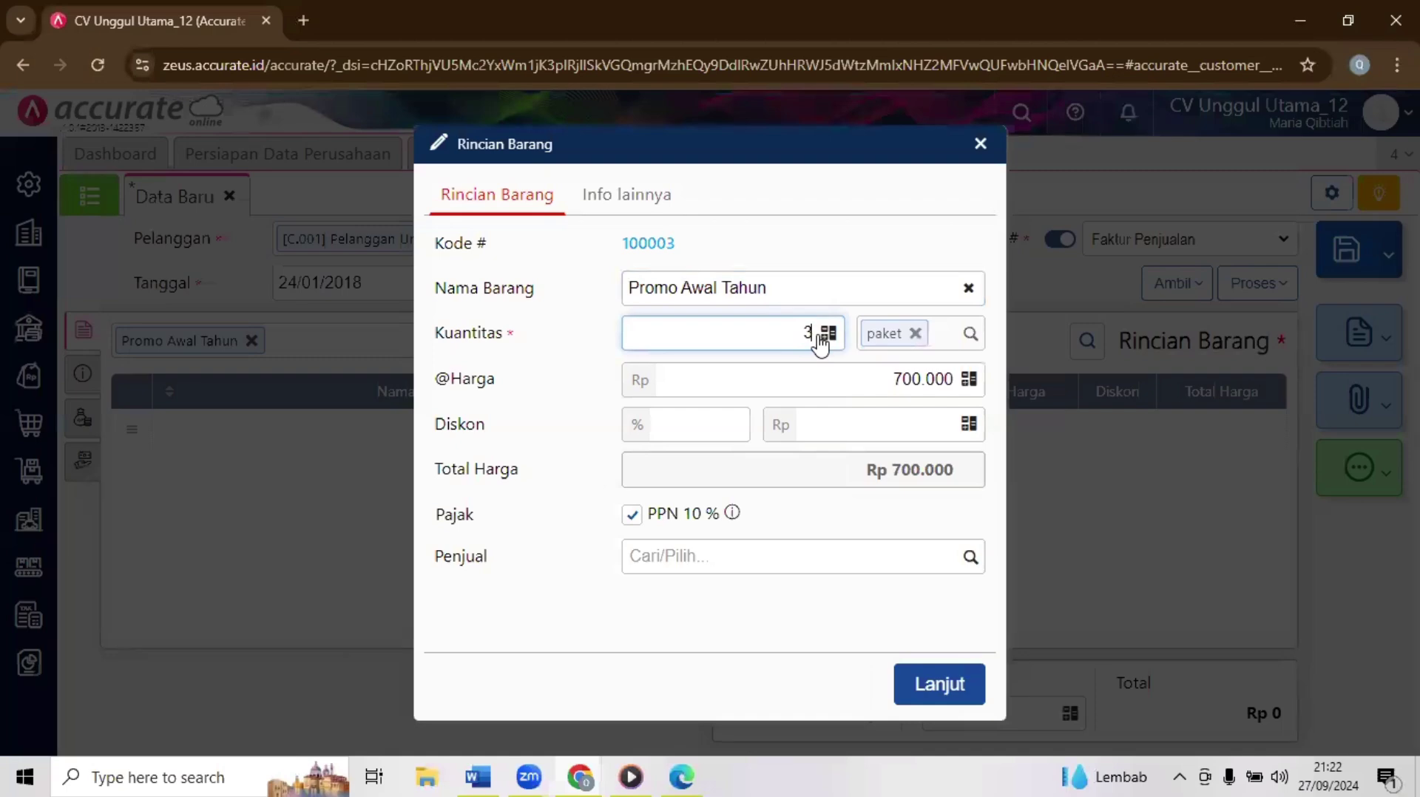
{"action": "left_click", "coordinate": [703, 564]}
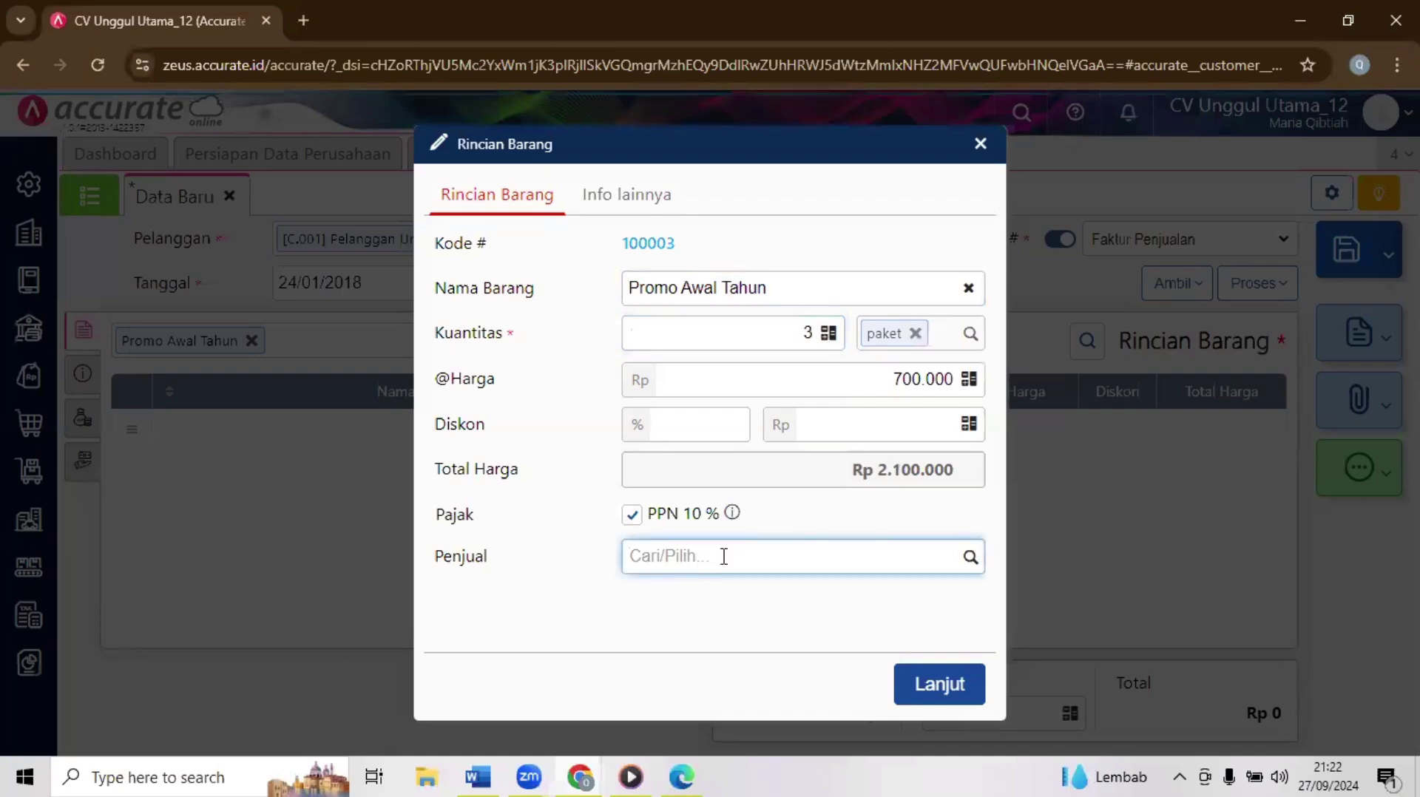
{"action": "left_click", "coordinate": [946, 691]}
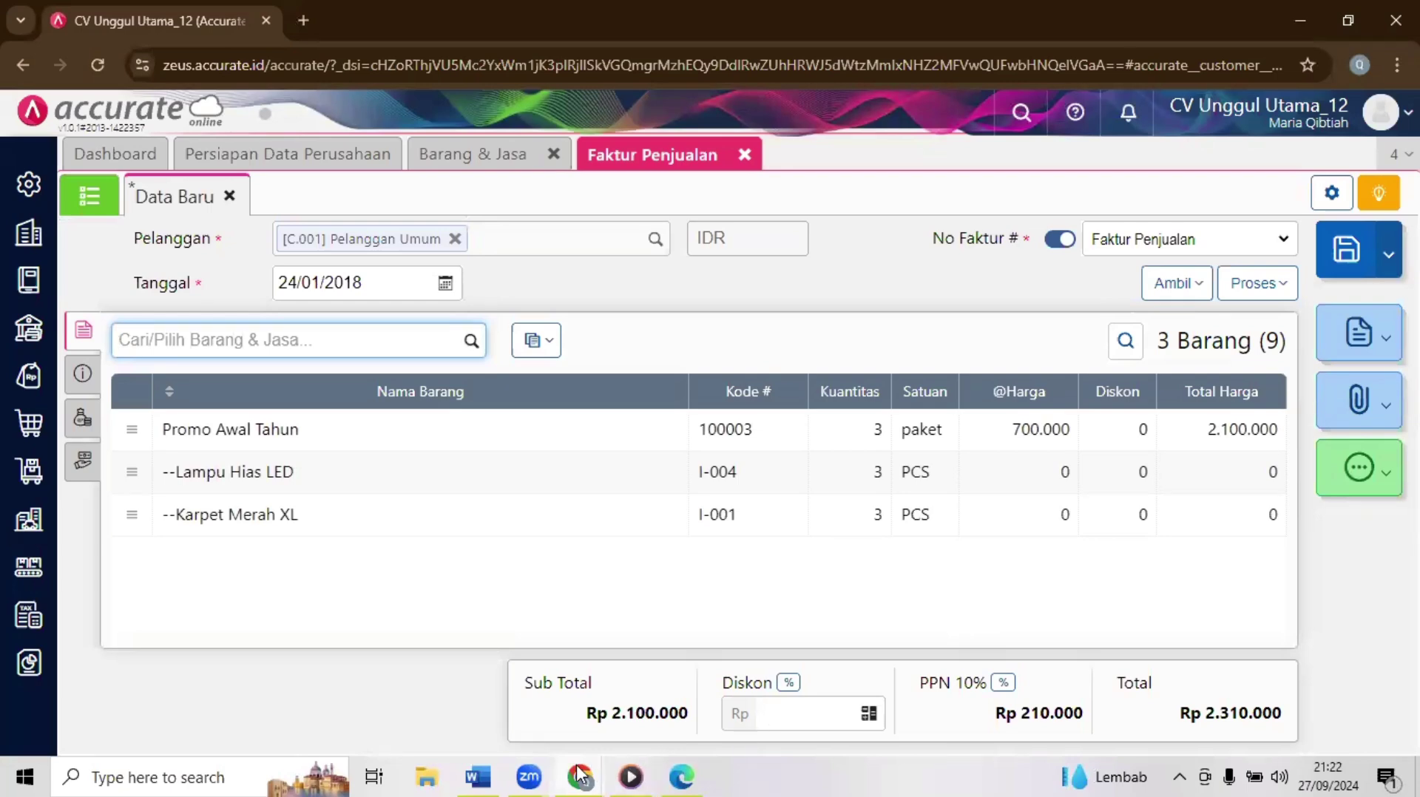
Step: Check the warehouse on the exercise page and set the Gudang of the invoice's Lampu Hias LED line to Belakang
{"action": "mouse_move", "coordinate": [581, 775]}
{"action": "left_click", "coordinate": [710, 691]}
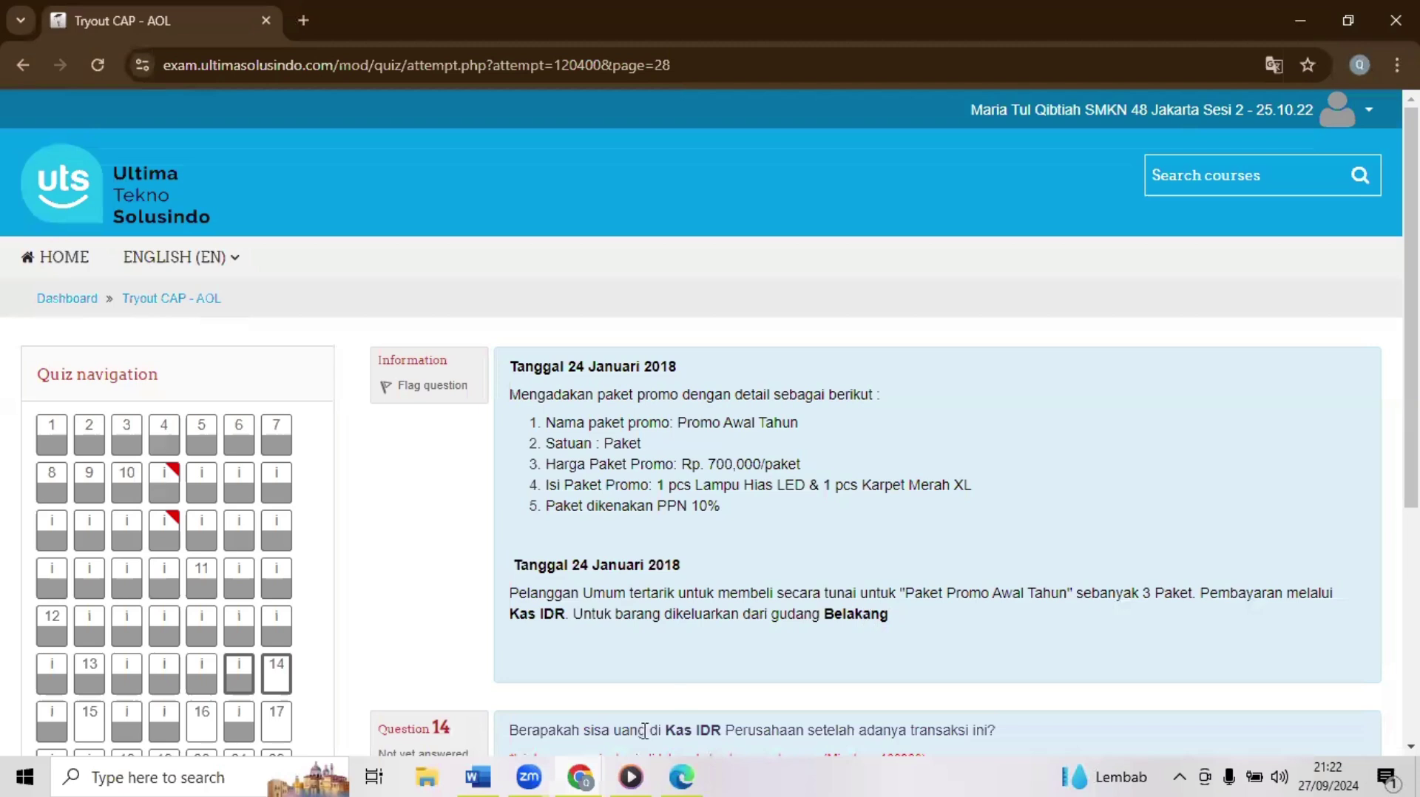
{"action": "mouse_move", "coordinate": [584, 775]}
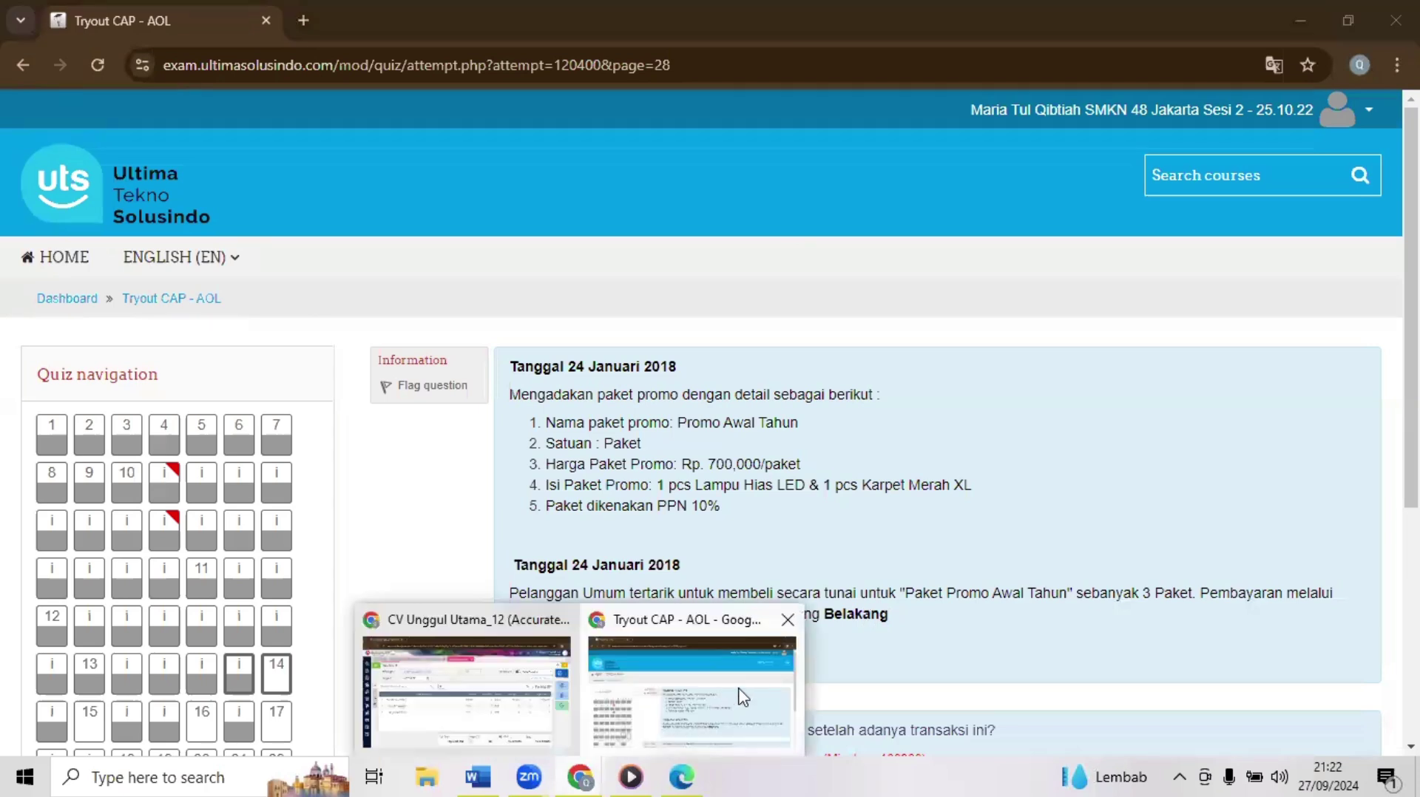
{"action": "left_click", "coordinate": [640, 693]}
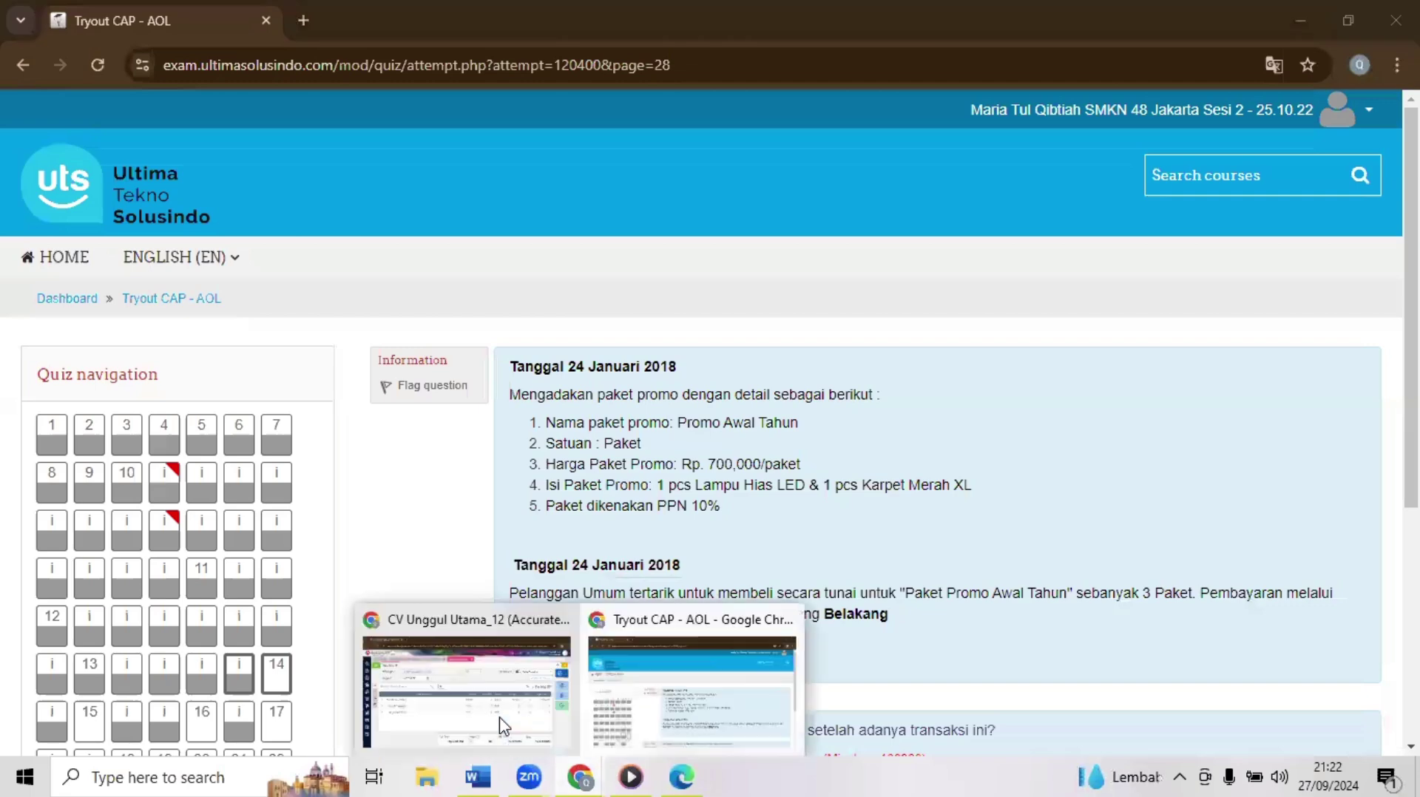
{"action": "left_click", "coordinate": [498, 722]}
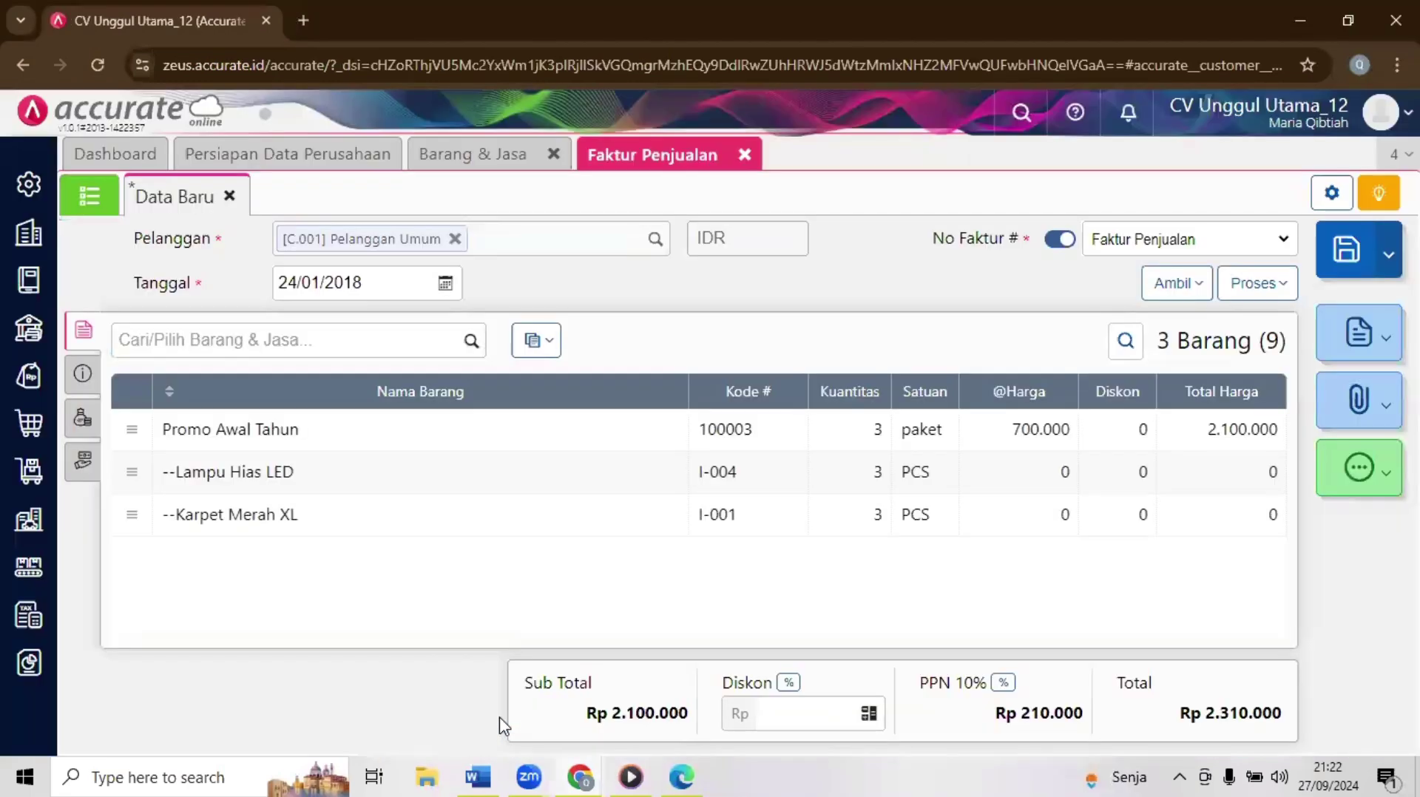
{"action": "left_click", "coordinate": [688, 468]}
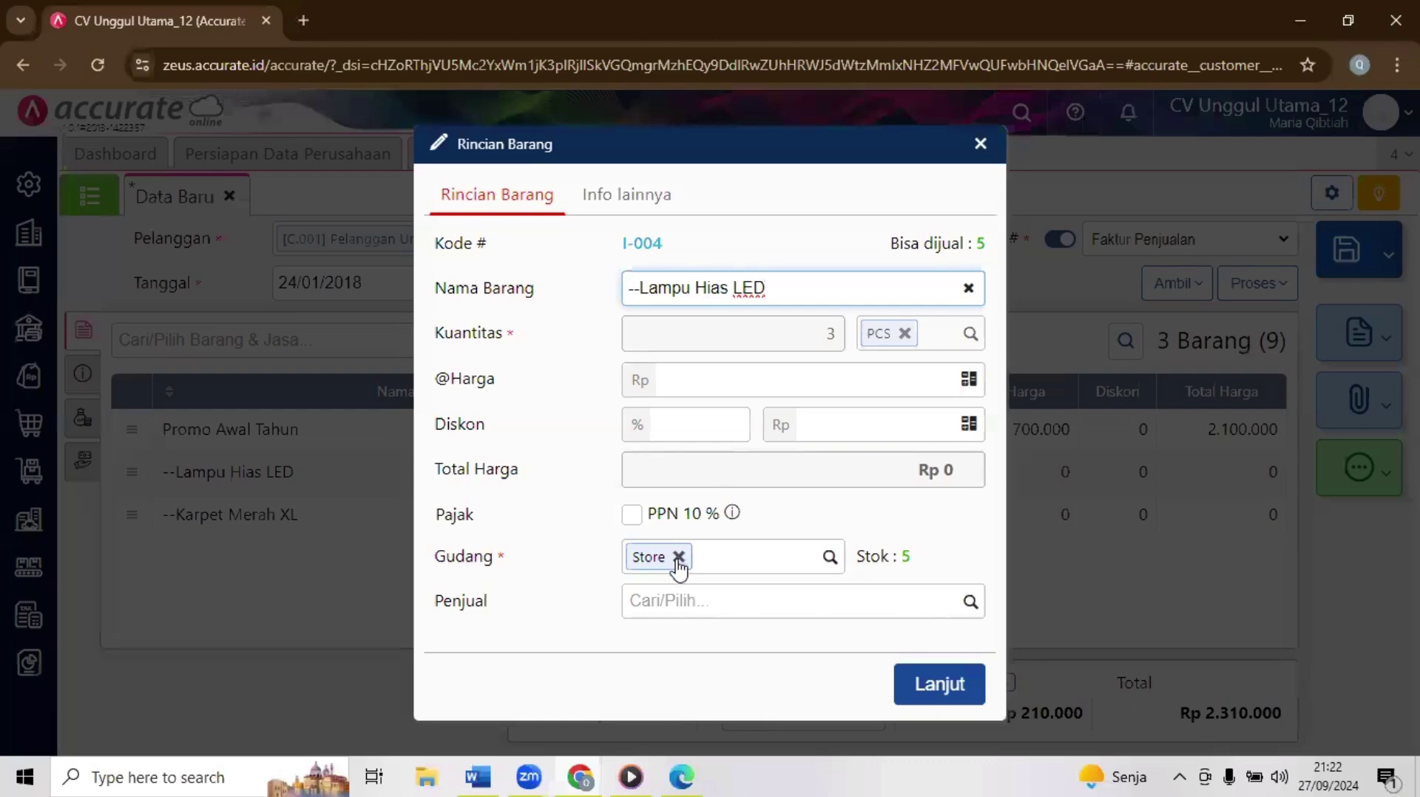
{"action": "left_click", "coordinate": [677, 558]}
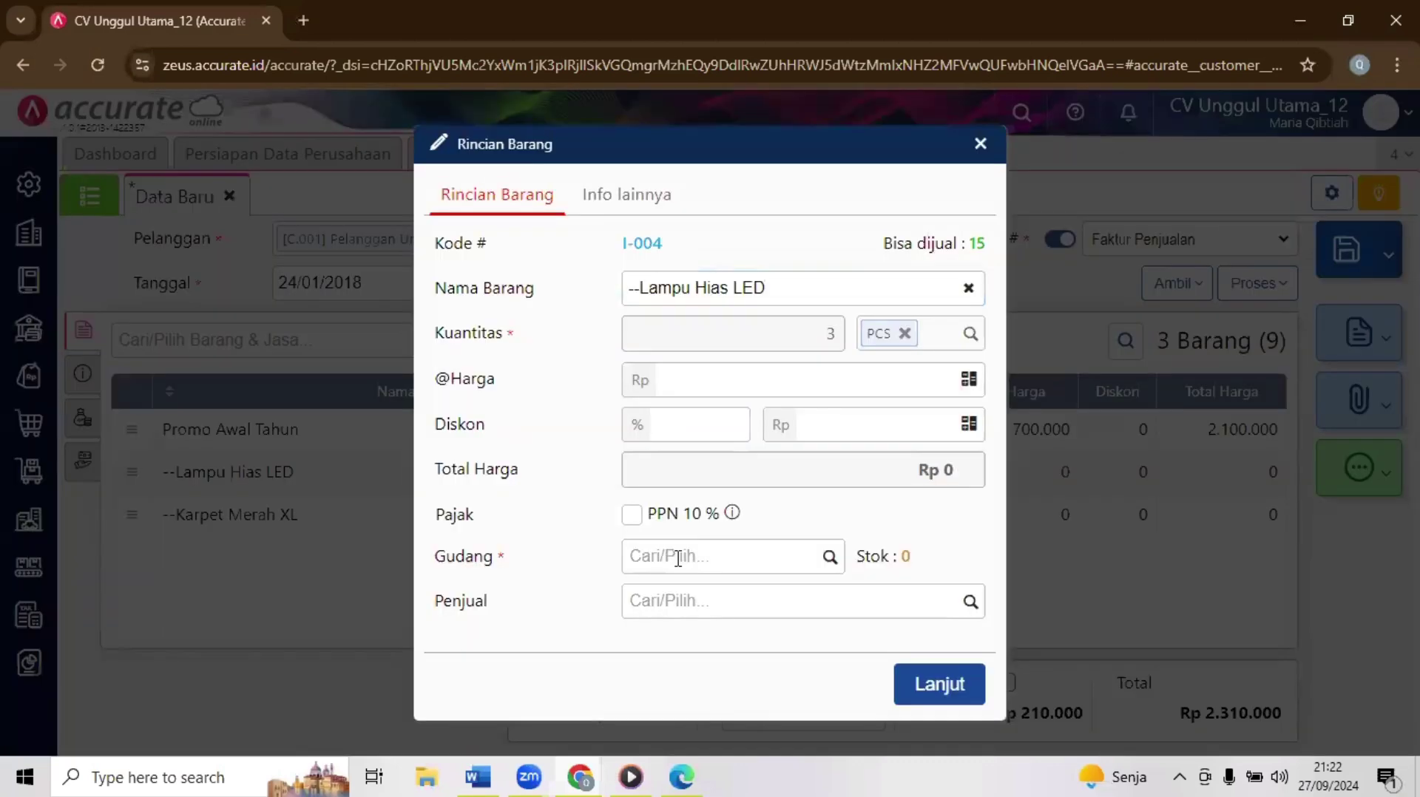
{"action": "left_click", "coordinate": [677, 558]}
{"action": "type", "text": "s"}
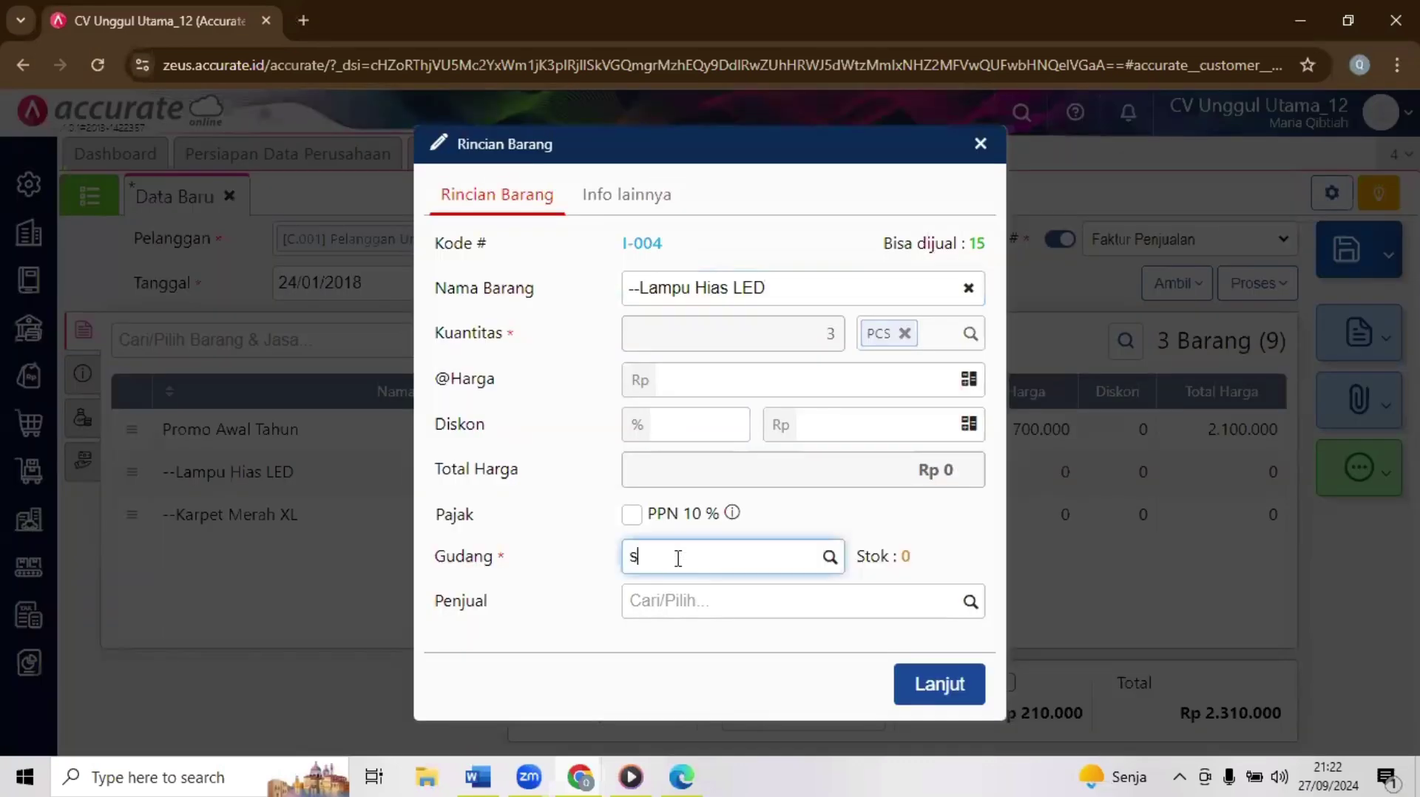
{"action": "type", "text": "be"}
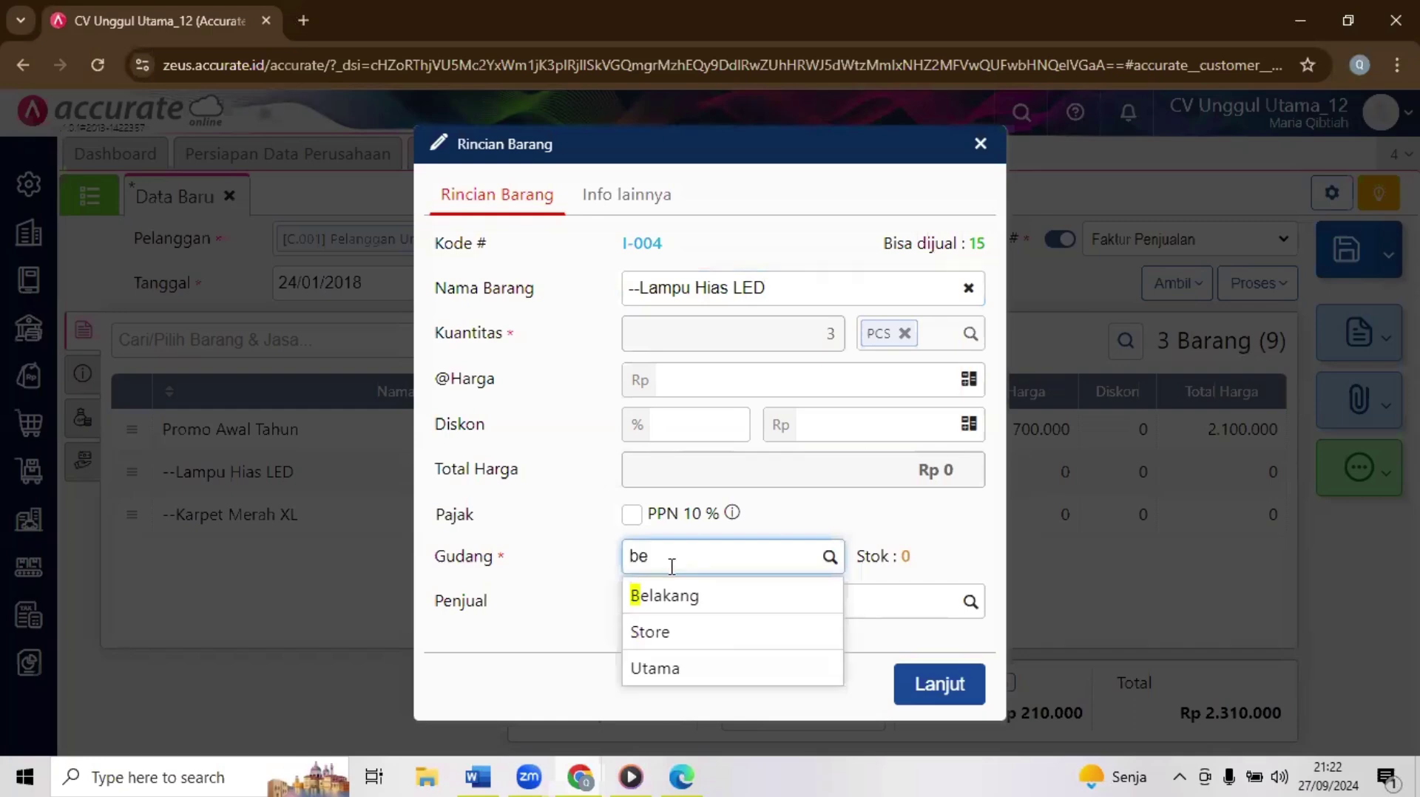
{"action": "key", "text": "Return"}
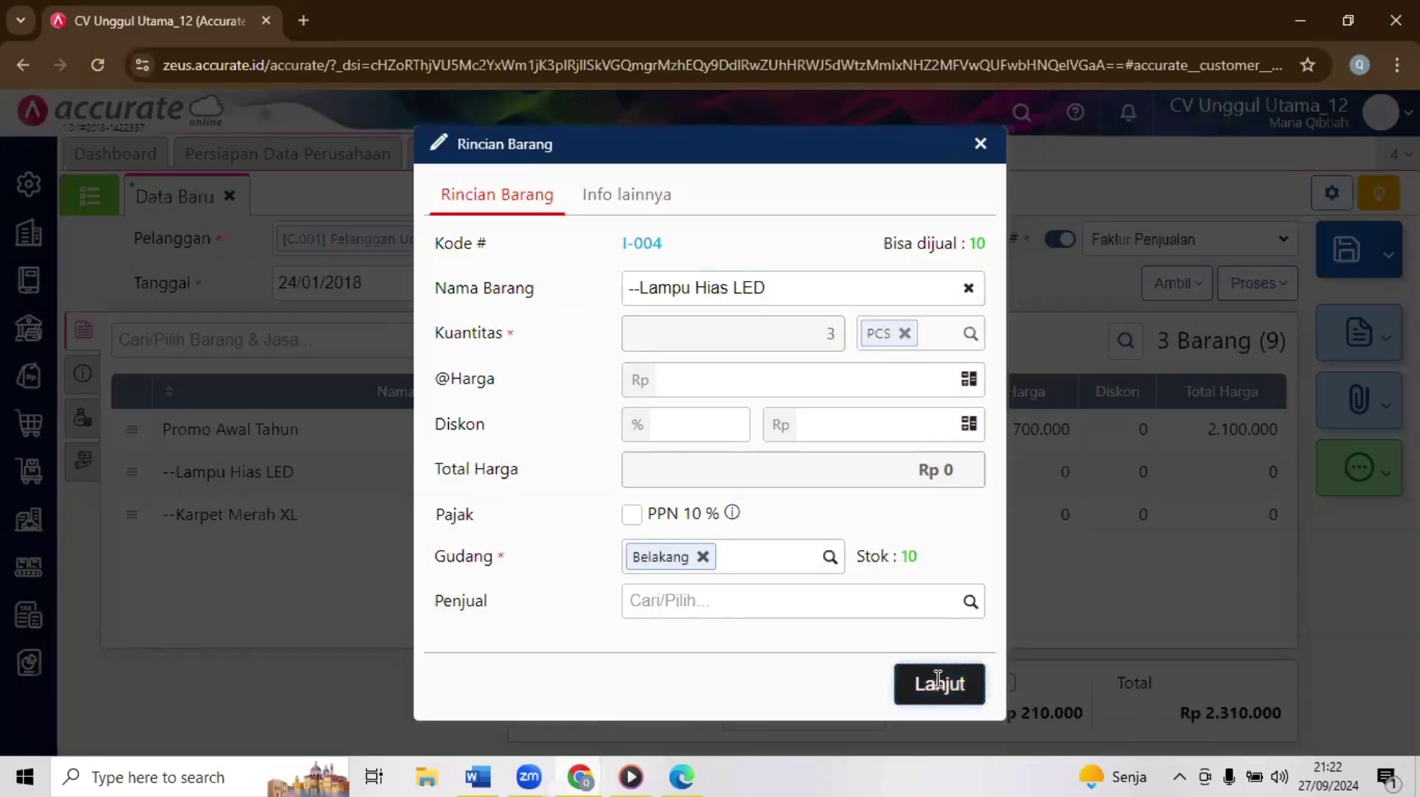
{"action": "left_click", "coordinate": [937, 681]}
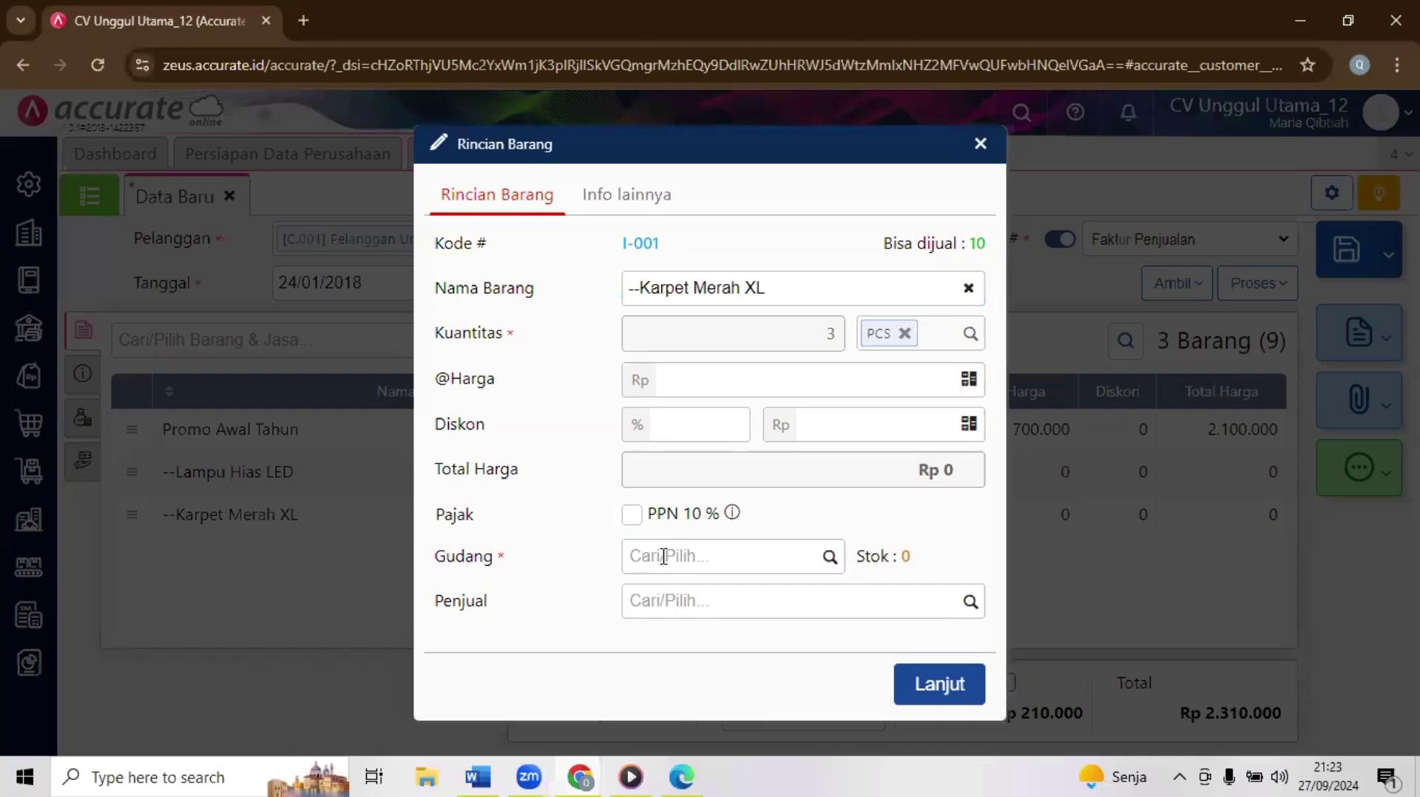
Step: Set the Gudang of the invoice's Karpet Merah XL line to Belakang and confirm the line
{"action": "left_click", "coordinate": [664, 556]}
{"action": "type", "text": "be"}
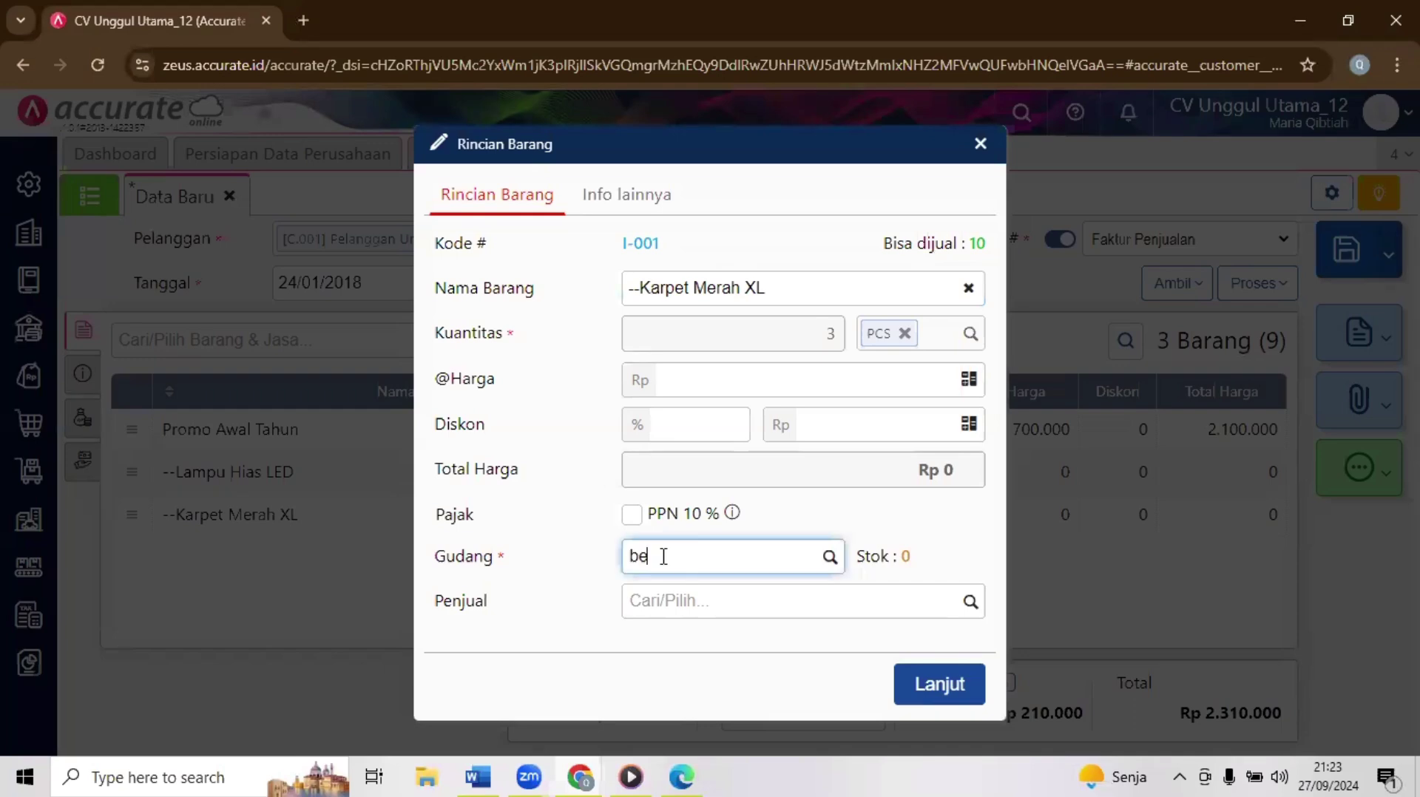
{"action": "type", "text": "l"}
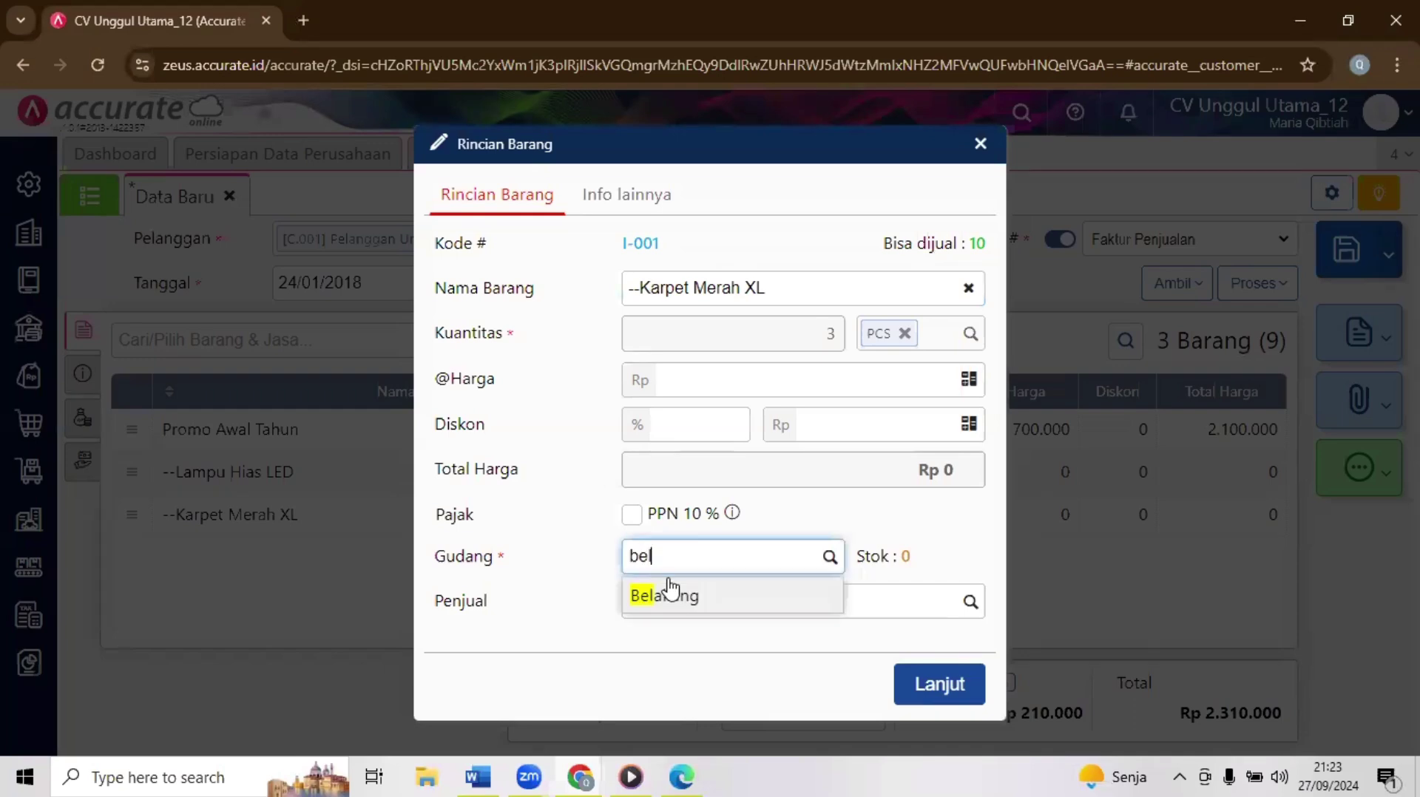
{"action": "left_click", "coordinate": [665, 596]}
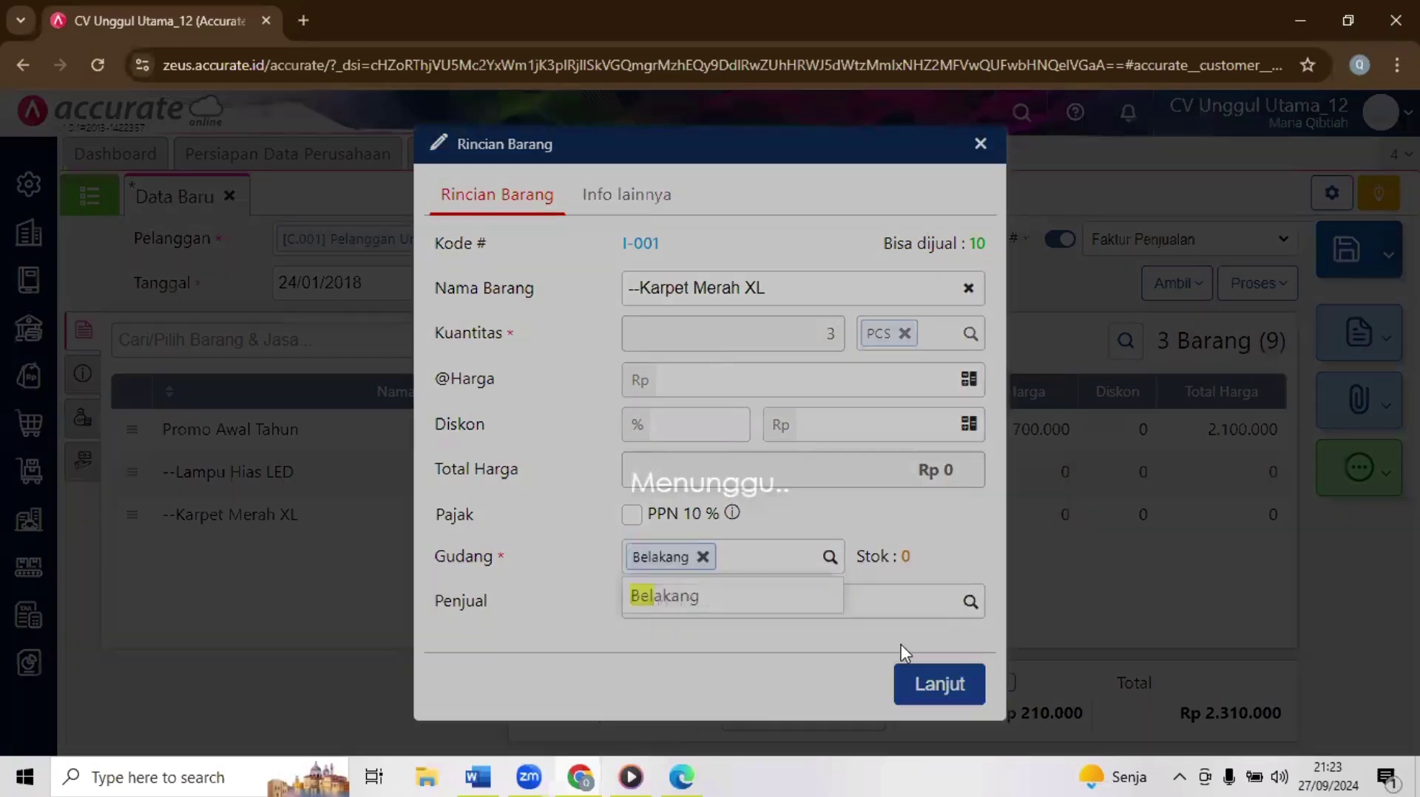
{"action": "left_click", "coordinate": [929, 686]}
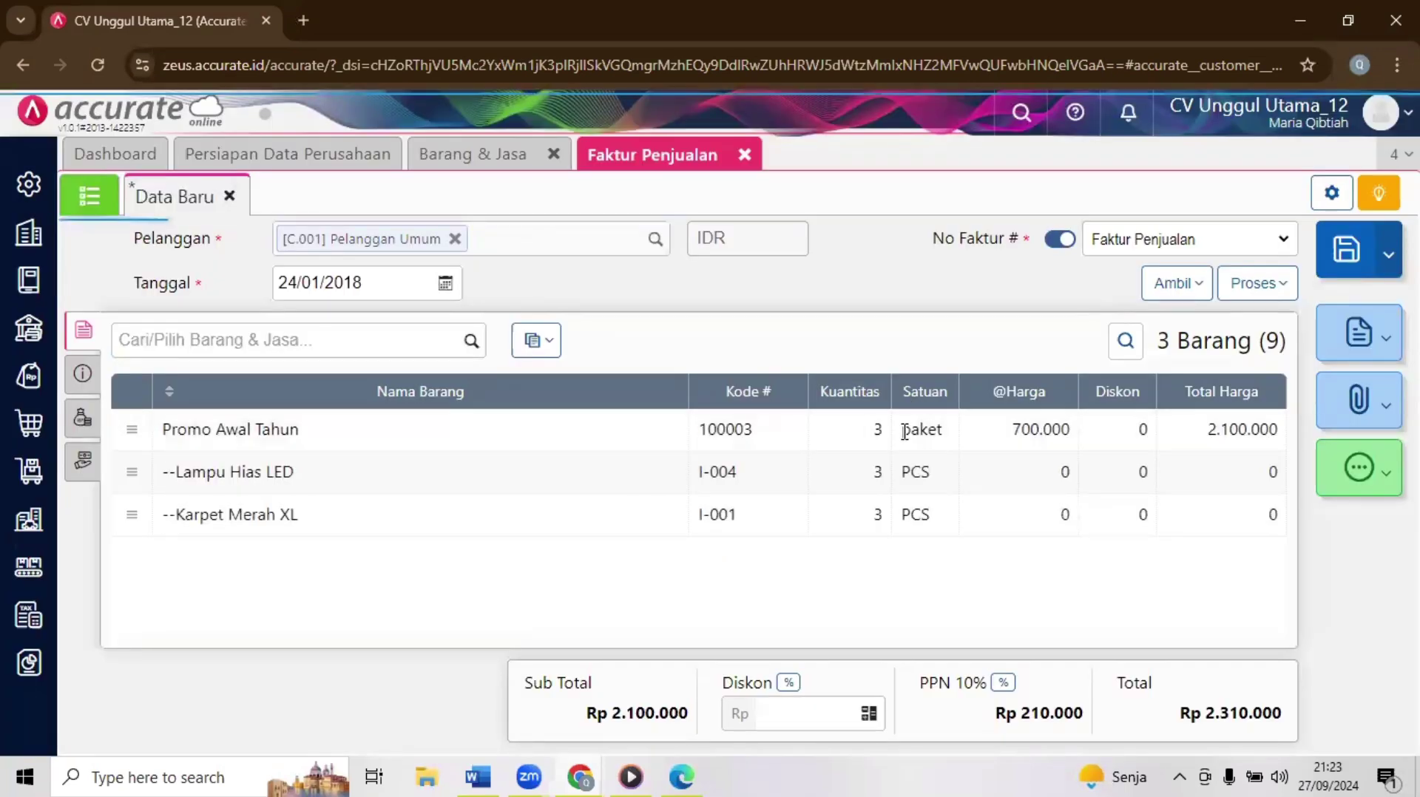
Step: Review the Promo Awal Tahun line and the exercise's payment terms, and process the sales invoice to Pembayaran
{"action": "left_click", "coordinate": [905, 432]}
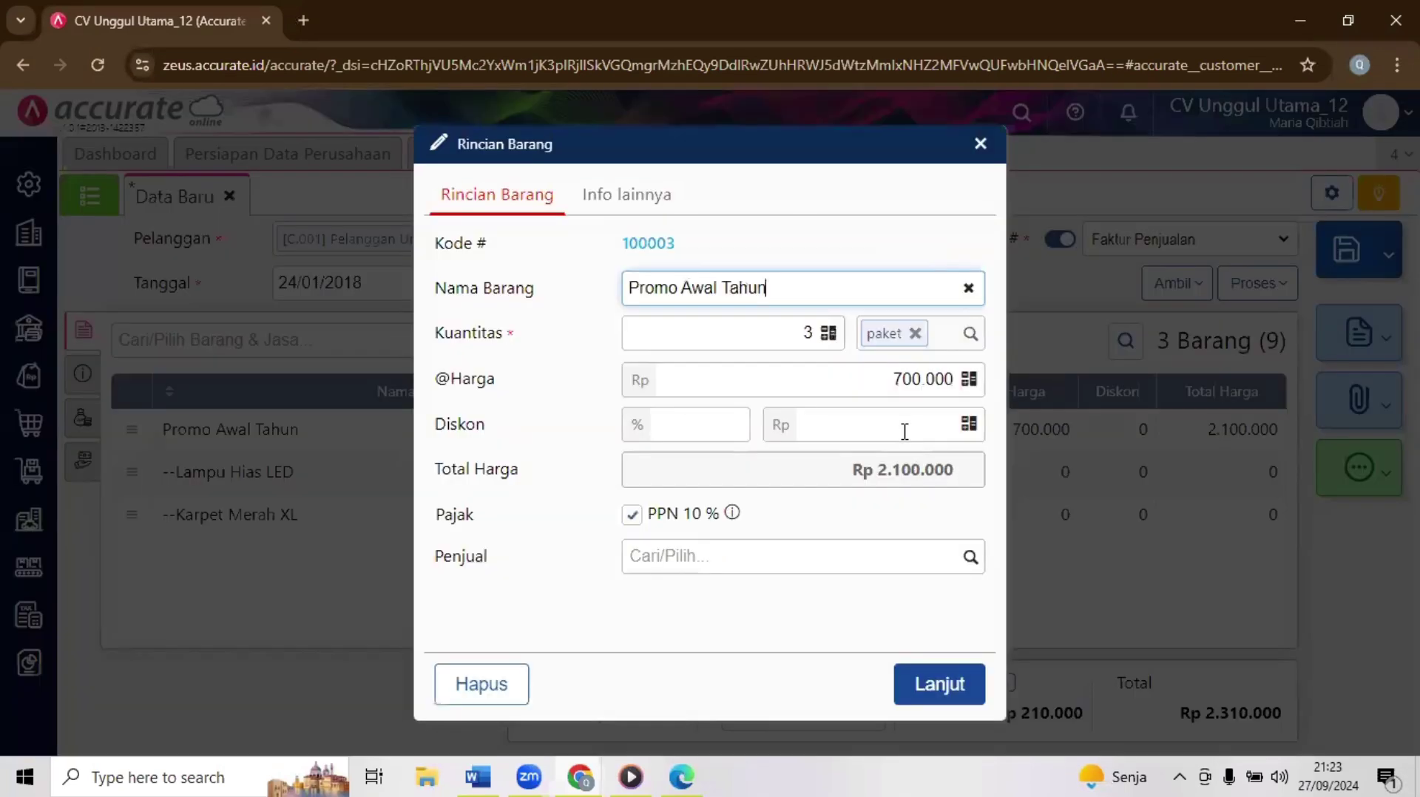
{"action": "left_click", "coordinate": [980, 145]}
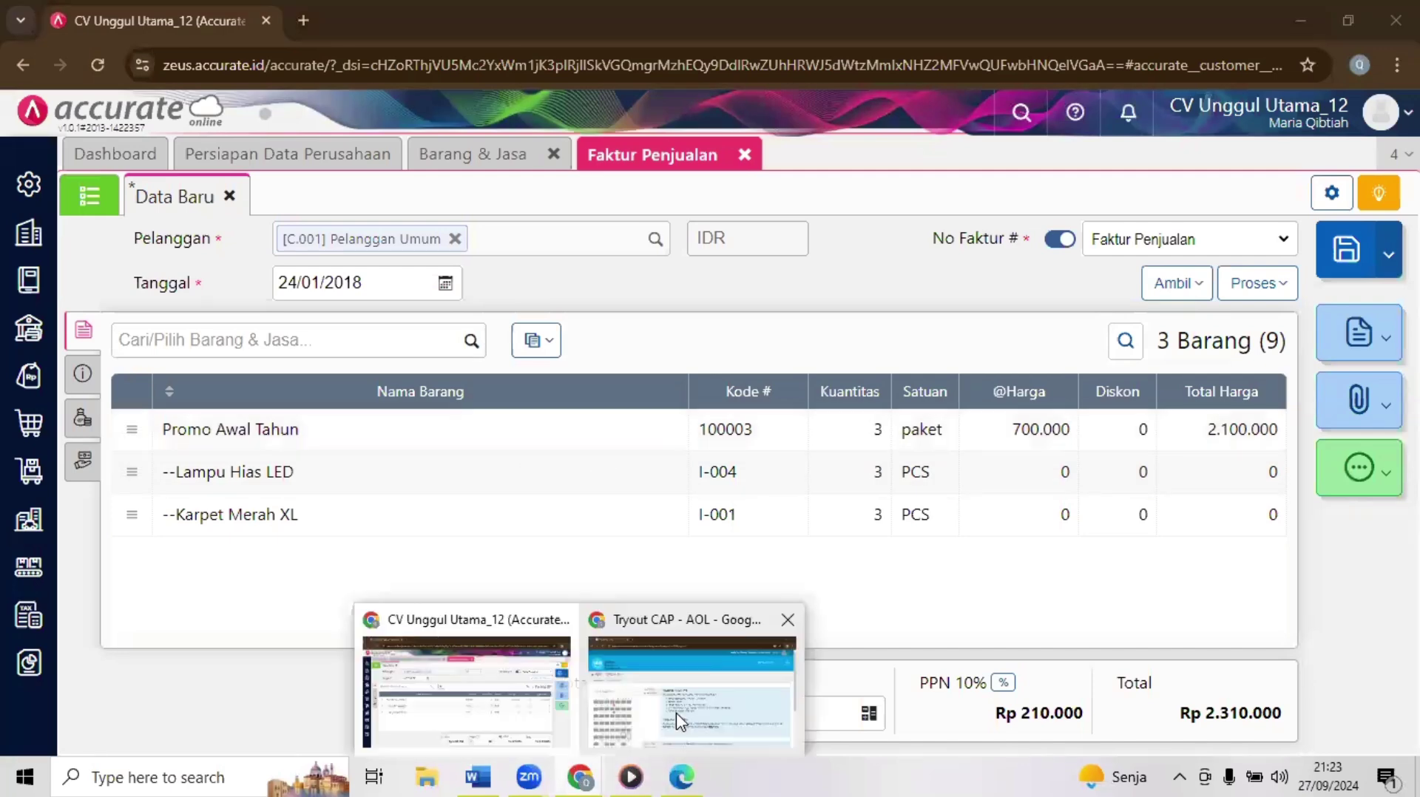
{"action": "left_click", "coordinate": [687, 642]}
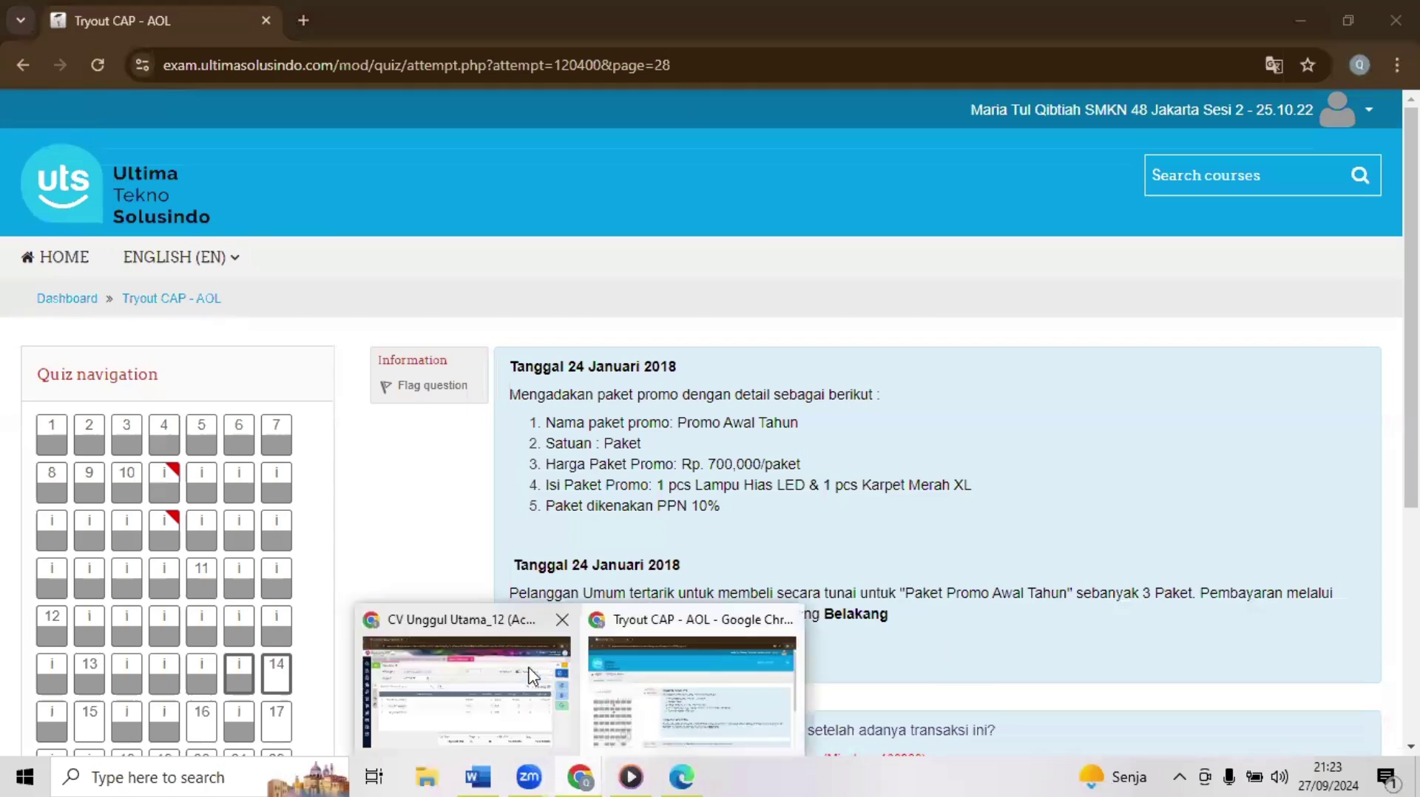
{"action": "left_click", "coordinate": [530, 670]}
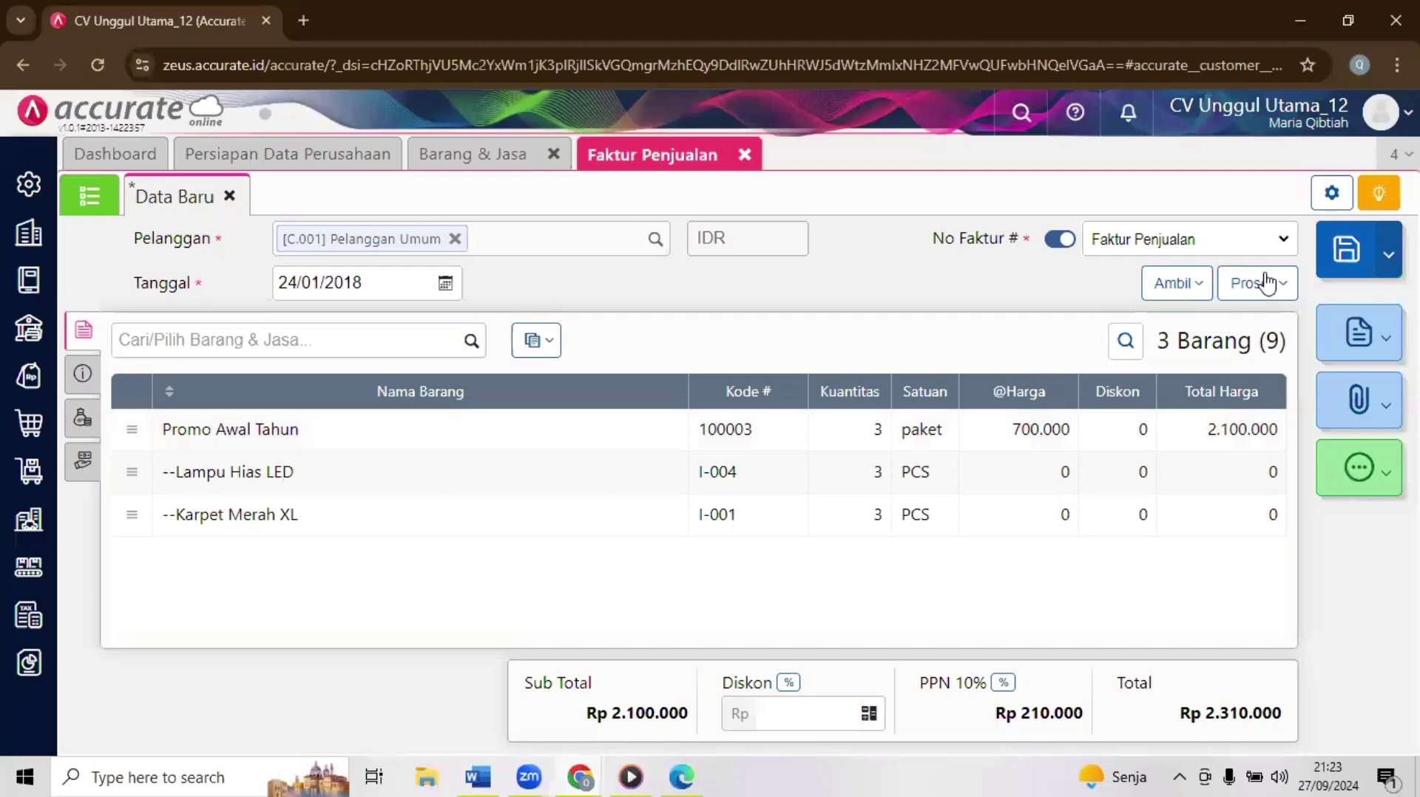
{"action": "left_click", "coordinate": [1267, 281]}
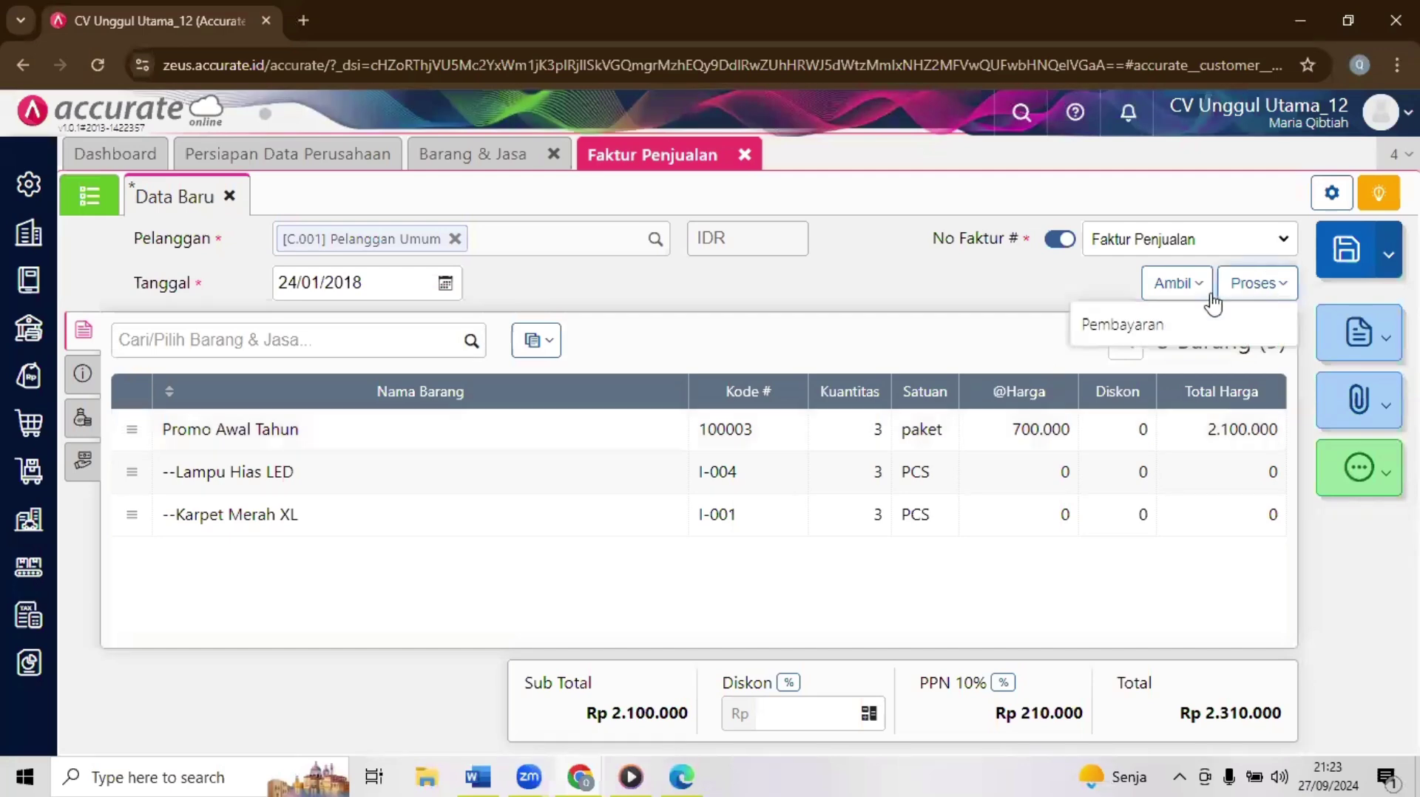
{"action": "left_click", "coordinate": [1182, 326]}
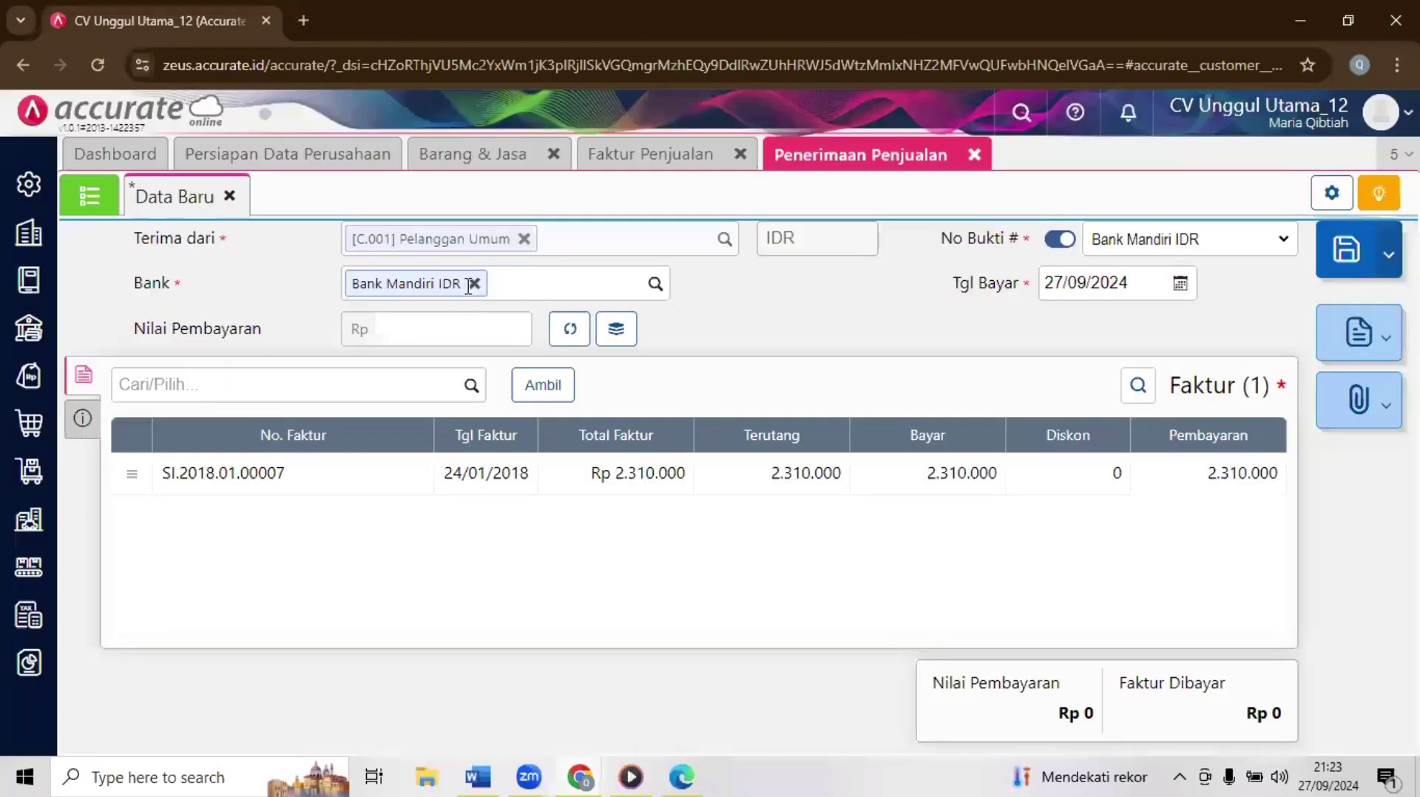
Step: Change the sales receipt's Bank to Kas IDR and calculate its Nilai Pembayaran from the invoice
{"action": "left_click", "coordinate": [470, 285]}
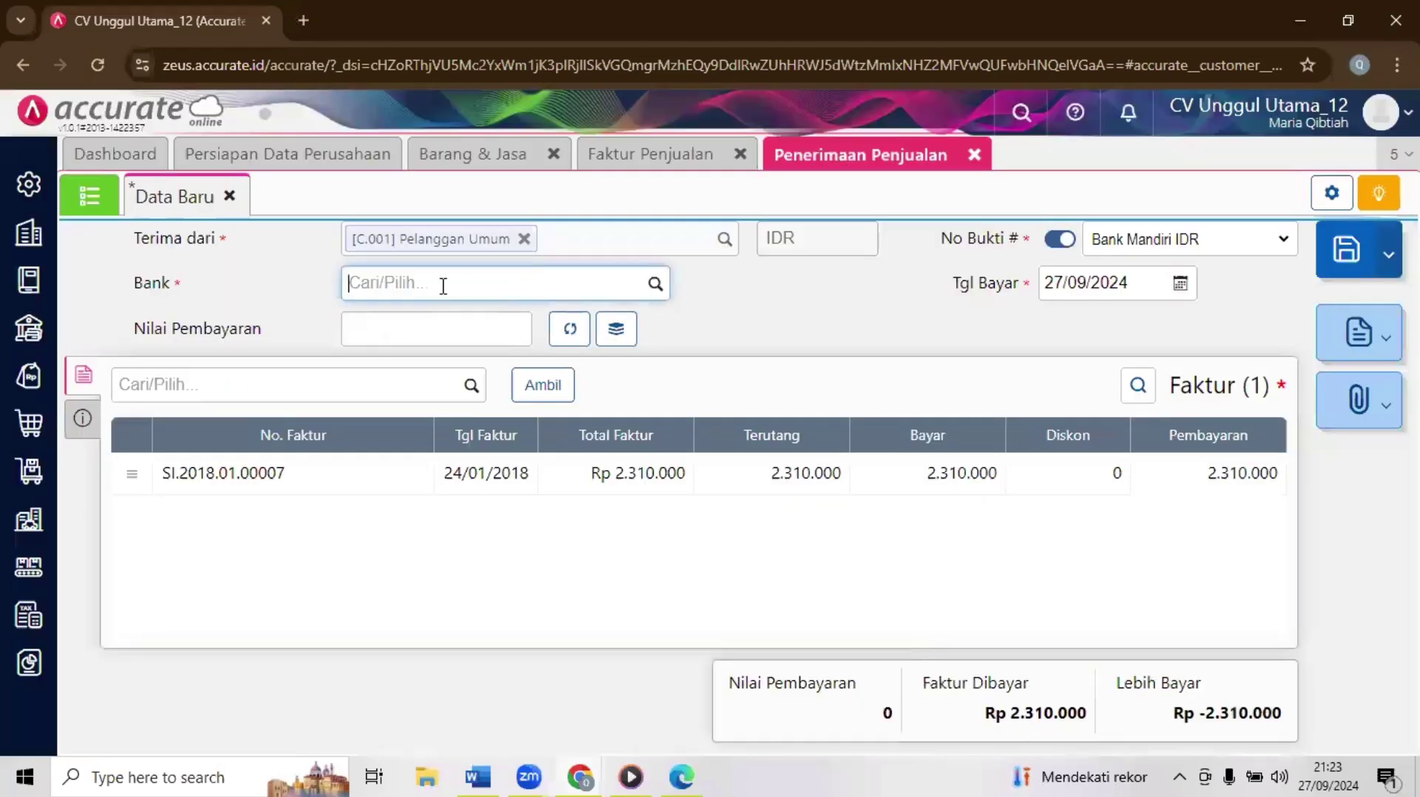
{"action": "type", "text": "ka"}
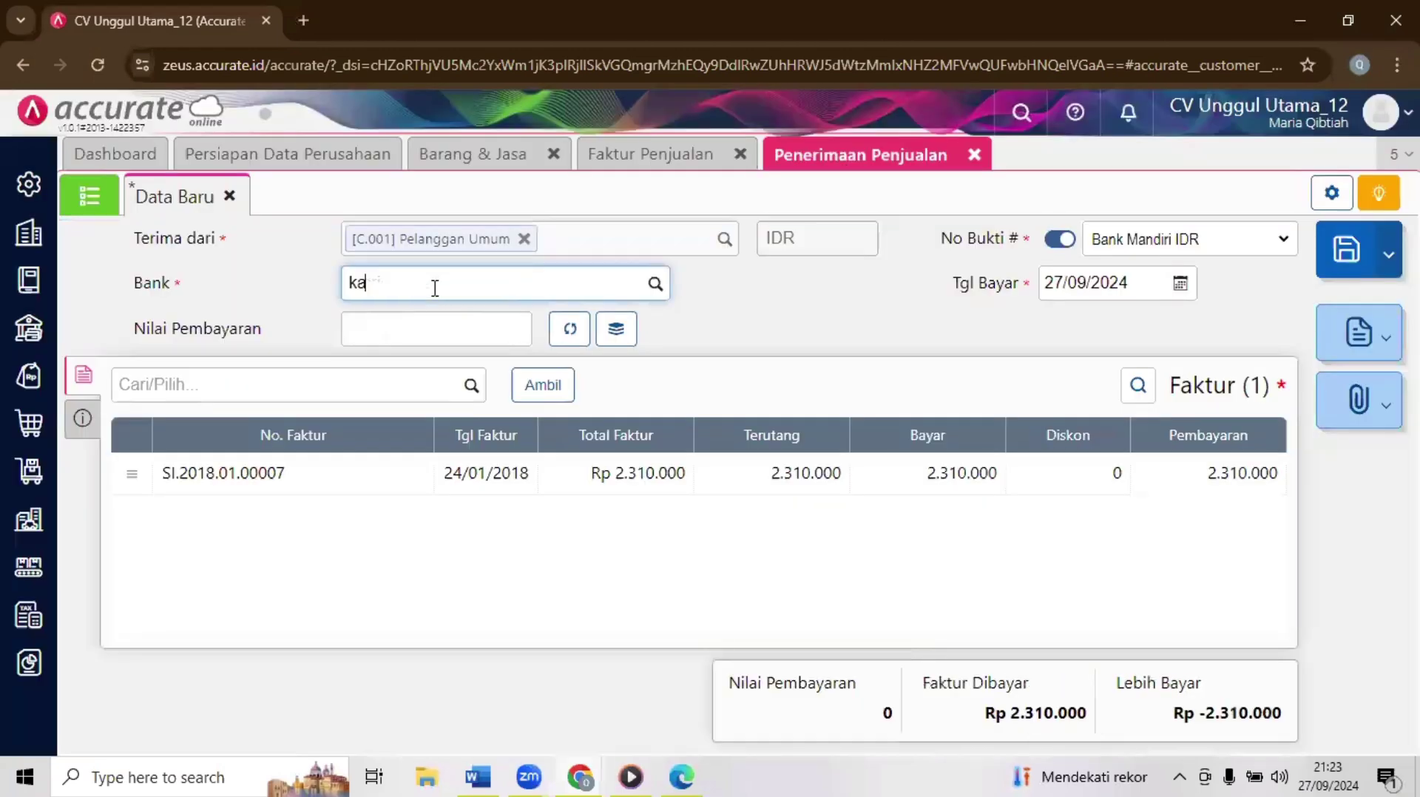
{"action": "type", "text": "s"}
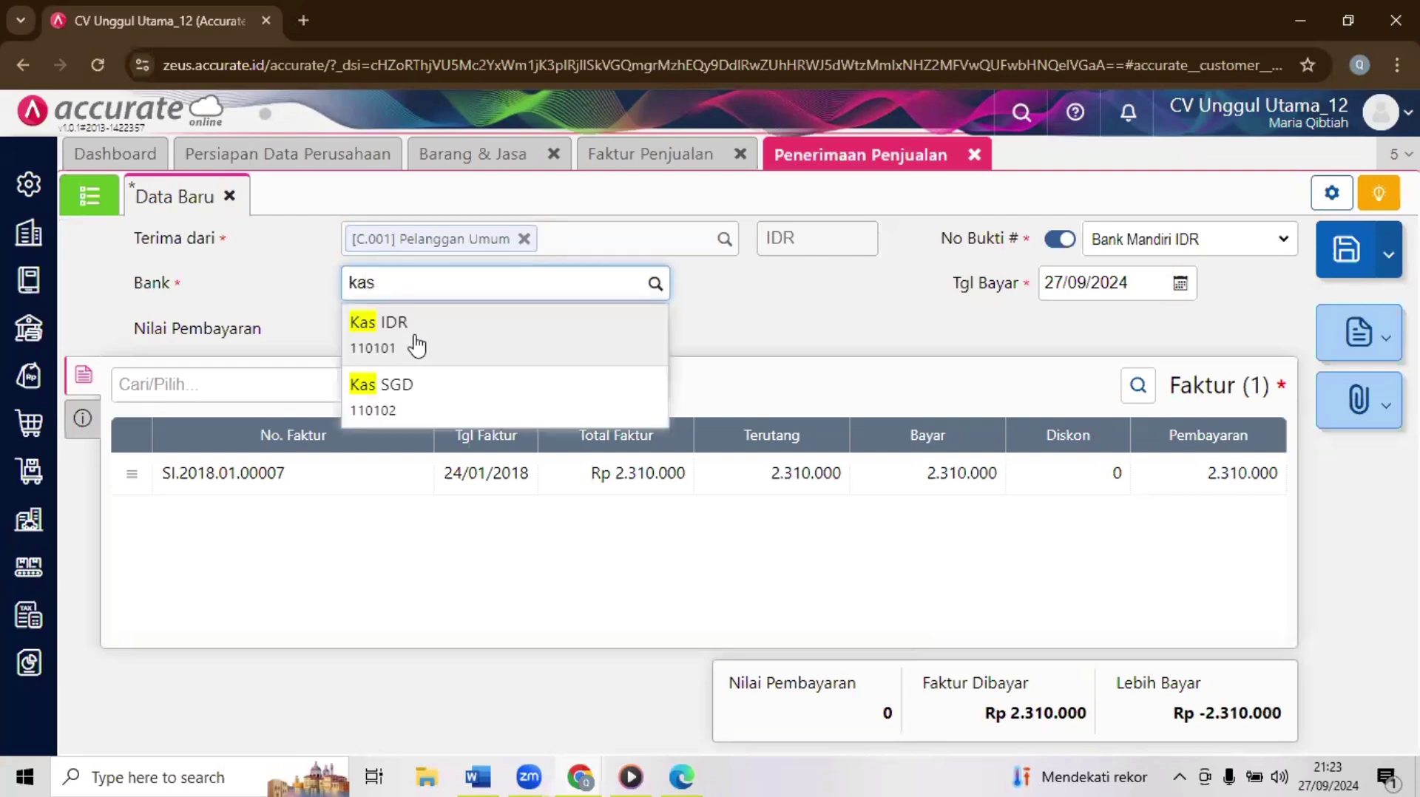
{"action": "left_click", "coordinate": [457, 341]}
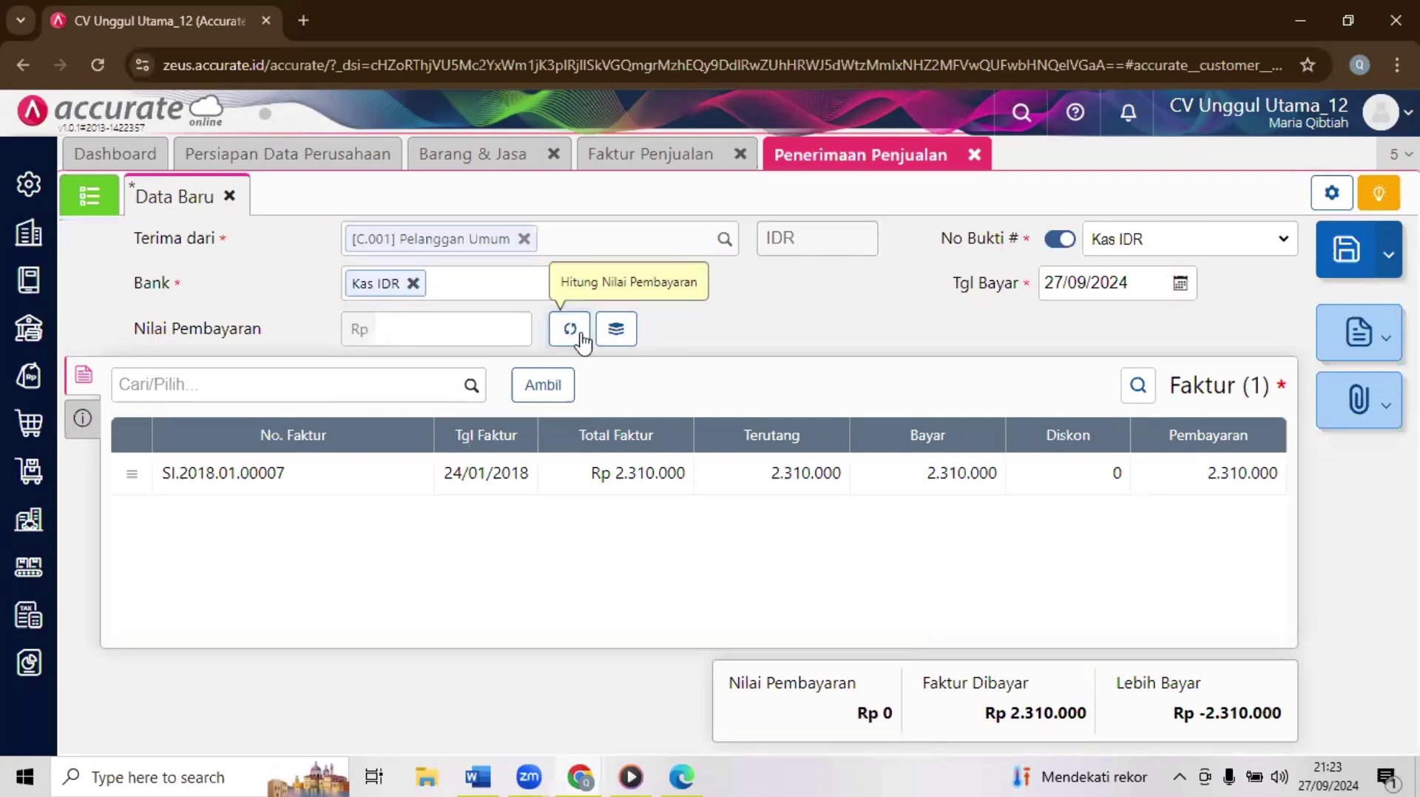
{"action": "left_click", "coordinate": [581, 337]}
Step: Set the sales receipt's Tgl Bayar to 24/01/2018
{"action": "left_click", "coordinate": [1110, 280]}
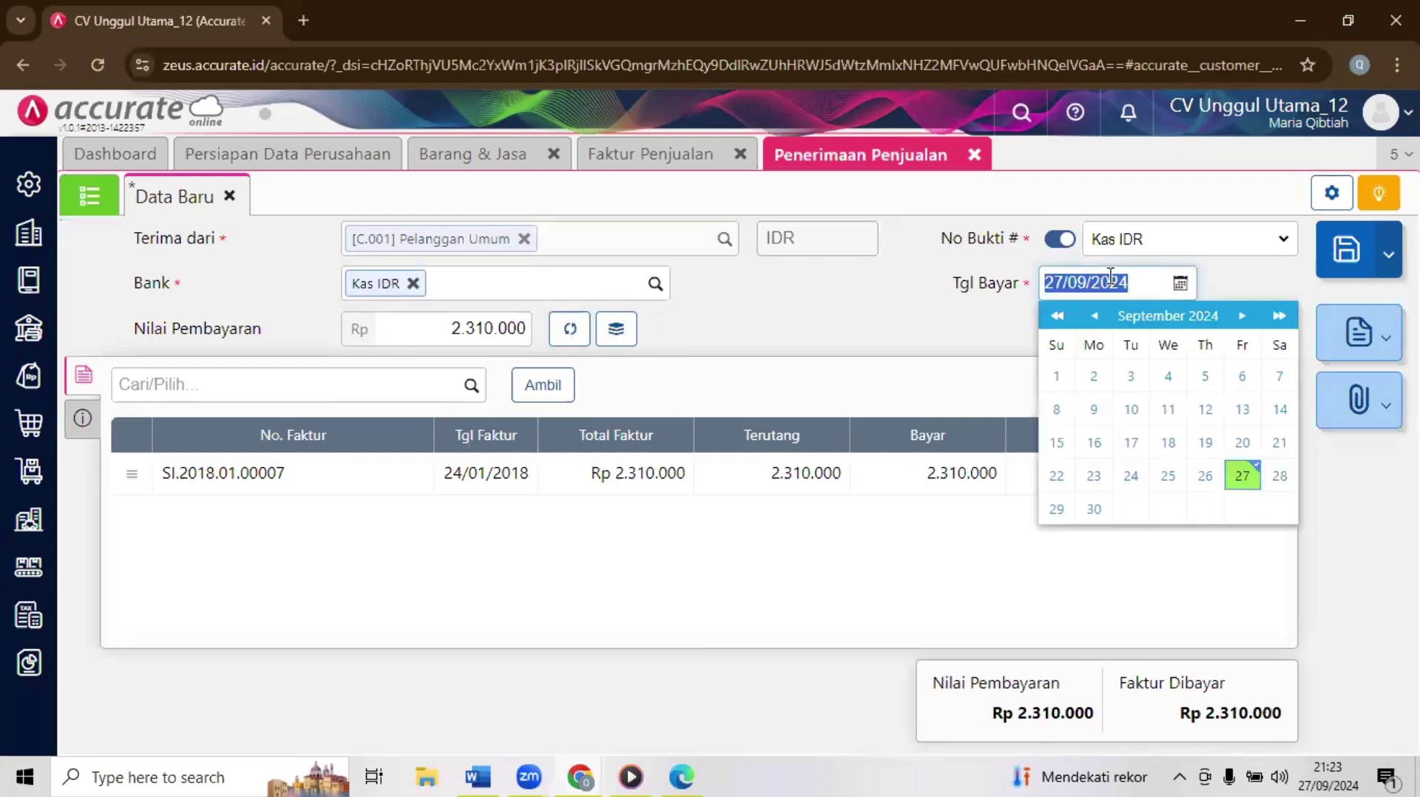
{"action": "type", "text": "24/01/2"}
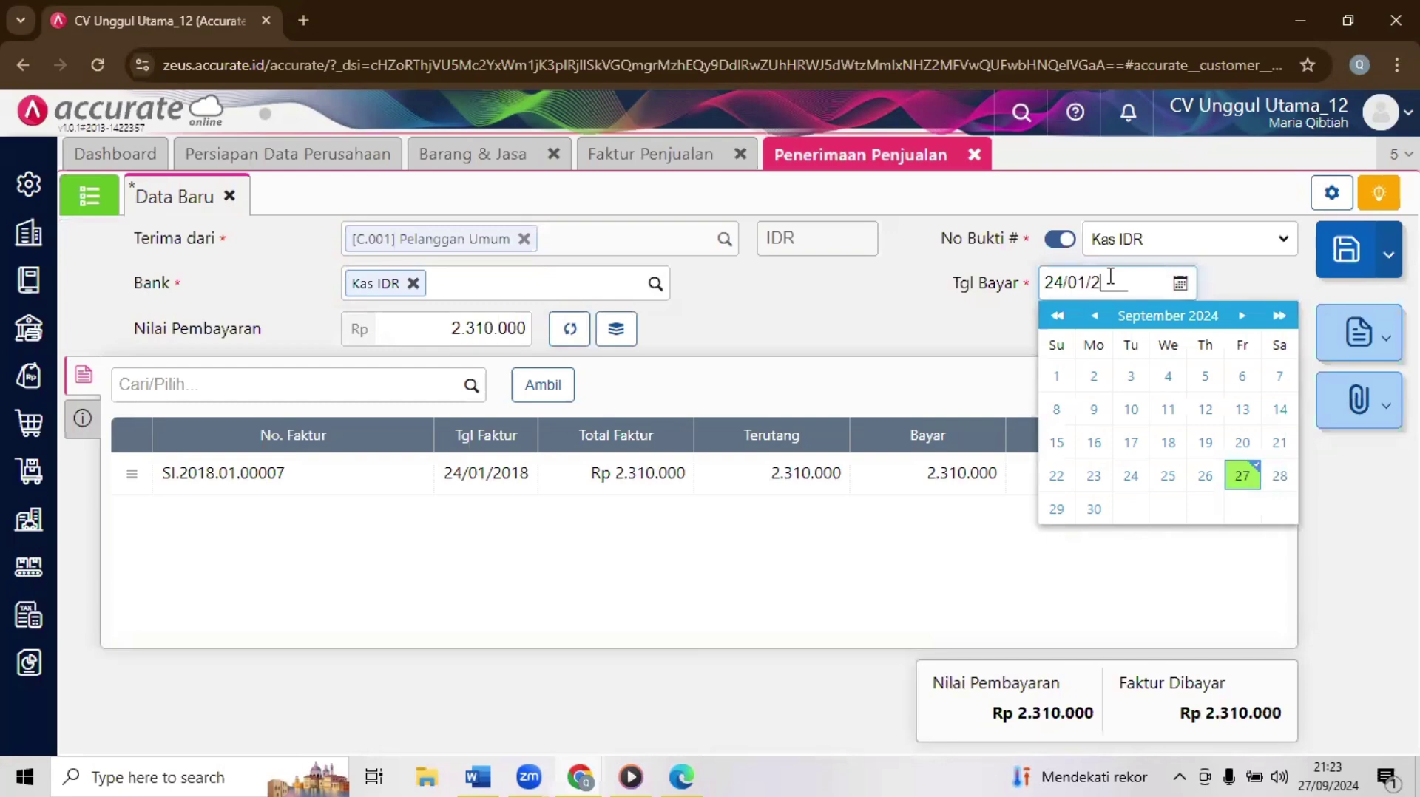
{"action": "type", "text": "018"}
{"action": "left_click", "coordinate": [473, 444]}
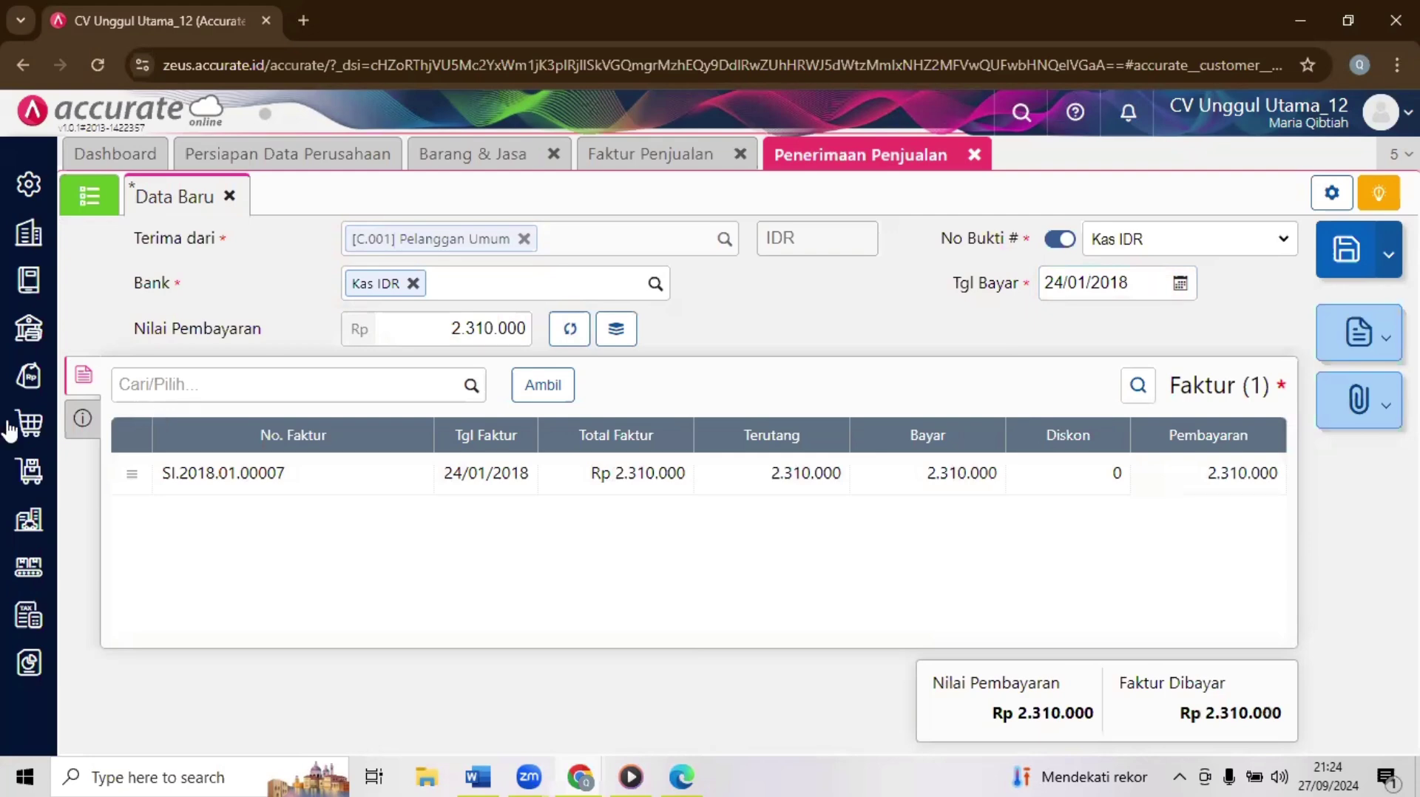
Step: Check the receipt's Metode Bayar under Info lainnya against the exercise page and save the sales receipt
{"action": "left_click", "coordinate": [85, 420]}
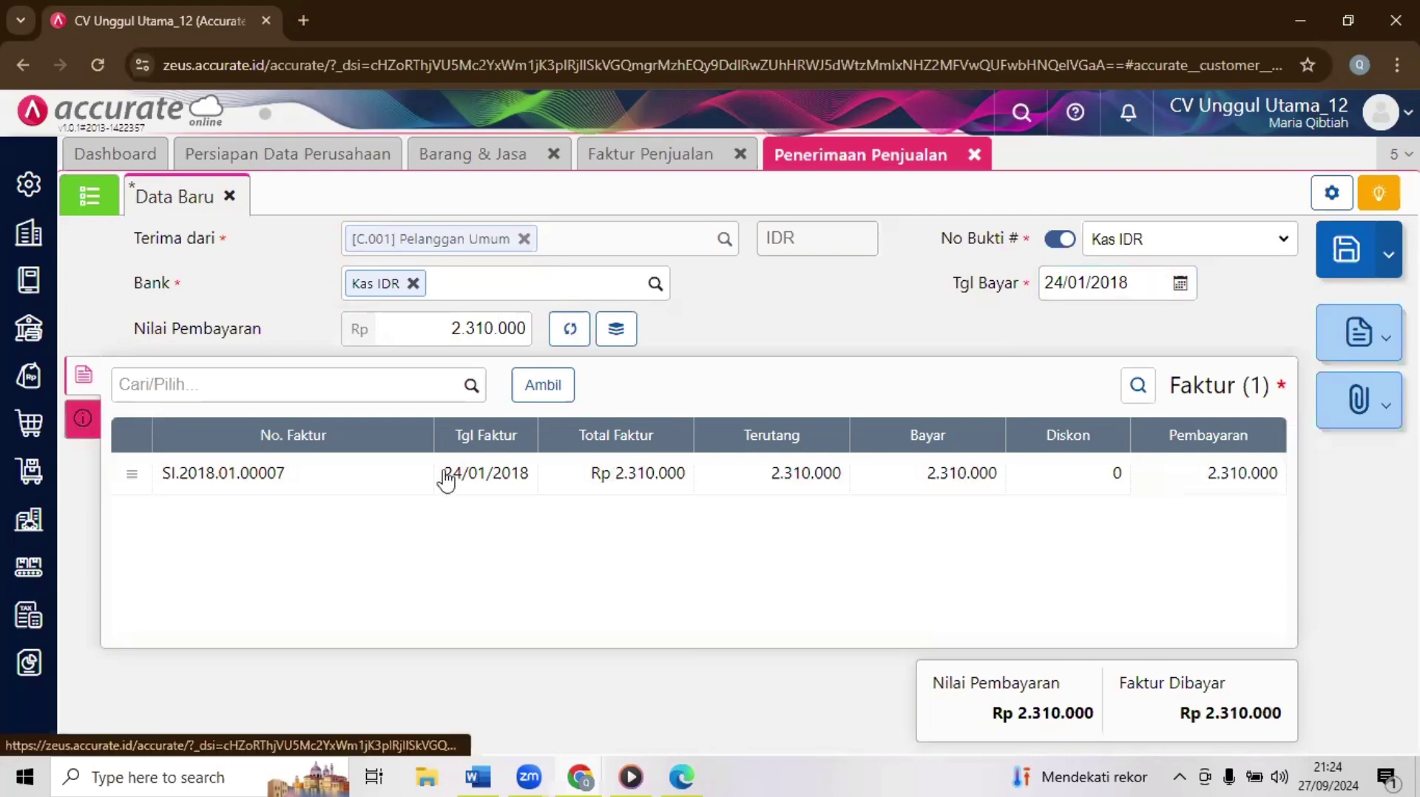
{"action": "left_click", "coordinate": [1131, 404]}
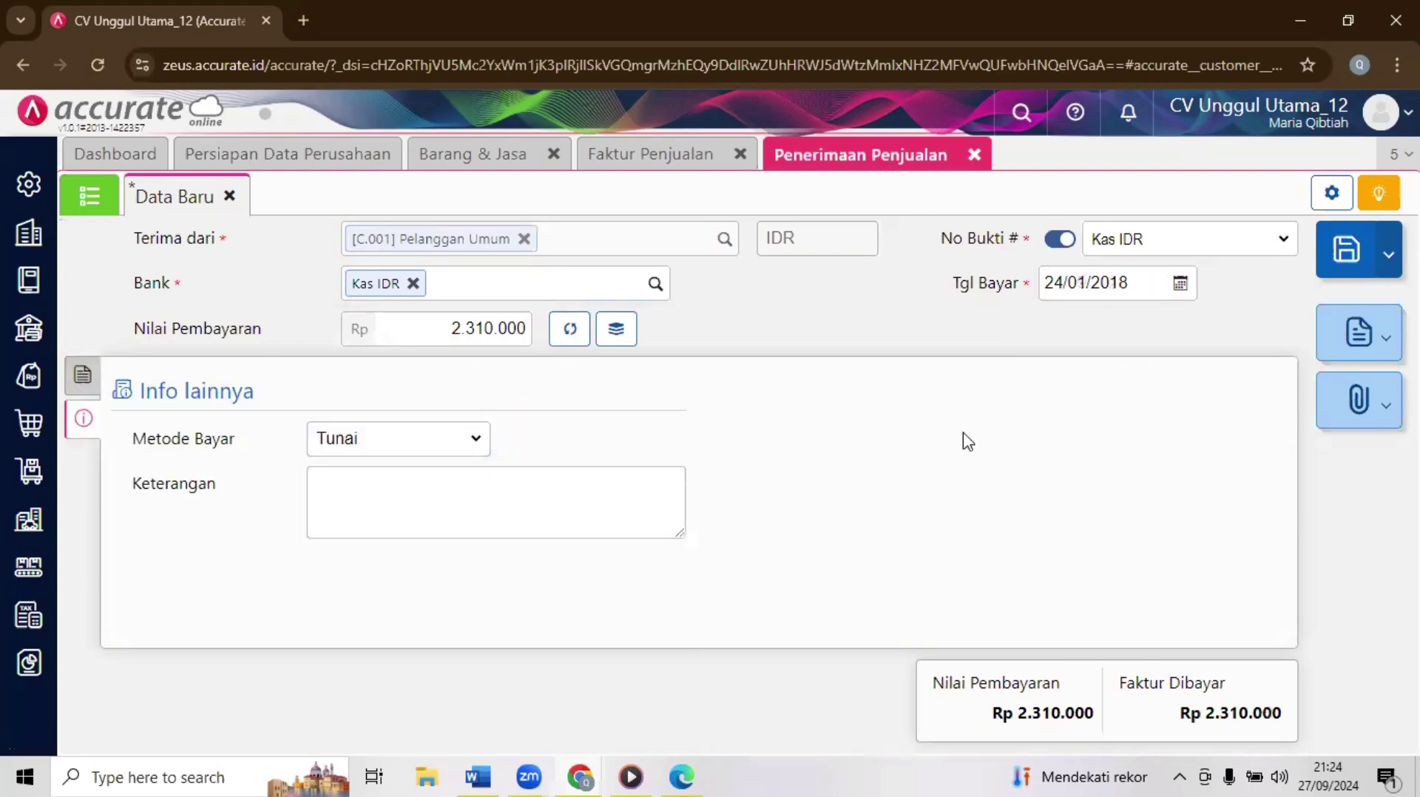
{"action": "mouse_move", "coordinate": [580, 775]}
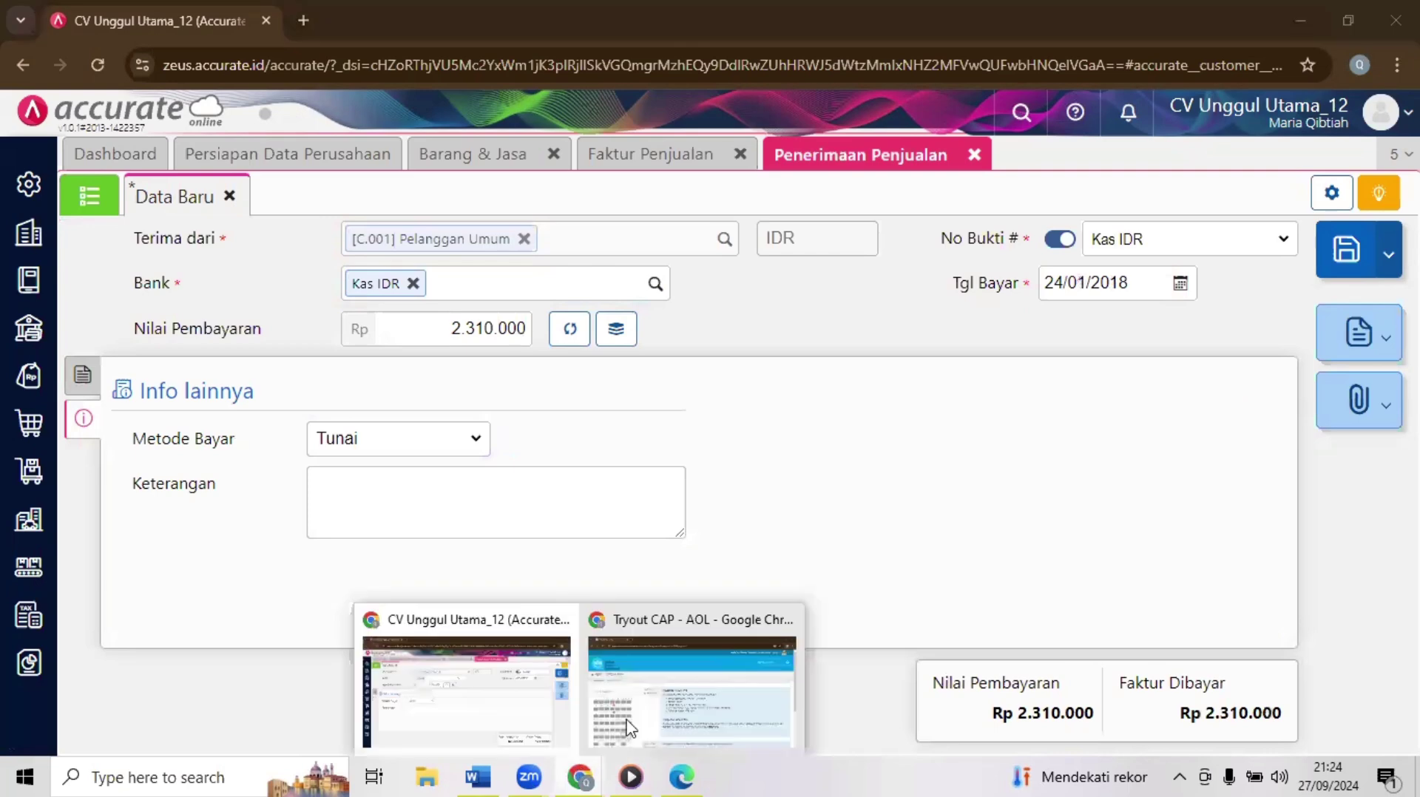
{"action": "left_click", "coordinate": [629, 728]}
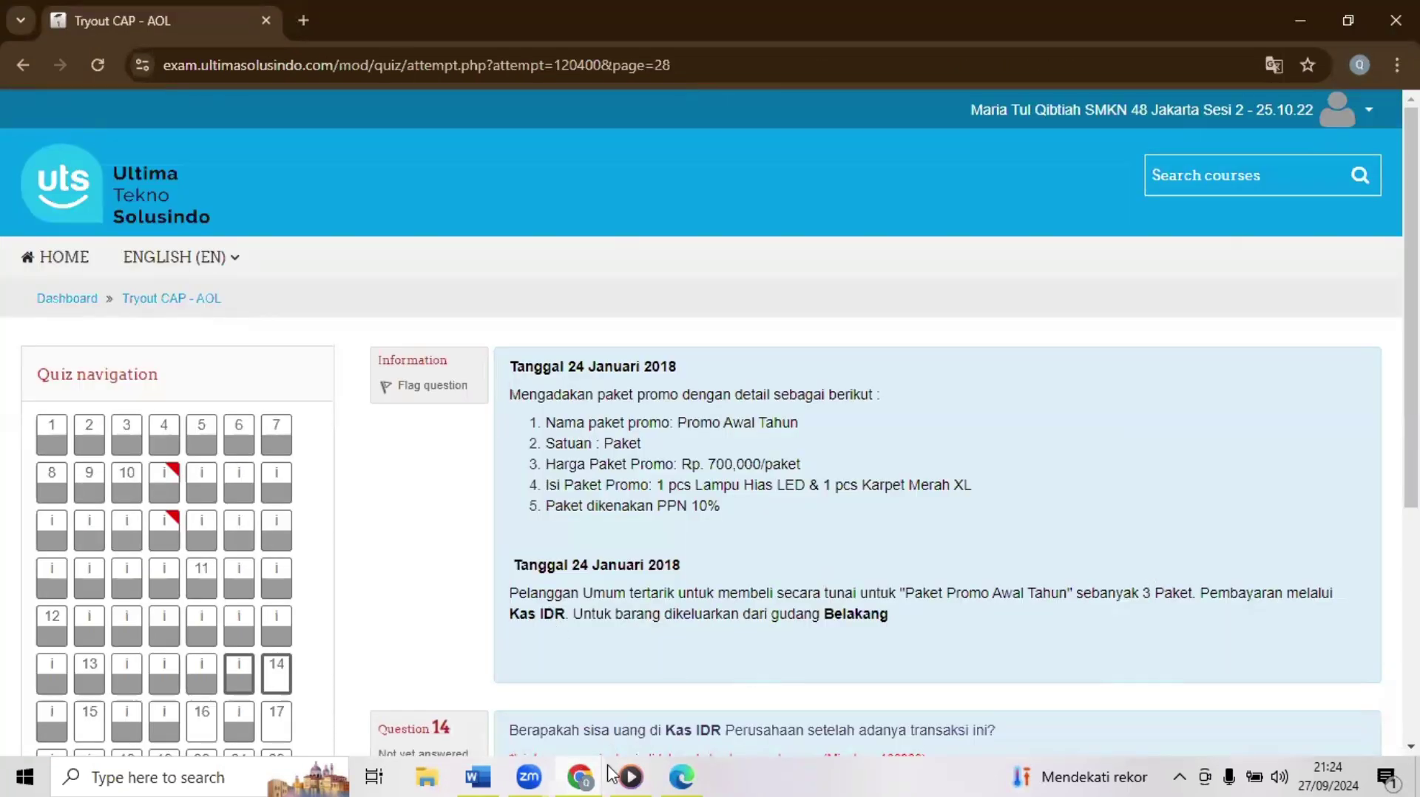
{"action": "mouse_move", "coordinate": [581, 775]}
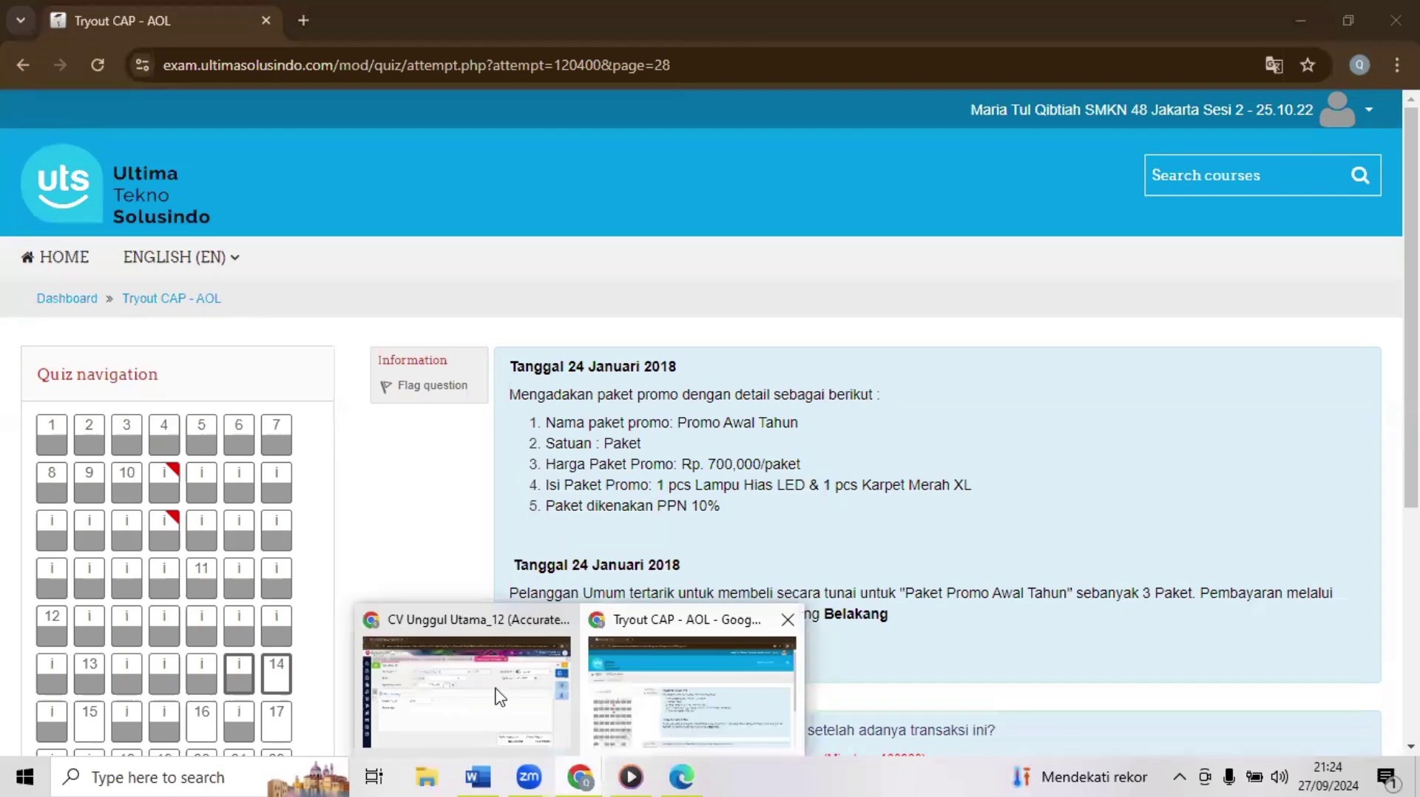
{"action": "left_click", "coordinate": [501, 658]}
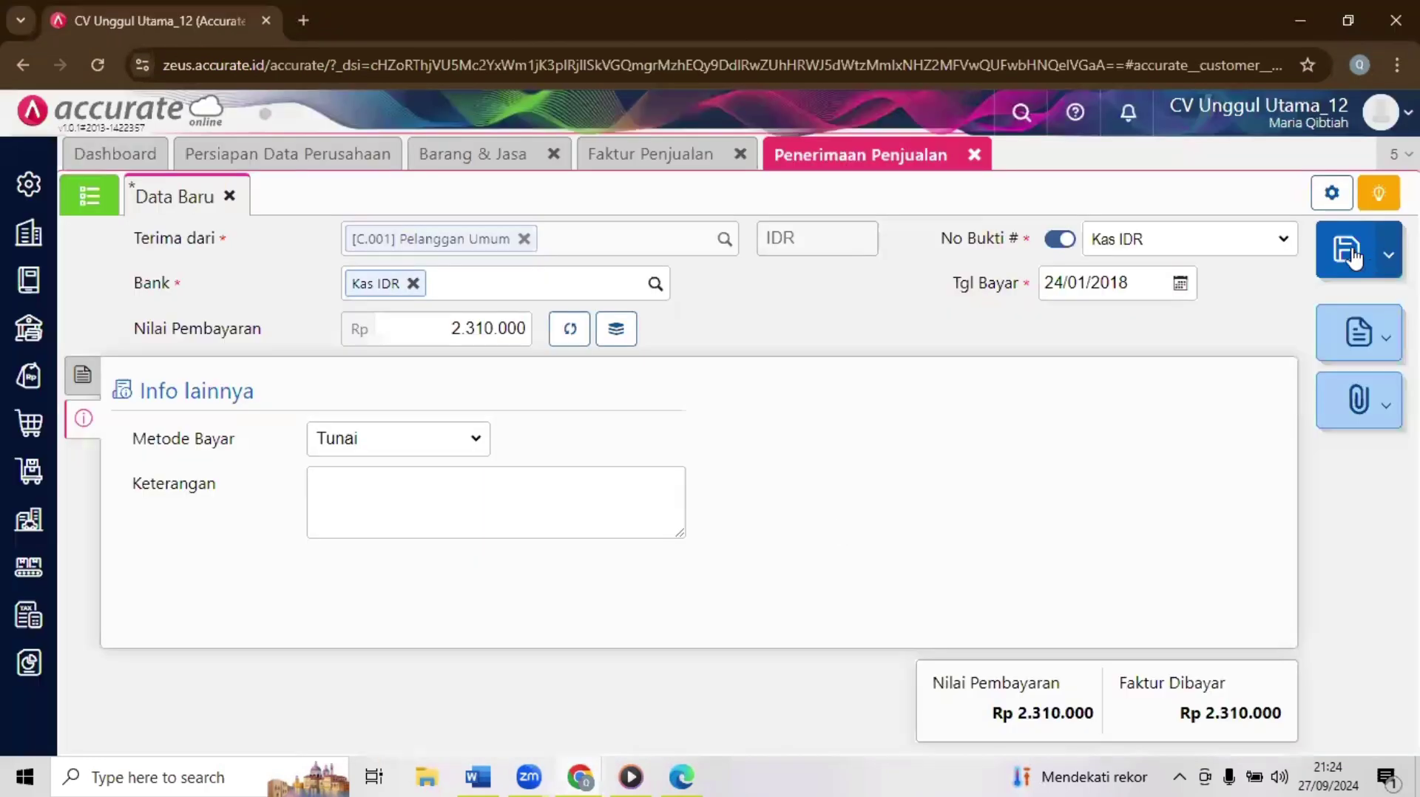
{"action": "left_click", "coordinate": [1353, 256]}
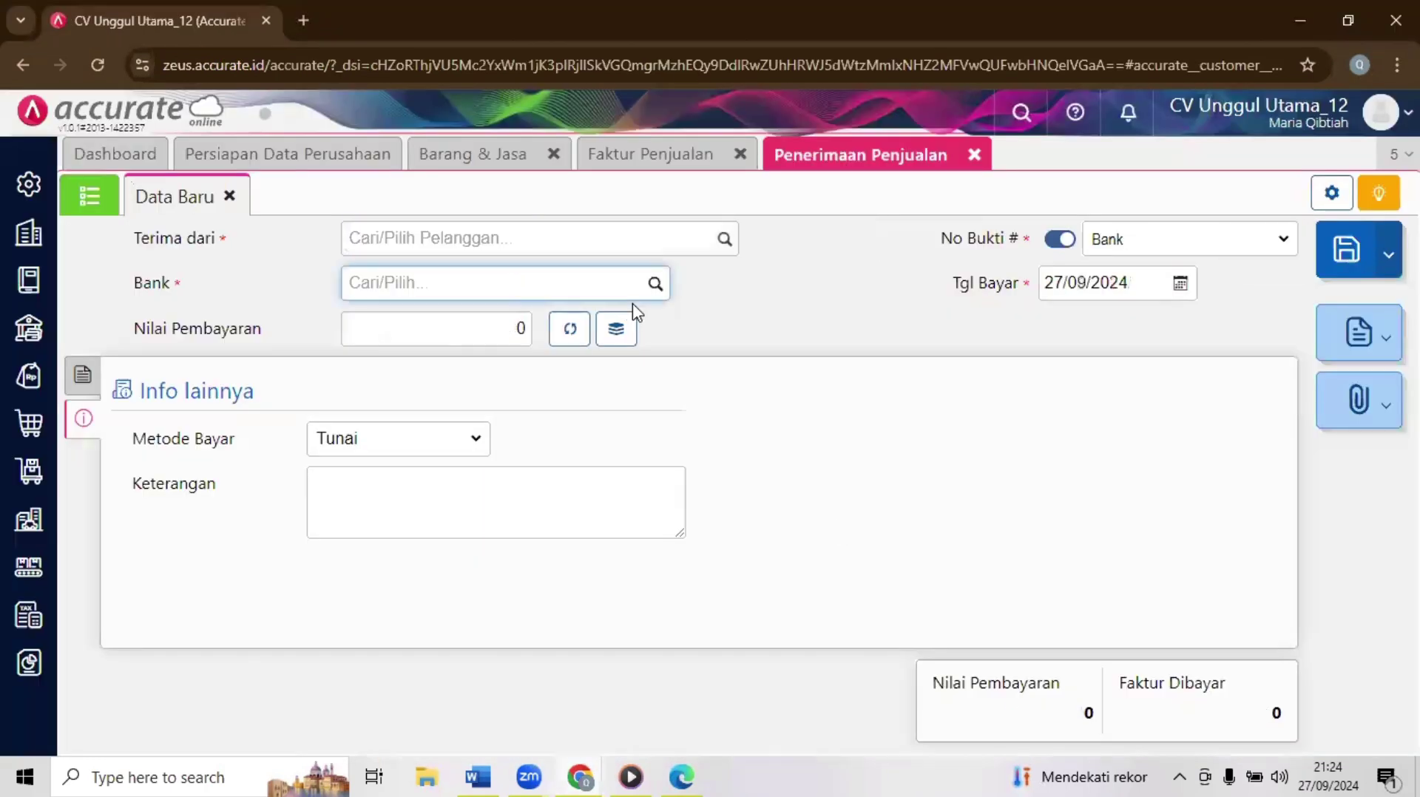
Step: Read Question 14 on the exercise page and open Histori Akun for the Kas IDR account
{"action": "left_click", "coordinate": [580, 777]}
{"action": "left_click", "coordinate": [629, 689]}
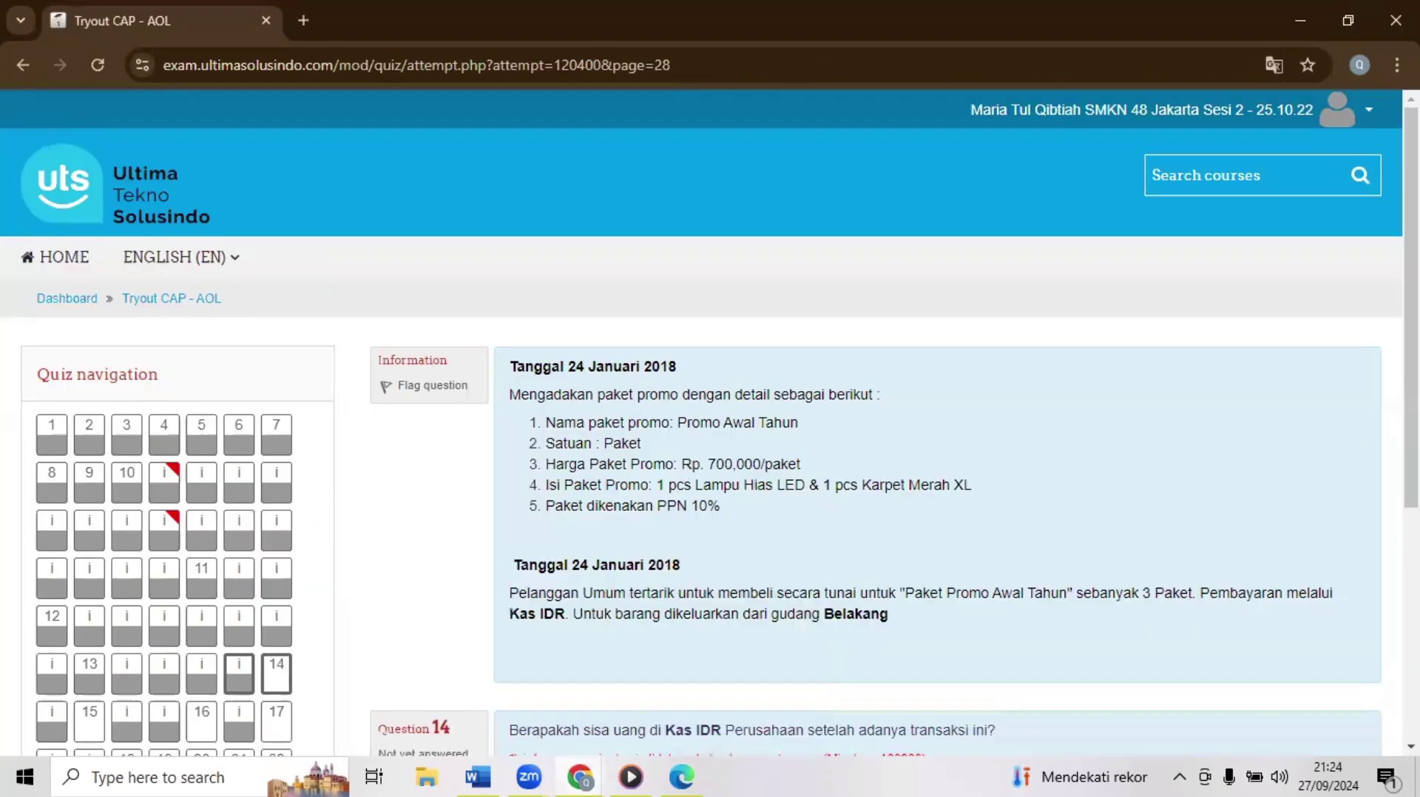
{"action": "scroll", "coordinate": [620, 558], "scroll_direction": "down", "scroll_amount": 2}
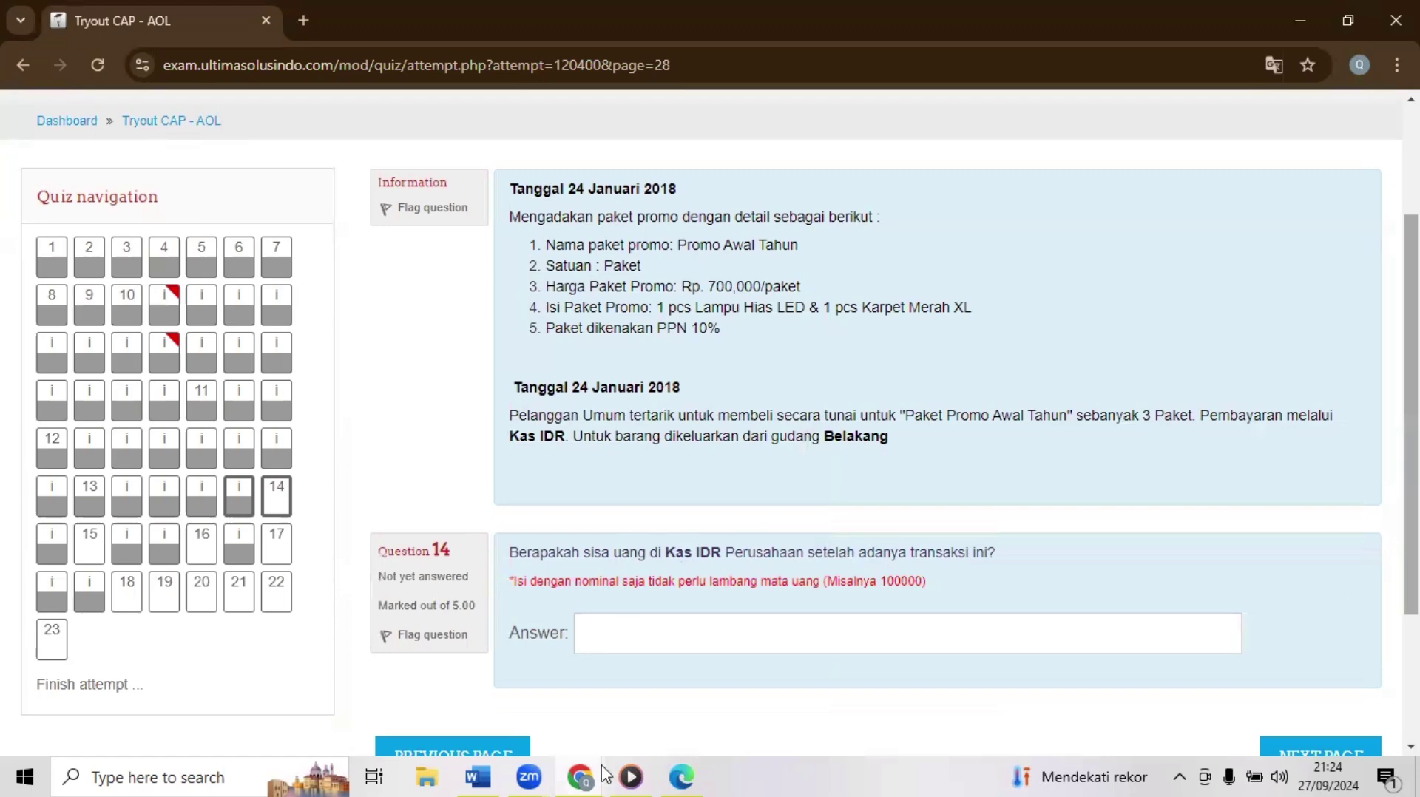
{"action": "left_click", "coordinate": [581, 776]}
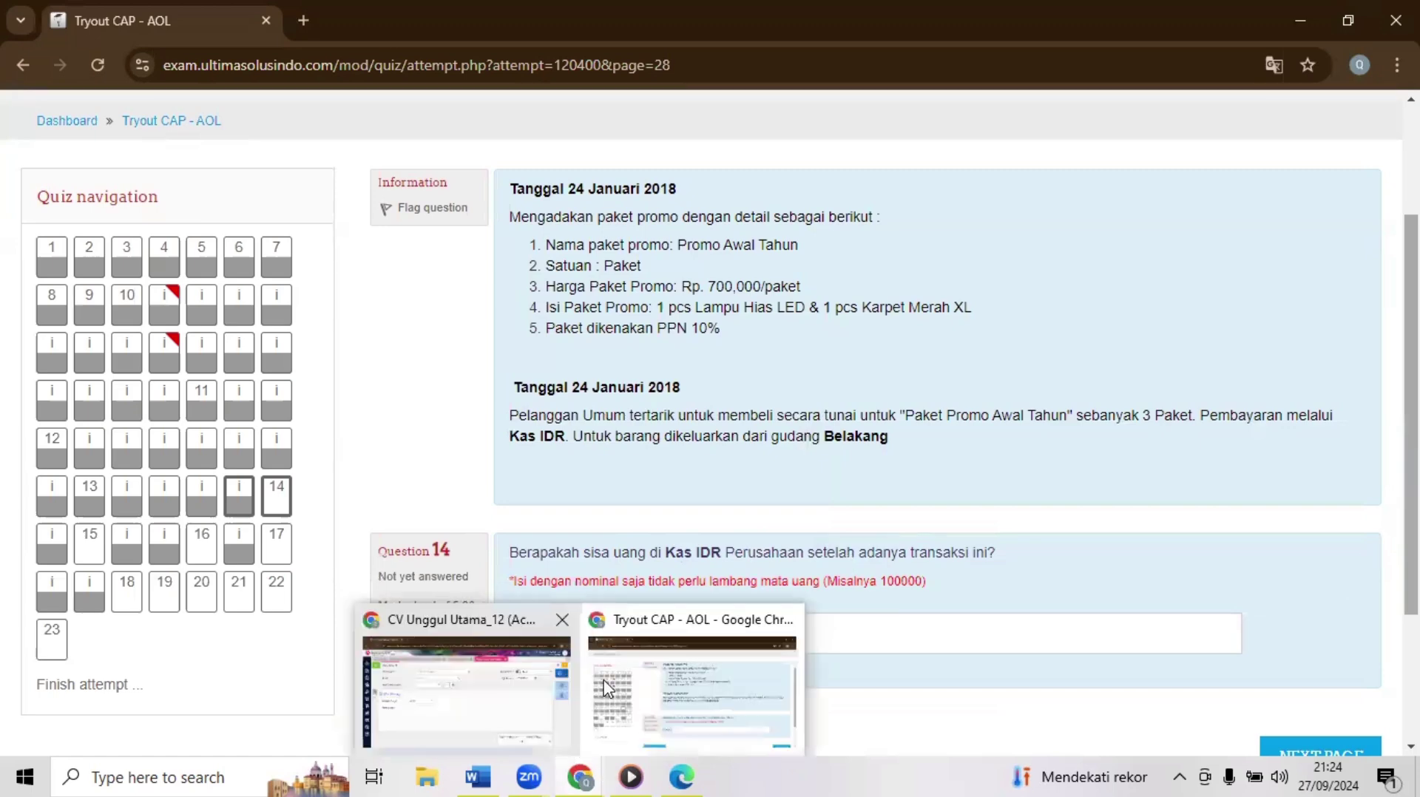
{"action": "key", "text": "alt+Tab"}
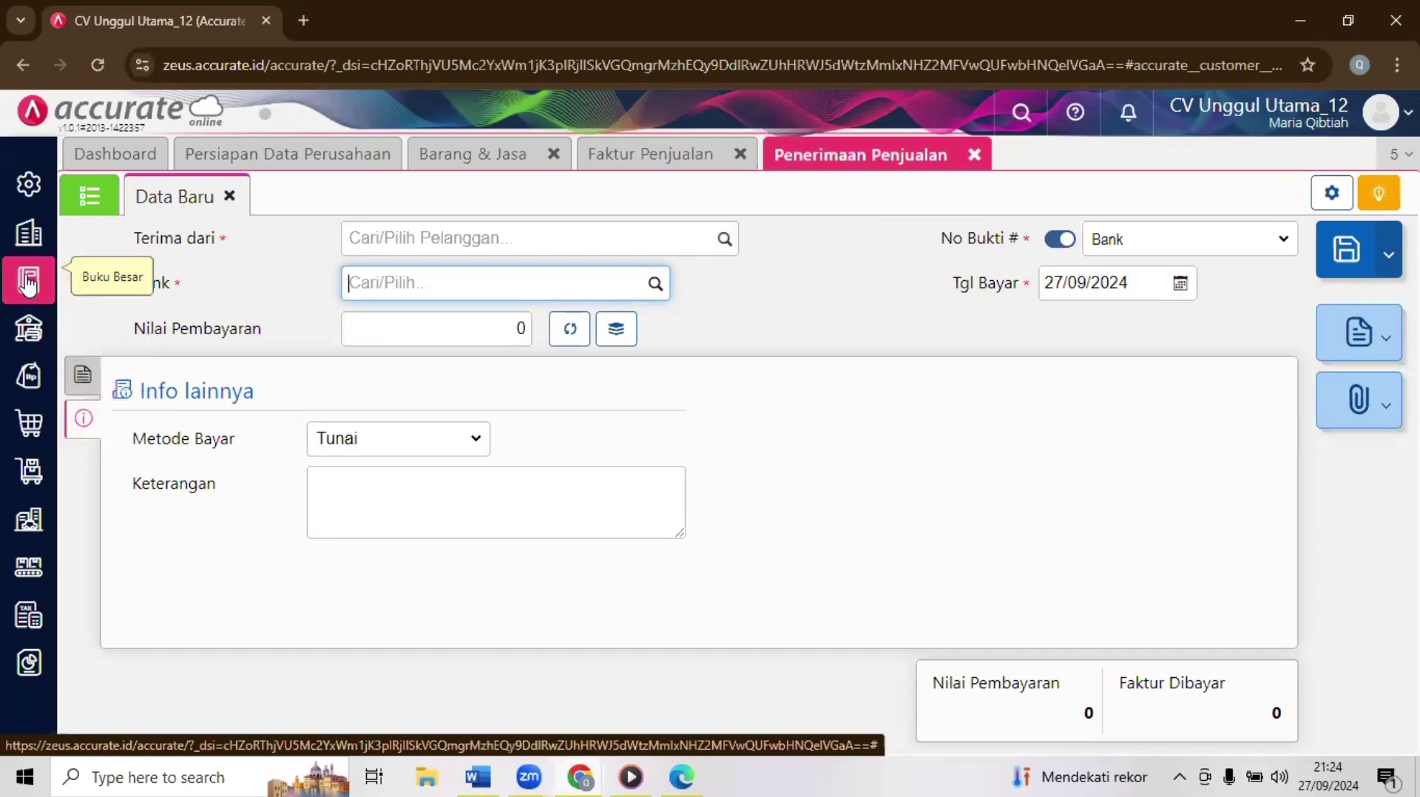
{"action": "left_click", "coordinate": [246, 535]}
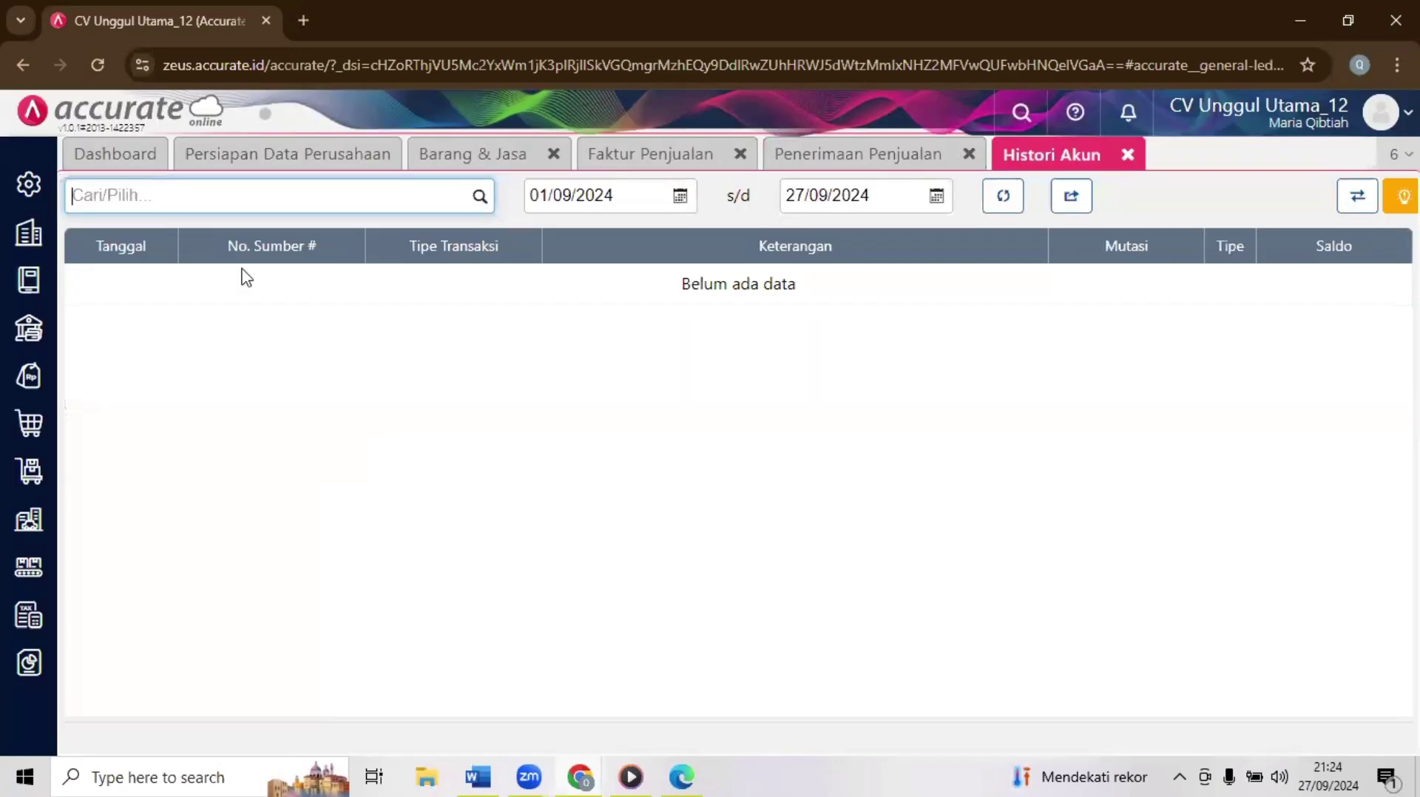
{"action": "type", "text": "k"}
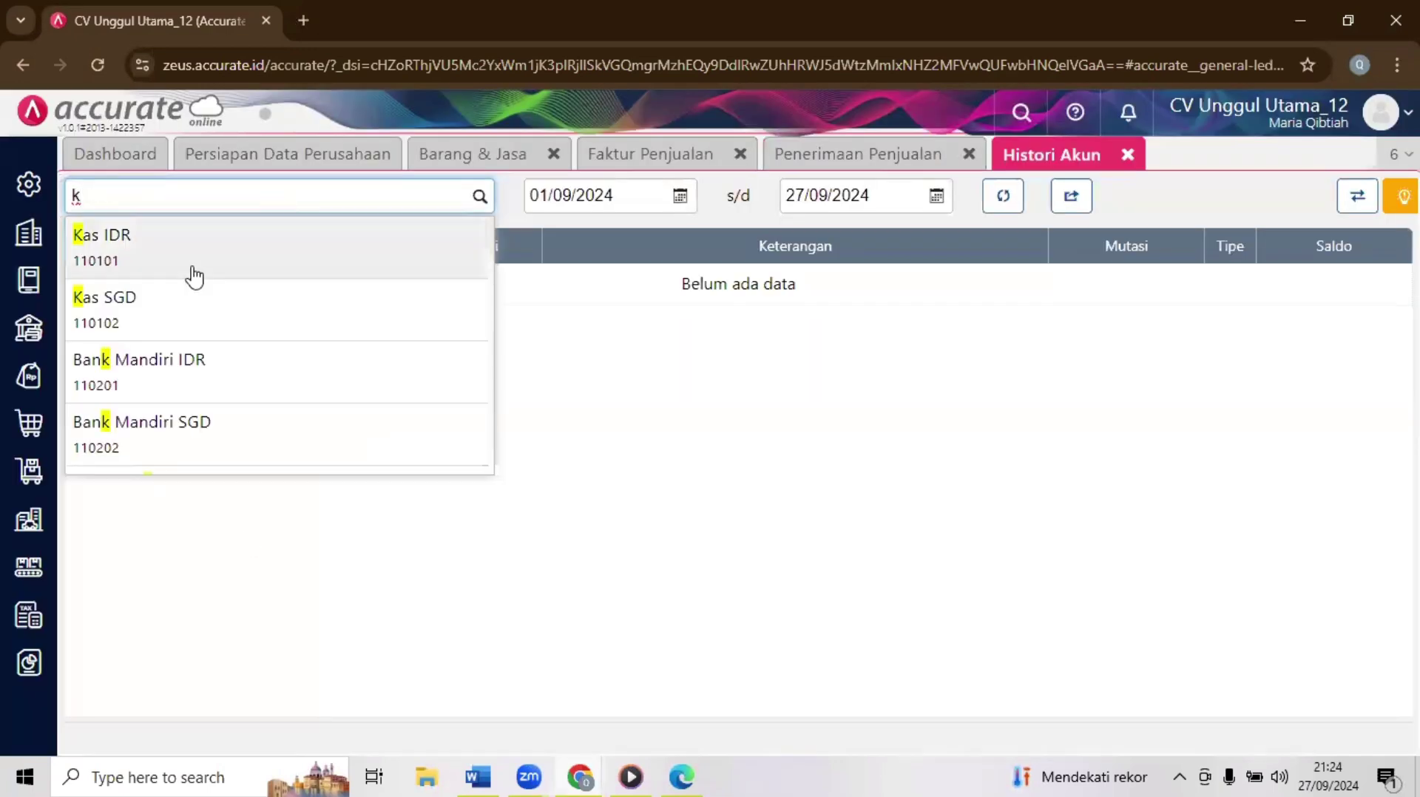
{"action": "left_click", "coordinate": [195, 278]}
Step: Show the Kas IDR account history for the period 01/01/2018 to 24/01/2018
{"action": "left_click", "coordinate": [549, 189]}
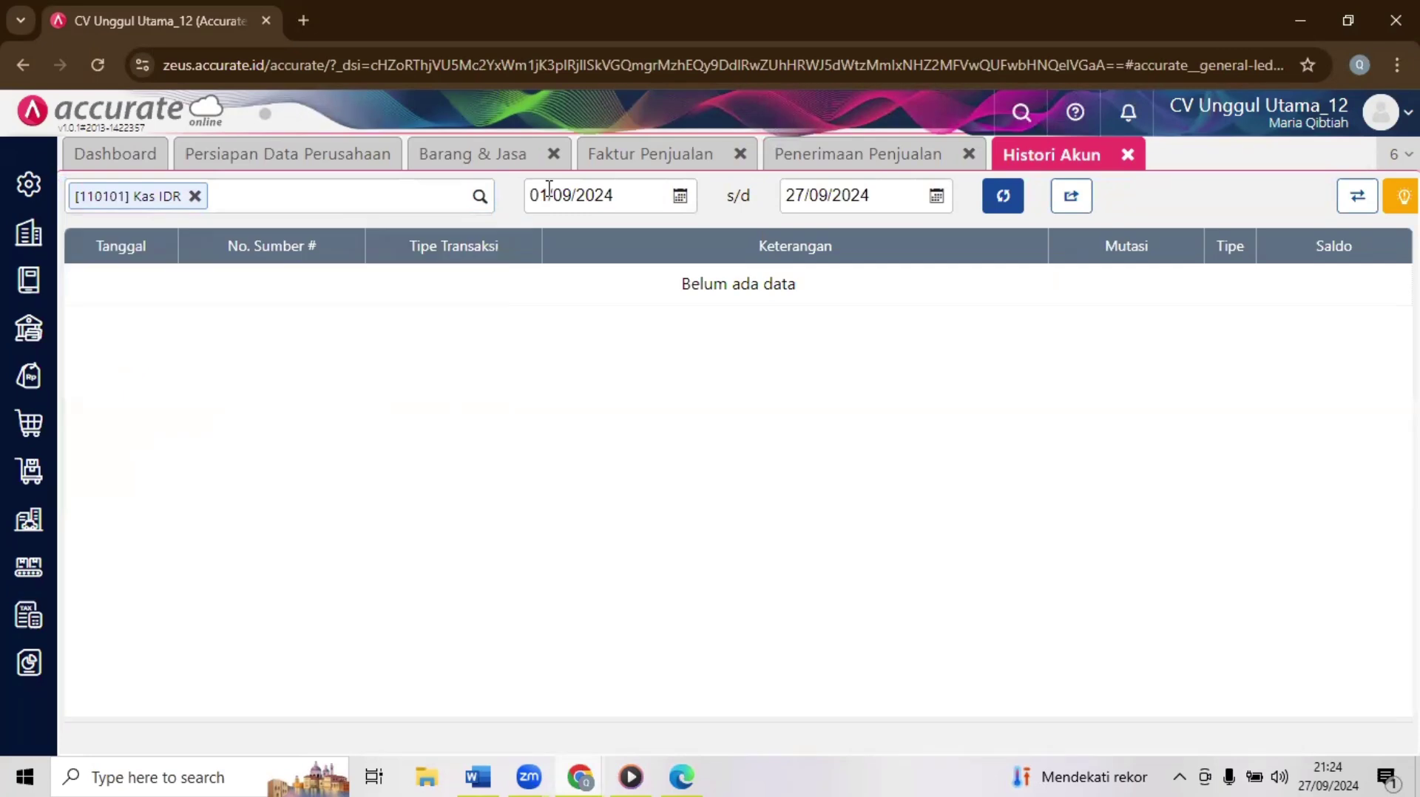
{"action": "type", "text": "01/01/201"}
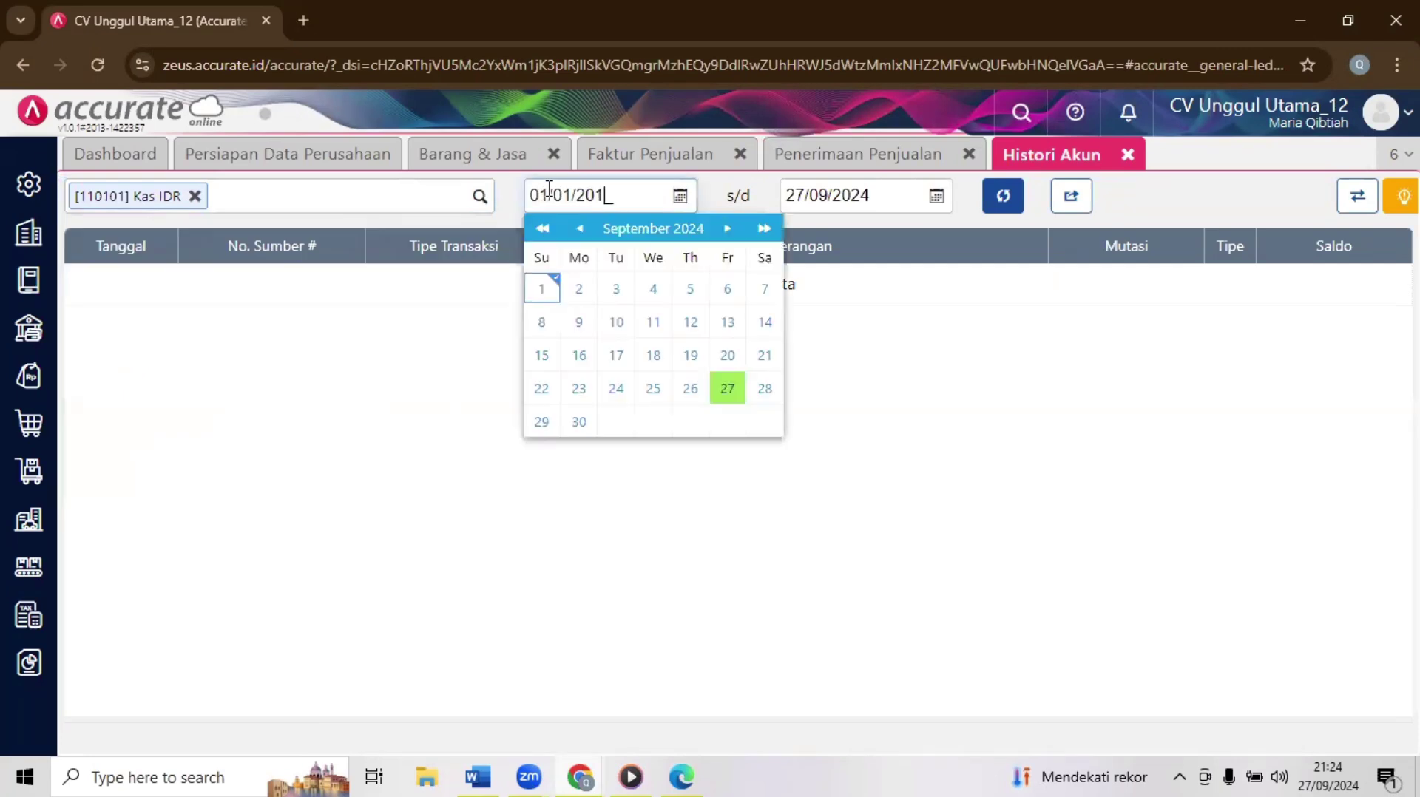
{"action": "type", "text": "8"}
{"action": "left_click", "coordinate": [853, 198]}
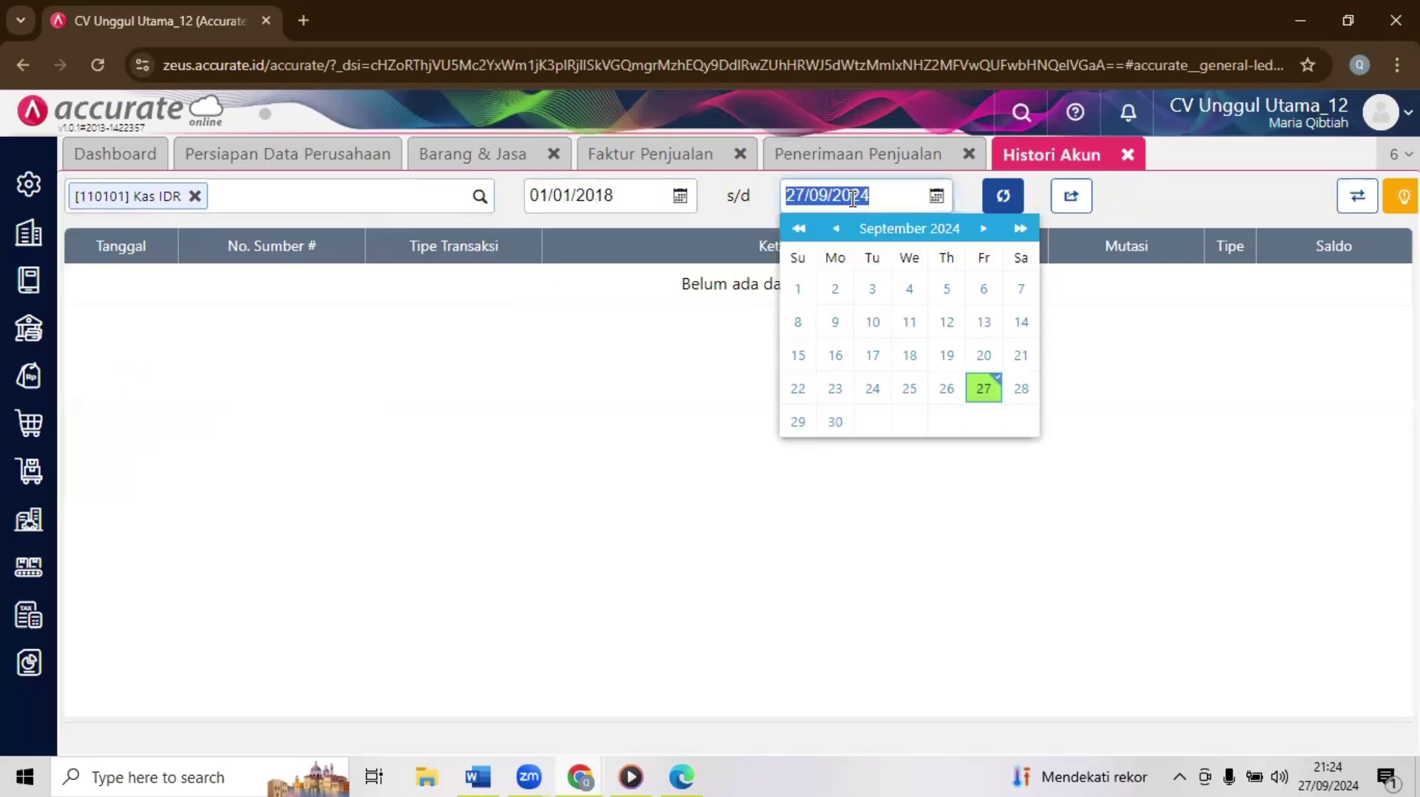
{"action": "type", "text": "24/01/2018"}
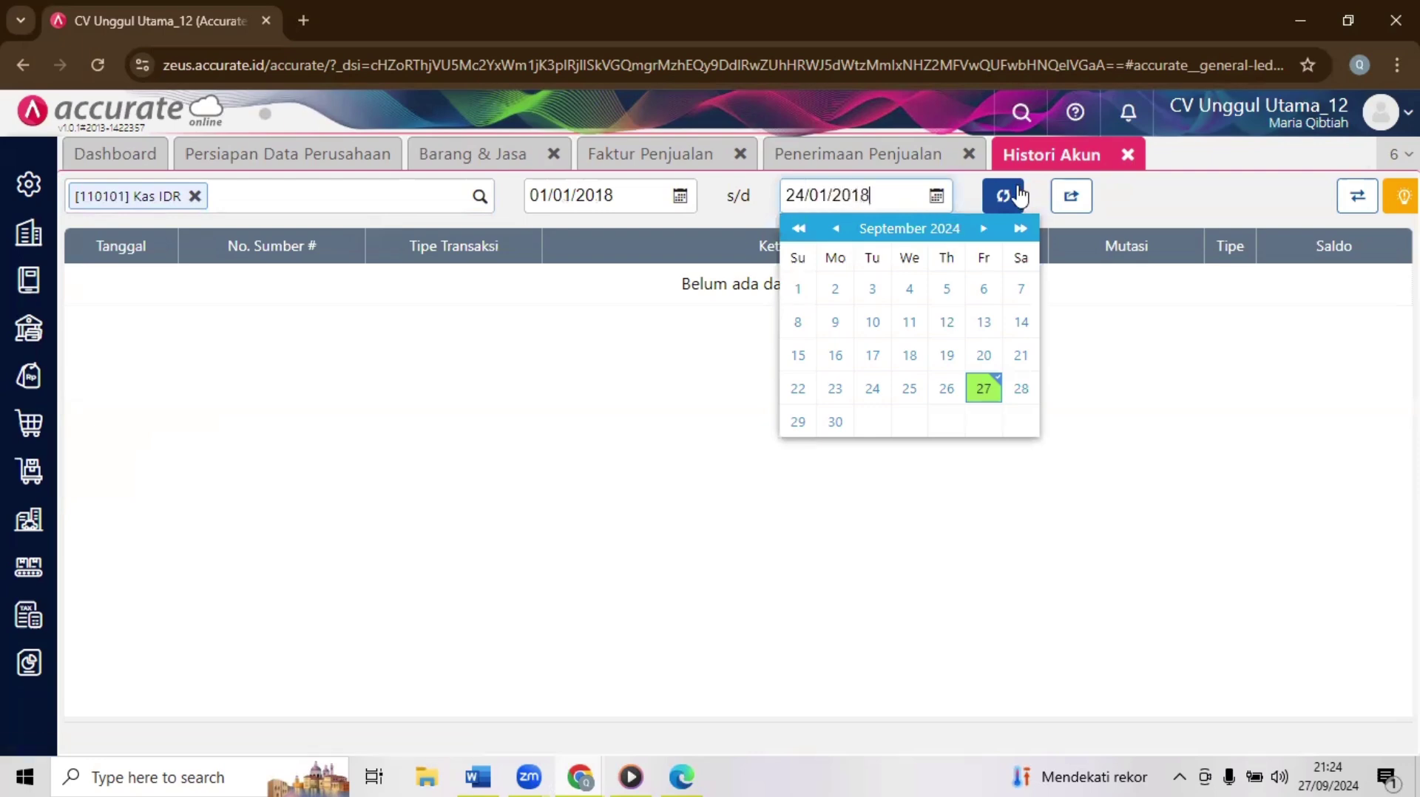
{"action": "left_click", "coordinate": [1009, 190]}
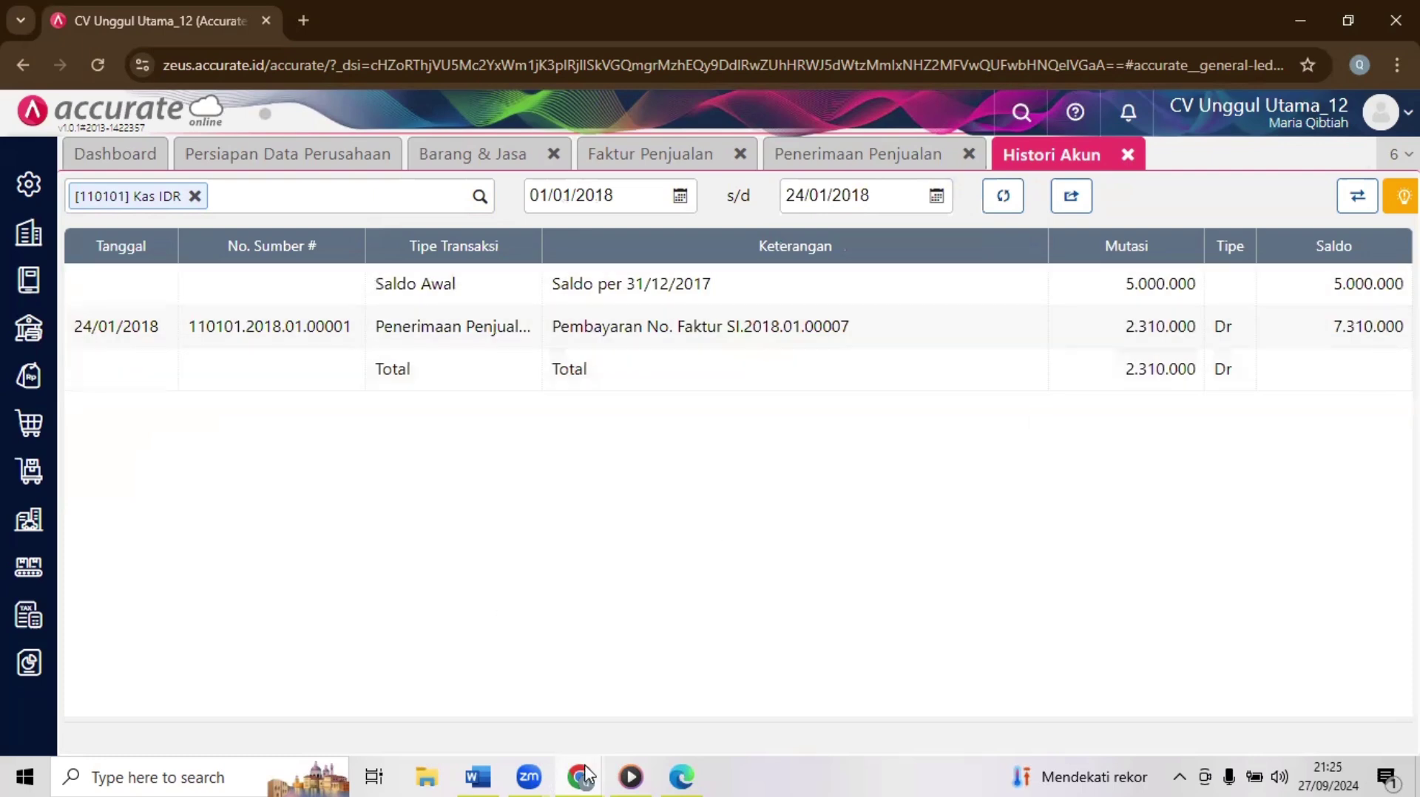
Step: Switch to the Tryout CAP - AOL quiz window and answer question 14 with 7310000
{"action": "mouse_move", "coordinate": [584, 771]}
{"action": "left_click", "coordinate": [491, 703]}
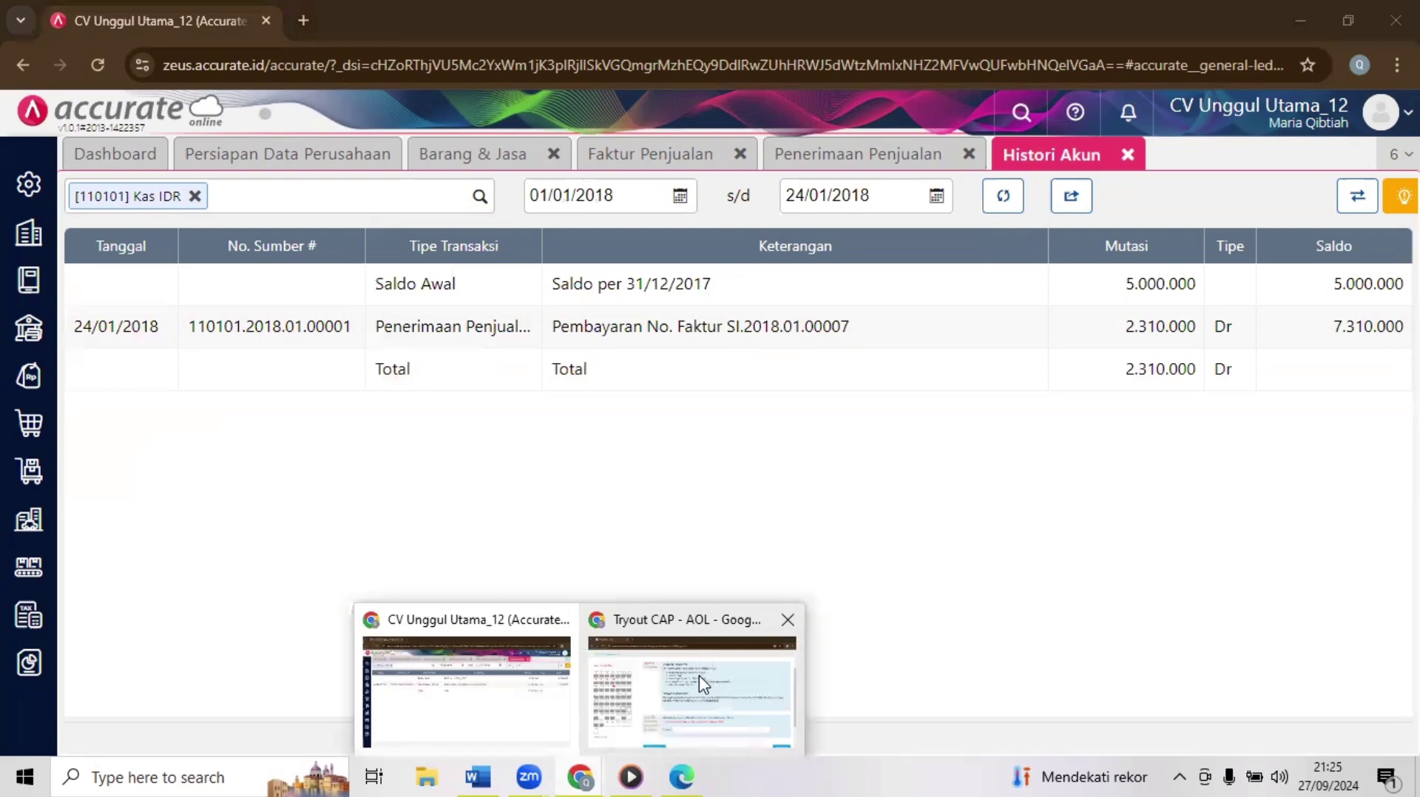
{"action": "left_click", "coordinate": [704, 684]}
{"action": "left_click", "coordinate": [847, 618]}
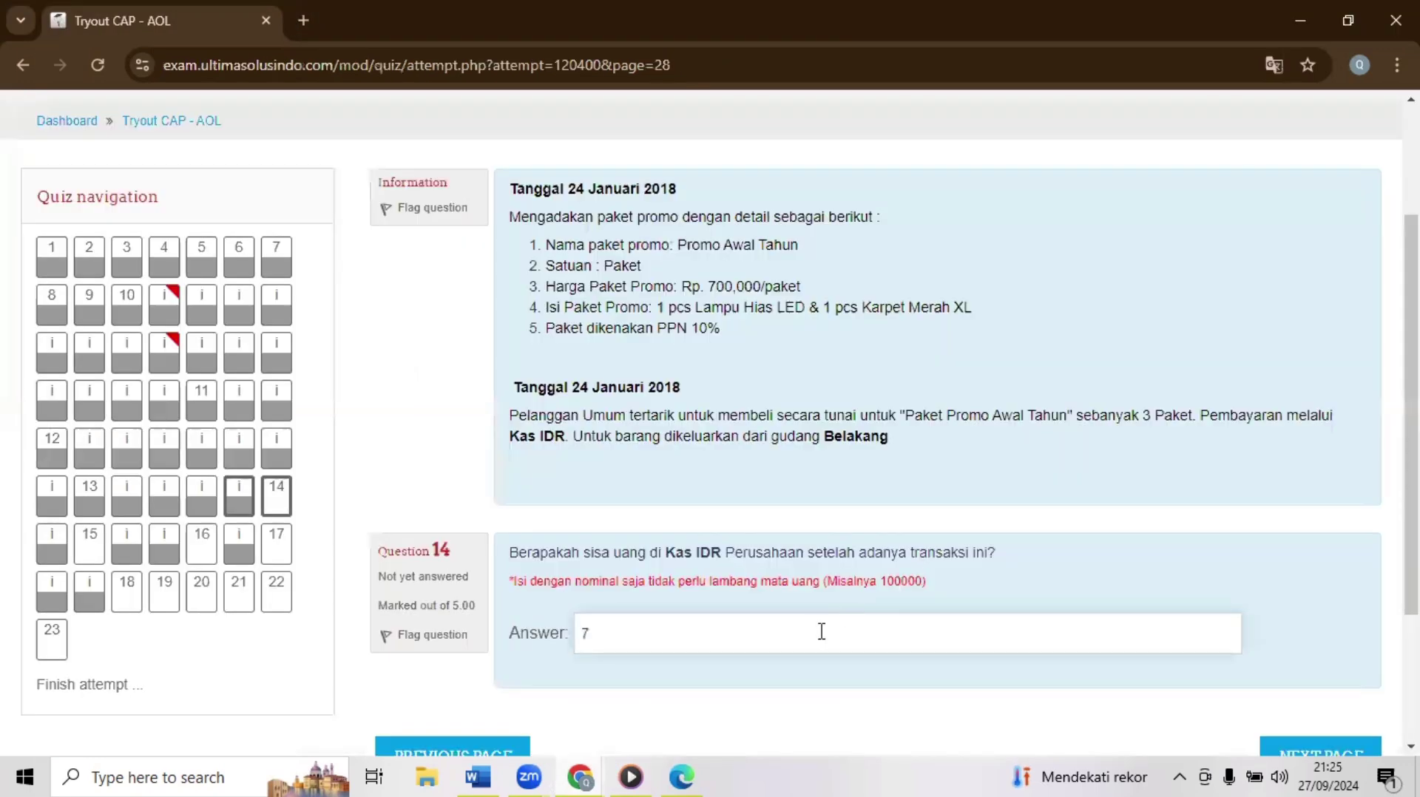
{"action": "type", "text": "7310000"}
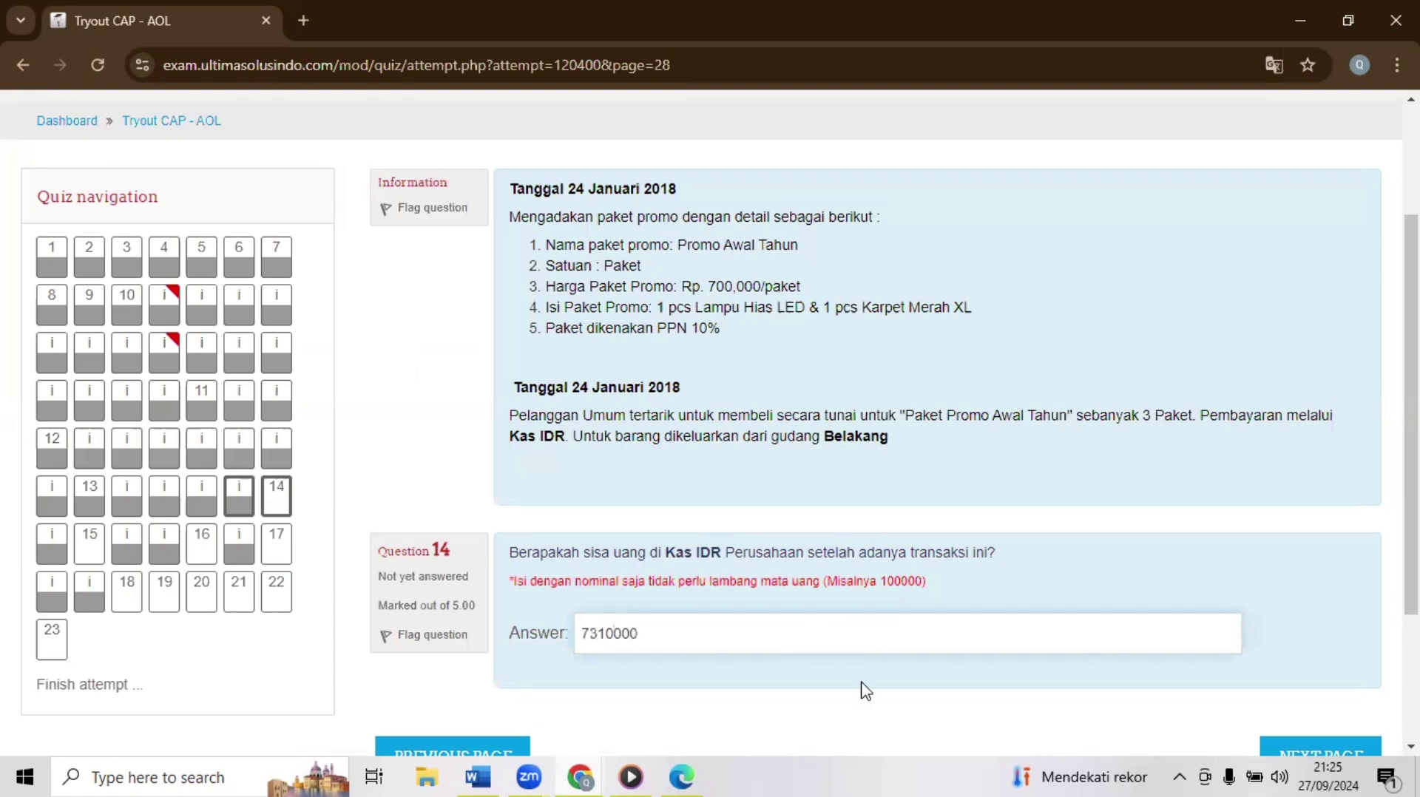
Step: Return to Accurate Online and close the Histori Akun, Penerimaan Penjualan, Faktur Penjualan and Barang & Jasa pages
{"action": "left_click", "coordinate": [581, 777]}
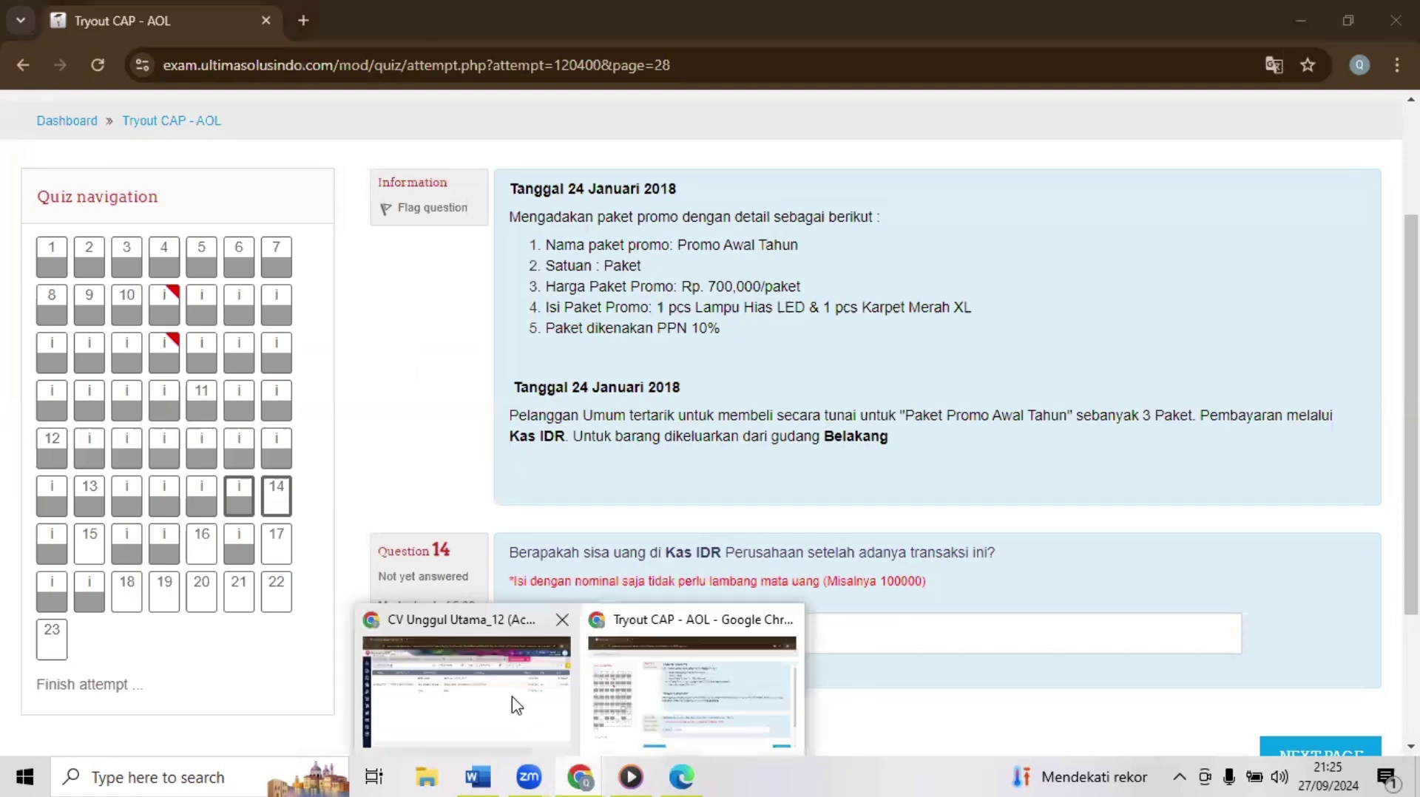
{"action": "left_click", "coordinate": [516, 706]}
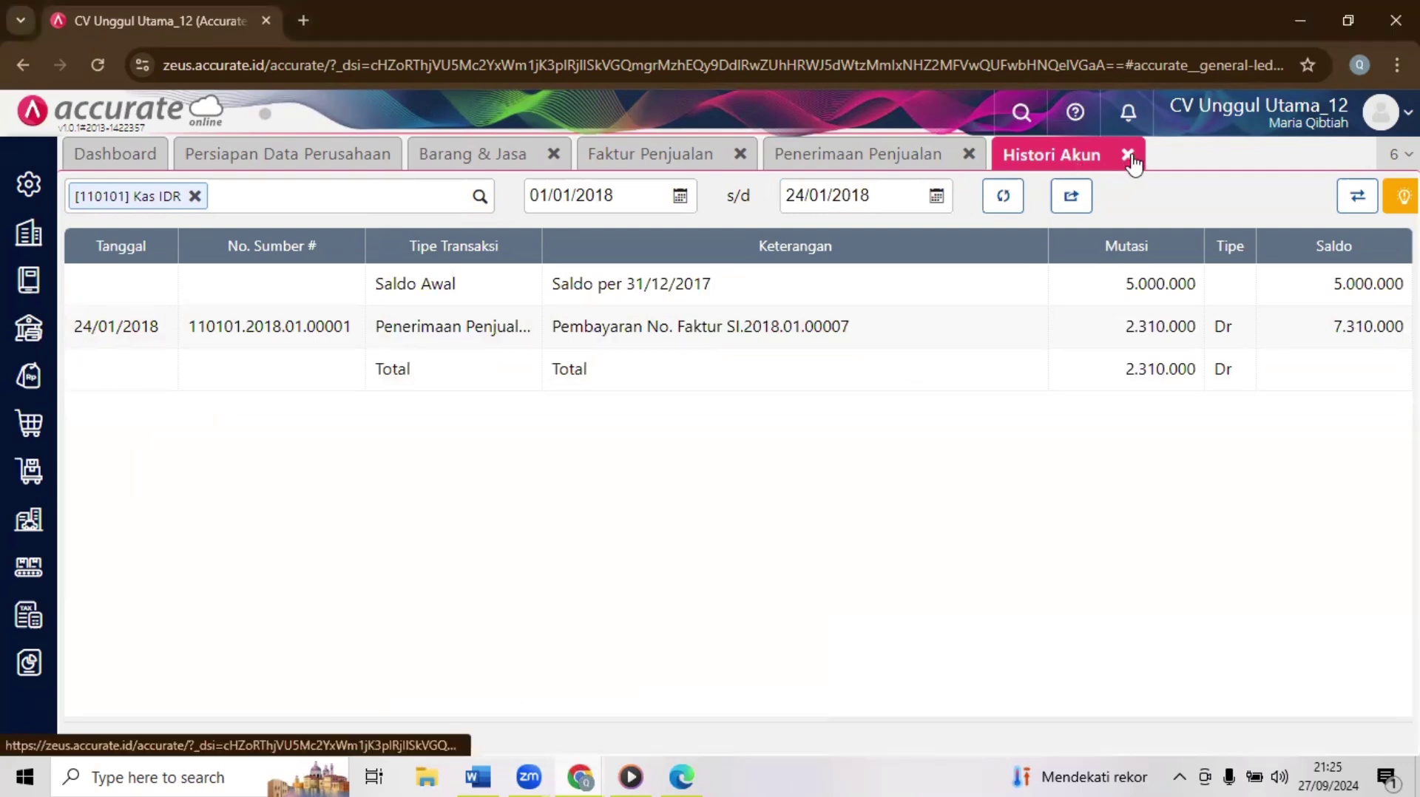
{"action": "left_click", "coordinate": [1129, 156]}
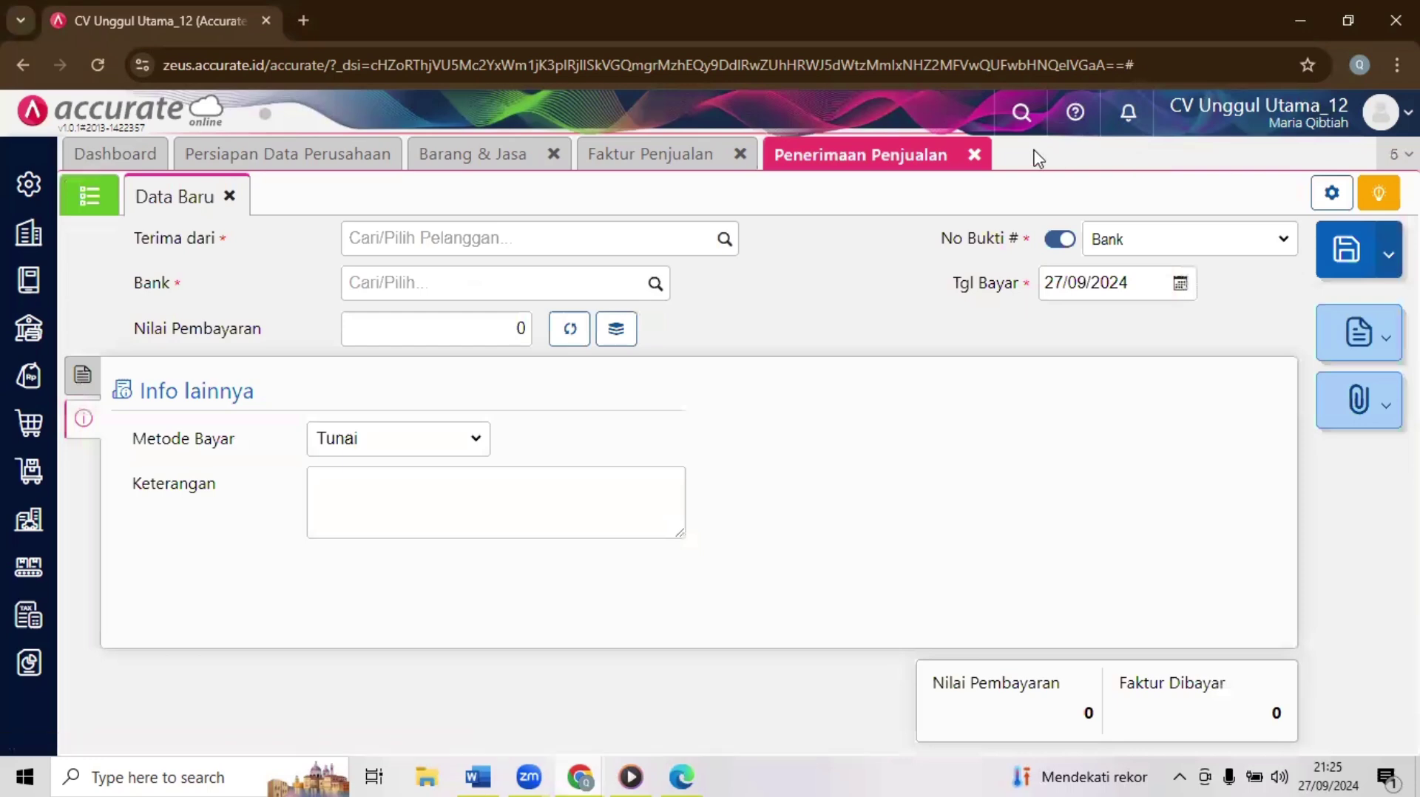
{"action": "left_click", "coordinate": [974, 155]}
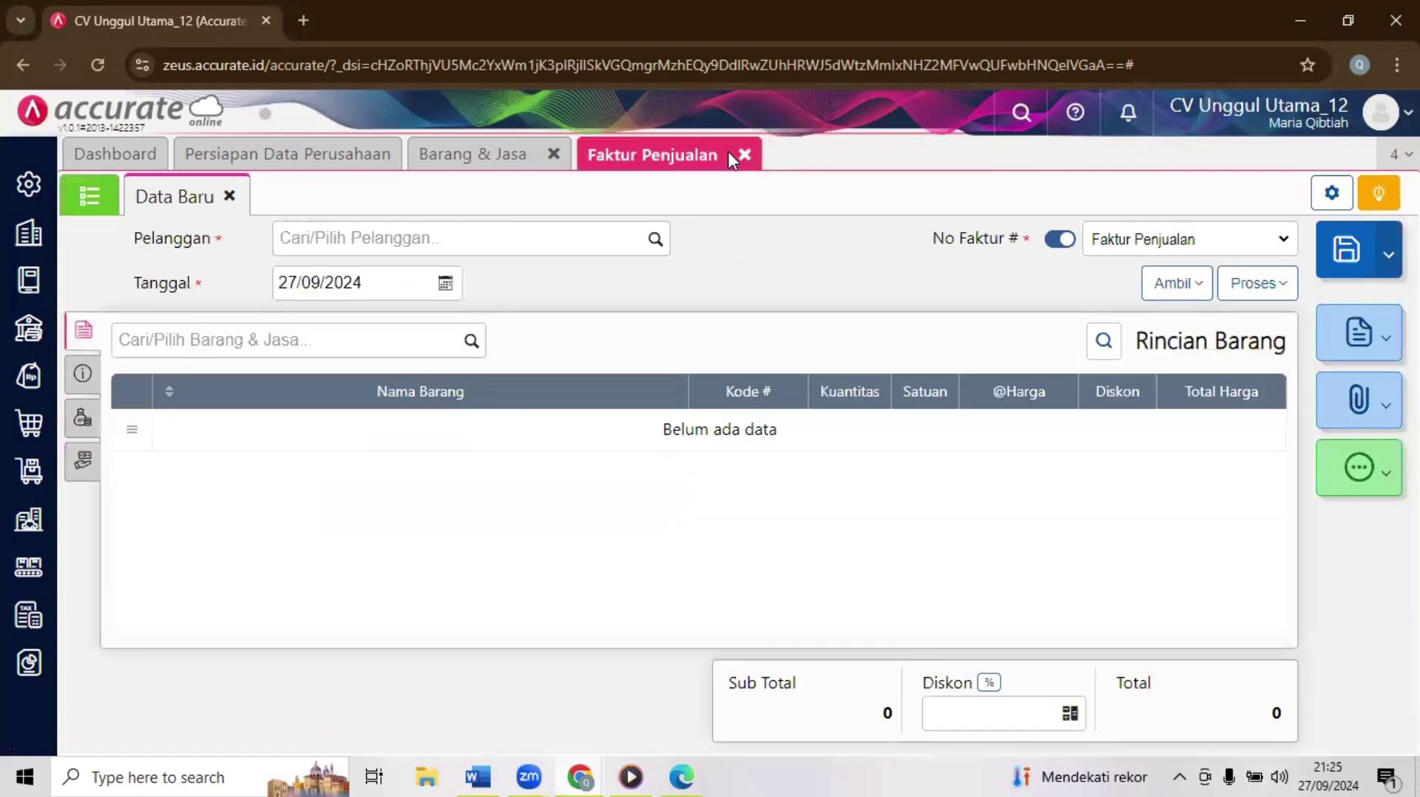
{"action": "left_click", "coordinate": [744, 155]}
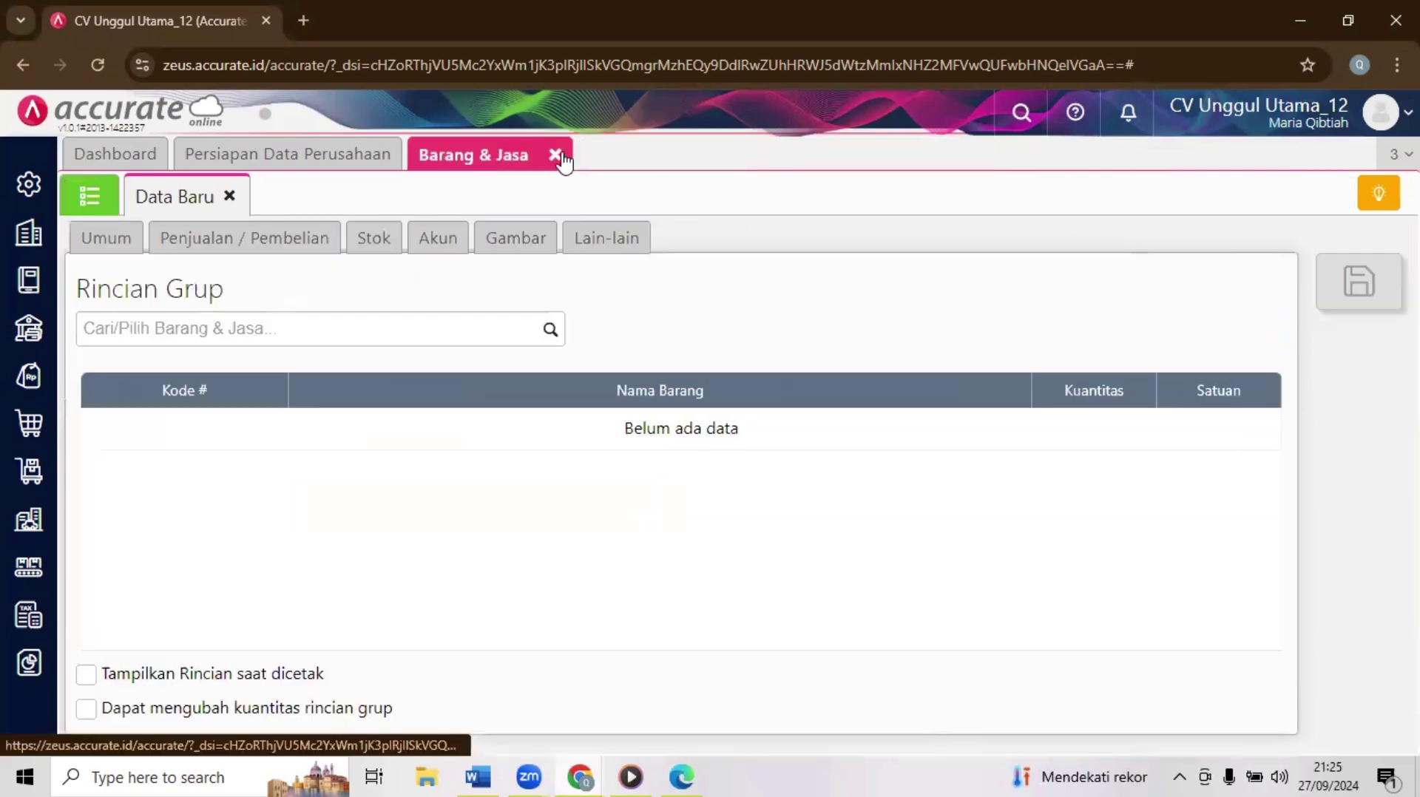
{"action": "left_click", "coordinate": [555, 155]}
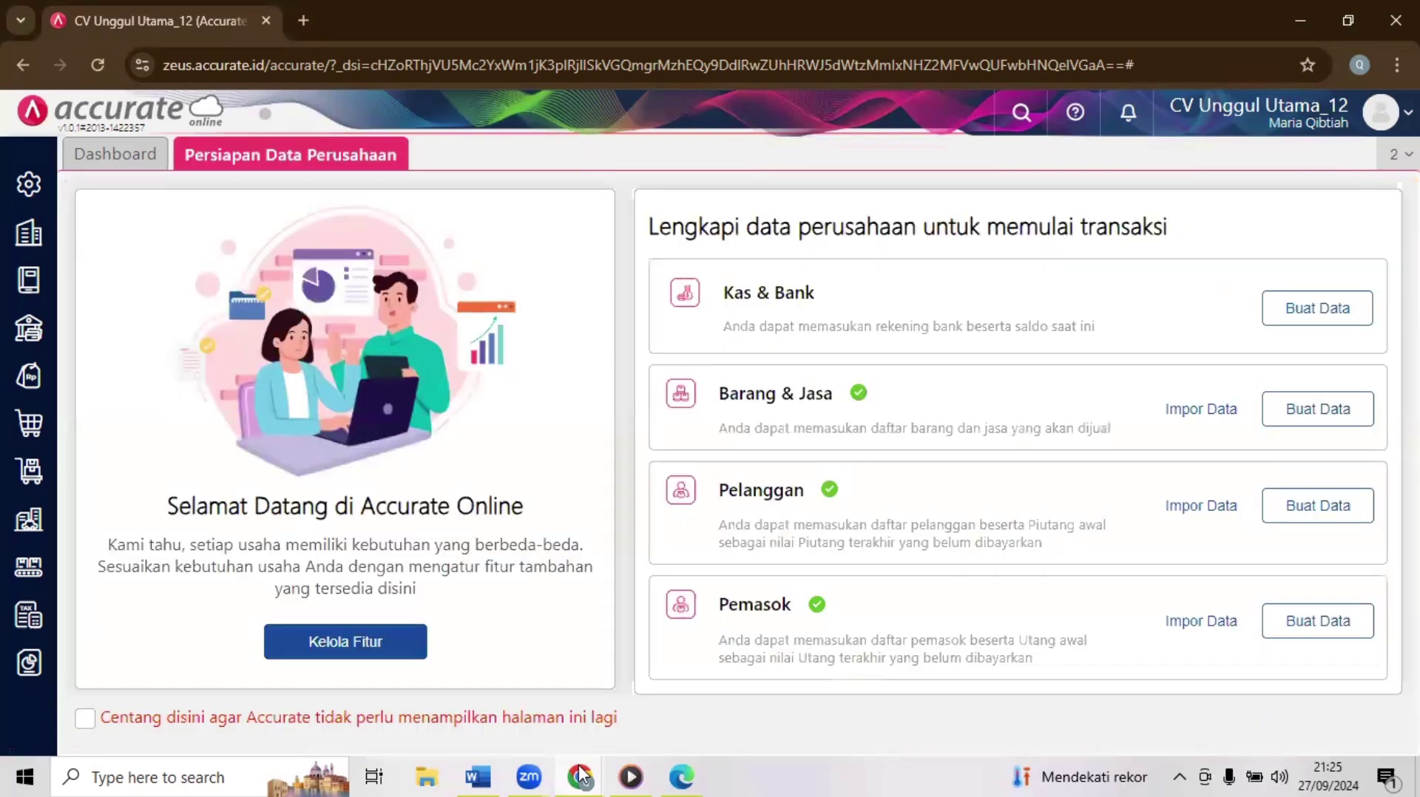
Step: Switch to the quiz, advance to the page with question 15 and read the instructions dated 25 Januari 2018
{"action": "mouse_move", "coordinate": [580, 777]}
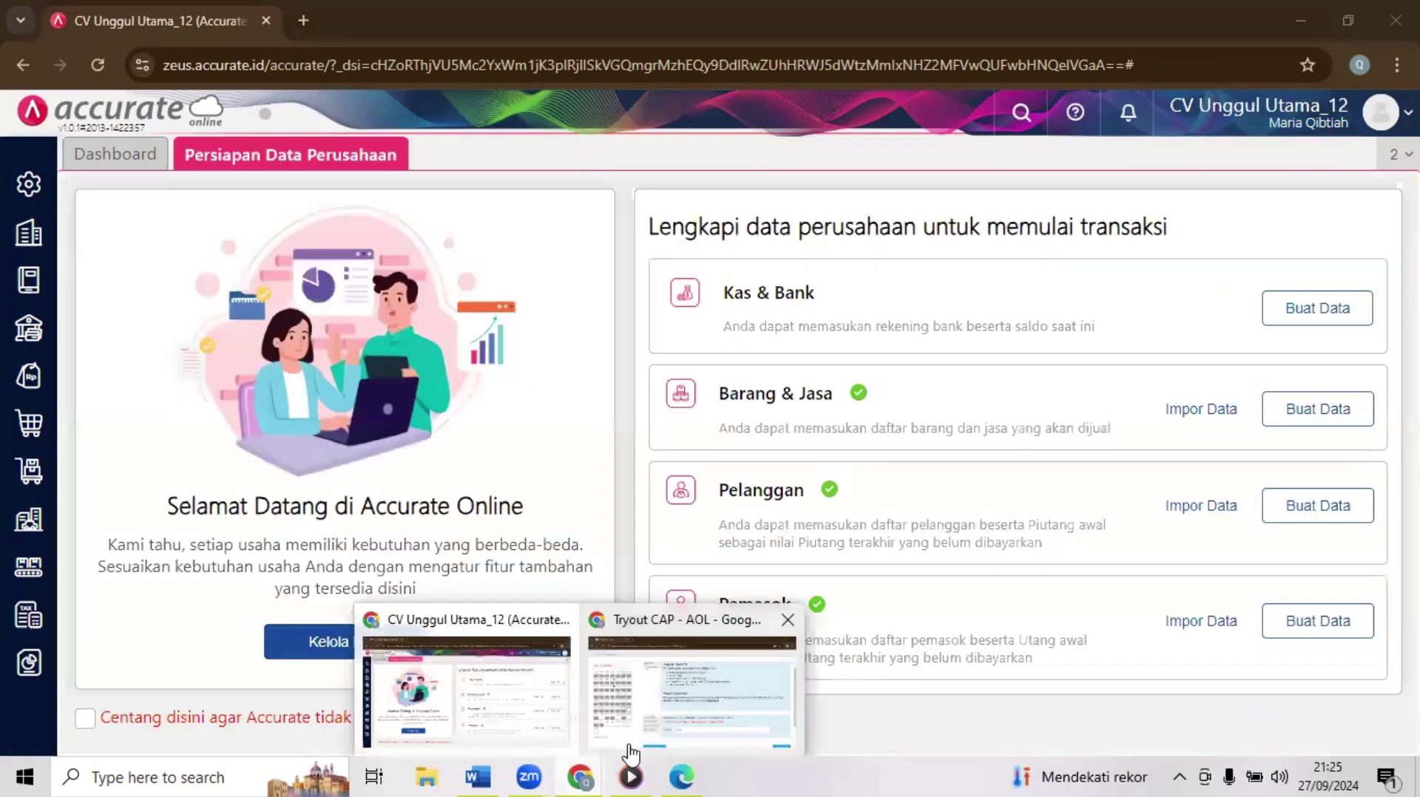
{"action": "left_click", "coordinate": [632, 739]}
{"action": "left_click", "coordinate": [1285, 750]}
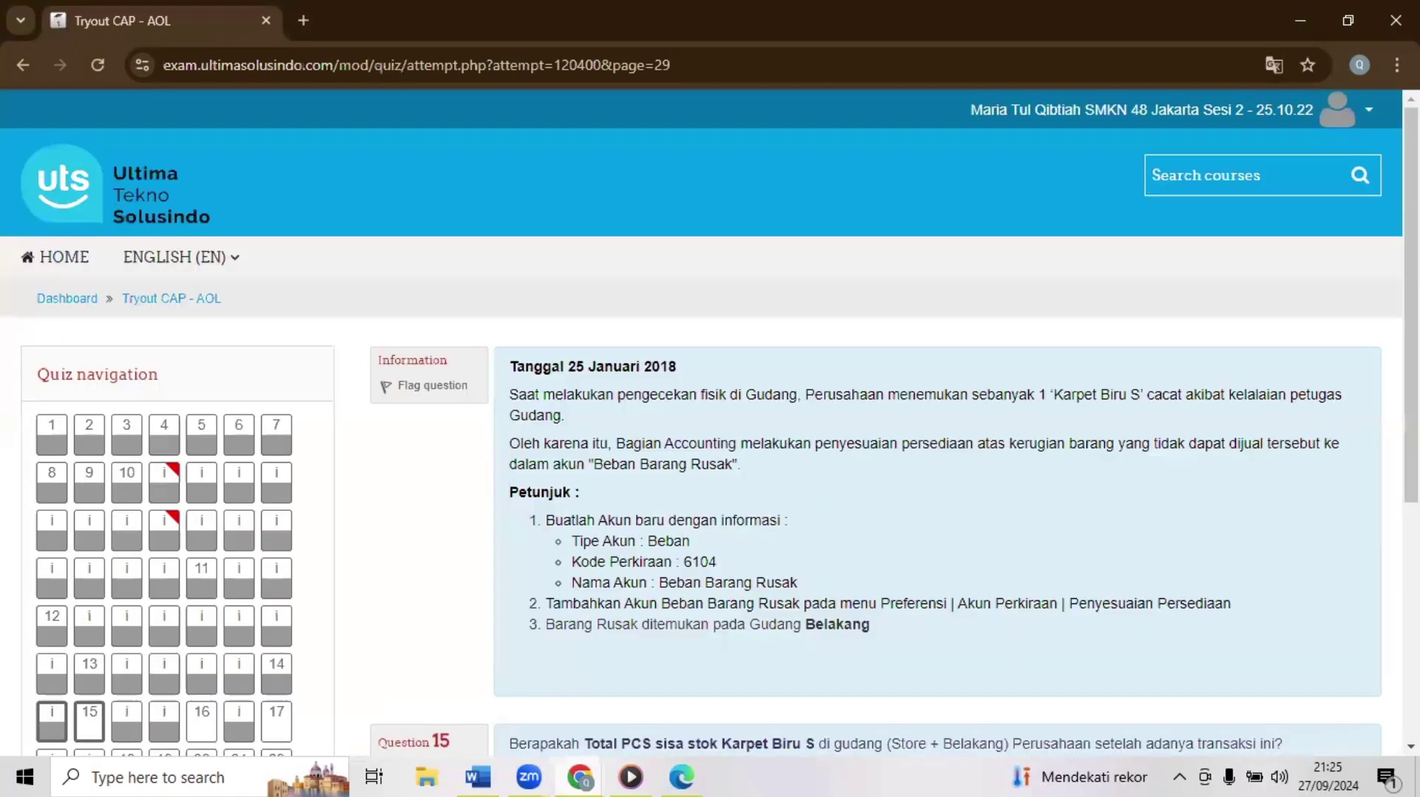
{"action": "scroll", "coordinate": [710, 414], "scroll_direction": "down", "scroll_amount": 2}
{"action": "scroll", "coordinate": [710, 414], "scroll_direction": "down", "scroll_amount": 1}
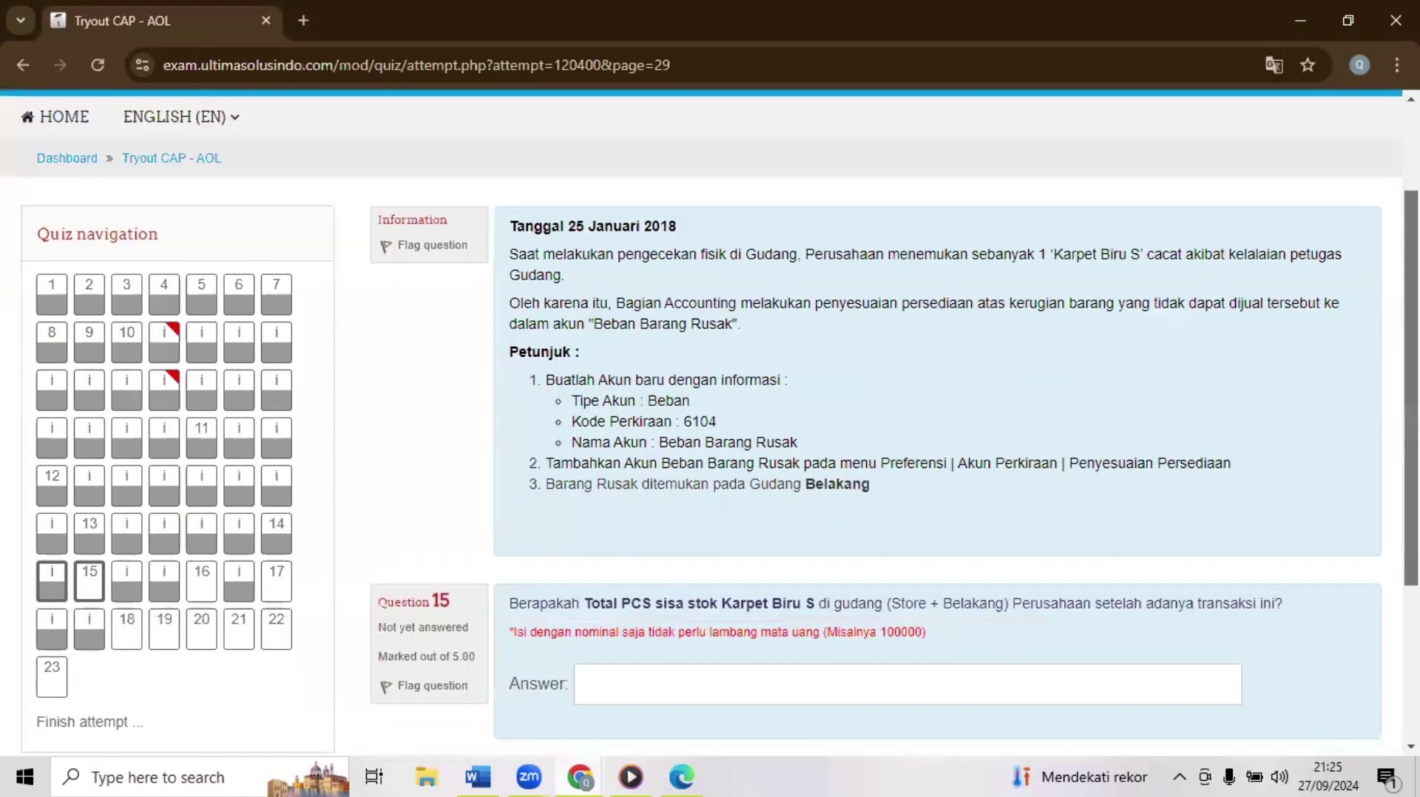
{"action": "scroll", "coordinate": [710, 414], "scroll_direction": "up", "scroll_amount": 1}
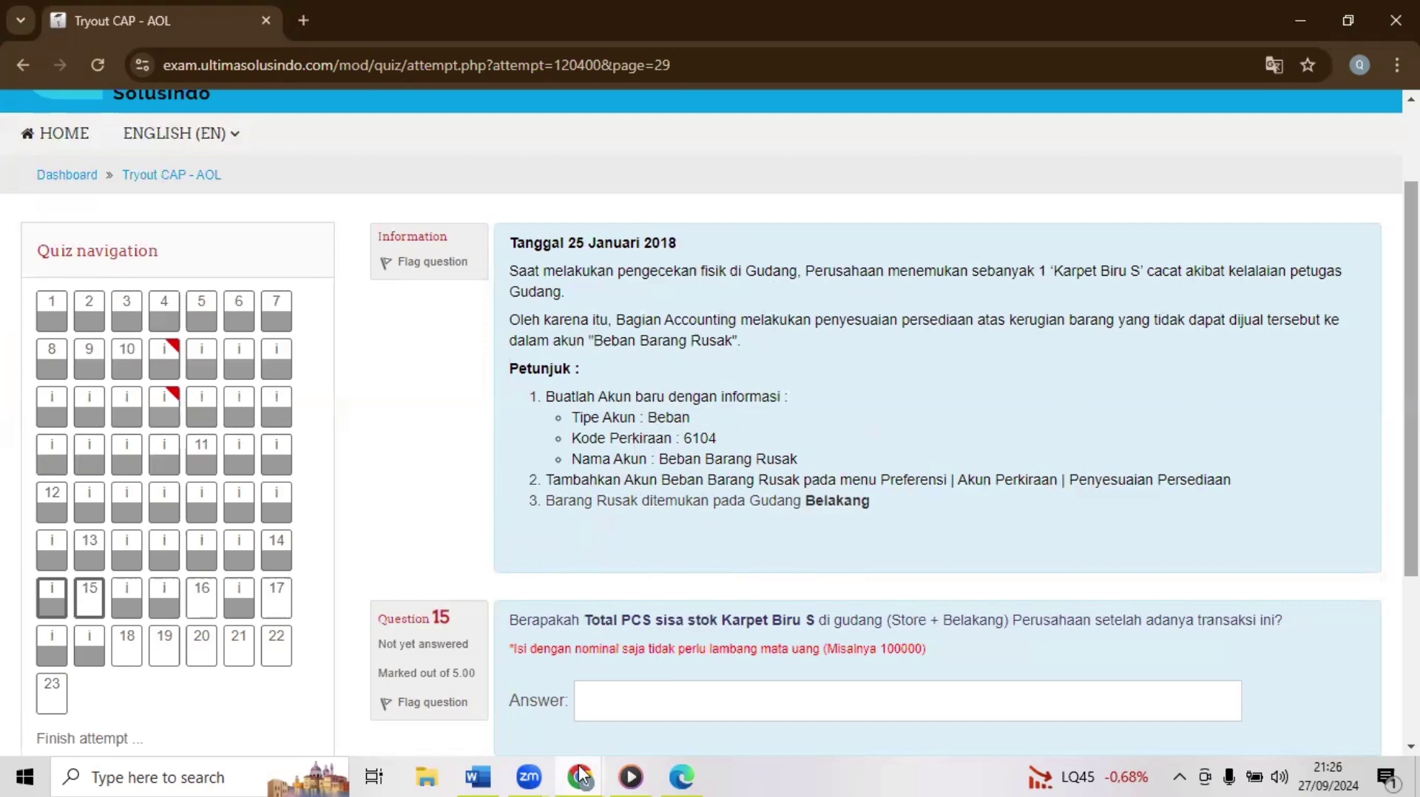
Step: Switch to Accurate Online and start a new Akun Perkiraan record with Persediaan as its account type
{"action": "mouse_move", "coordinate": [582, 775]}
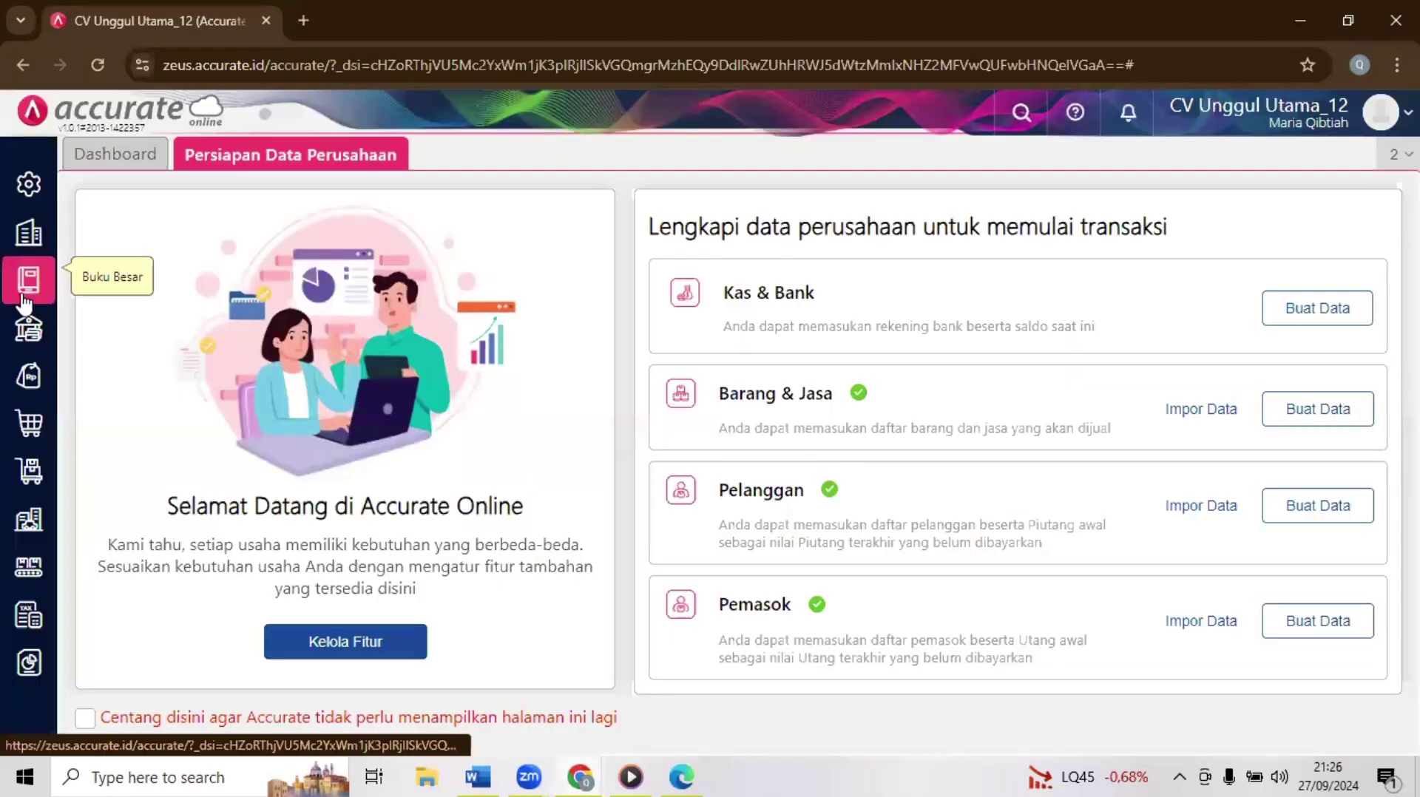
{"action": "left_click", "coordinate": [24, 295]}
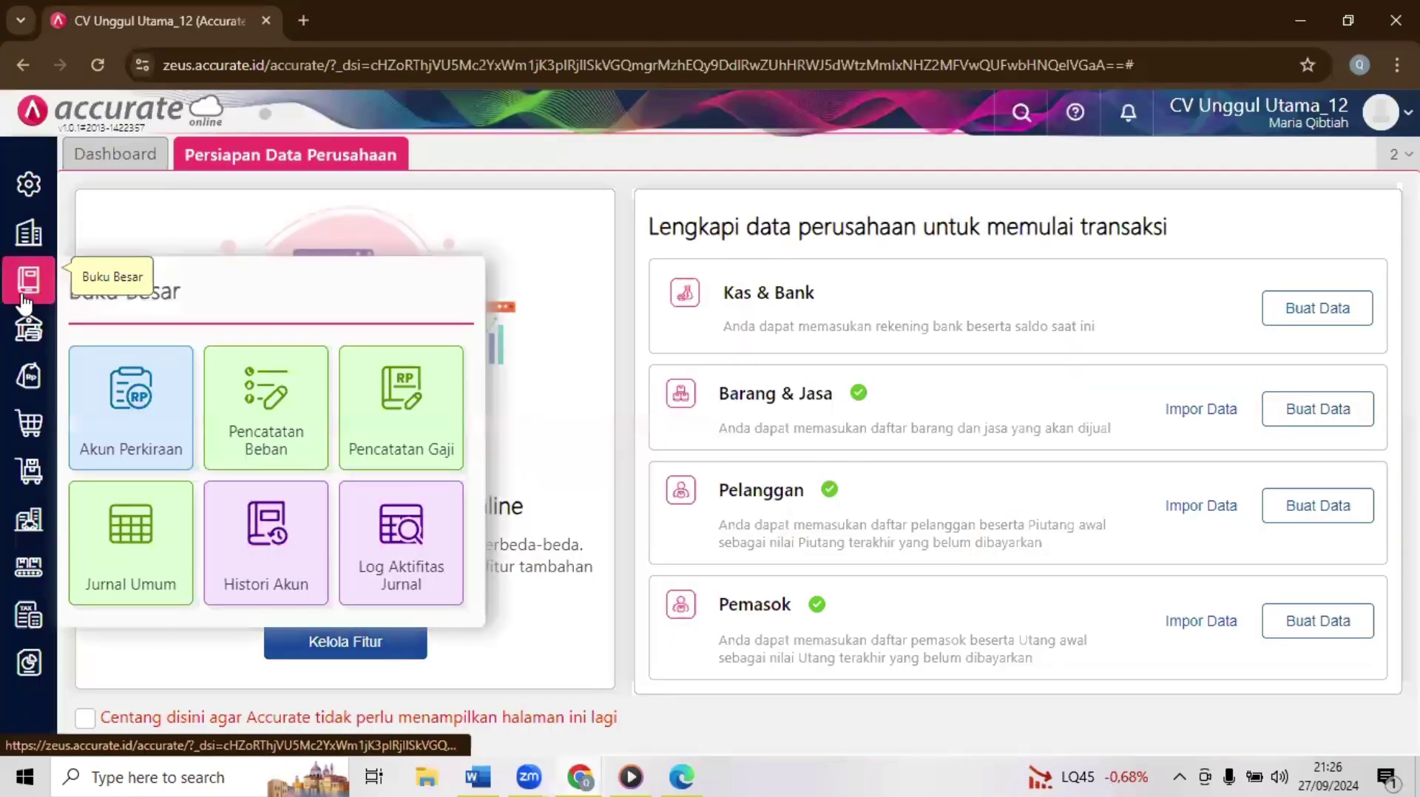
{"action": "left_click", "coordinate": [100, 374]}
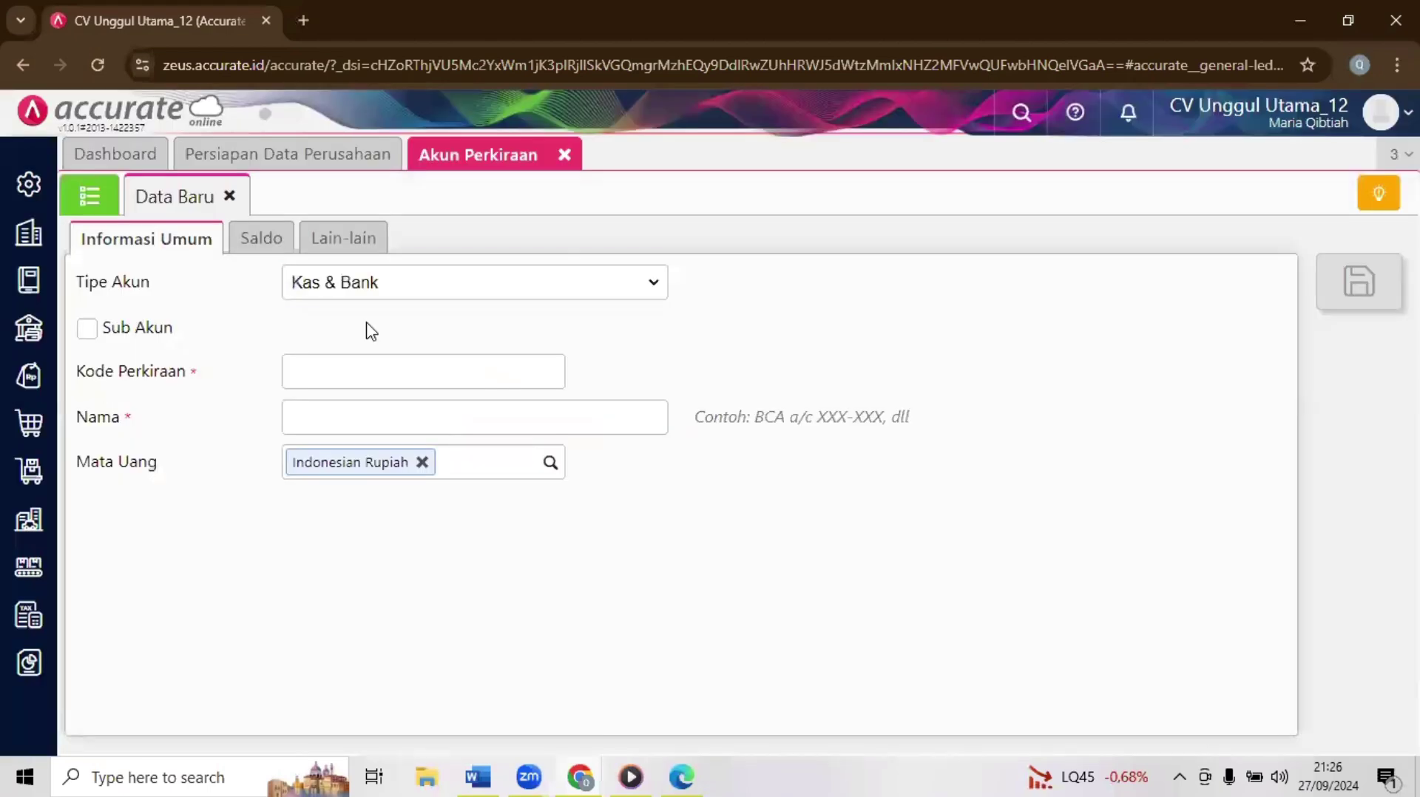
{"action": "left_click", "coordinate": [435, 294]}
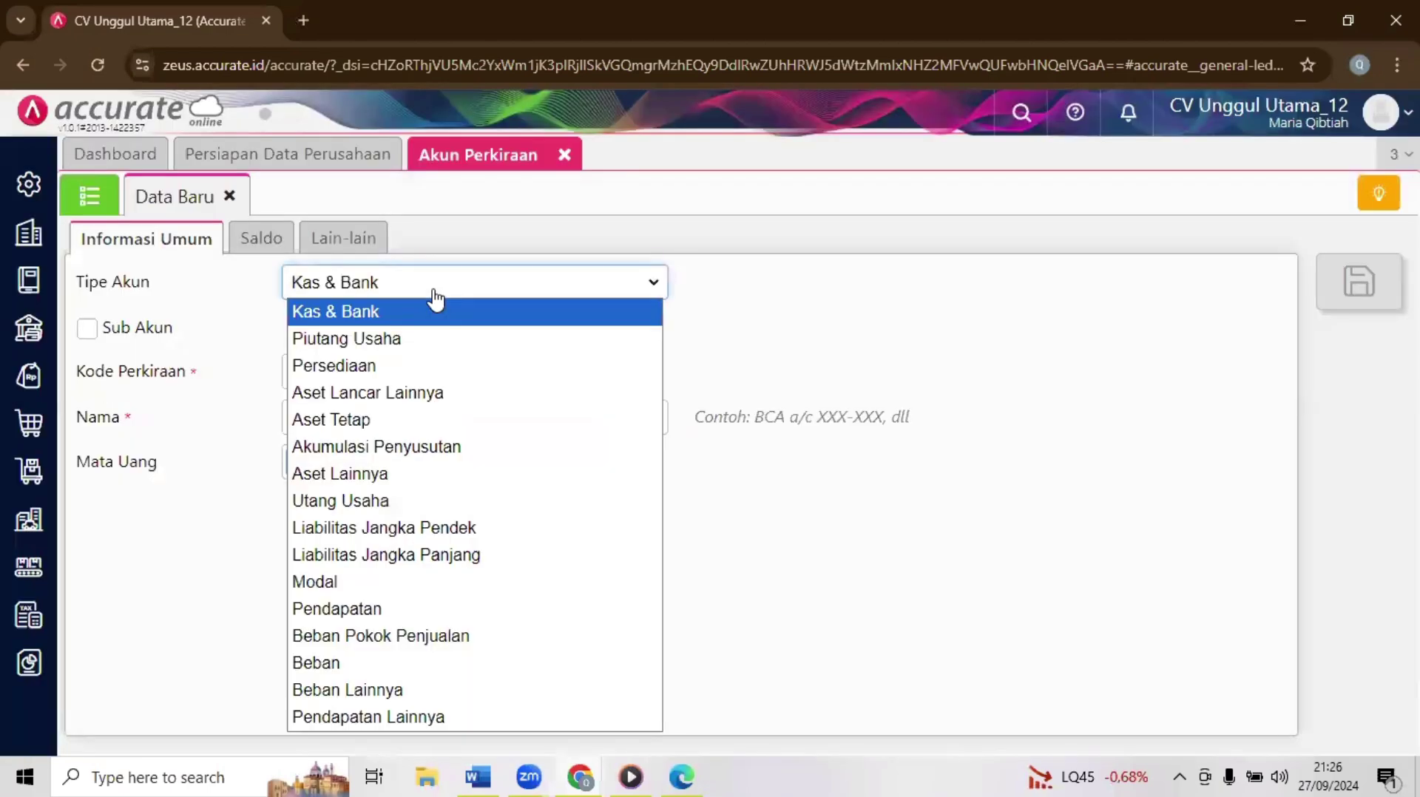
{"action": "left_click", "coordinate": [465, 368]}
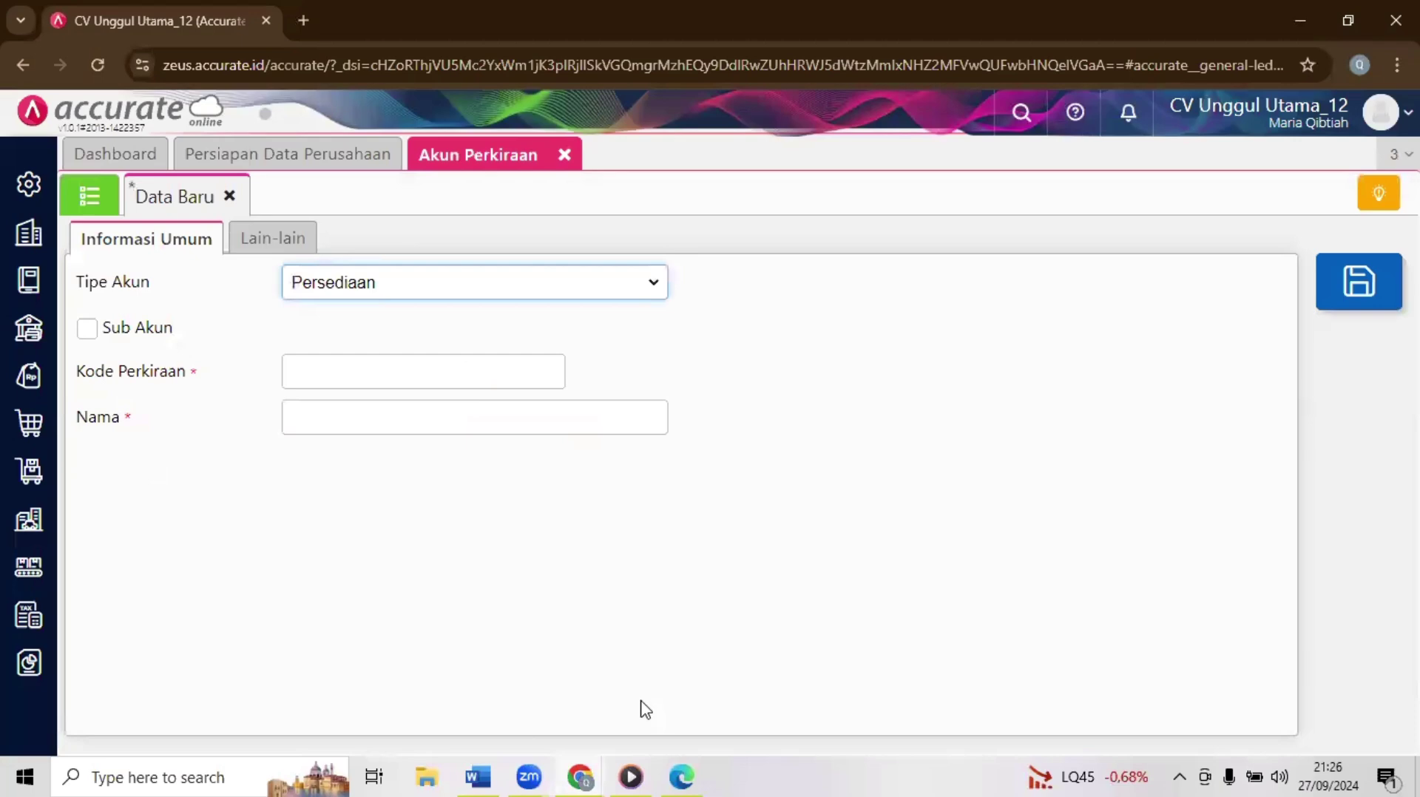
Step: Check the required account type in the quiz, then set the new account's type to Beban in Accurate Online
{"action": "mouse_move", "coordinate": [580, 778]}
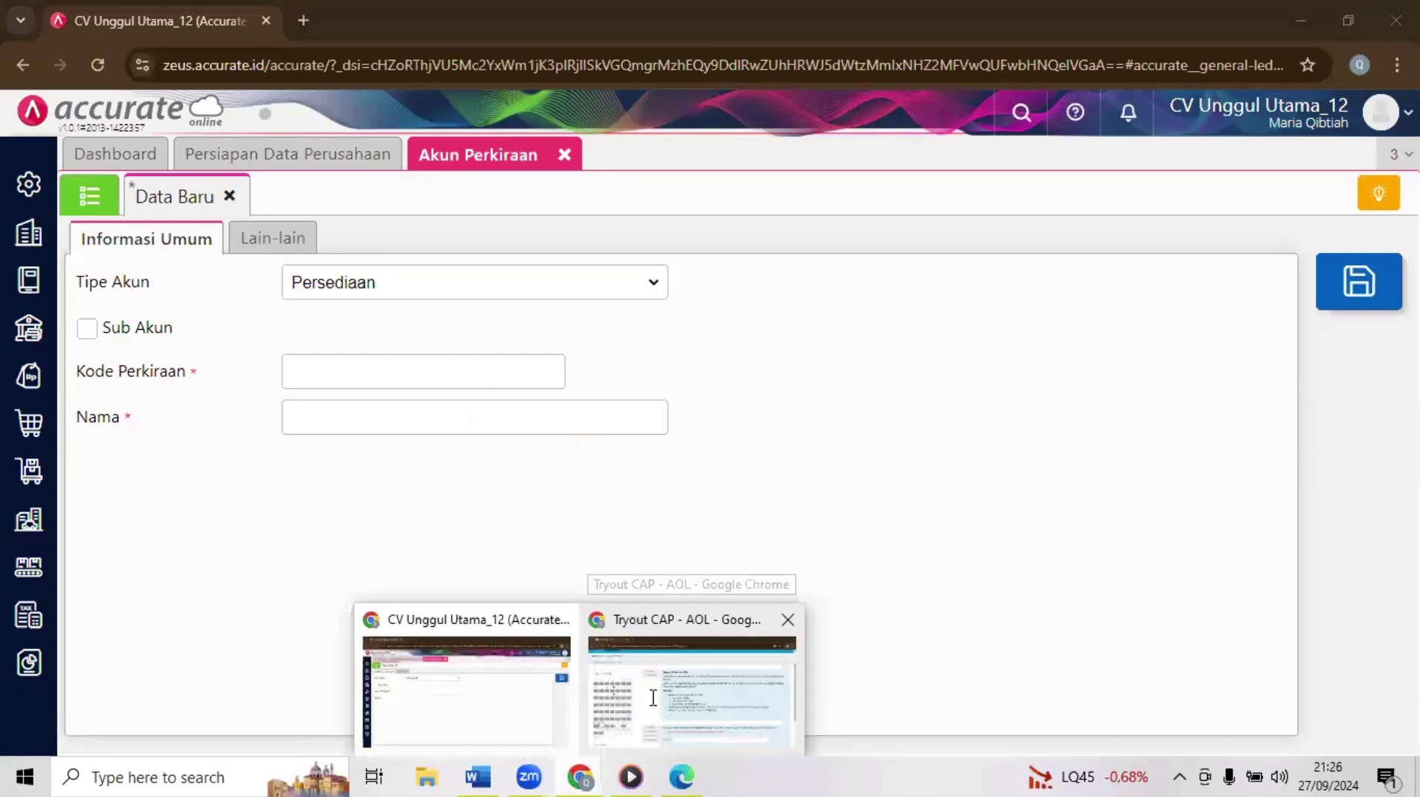
{"action": "left_click", "coordinate": [654, 706]}
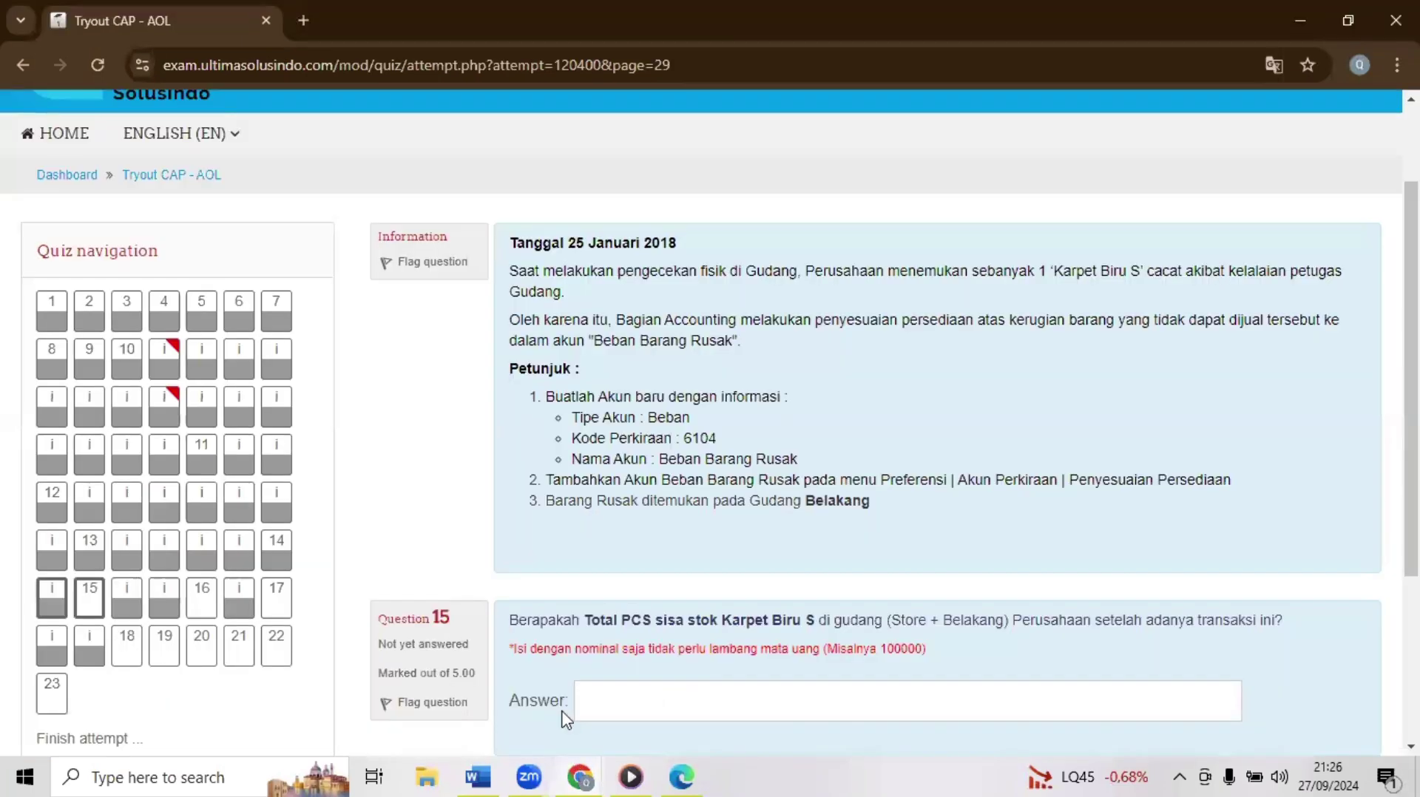
{"action": "mouse_move", "coordinate": [580, 777]}
{"action": "left_click", "coordinate": [527, 706]}
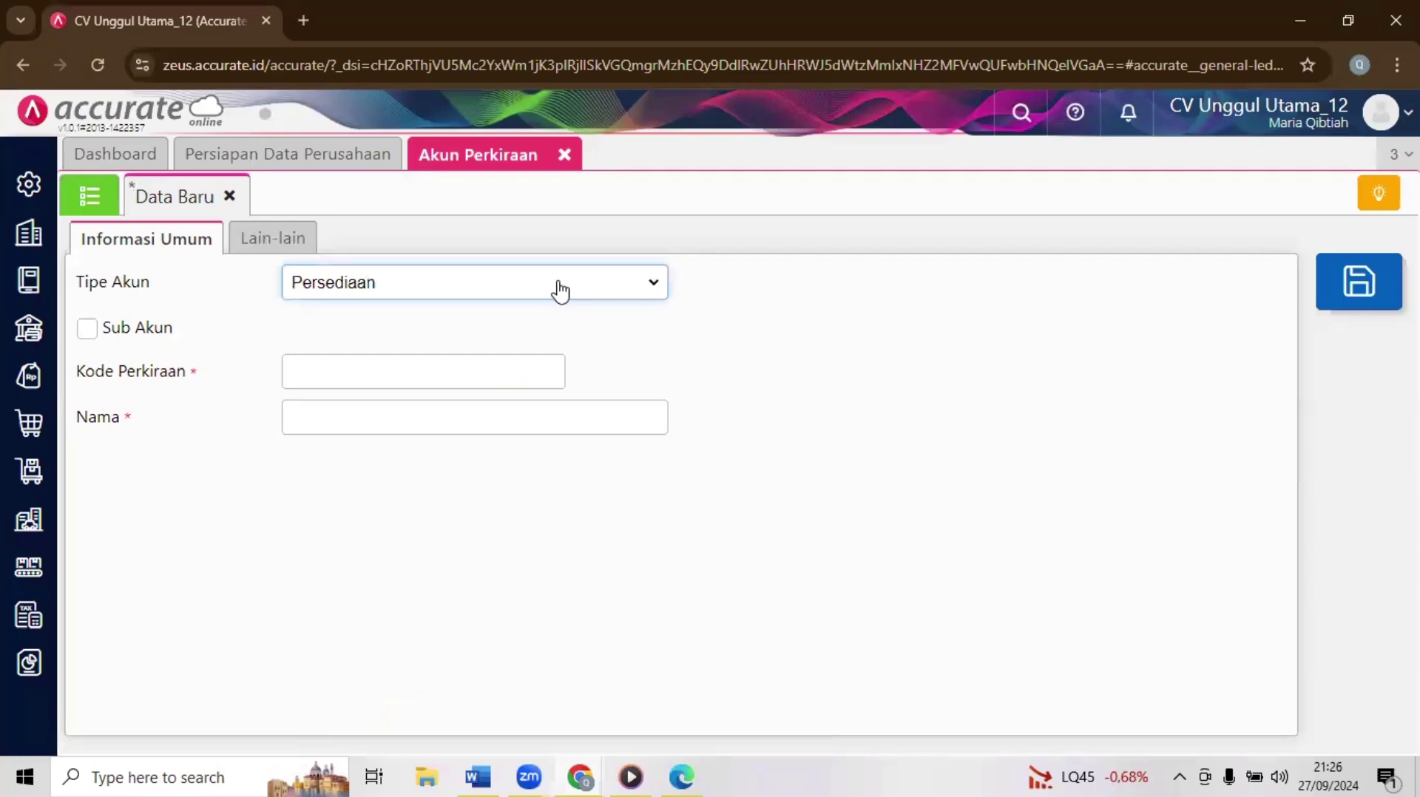
{"action": "left_click", "coordinate": [560, 290]}
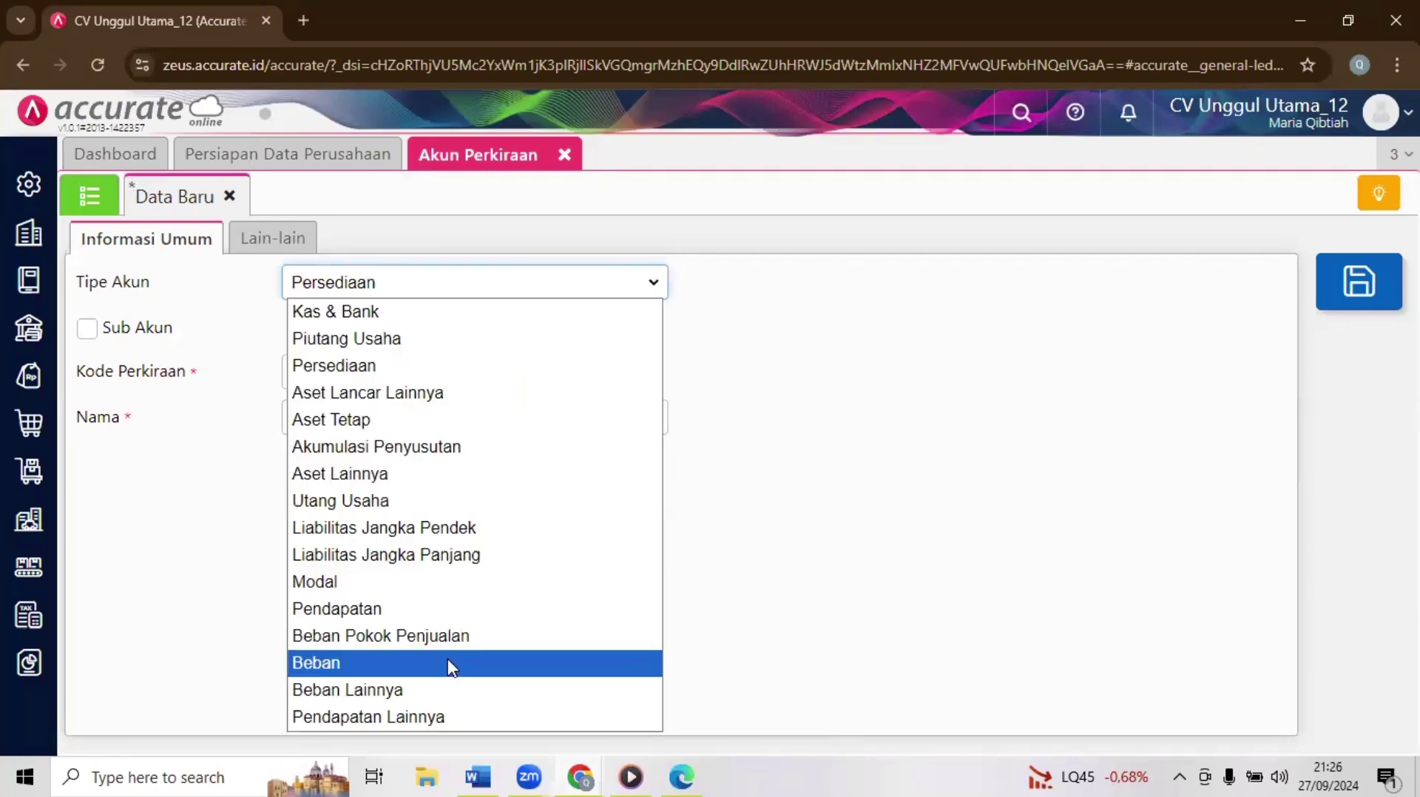
{"action": "left_click", "coordinate": [451, 664]}
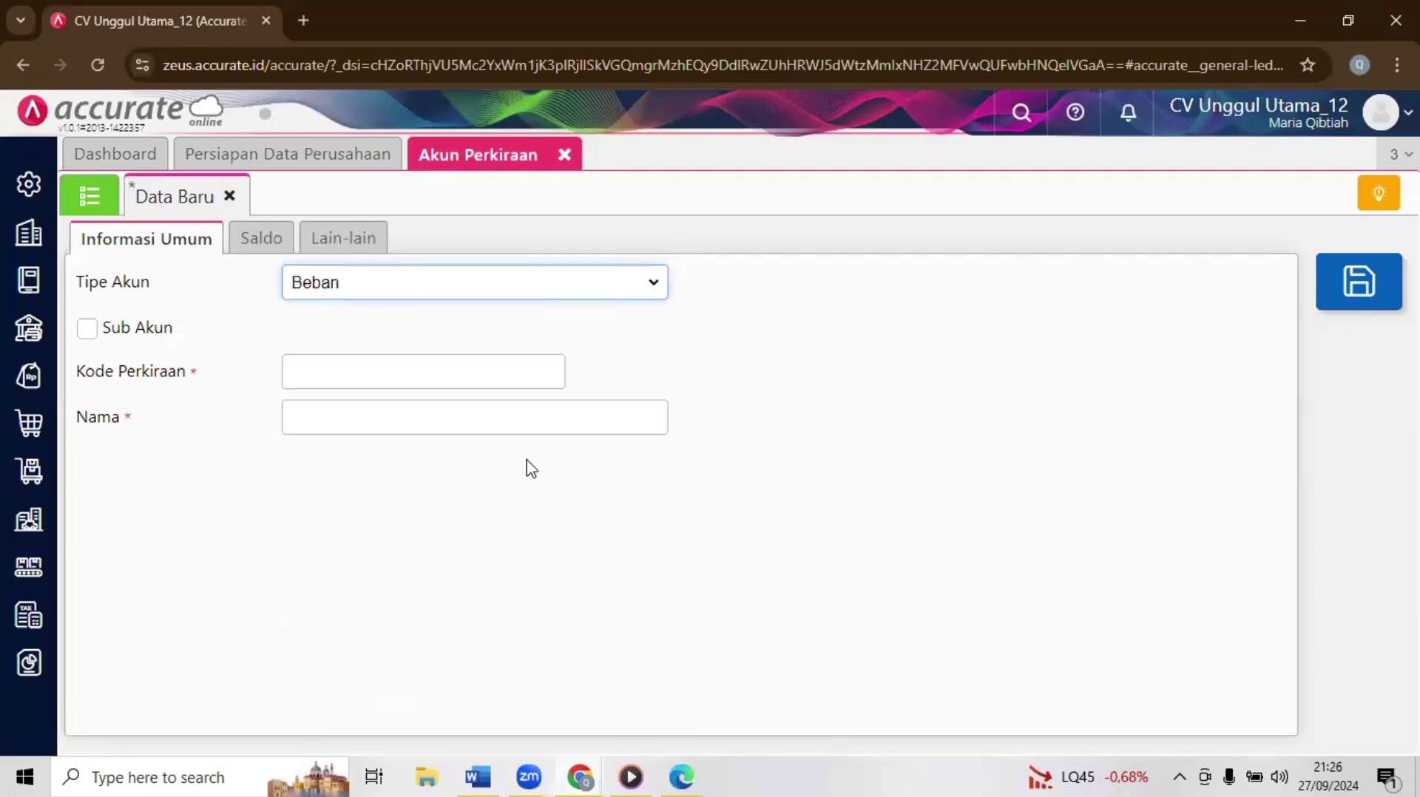
Step: Copy the account name "Beban Barang Rusak" from the quiz instructions and return to the new account form in Accurate Online
{"action": "mouse_move", "coordinate": [592, 777]}
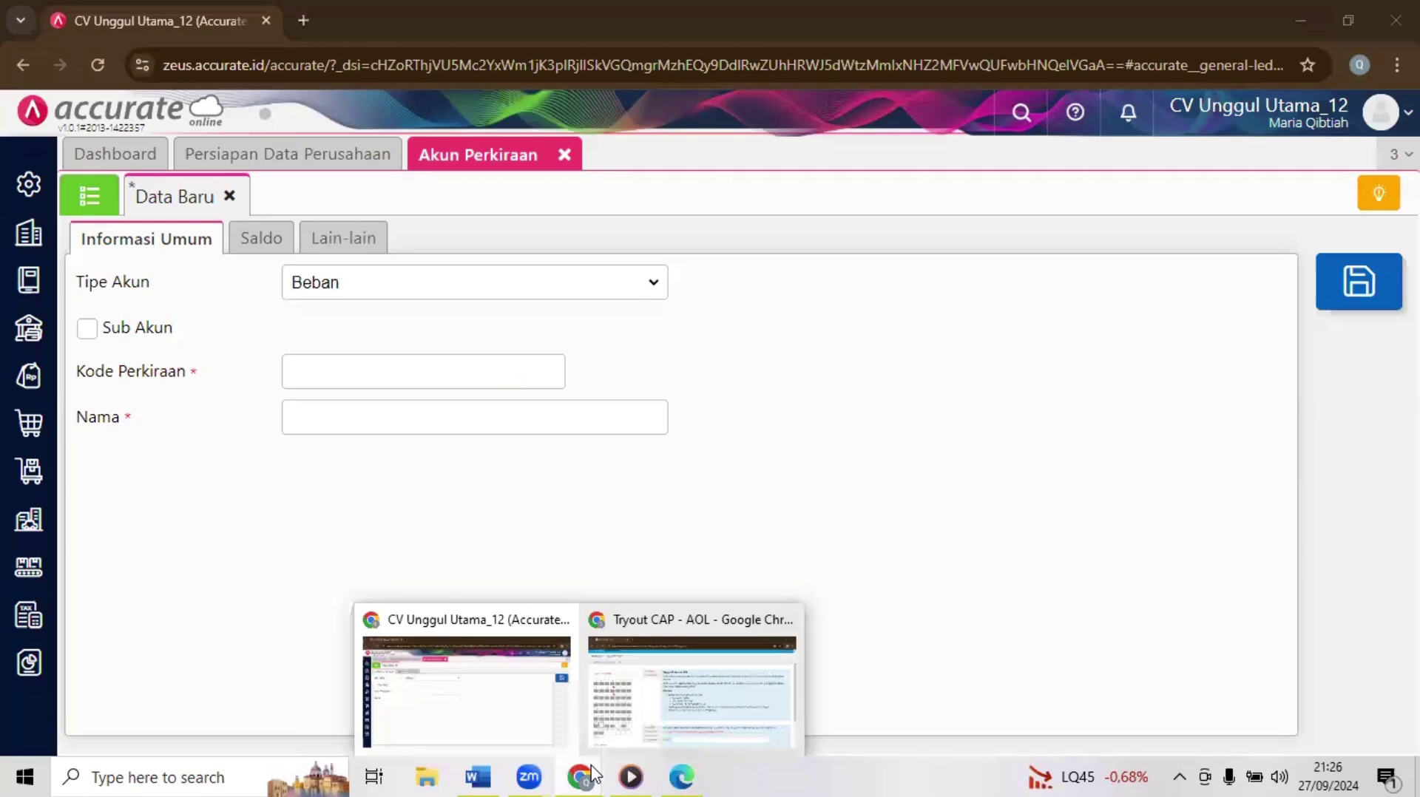
{"action": "left_click", "coordinate": [649, 694]}
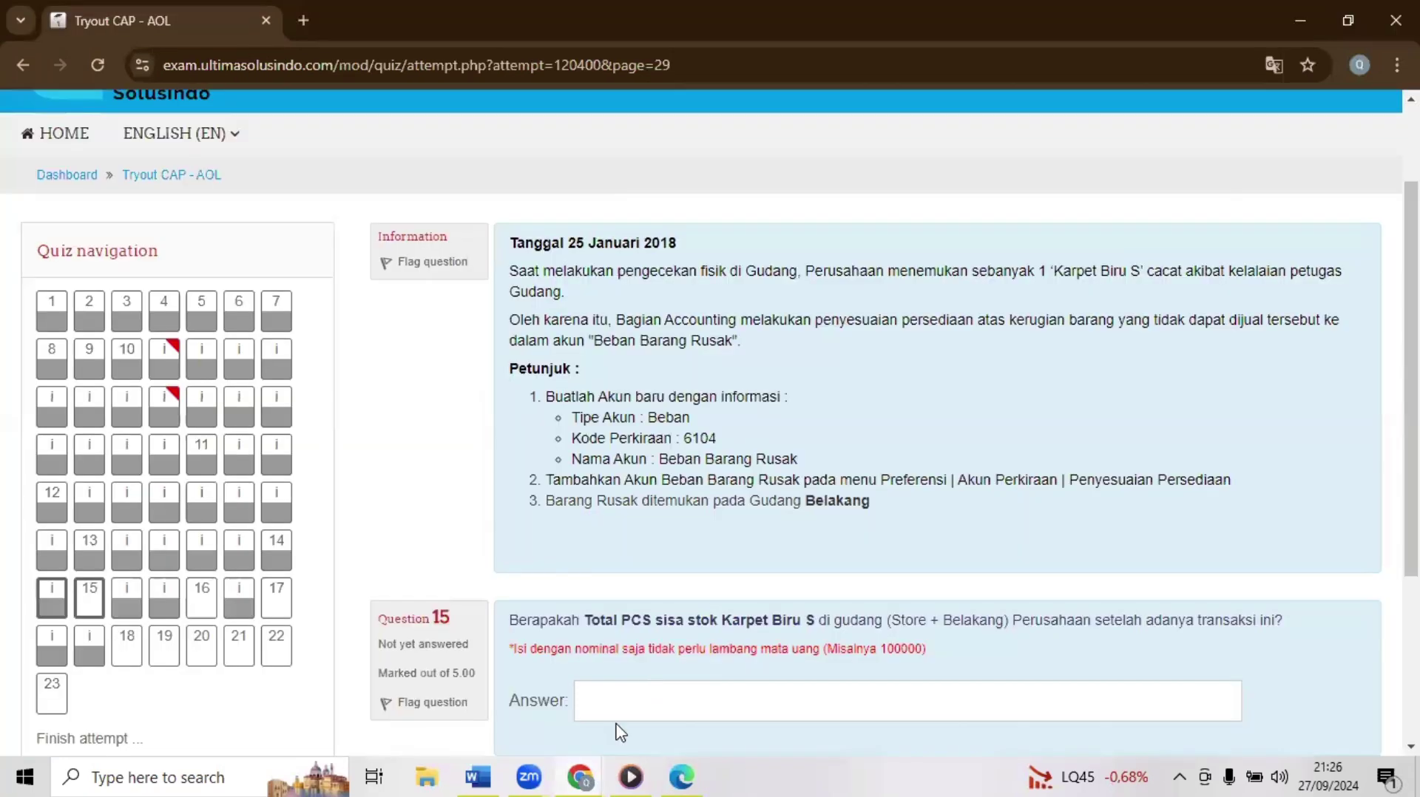
{"action": "left_click_drag", "start_coordinate": [660, 460], "coordinate": [780, 463]}
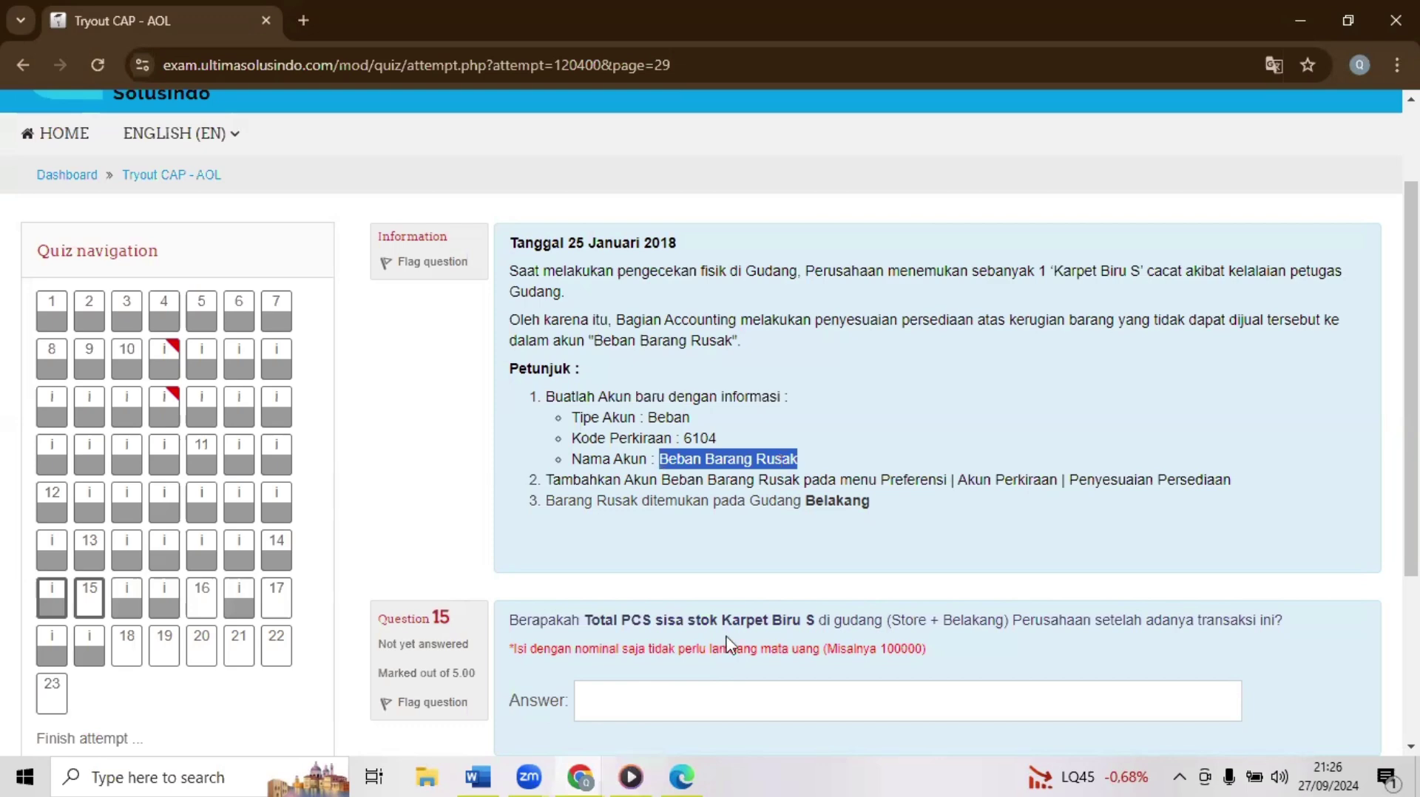
{"action": "left_click", "coordinate": [582, 775]}
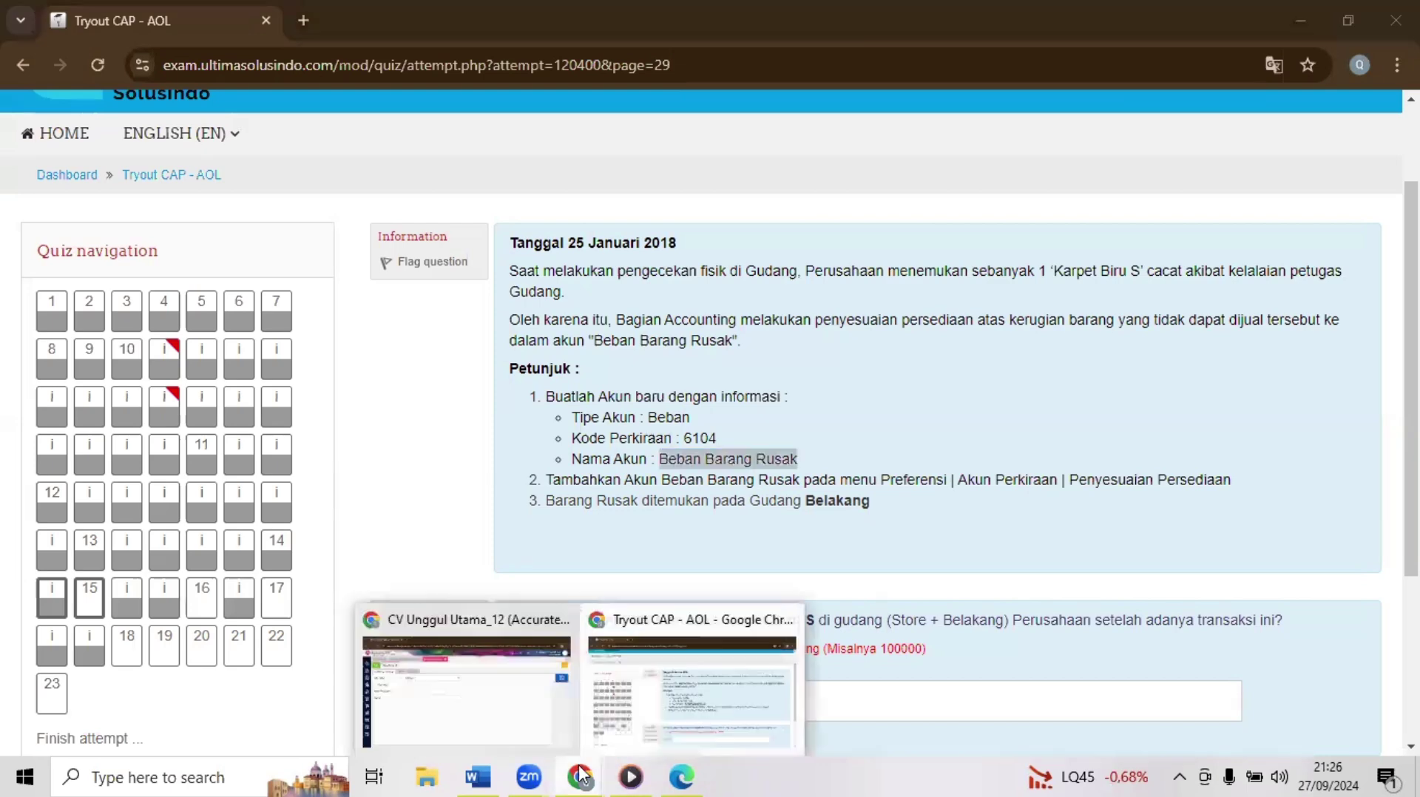
{"action": "left_click", "coordinate": [511, 691]}
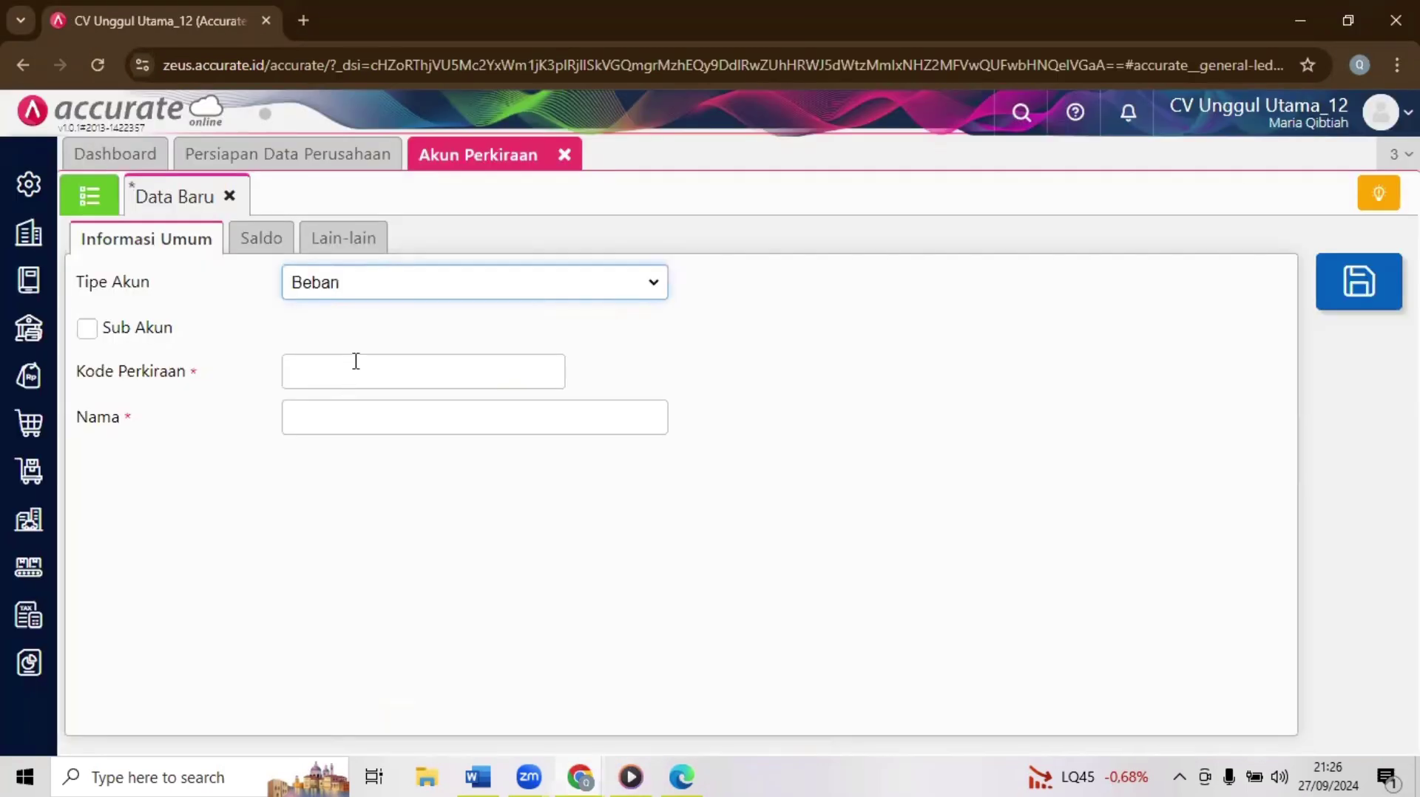
Step: Enter account code 6104 and the name Beban Barang Rusak, and save the new account
{"action": "left_click", "coordinate": [356, 361]}
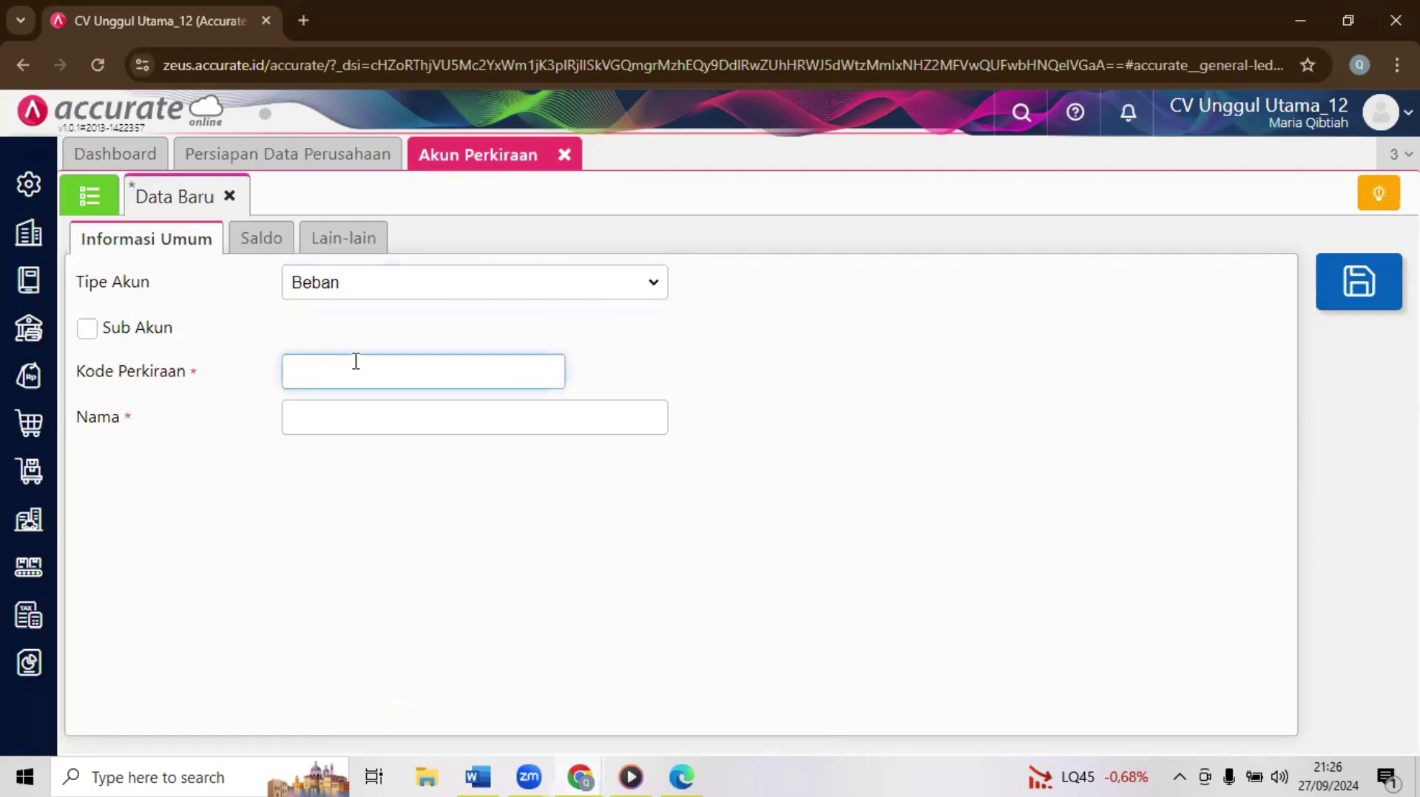
{"action": "type", "text": "6104"}
{"action": "left_click", "coordinate": [371, 416]}
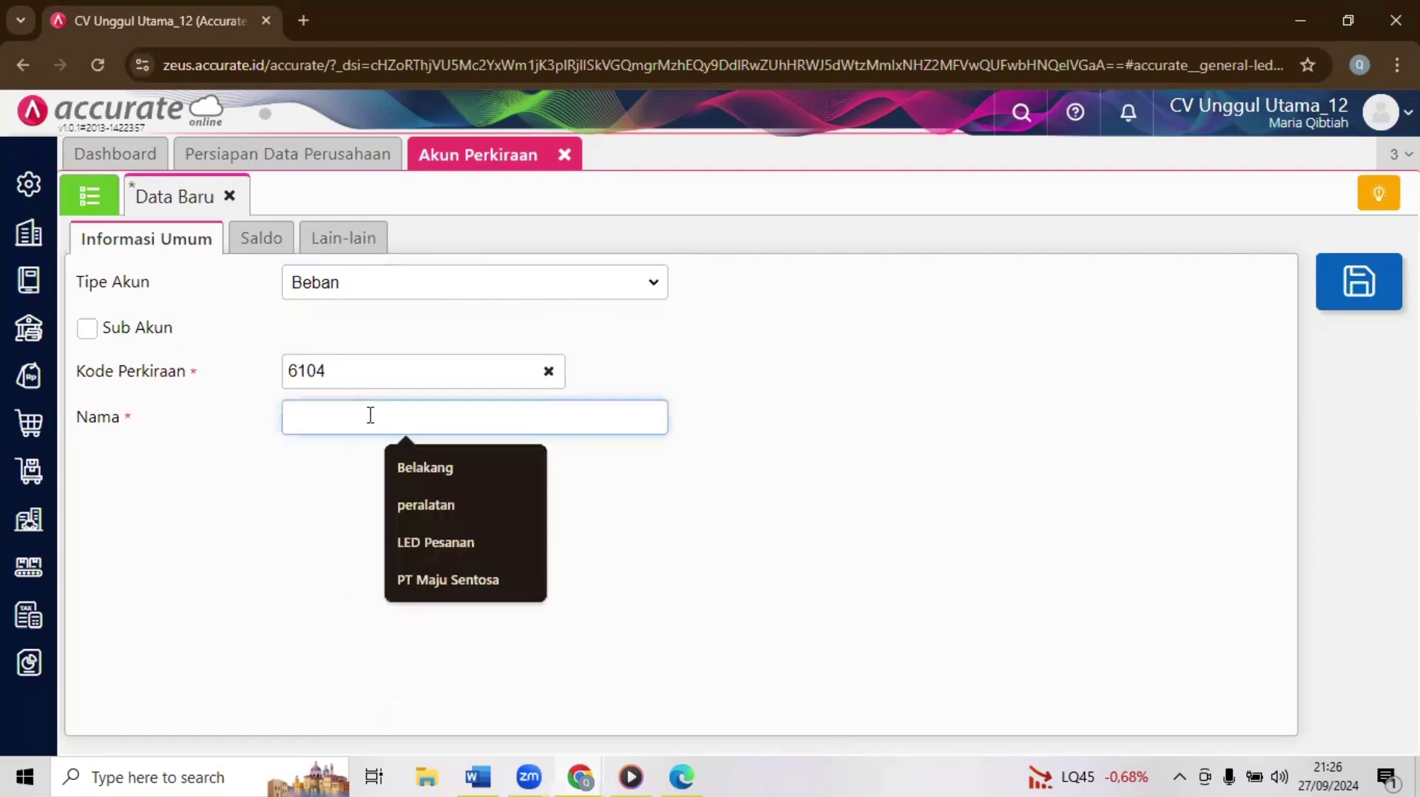
{"action": "type", "text": "Beban Barang Rusak"}
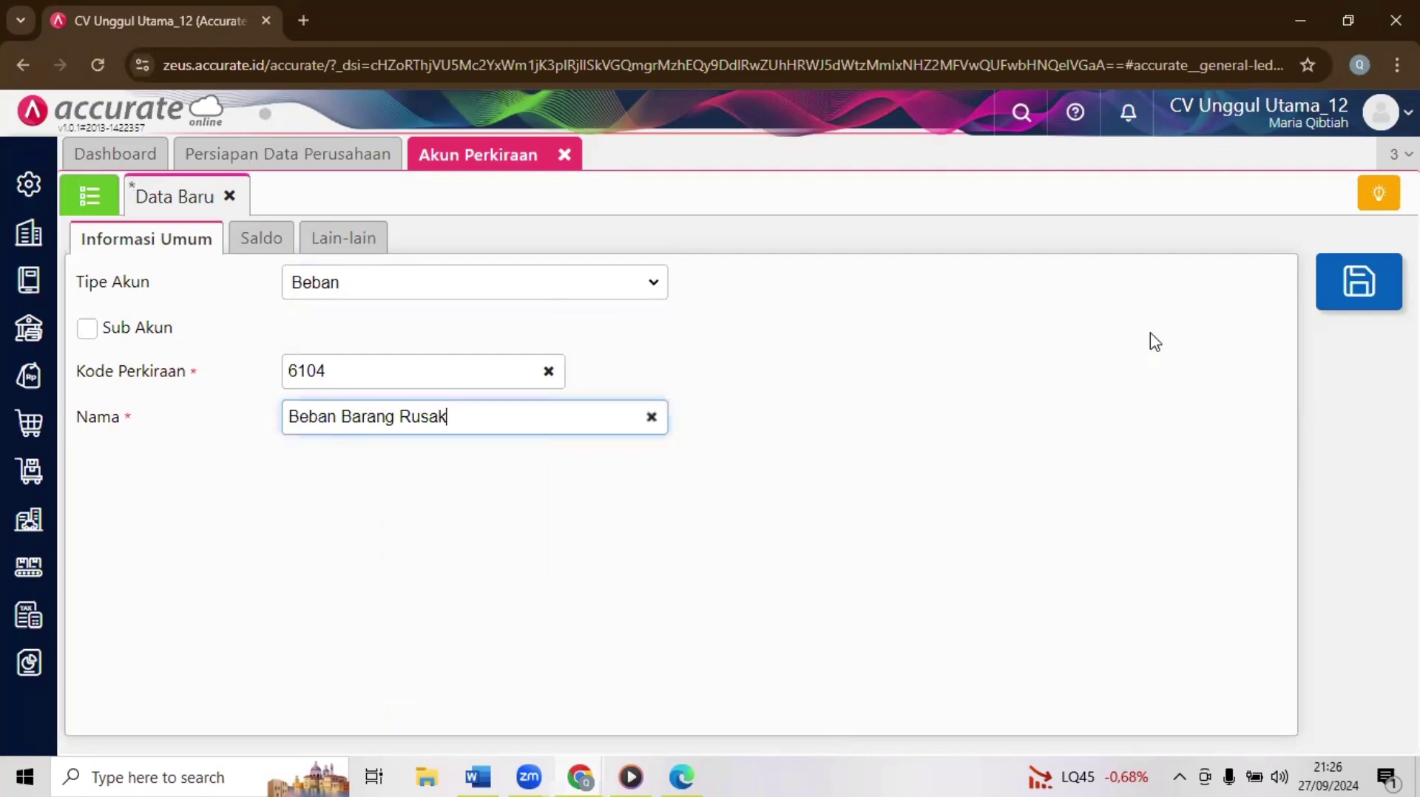
{"action": "left_click", "coordinate": [1352, 292]}
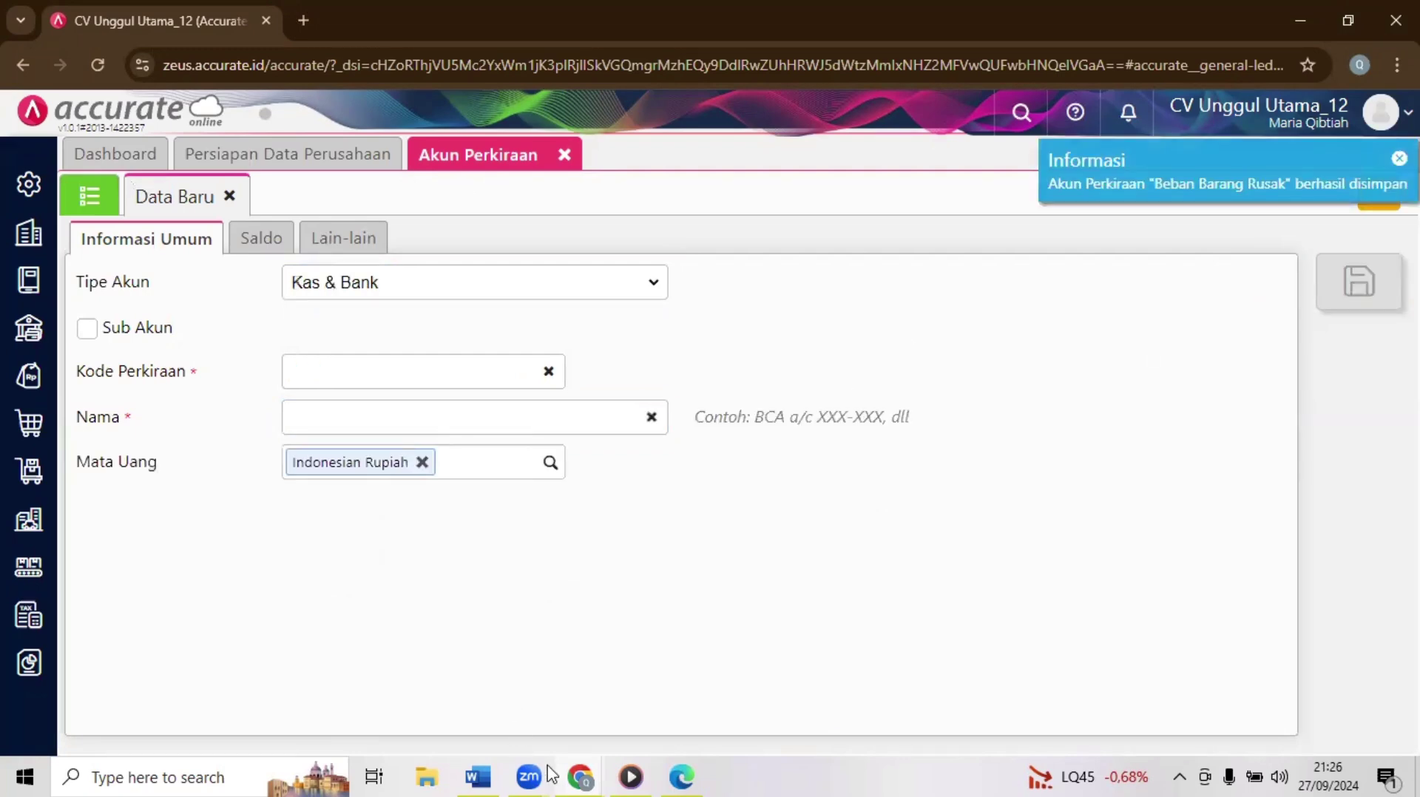
Step: Open the company preferences and show the default account settings for Persediaan under Akun Perkiraan
{"action": "left_click", "coordinate": [28, 184]}
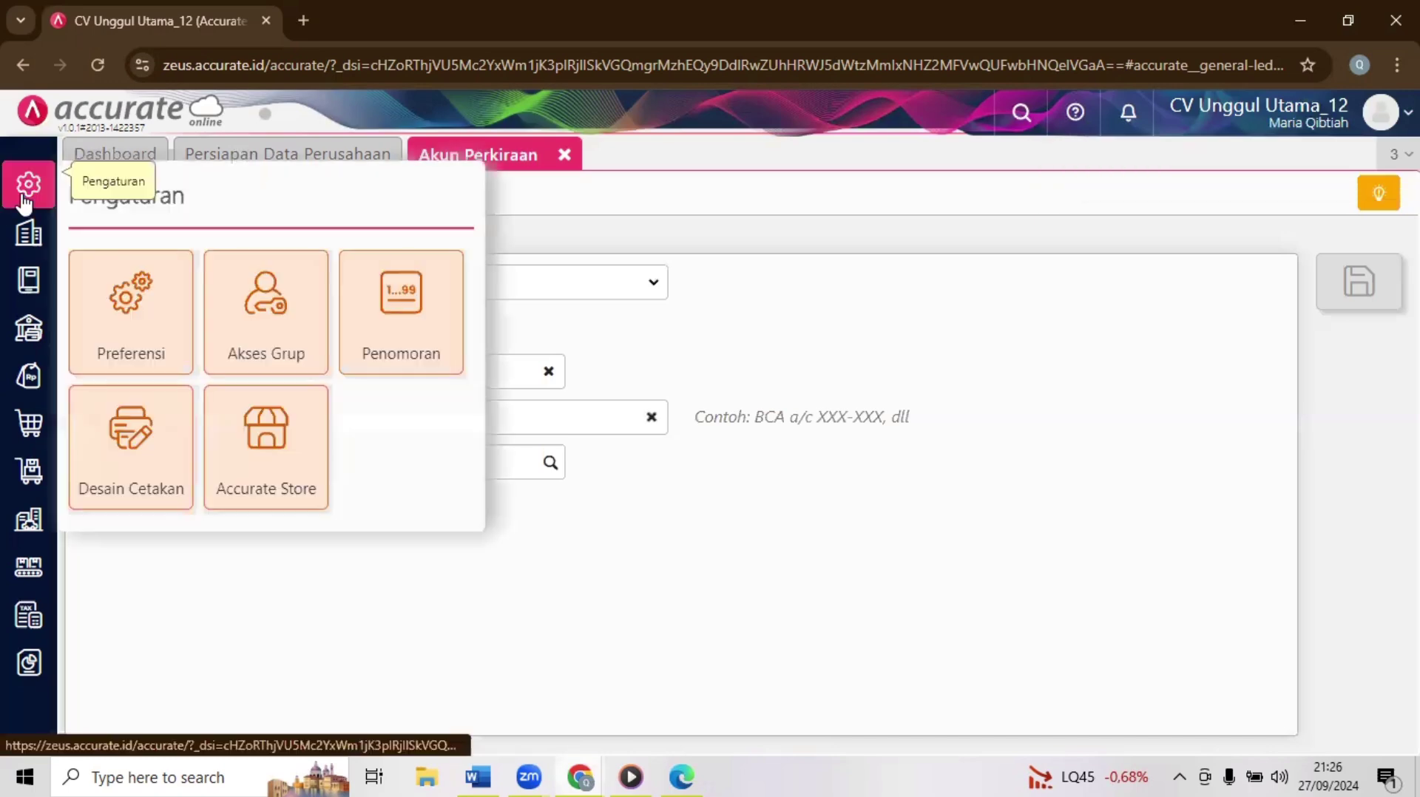
{"action": "left_click", "coordinate": [176, 330]}
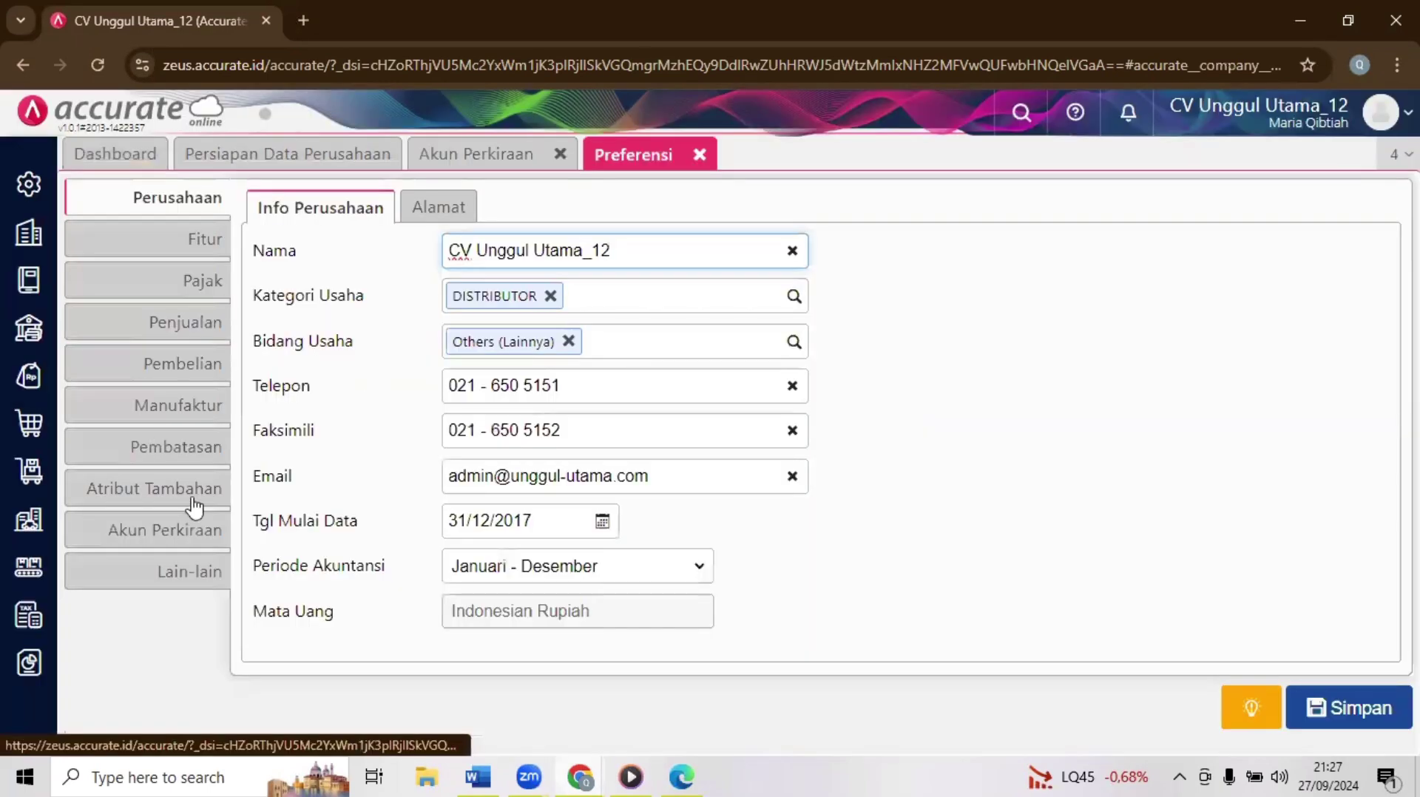
{"action": "left_click", "coordinate": [203, 240]}
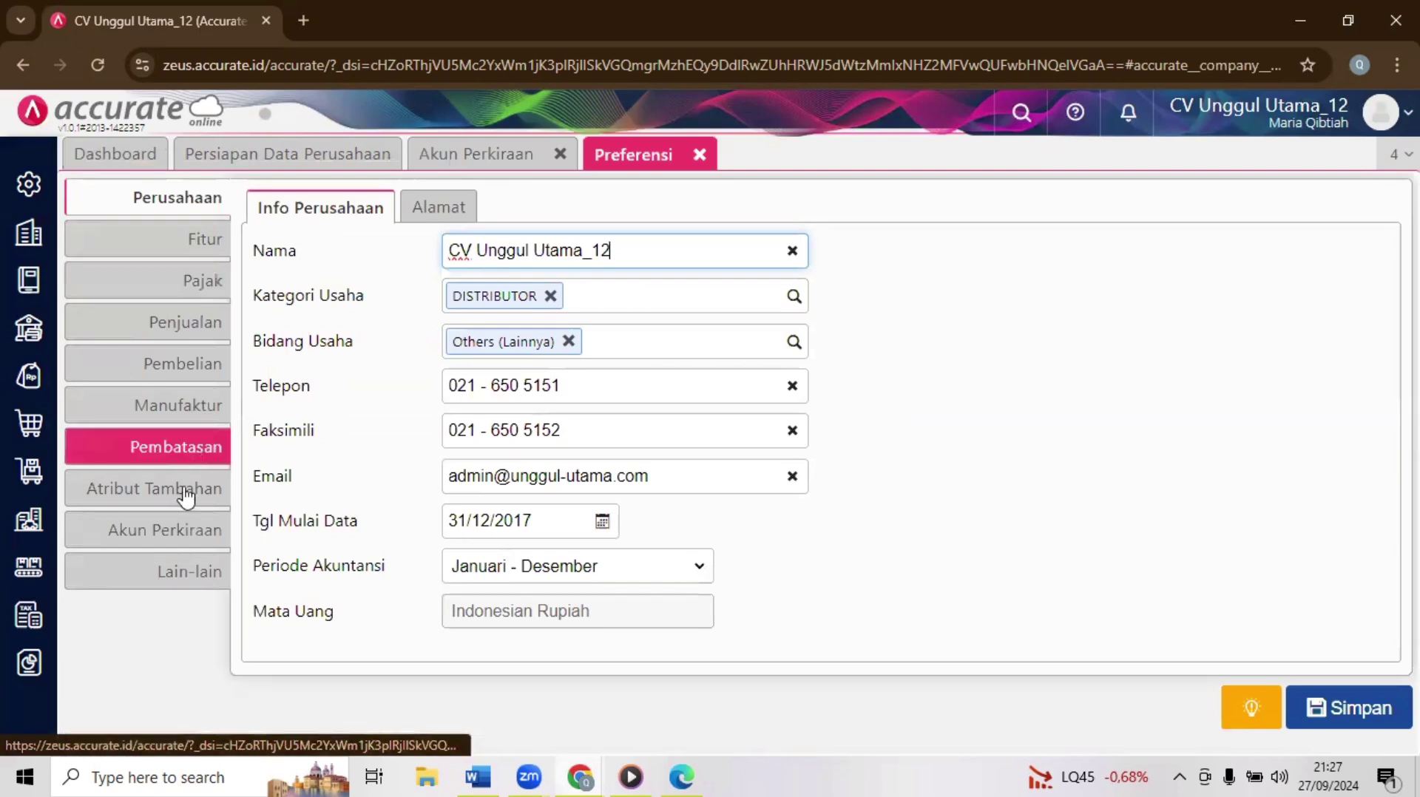
{"action": "left_click", "coordinate": [184, 528]}
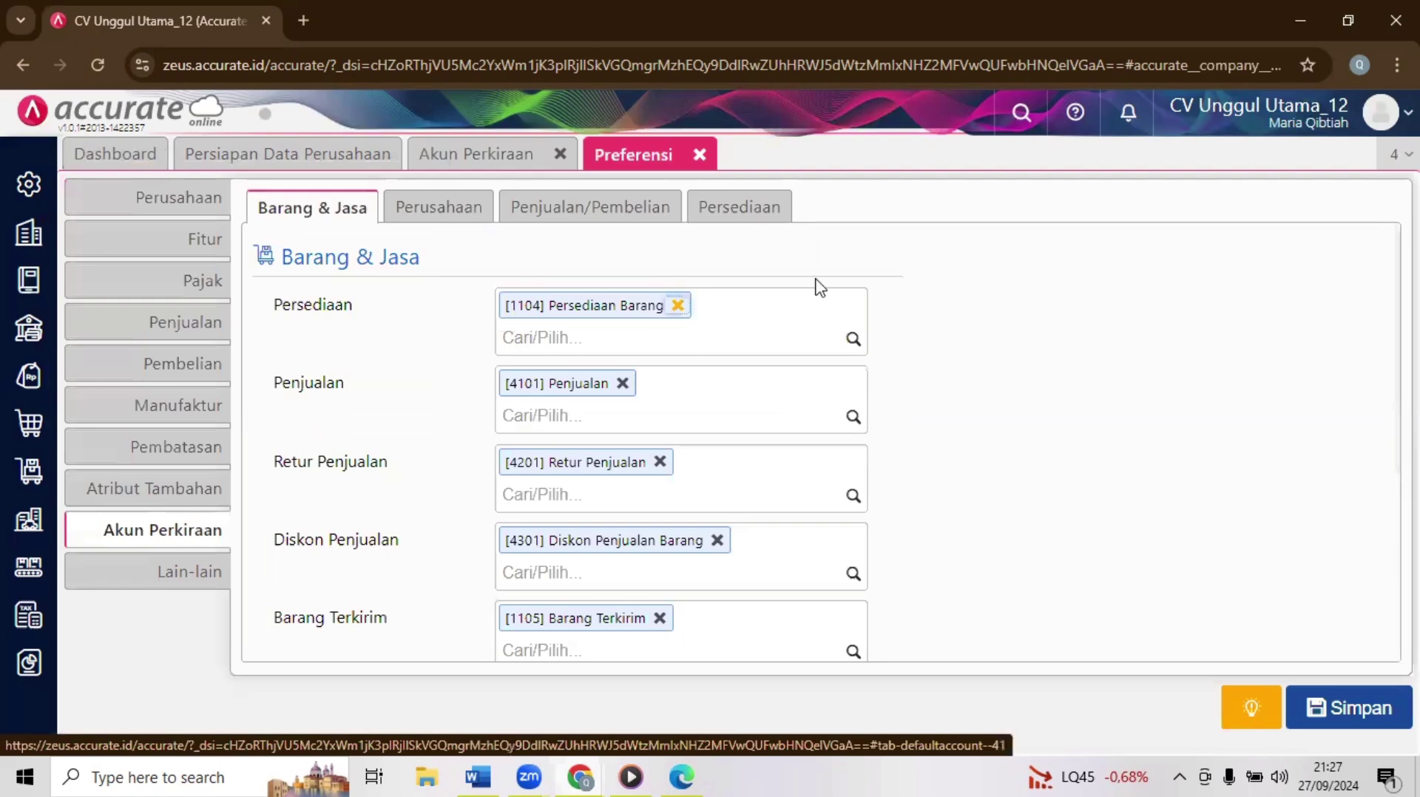
{"action": "left_click", "coordinate": [769, 216]}
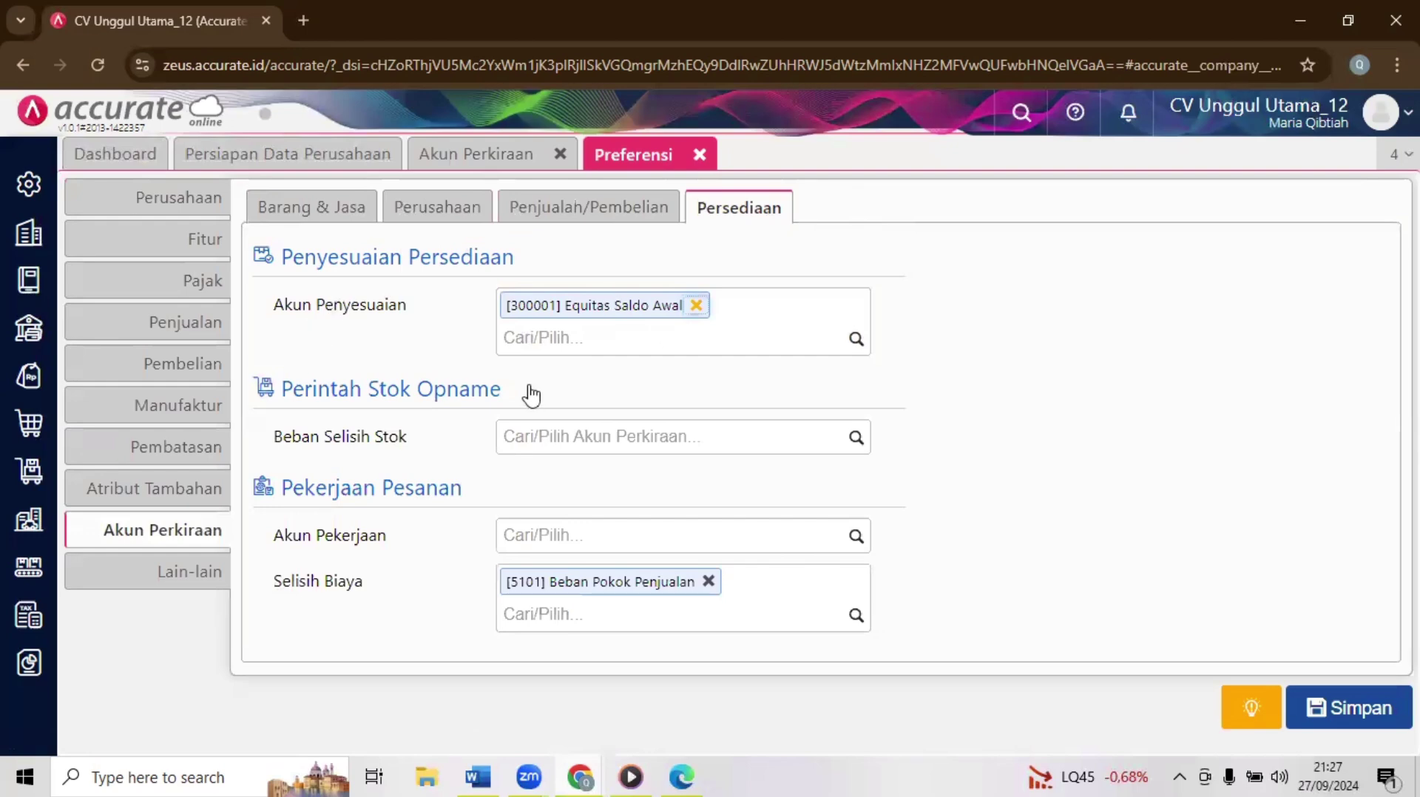
Step: Add account 6104 Beban Barang Rusak to the Akun Penyesuaian defaults for inventory adjustments and save the preferences
{"action": "left_click", "coordinate": [610, 335]}
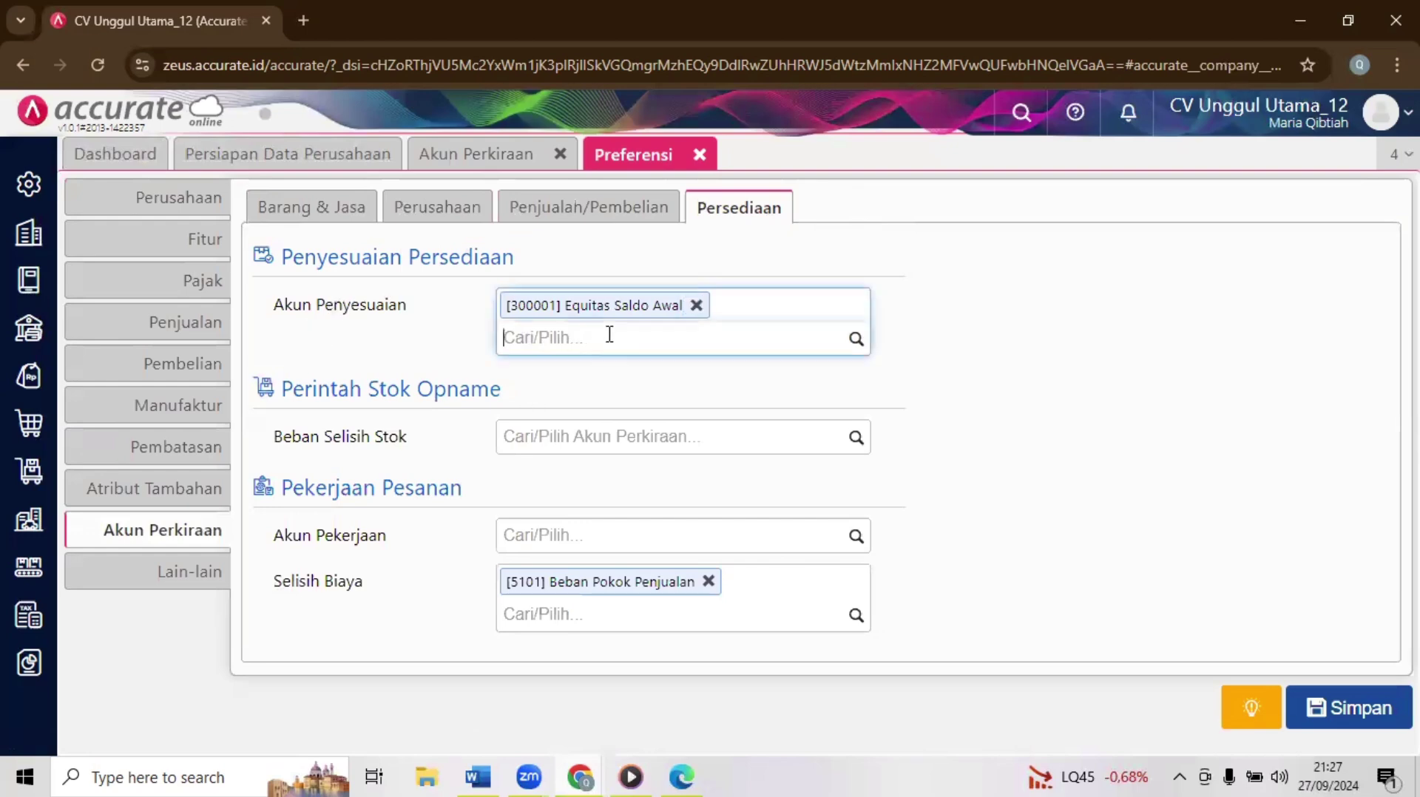
{"action": "type", "text": "beb"}
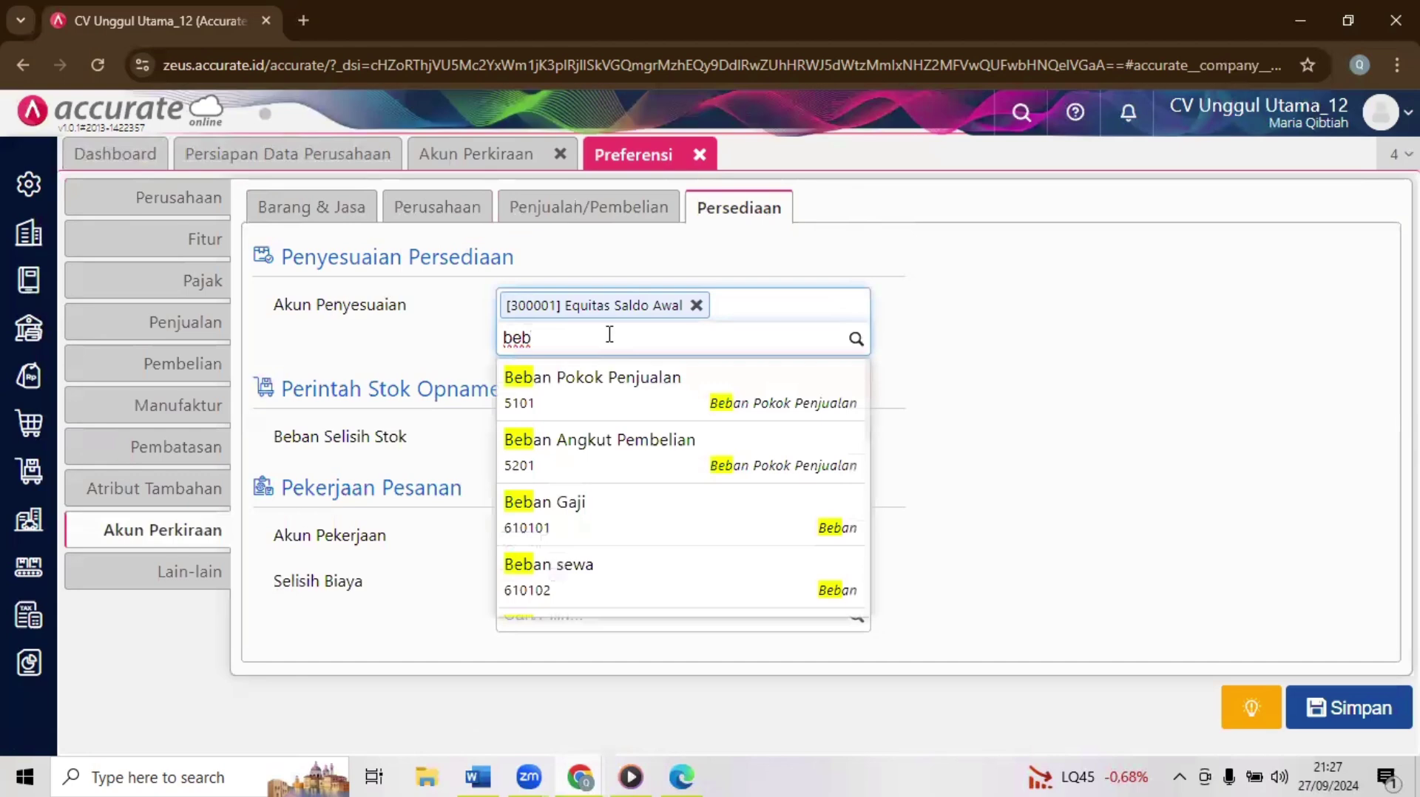
{"action": "type", "text": "an bar"}
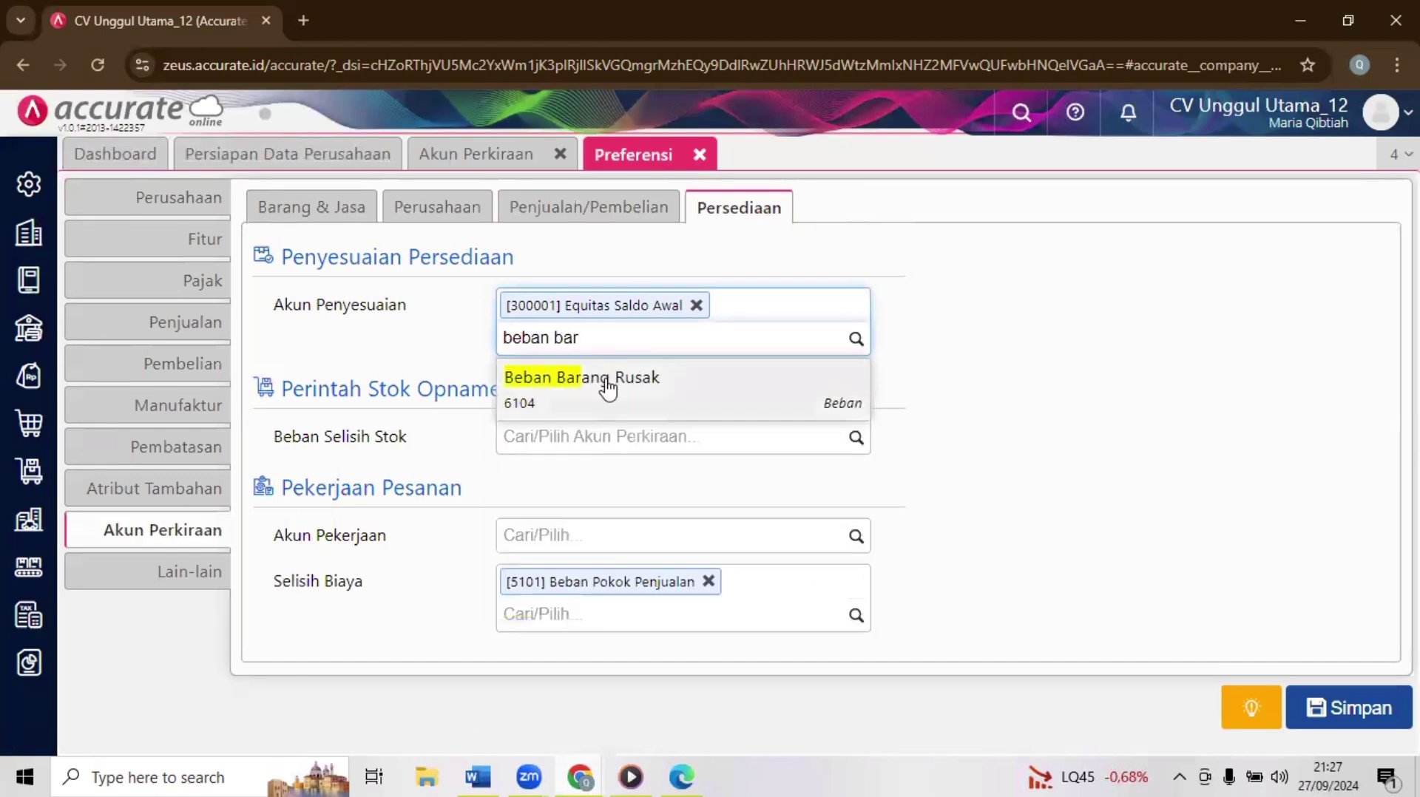
{"action": "left_click", "coordinate": [608, 383]}
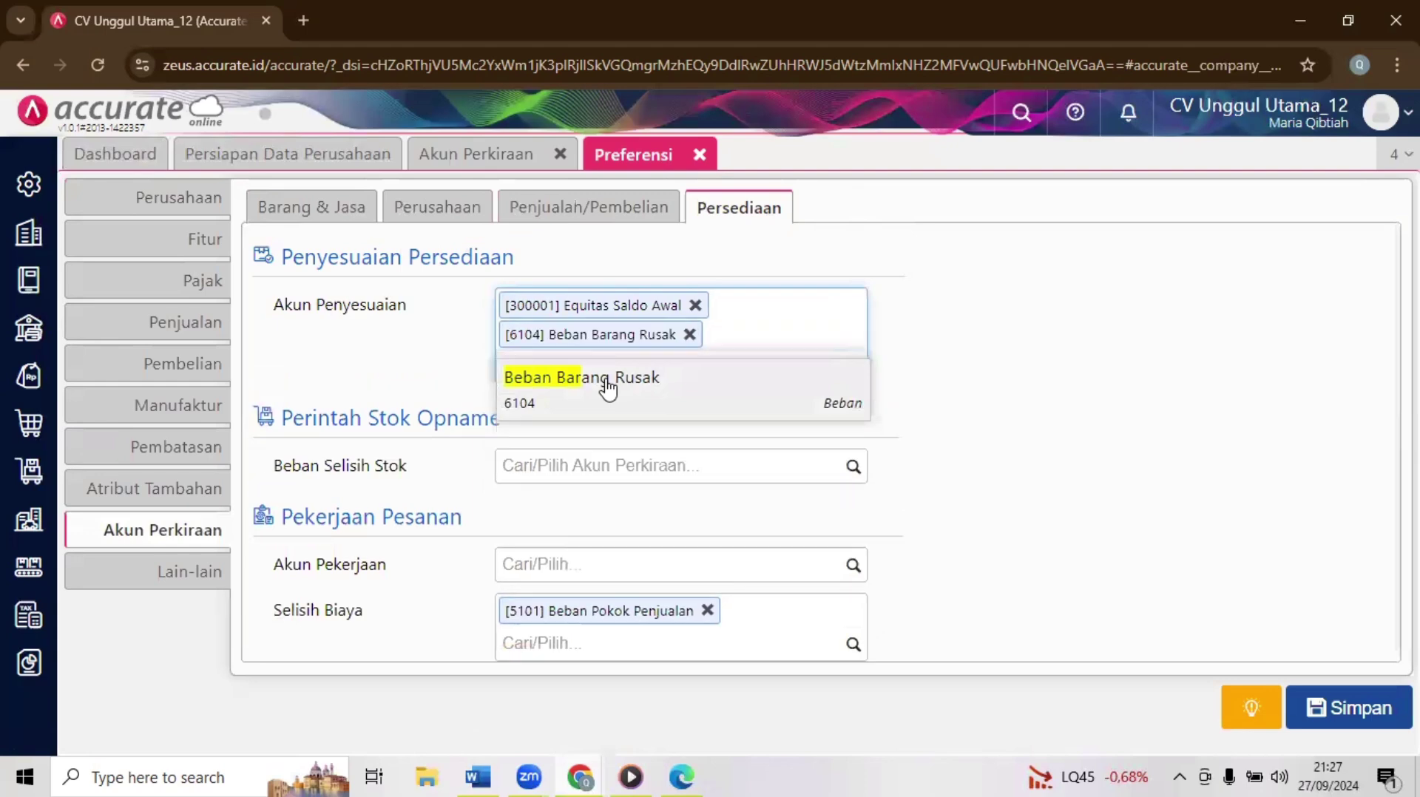
{"action": "left_click", "coordinate": [1365, 707]}
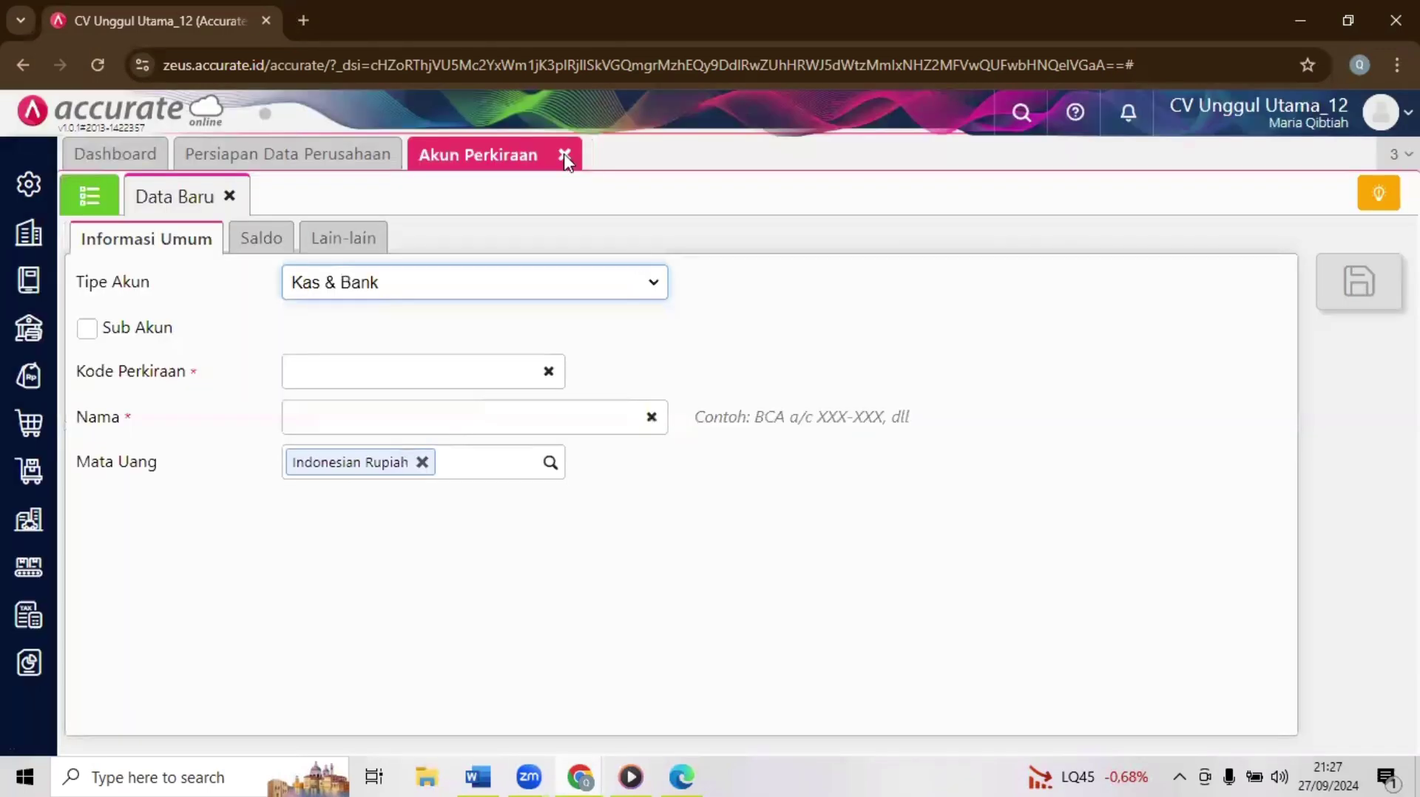
Step: Close the Akun Perkiraan page and start a new Penyesuaian Persediaan record
{"action": "left_click", "coordinate": [565, 157]}
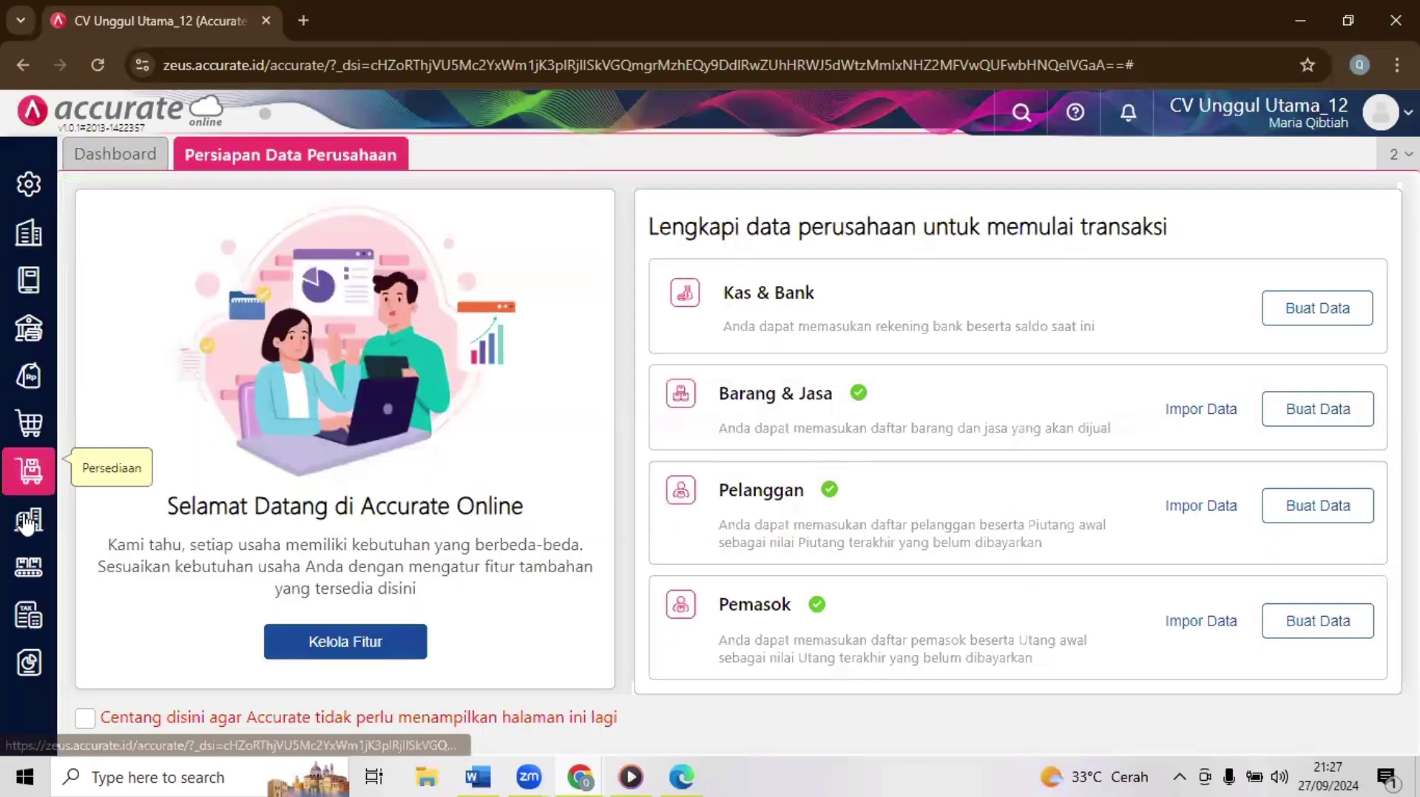
{"action": "left_click", "coordinate": [57, 477]}
{"action": "left_click", "coordinate": [410, 435]}
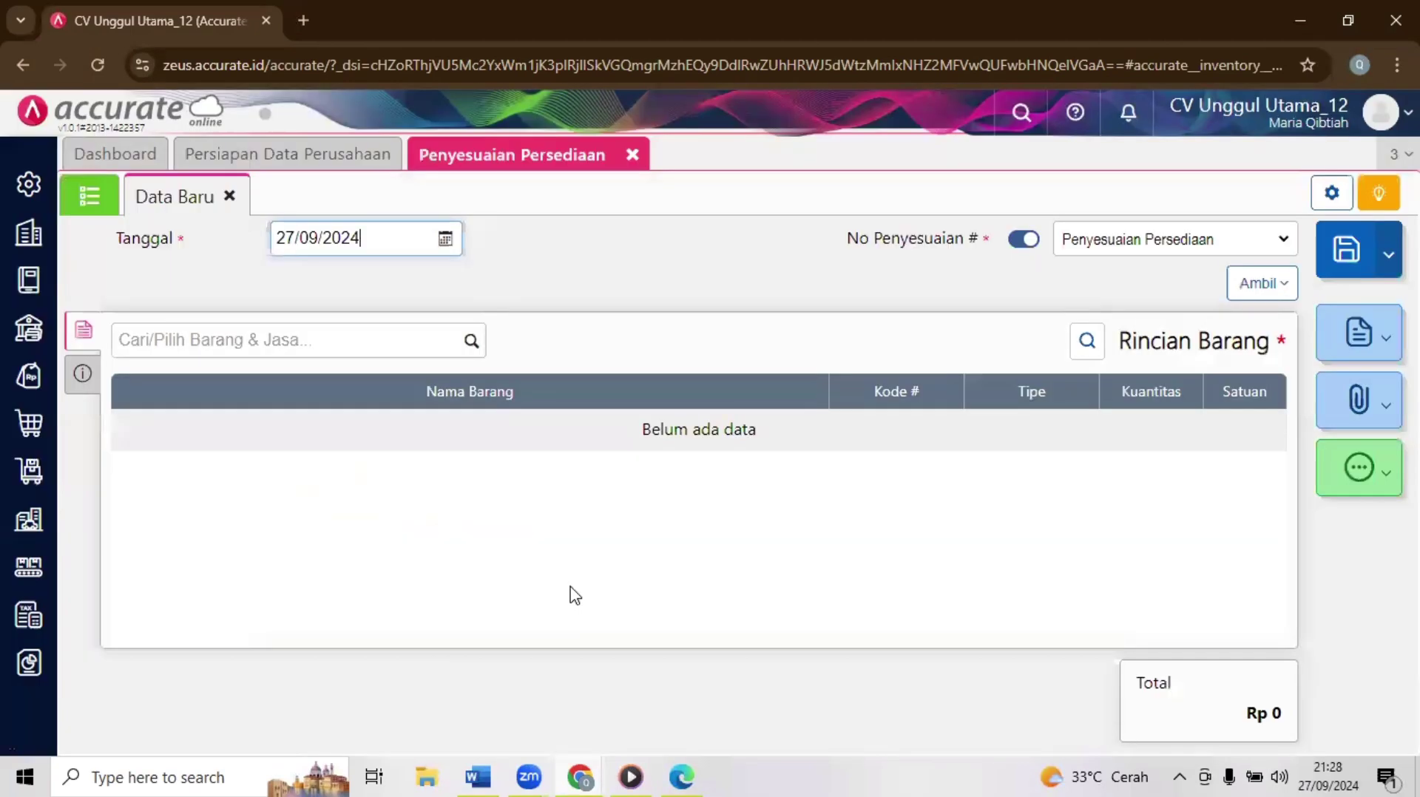
Step: Check the transaction date in the quiz, then set the adjustment date to 25/01/2018 in Accurate Online
{"action": "mouse_move", "coordinate": [582, 774]}
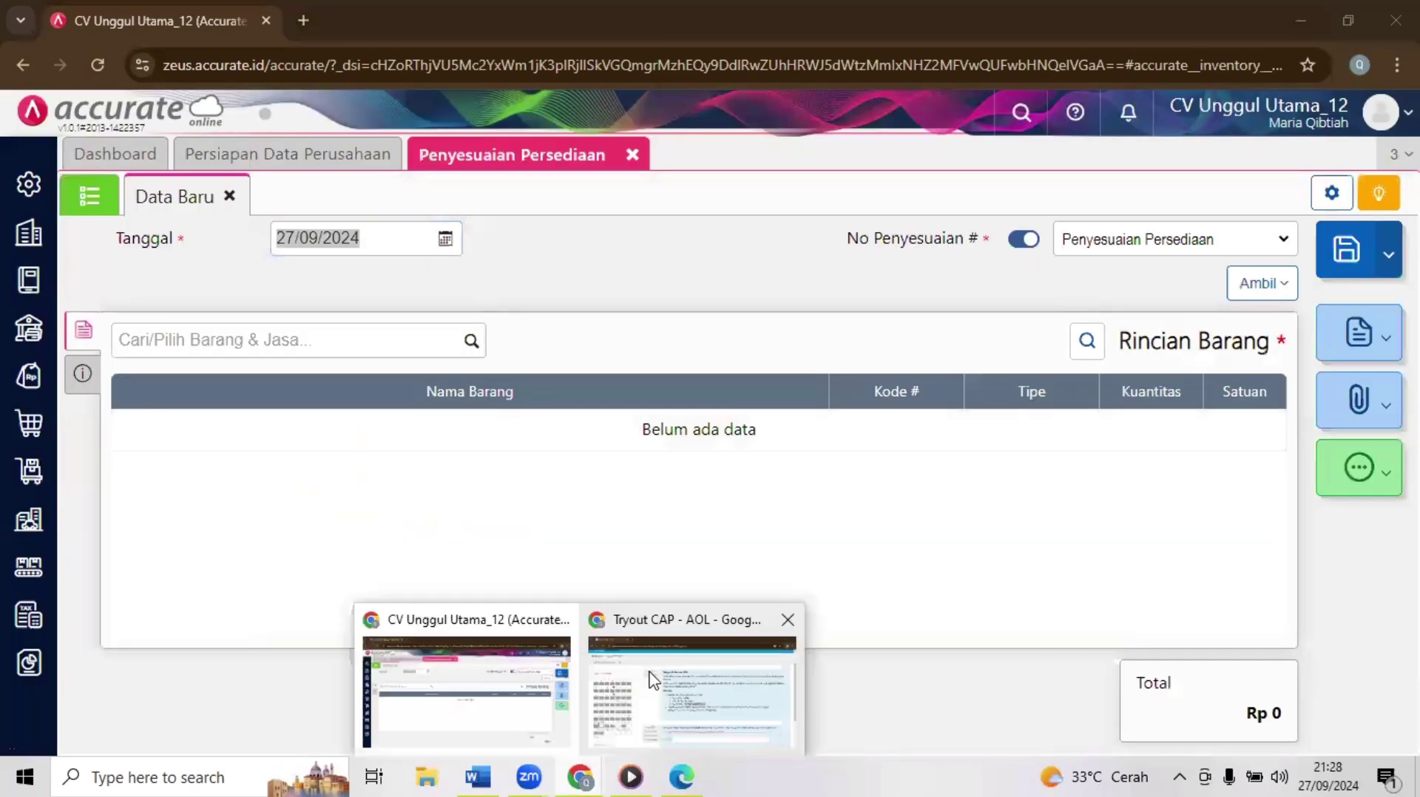
{"action": "left_click", "coordinate": [653, 679]}
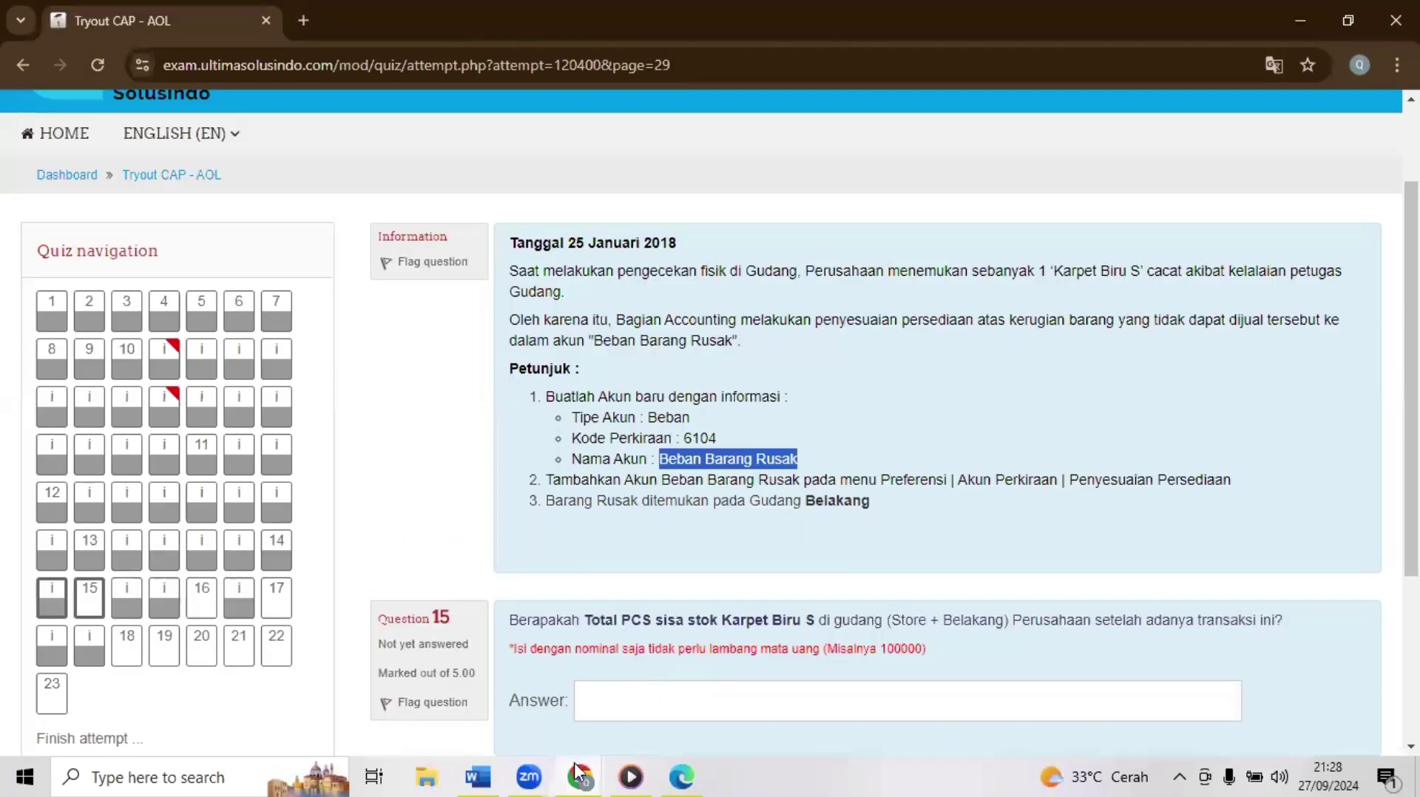
{"action": "mouse_move", "coordinate": [581, 775]}
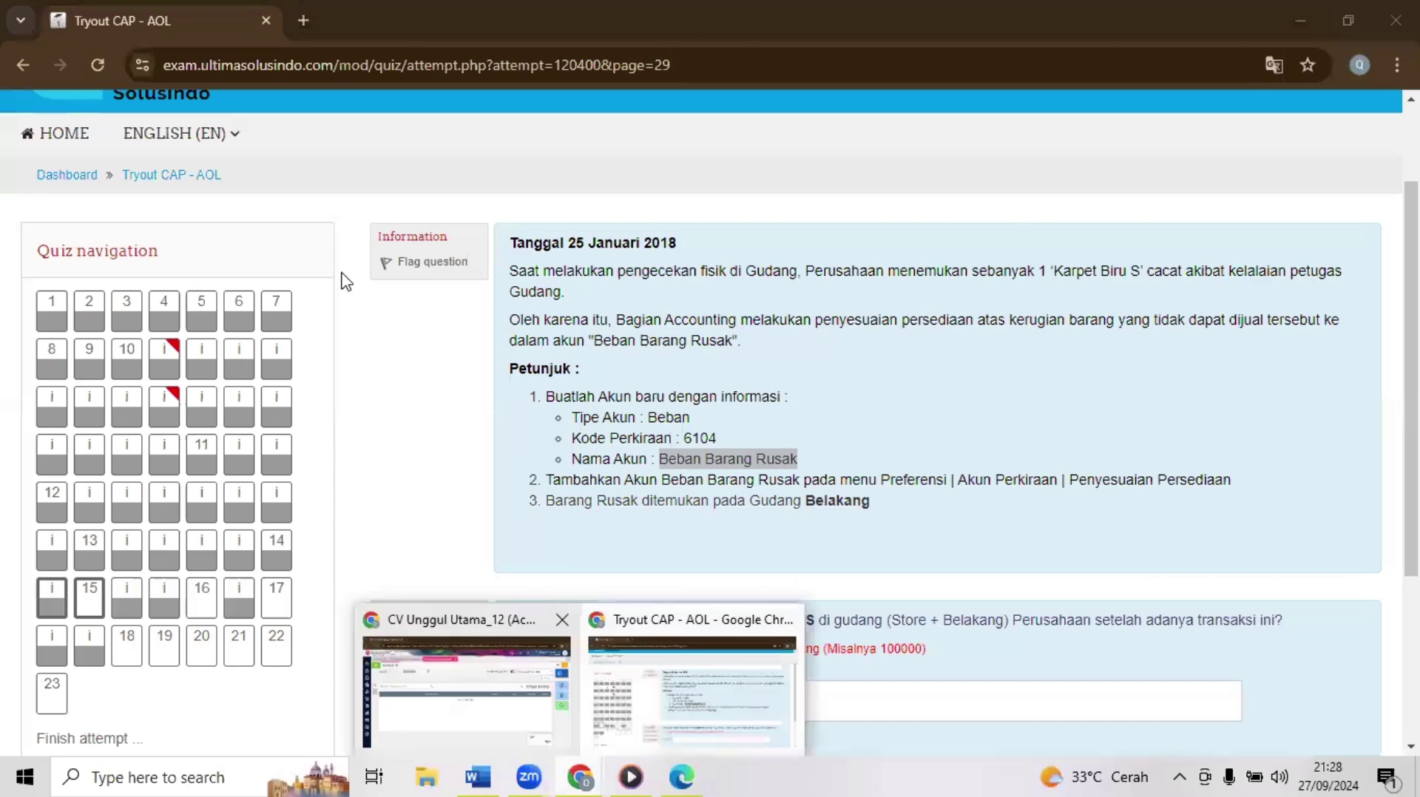
{"action": "left_click", "coordinate": [473, 679]}
{"action": "type", "text": "25/"}
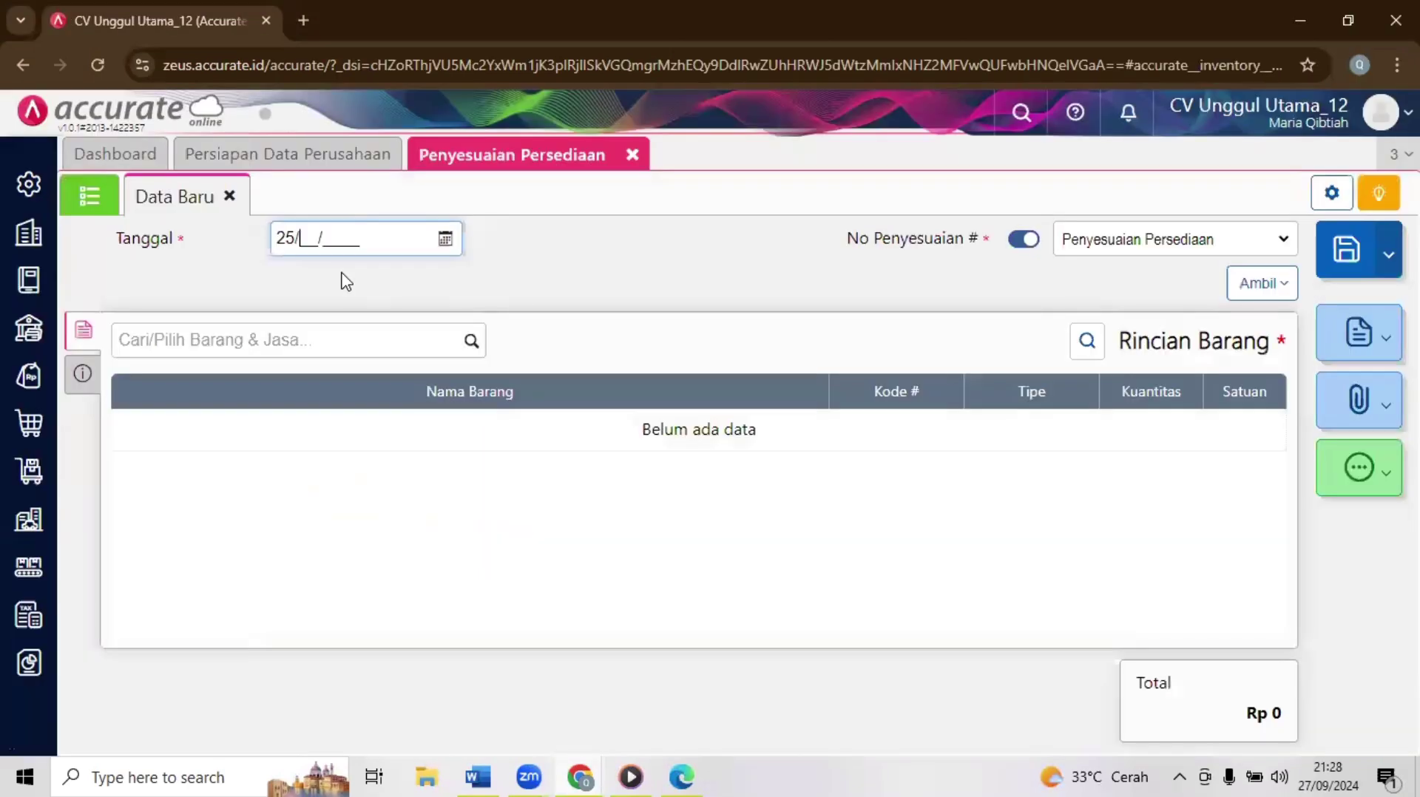
{"action": "type", "text": "01/2018"}
Step: Check the damaged item in the quiz instructions, then add Karpet Biru S to the inventory adjustment in Accurate Online
{"action": "mouse_move", "coordinate": [577, 775]}
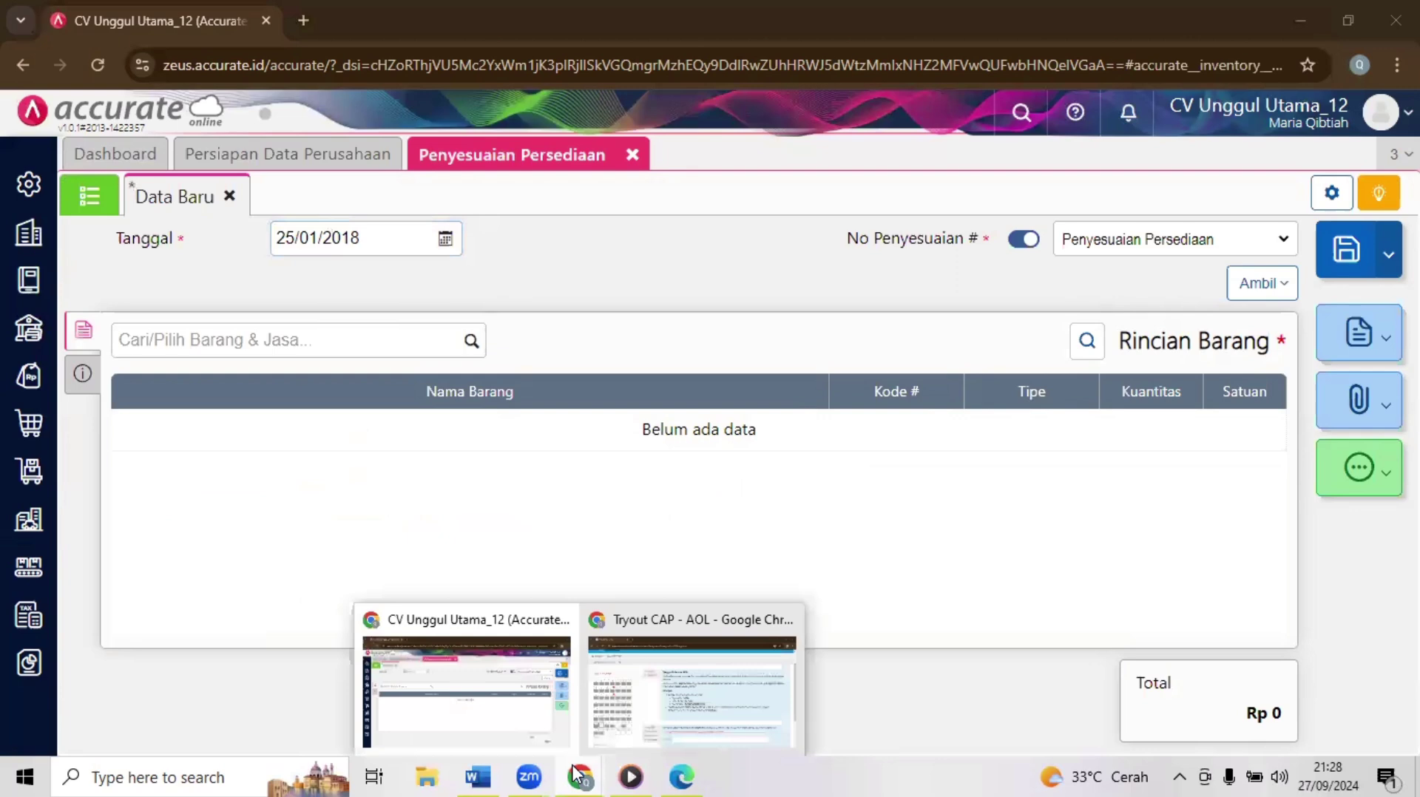
{"action": "left_click", "coordinate": [628, 685]}
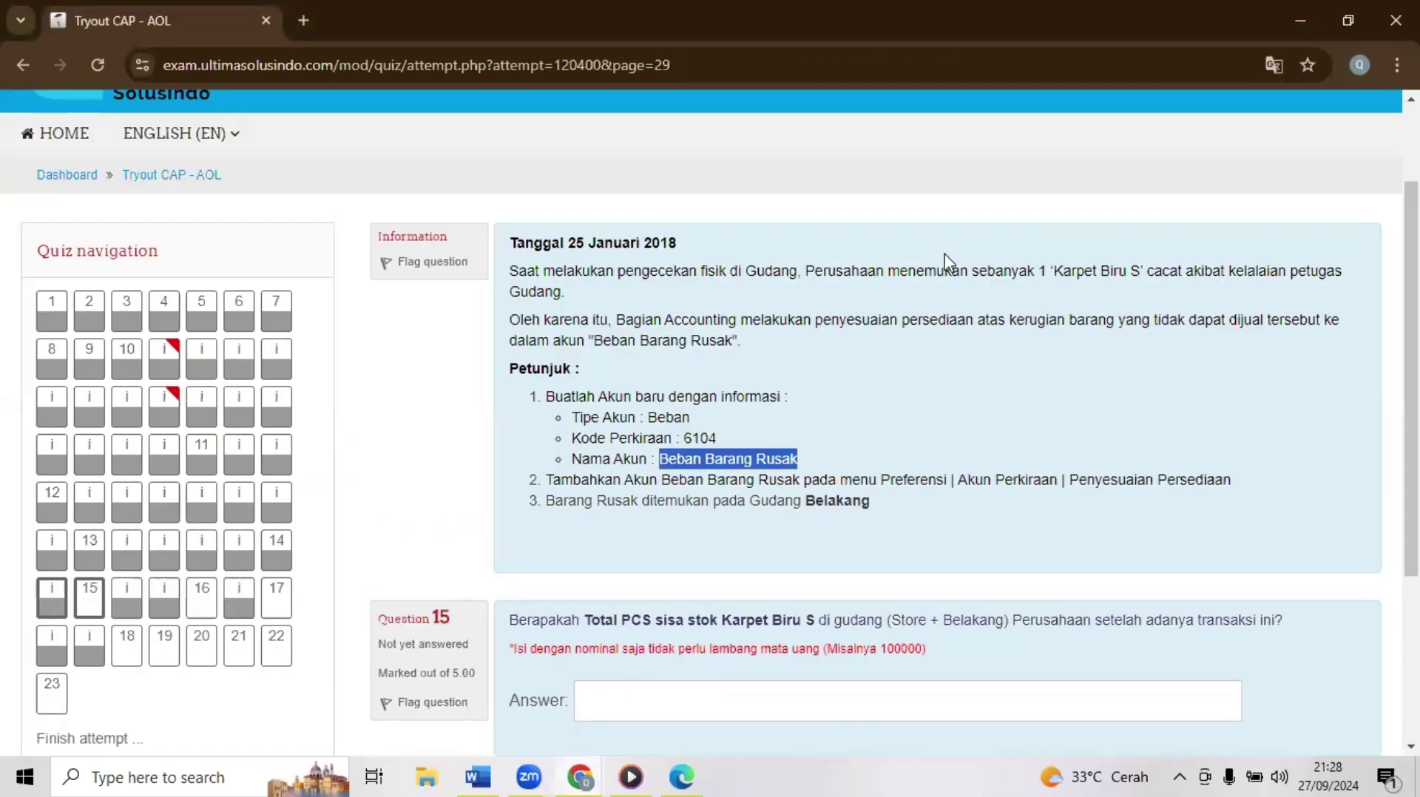
{"action": "left_click_drag", "start_coordinate": [1062, 275], "coordinate": [1141, 274]}
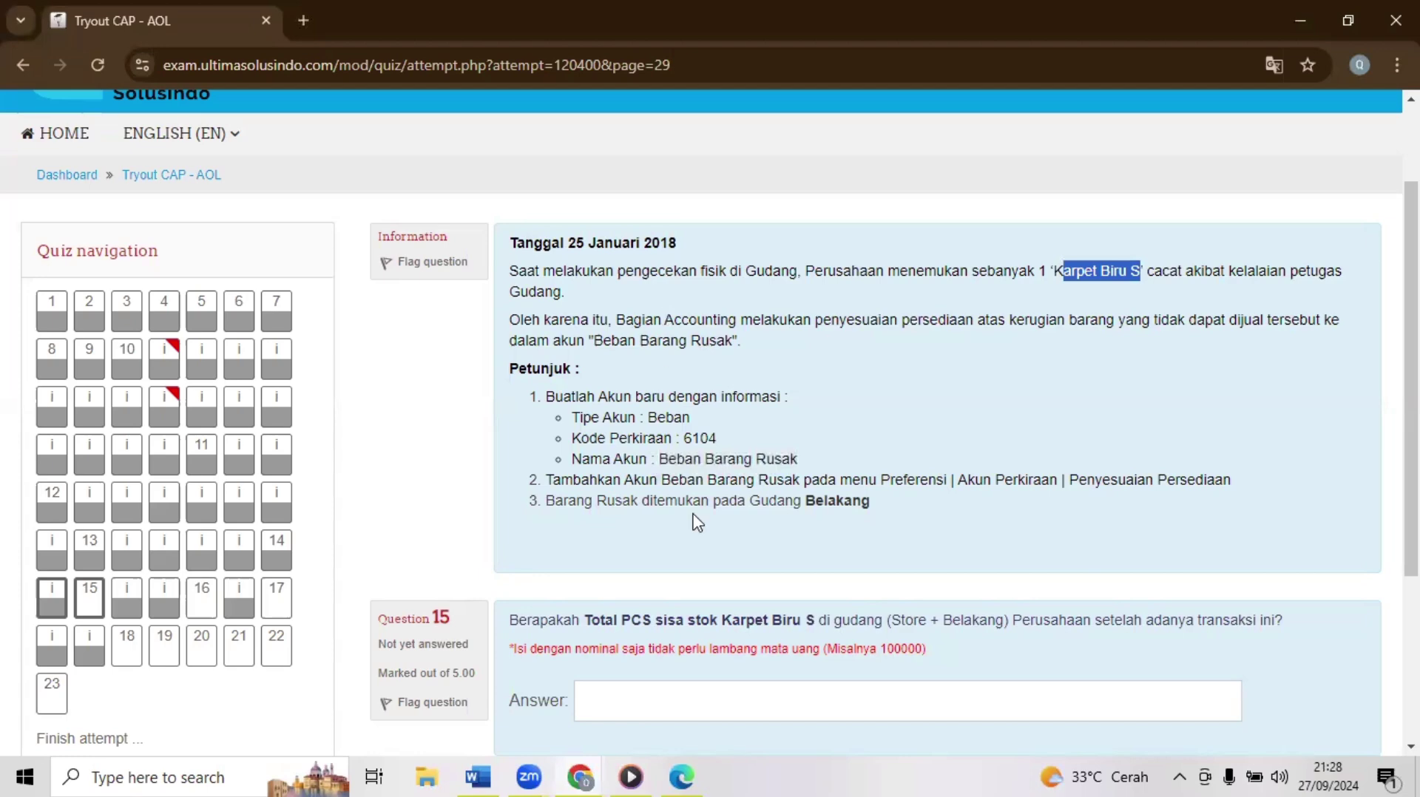
{"action": "left_click", "coordinate": [581, 776]}
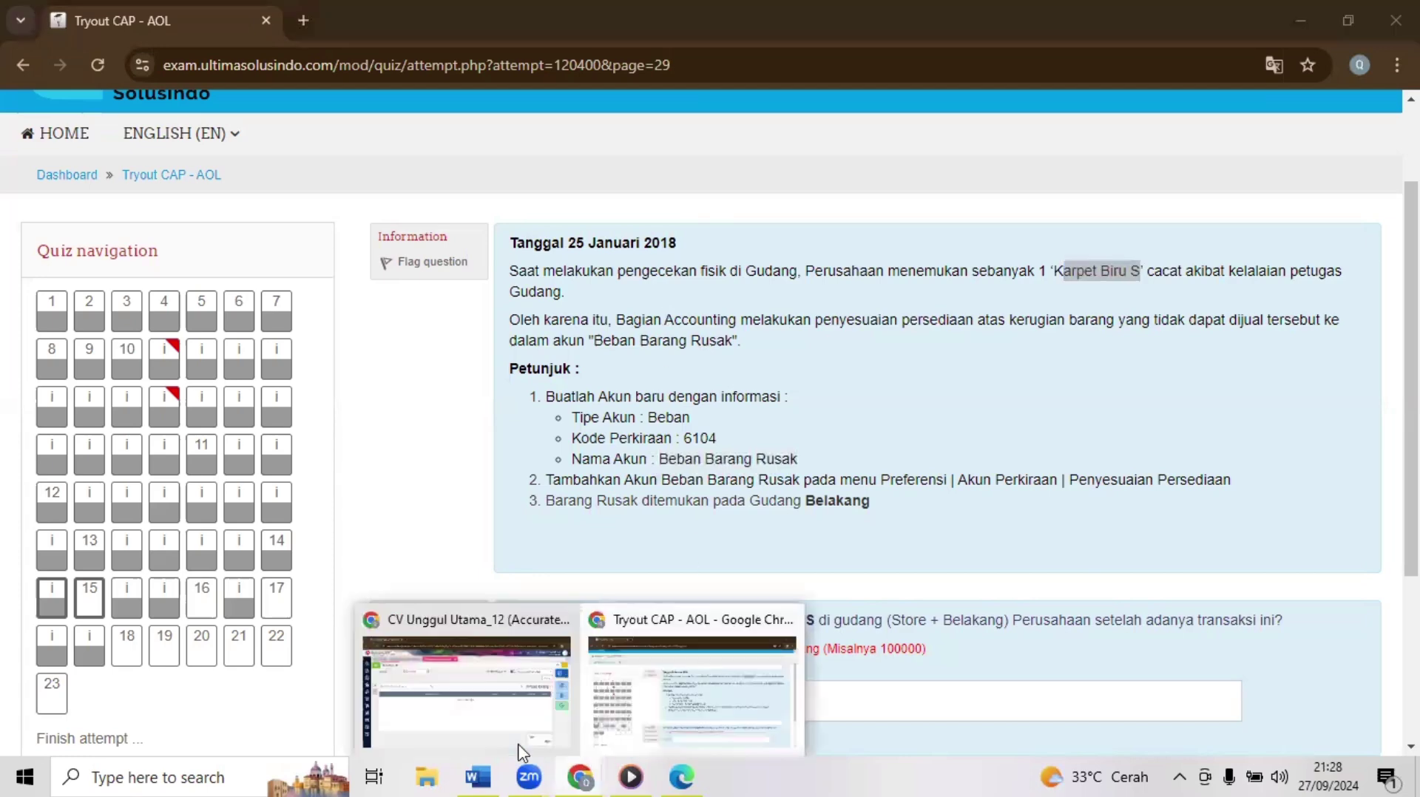
{"action": "left_click", "coordinate": [483, 700]}
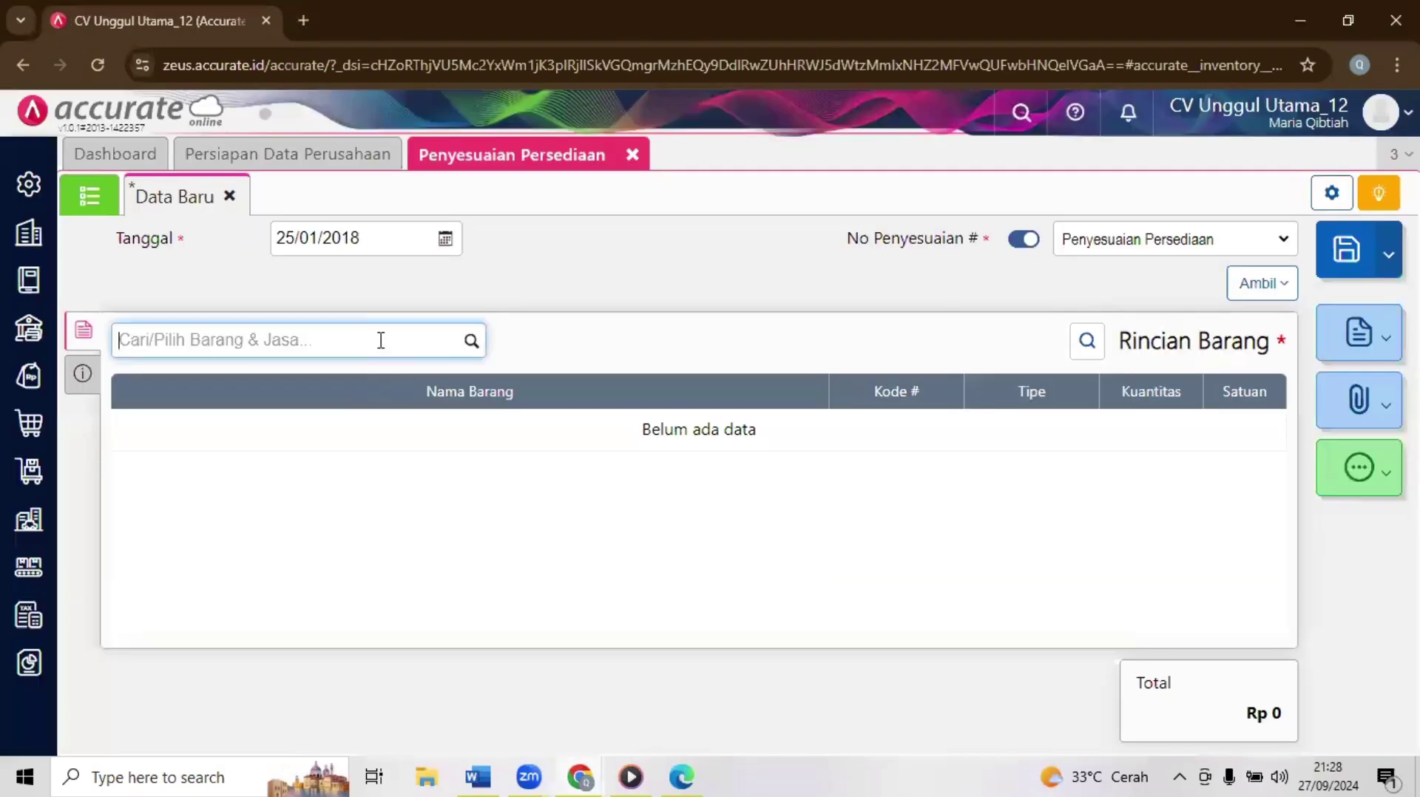
{"action": "type", "text": "karp"}
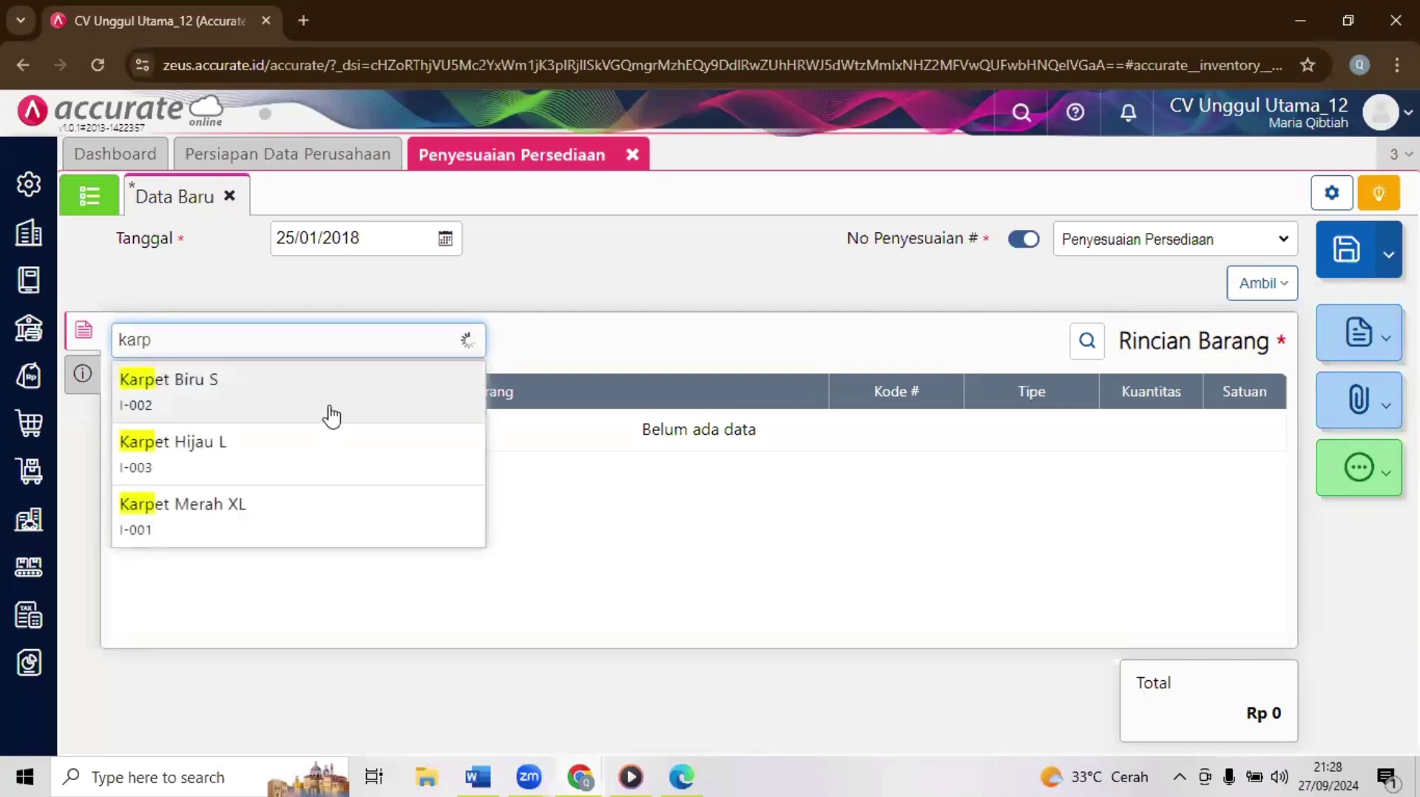
{"action": "left_click", "coordinate": [332, 412]}
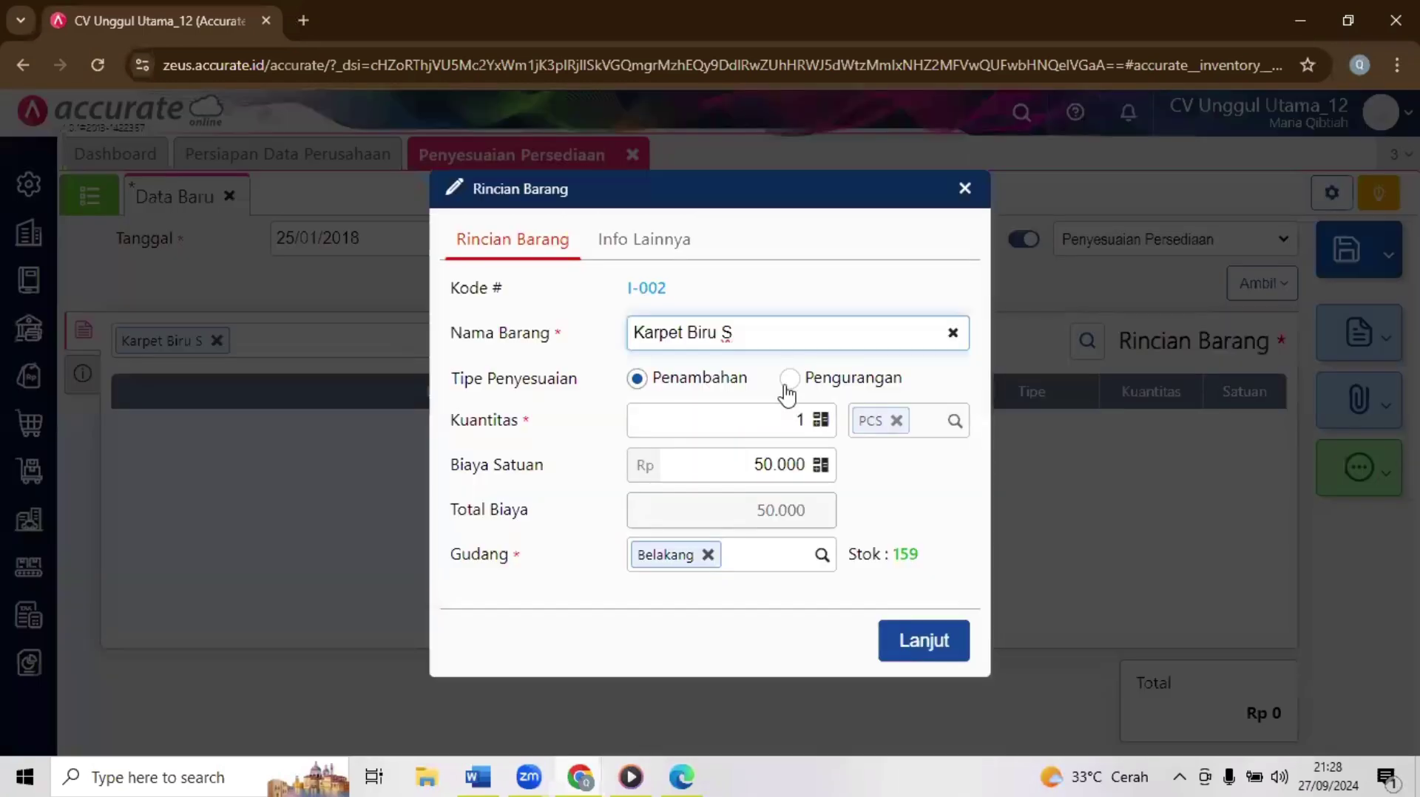
Step: Set the Karpet Biru S line to Pengurangan, verify its quantity and warehouse against the quiz, and confirm the item line
{"action": "left_click", "coordinate": [797, 386]}
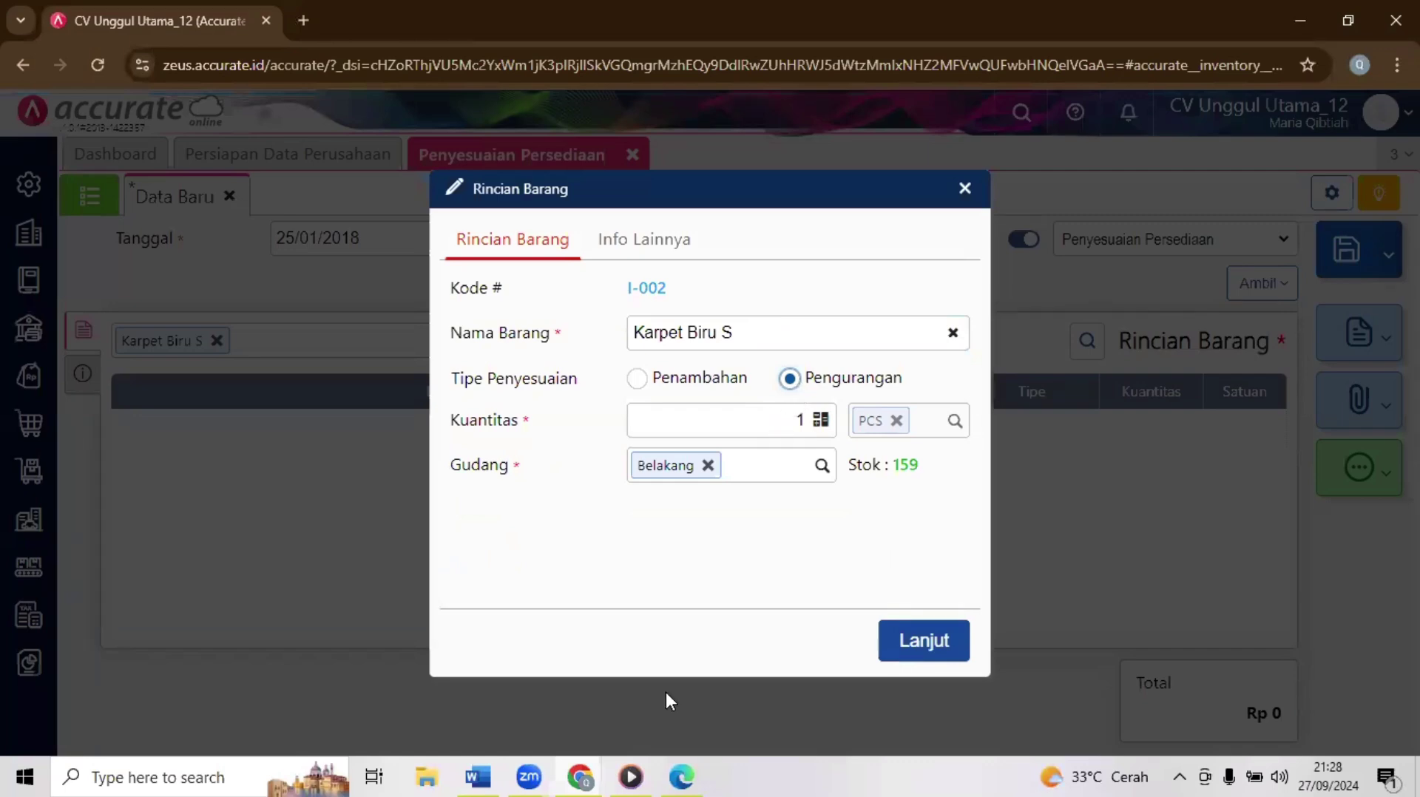
{"action": "mouse_move", "coordinate": [581, 776]}
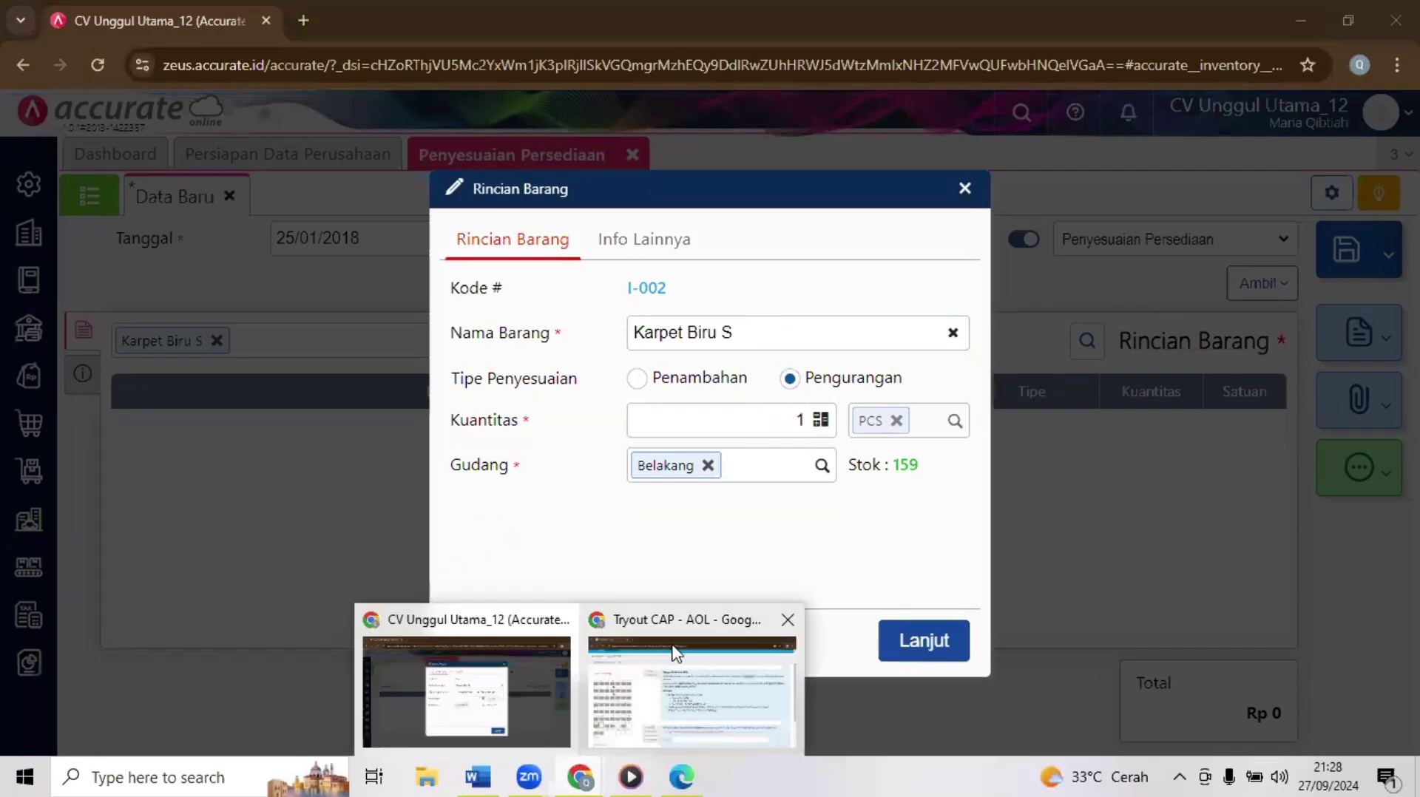
{"action": "left_click", "coordinate": [677, 649]}
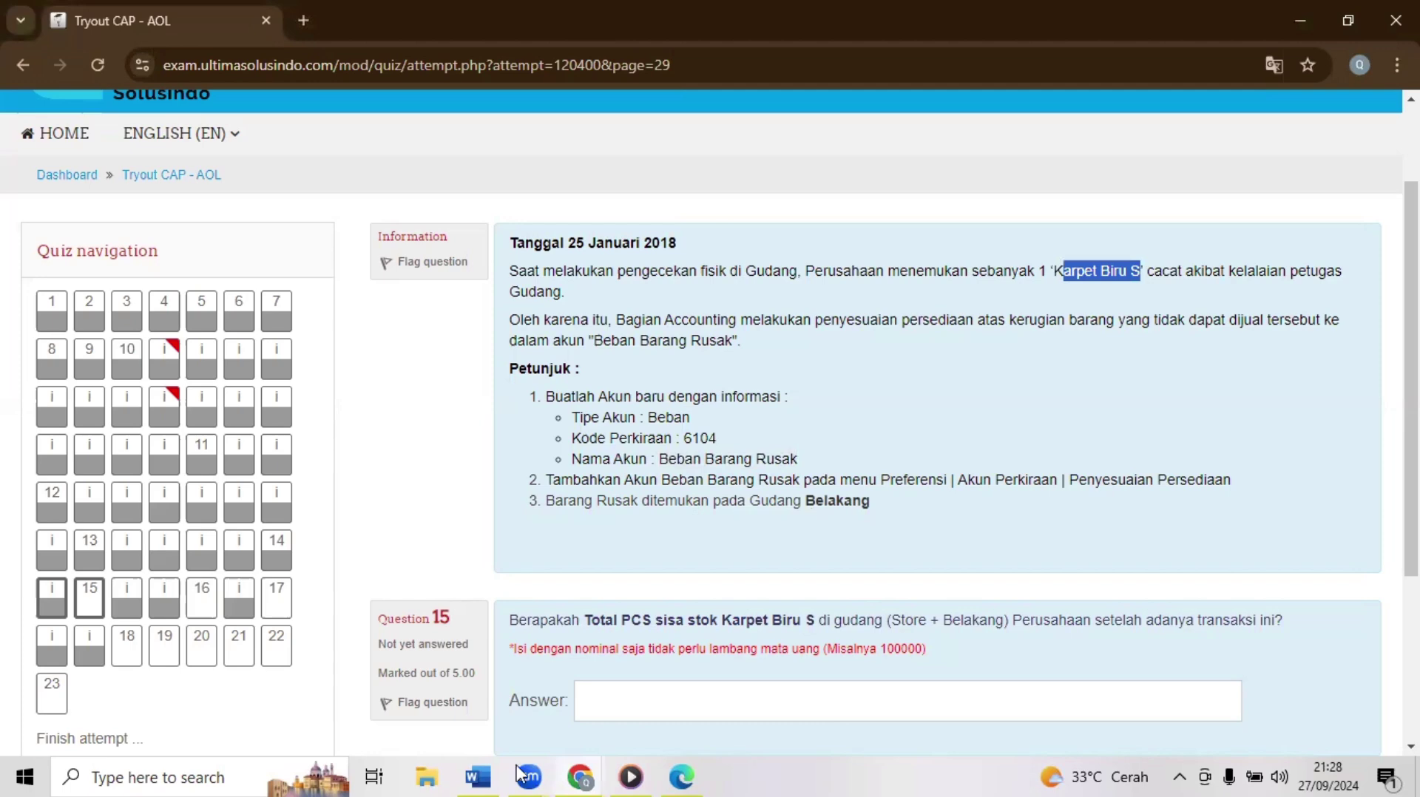
{"action": "left_click", "coordinate": [584, 775]}
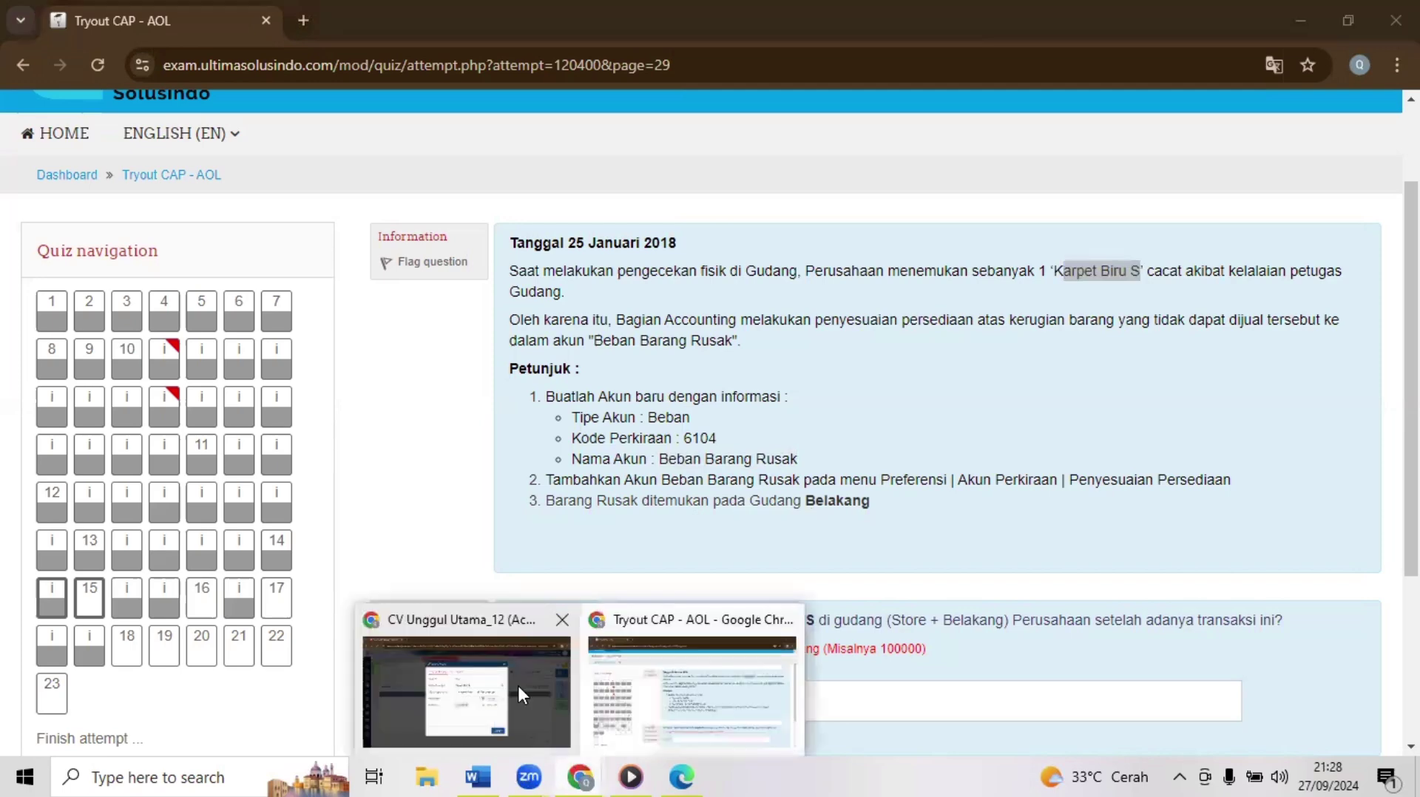
{"action": "left_click", "coordinate": [523, 695]}
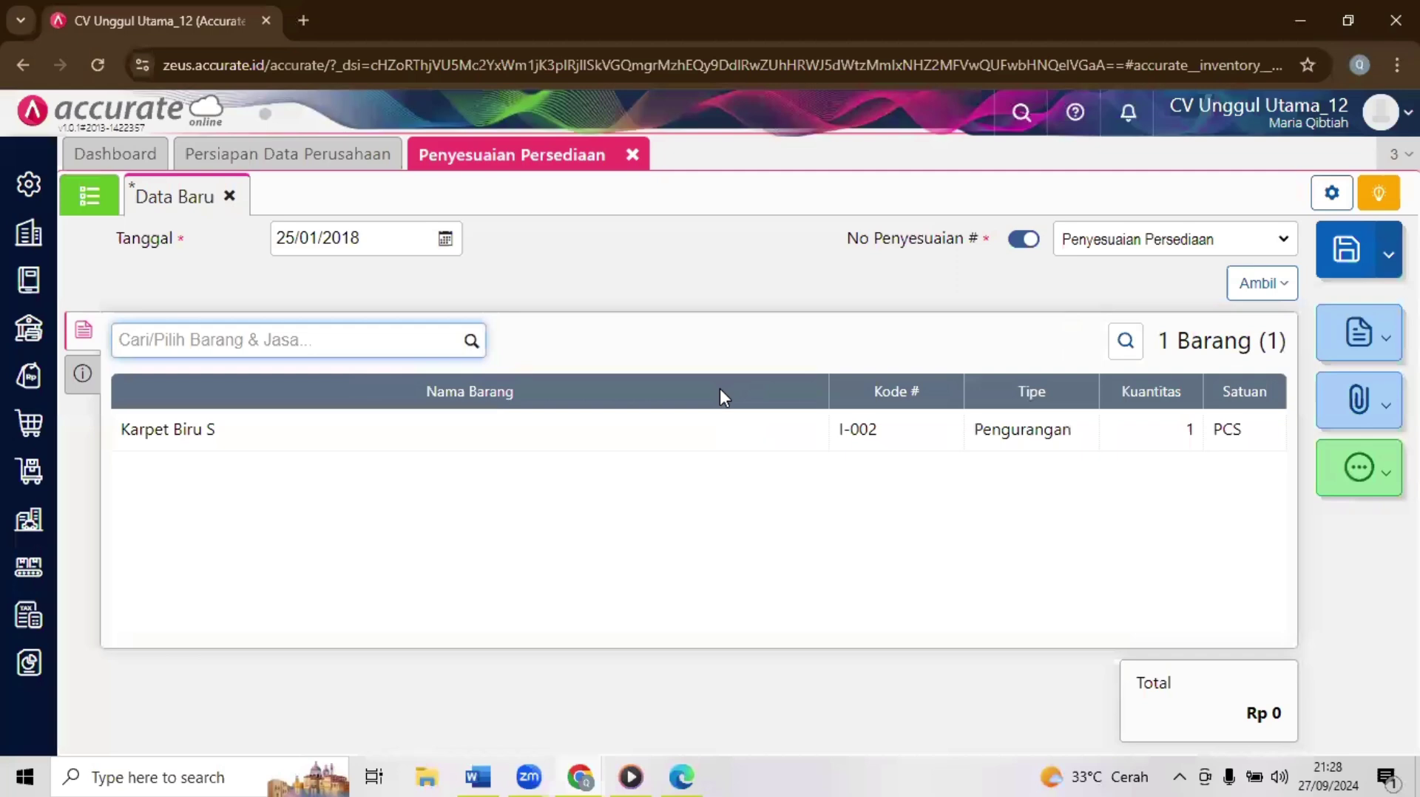
{"action": "left_click", "coordinate": [938, 642]}
Step: Replace the record's Akun Penyesuaian with 6104 Beban Barang Rusak and save the inventory adjustment
{"action": "left_click", "coordinate": [92, 383]}
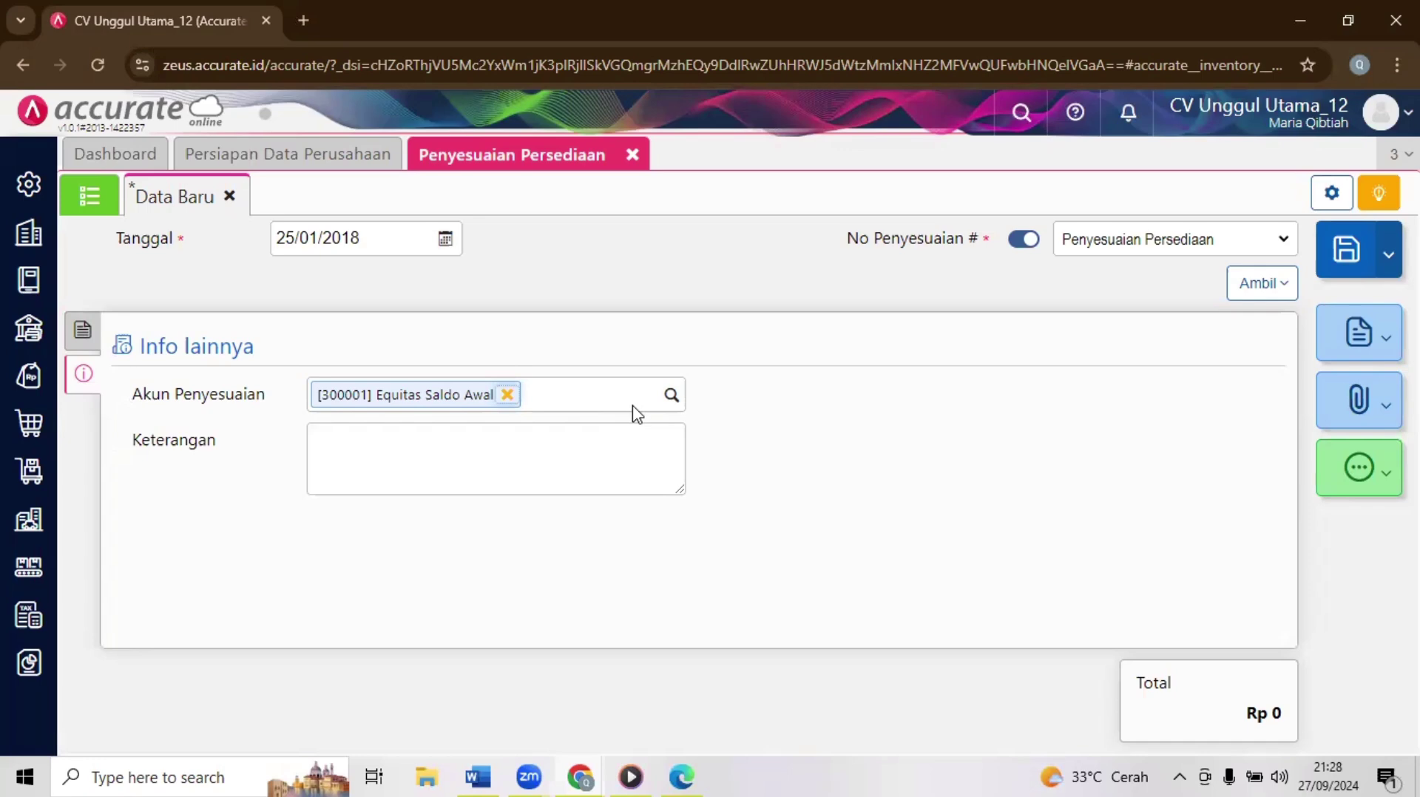
{"action": "left_click", "coordinate": [508, 395]}
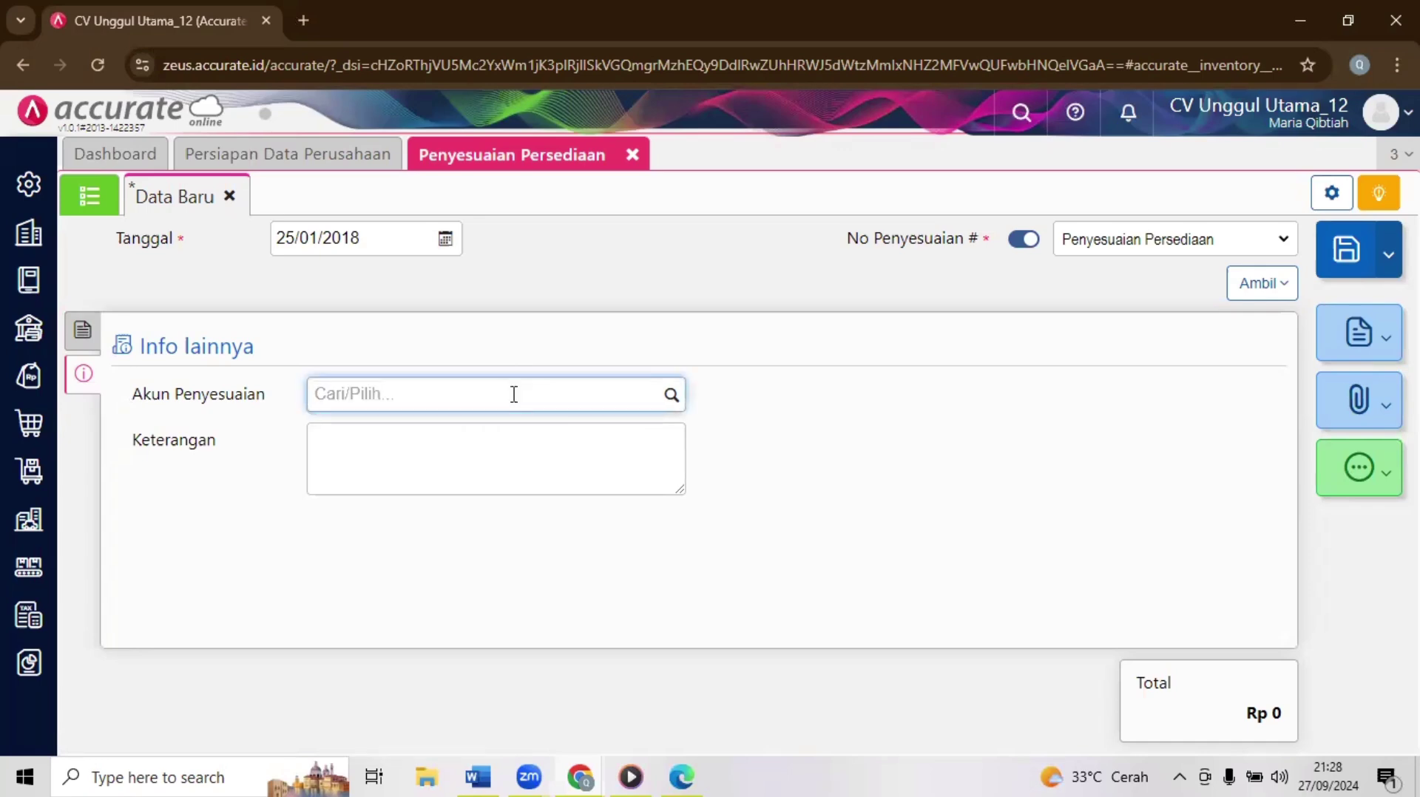
{"action": "type", "text": "beba"}
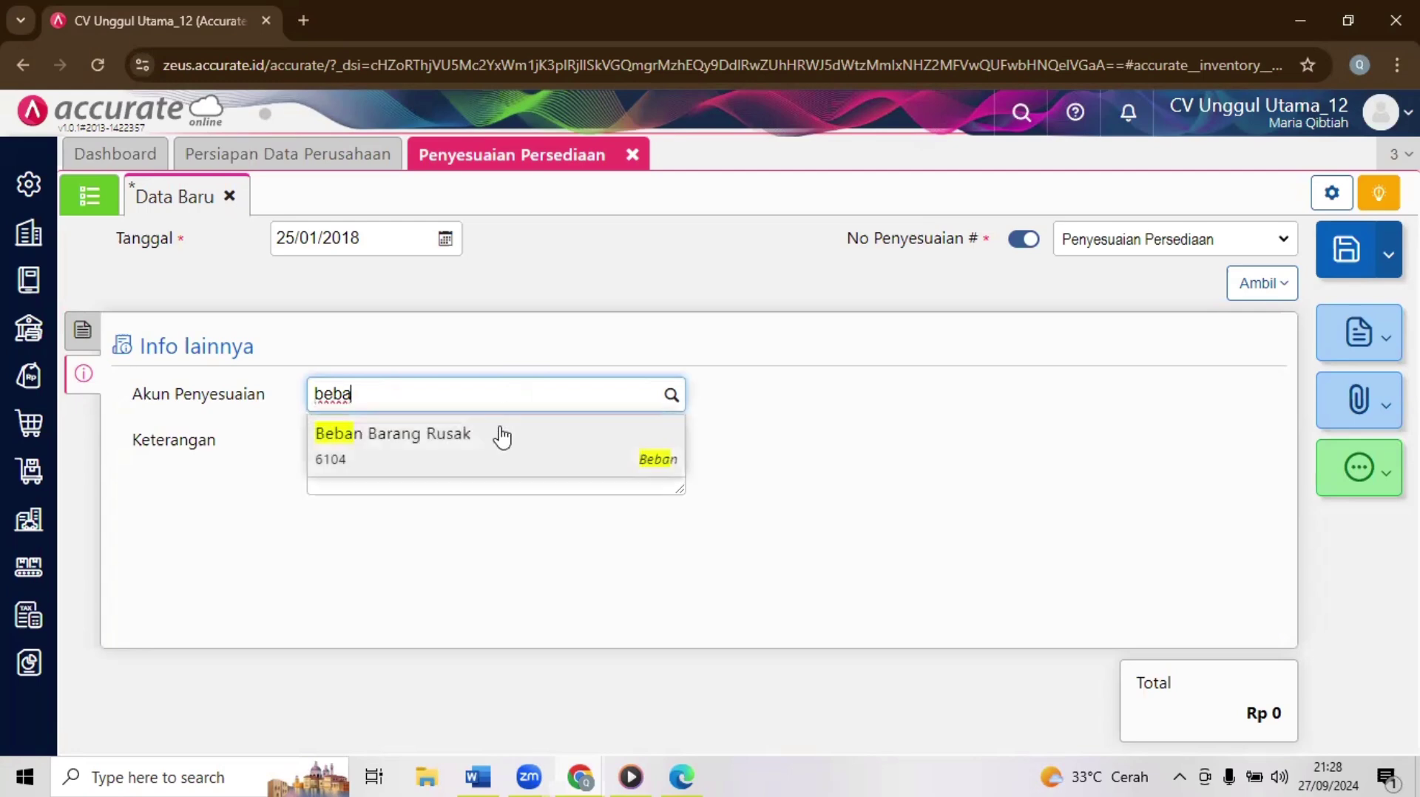
{"action": "left_click", "coordinate": [489, 444]}
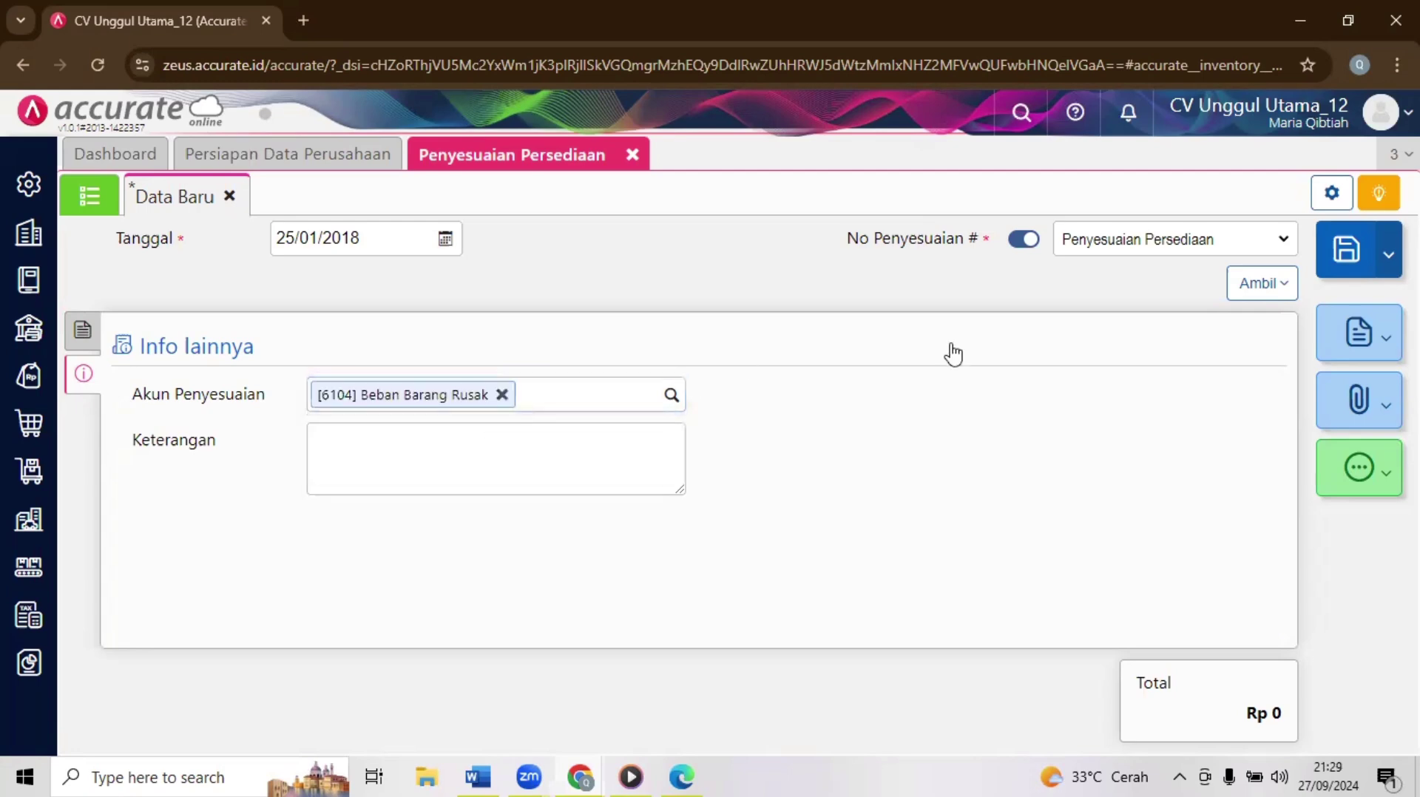
{"action": "left_click", "coordinate": [1358, 272]}
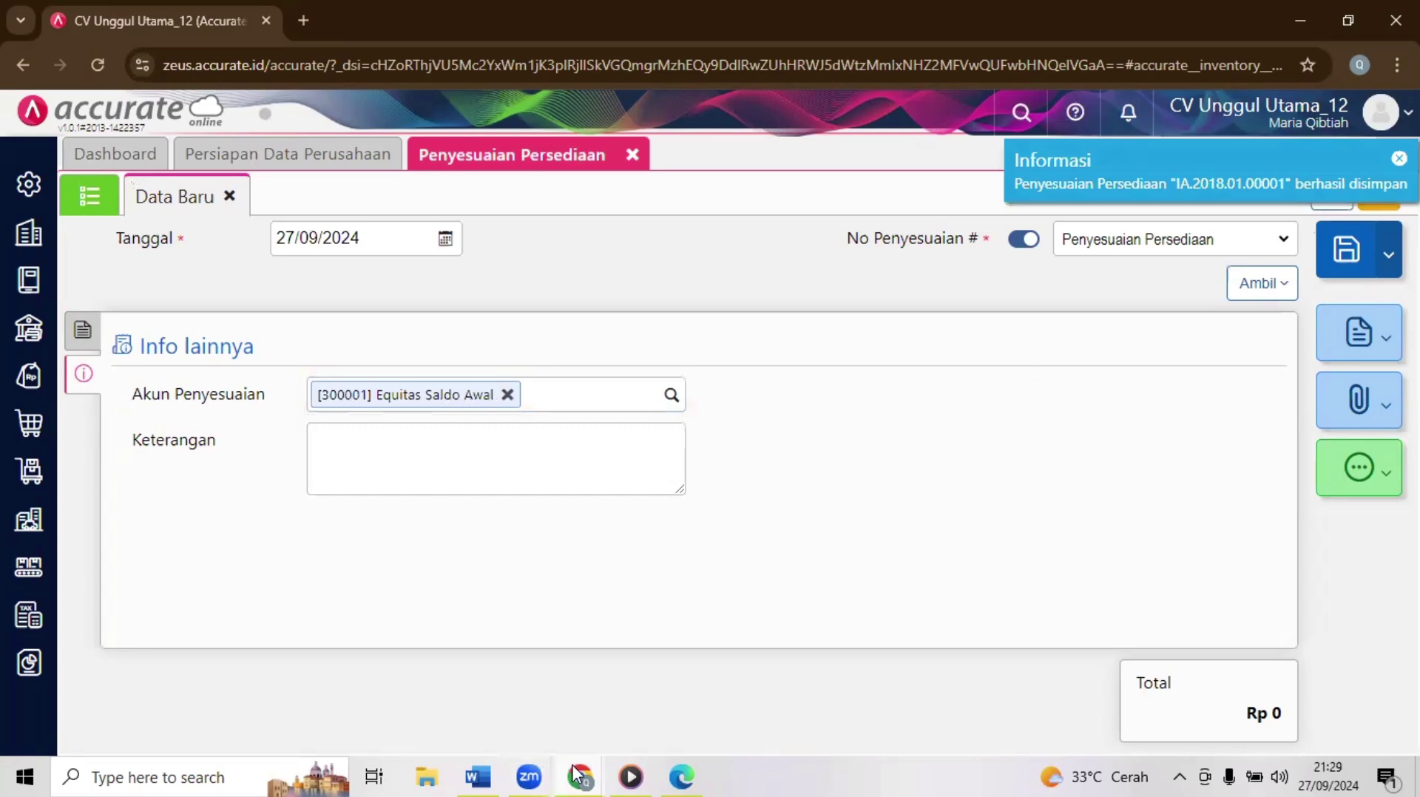
Step: Check in the quiz what question 15 asks about the Karpet Biru S stock, then return to Accurate Online
{"action": "mouse_move", "coordinate": [579, 777]}
{"action": "left_click", "coordinate": [611, 704]}
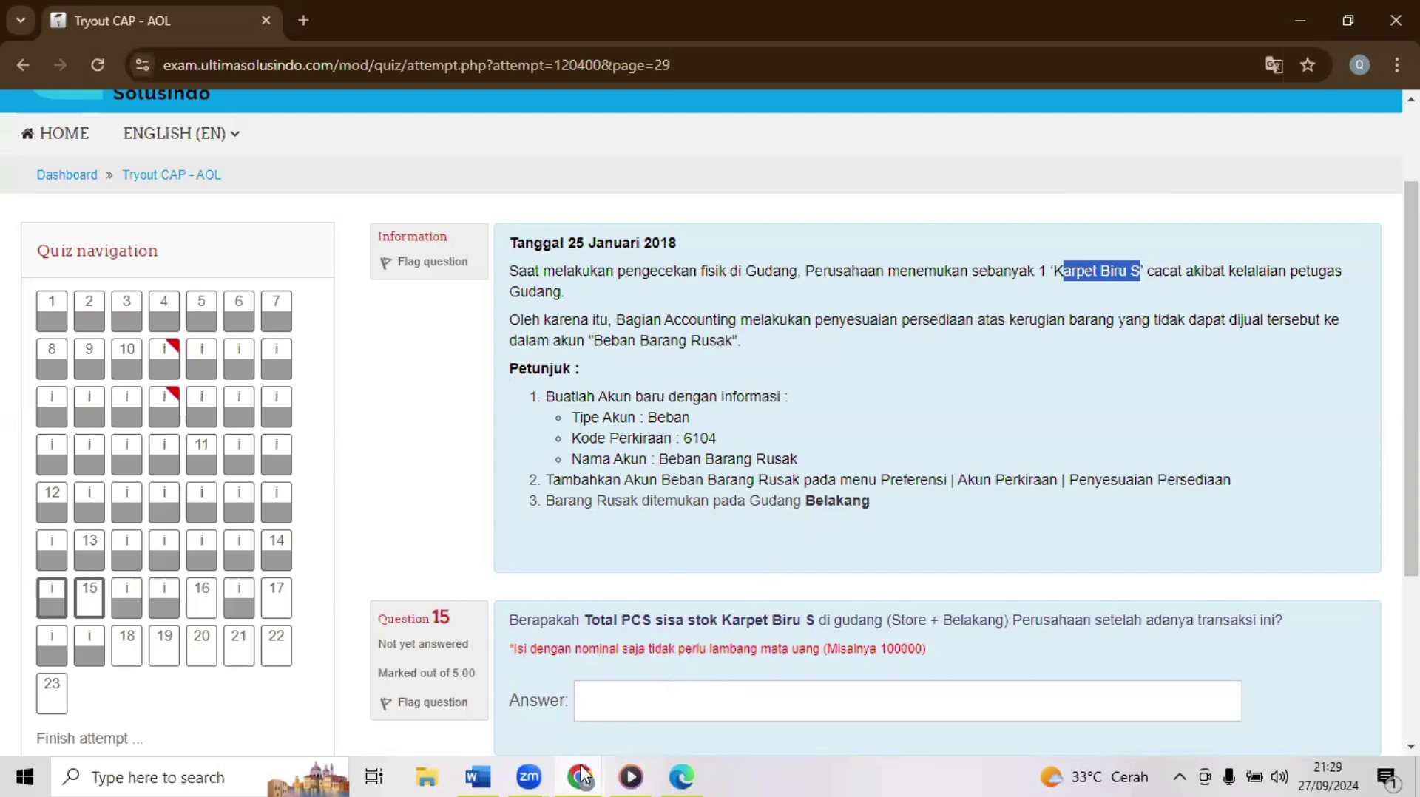
{"action": "mouse_move", "coordinate": [582, 776]}
{"action": "left_click", "coordinate": [517, 733]}
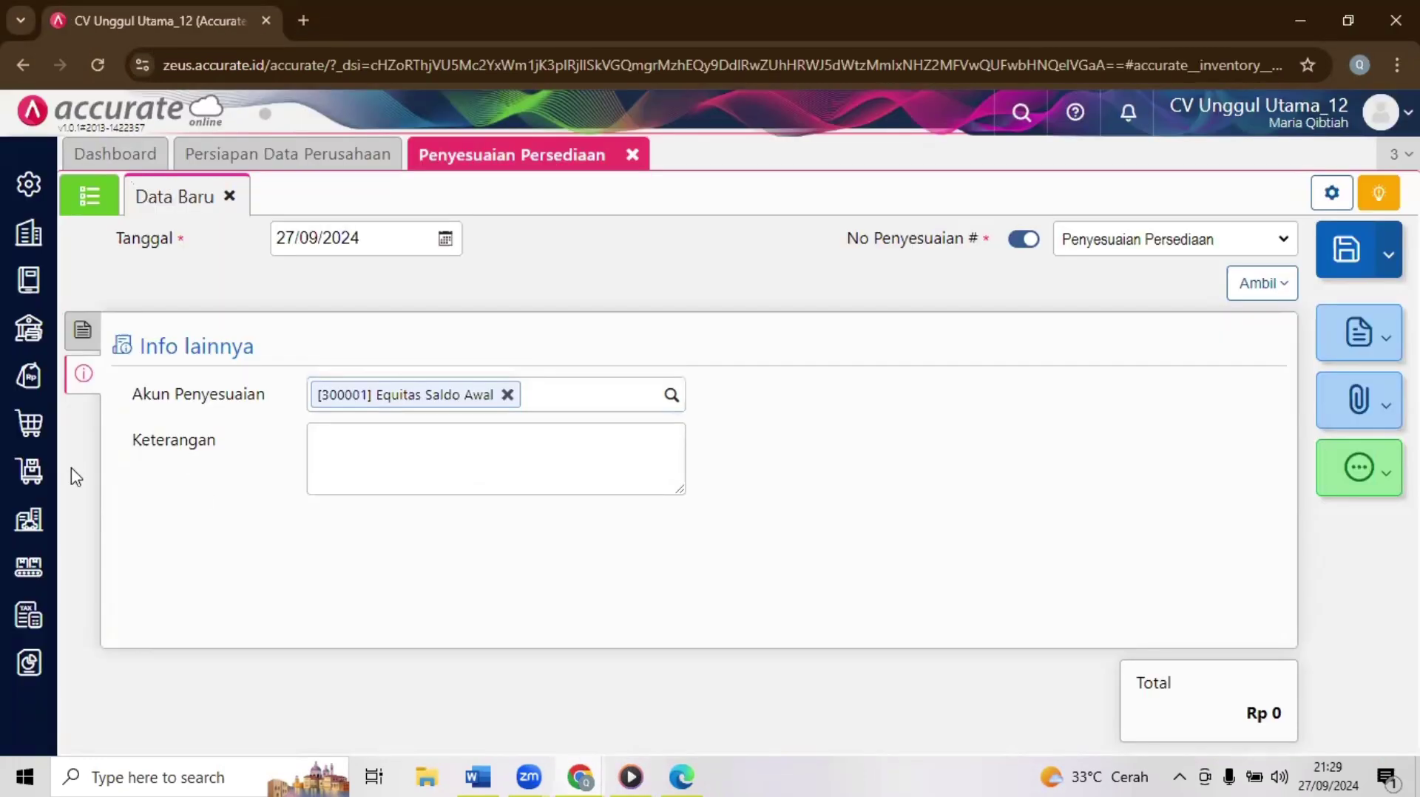
Step: Open the Barang & Jasa item list to look up the Karpet Biru S stock
{"action": "left_click", "coordinate": [22, 479]}
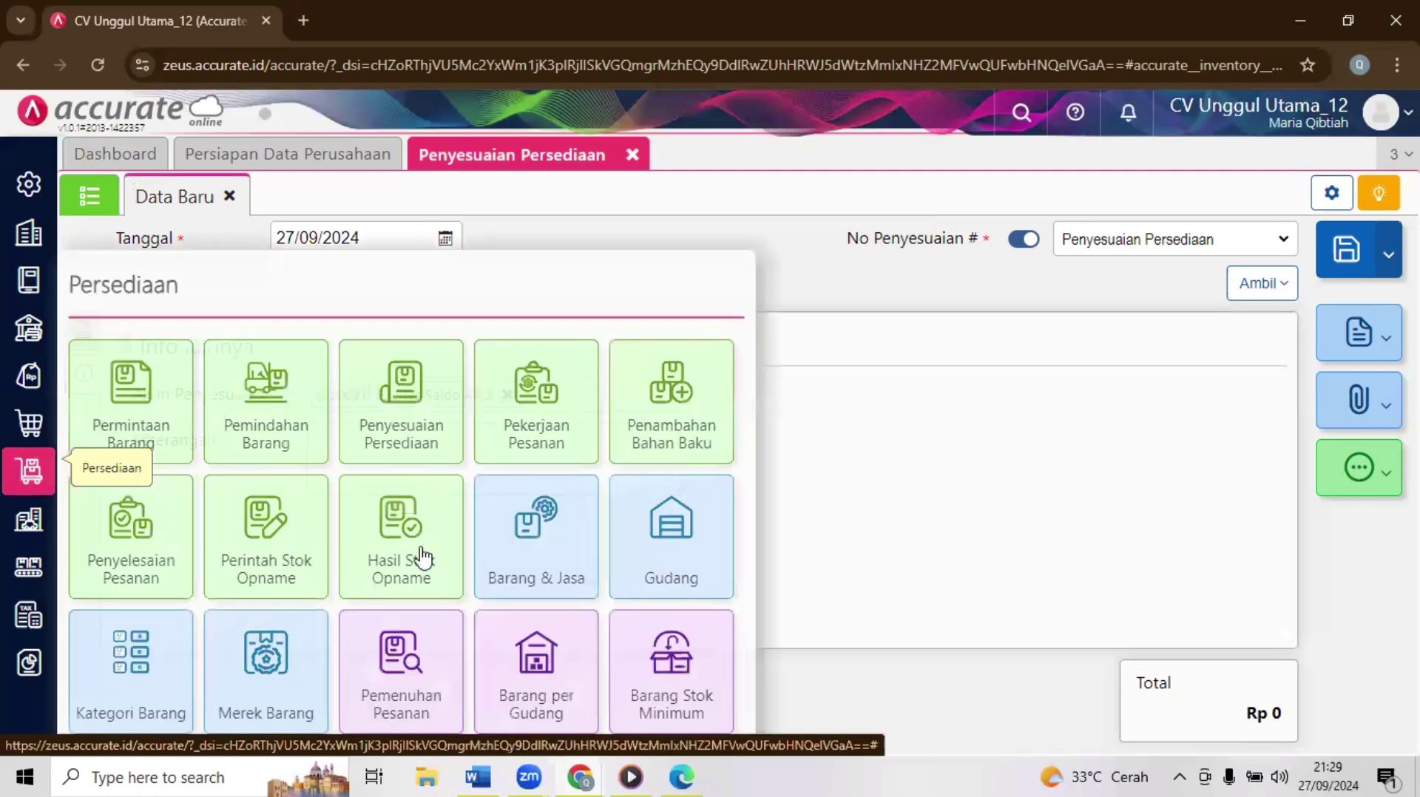
{"action": "left_click", "coordinate": [522, 557]}
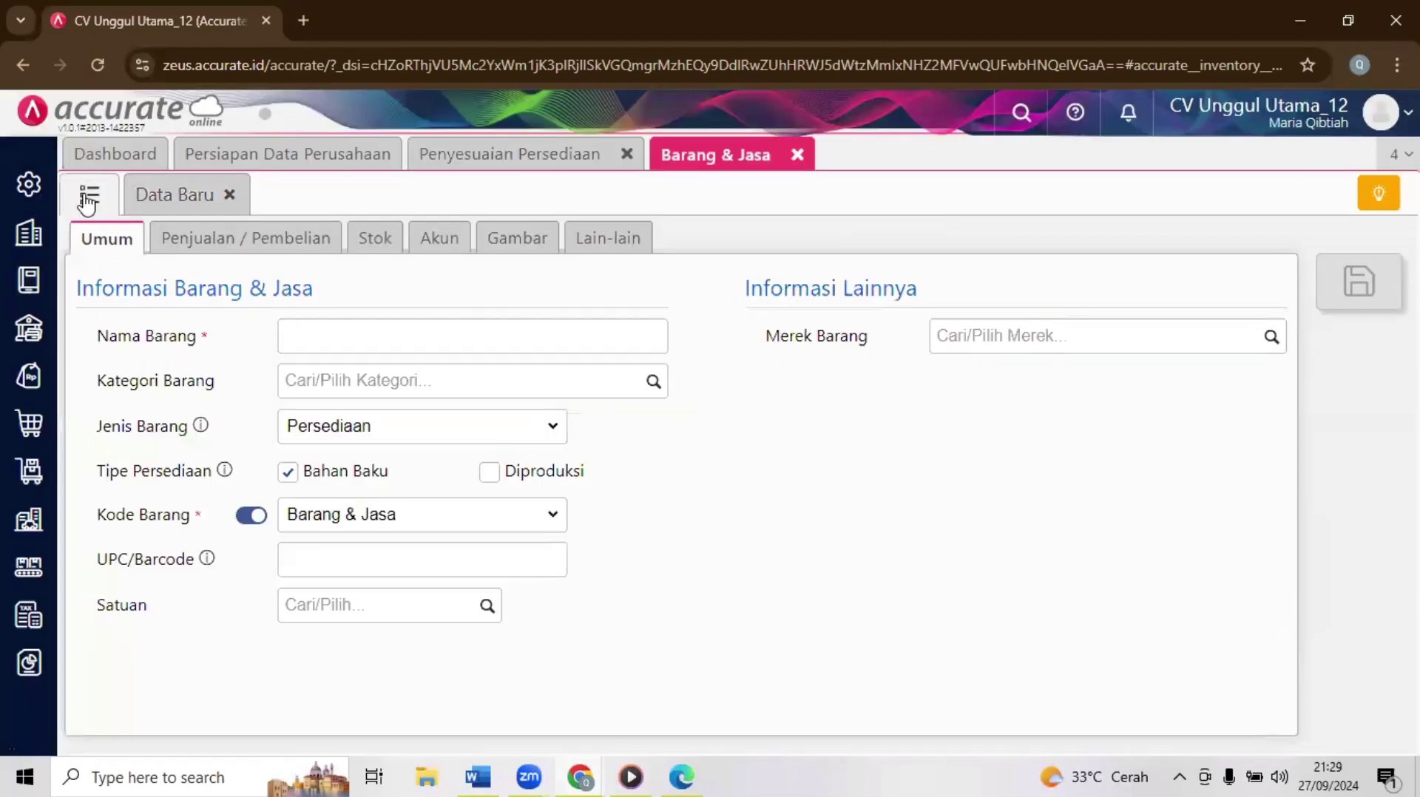
{"action": "left_click", "coordinate": [88, 198]}
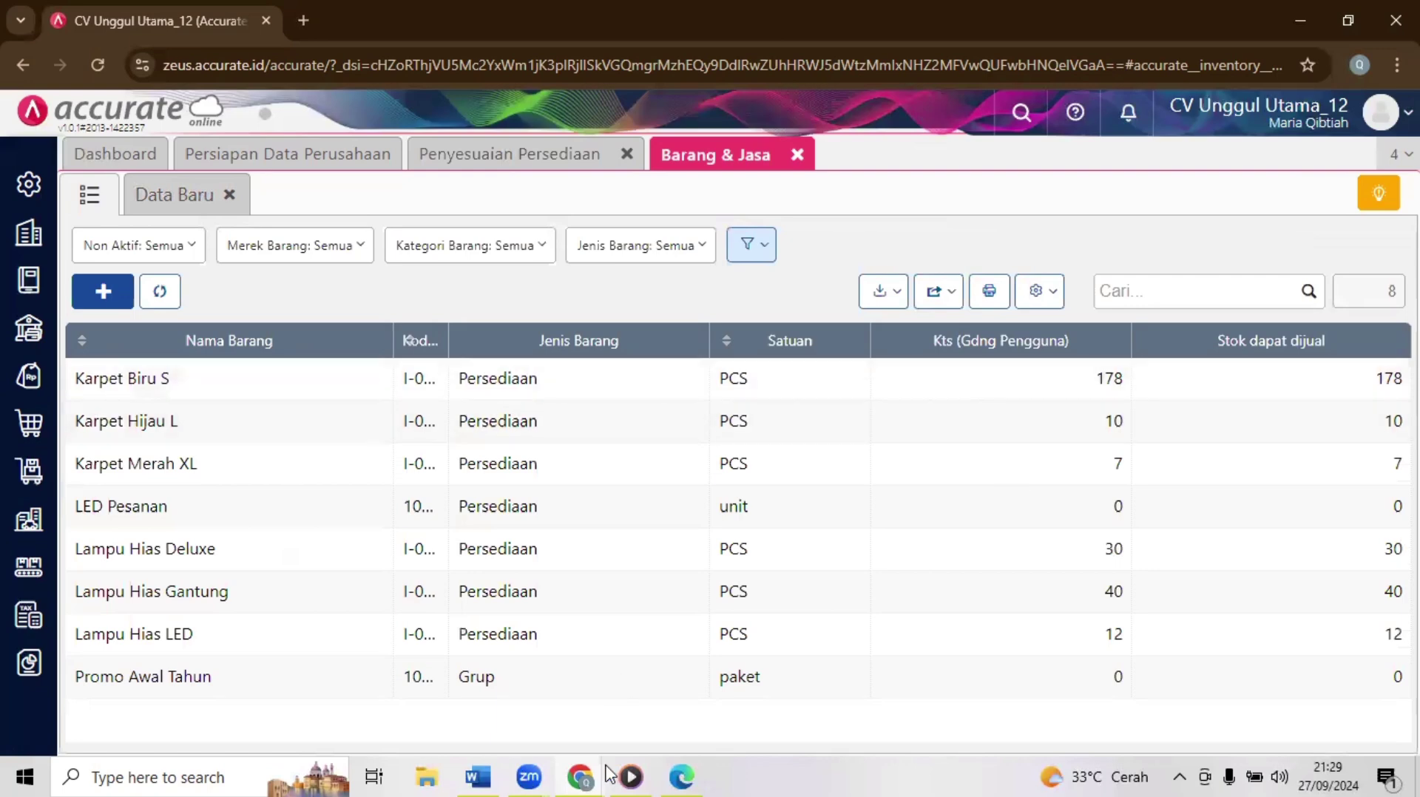
Step: Switch to the Tryout CAP - AOL quiz, answer question 15 with 178, and go to the next page
{"action": "mouse_move", "coordinate": [588, 775]}
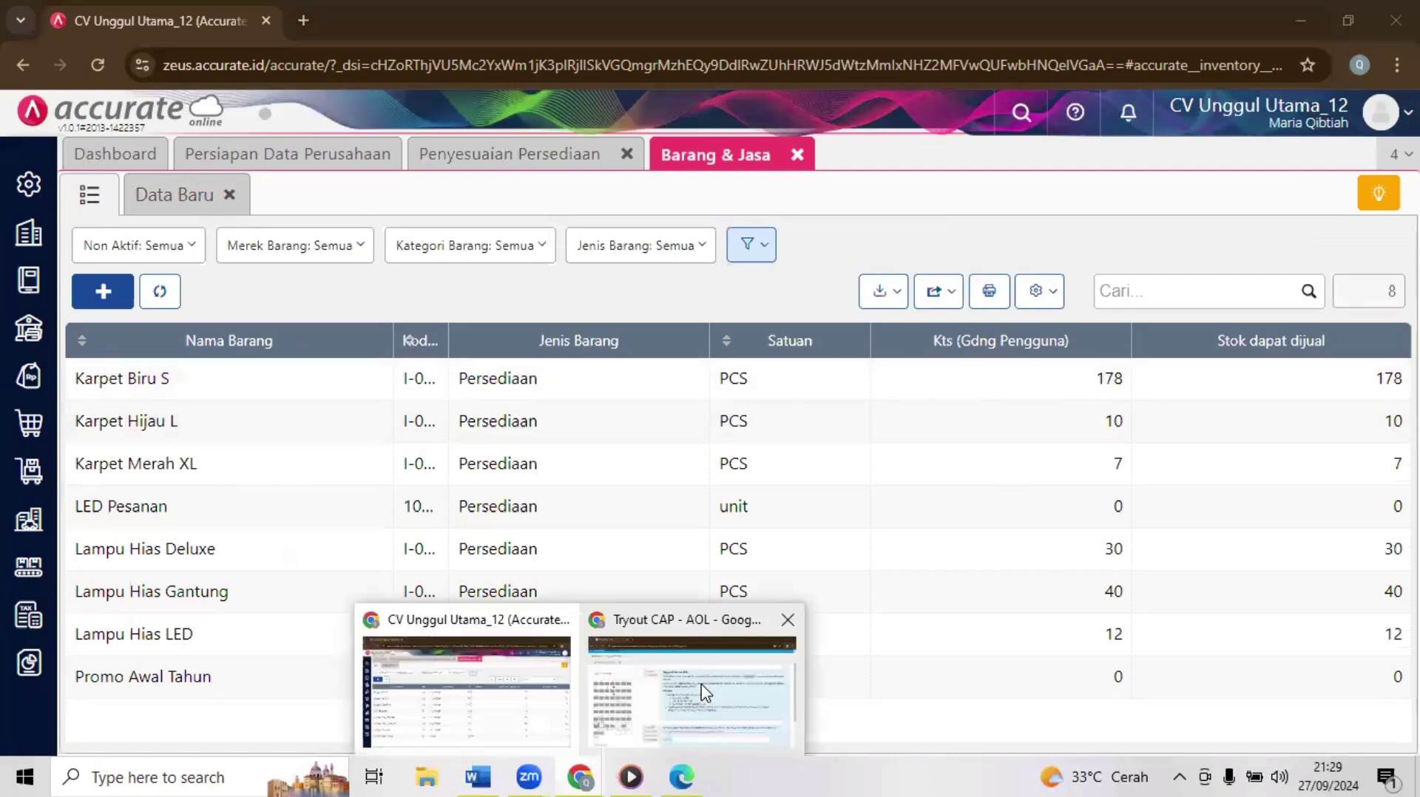
{"action": "left_click", "coordinate": [747, 699]}
{"action": "left_click", "coordinate": [747, 699]}
{"action": "type", "text": "1"}
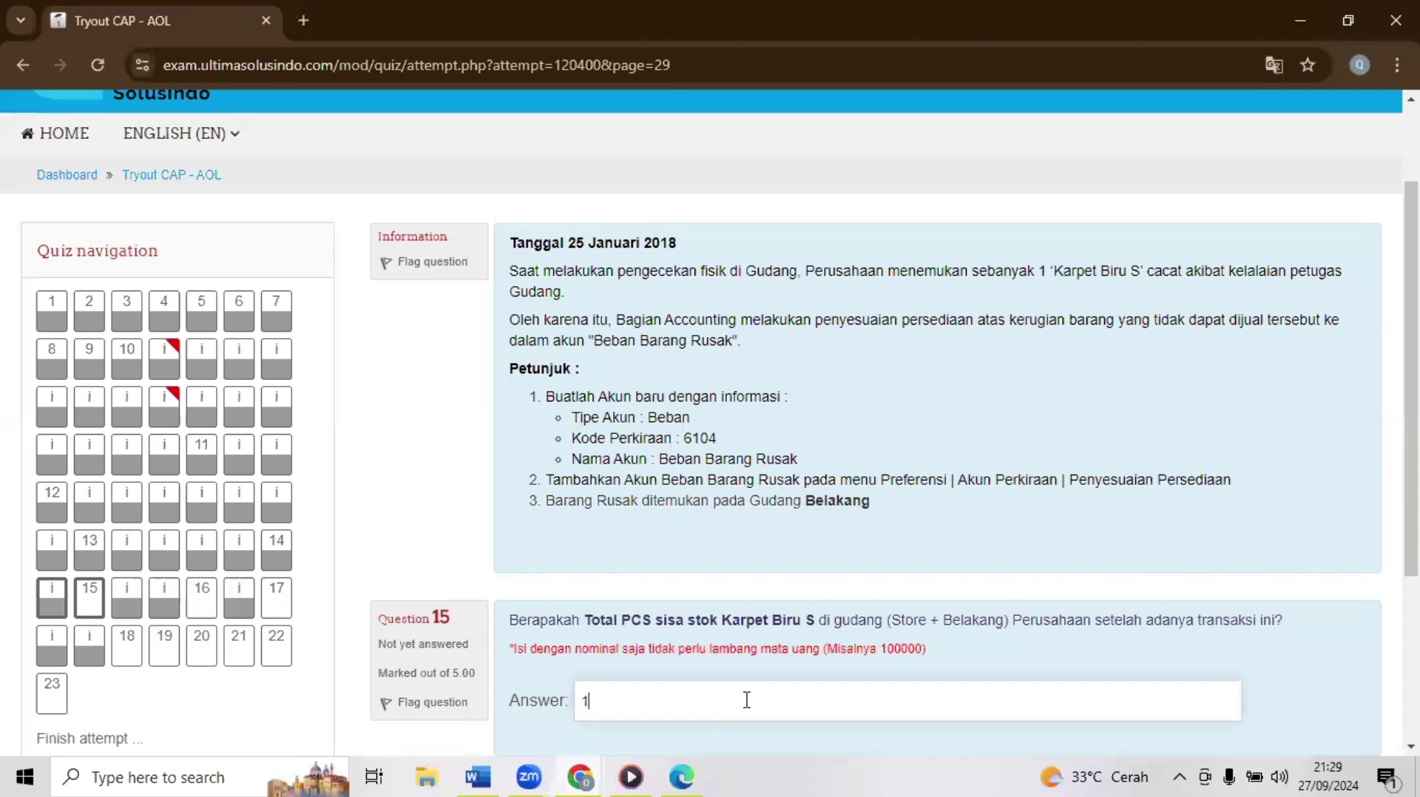
{"action": "type", "text": "78"}
{"action": "scroll", "coordinate": [1347, 569], "scroll_direction": "down", "scroll_amount": 4}
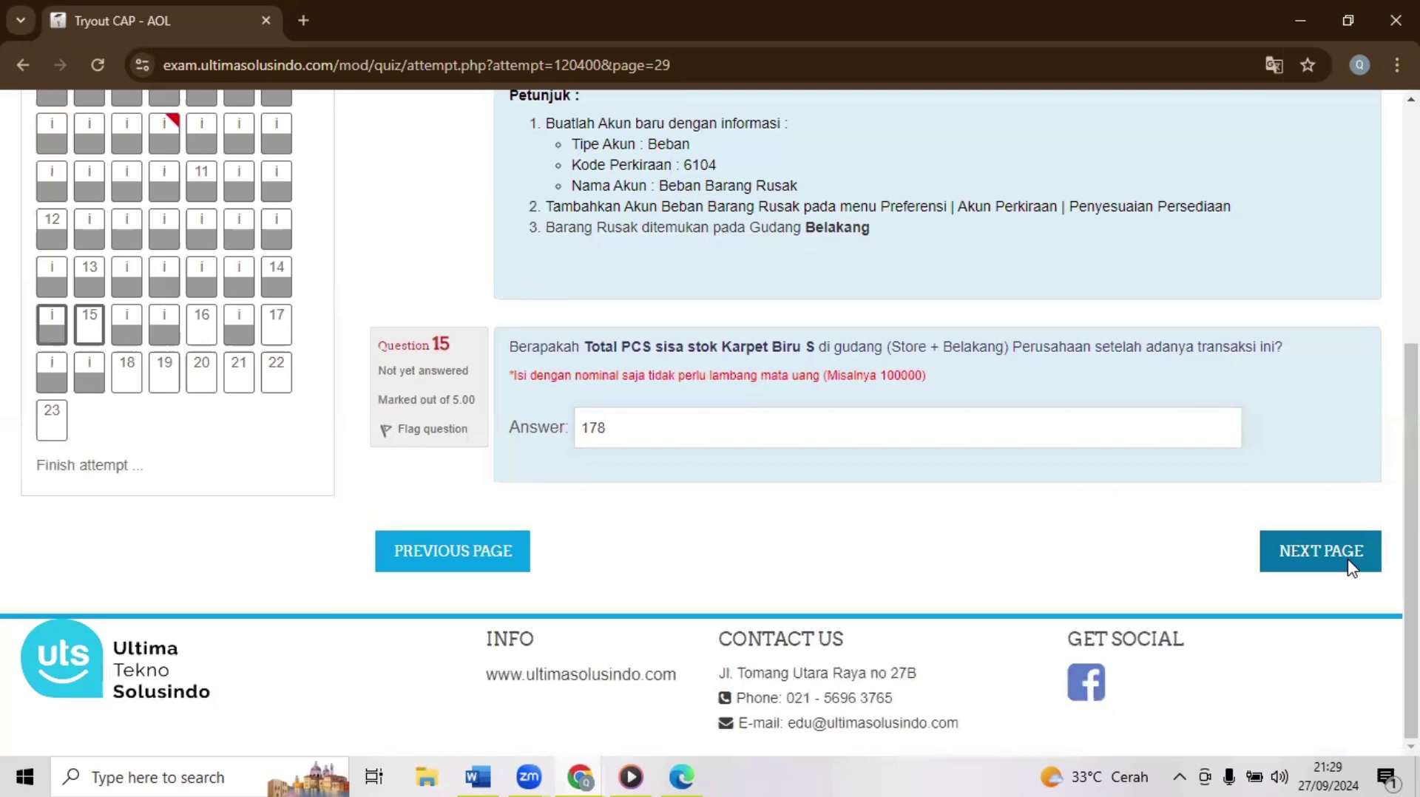
{"action": "left_click", "coordinate": [1349, 564]}
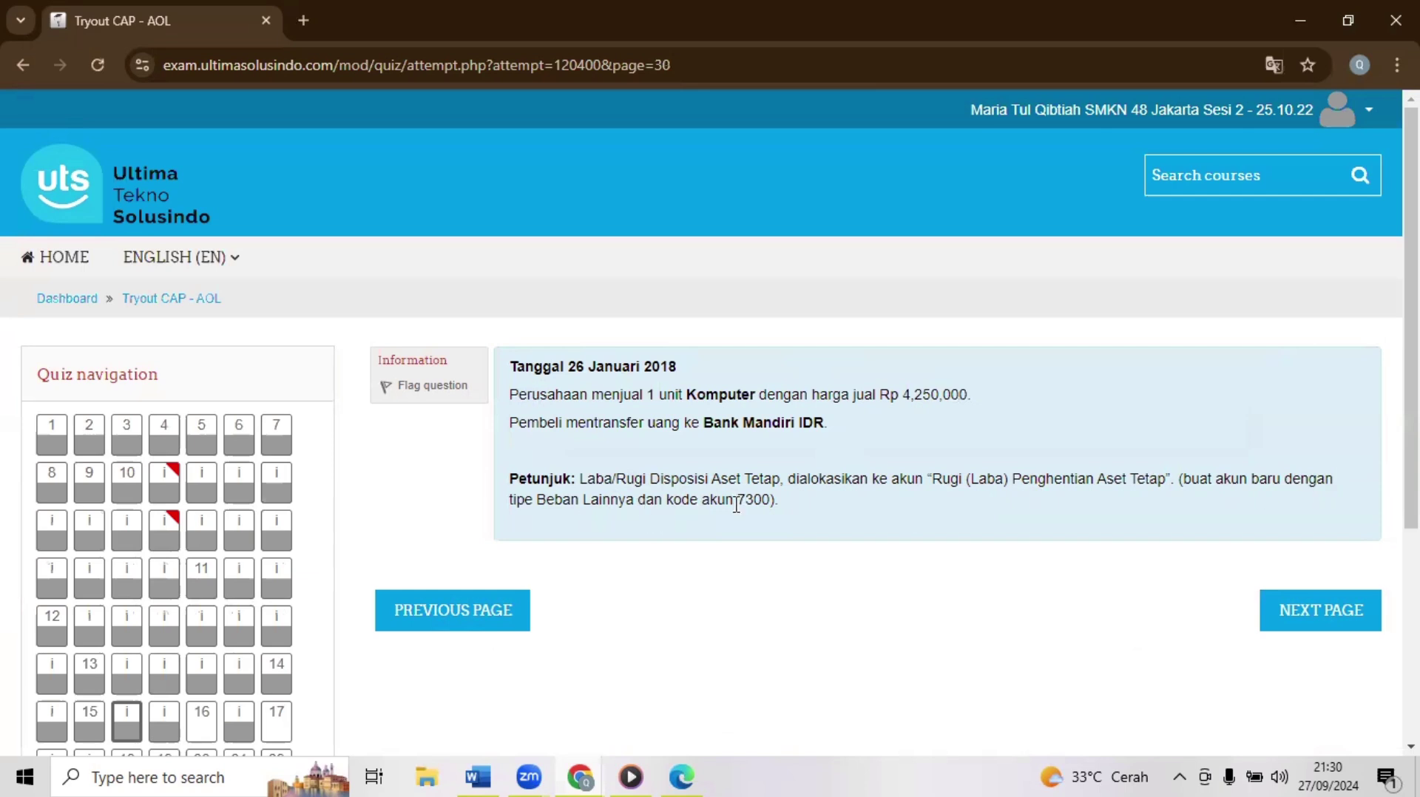
Step: Check the new account's code in the quiz, then start a Beban Lainnya account with Kode Perkiraan 7300 in Accurate Online
{"action": "left_click_drag", "start_coordinate": [737, 500], "coordinate": [772, 499]}
{"action": "left_click", "coordinate": [583, 776]}
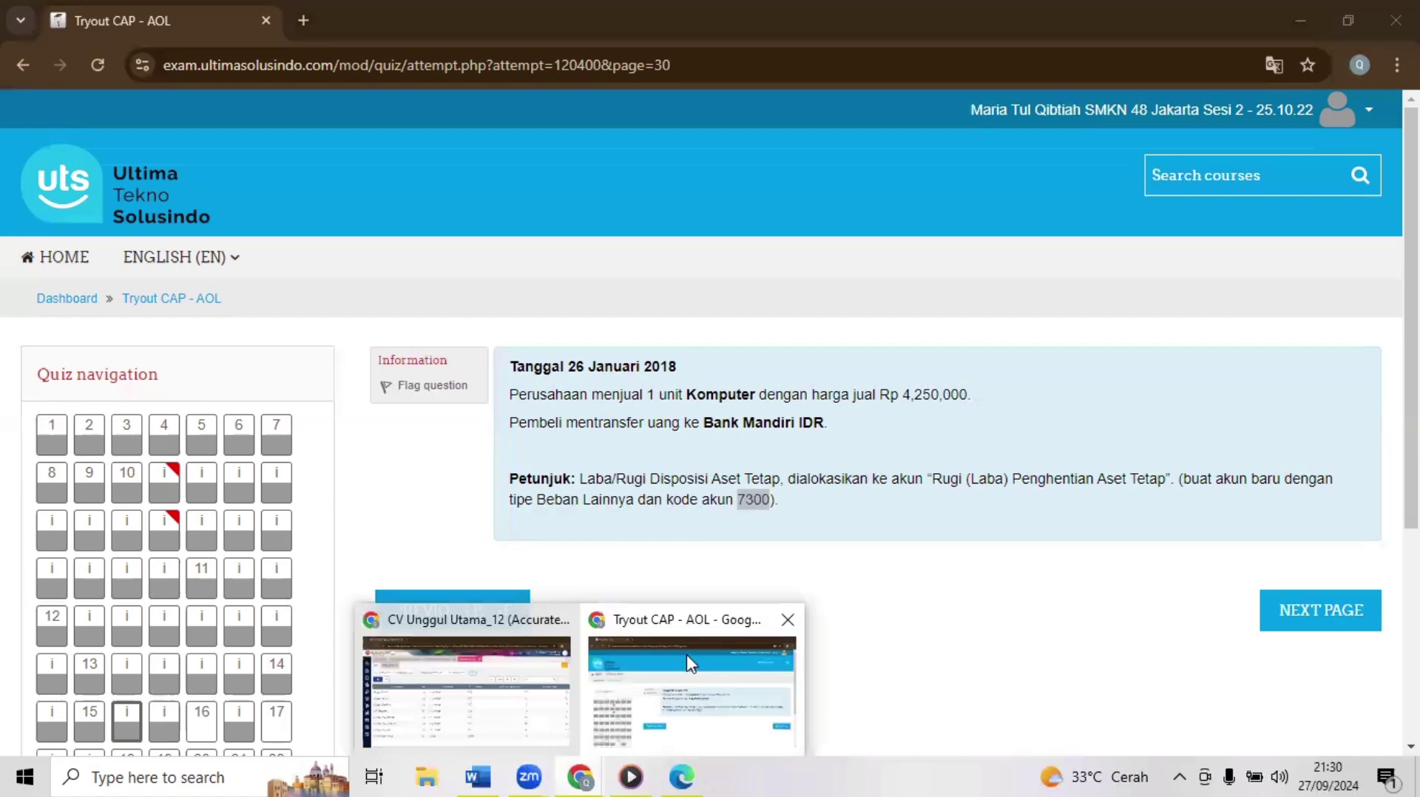
{"action": "left_click", "coordinate": [527, 679]}
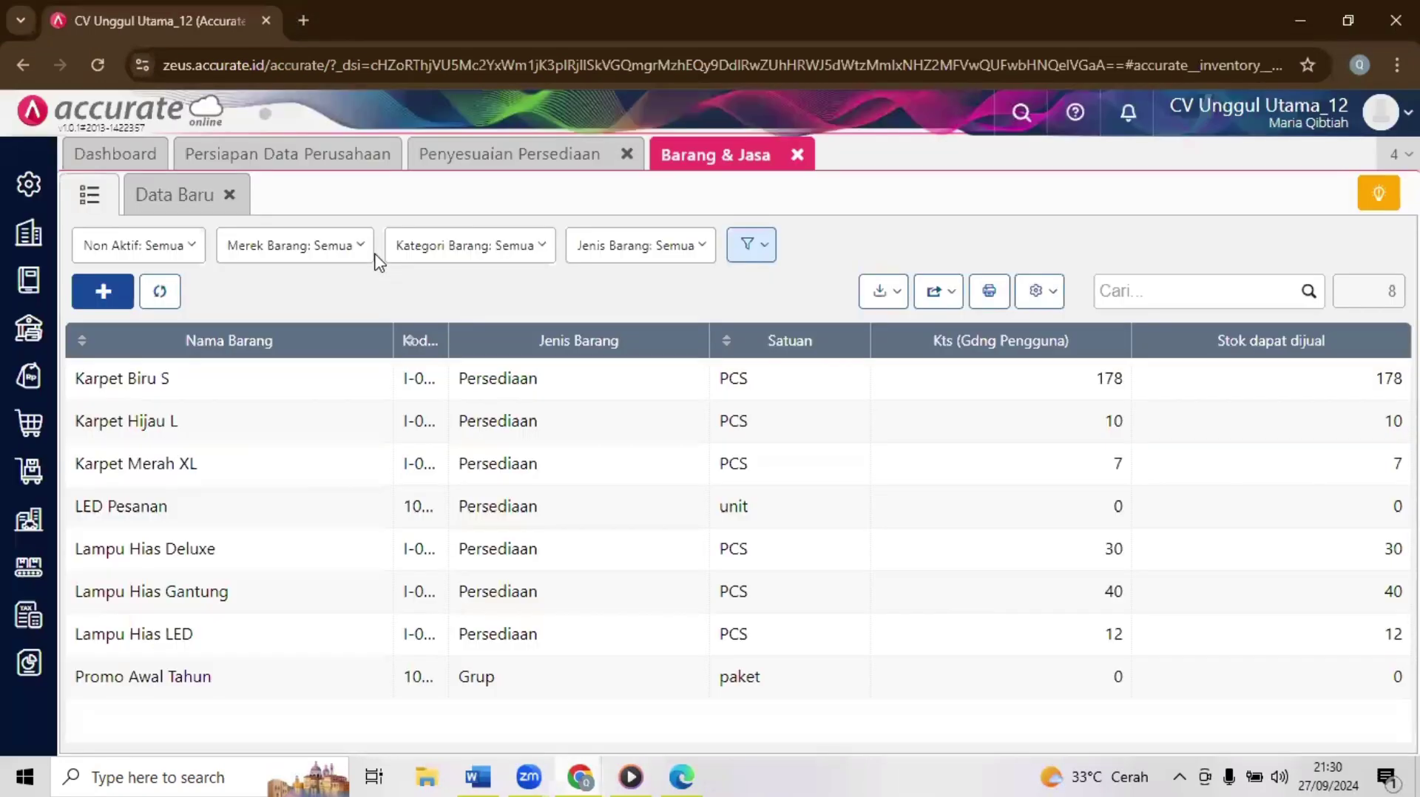
{"action": "left_click", "coordinate": [29, 281]}
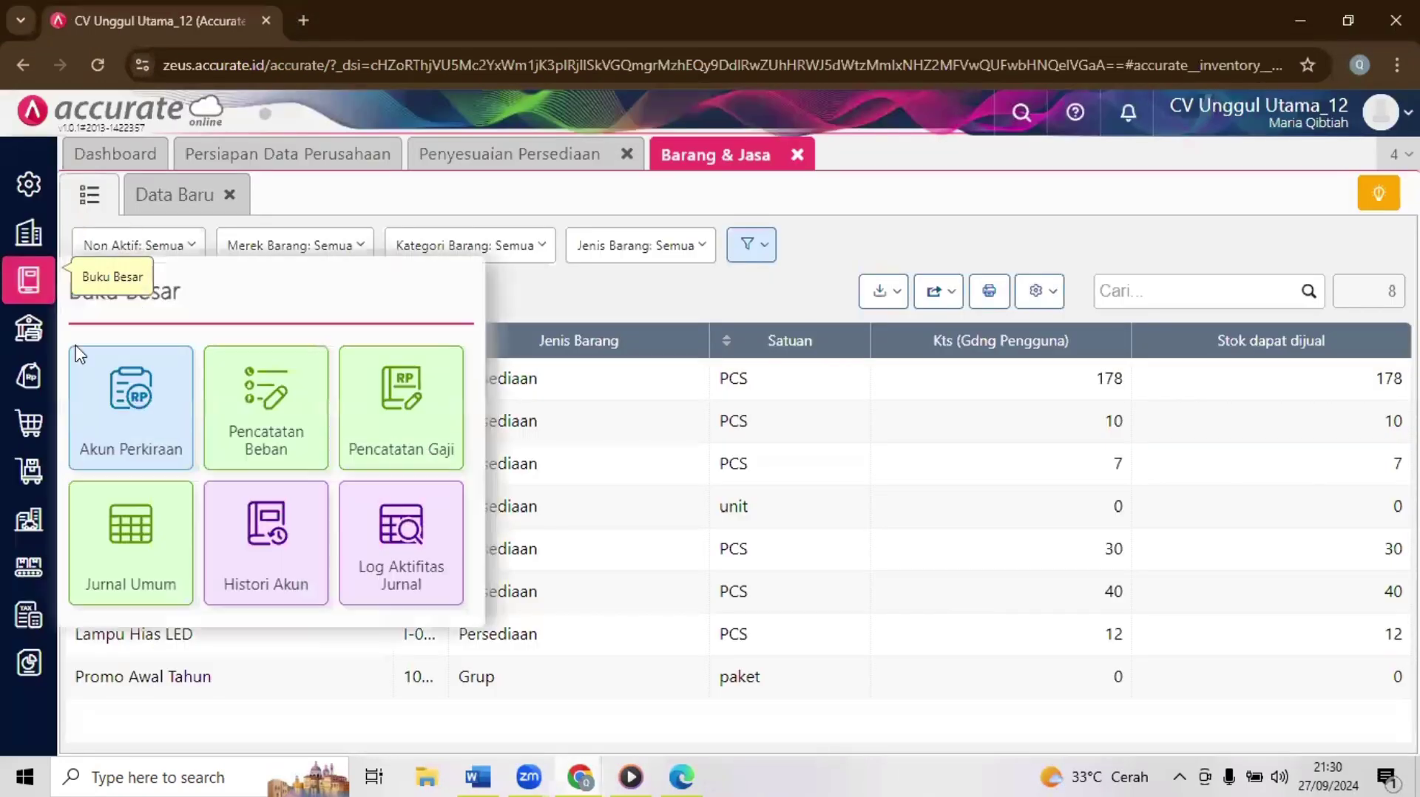
{"action": "left_click", "coordinate": [128, 432]}
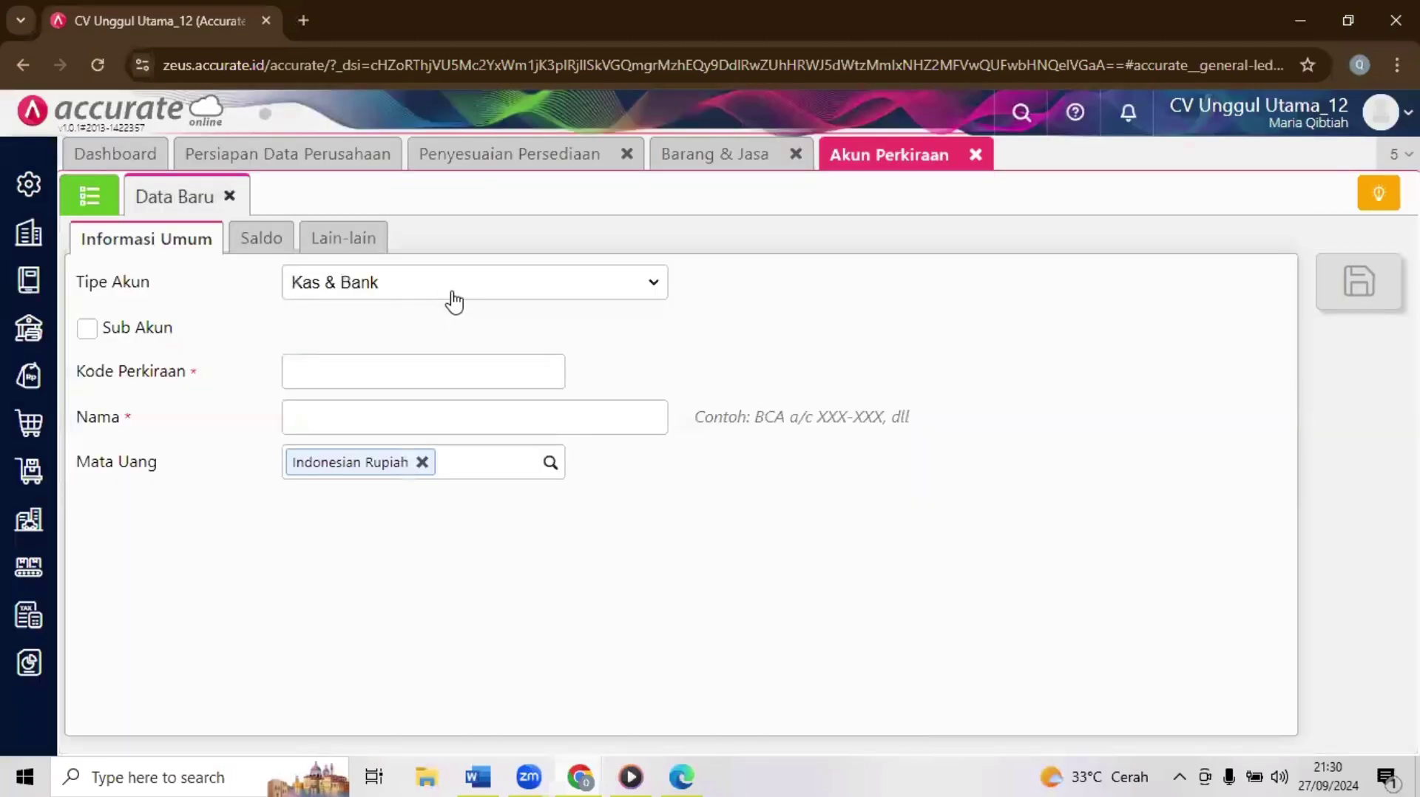
{"action": "left_click", "coordinate": [452, 292]}
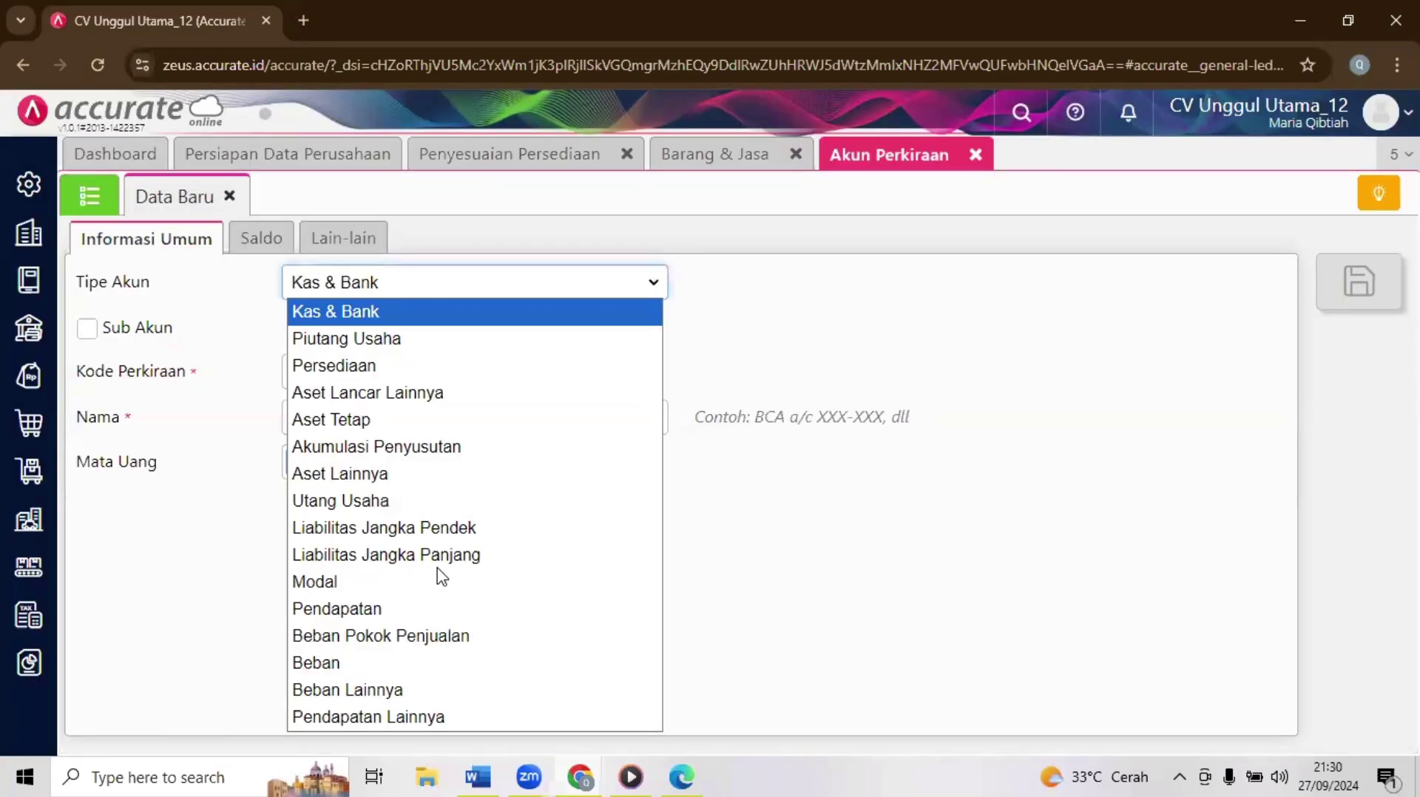
{"action": "left_click", "coordinate": [395, 690]}
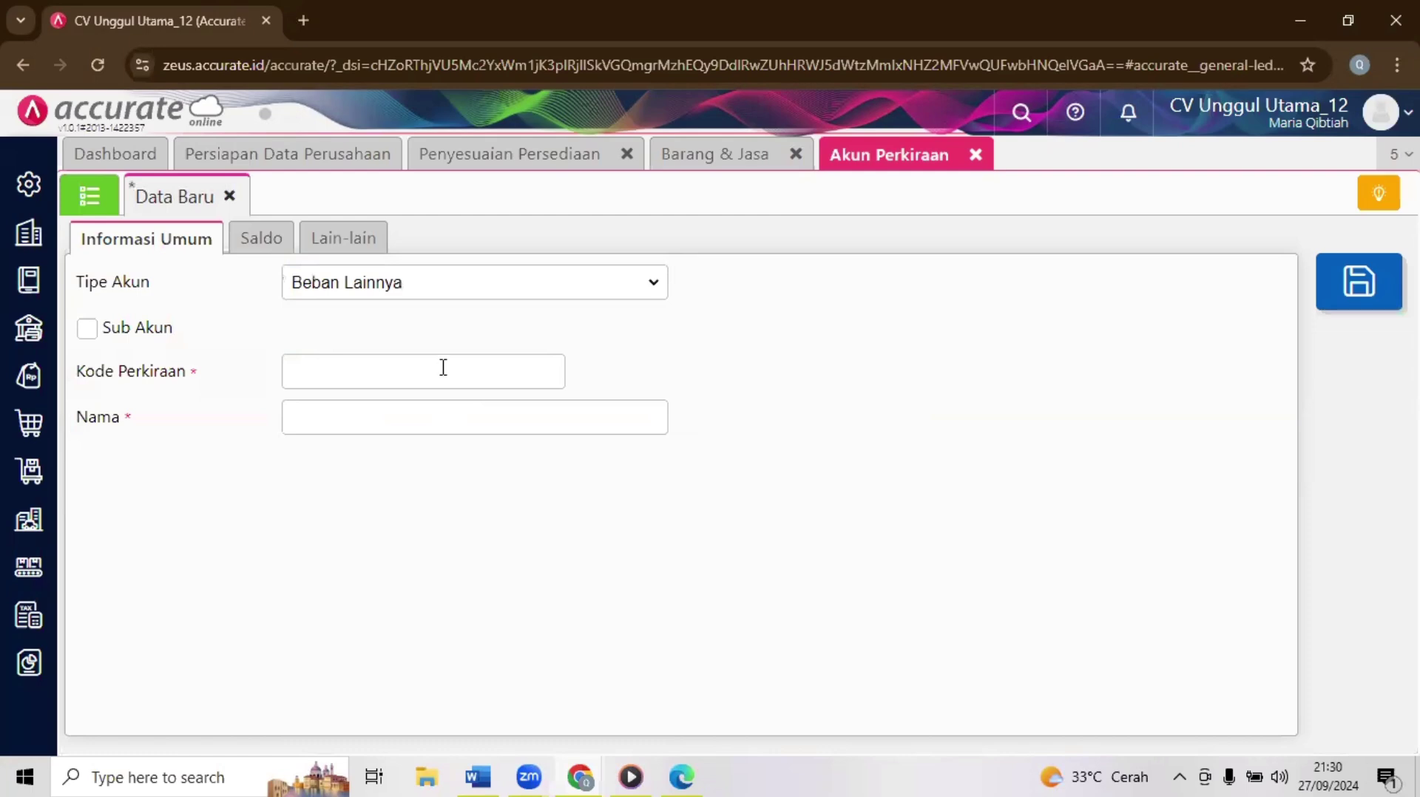
{"action": "left_click", "coordinate": [443, 368]}
{"action": "type", "text": "7300"}
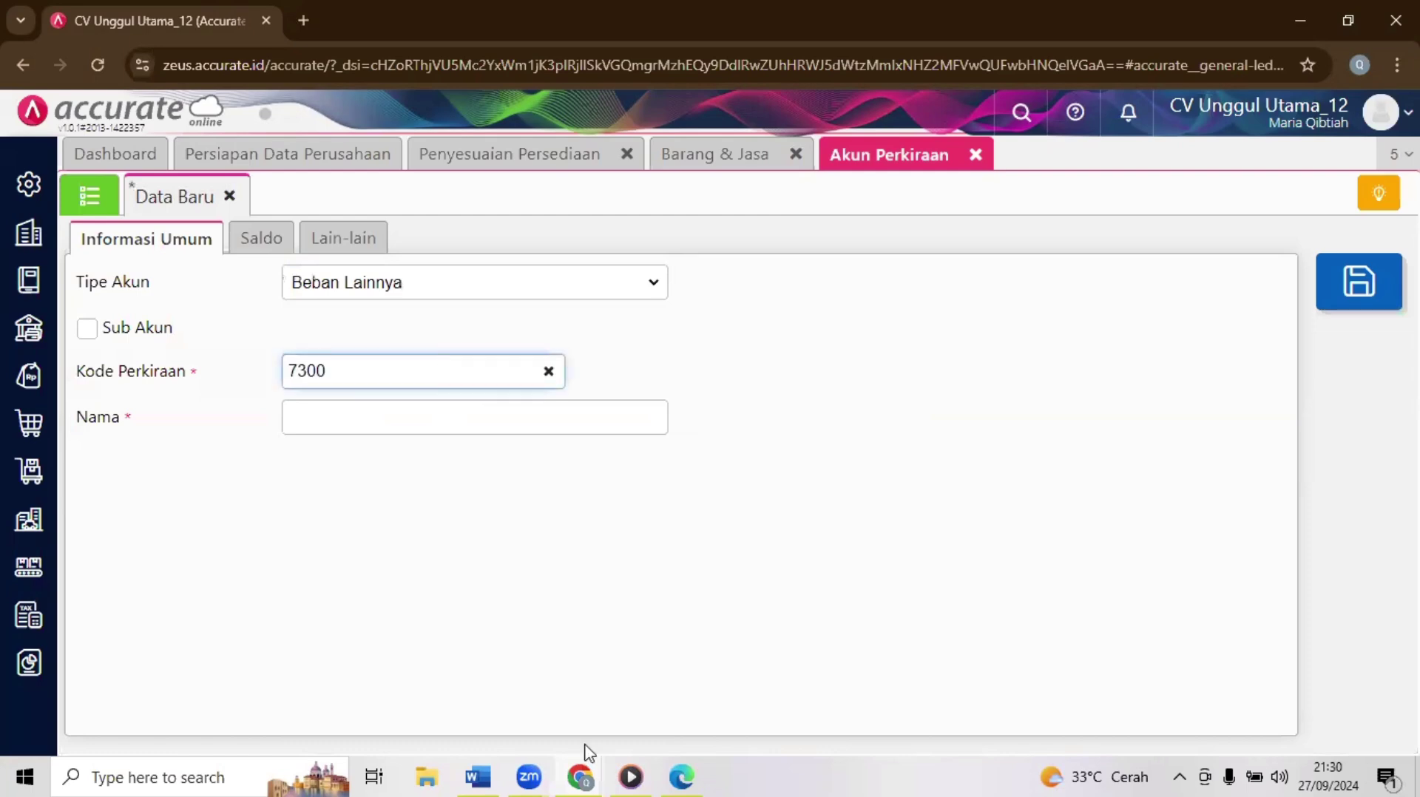
Step: Copy the name Rugi (Laba) Penghentian Aset Tetap from the quiz into the new account in Accurate Online and save the account
{"action": "mouse_move", "coordinate": [580, 776]}
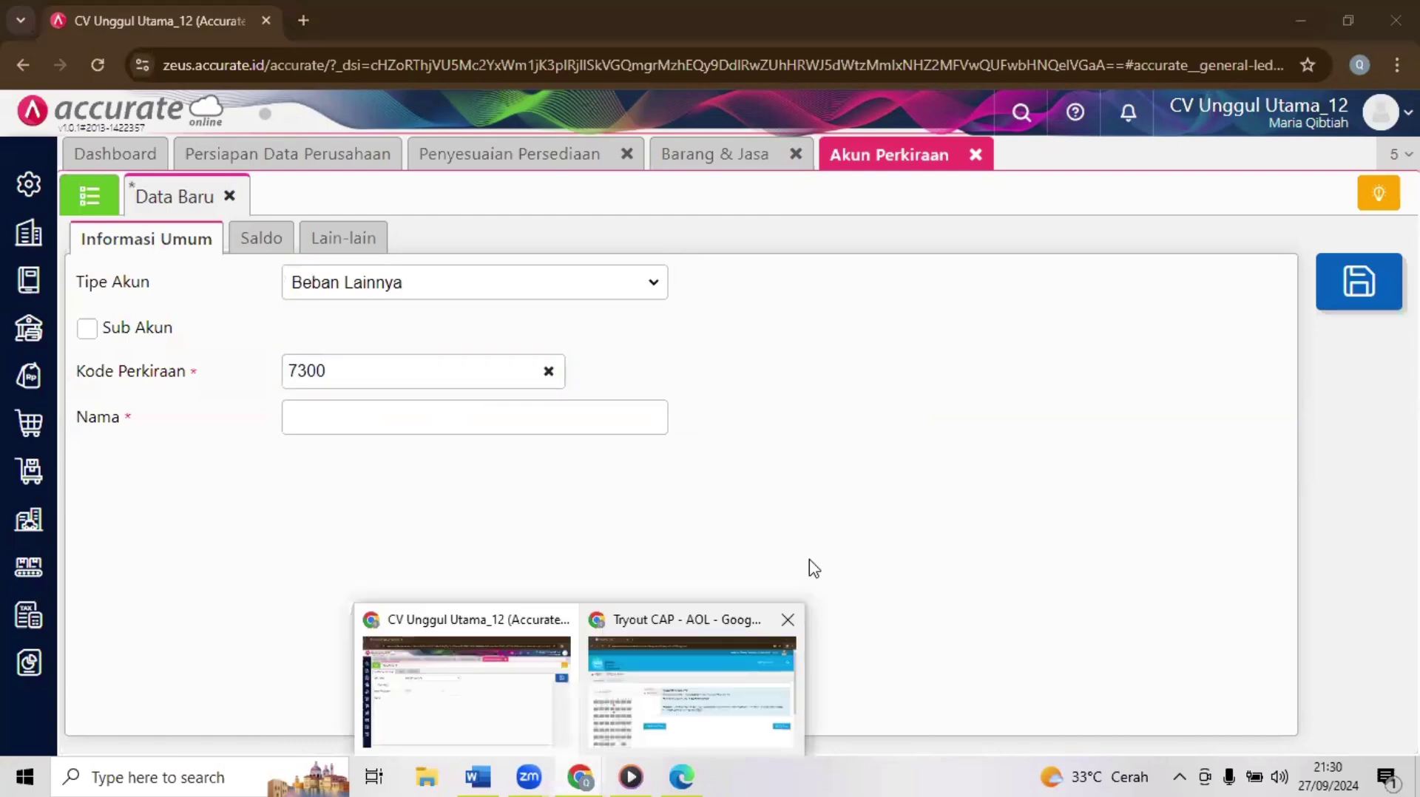
{"action": "left_click", "coordinate": [696, 676]}
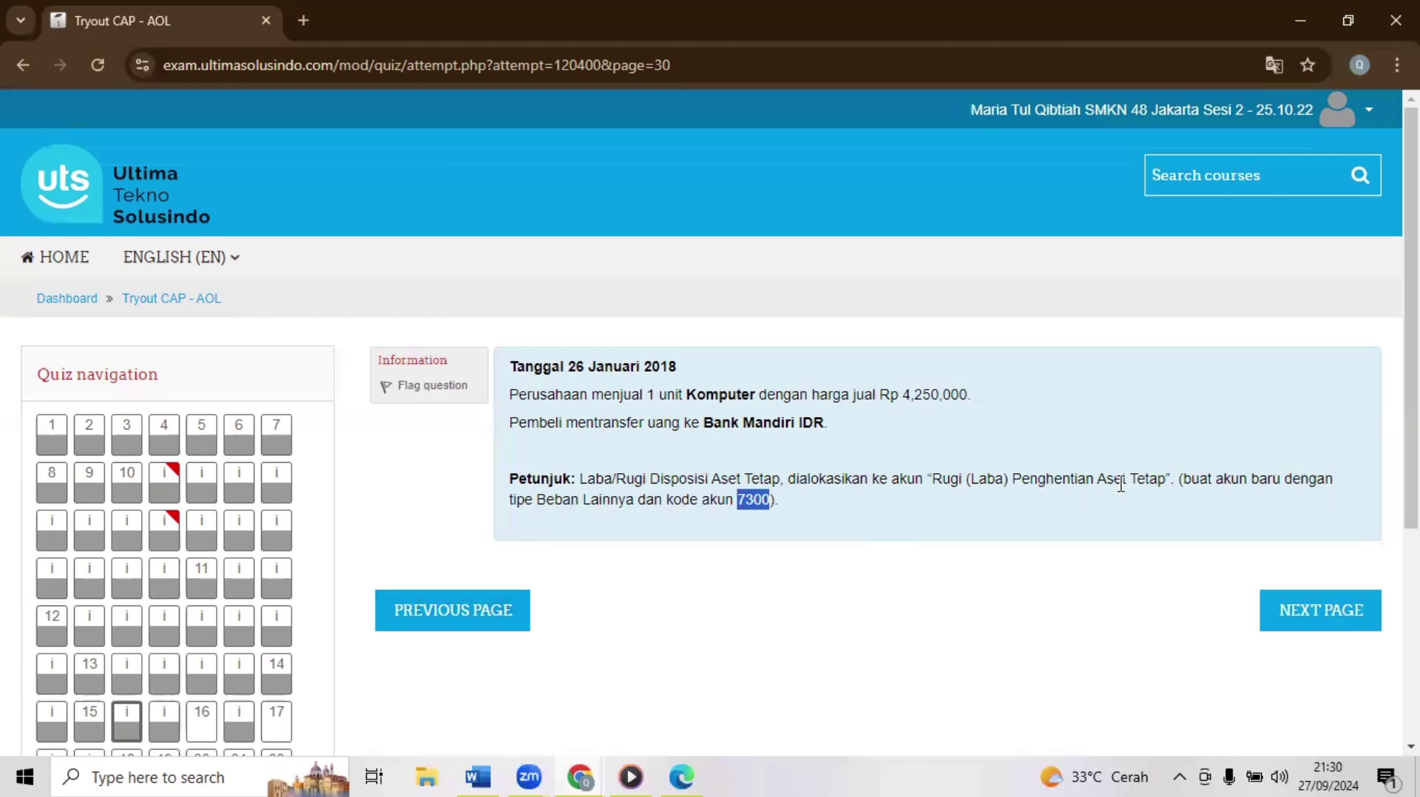
{"action": "left_click_drag", "start_coordinate": [932, 479], "coordinate": [1168, 486]}
{"action": "key", "text": "ctrl+c"}
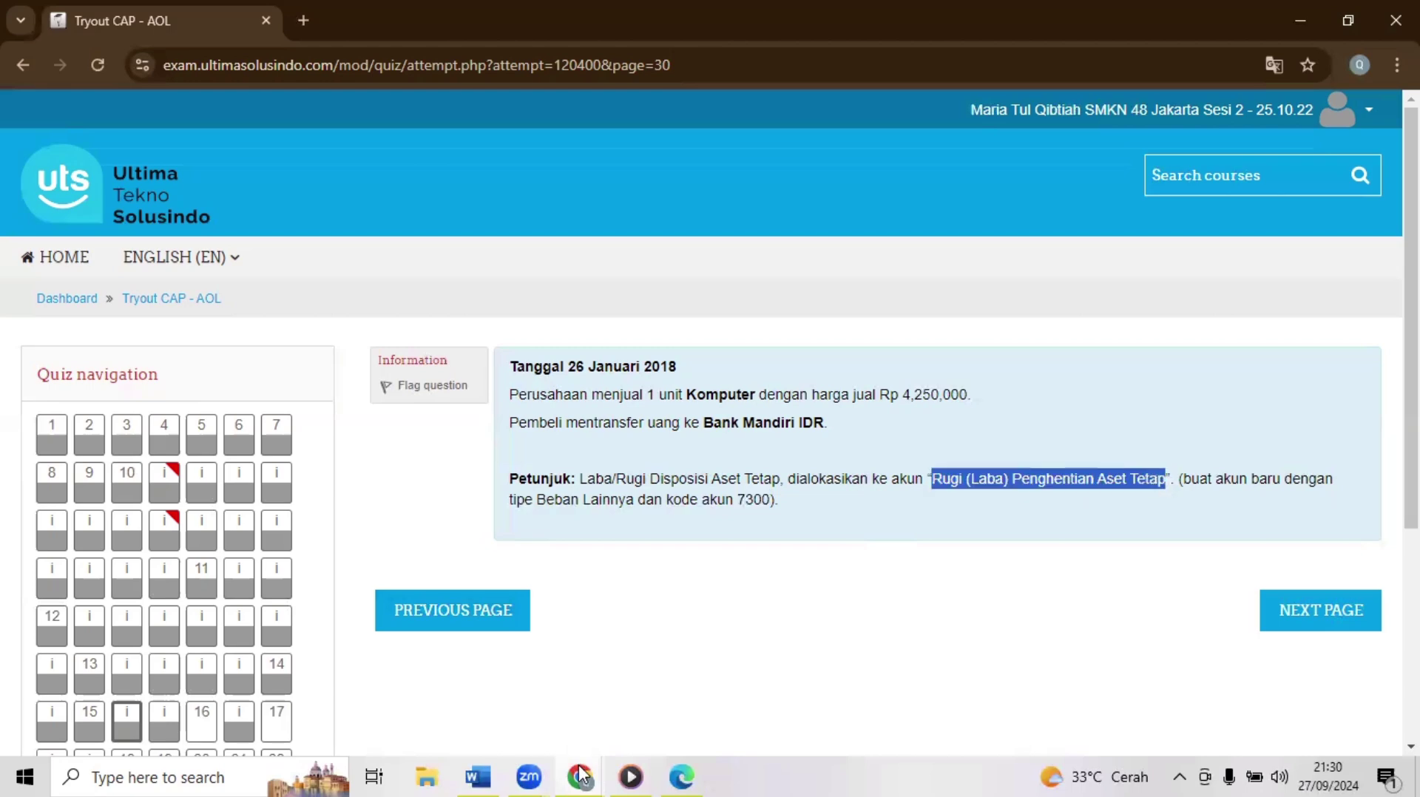
{"action": "mouse_move", "coordinate": [582, 775]}
{"action": "left_click", "coordinate": [476, 688]}
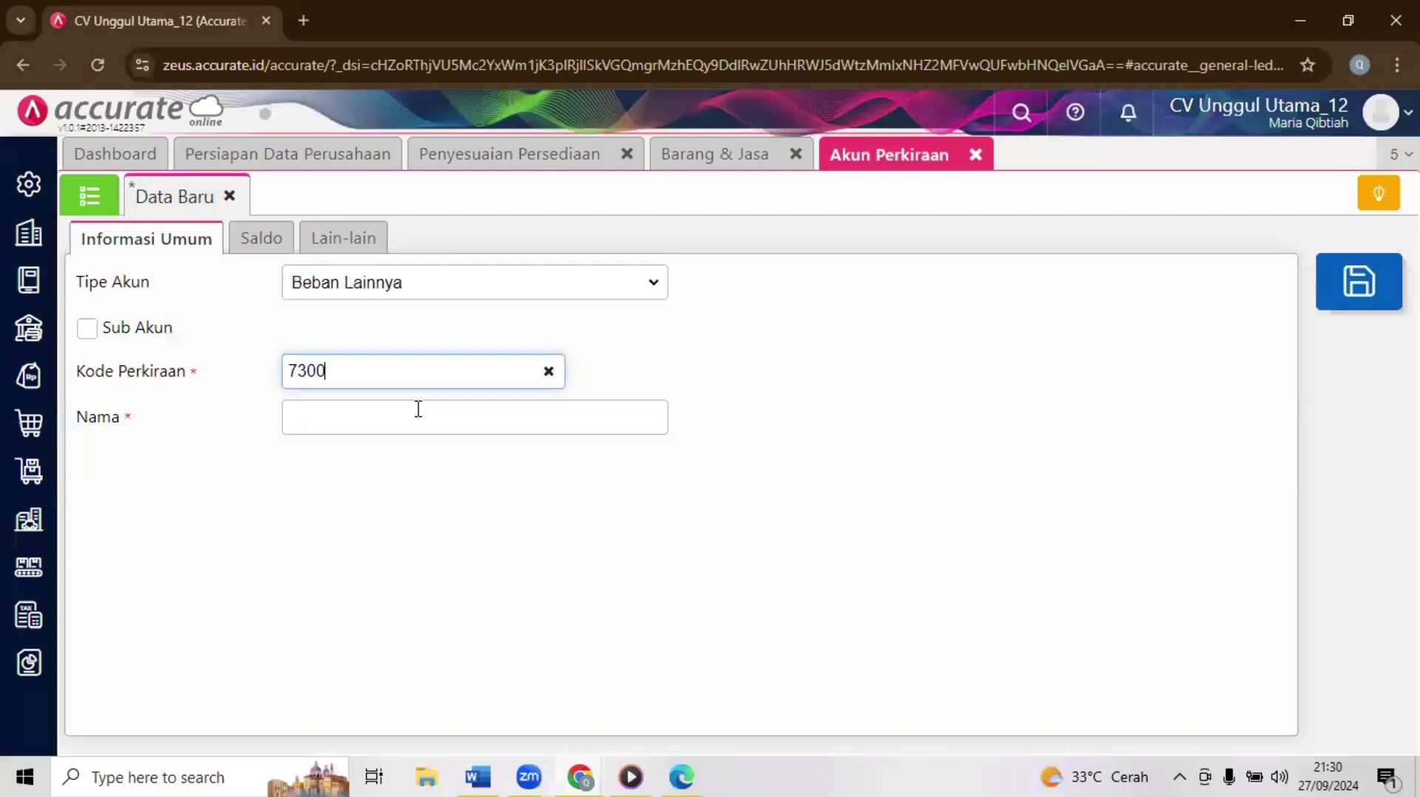
{"action": "left_click", "coordinate": [418, 409]}
{"action": "key", "text": "ctrl+v"}
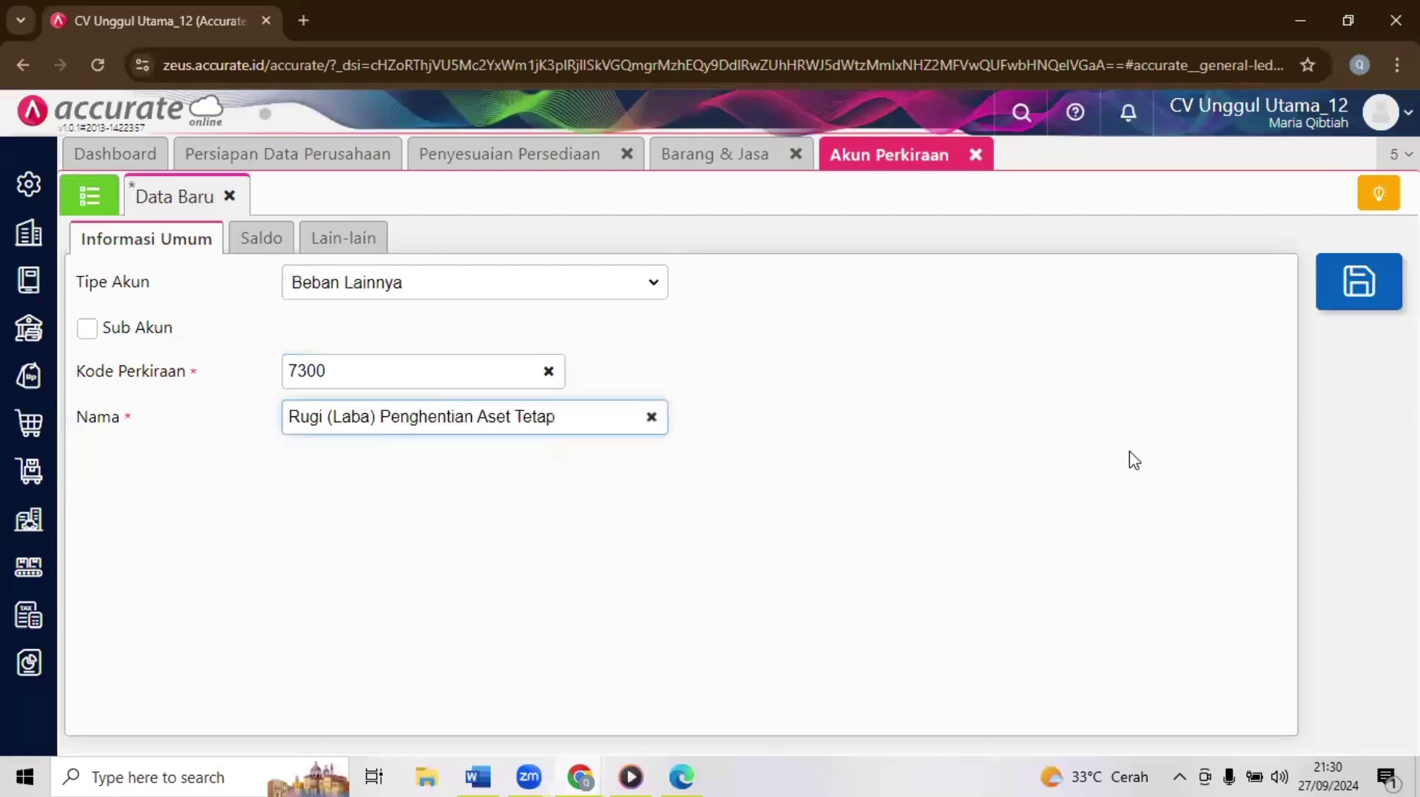
{"action": "left_click", "coordinate": [1343, 299]}
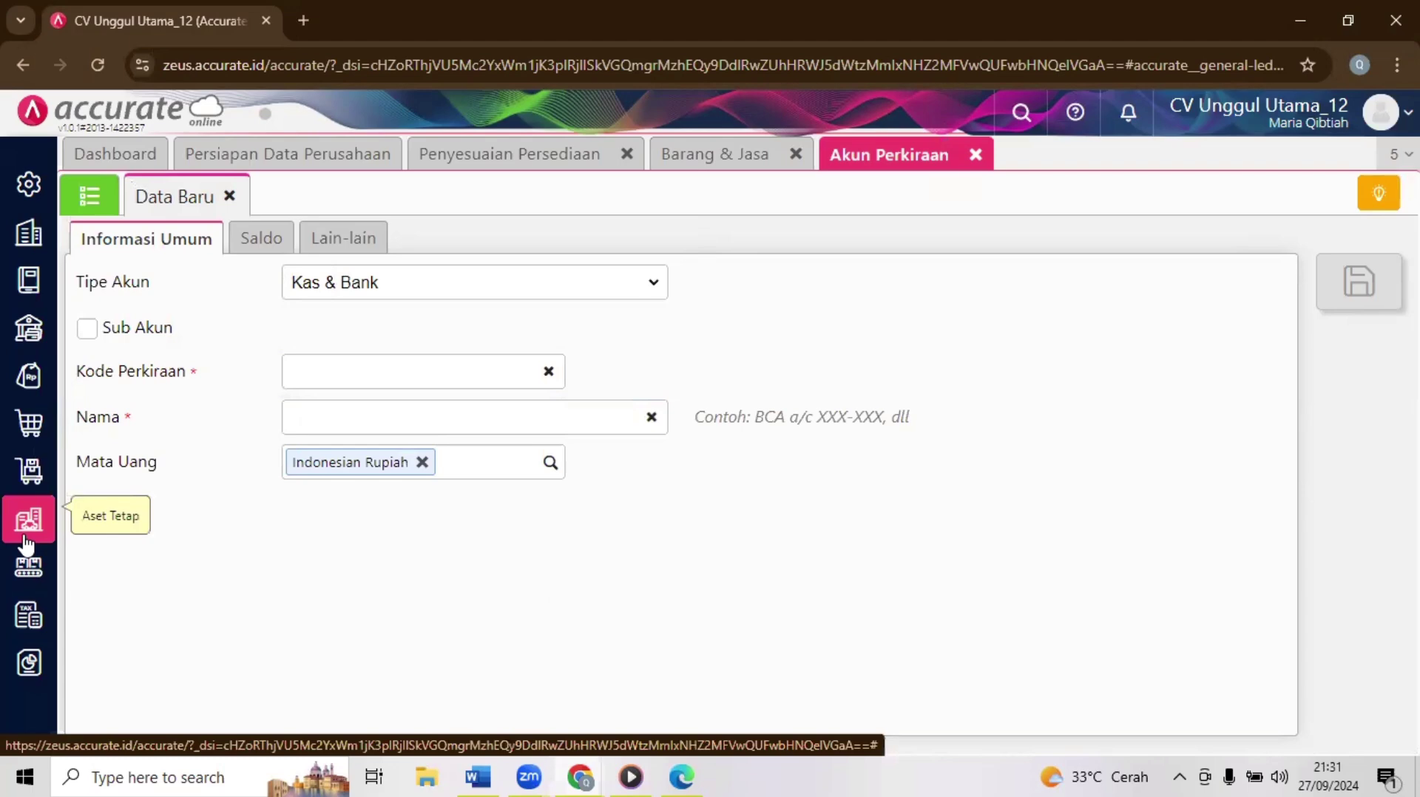
Step: Start a Disposisi Aset Tetap record for the Komputer asset
{"action": "left_click", "coordinate": [26, 545]}
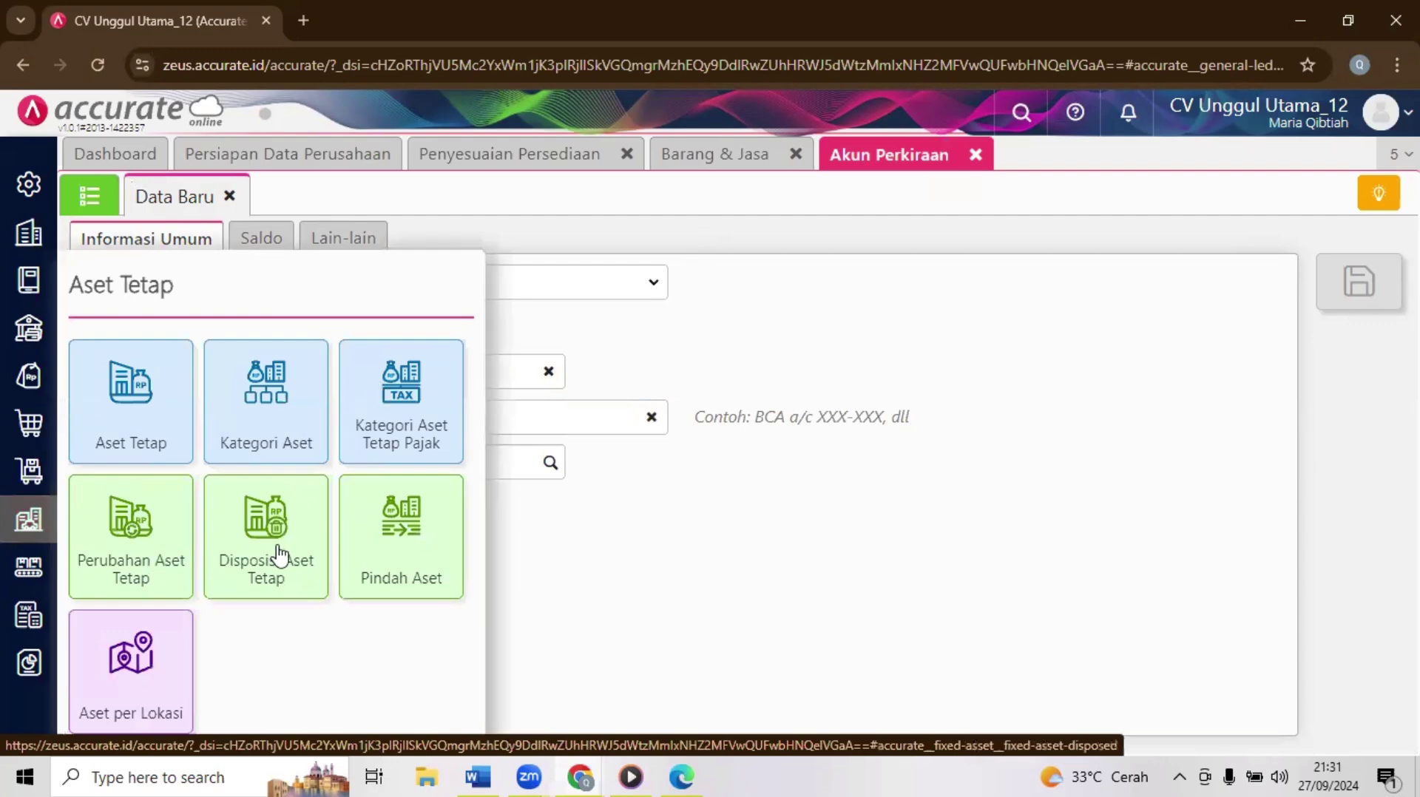
{"action": "left_click", "coordinate": [298, 569]}
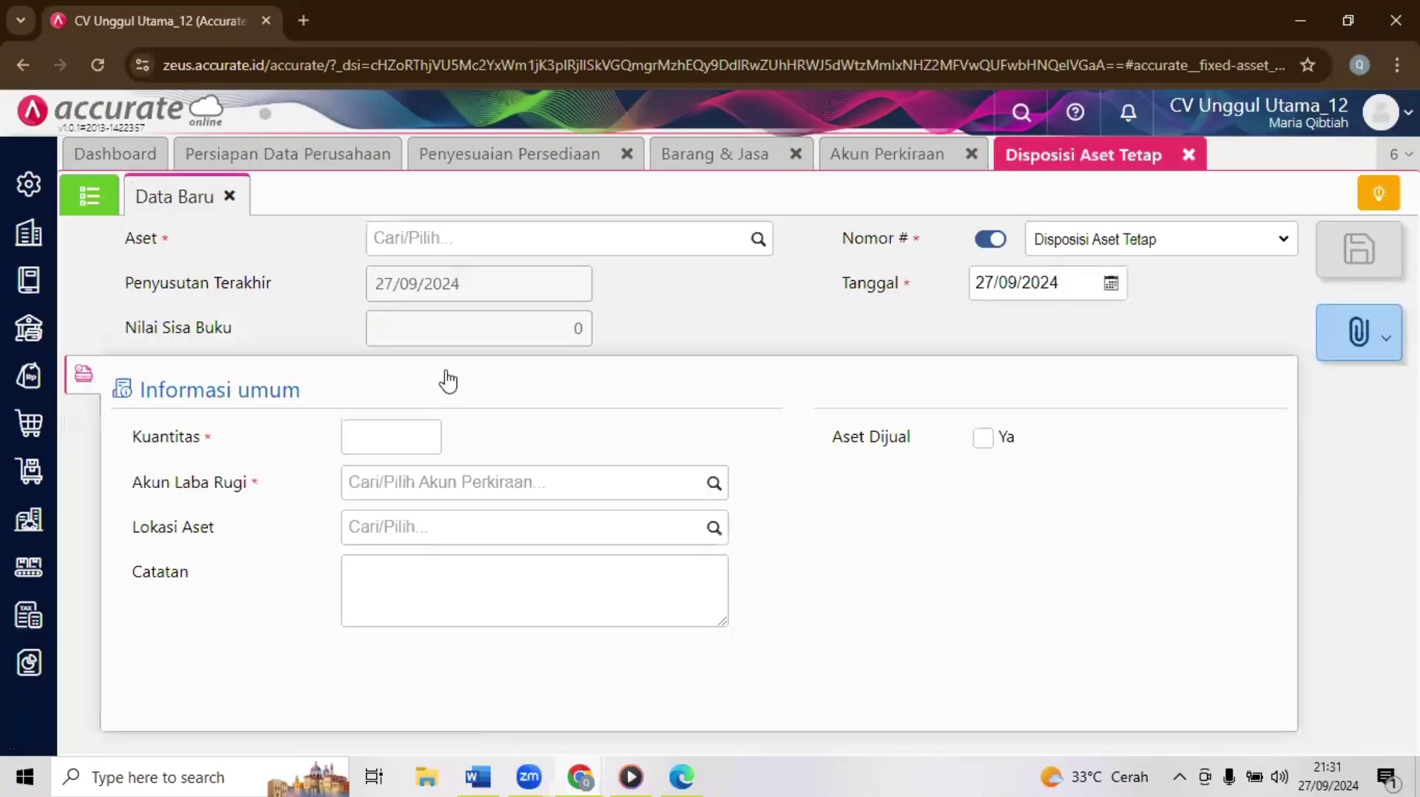
{"action": "left_click", "coordinate": [756, 240]}
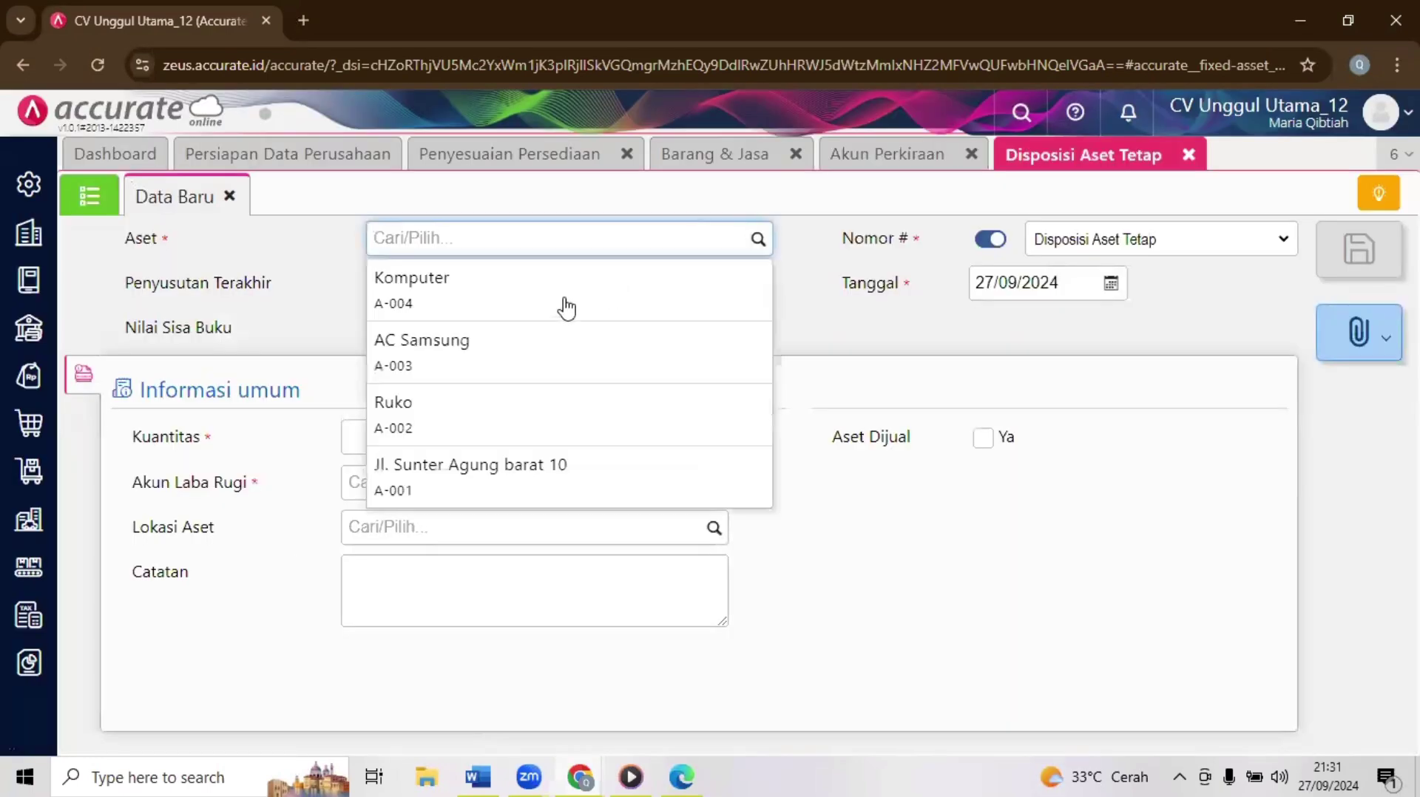
{"action": "left_click", "coordinate": [566, 308]}
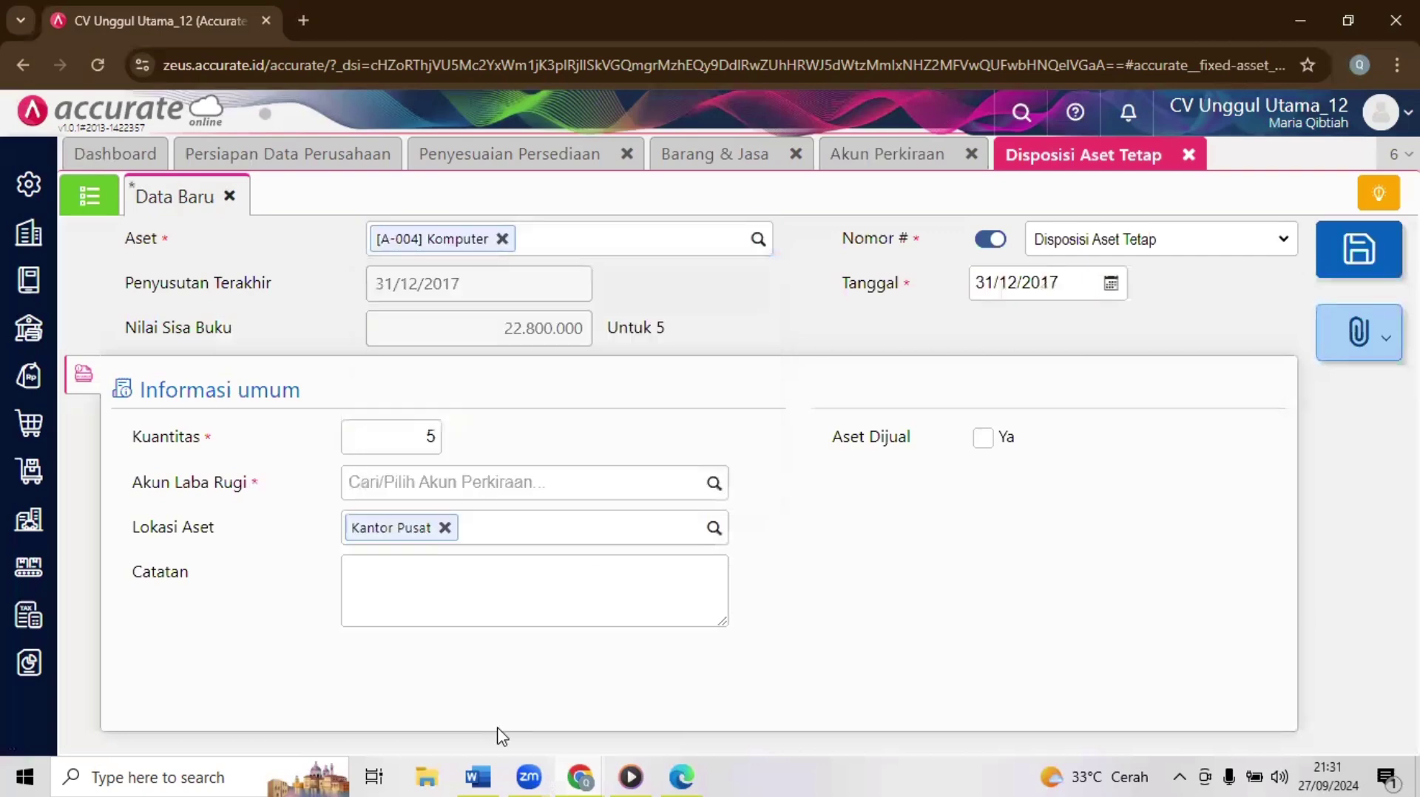
Step: Check the number of computers sold in the quiz, then set the disposal's Kuantitas to 1 in Accurate Online
{"action": "mouse_move", "coordinate": [567, 775]}
{"action": "left_click", "coordinate": [645, 696]}
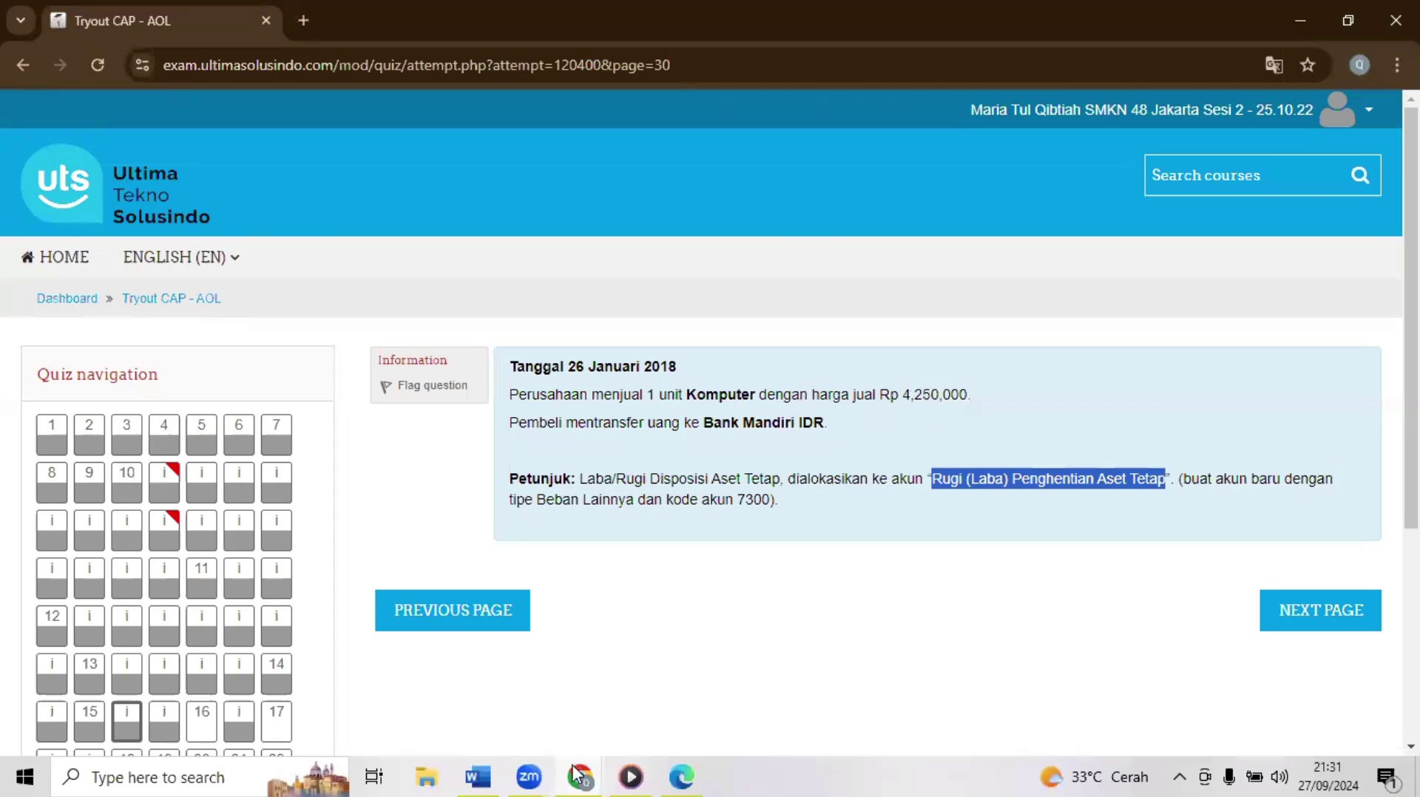
{"action": "mouse_move", "coordinate": [578, 775]}
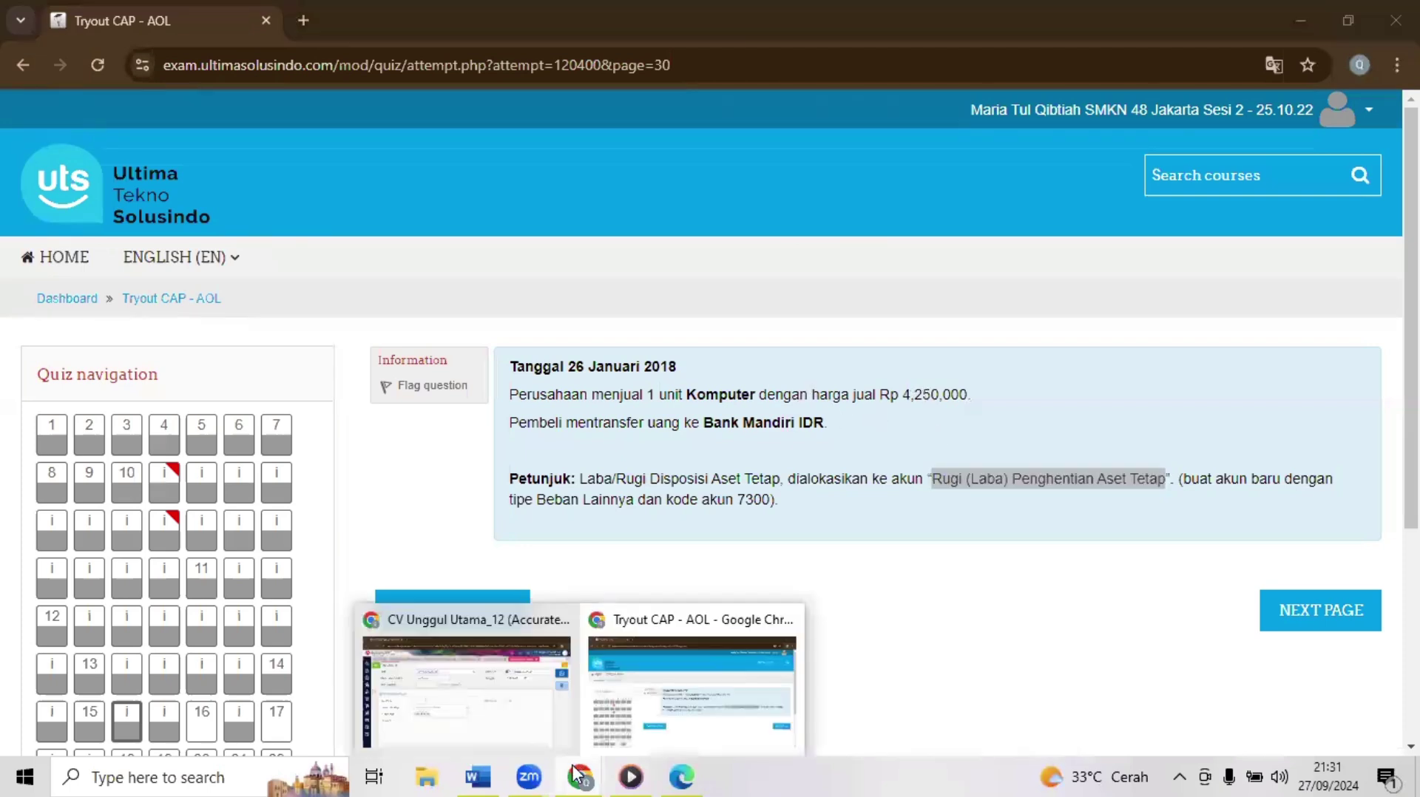
{"action": "left_click", "coordinate": [479, 710]}
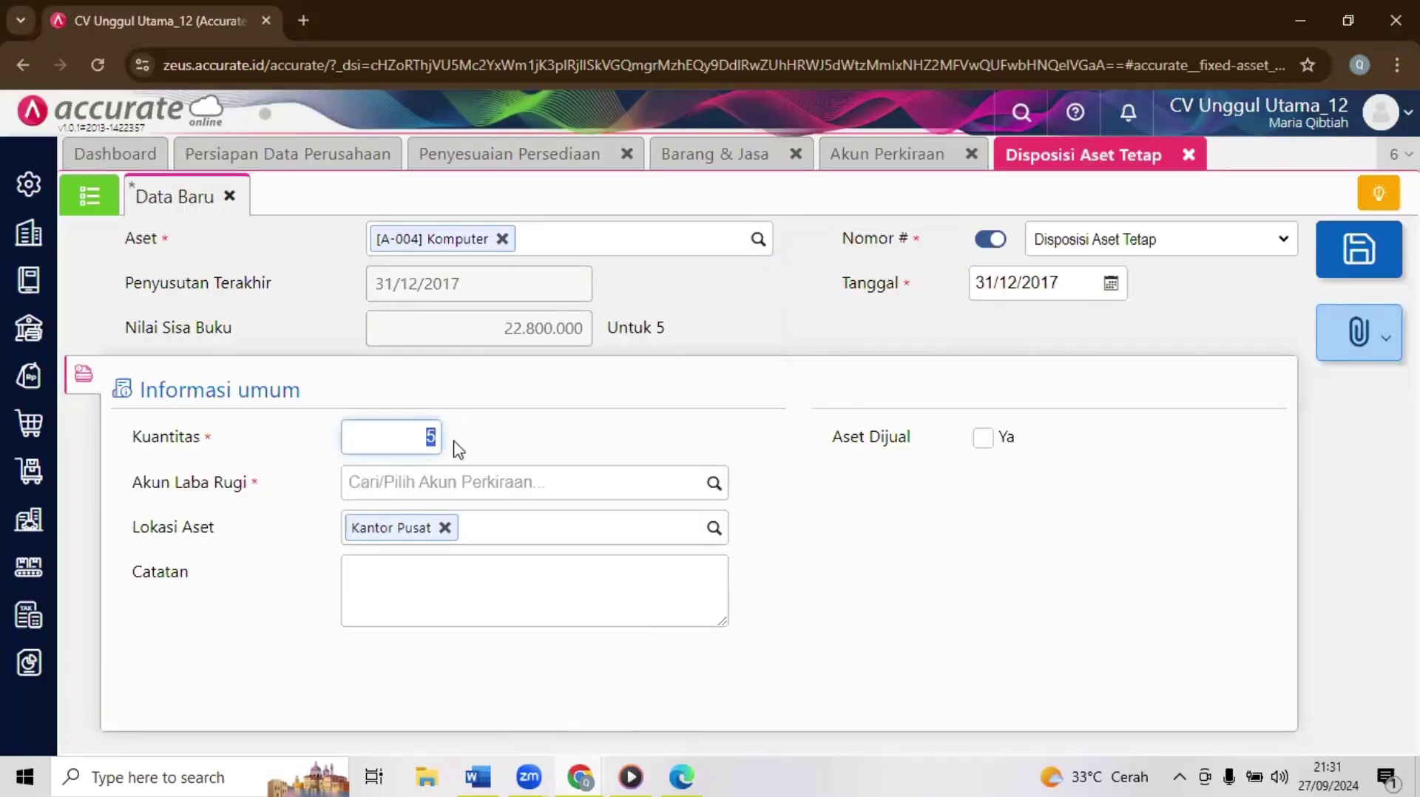
{"action": "type", "text": "1"}
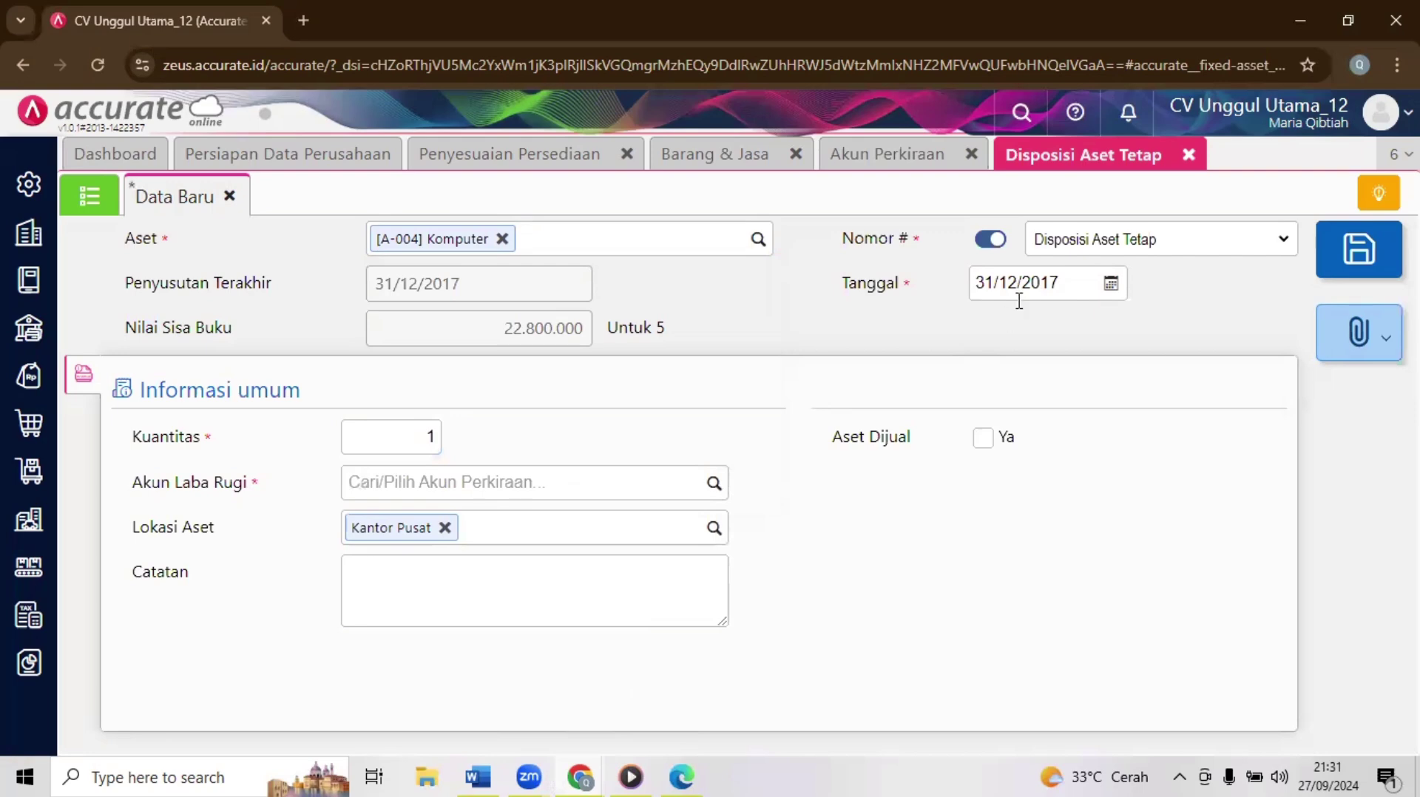
Step: Check the transaction date in the quiz, then set the asset disposal's Tanggal to 26/01/2018 in Accurate Online
{"action": "left_click", "coordinate": [1019, 296]}
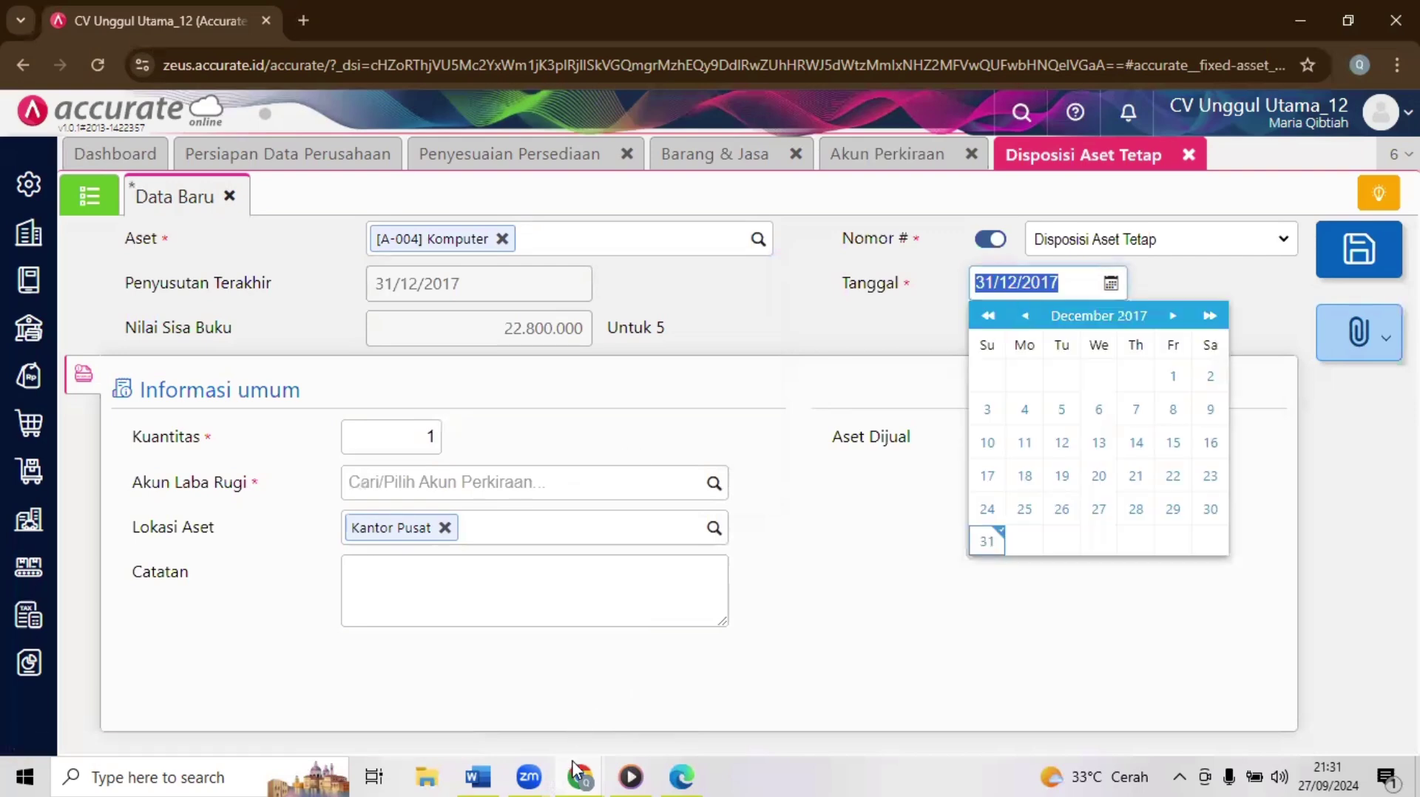
{"action": "mouse_move", "coordinate": [578, 773]}
{"action": "left_click", "coordinate": [610, 695]}
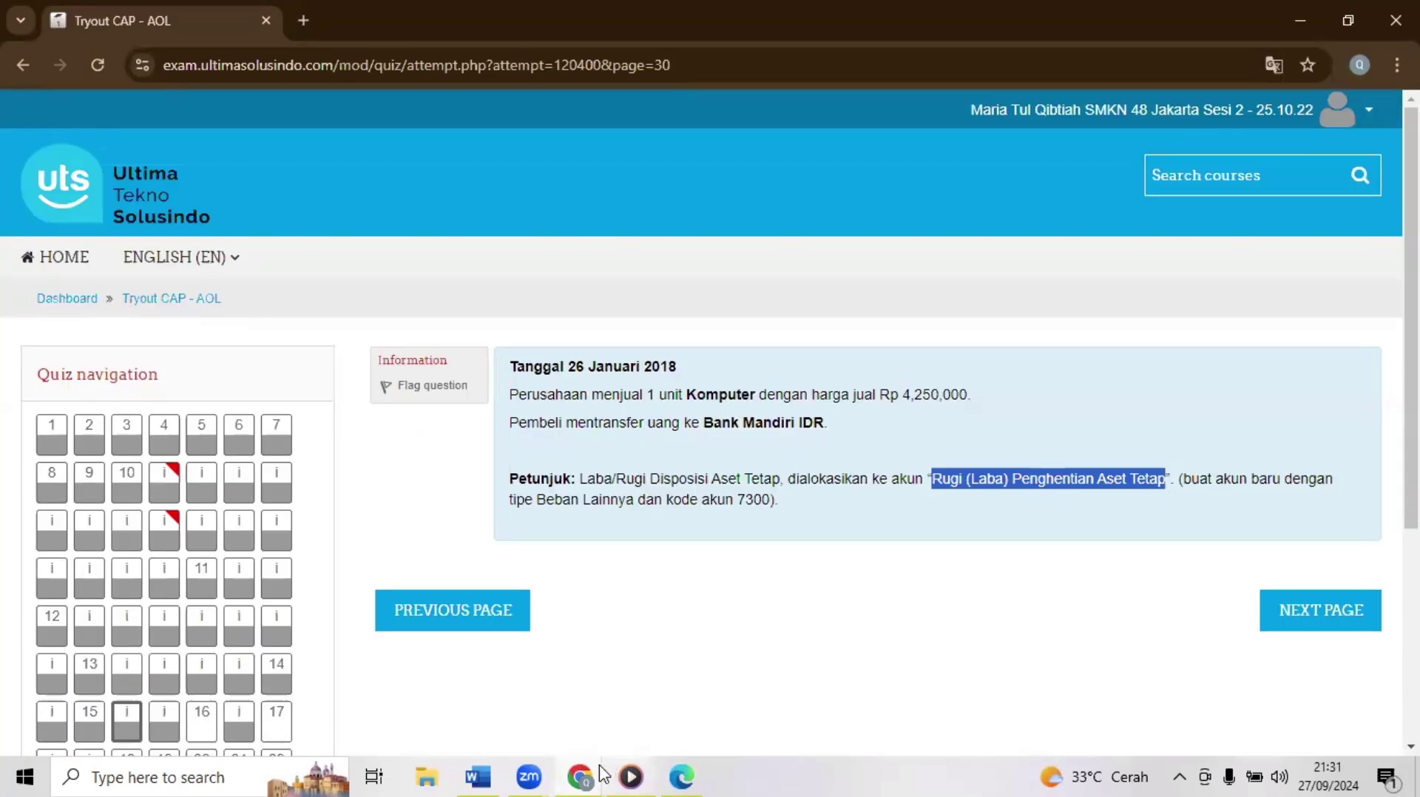
{"action": "left_click", "coordinate": [732, 710]}
{"action": "left_click", "coordinate": [458, 691]}
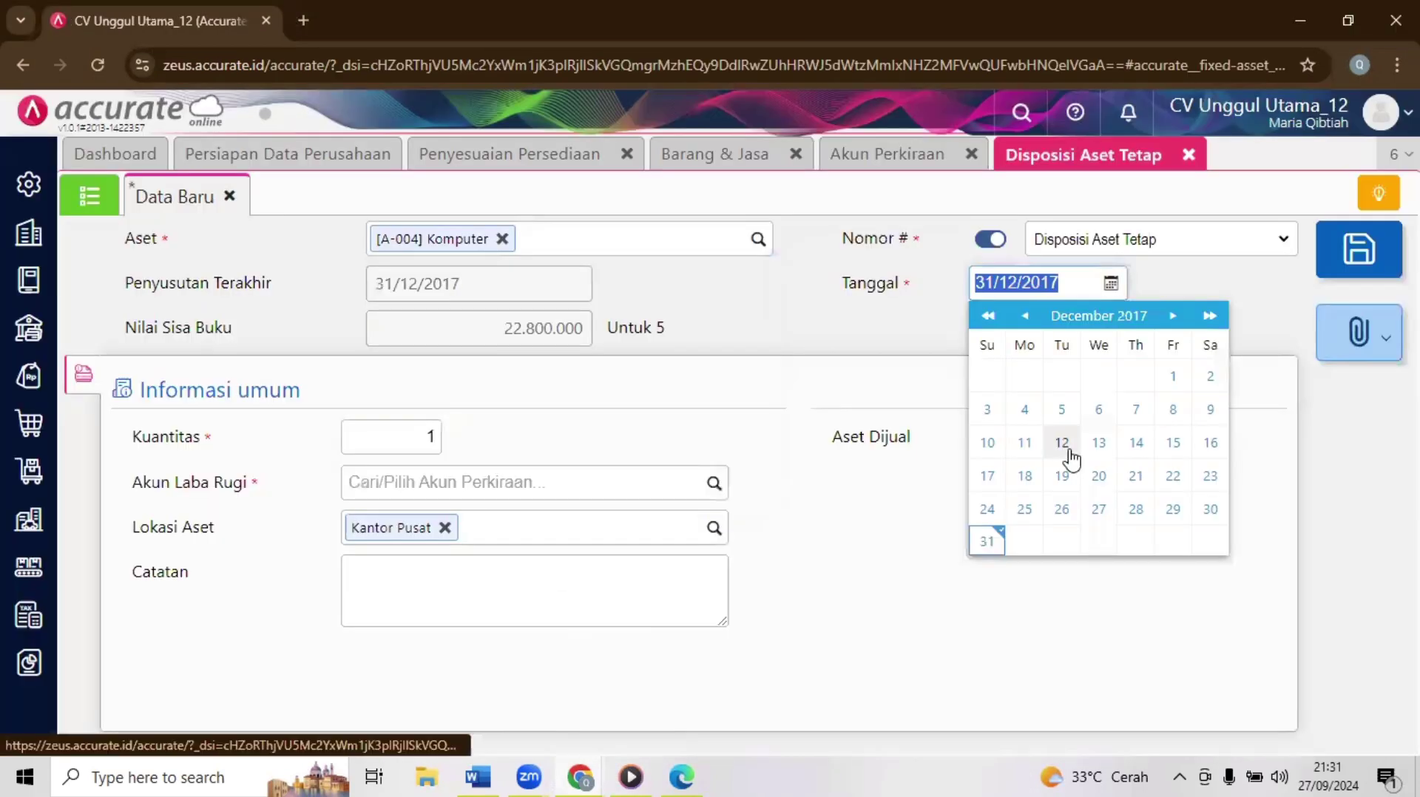
{"action": "type", "text": "26/0"}
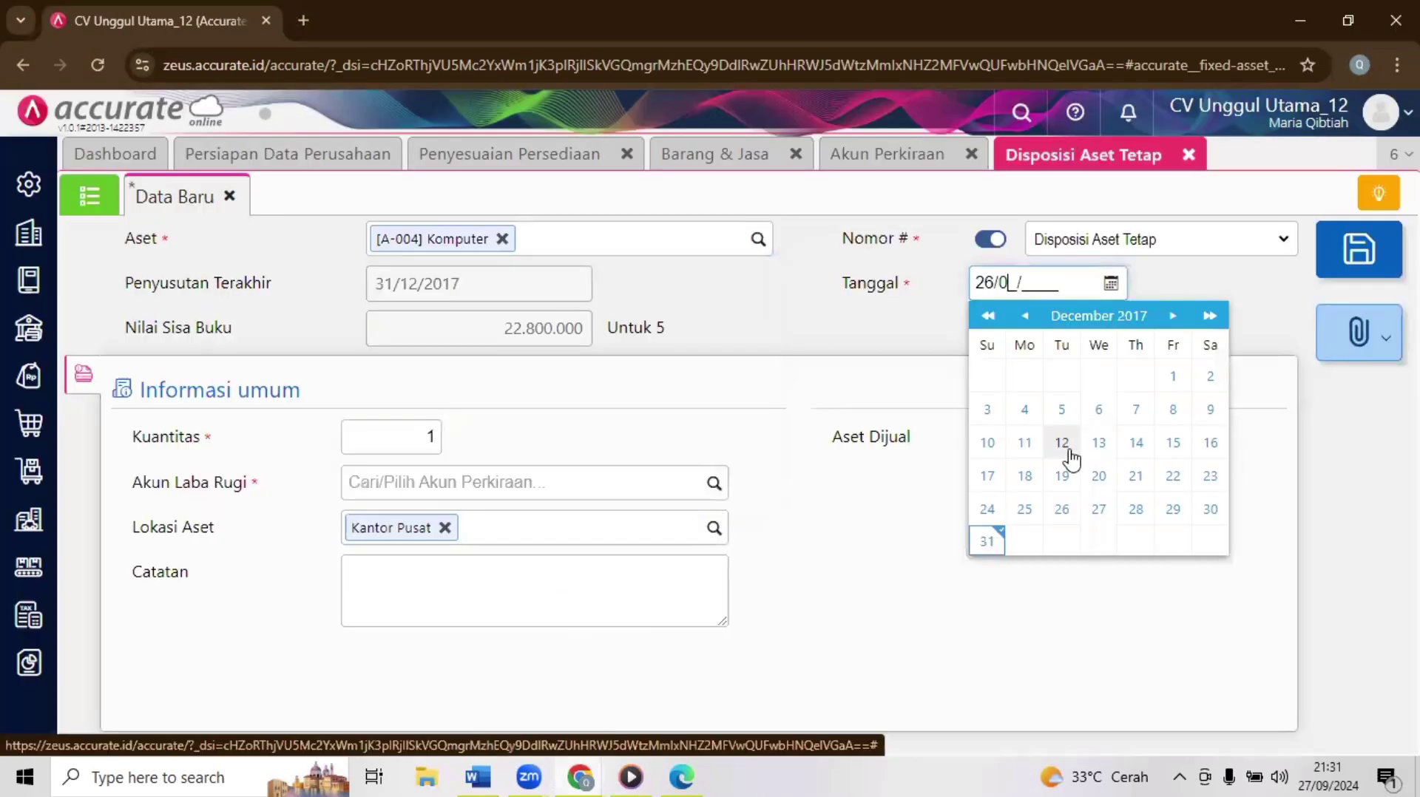
{"action": "type", "text": "1/2018"}
{"action": "left_click", "coordinate": [791, 343]}
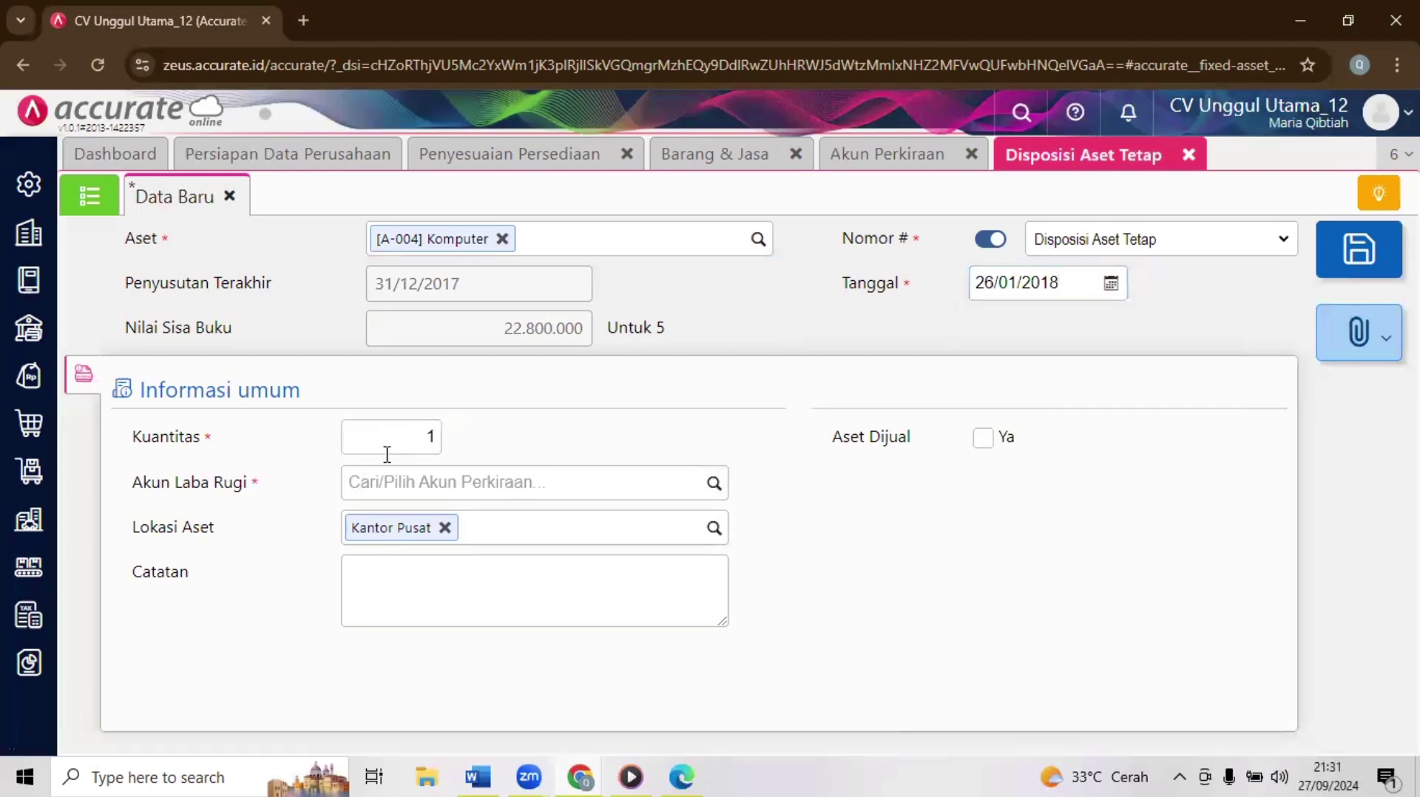
Step: Mark the Komputer disposal as Aset Dijual, check the sale price in the quiz, and set Harga to 4.250.000 in Accurate Online
{"action": "left_click", "coordinate": [984, 444]}
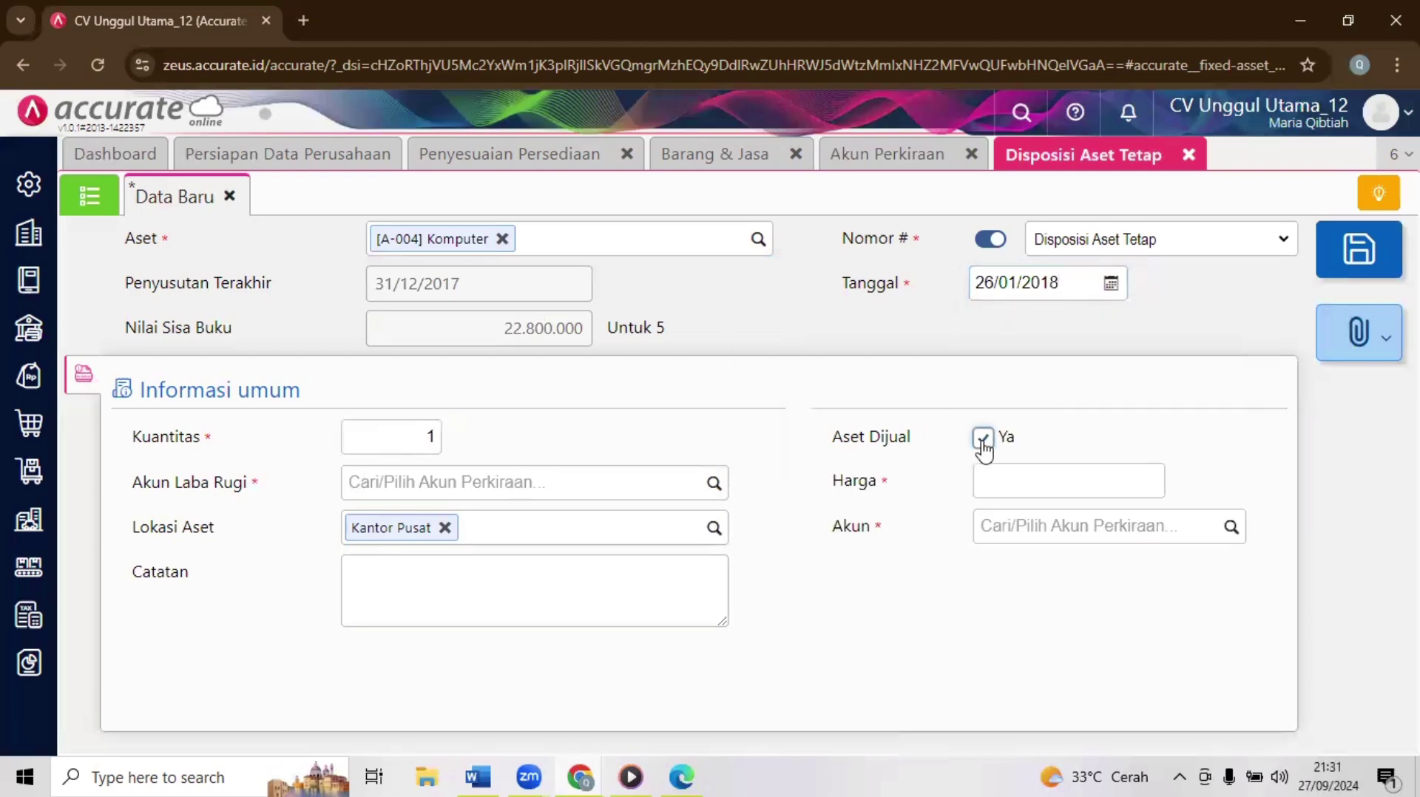
{"action": "left_click", "coordinate": [1015, 479]}
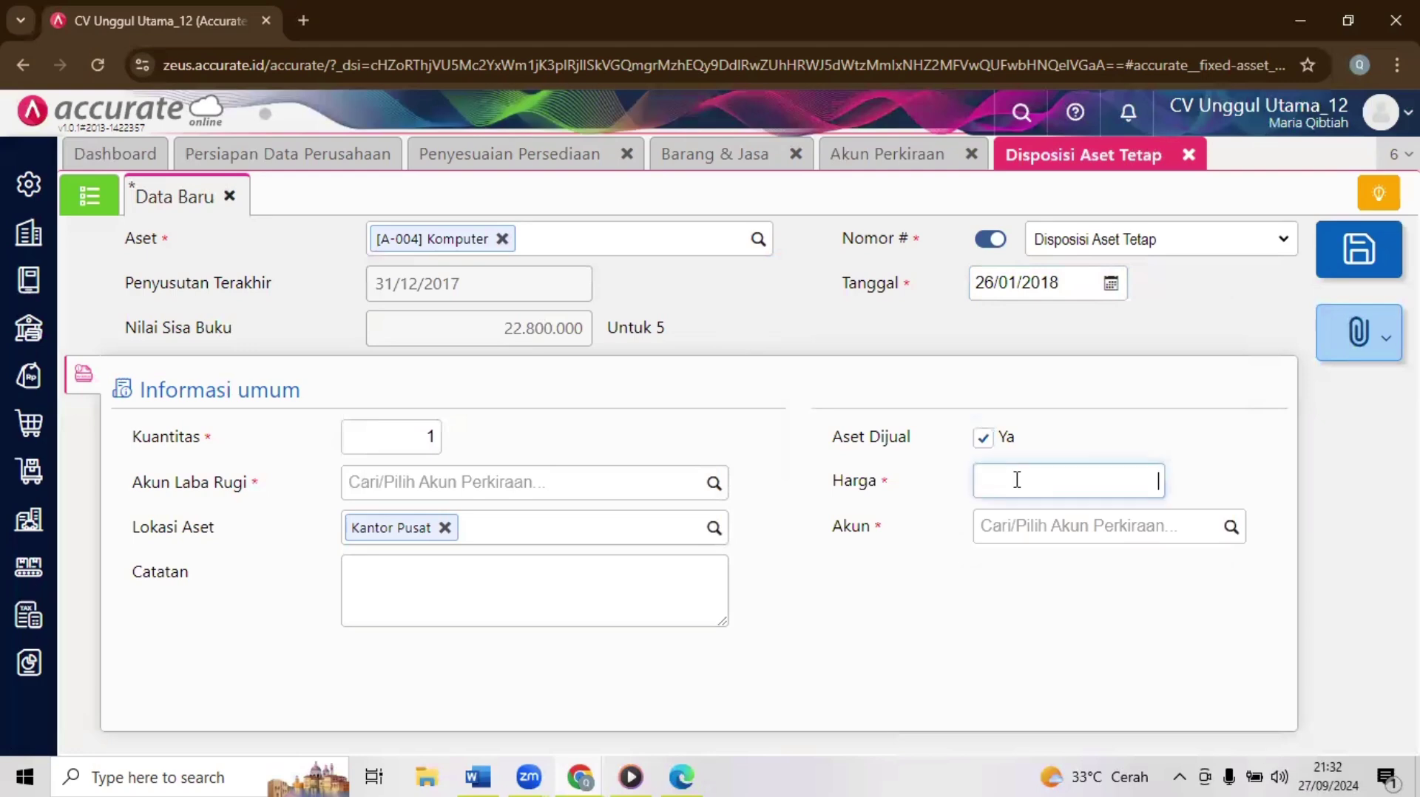
{"action": "left_click", "coordinate": [583, 776]}
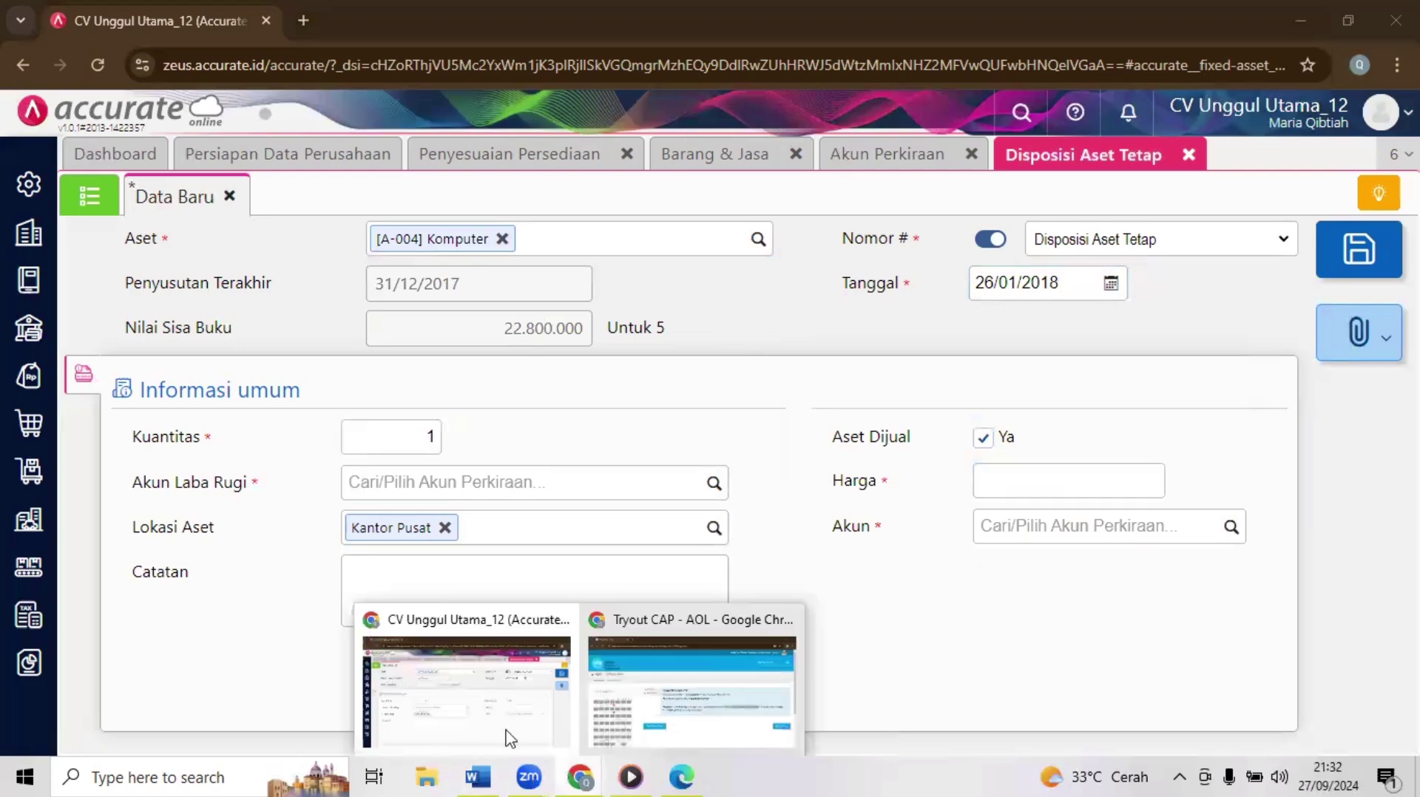
{"action": "left_click", "coordinate": [665, 733]}
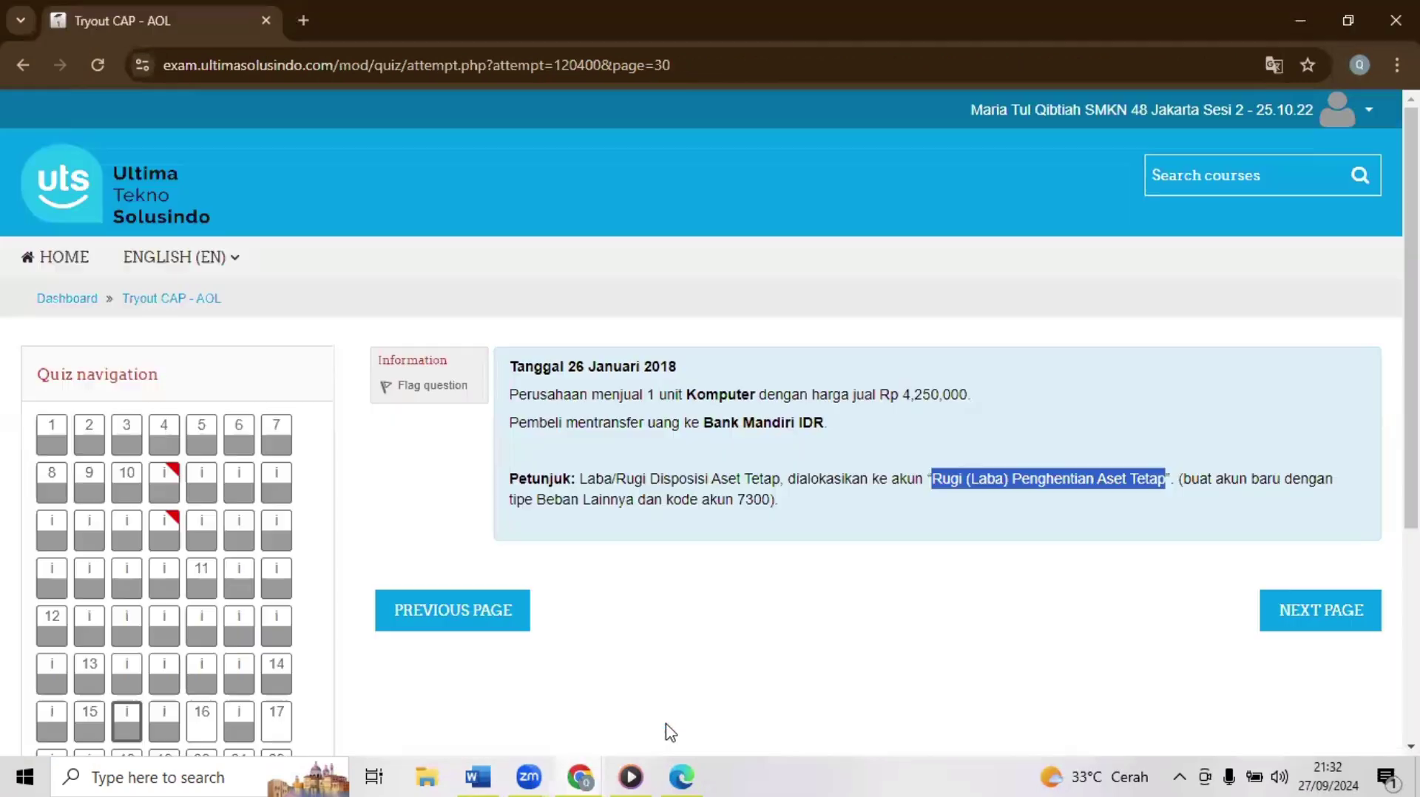
{"action": "left_click", "coordinate": [580, 777]}
{"action": "left_click", "coordinate": [429, 709]}
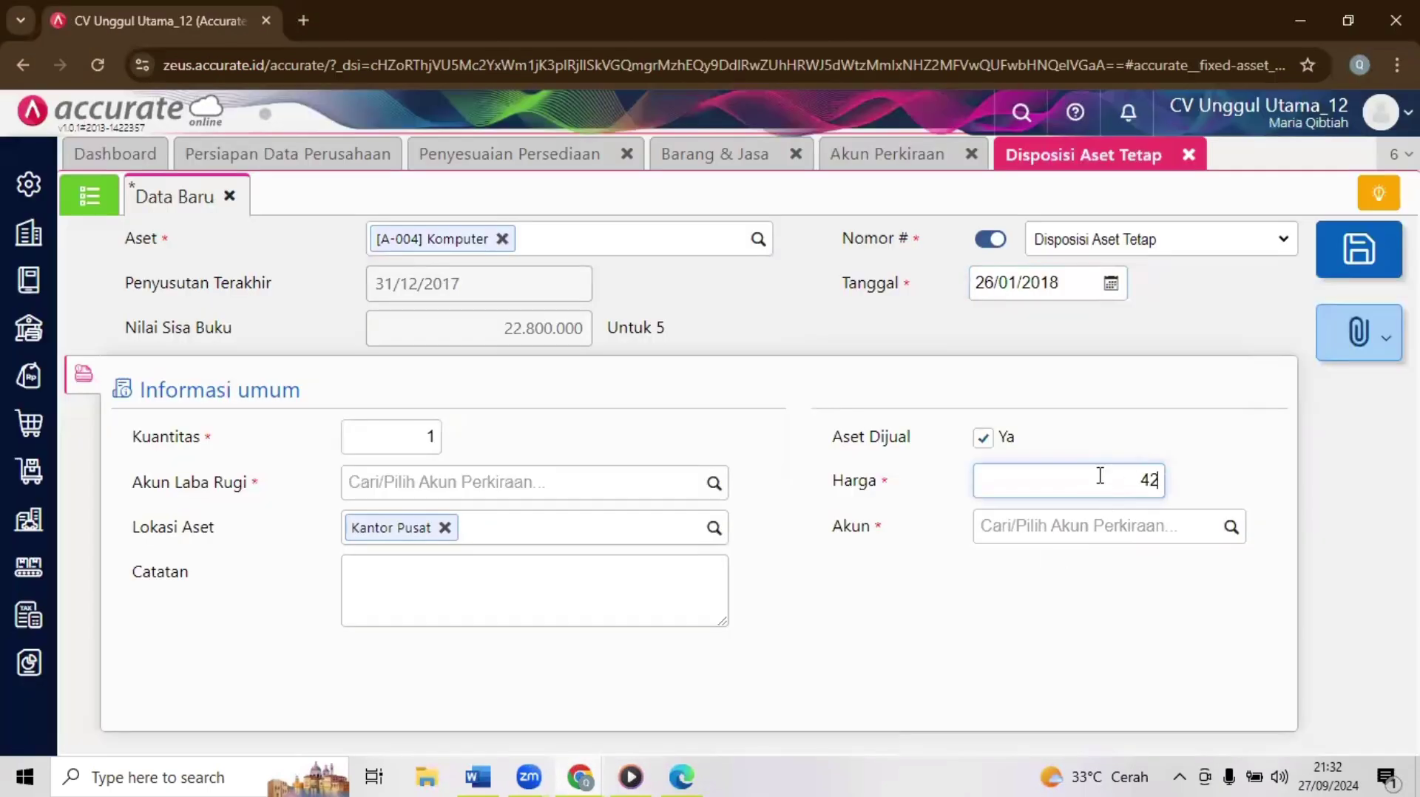
{"action": "type", "text": "500000"}
Step: Set the sale proceeds account of the disposal to Bank Mandiri IDR
{"action": "left_click", "coordinate": [1063, 526]}
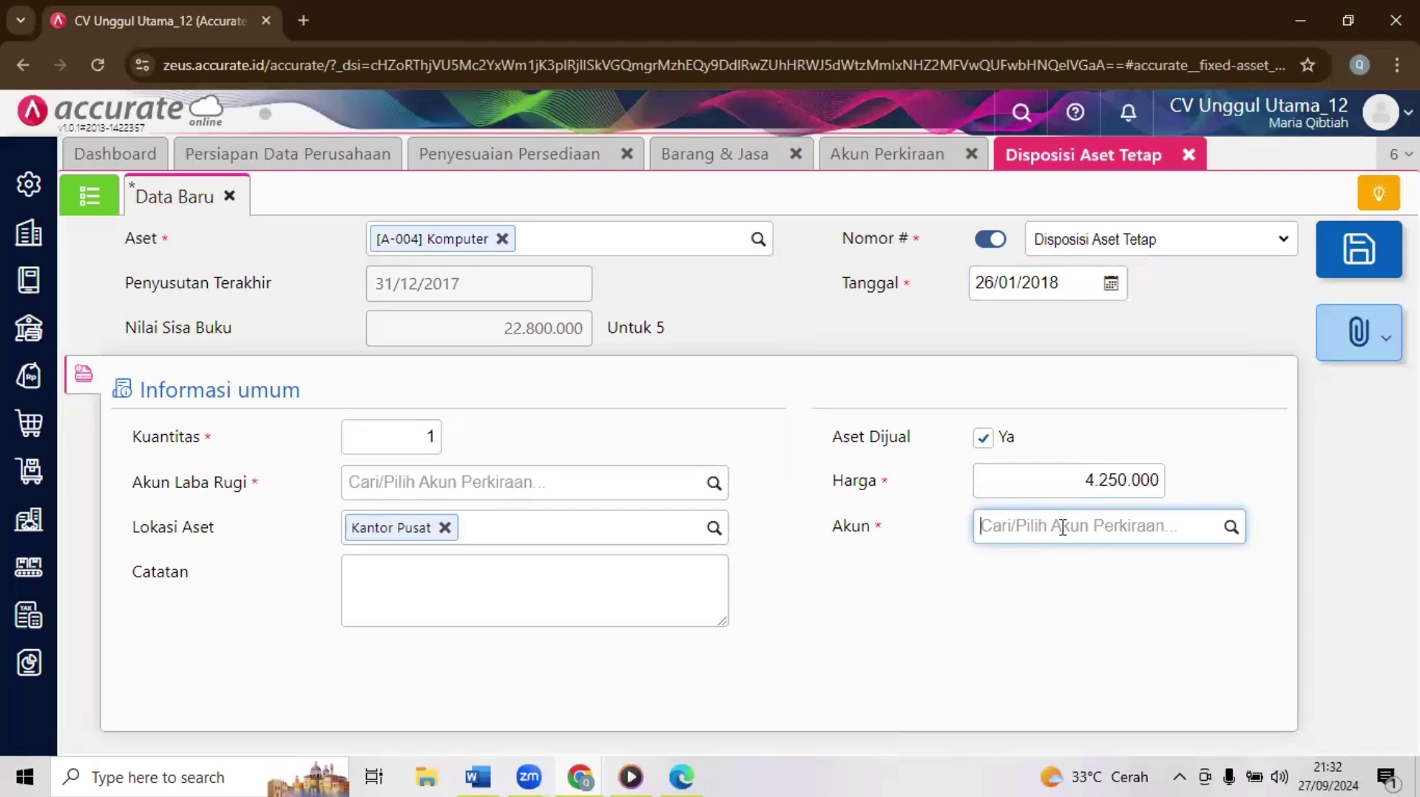
{"action": "left_click", "coordinate": [1231, 528]}
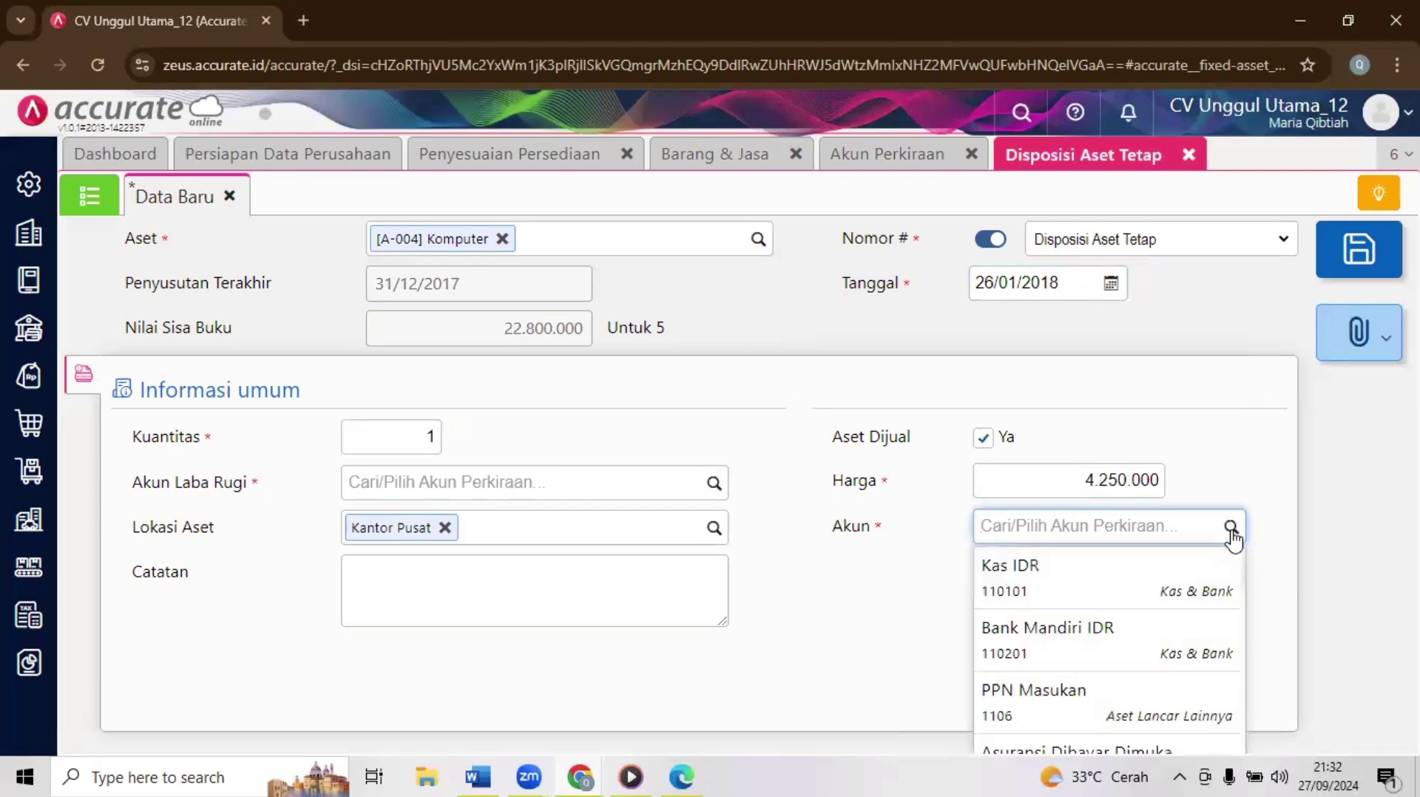
{"action": "left_click", "coordinate": [1119, 629]}
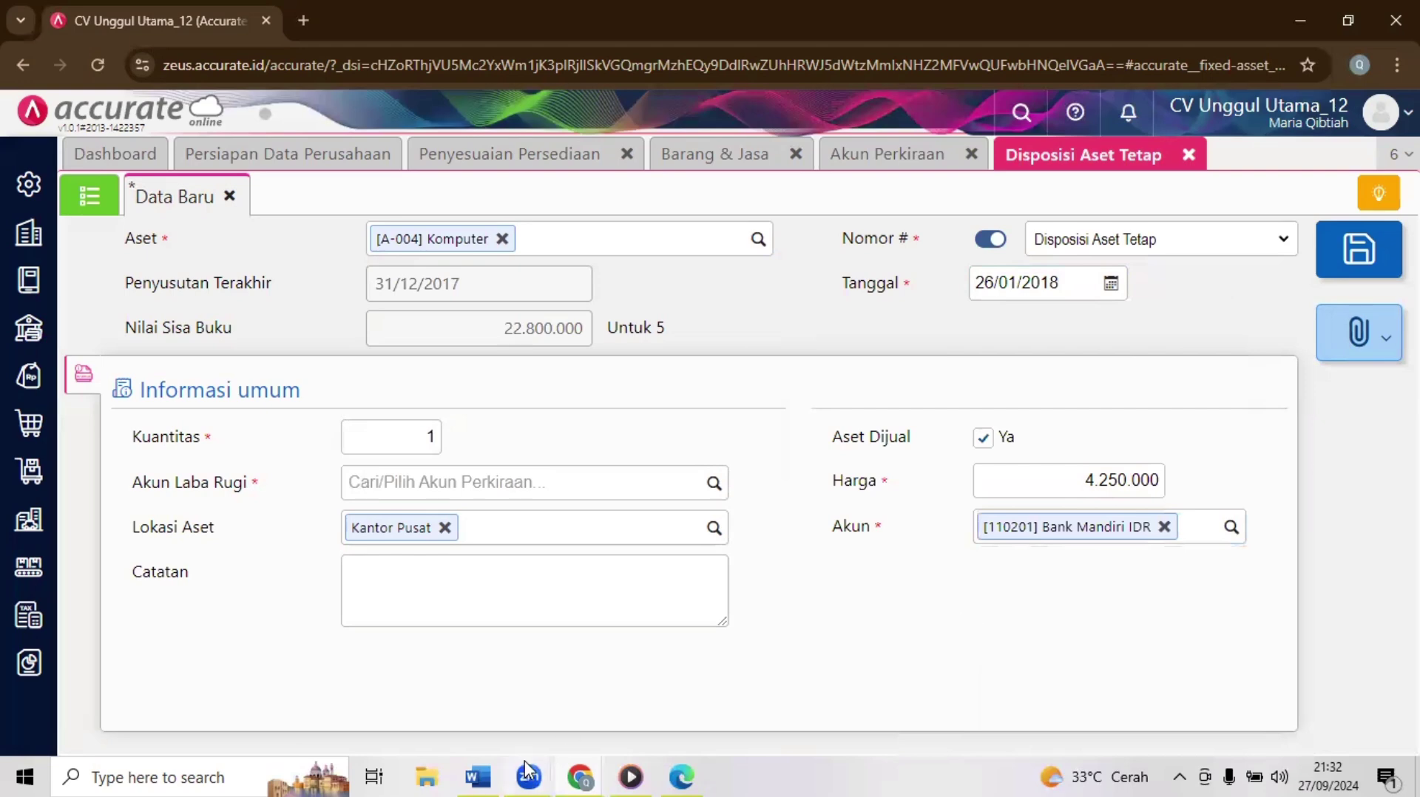
Step: Check the gain/loss account in the quiz, then set Akun Laba Rugi to Rugi (Laba) Penghentian Aset Tetap in Accurate Online and save the disposal
{"action": "left_click", "coordinate": [584, 777]}
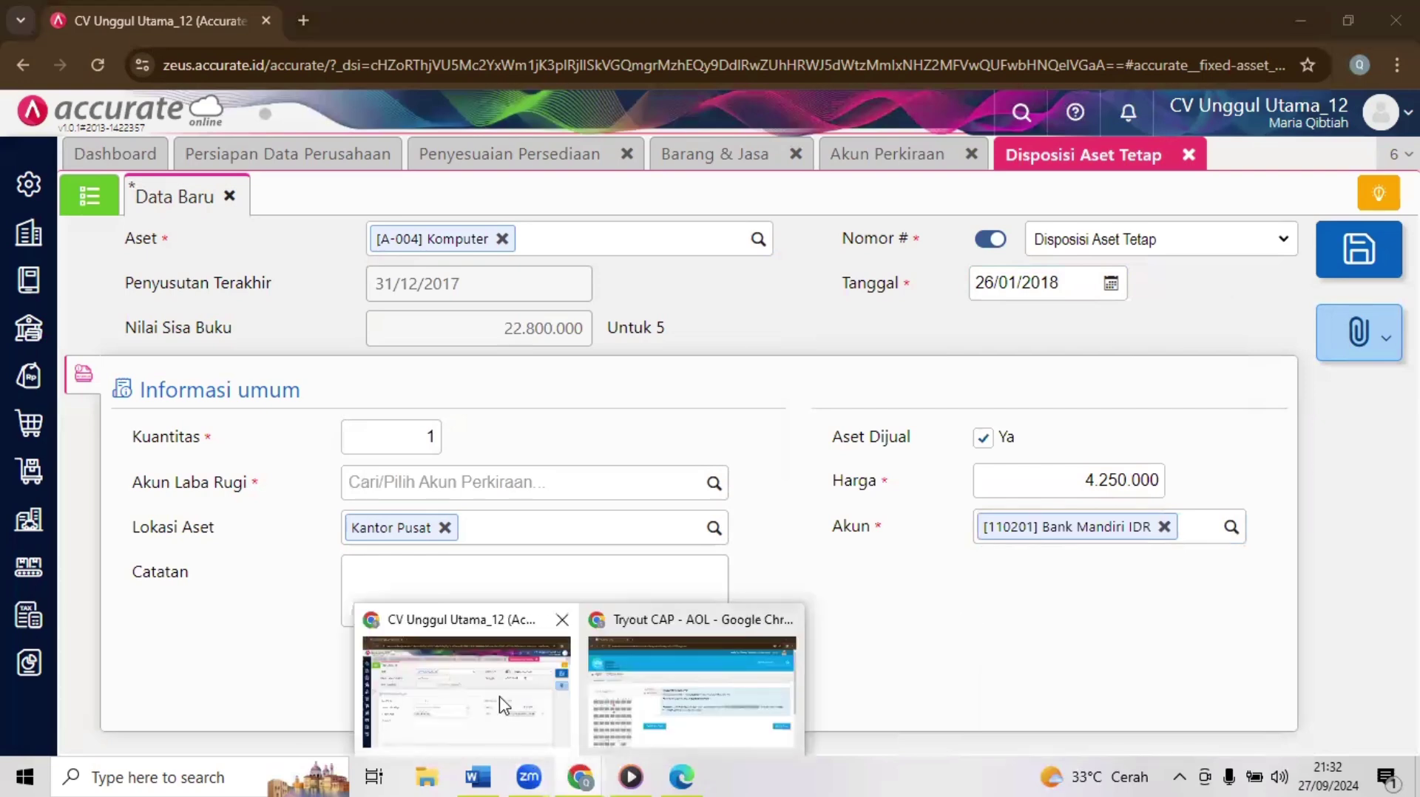
{"action": "left_click", "coordinate": [500, 700]}
{"action": "left_click", "coordinate": [577, 776]}
{"action": "left_click", "coordinate": [645, 707]}
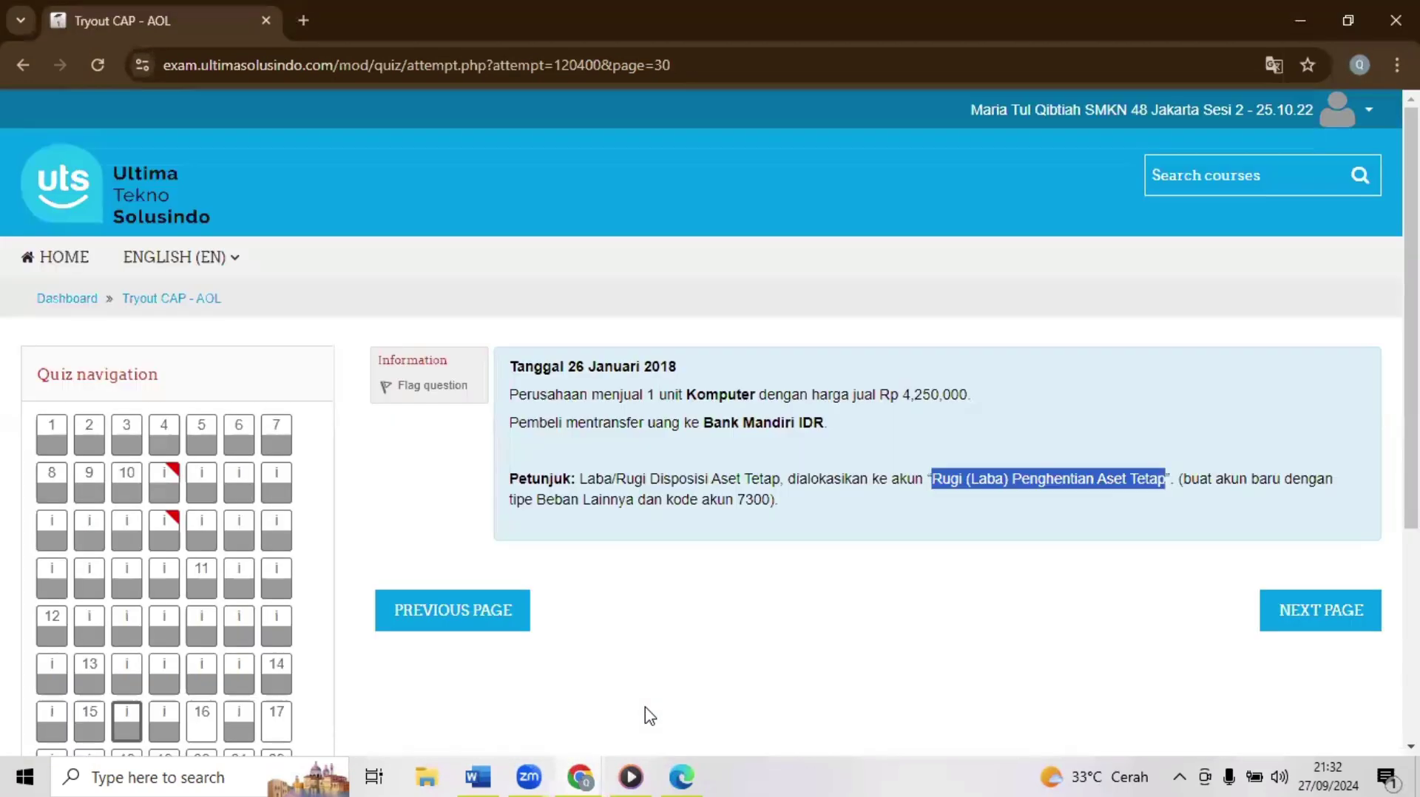
{"action": "left_click", "coordinate": [580, 775]}
{"action": "left_click", "coordinate": [511, 716]}
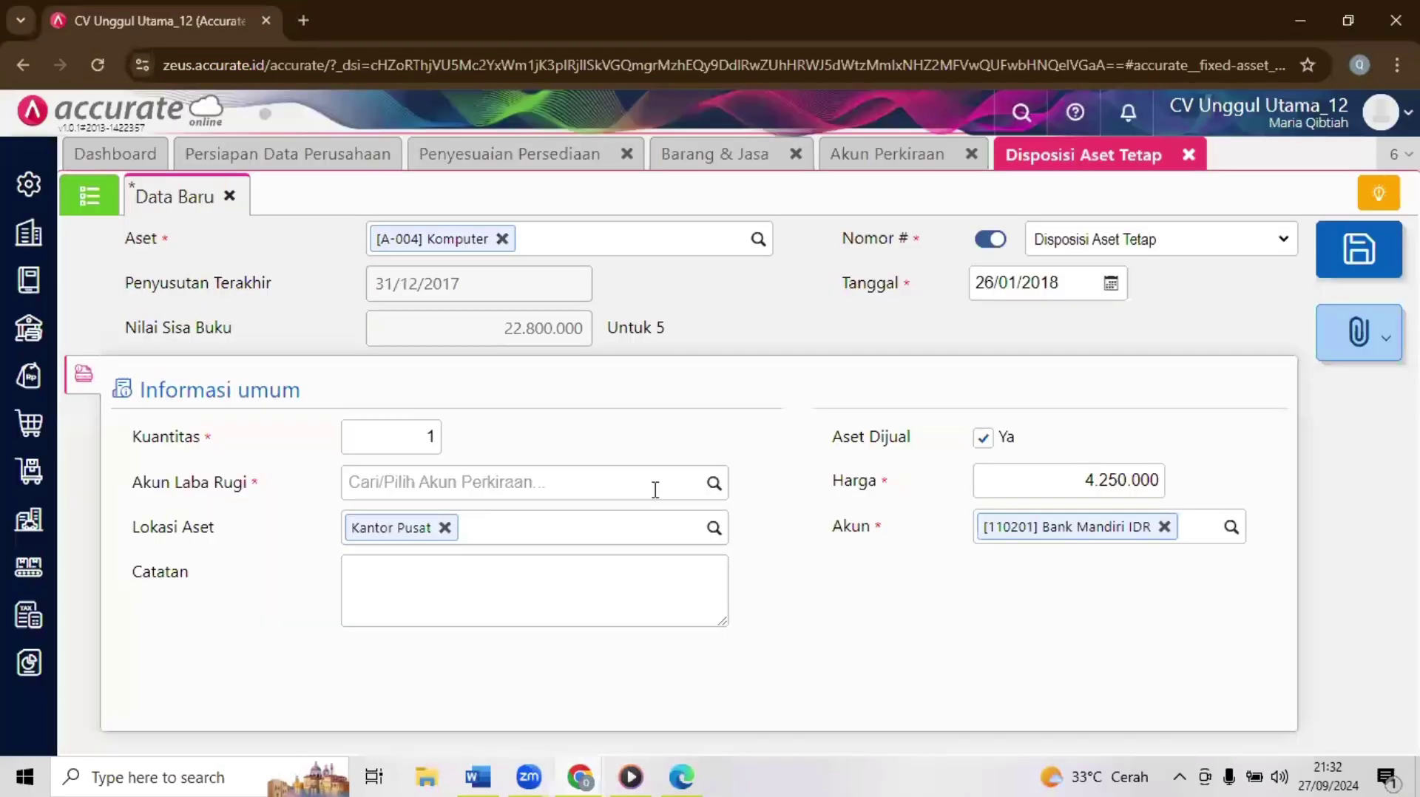
{"action": "left_click", "coordinate": [656, 490]}
{"action": "left_click", "coordinate": [717, 494]}
{"action": "left_click", "coordinate": [615, 481]}
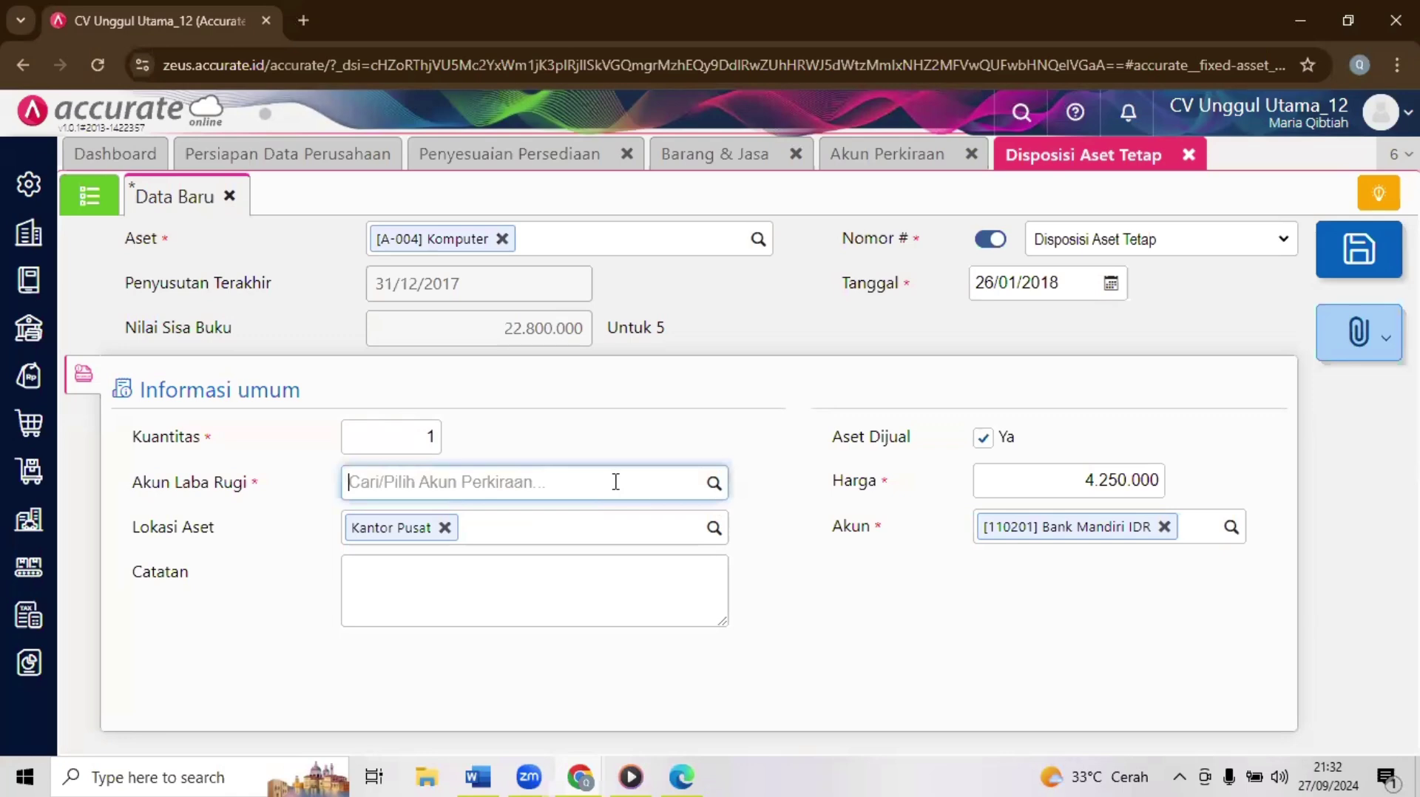
{"action": "type", "text": "peng"}
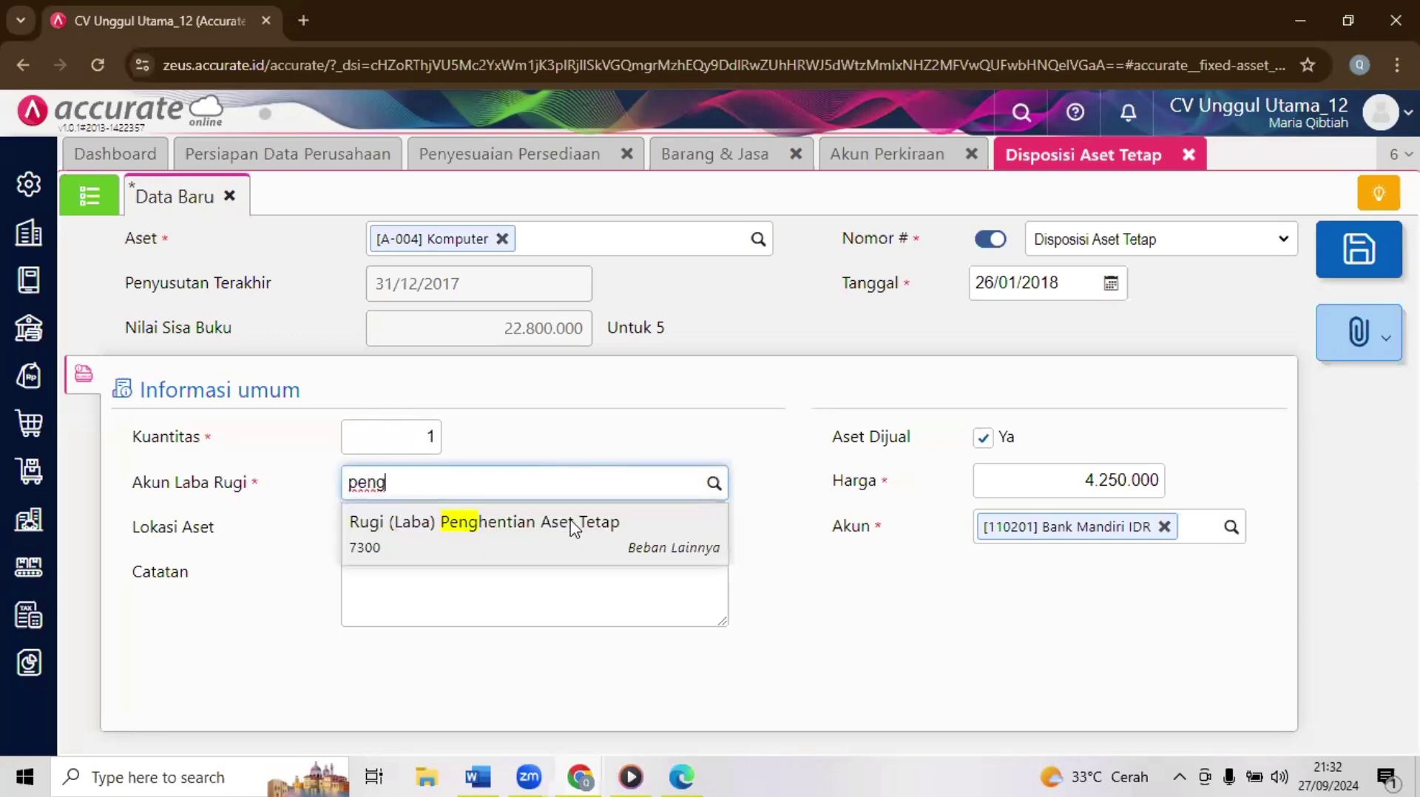
{"action": "left_click", "coordinate": [573, 526]}
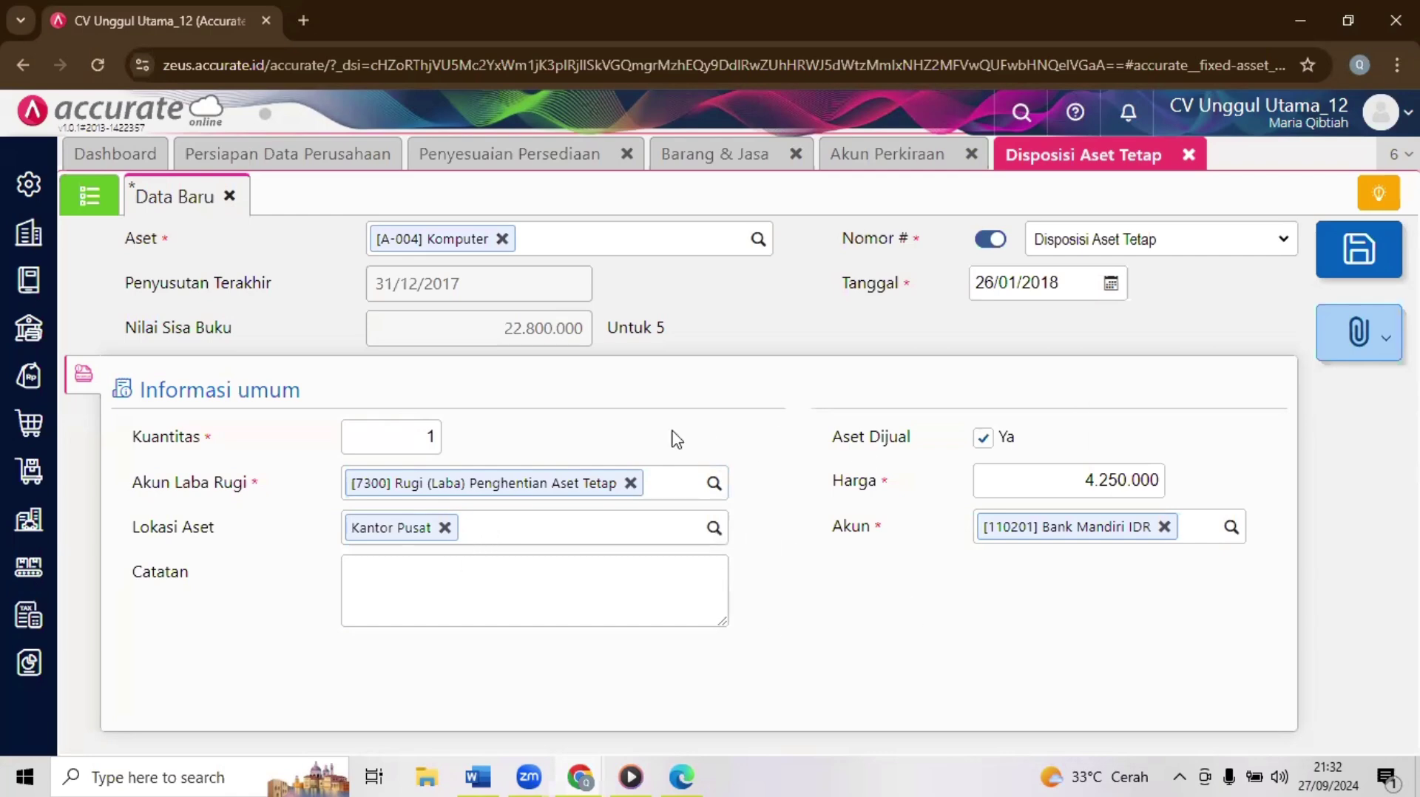
{"action": "left_click", "coordinate": [1365, 274]}
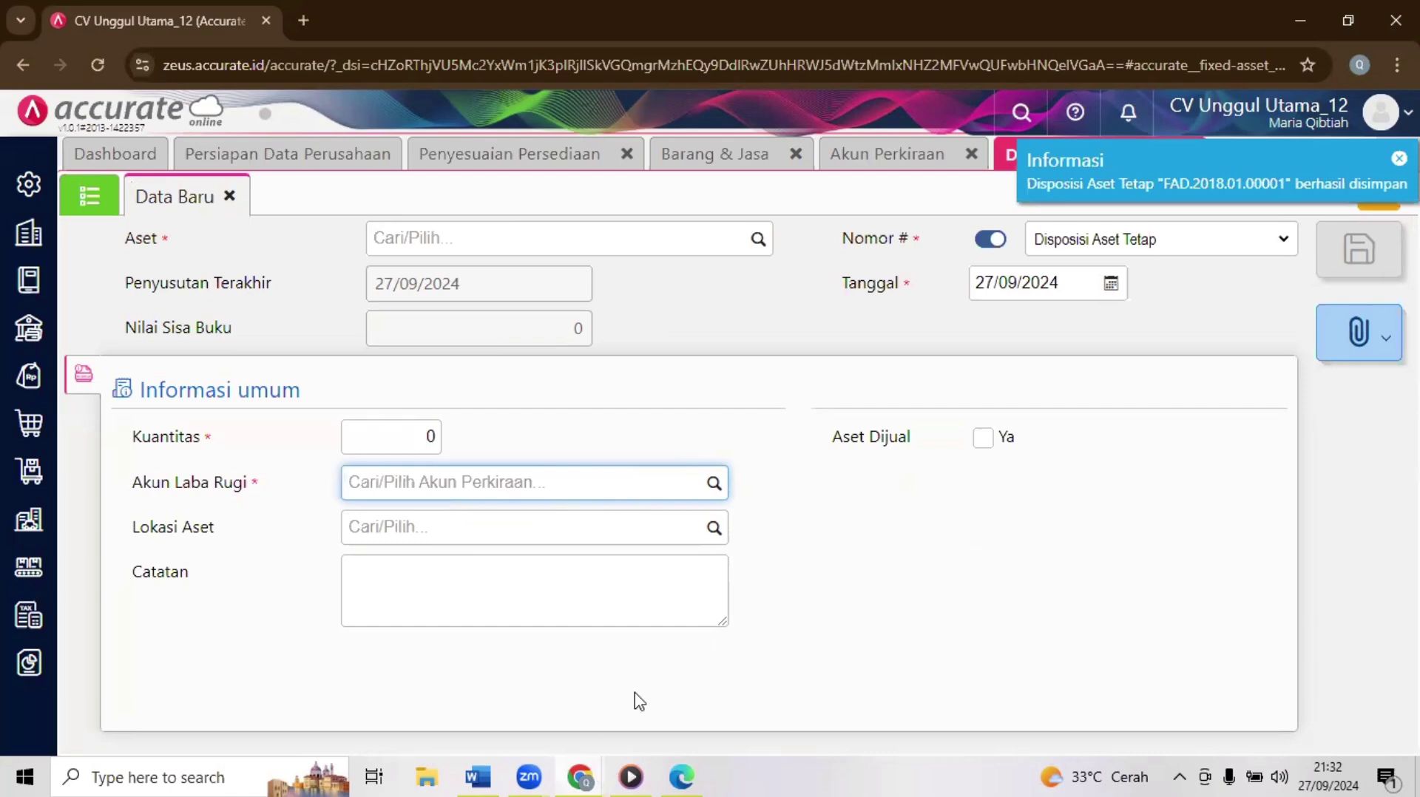
Step: Switch to the quiz and advance to the page after the 26 Januari 2018 transaction
{"action": "mouse_move", "coordinate": [592, 773]}
{"action": "left_click", "coordinate": [739, 645]}
{"action": "left_click", "coordinate": [1370, 616]}
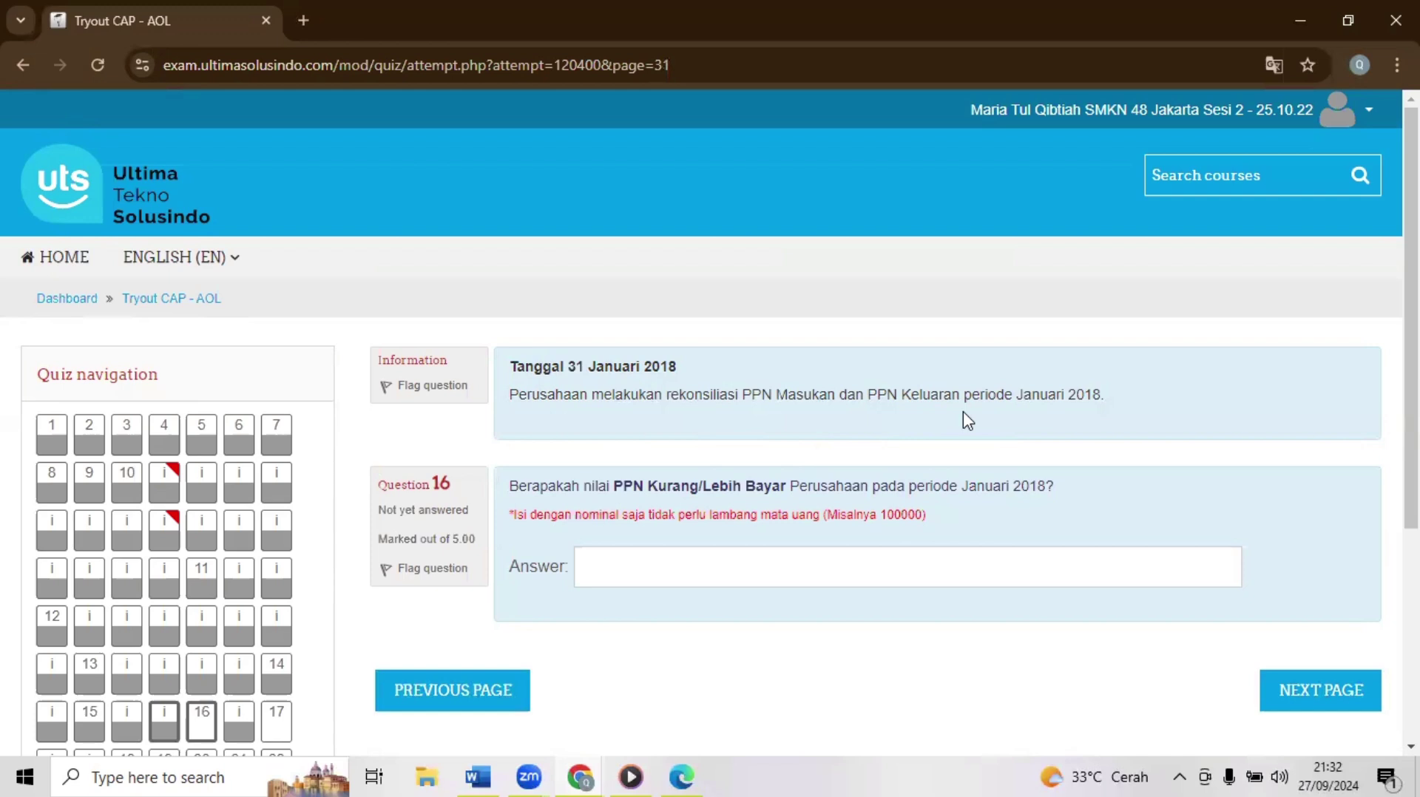
Step: Open Histori Akun in Accurate Online and select the PPN Keluaran account
{"action": "left_click", "coordinate": [582, 776]}
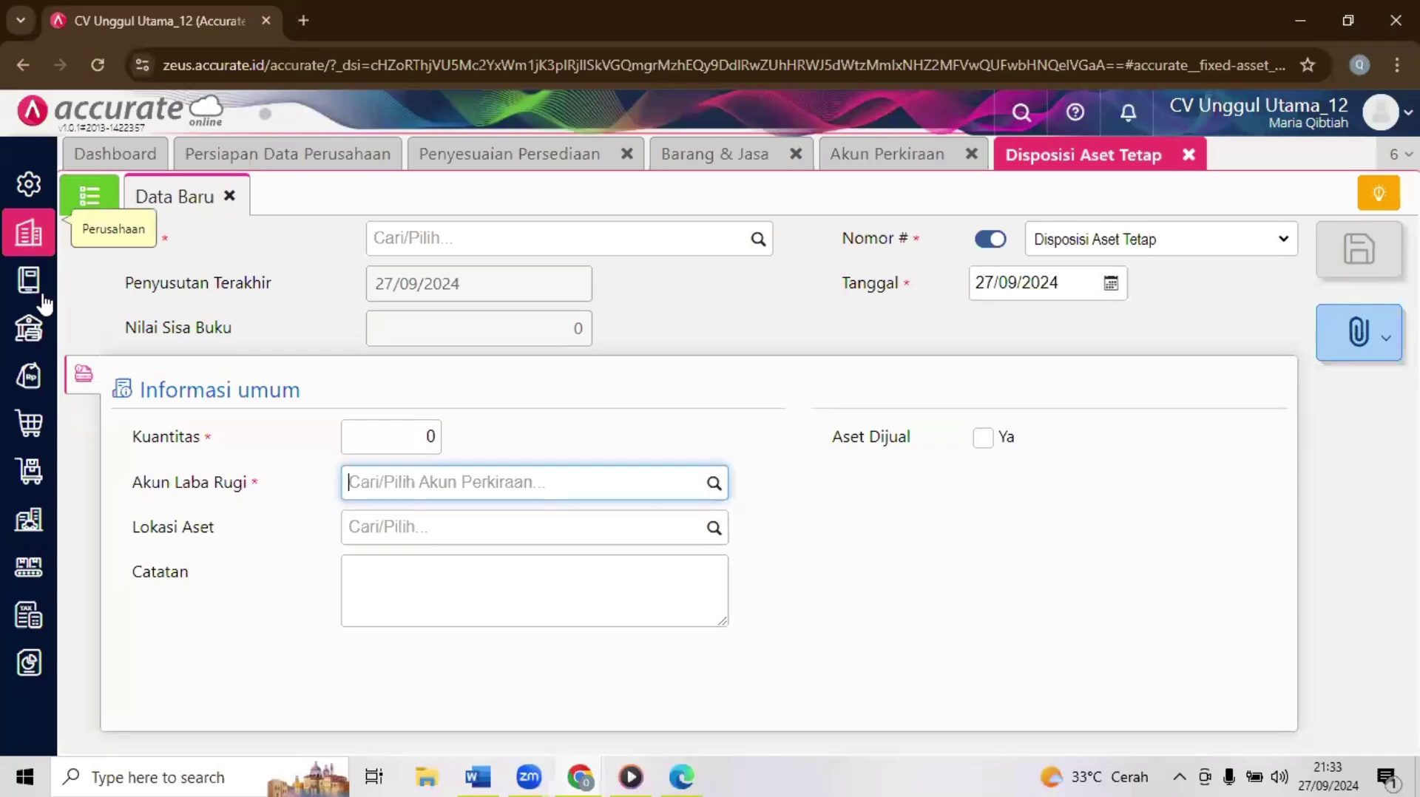
{"action": "left_click", "coordinate": [43, 299]}
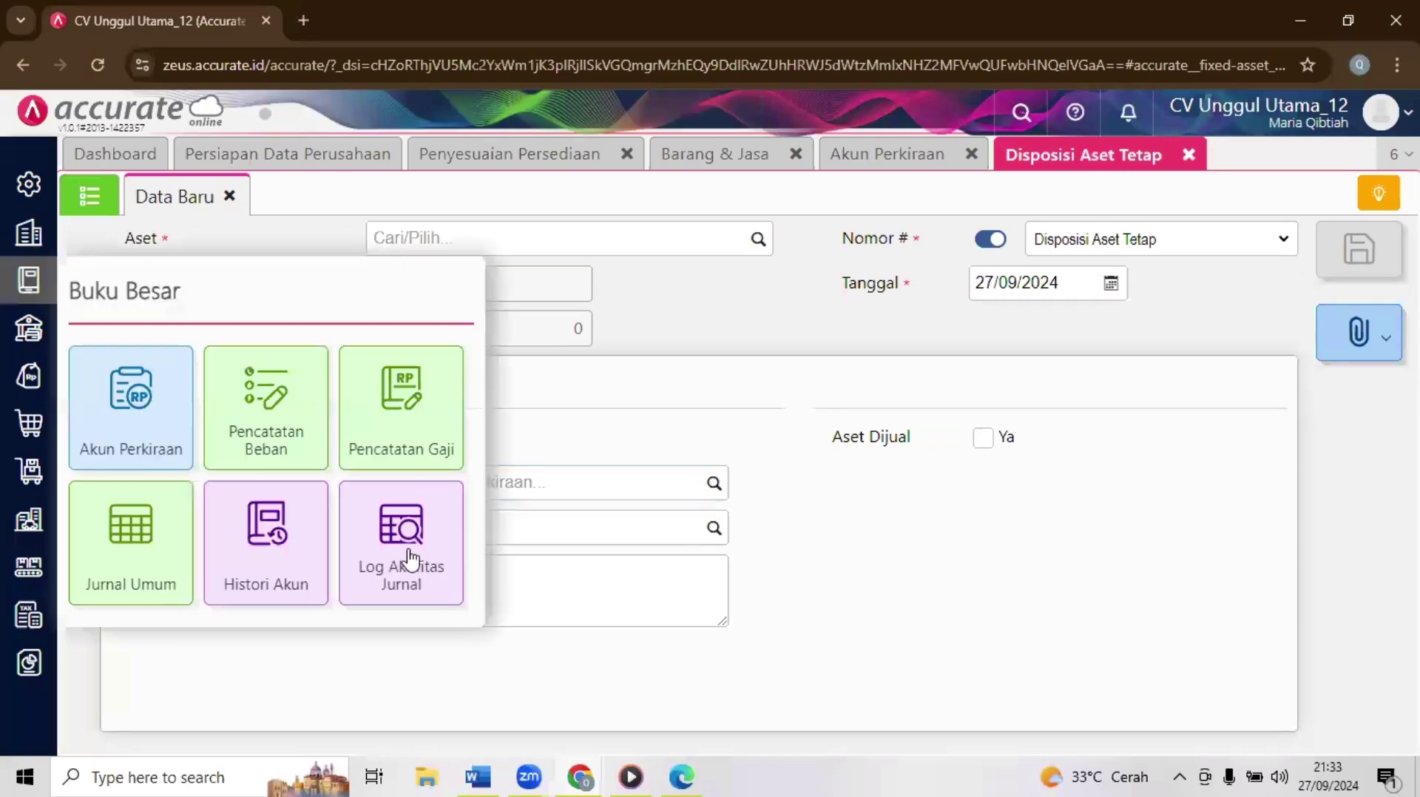
{"action": "left_click", "coordinate": [308, 551]}
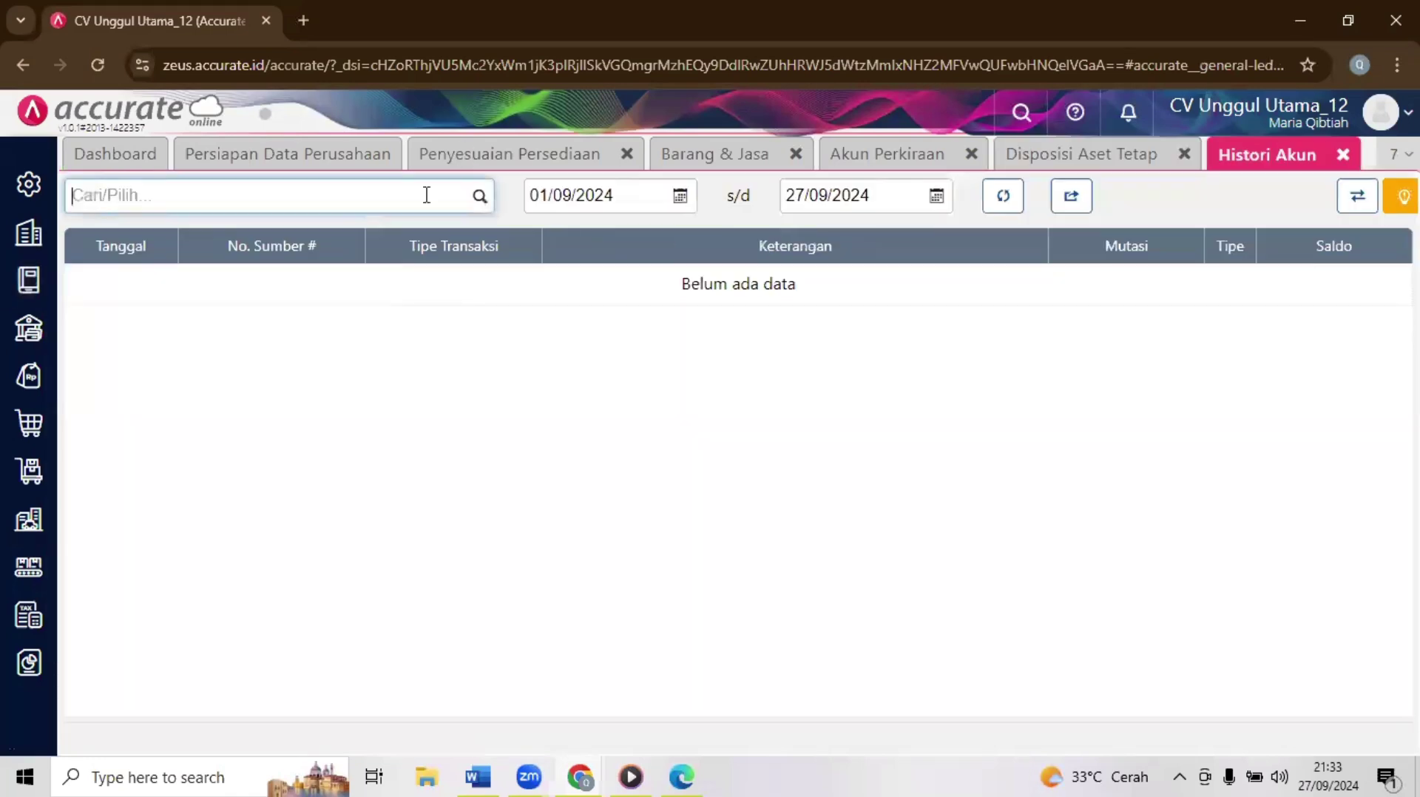
{"action": "type", "text": "ppn kelua"}
{"action": "key", "text": "Return"}
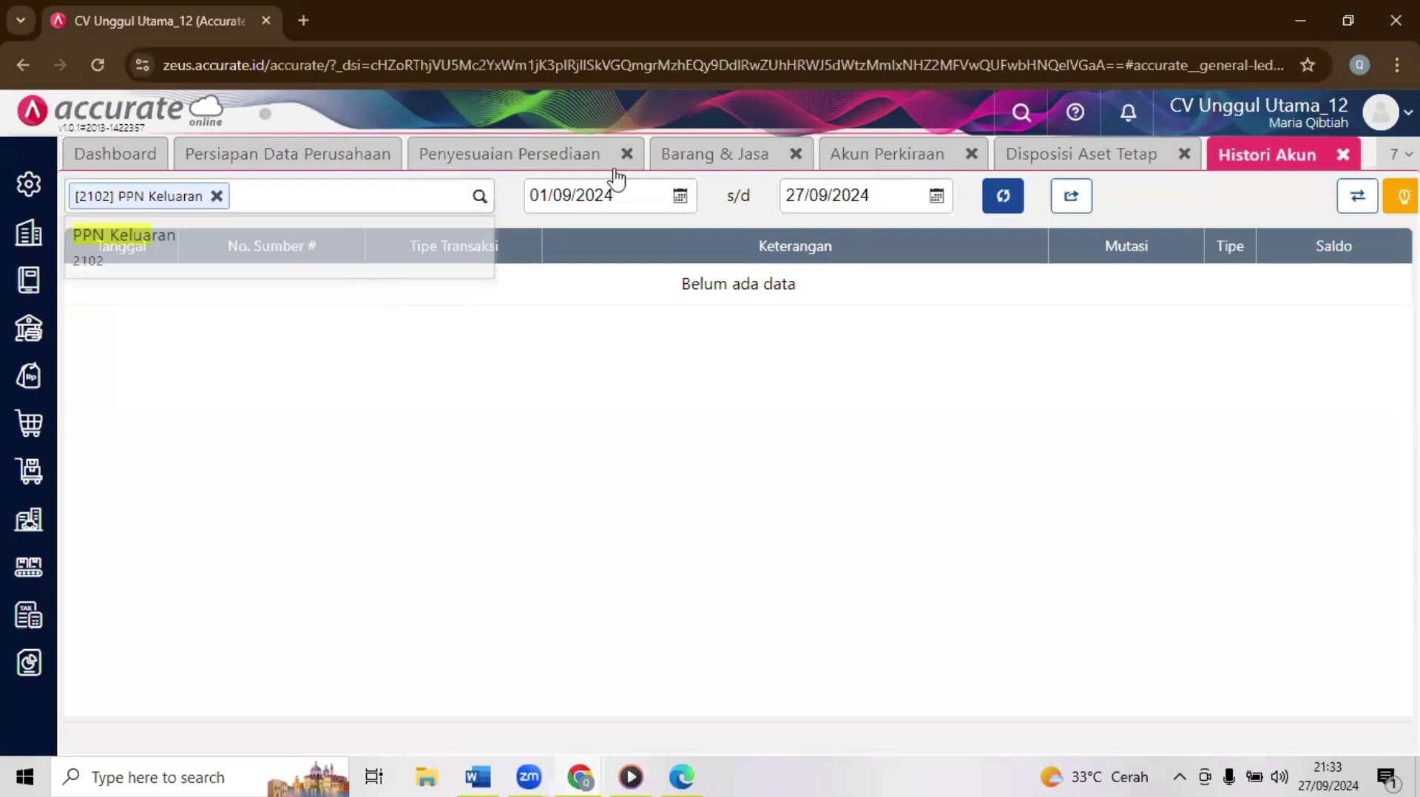
Step: Load the PPN Keluaran history for 01/01/2018 to 31/01/2018 and copy the Saldo of the 24/01/2018 row
{"action": "left_click", "coordinate": [599, 187]}
{"action": "type", "text": "01/0"}
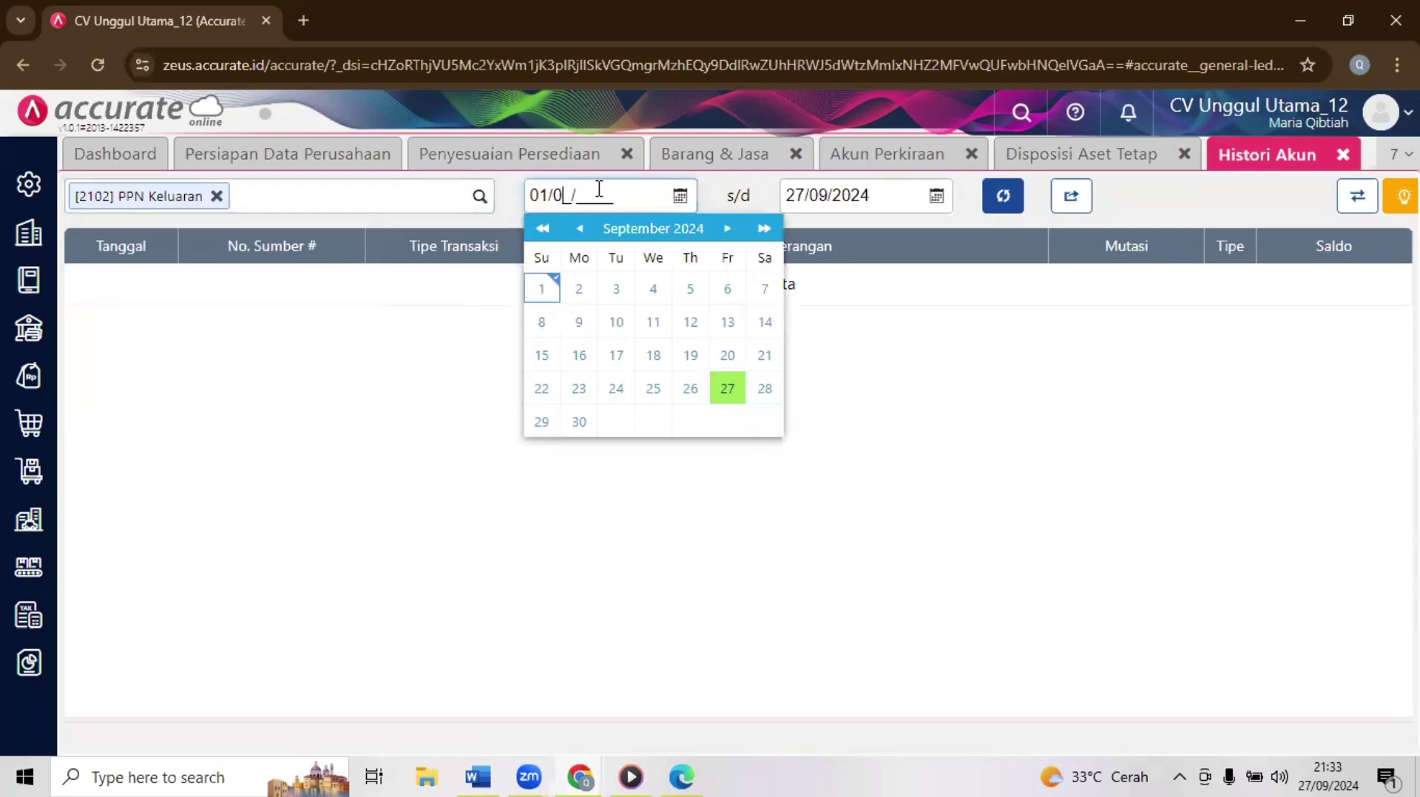
{"action": "type", "text": "1/2018"}
{"action": "left_click", "coordinate": [809, 194]}
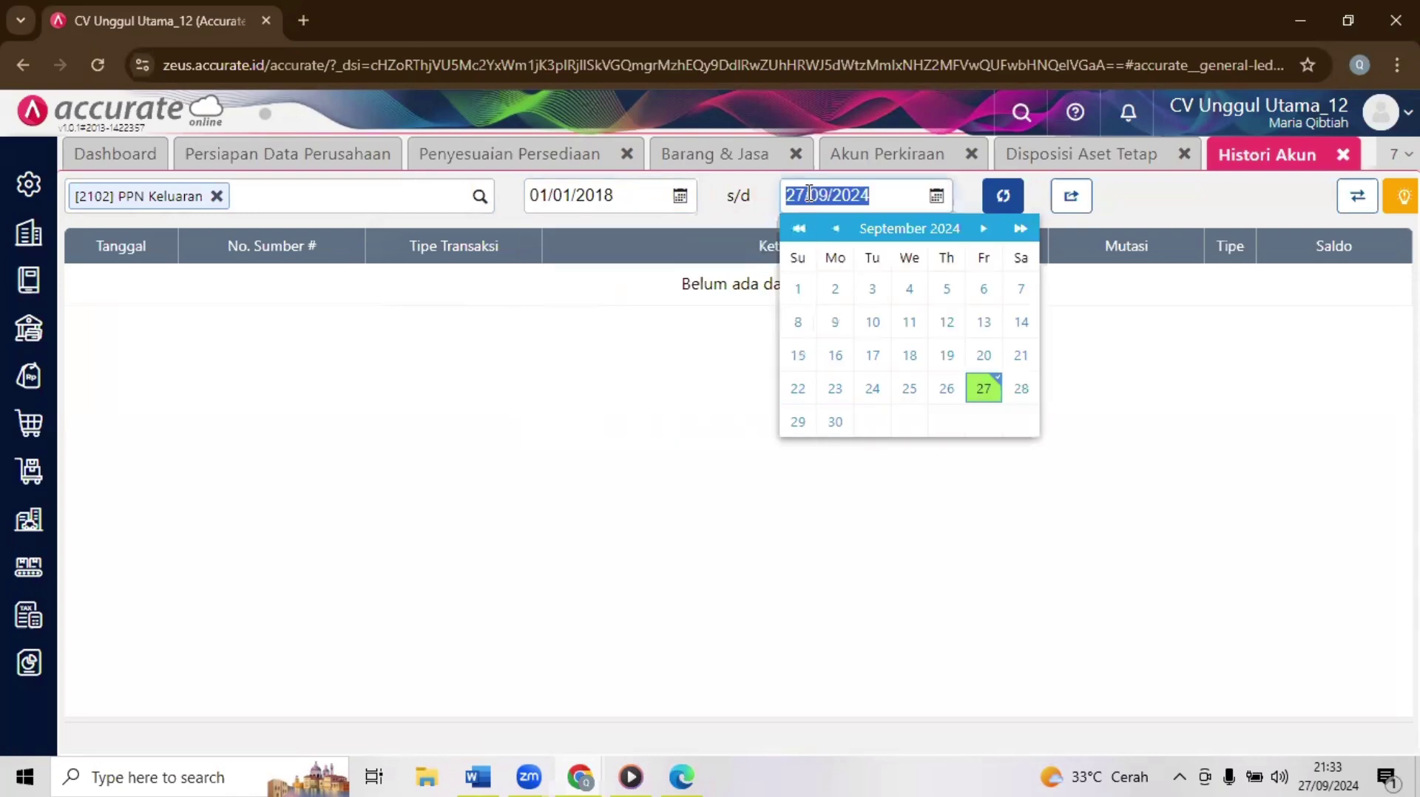
{"action": "type", "text": "31/01/2018"}
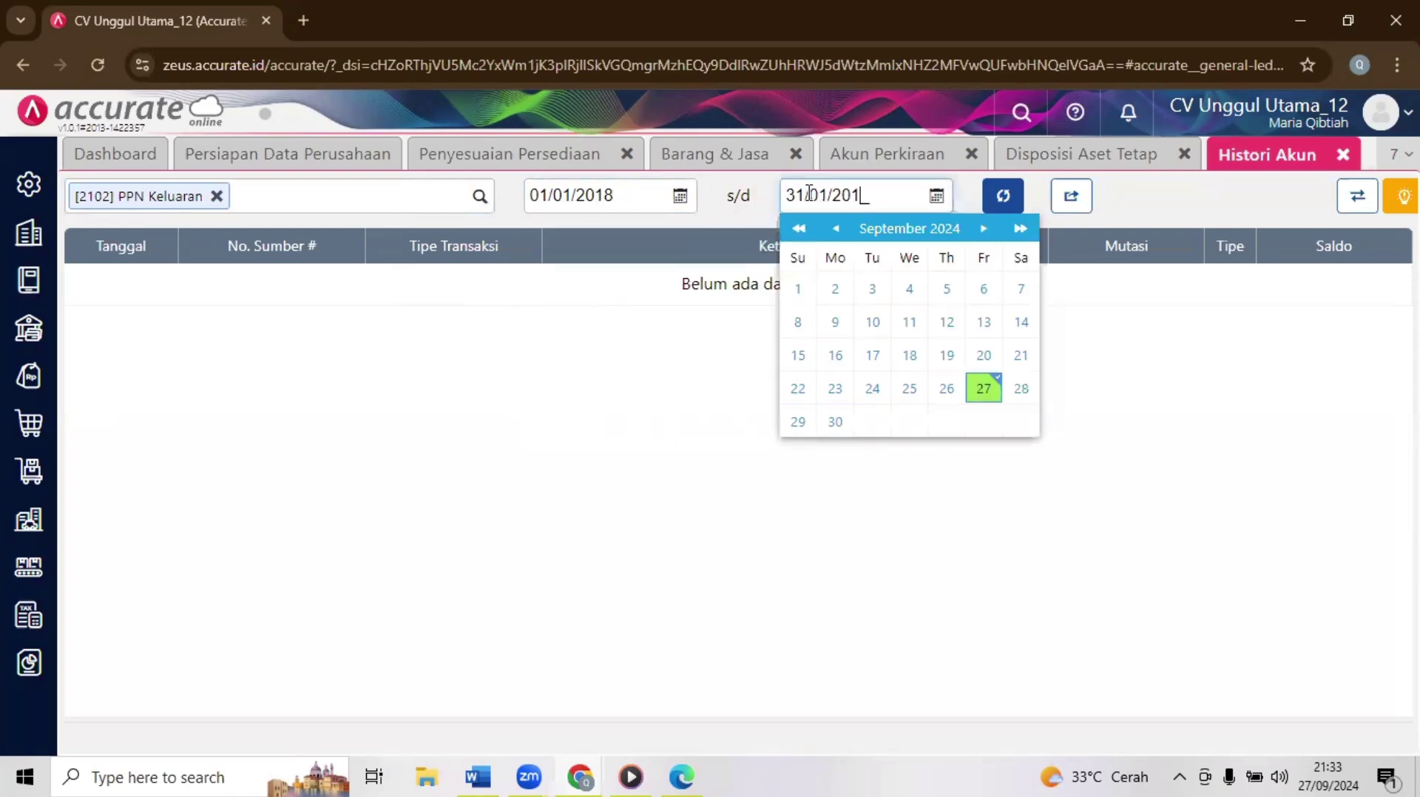
{"action": "left_click", "coordinate": [993, 200]}
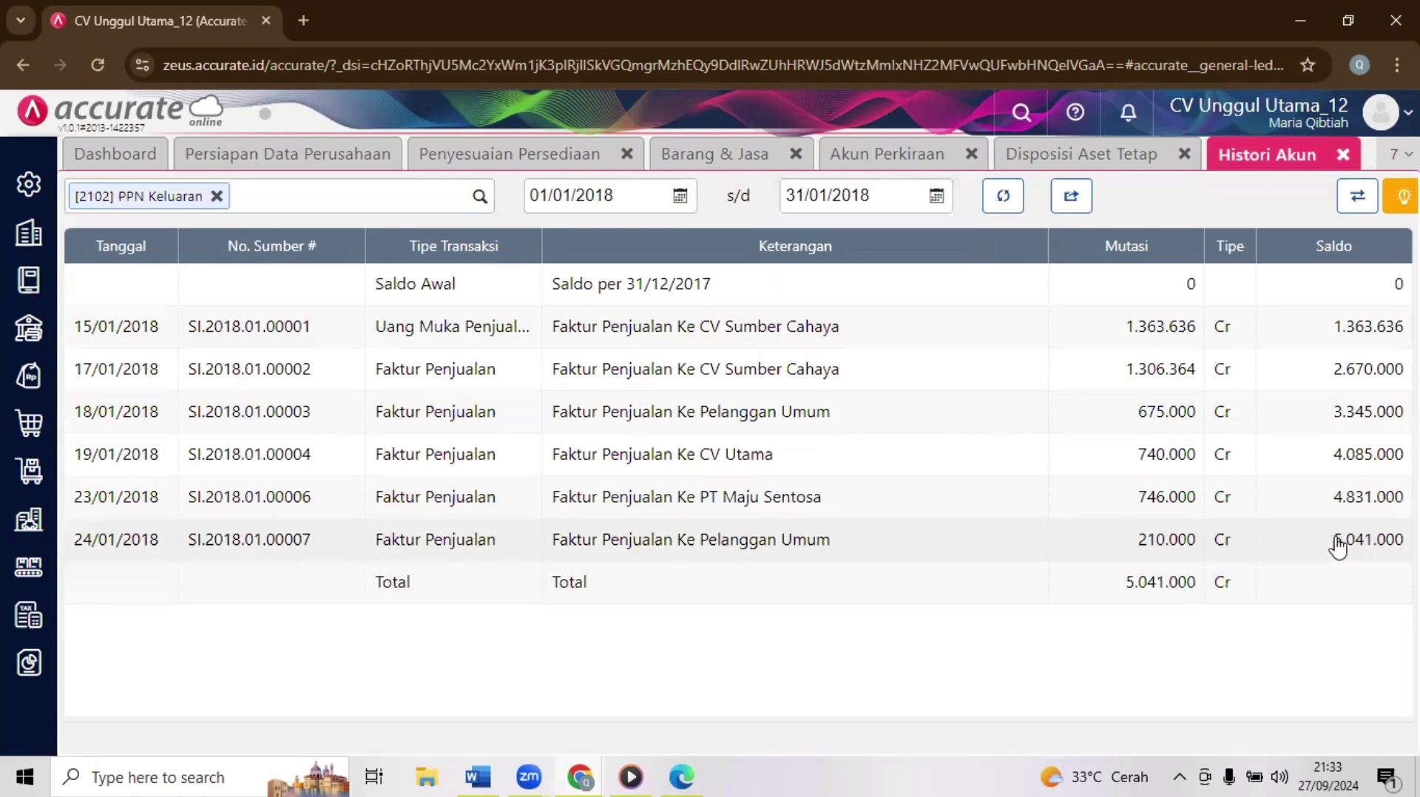
{"action": "left_click_drag", "start_coordinate": [1332, 540], "coordinate": [1404, 540]}
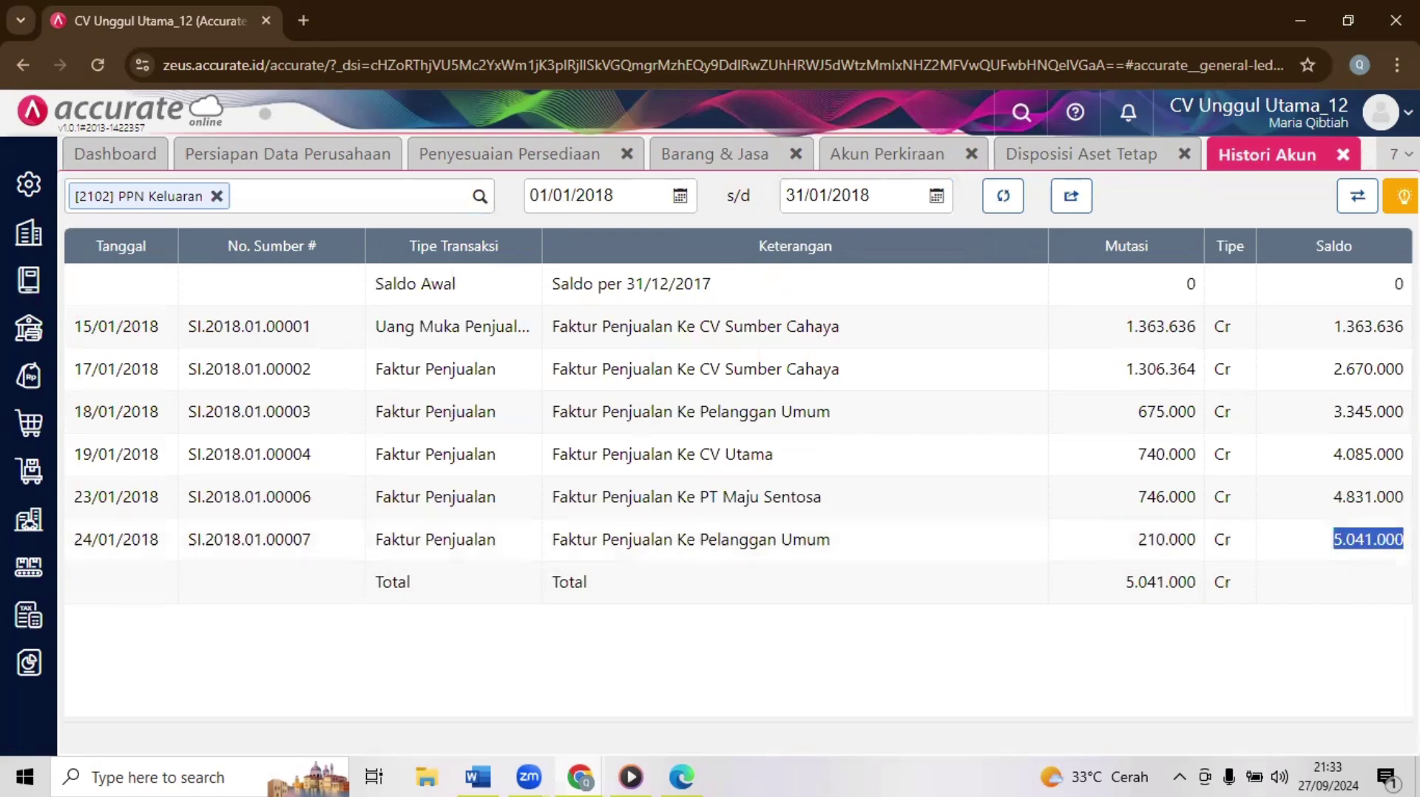
{"action": "left_click", "coordinate": [17, 294]}
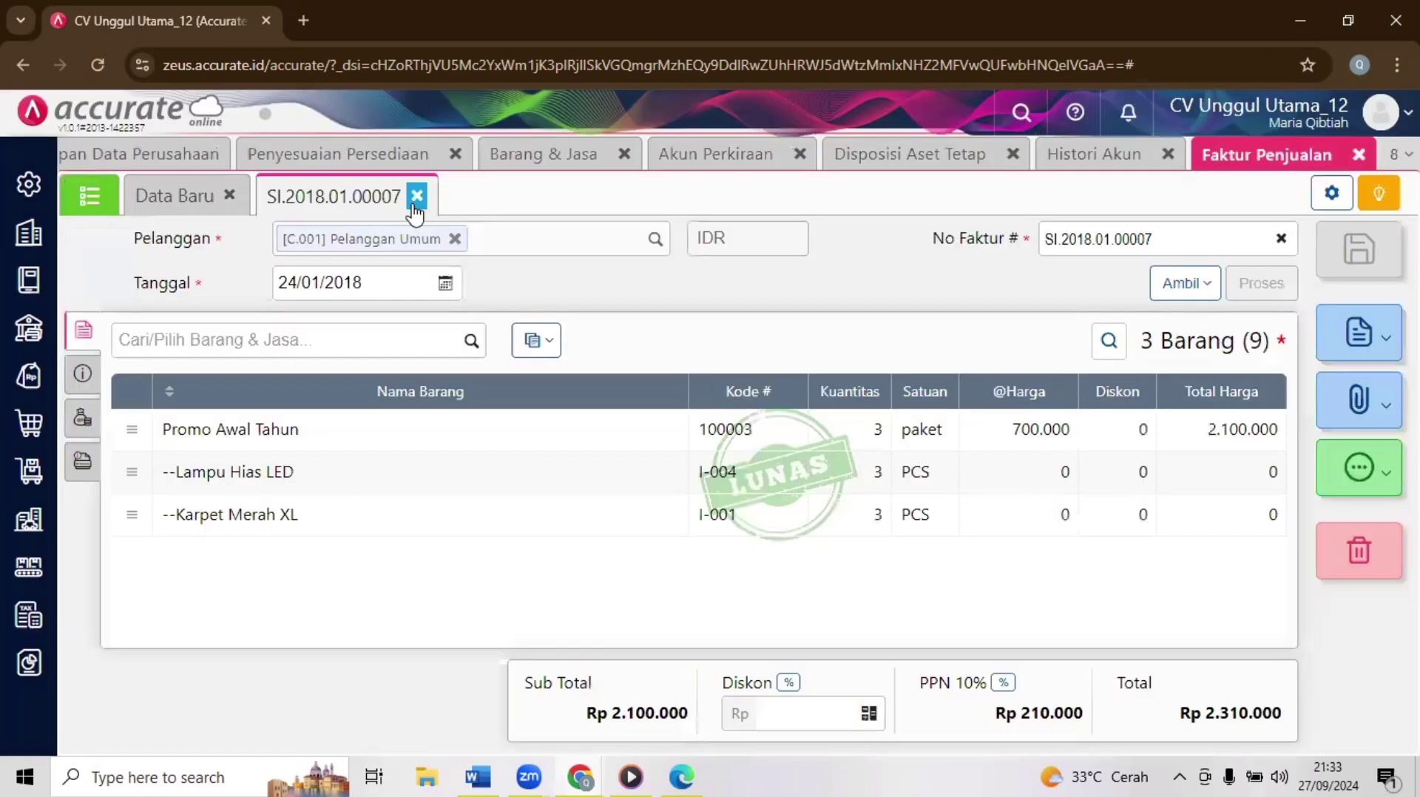
{"action": "left_click", "coordinate": [417, 197]}
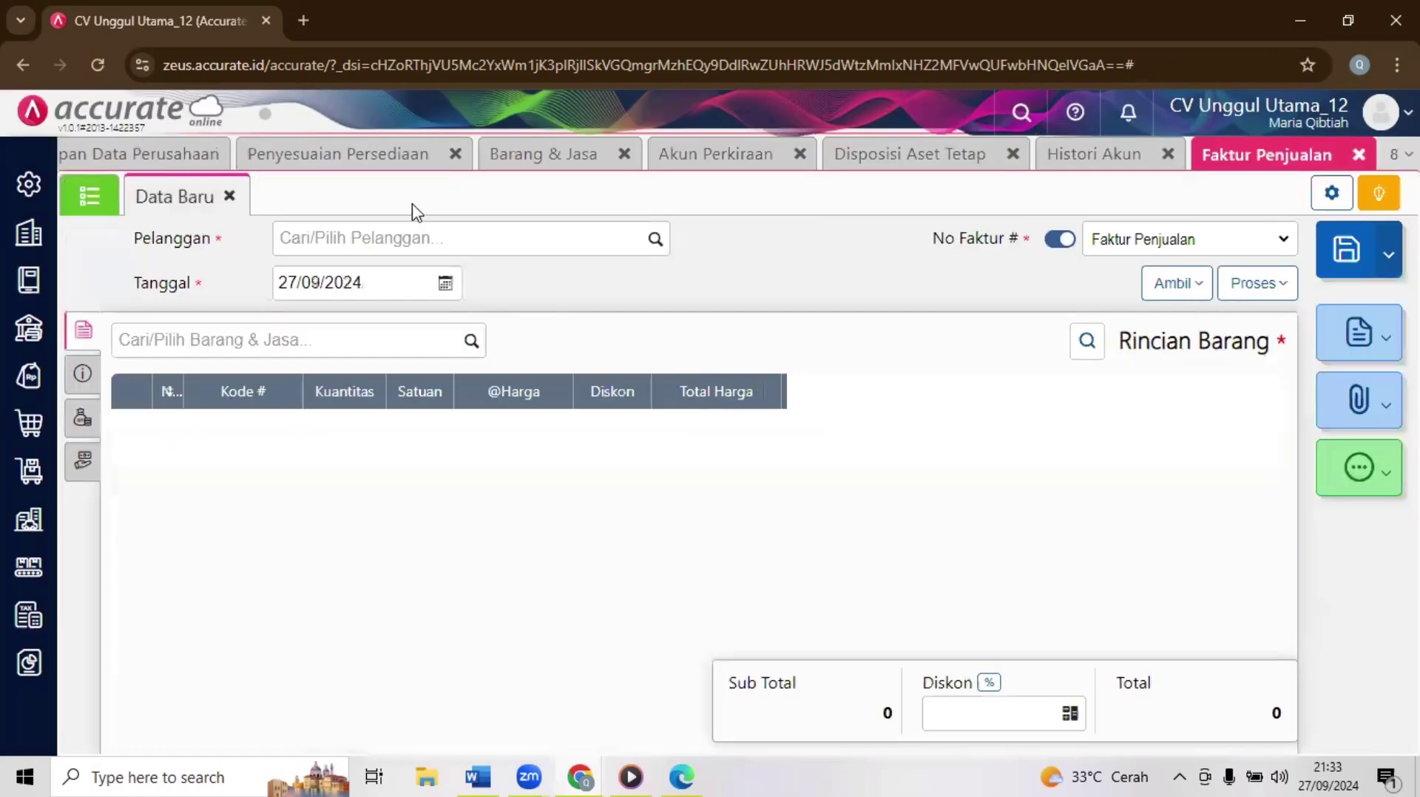
{"action": "left_click", "coordinate": [1131, 163]}
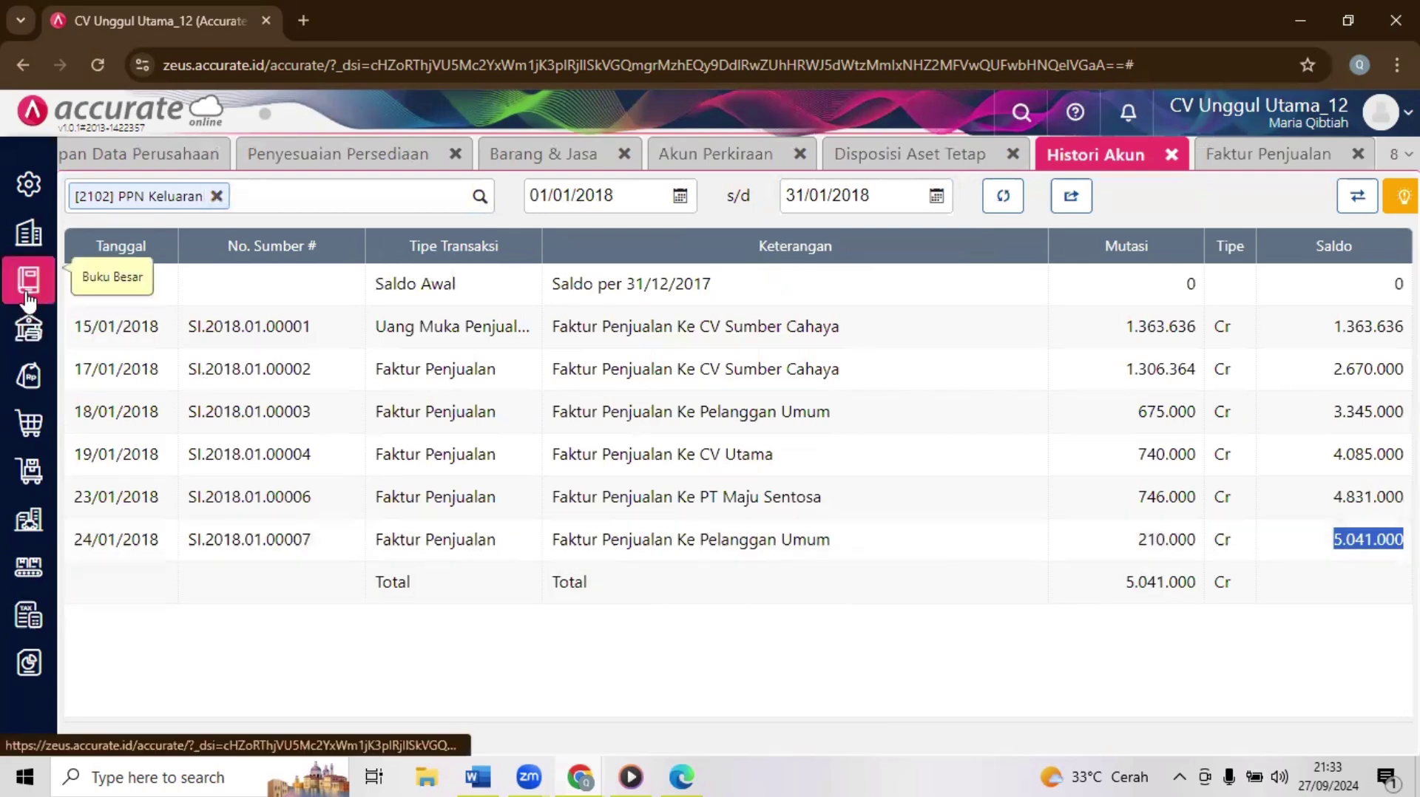
Step: Start a new Jurnal Umum entry and set its Tanggal to 31/01/2018
{"action": "left_click", "coordinate": [28, 296]}
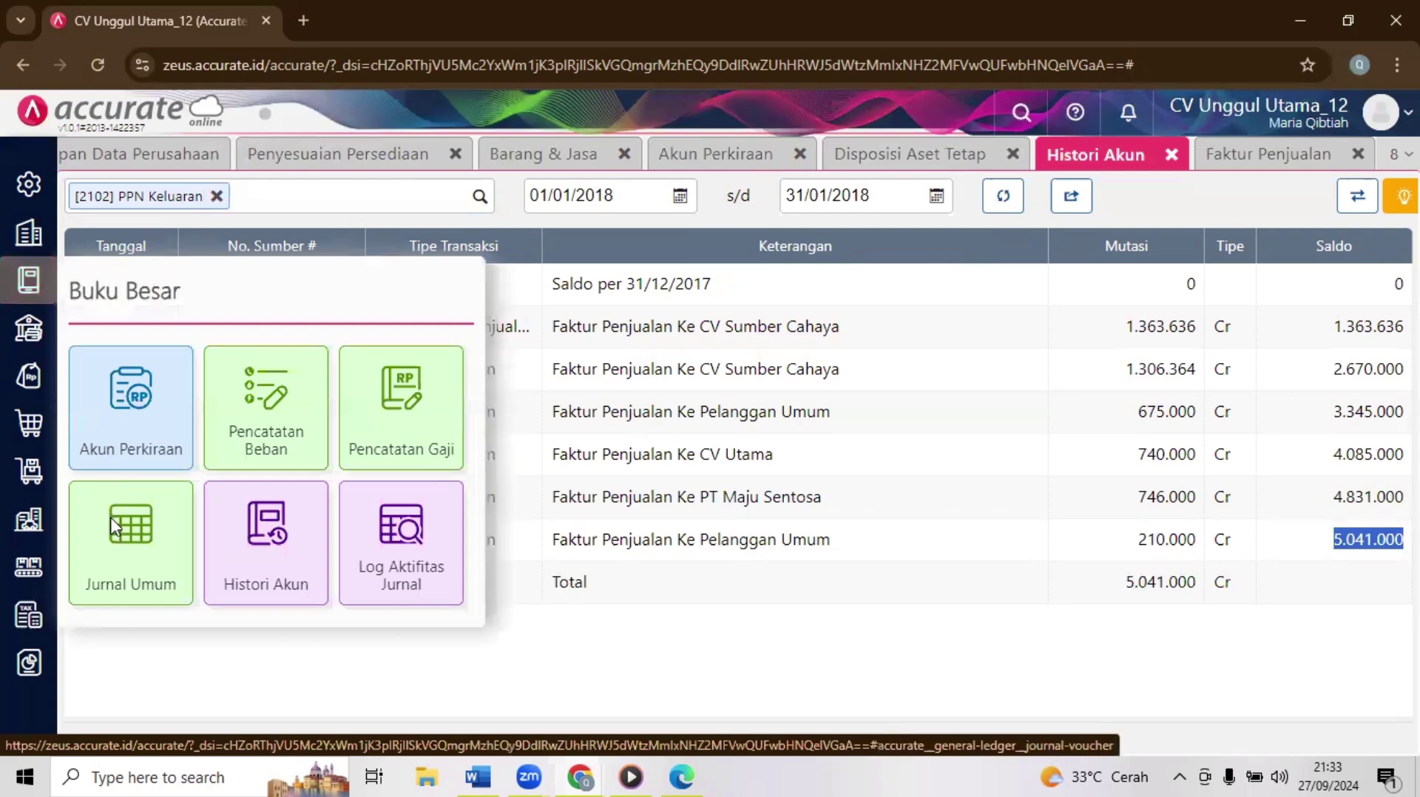
{"action": "left_click", "coordinate": [113, 526]}
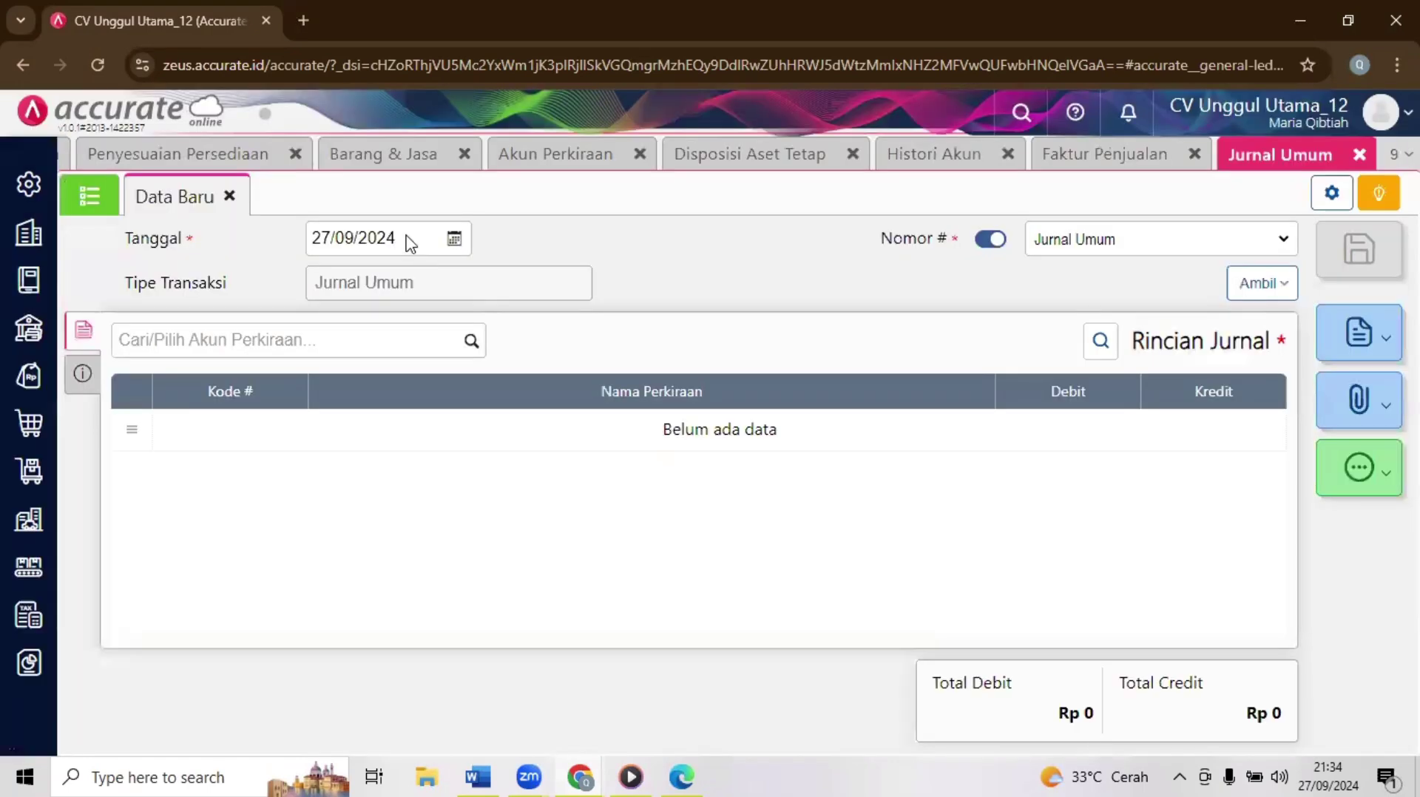
{"action": "left_click", "coordinate": [405, 235]}
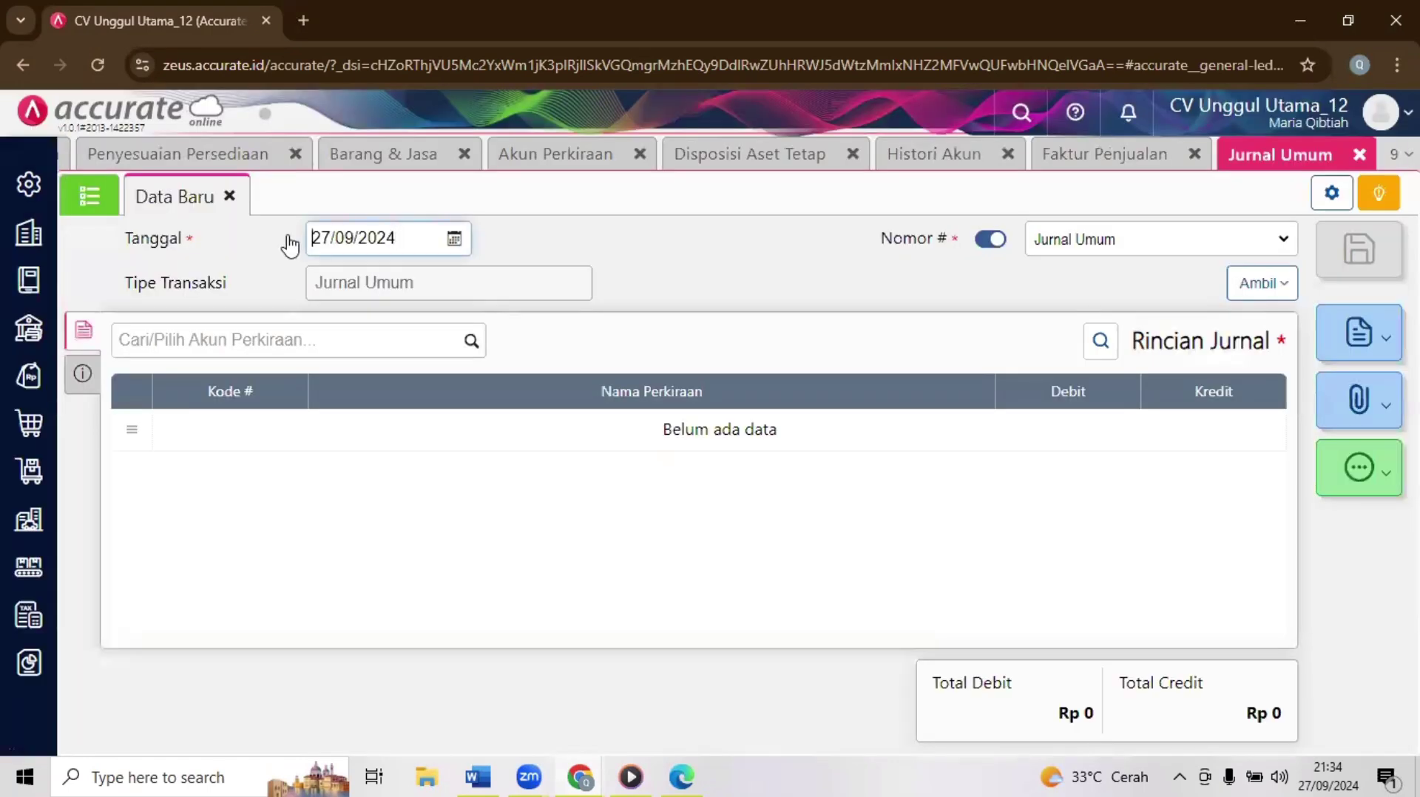
{"action": "left_click_drag", "start_coordinate": [402, 232], "coordinate": [265, 250]}
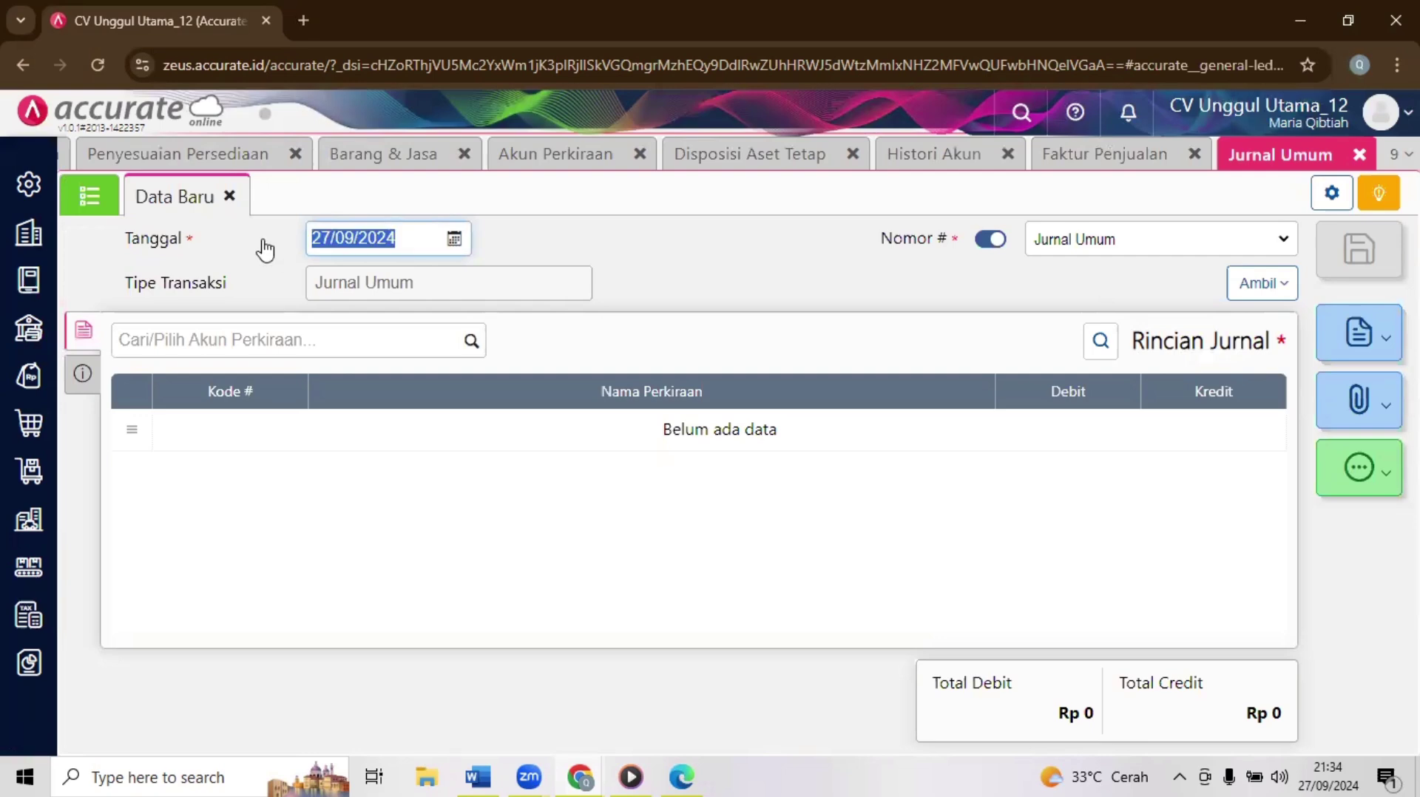
{"action": "type", "text": "31/01/201"}
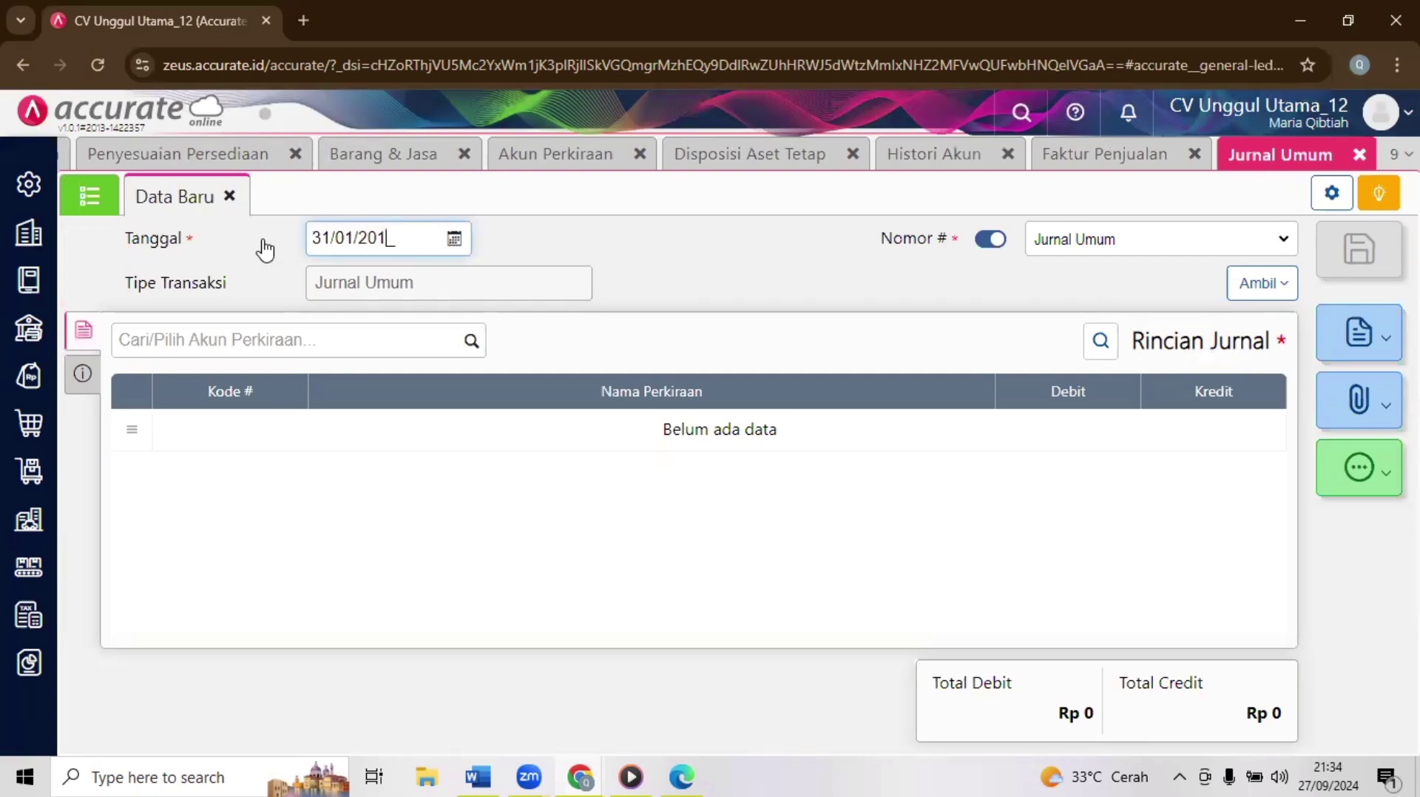
{"action": "type", "text": "8"}
{"action": "left_click", "coordinate": [635, 284]}
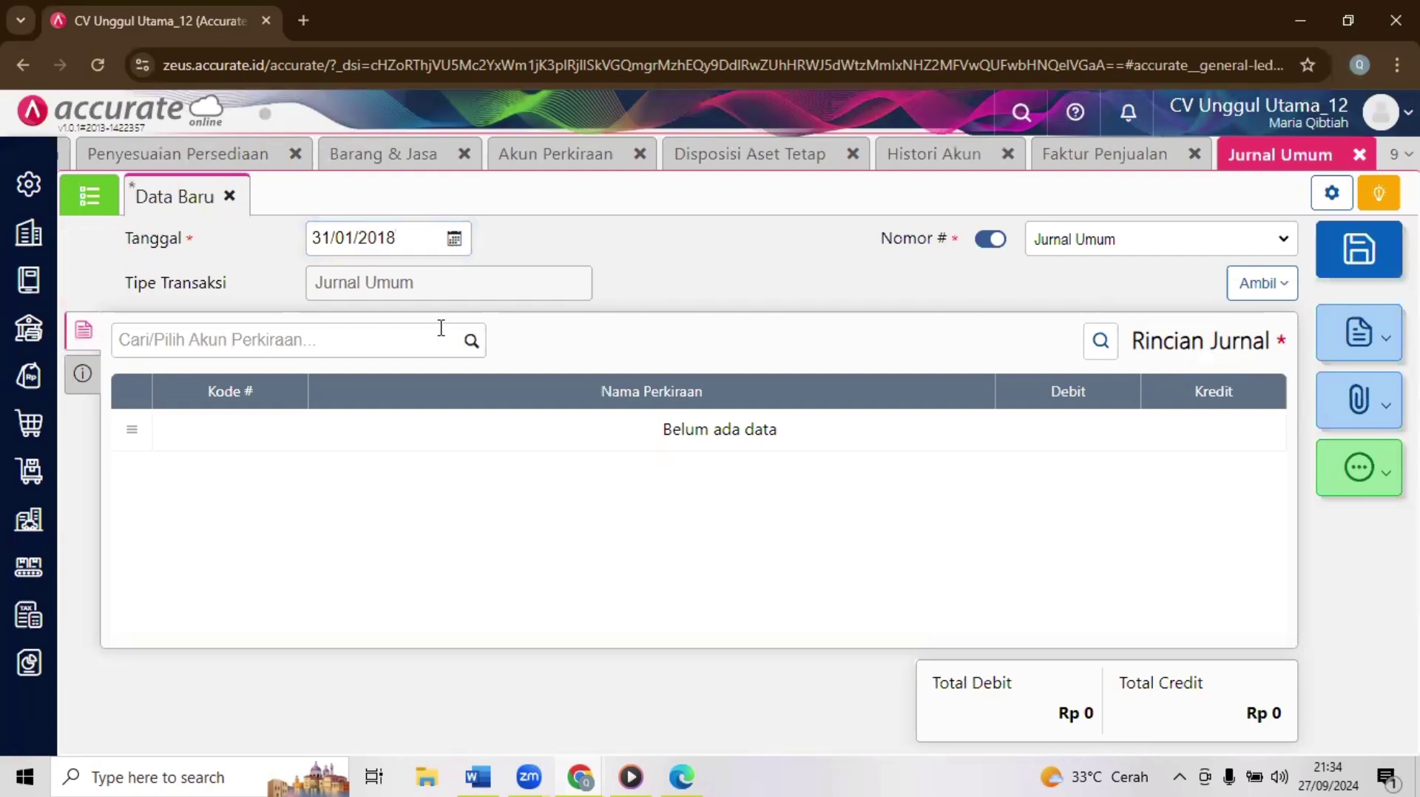
{"action": "left_click", "coordinate": [400, 339]}
{"action": "type", "text": "5.041.000"}
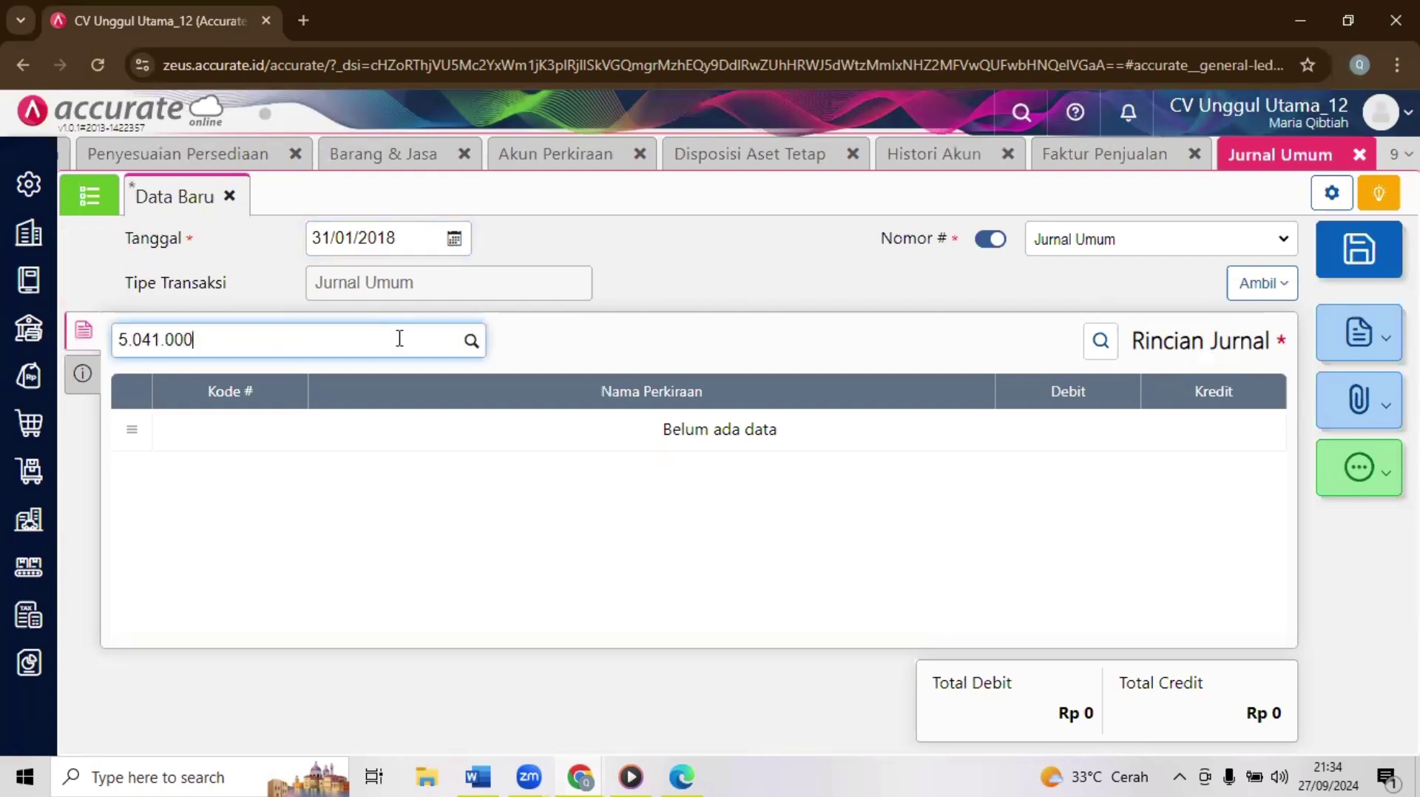
{"action": "key", "text": "BackSpace"}
{"action": "key", "text": "BackSpace"}
{"action": "key", "text": "BackSpace"}
{"action": "key", "text": "BackSpace"}
{"action": "key", "text": "BackSpace"}
{"action": "key", "text": "BackSpace"}
{"action": "key", "text": "BackSpace"}
{"action": "key", "text": "BackSpace"}
{"action": "key", "text": "BackSpace"}
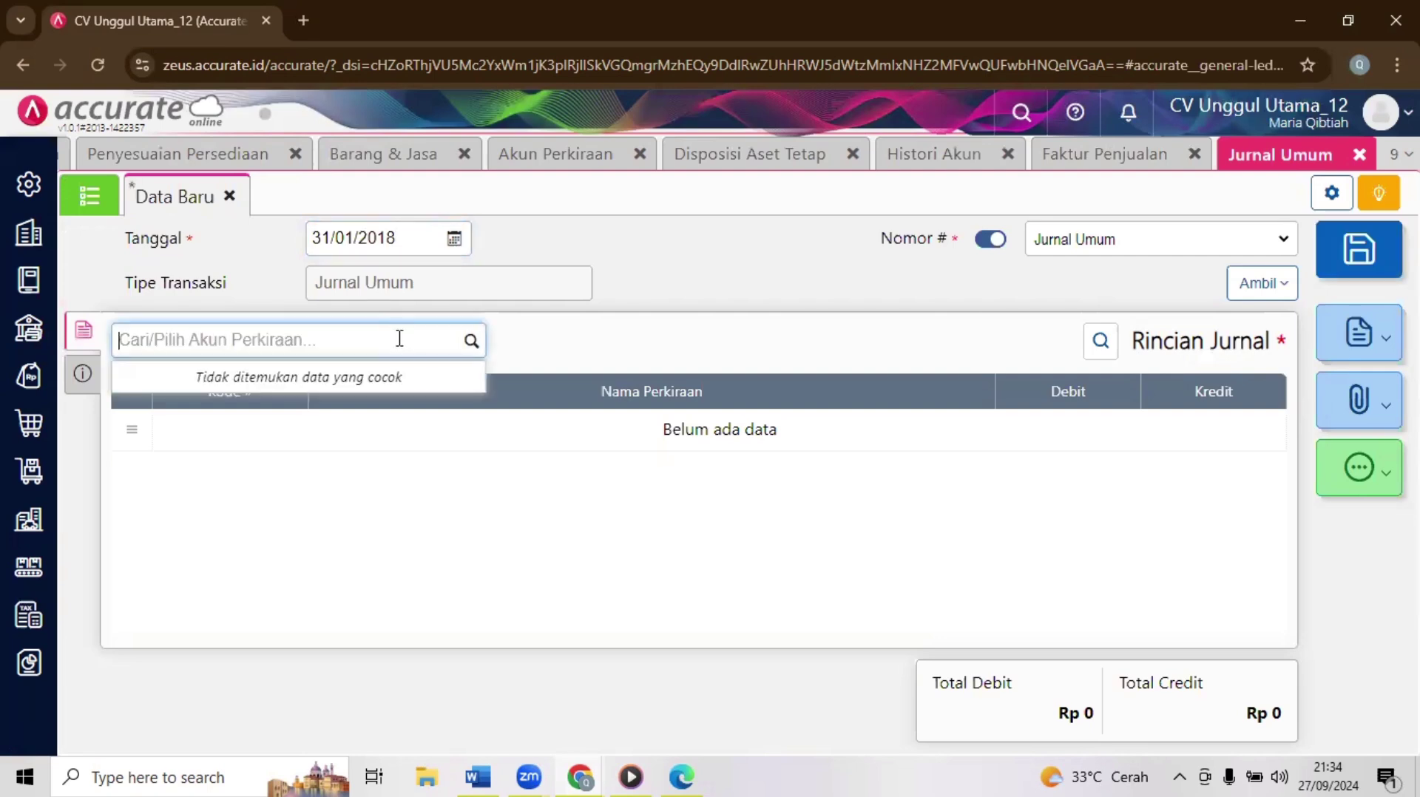
Step: Add the PPN Keluaran account to the journal with a Debit of 5.041.000
{"action": "type", "text": "ppn k"}
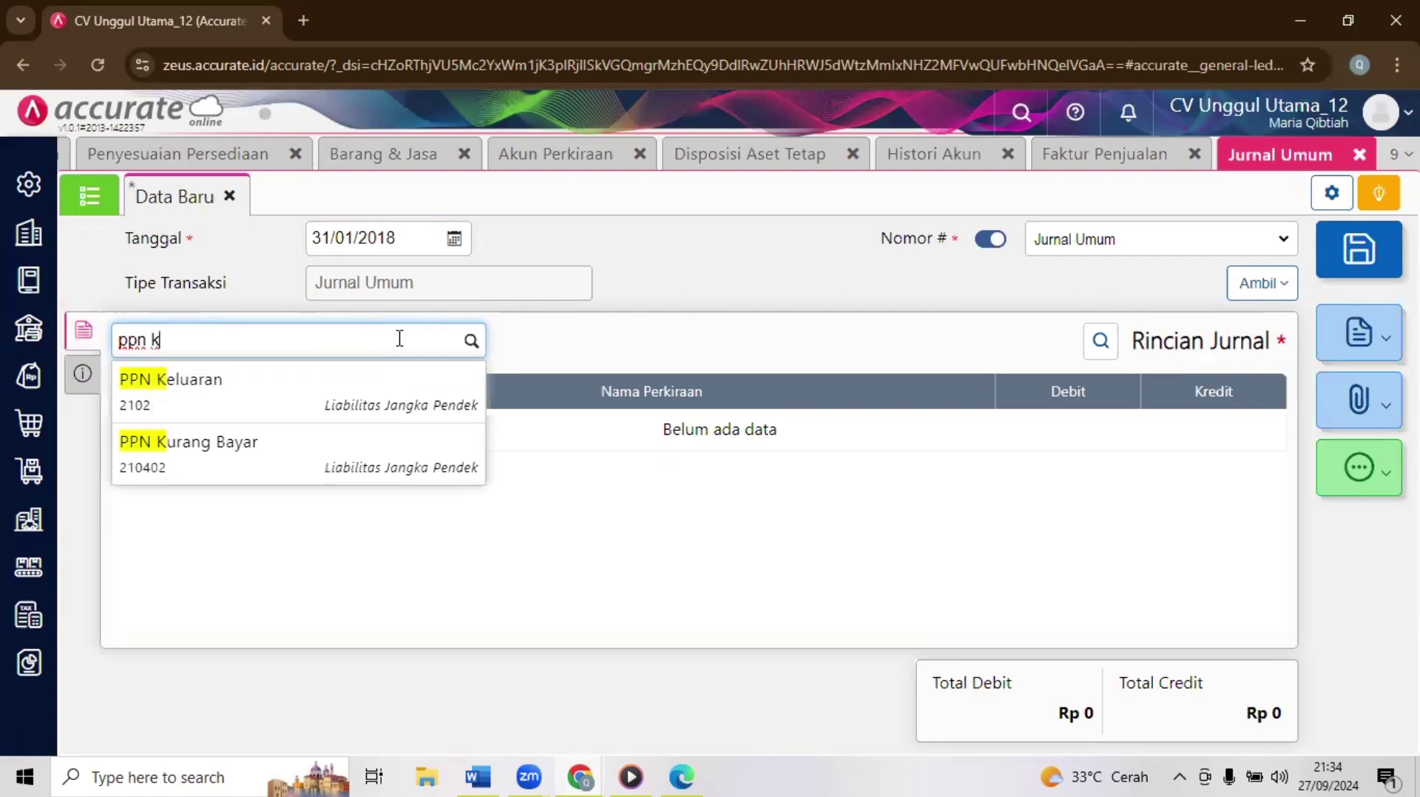
{"action": "left_click", "coordinate": [314, 403]}
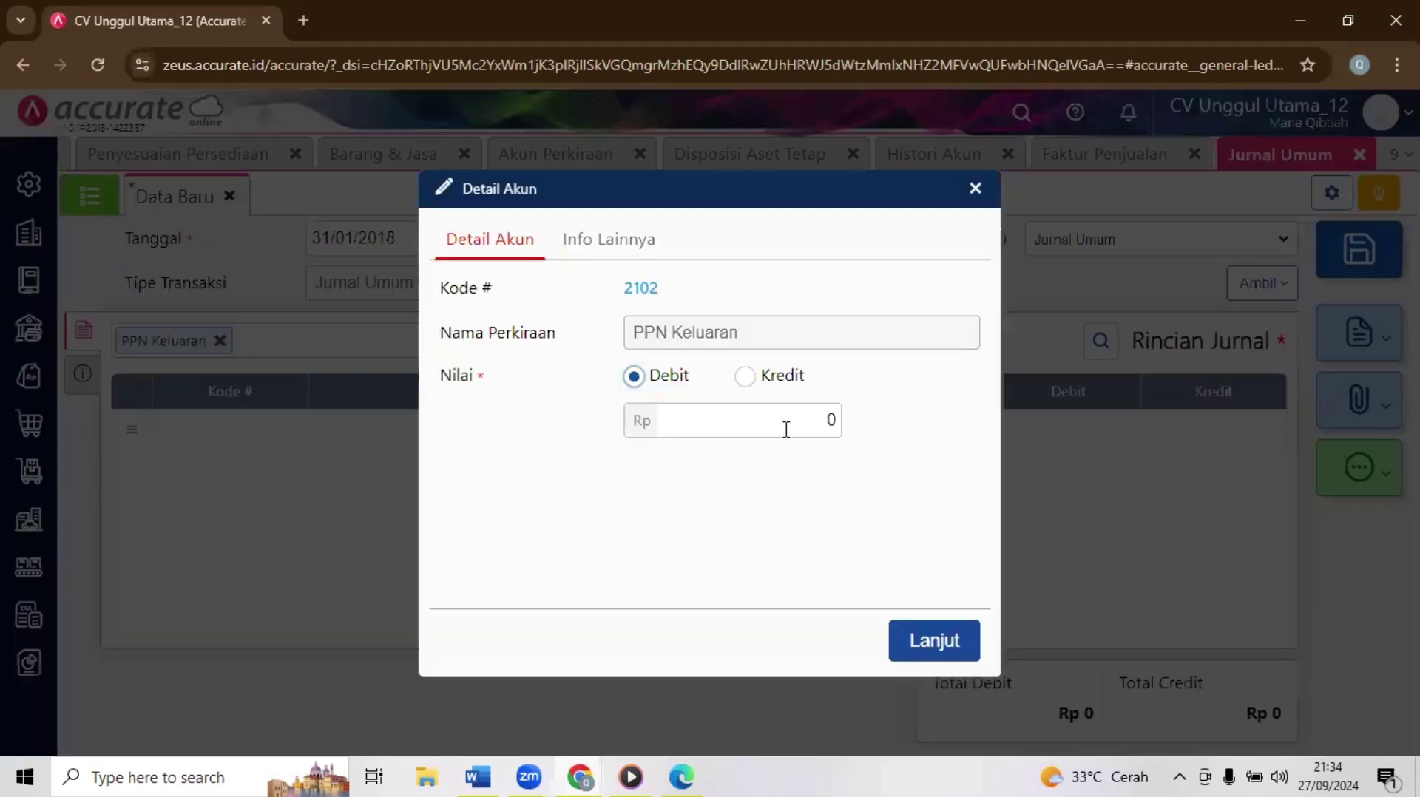
{"action": "left_click", "coordinate": [809, 421]}
{"action": "type", "text": "5.041.000"}
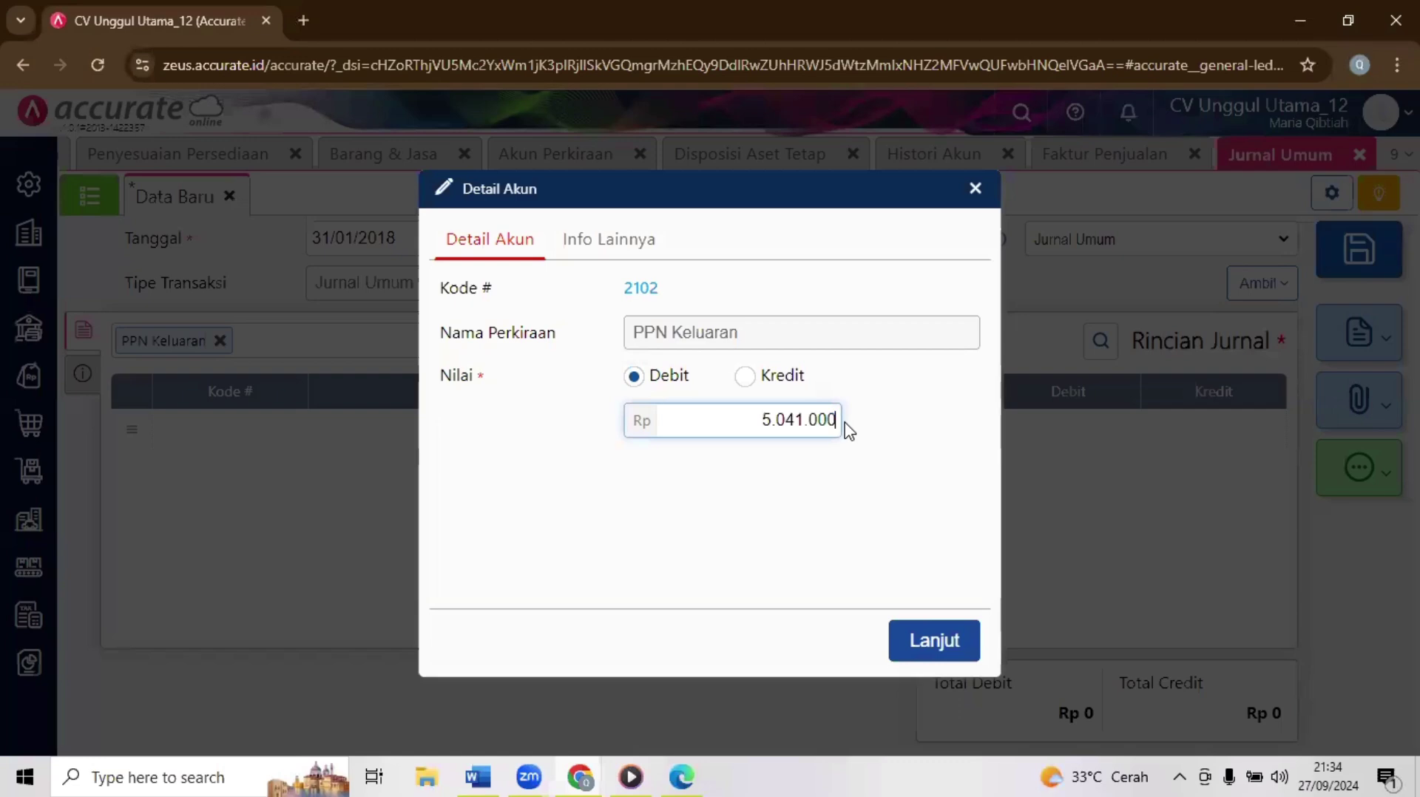
{"action": "left_click", "coordinate": [925, 642]}
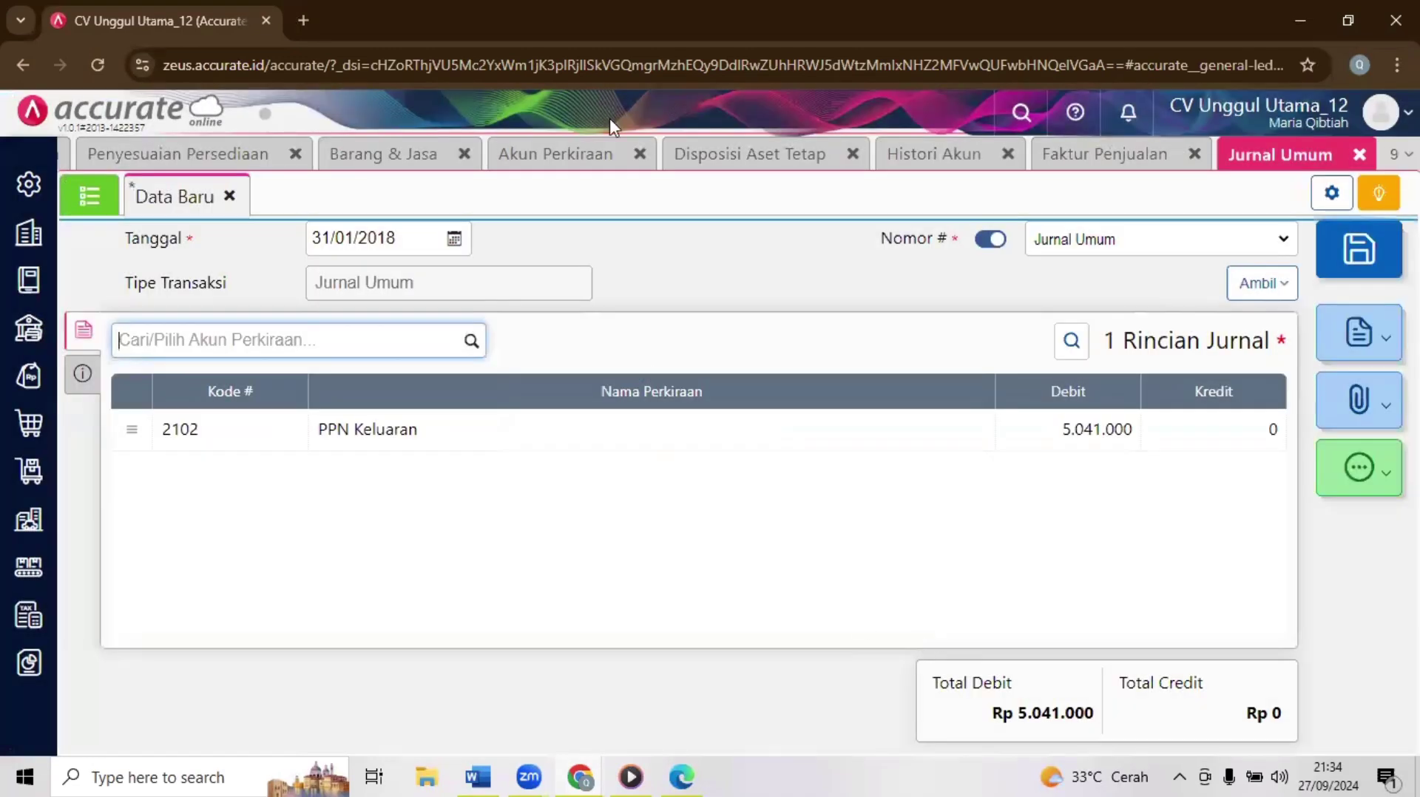
Step: Load the PPN Masukan history in Histori Akun and copy the Saldo of the 12/01/2018 Retur Pembelian row
{"action": "left_click", "coordinate": [961, 156]}
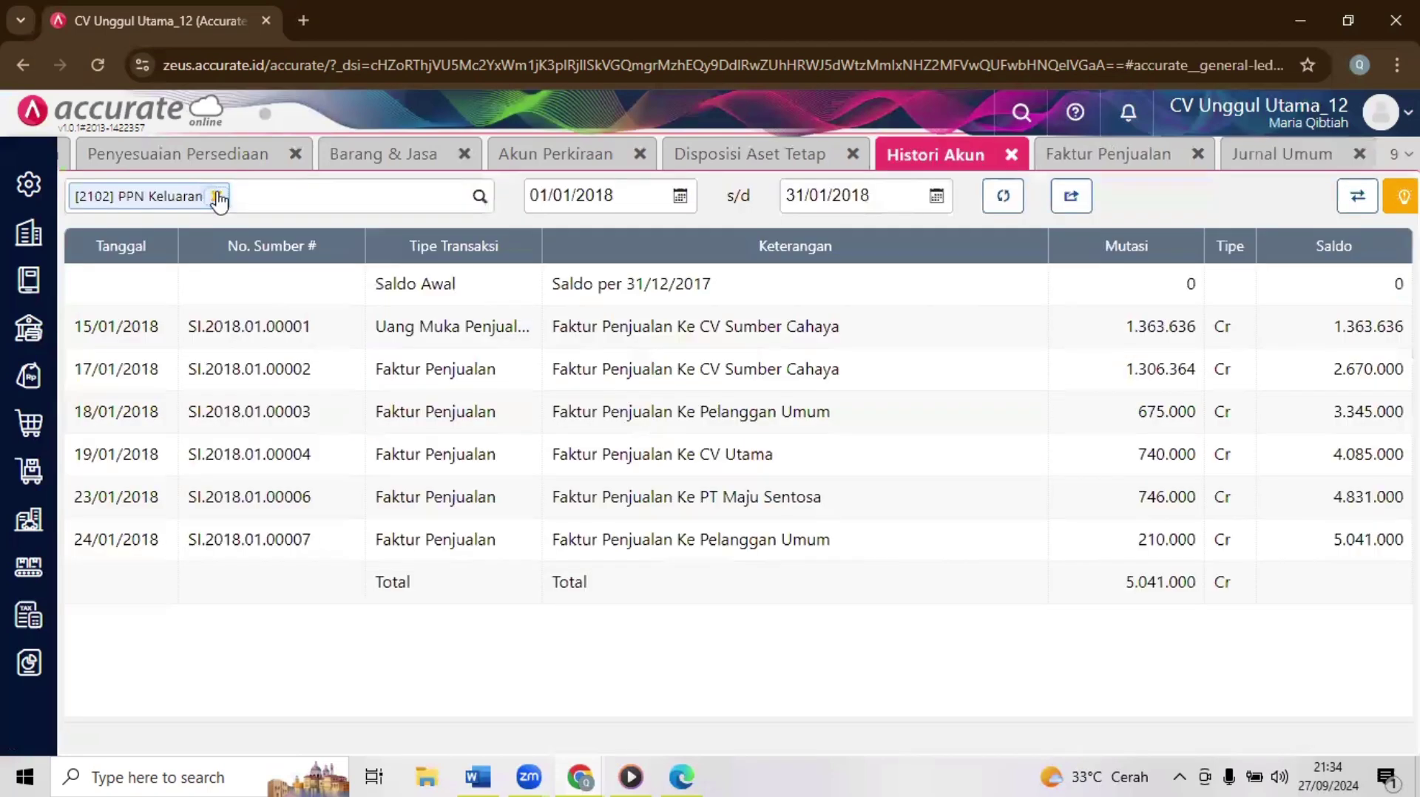
{"action": "left_click", "coordinate": [218, 197]}
{"action": "type", "text": "pn"}
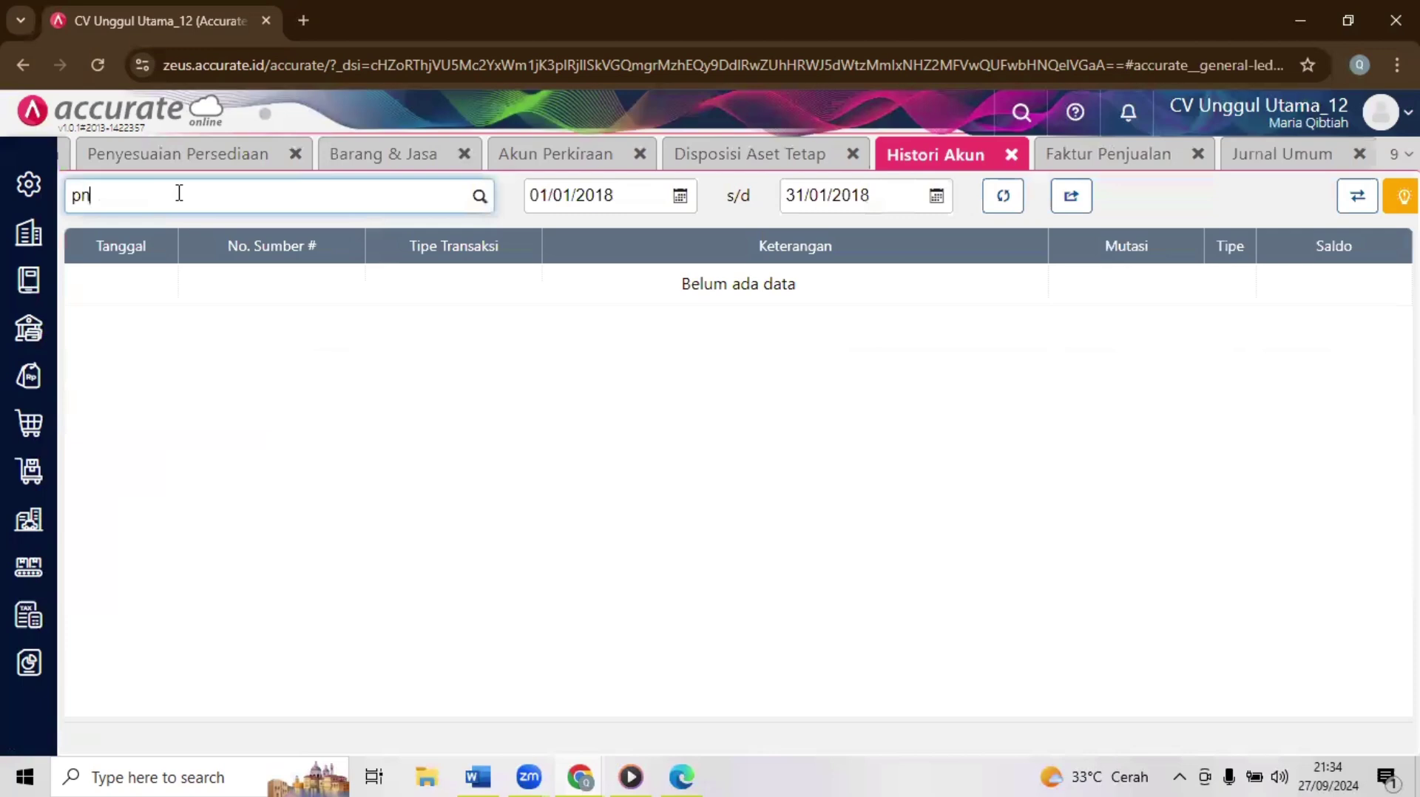
{"action": "type", "text": " ma"}
{"action": "key", "text": "BackSpace"}
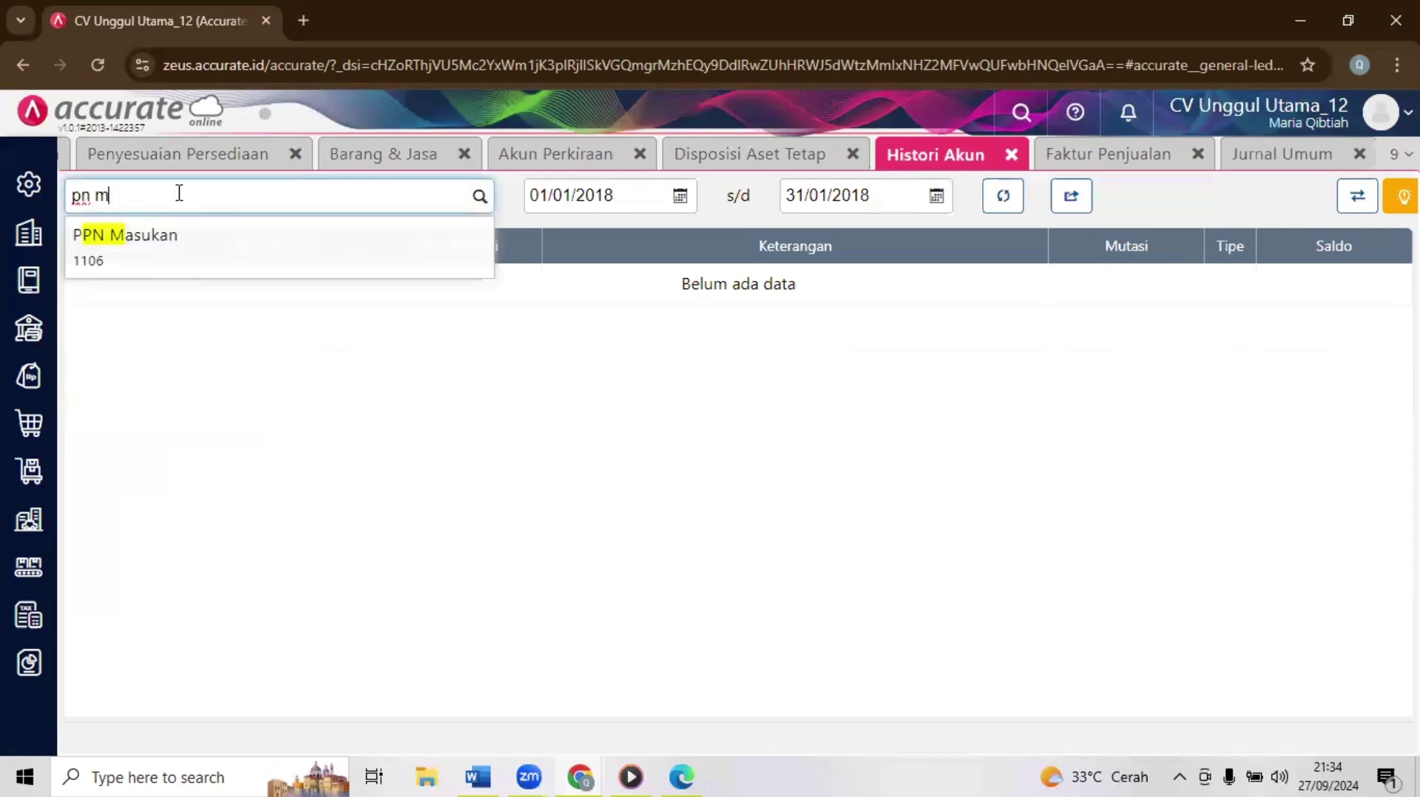
{"action": "left_click", "coordinate": [140, 251]}
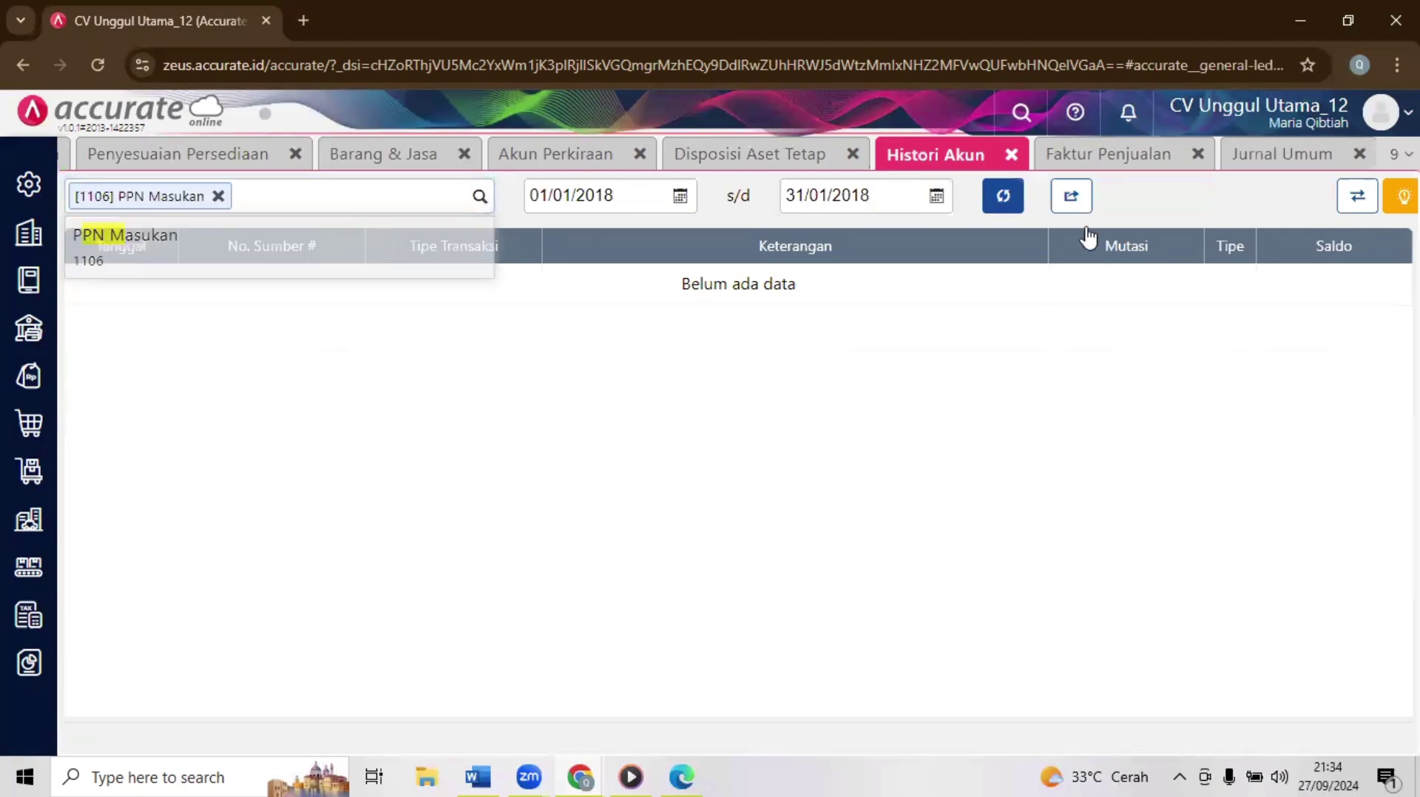
{"action": "left_click", "coordinate": [1000, 198]}
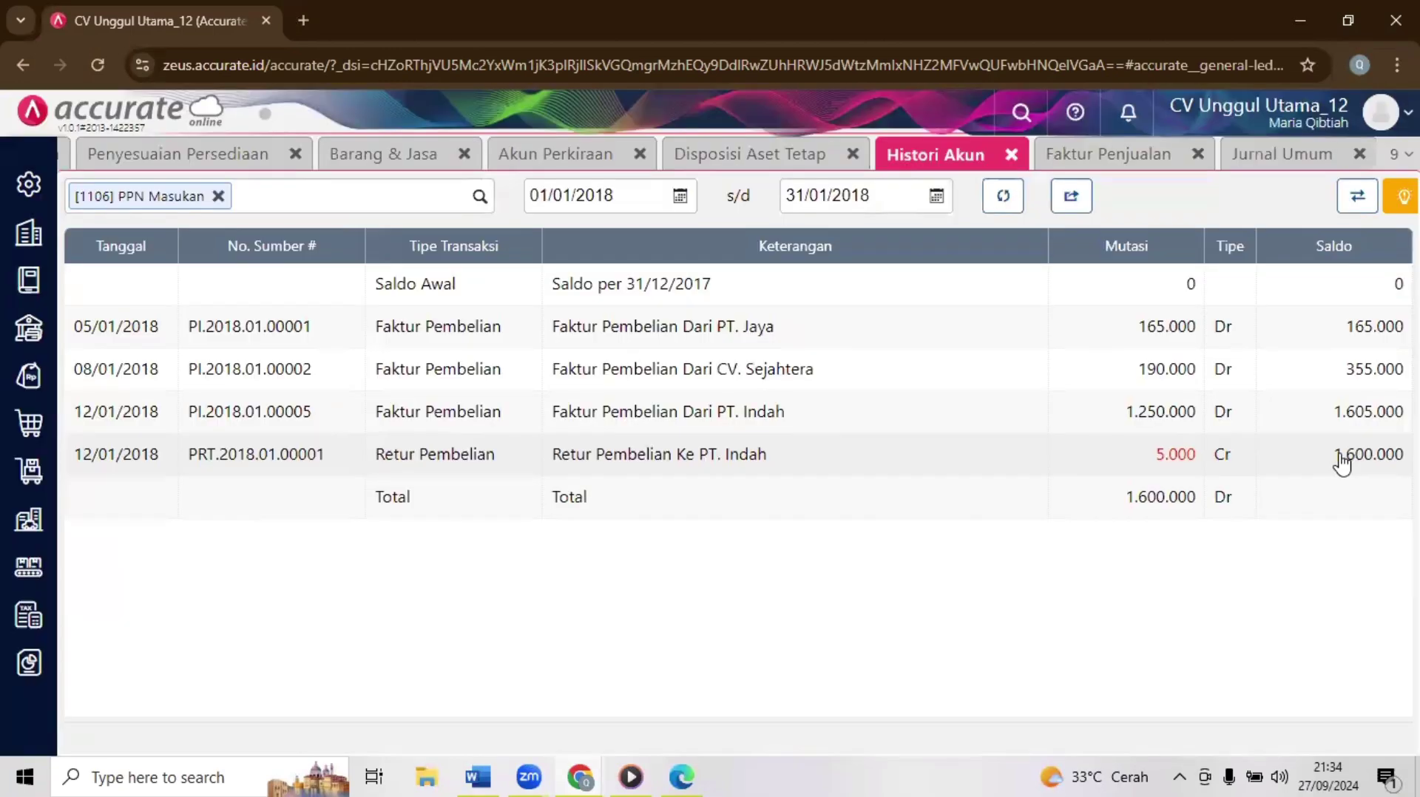
{"action": "left_click_drag", "start_coordinate": [1342, 455], "coordinate": [1404, 454]}
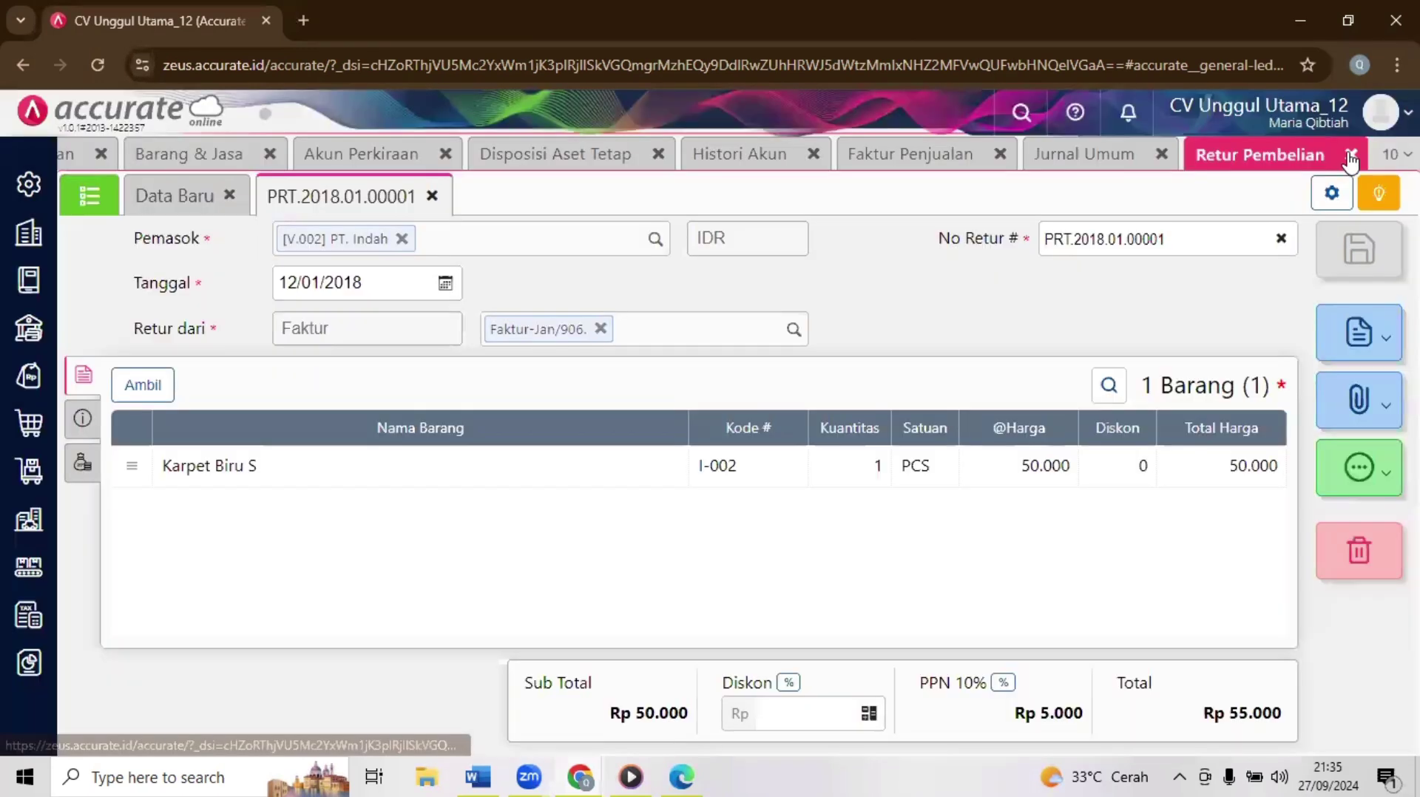
Step: Return to the Jurnal Umum entry and add the PPN Masukan account with a Kredit of 1.600.000
{"action": "left_click", "coordinate": [1120, 159]}
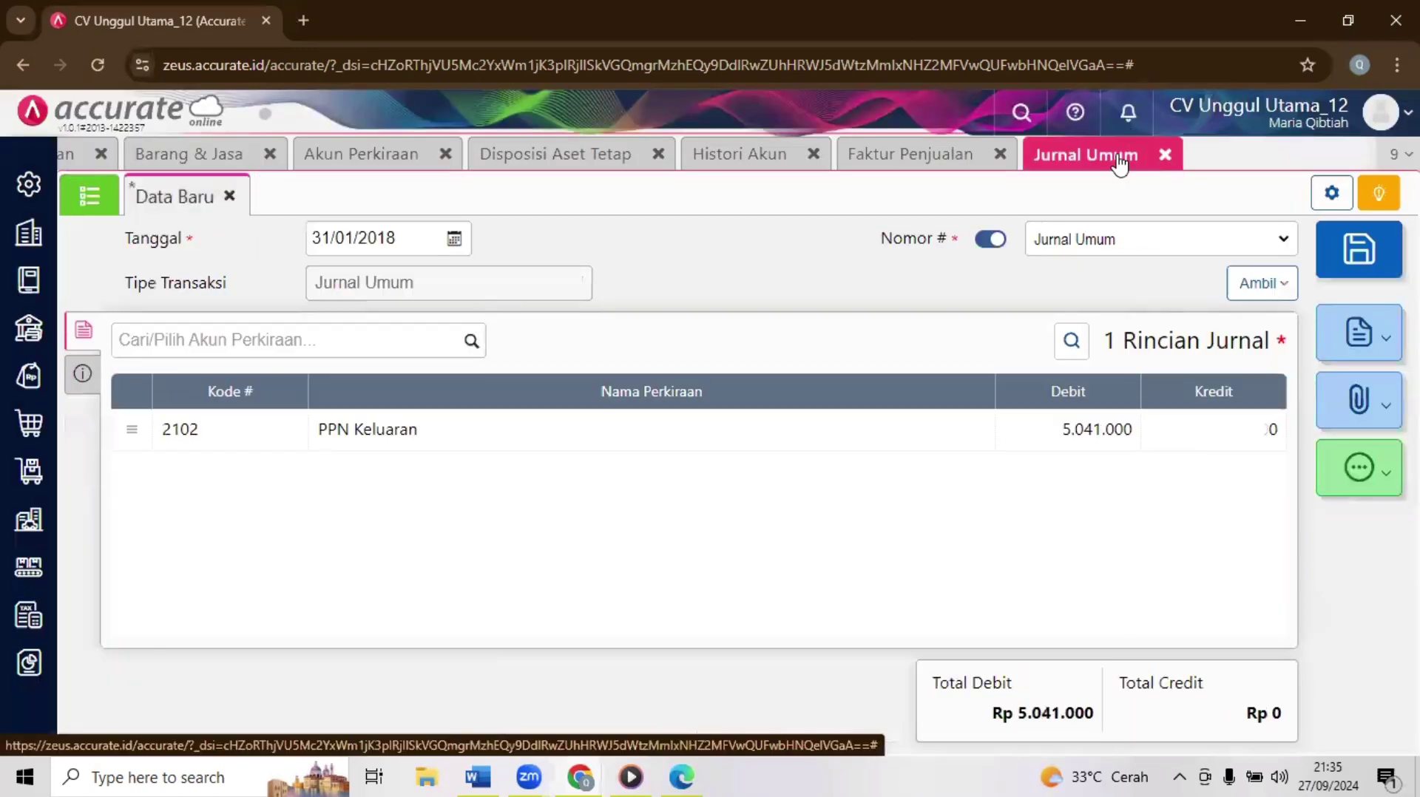
{"action": "left_click", "coordinate": [370, 331]}
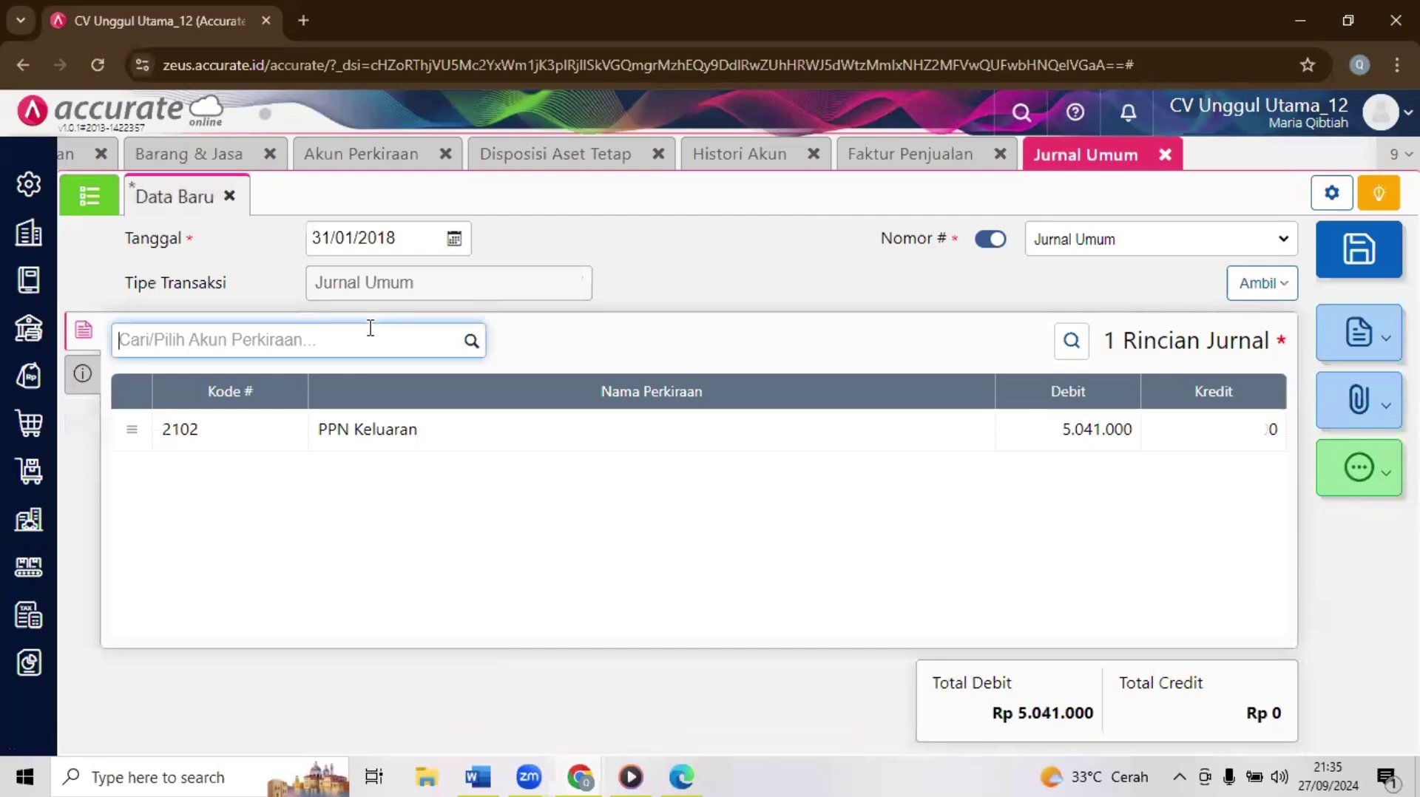
{"action": "type", "text": "pp"}
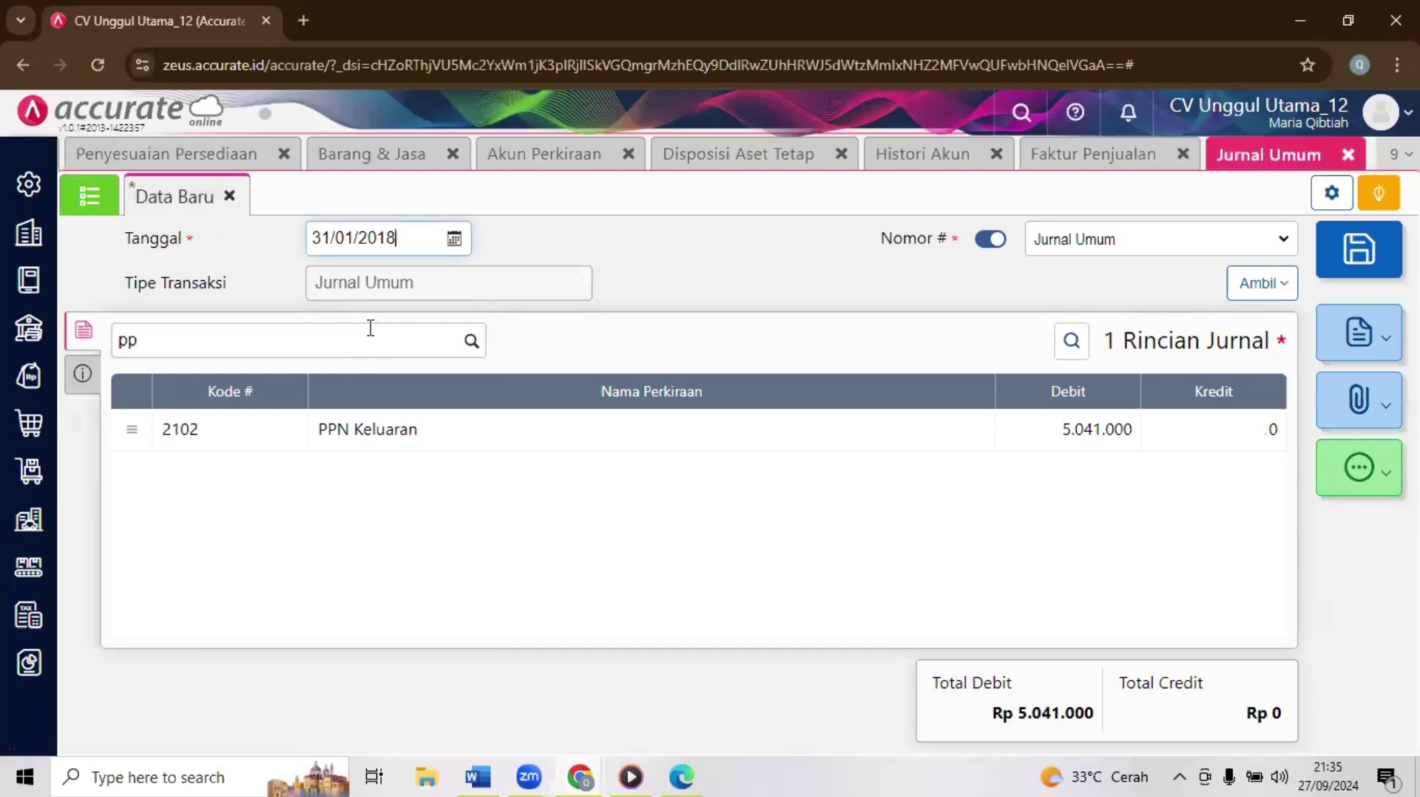
{"action": "left_click", "coordinate": [370, 328]}
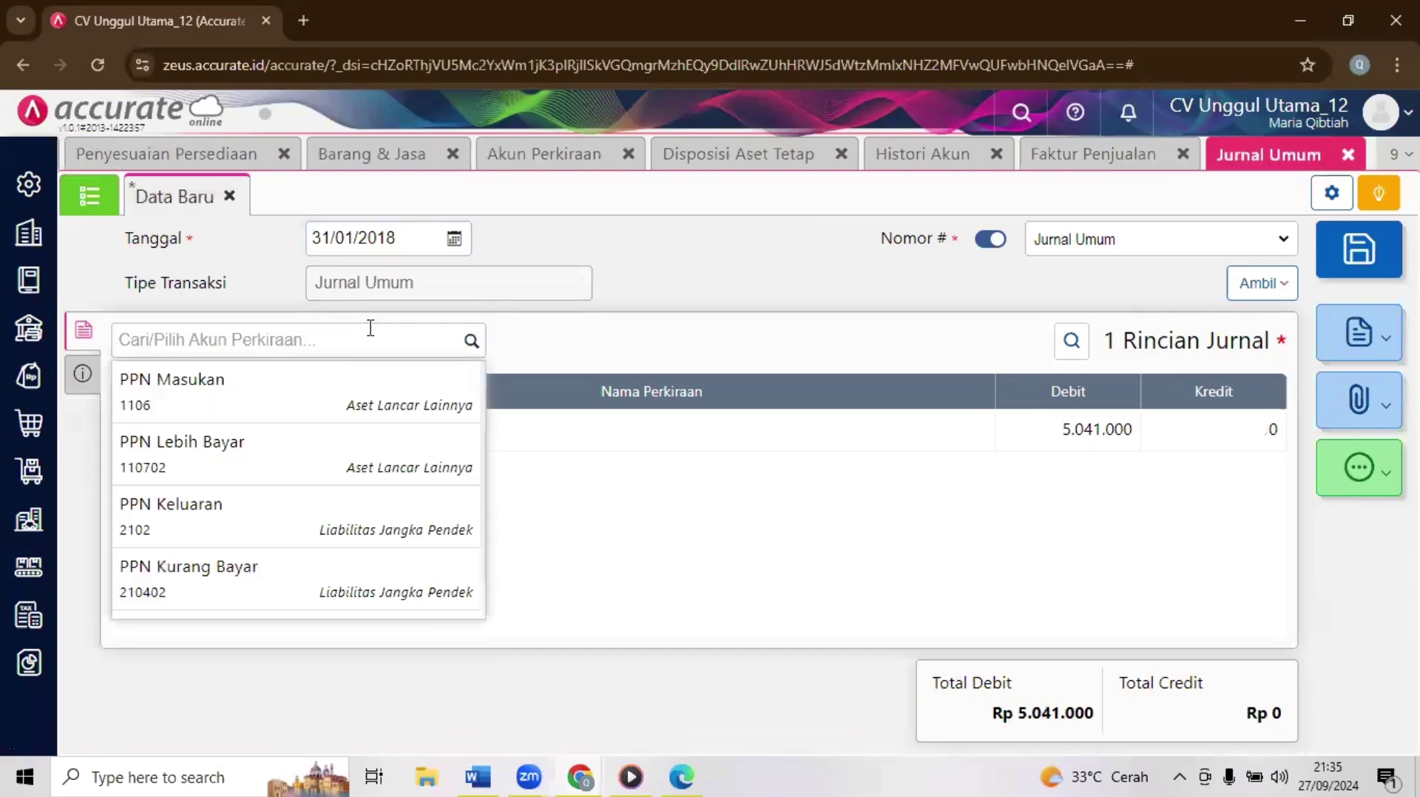
{"action": "left_click", "coordinate": [323, 396]}
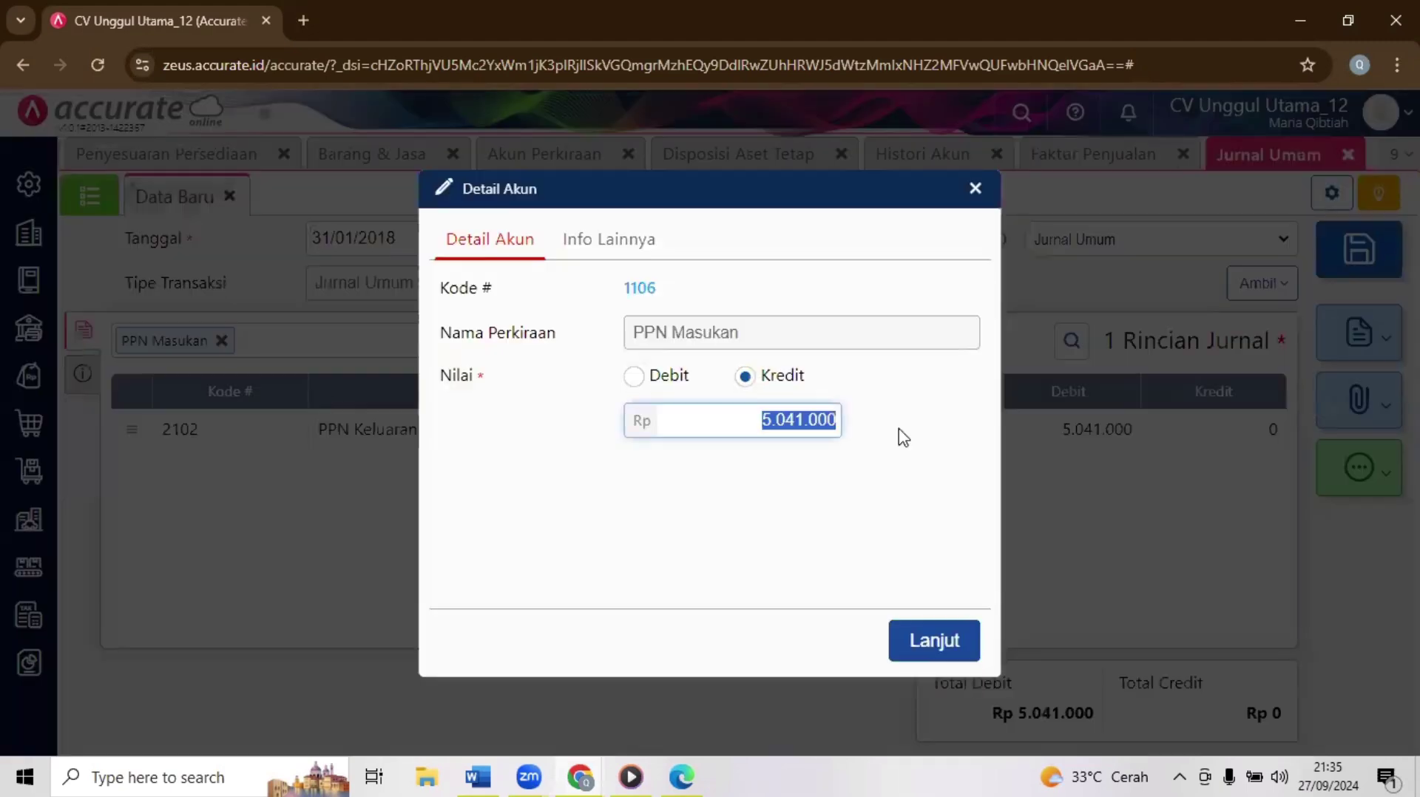
{"action": "type", "text": "1.600.000"}
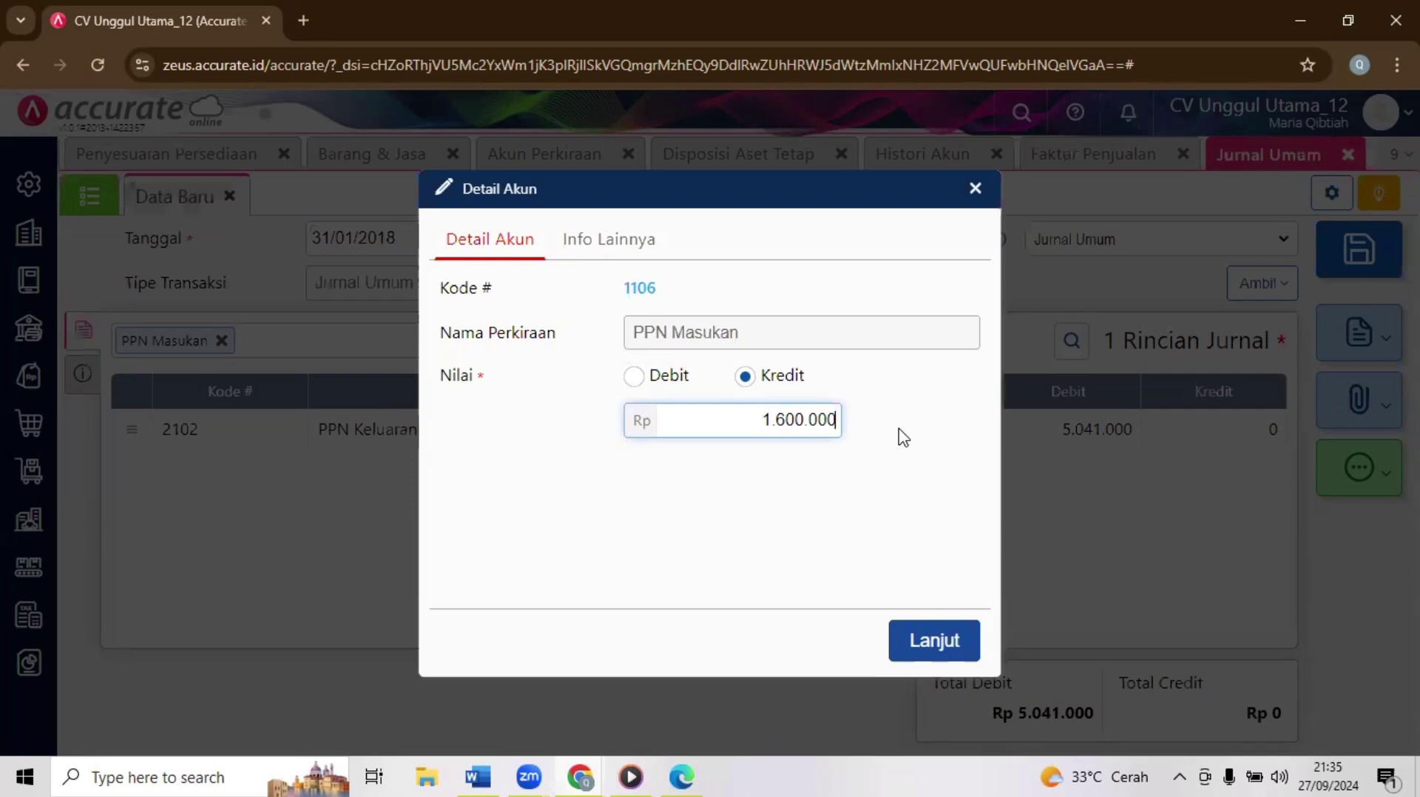
{"action": "left_click", "coordinate": [917, 641]}
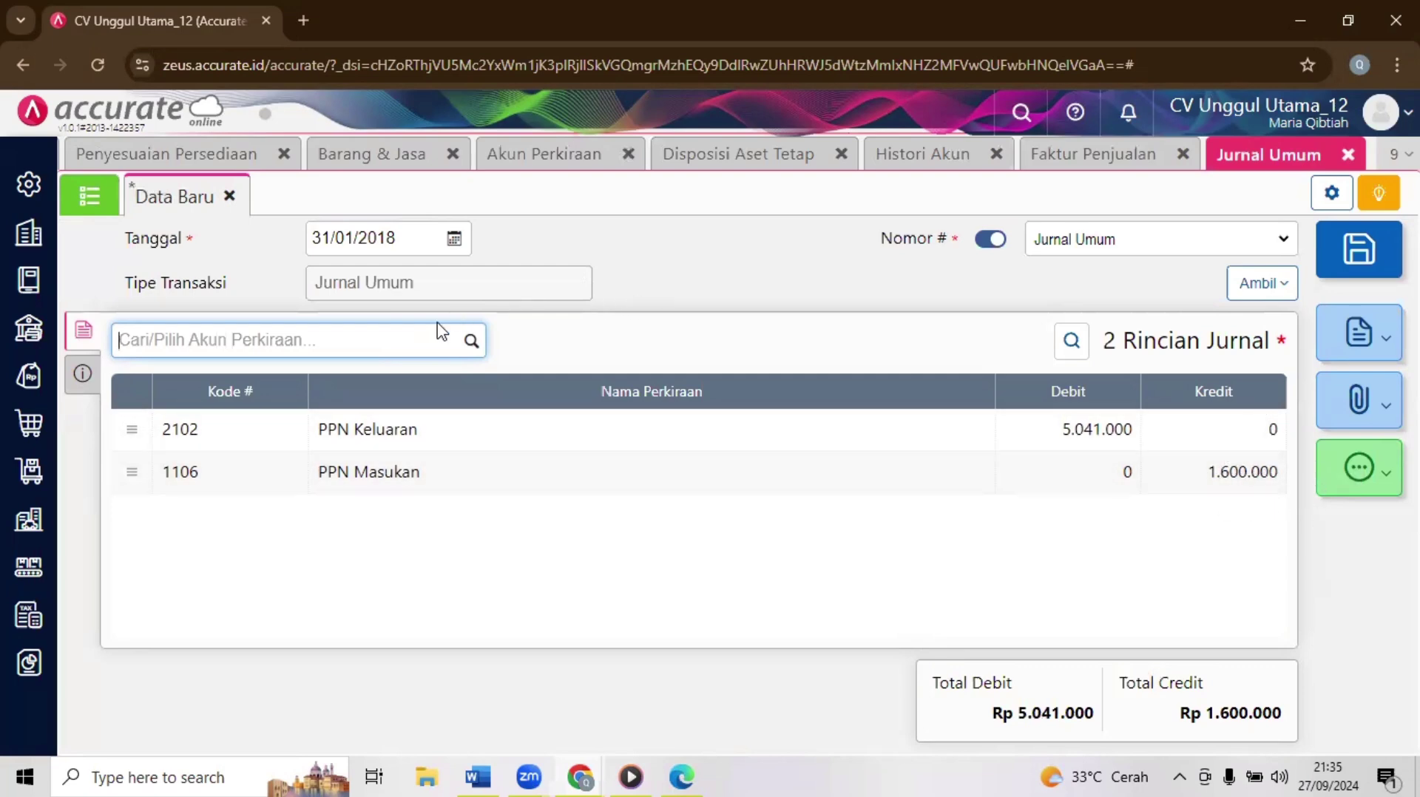
Step: Add the PPN Kurang Bayar account with a Kredit of 3.441.000 and save the journal
{"action": "type", "text": "kurang"}
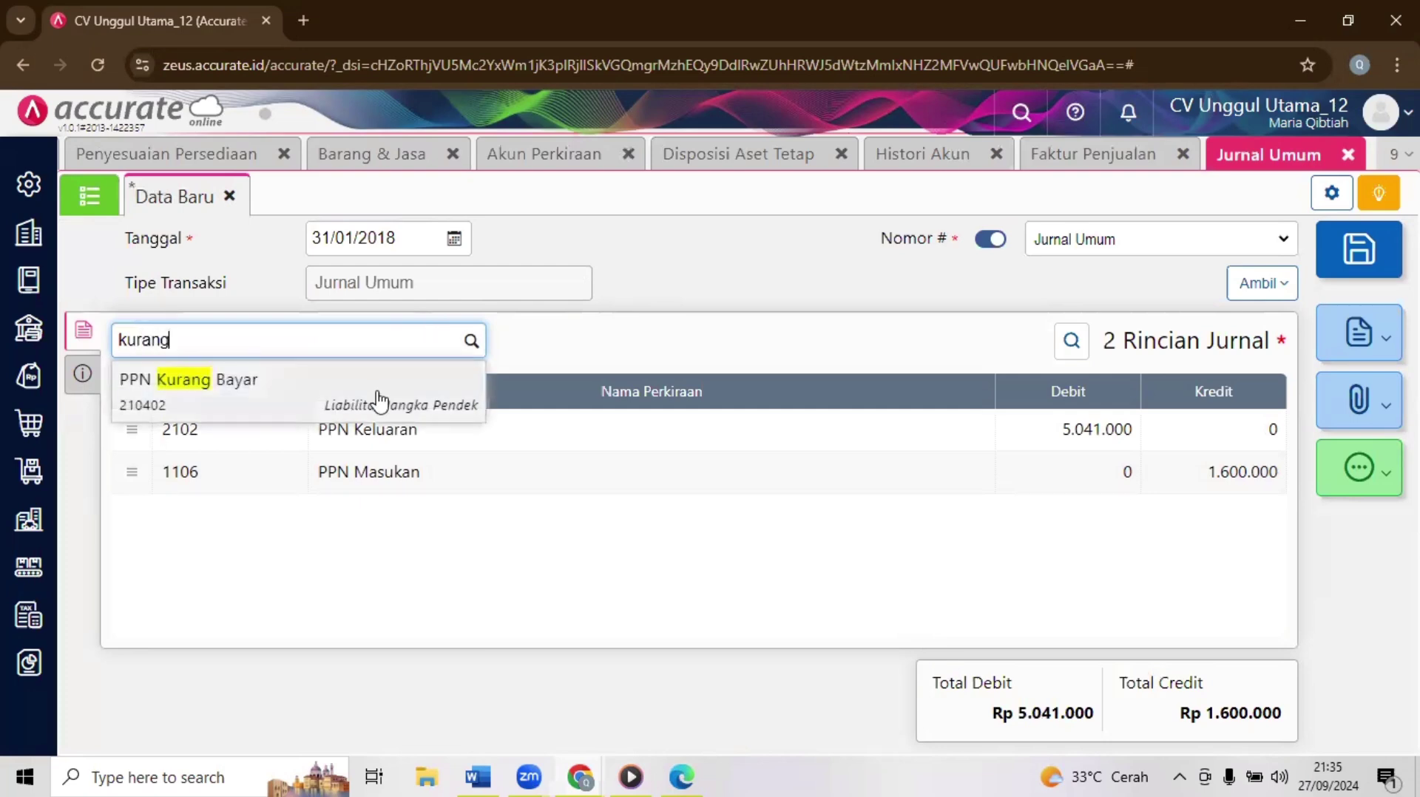
{"action": "left_click", "coordinate": [378, 399]}
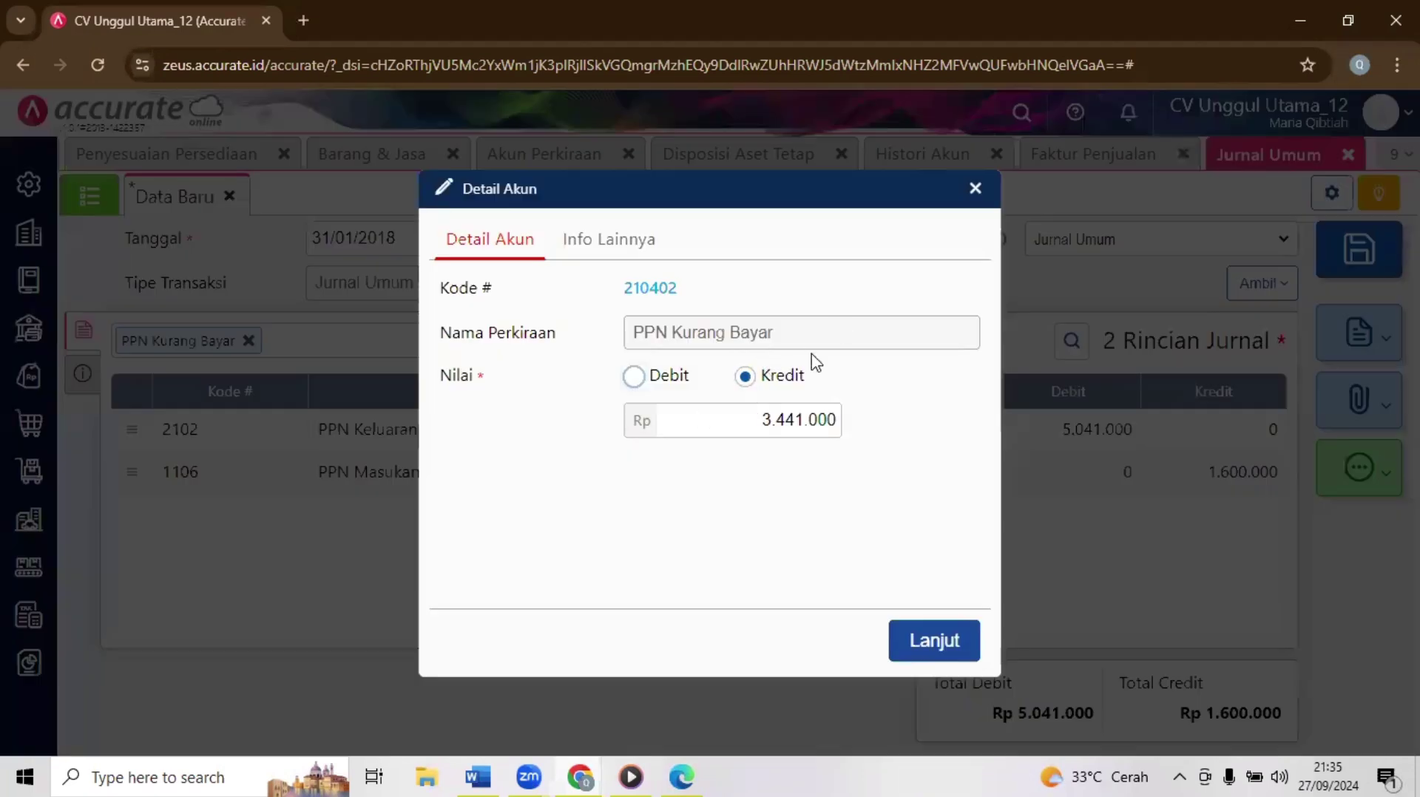
{"action": "left_click", "coordinate": [956, 637]}
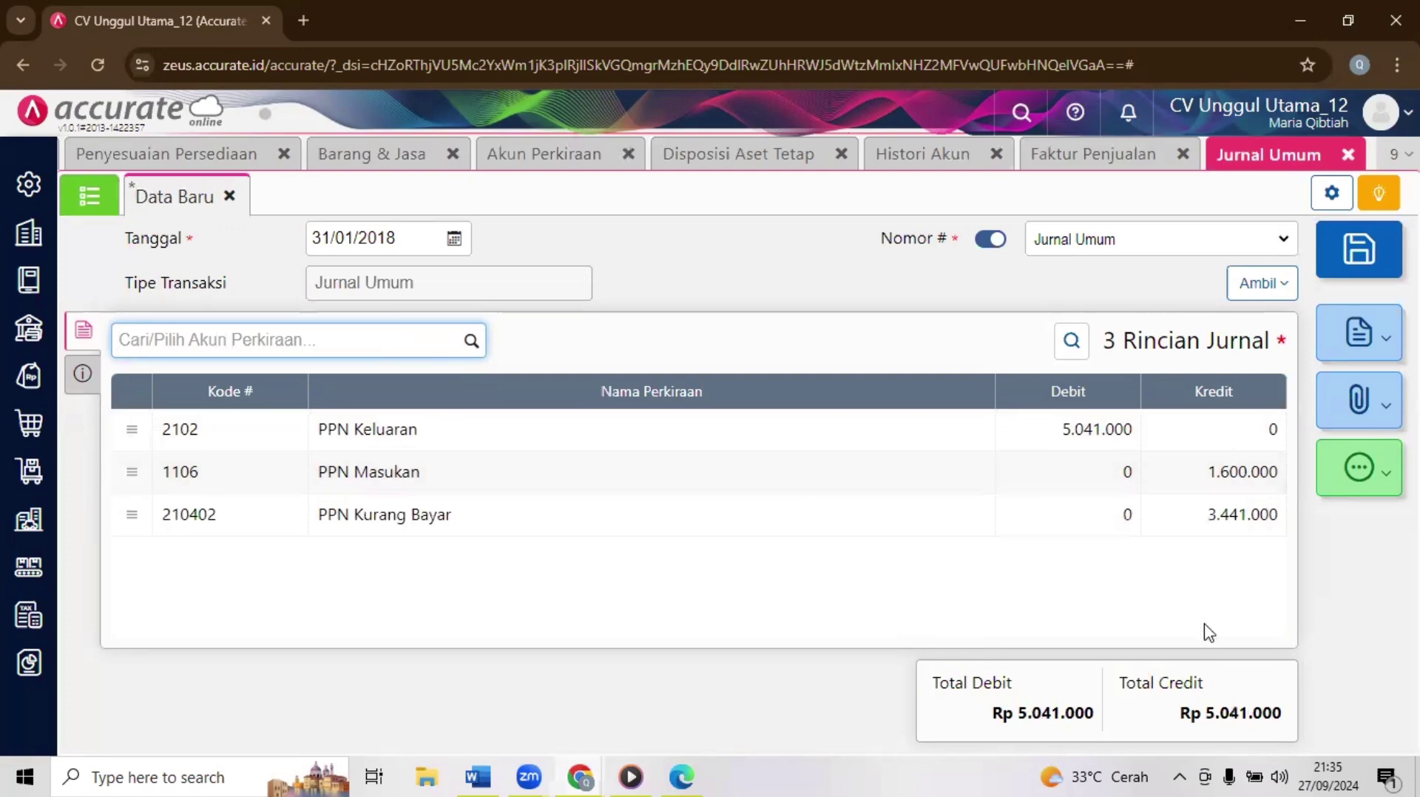
{"action": "left_click", "coordinate": [1354, 263]}
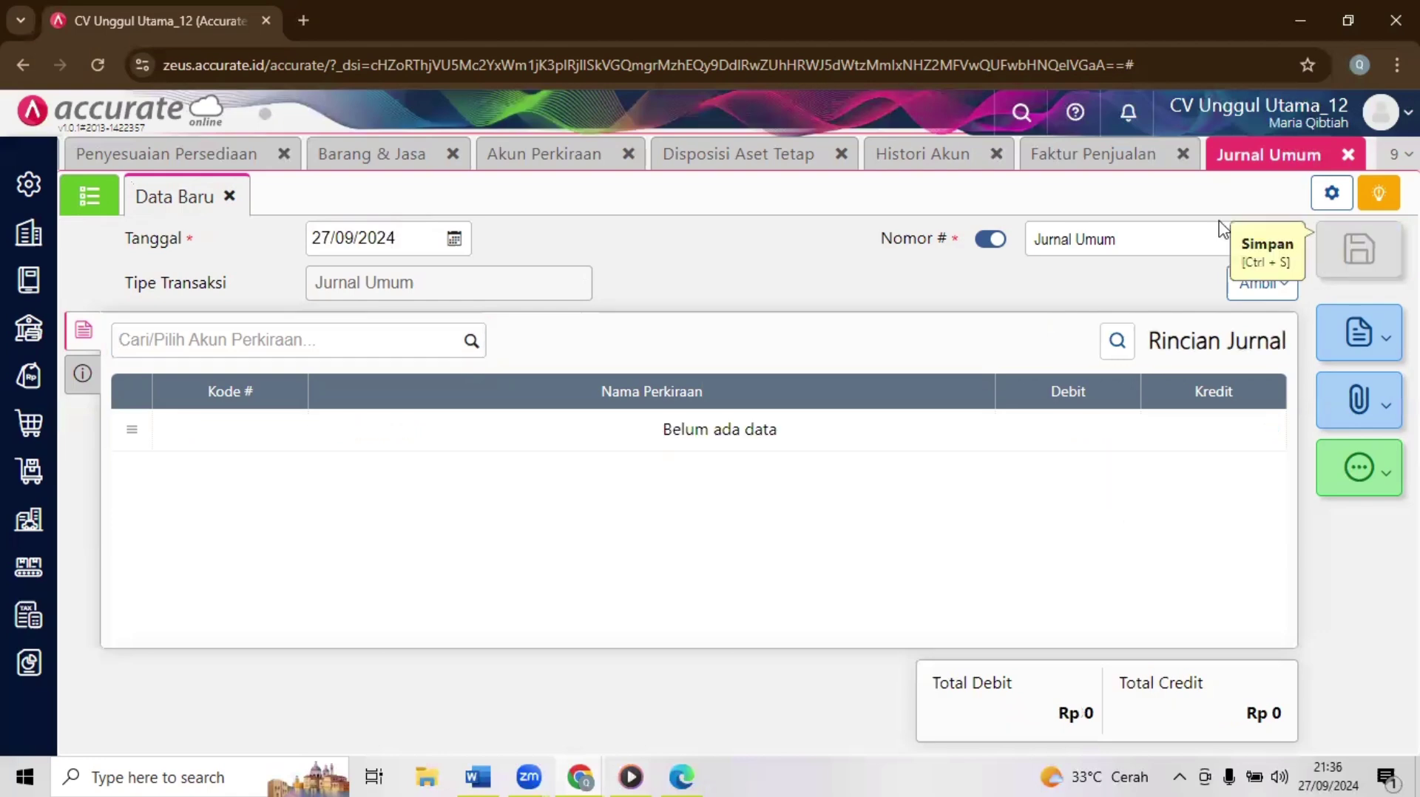
Step: Check question 16 in the quiz and reopen the saved 31/01/2018 Jurnal Umum entry in Accurate Online
{"action": "left_click", "coordinate": [582, 775]}
{"action": "left_click", "coordinate": [742, 676]}
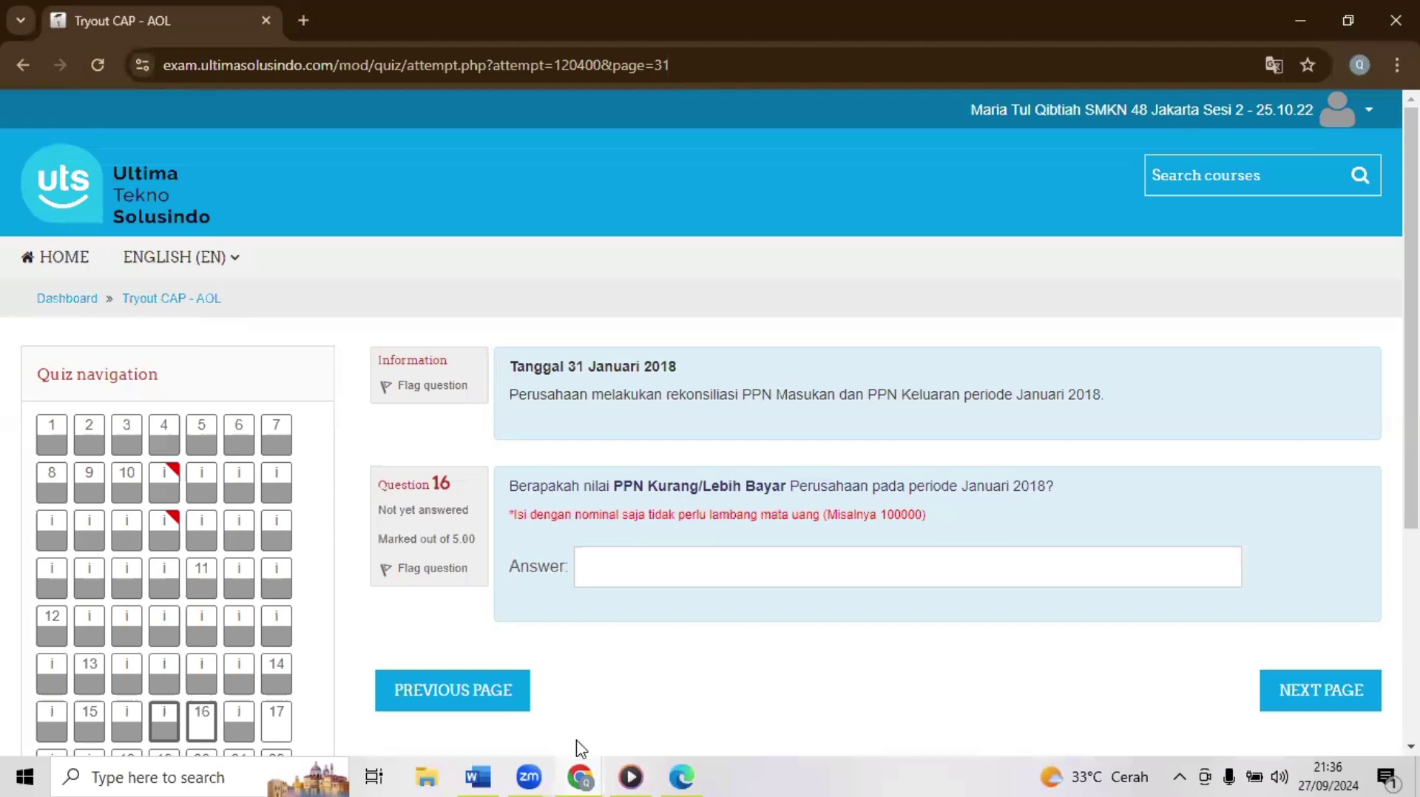
{"action": "left_click", "coordinate": [581, 777]}
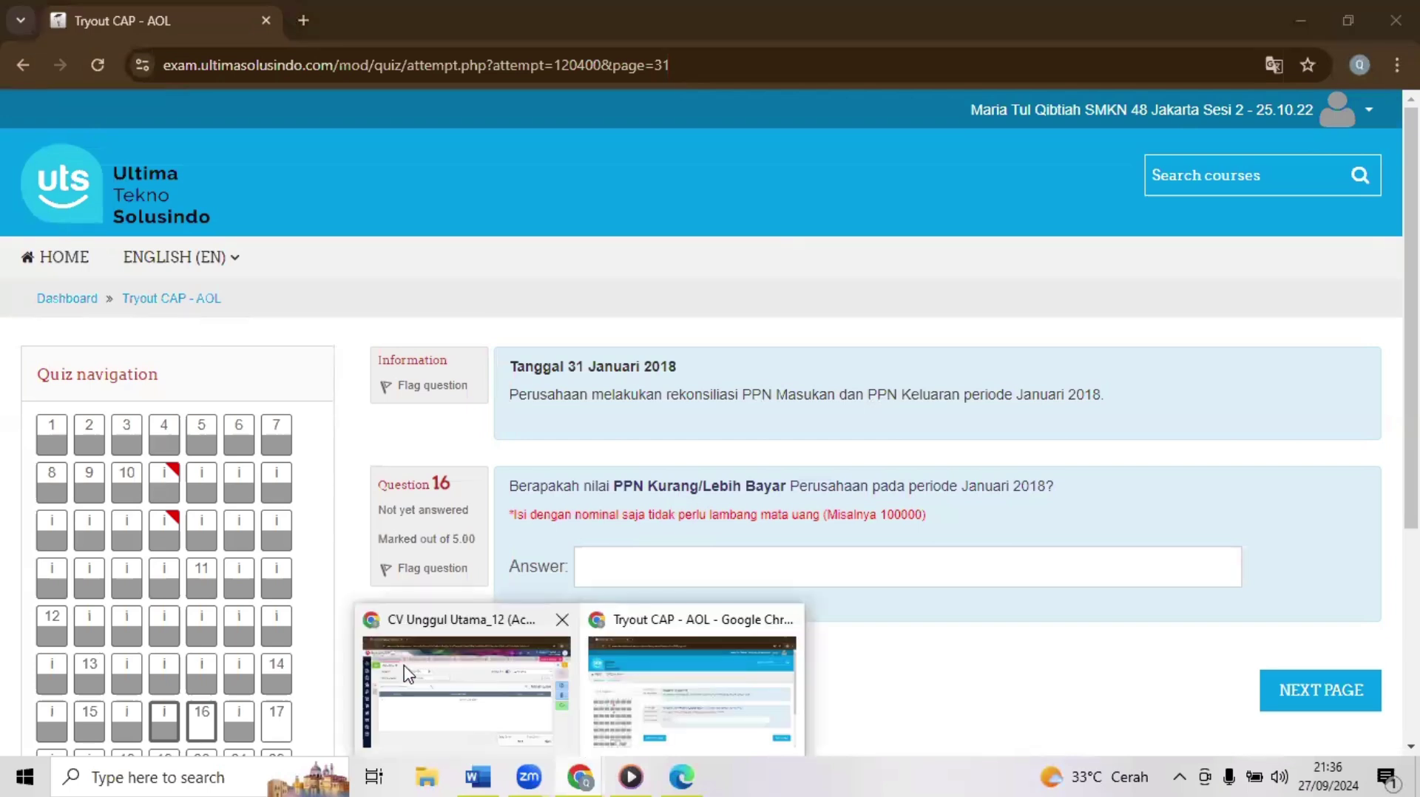
{"action": "left_click", "coordinate": [405, 674]}
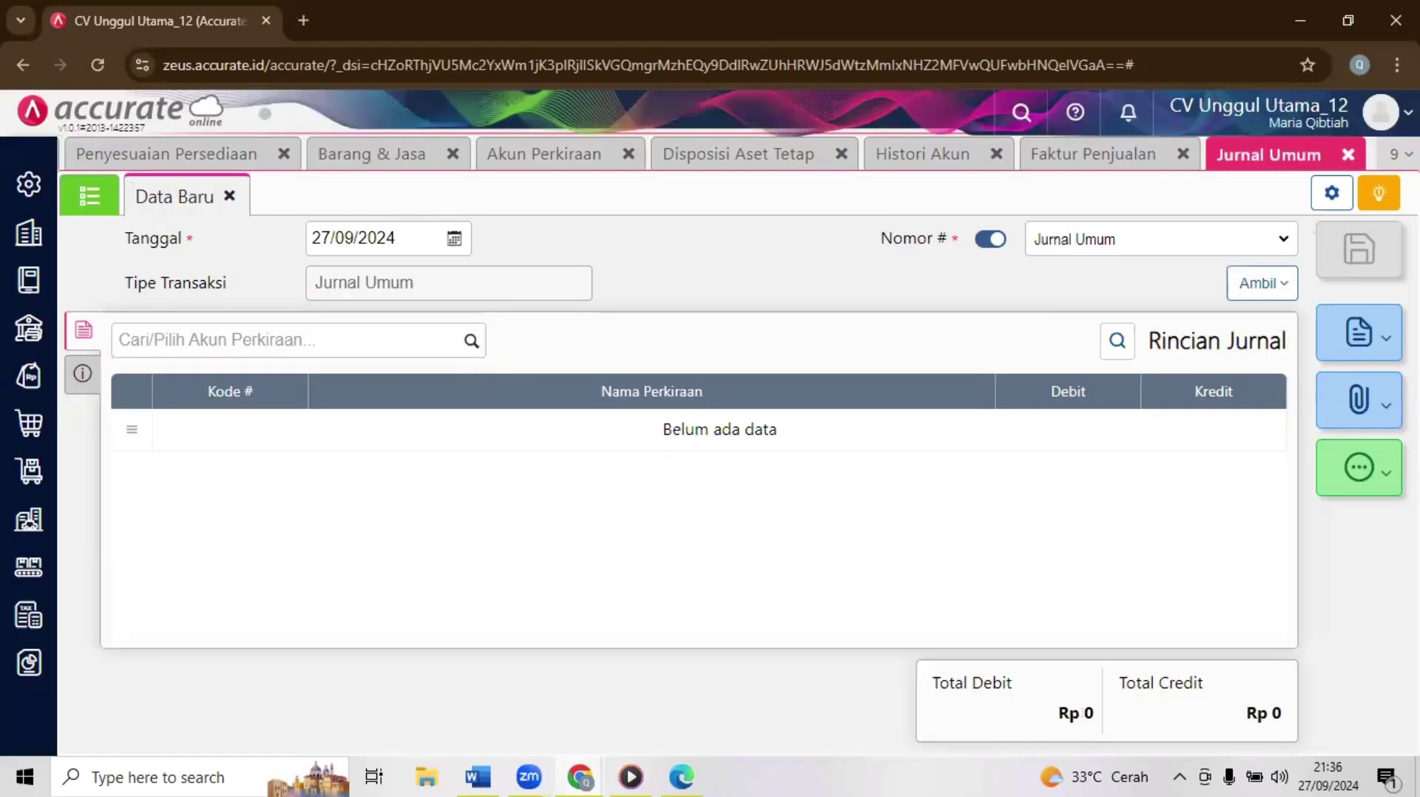
{"action": "left_click", "coordinate": [87, 210]}
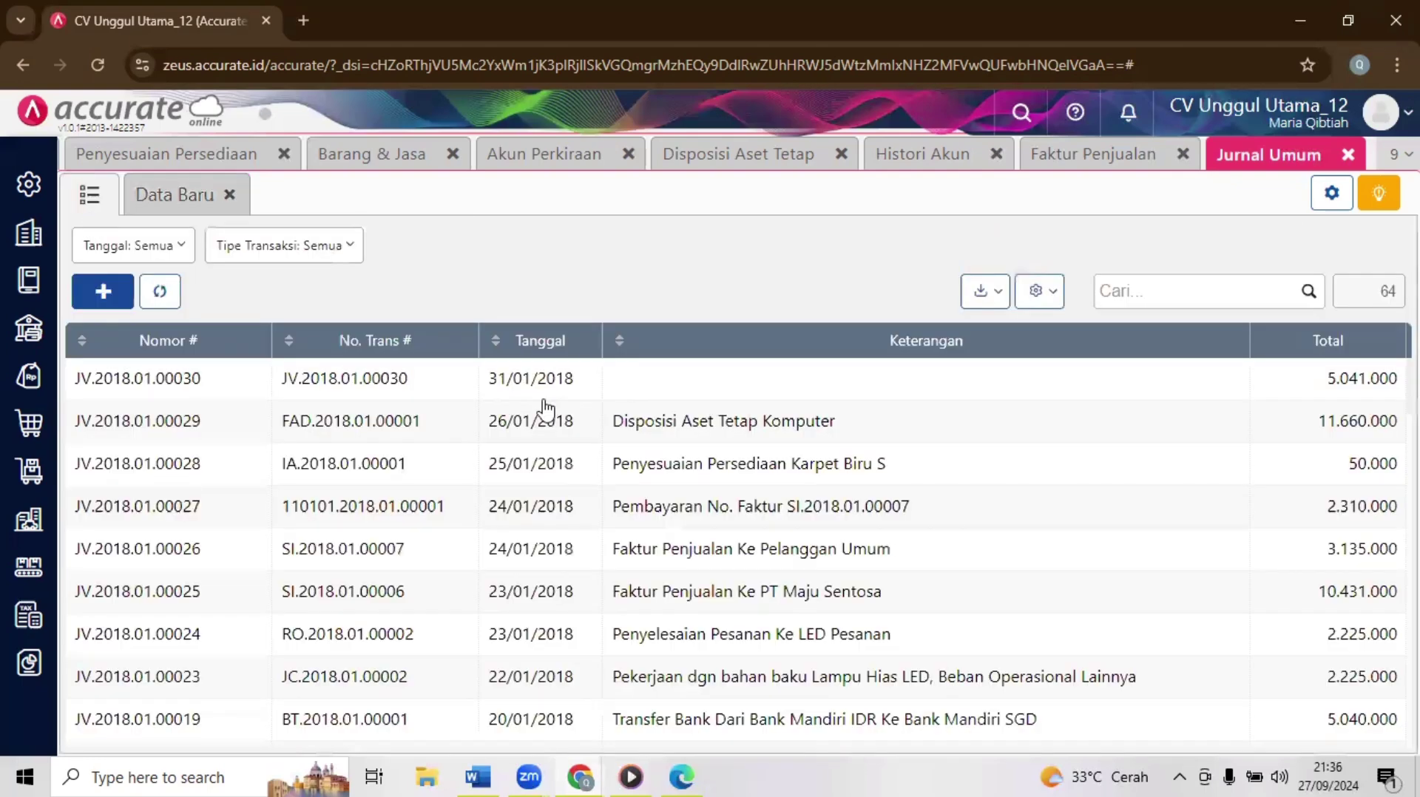
{"action": "left_click", "coordinate": [594, 393]}
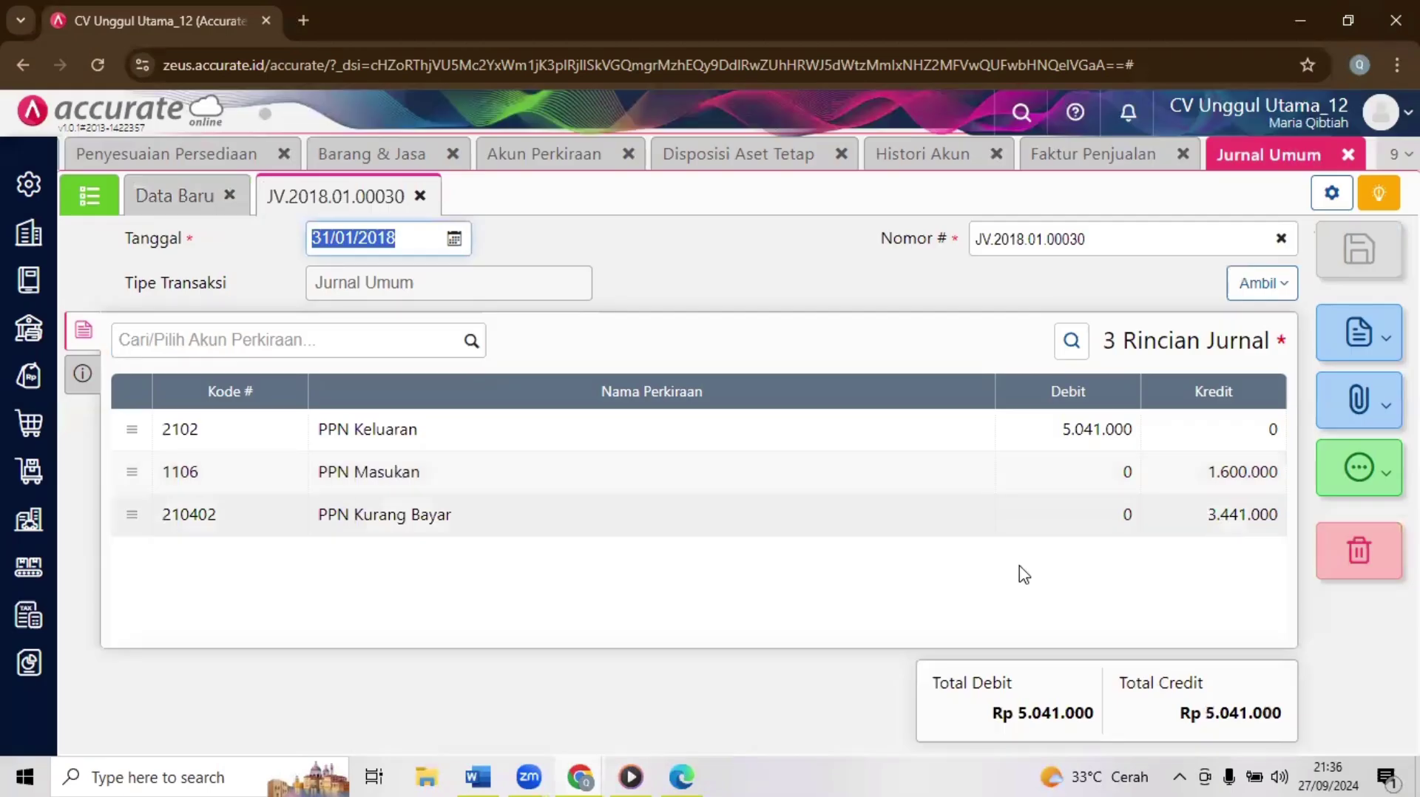
Step: Switch to the quiz, answer question 16 with 3441000 and advance to question 17
{"action": "left_click", "coordinate": [564, 766]}
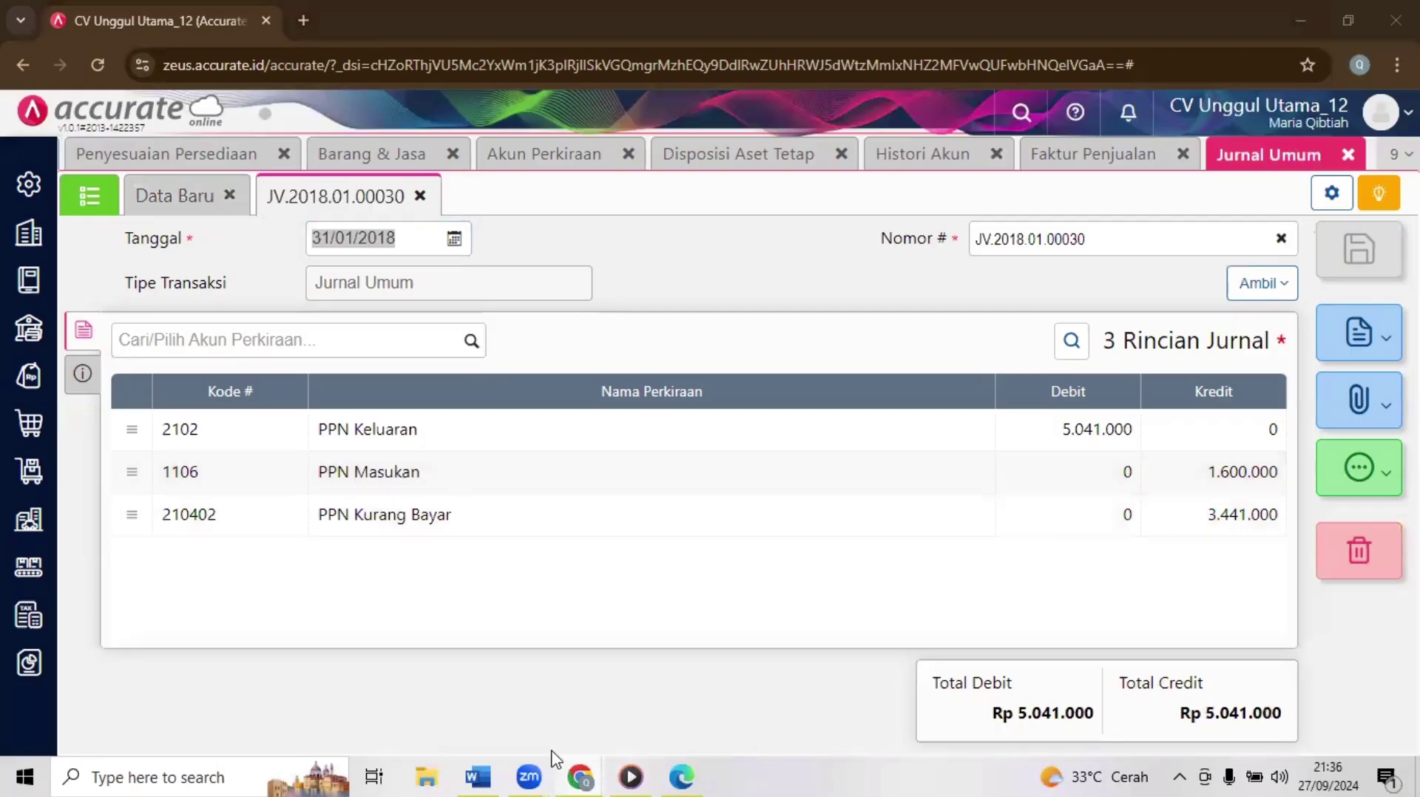
{"action": "left_click", "coordinate": [664, 631]}
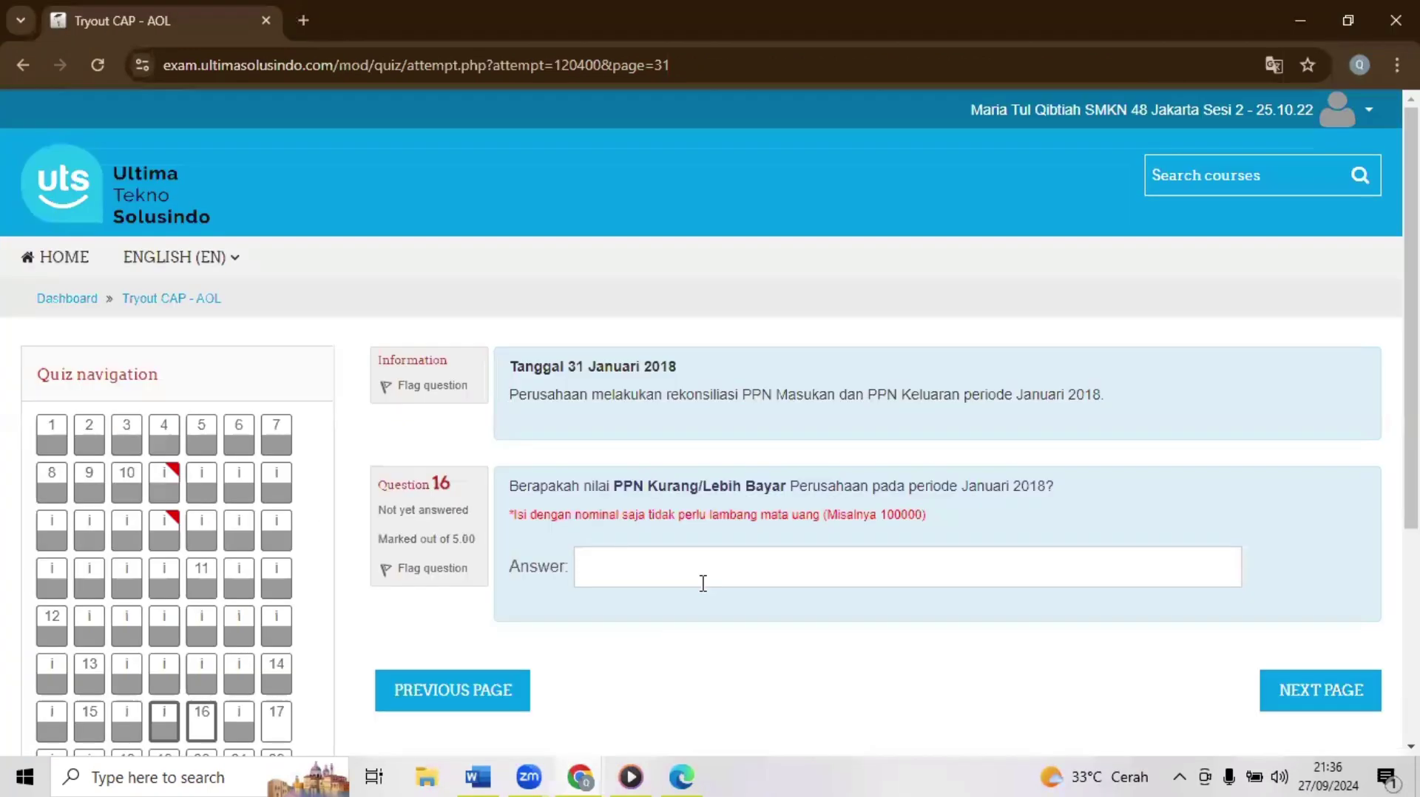
{"action": "left_click", "coordinate": [703, 584]}
{"action": "type", "text": "34"}
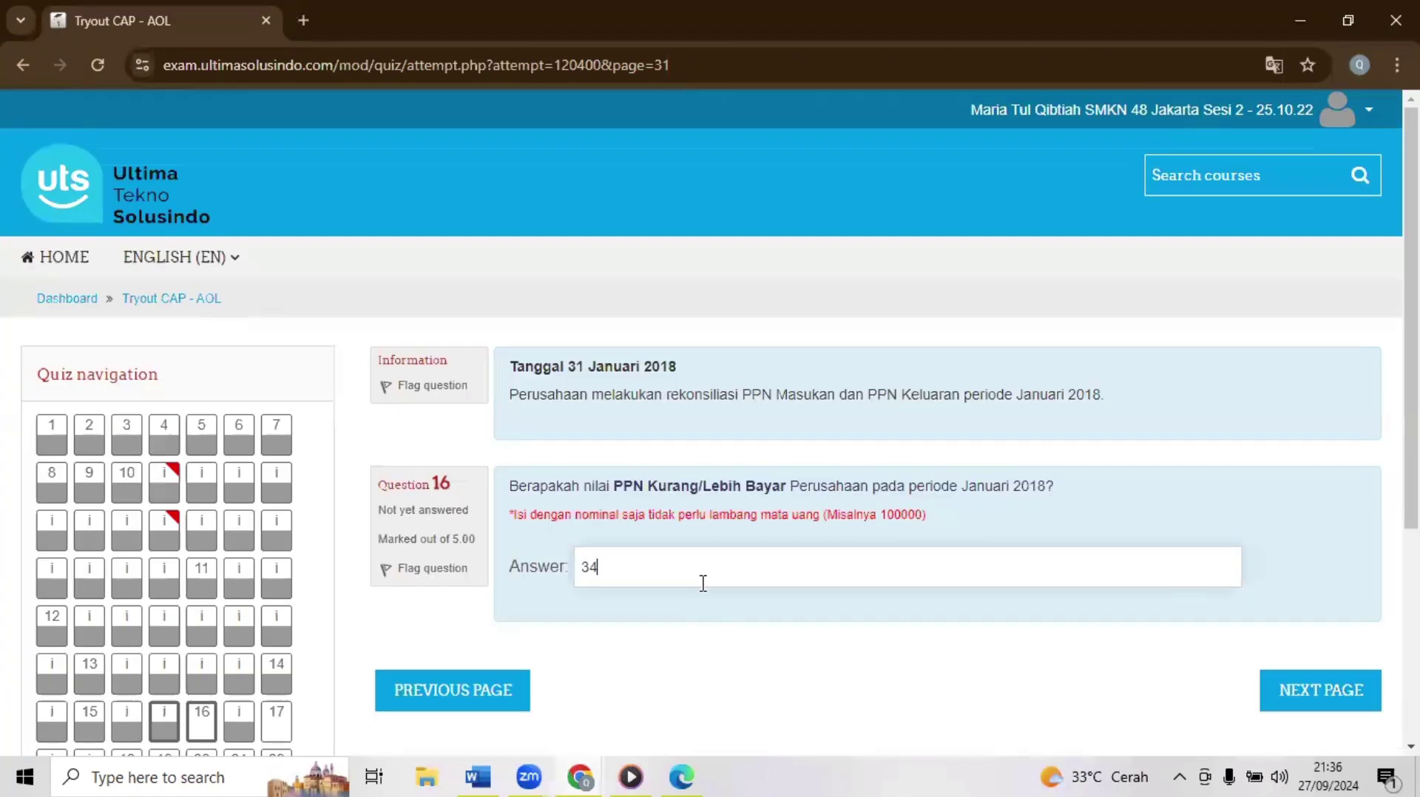
{"action": "type", "text": "41000"}
{"action": "left_click", "coordinate": [1287, 704]}
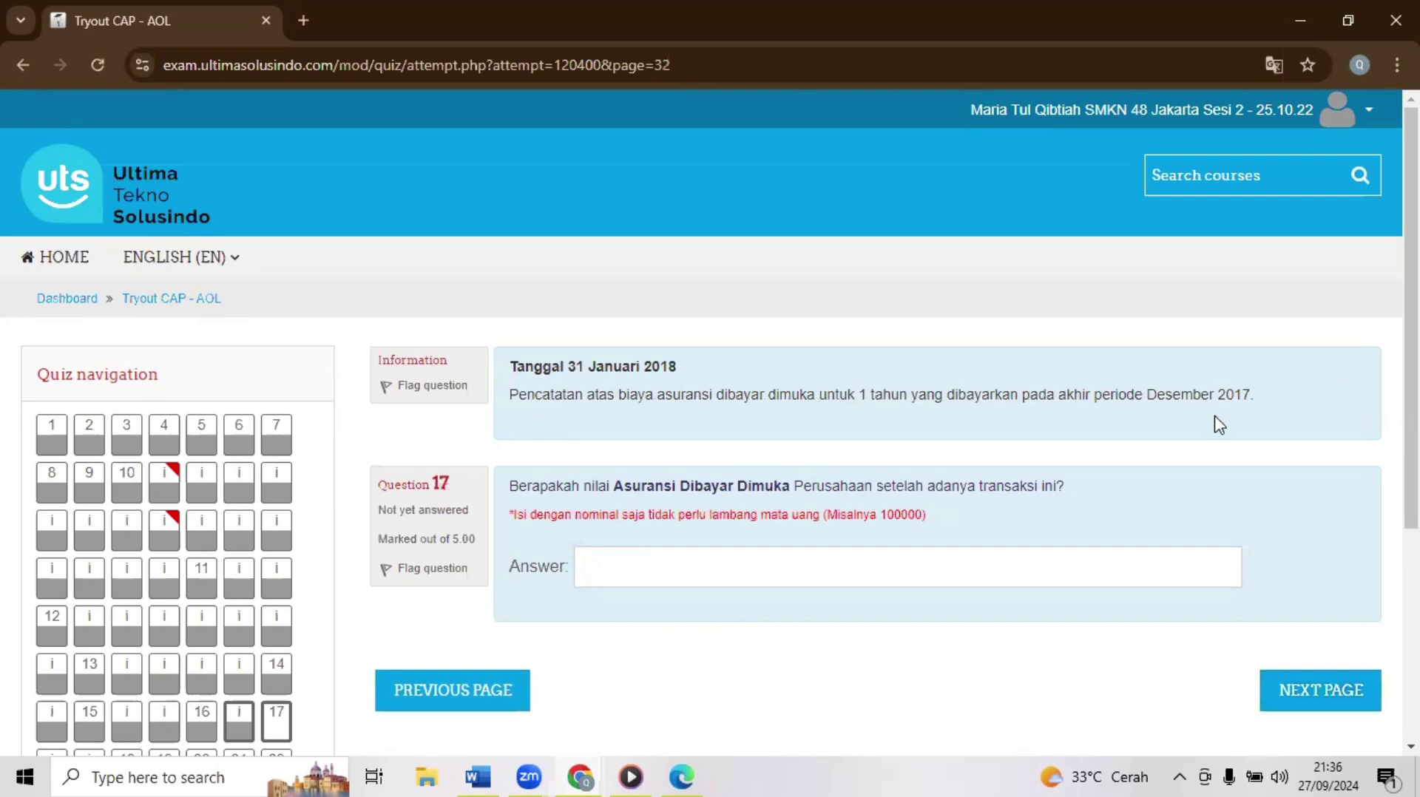
{"action": "scroll", "coordinate": [710, 422], "scroll_direction": "down", "scroll_amount": 2}
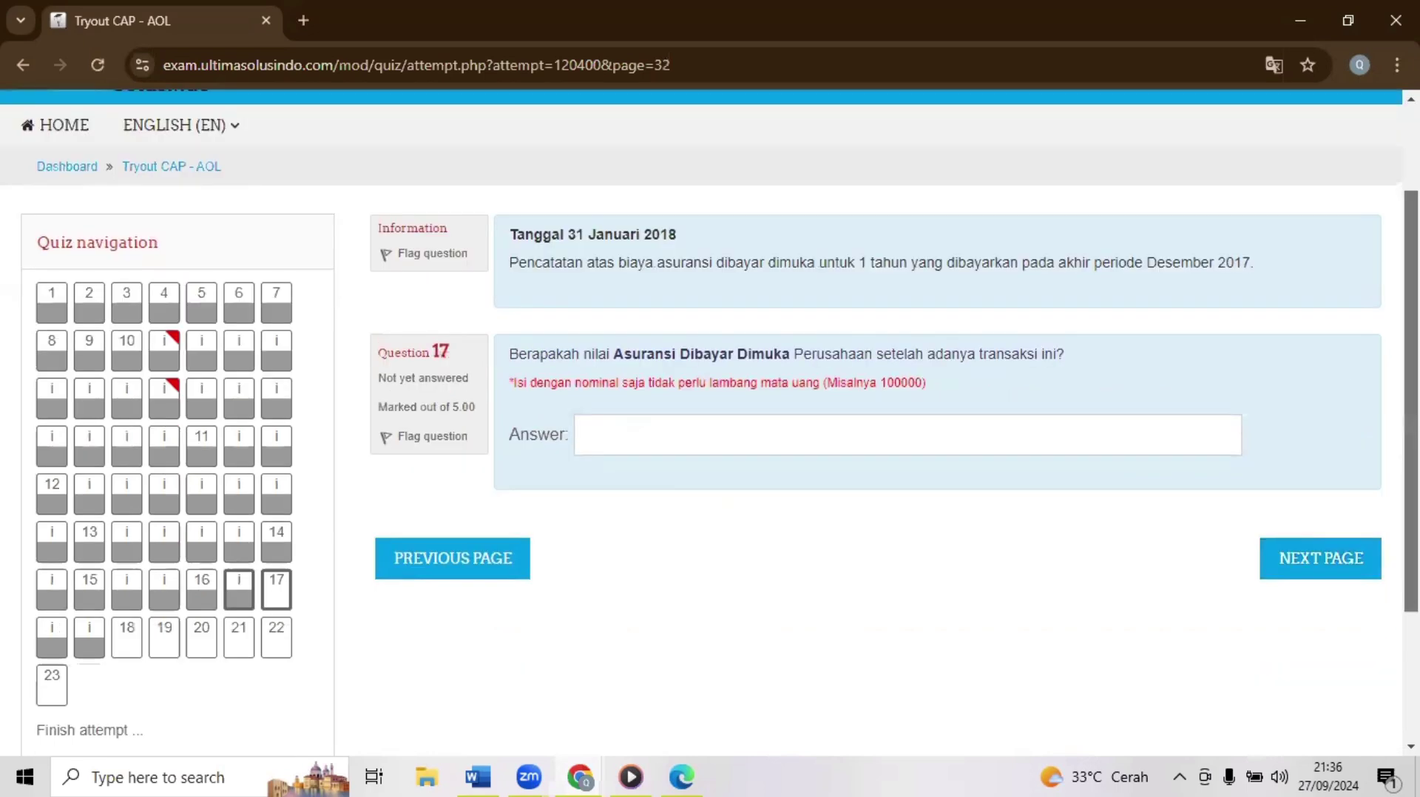
{"action": "scroll", "coordinate": [710, 414], "scroll_direction": "up", "scroll_amount": 1}
{"action": "scroll", "coordinate": [621, 300], "scroll_direction": "up", "scroll_amount": 1}
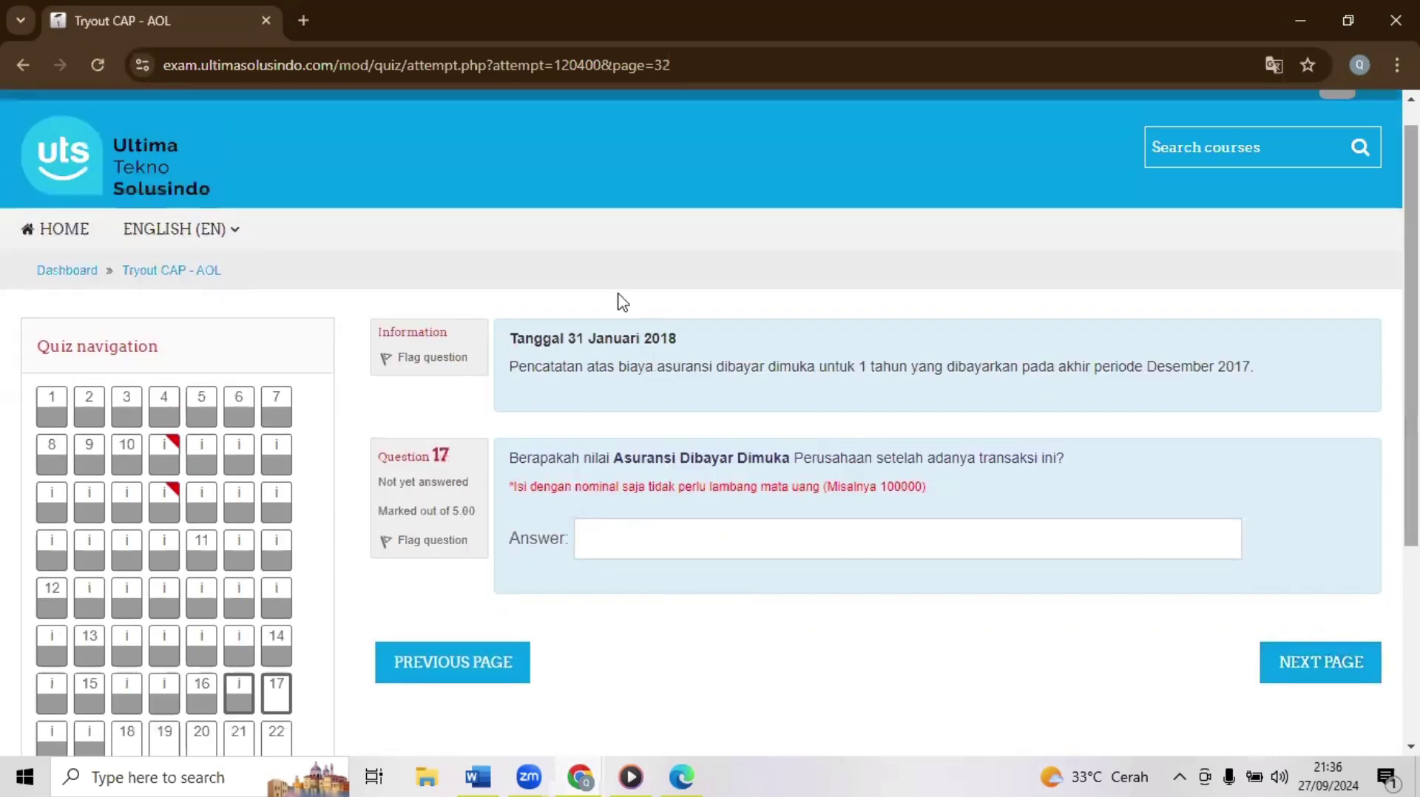
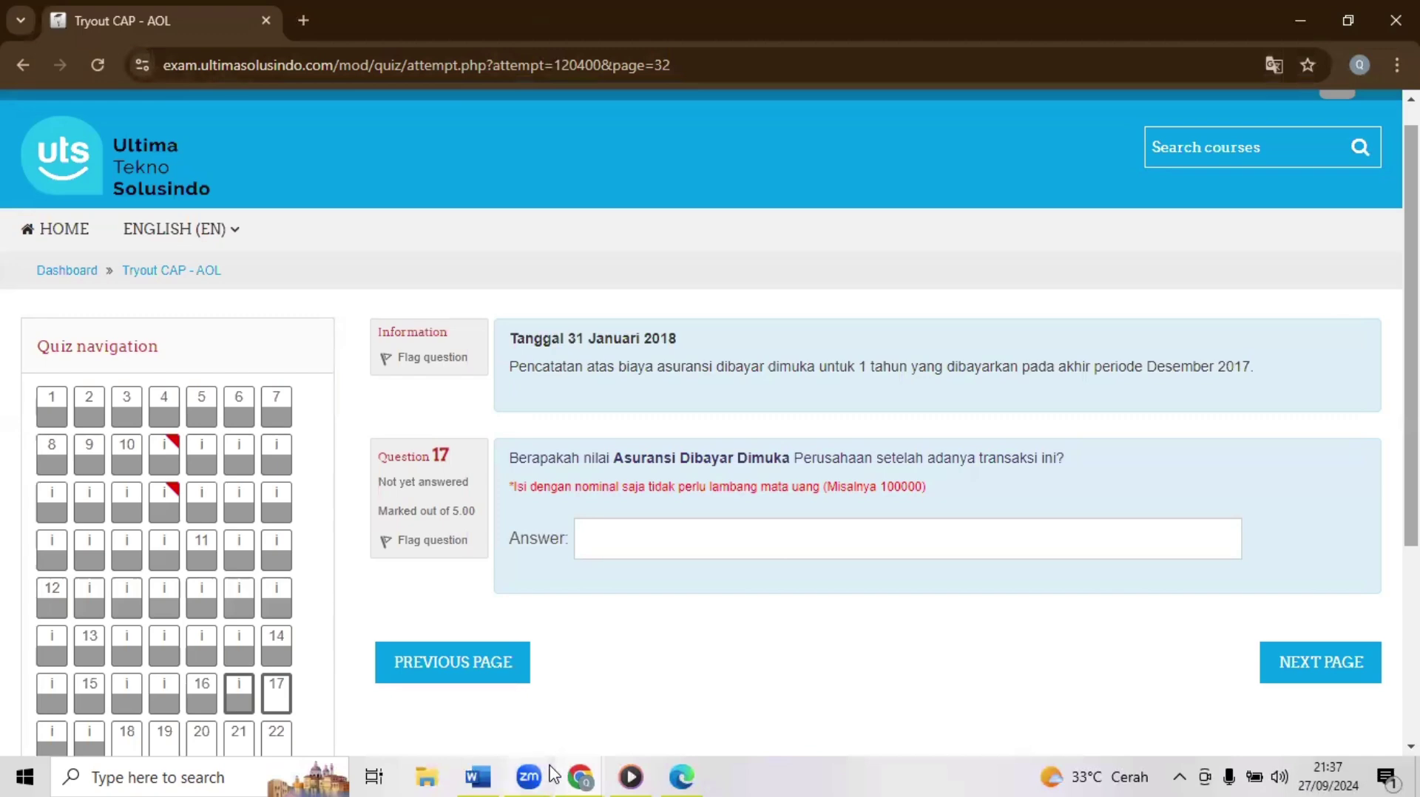
Step: Switch to Accurate Online and close all open modules except Dashboard, Persiapan Data Perusahaan and Histori Akun
{"action": "mouse_move", "coordinate": [581, 776]}
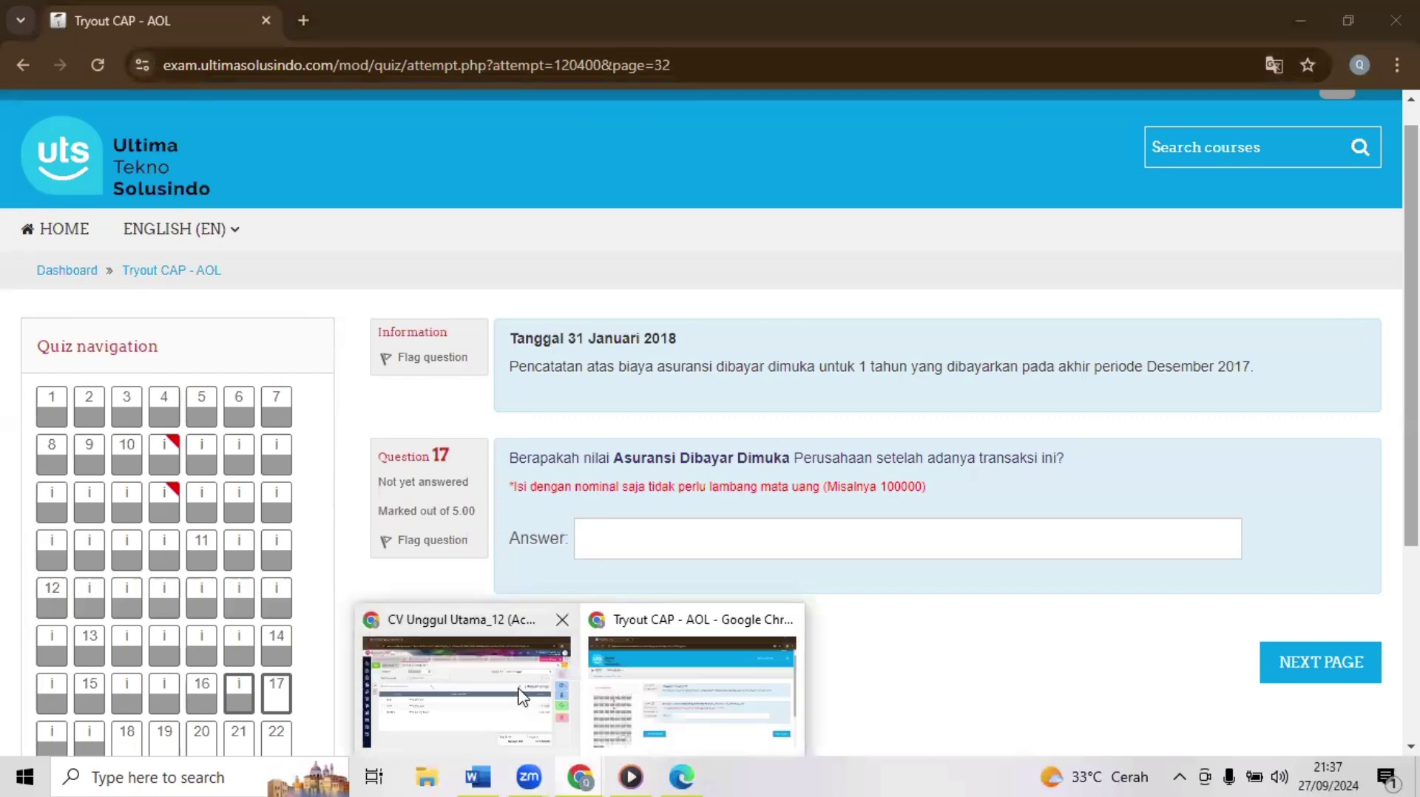
{"action": "left_click", "coordinate": [473, 673]}
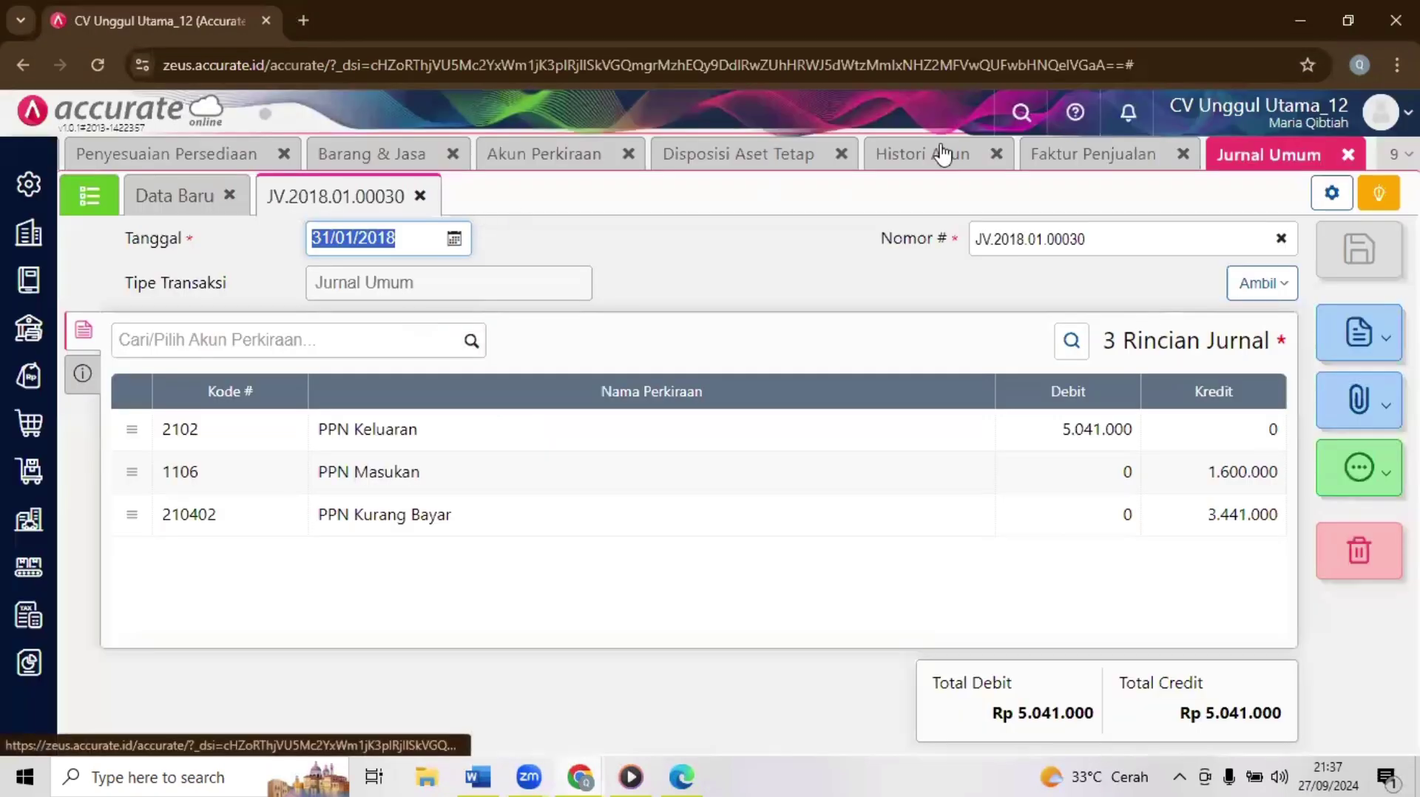
{"action": "left_click", "coordinate": [1348, 151]}
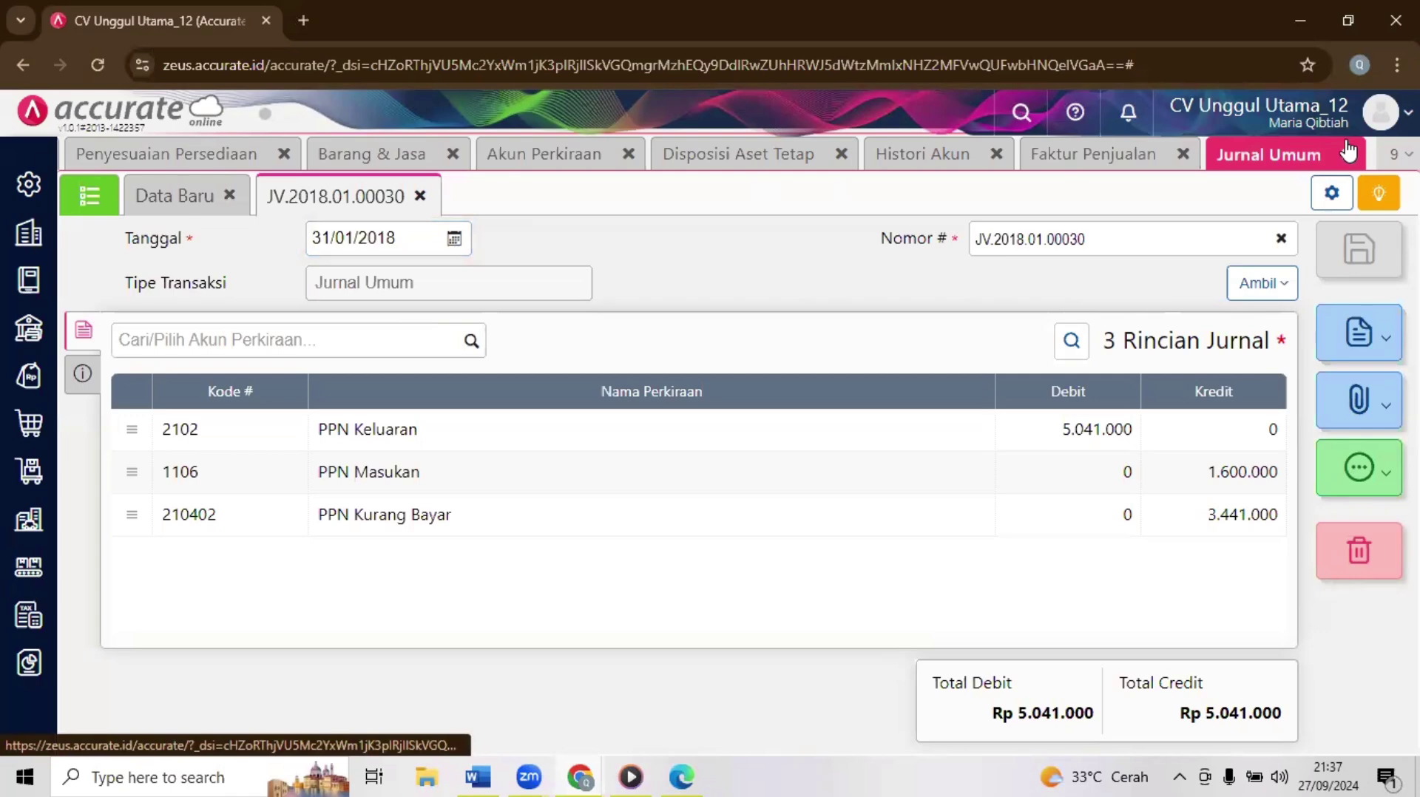
{"action": "left_click", "coordinate": [1347, 153]}
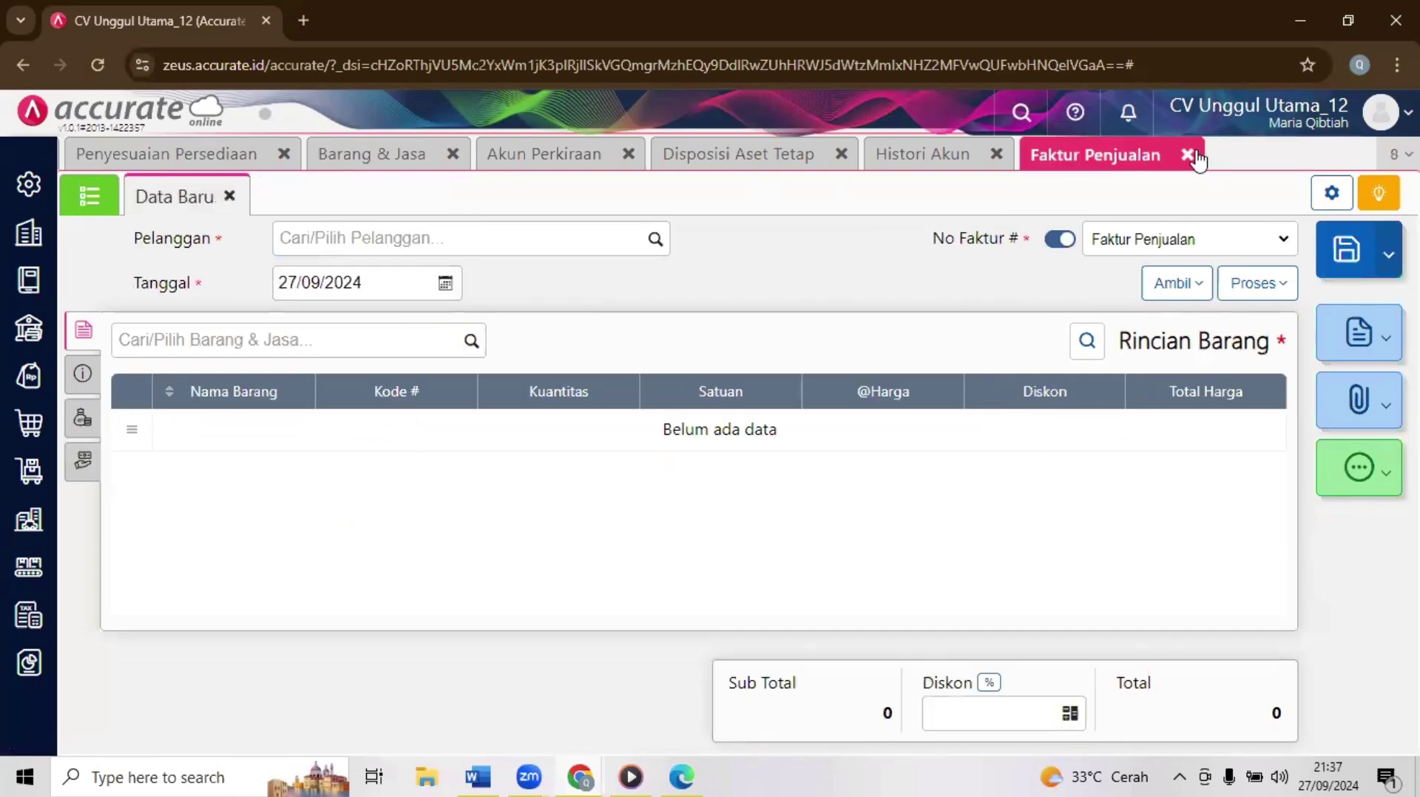
{"action": "left_click", "coordinate": [1195, 152]}
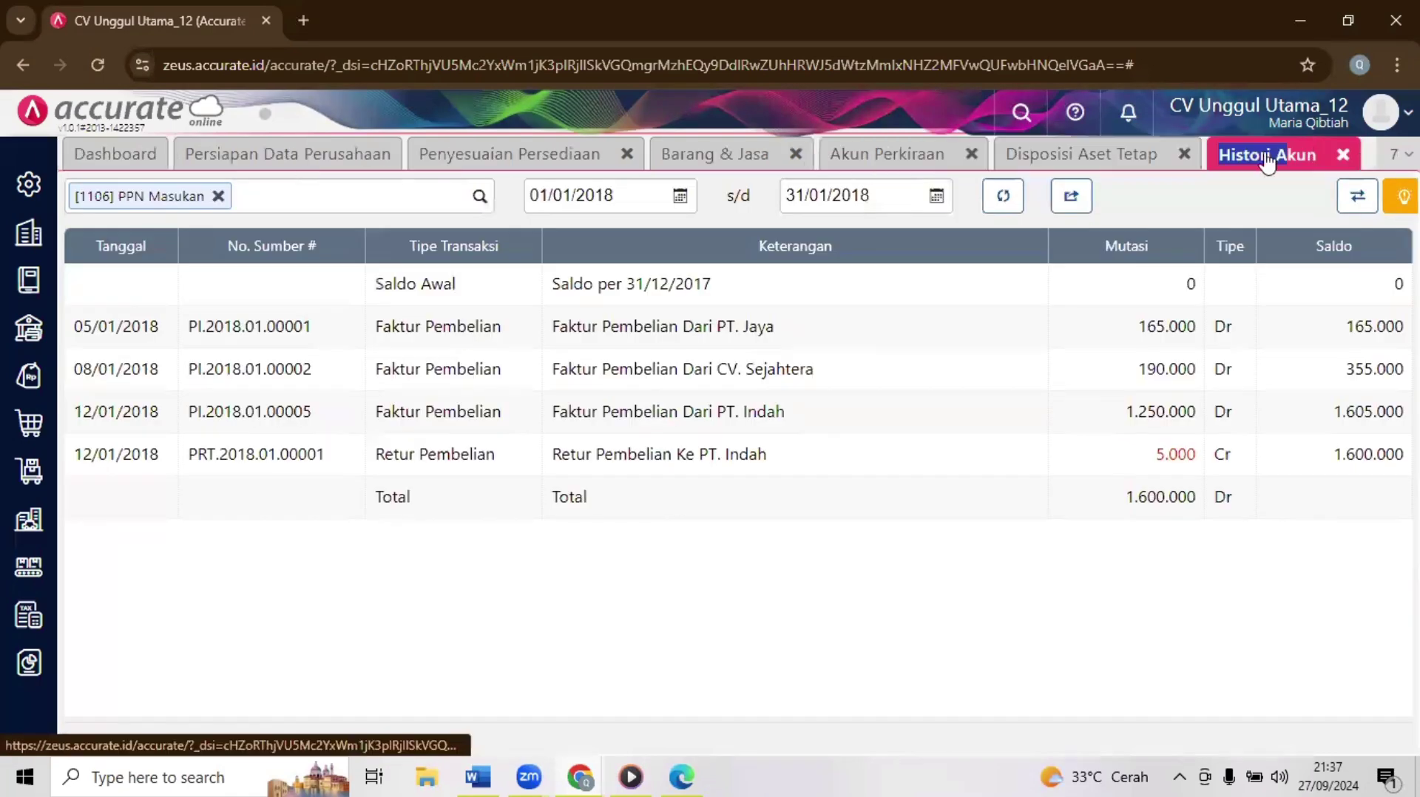
{"action": "left_click", "coordinate": [1187, 155]}
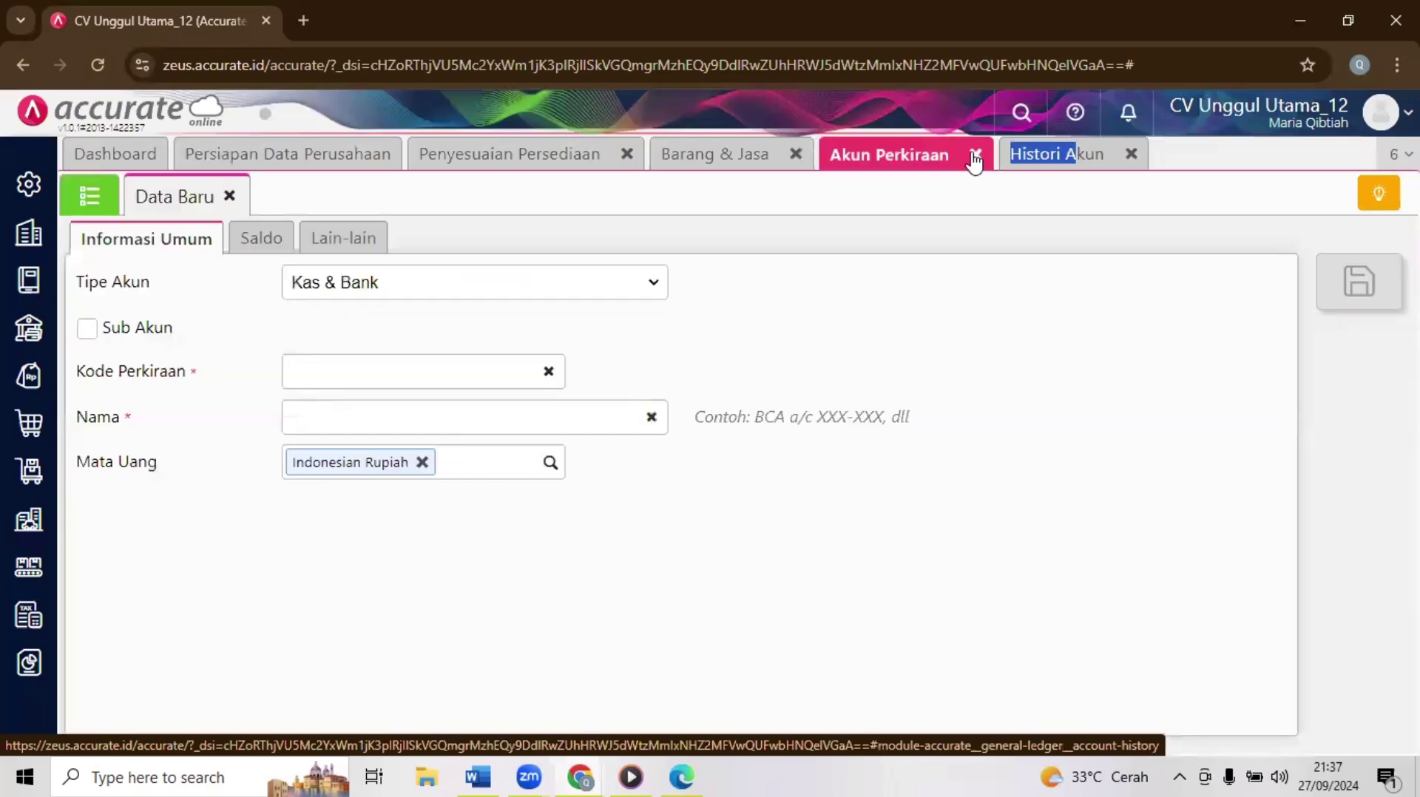
{"action": "left_click", "coordinate": [795, 157]}
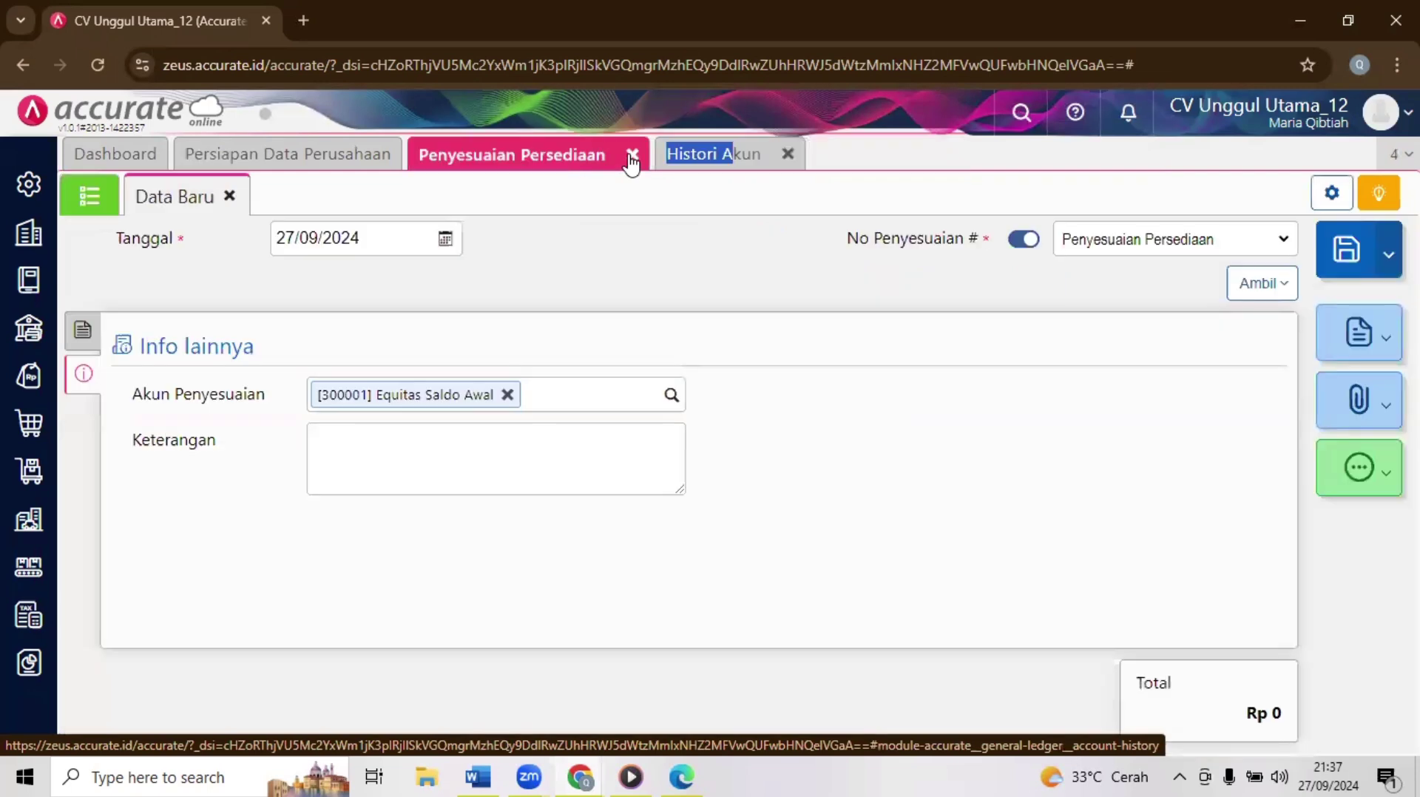
{"action": "left_click", "coordinate": [632, 156]}
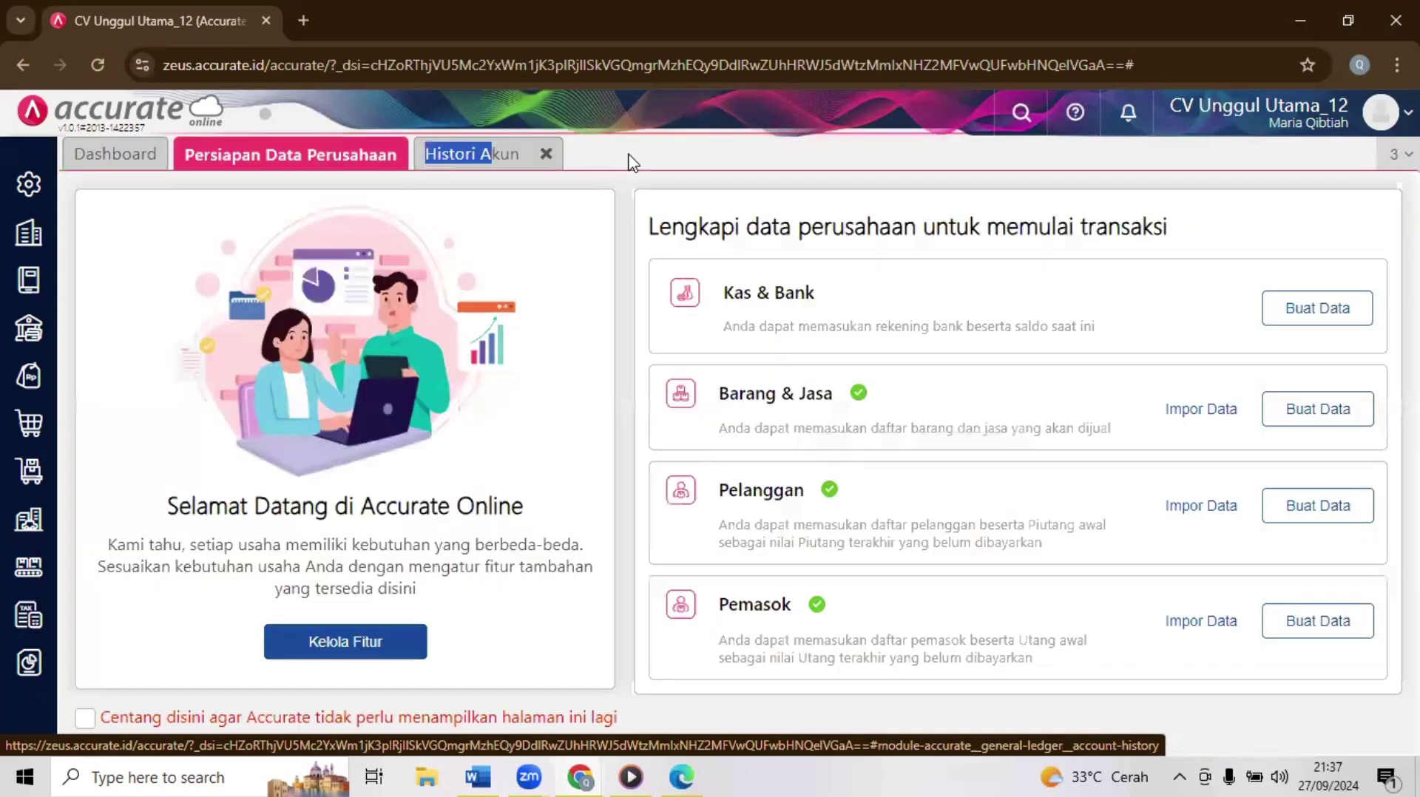
Step: Look up the Histori Akun of Asuransi Dibayar Dimuka (110701) for 01/01/2018 to 31/01/2018
{"action": "left_click", "coordinate": [510, 163]}
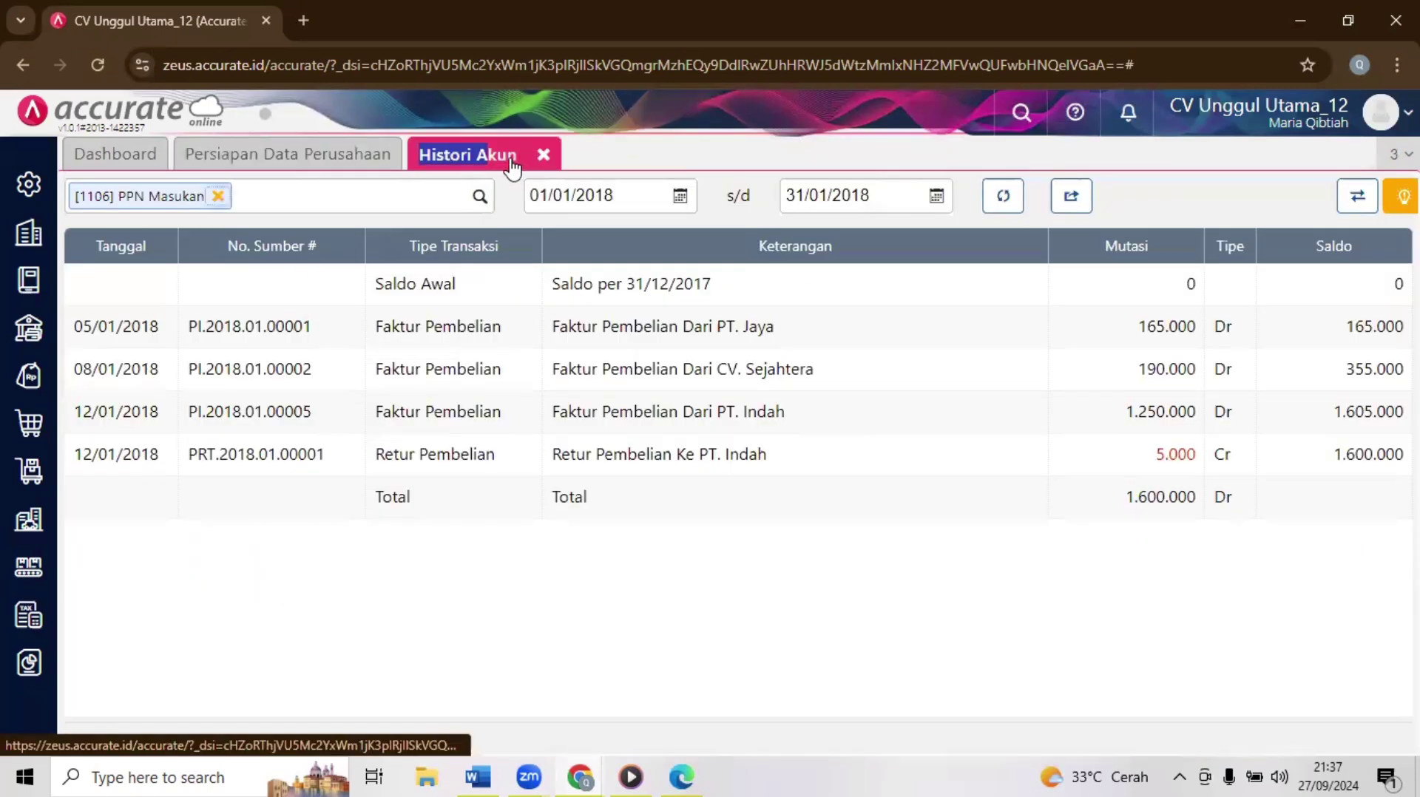
{"action": "left_click", "coordinate": [218, 198]}
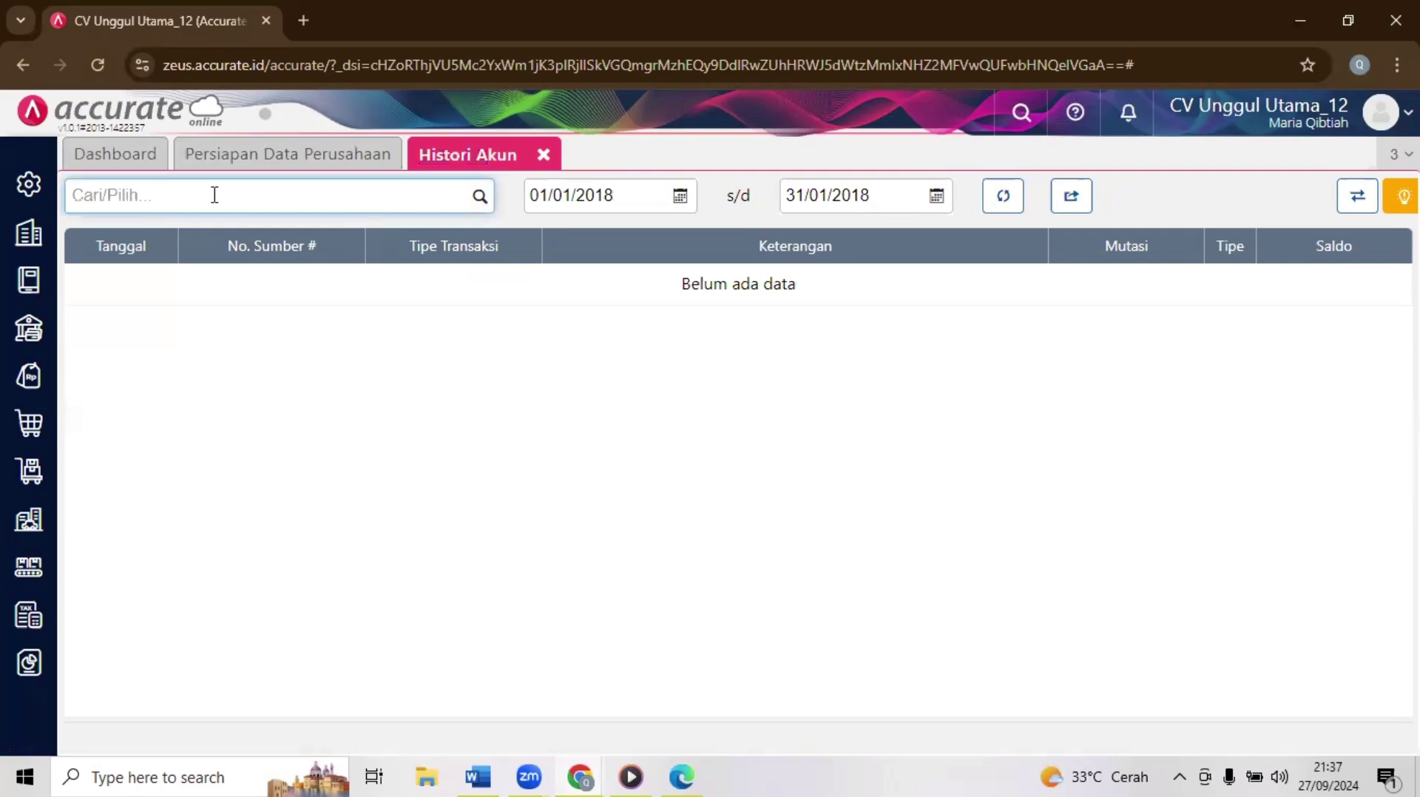
{"action": "type", "text": "asura"}
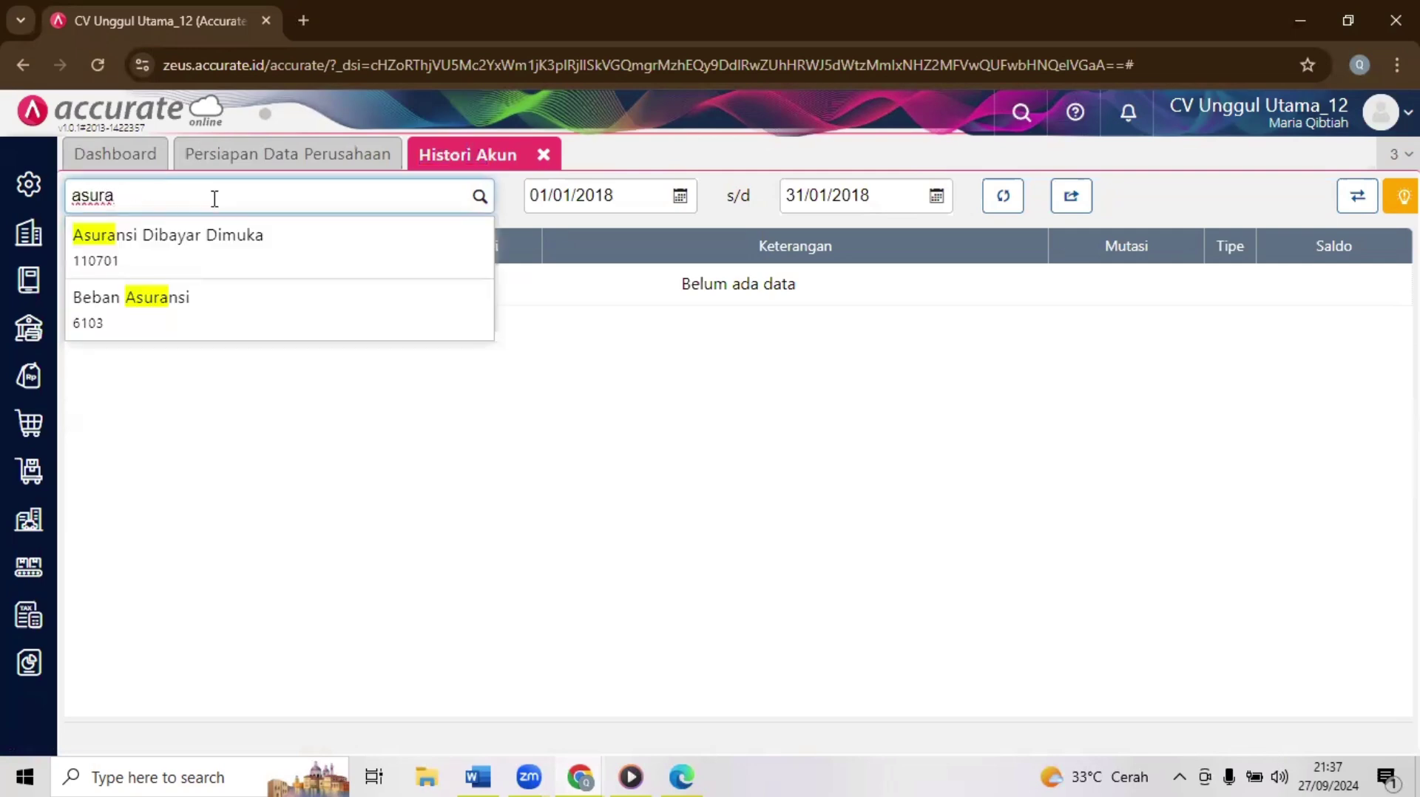
{"action": "left_click", "coordinate": [227, 242]}
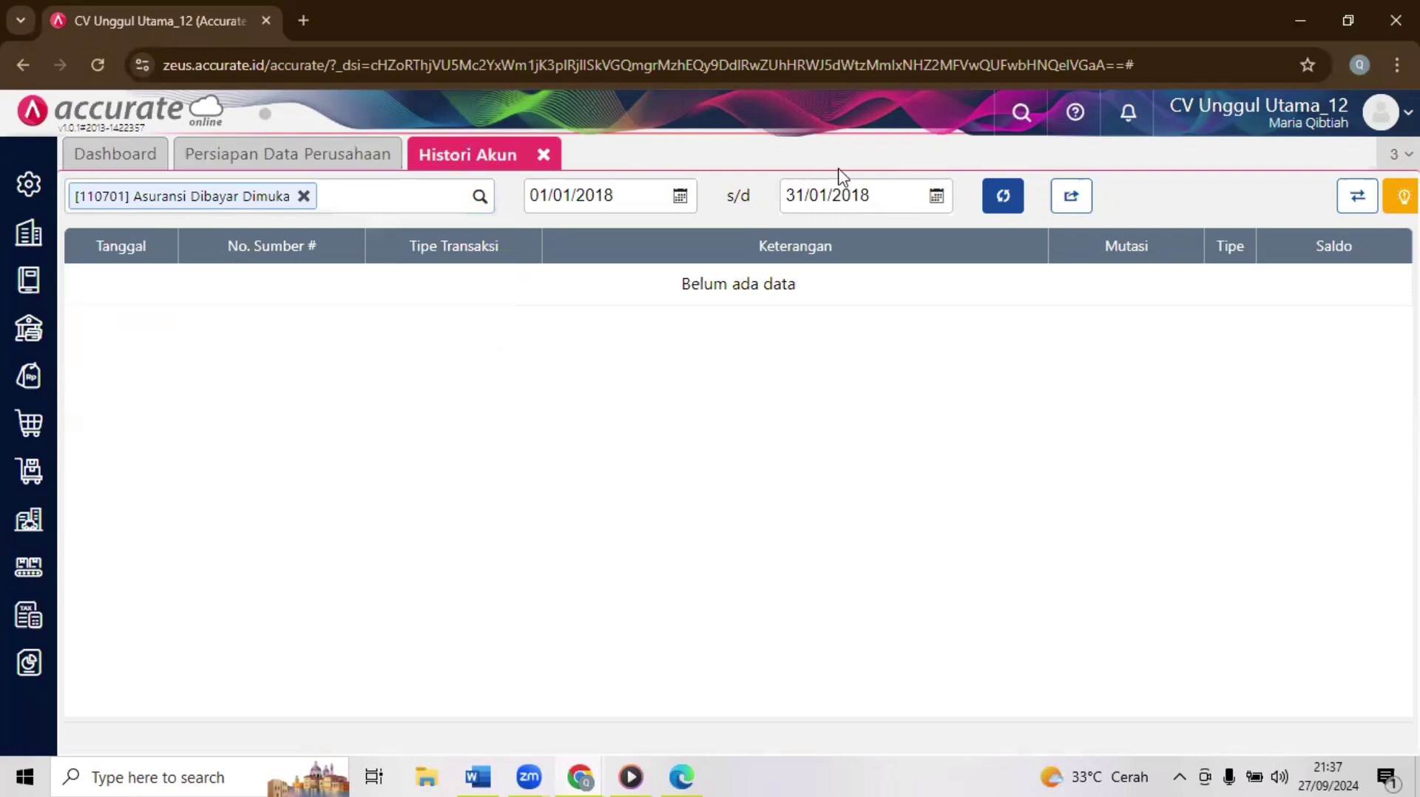
{"action": "left_click", "coordinate": [998, 205]}
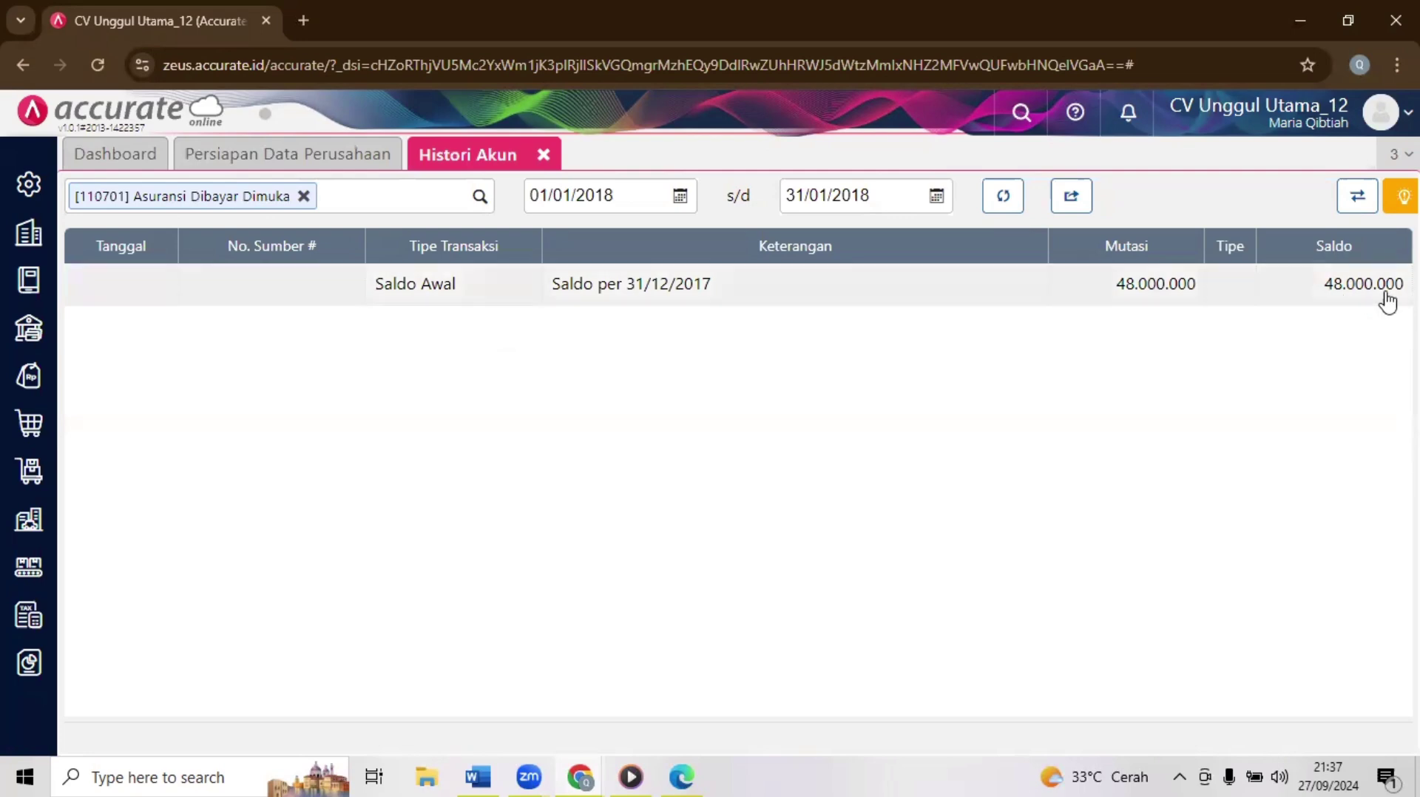
{"action": "left_click", "coordinate": [643, 364]}
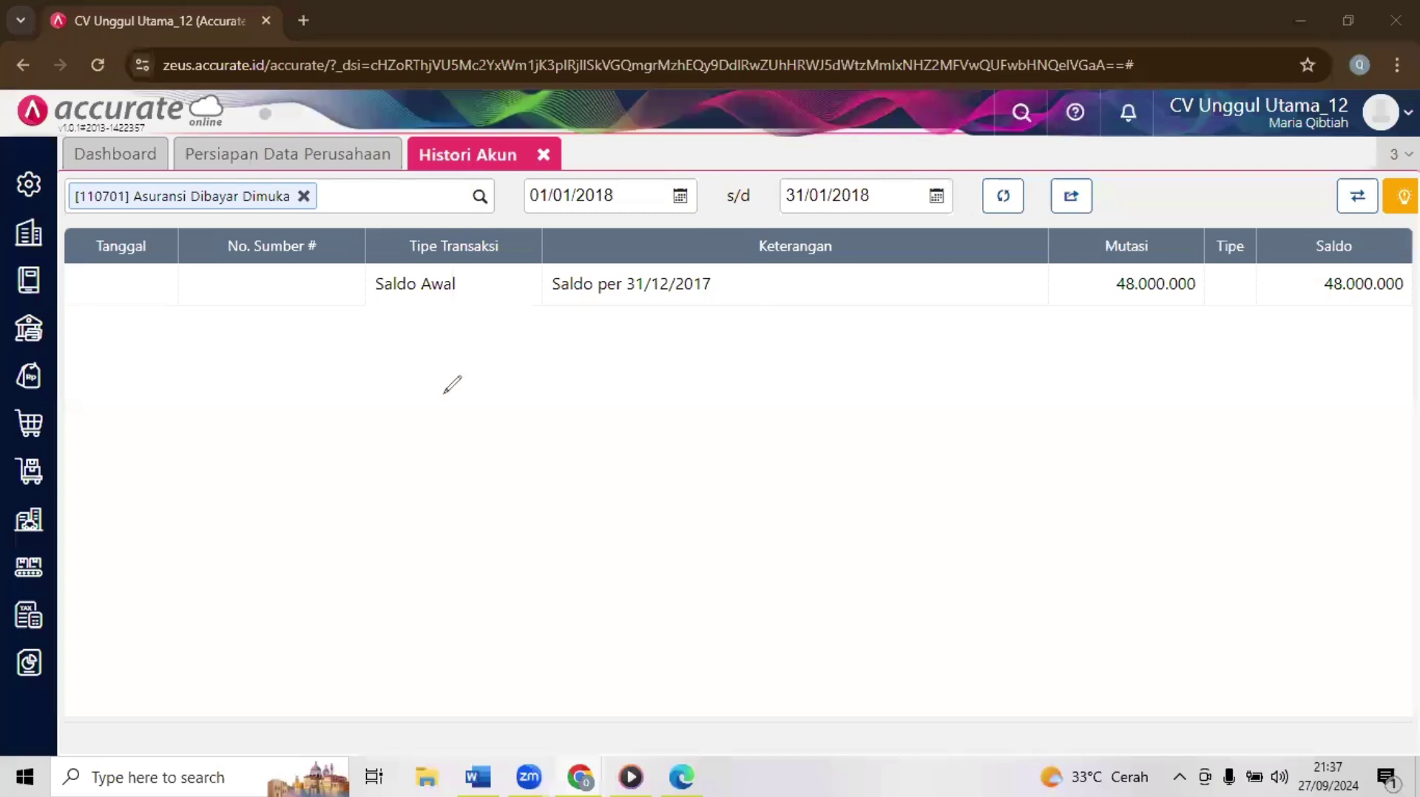
{"action": "left_click_drag", "start_coordinate": [440, 387], "coordinate": [441, 465]}
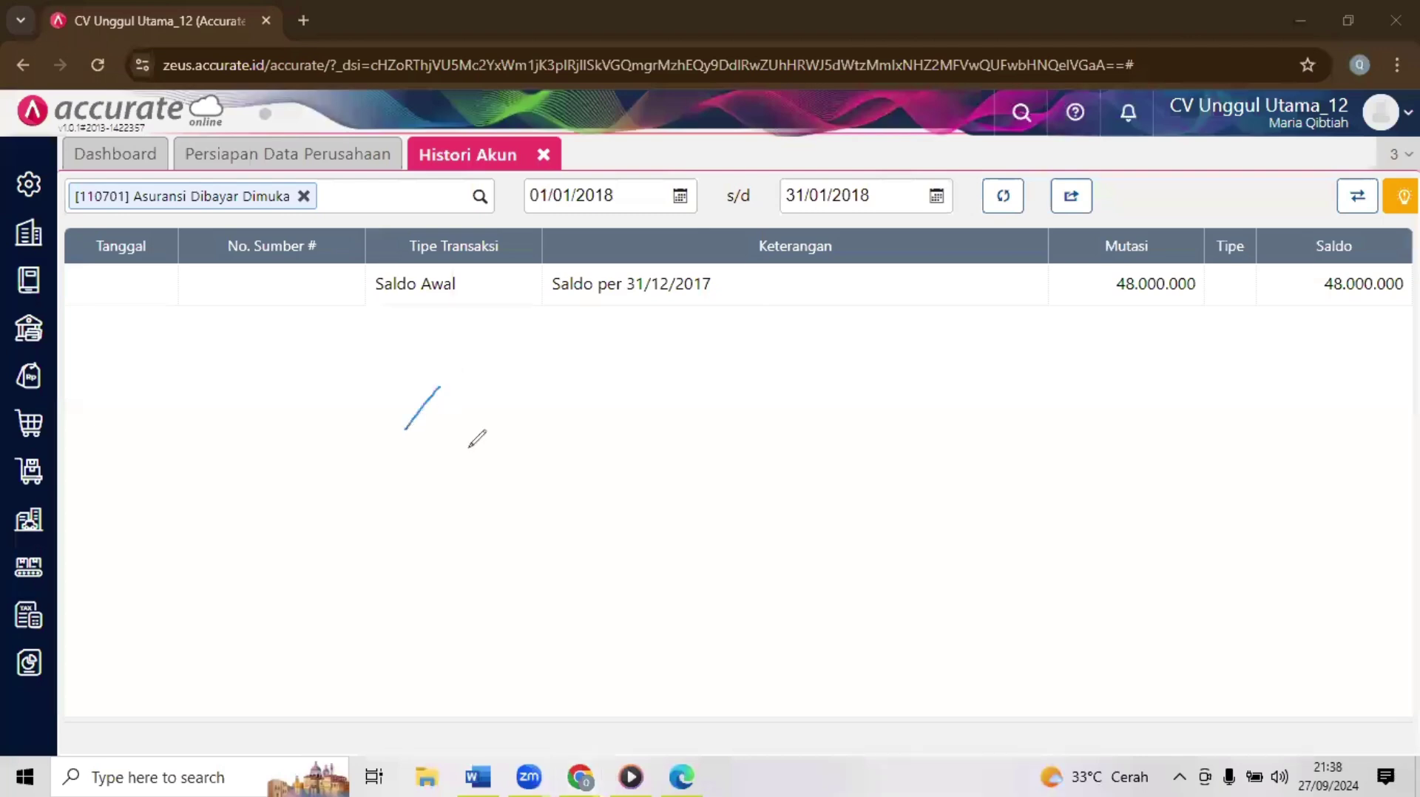
{"action": "mouse_move", "coordinate": [479, 420]}
{"action": "left_mouse_down"}
{"action": "mouse_move", "coordinate": [486, 458]}
{"action": "mouse_move", "coordinate": [493, 427]}
{"action": "left_mouse_up"}
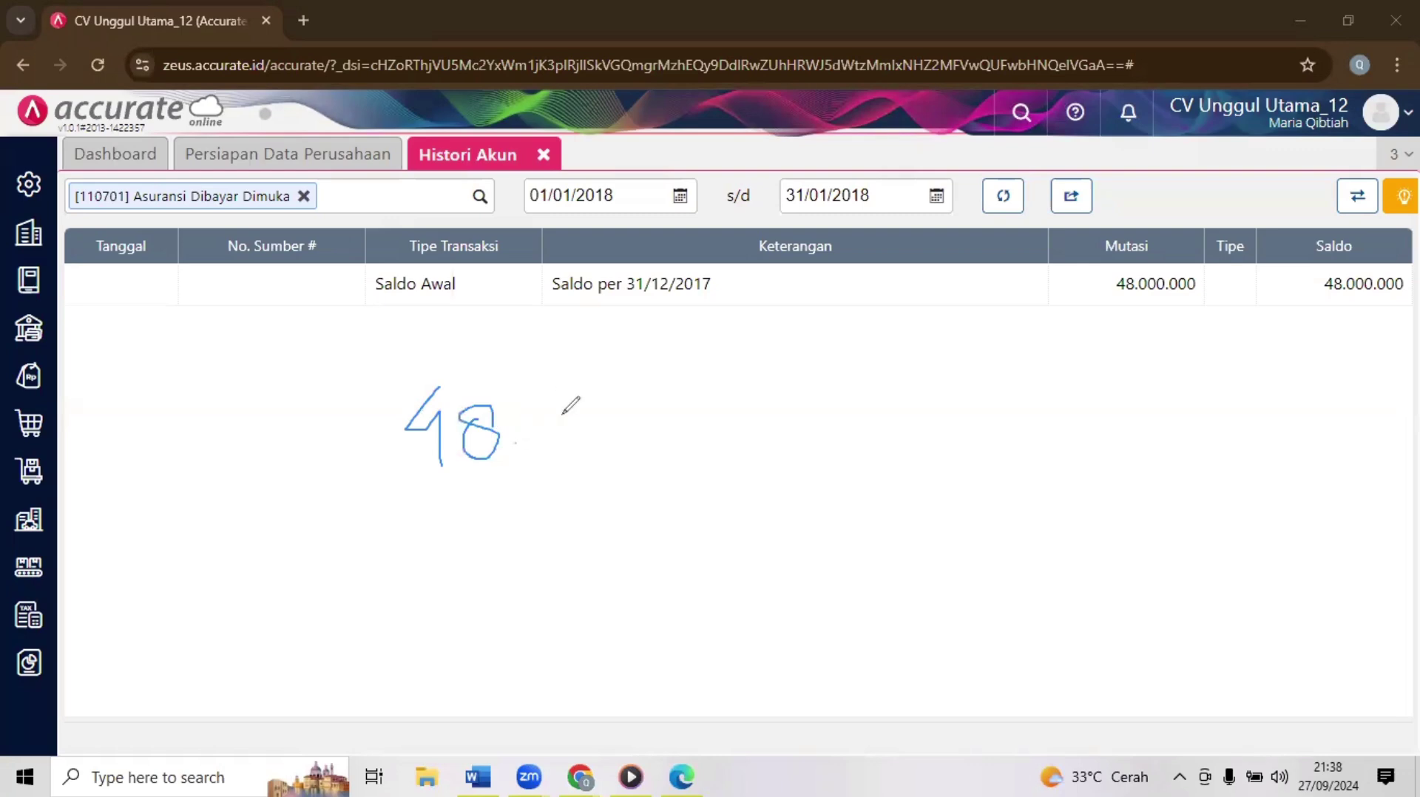
{"action": "mouse_move", "coordinate": [555, 412]}
{"action": "left_mouse_down"}
{"action": "mouse_move", "coordinate": [590, 443]}
{"action": "mouse_move", "coordinate": [608, 418]}
{"action": "mouse_move", "coordinate": [670, 451]}
{"action": "mouse_move", "coordinate": [642, 423]}
{"action": "left_mouse_up"}
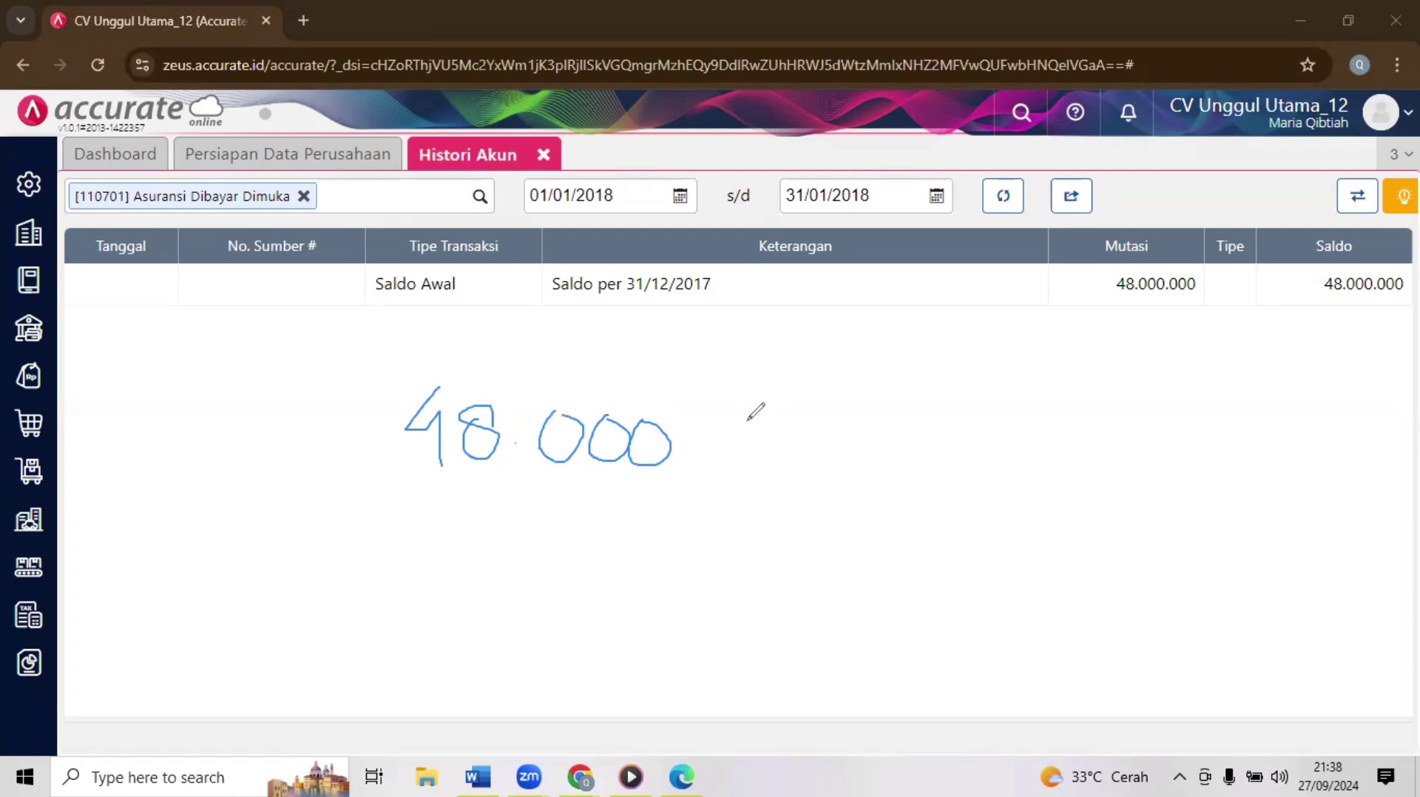
{"action": "mouse_move", "coordinate": [719, 425]}
{"action": "left_mouse_down"}
{"action": "mouse_move", "coordinate": [719, 445]}
{"action": "mouse_move", "coordinate": [746, 420]}
{"action": "mouse_move", "coordinate": [748, 444]}
{"action": "mouse_move", "coordinate": [785, 435]}
{"action": "mouse_move", "coordinate": [883, 465]}
{"action": "left_mouse_up"}
{"action": "left_click", "coordinate": [786, 401]}
{"action": "mouse_move", "coordinate": [786, 467]}
{"action": "left_mouse_down"}
{"action": "mouse_move", "coordinate": [787, 502]}
{"action": "mouse_move", "coordinate": [826, 482]}
{"action": "mouse_move", "coordinate": [848, 501]}
{"action": "left_mouse_up"}
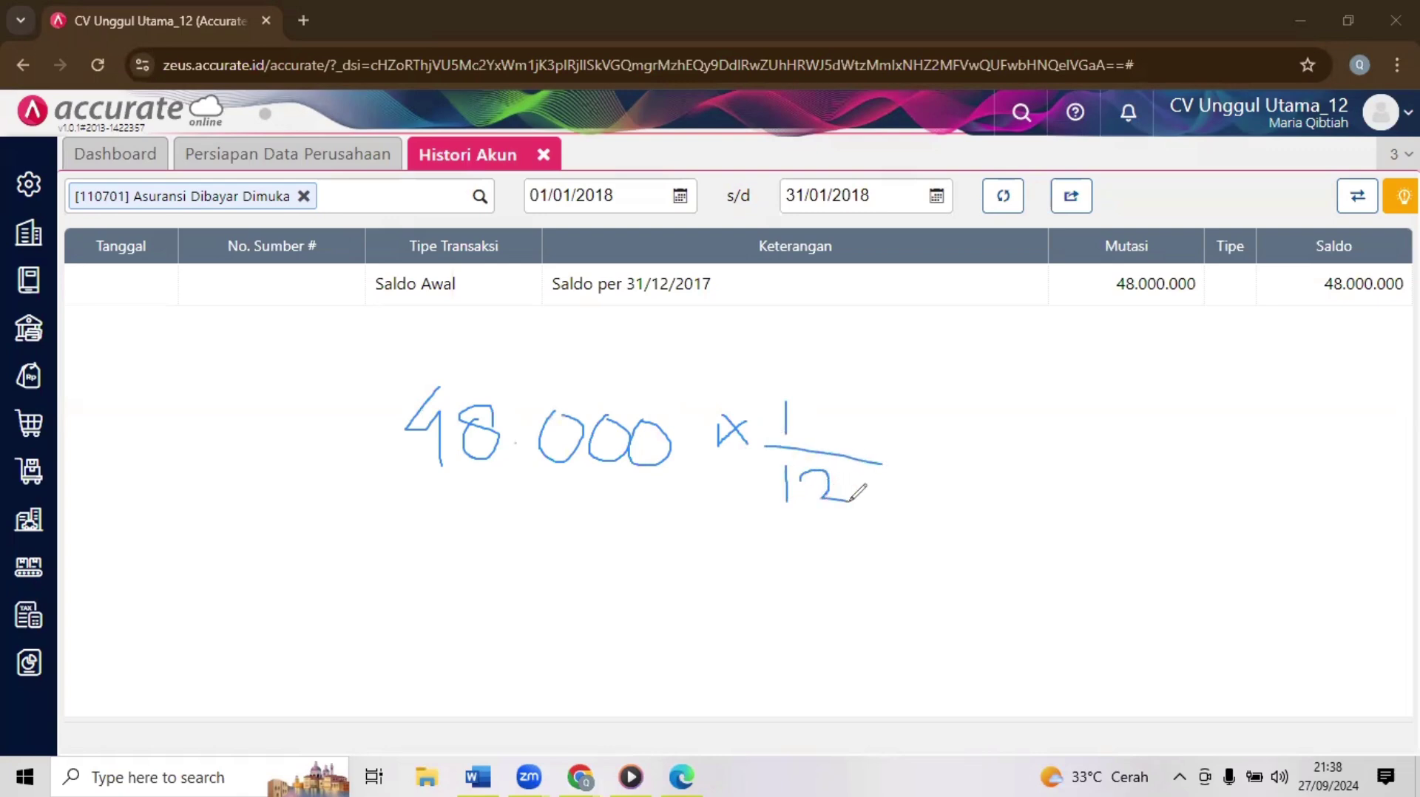
{"action": "left_click_drag", "start_coordinate": [908, 442], "coordinate": [956, 456]}
{"action": "mouse_move", "coordinate": [985, 416]}
{"action": "left_mouse_down"}
{"action": "mouse_move", "coordinate": [1007, 454]}
{"action": "mouse_move", "coordinate": [1006, 508]}
{"action": "left_mouse_up"}
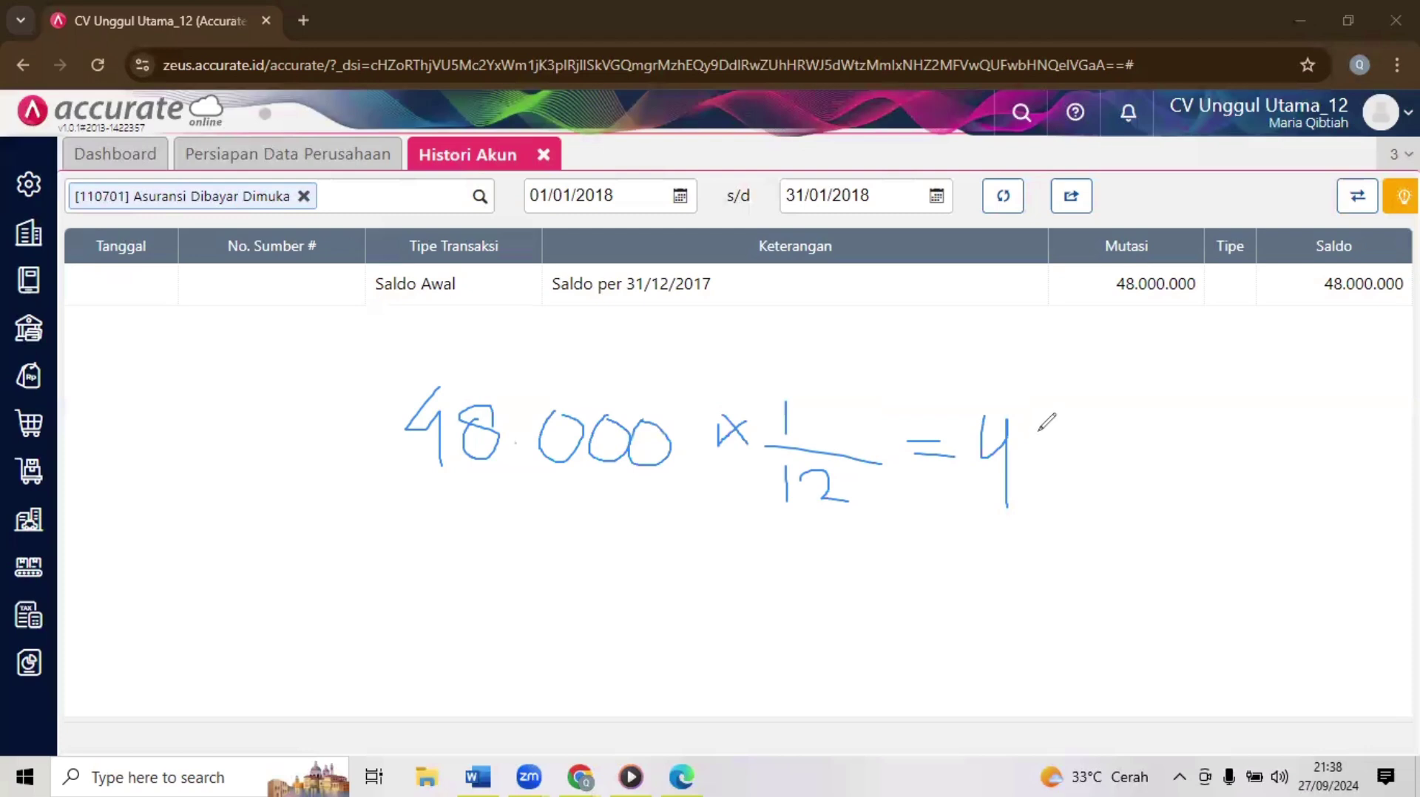
{"action": "mouse_move", "coordinate": [1041, 417]}
{"action": "left_mouse_down"}
{"action": "mouse_move", "coordinate": [1062, 452]}
{"action": "mouse_move", "coordinate": [1043, 464]}
{"action": "mouse_move", "coordinate": [1071, 414]}
{"action": "mouse_move", "coordinate": [1071, 461]}
{"action": "mouse_move", "coordinate": [1102, 424]}
{"action": "left_mouse_up"}
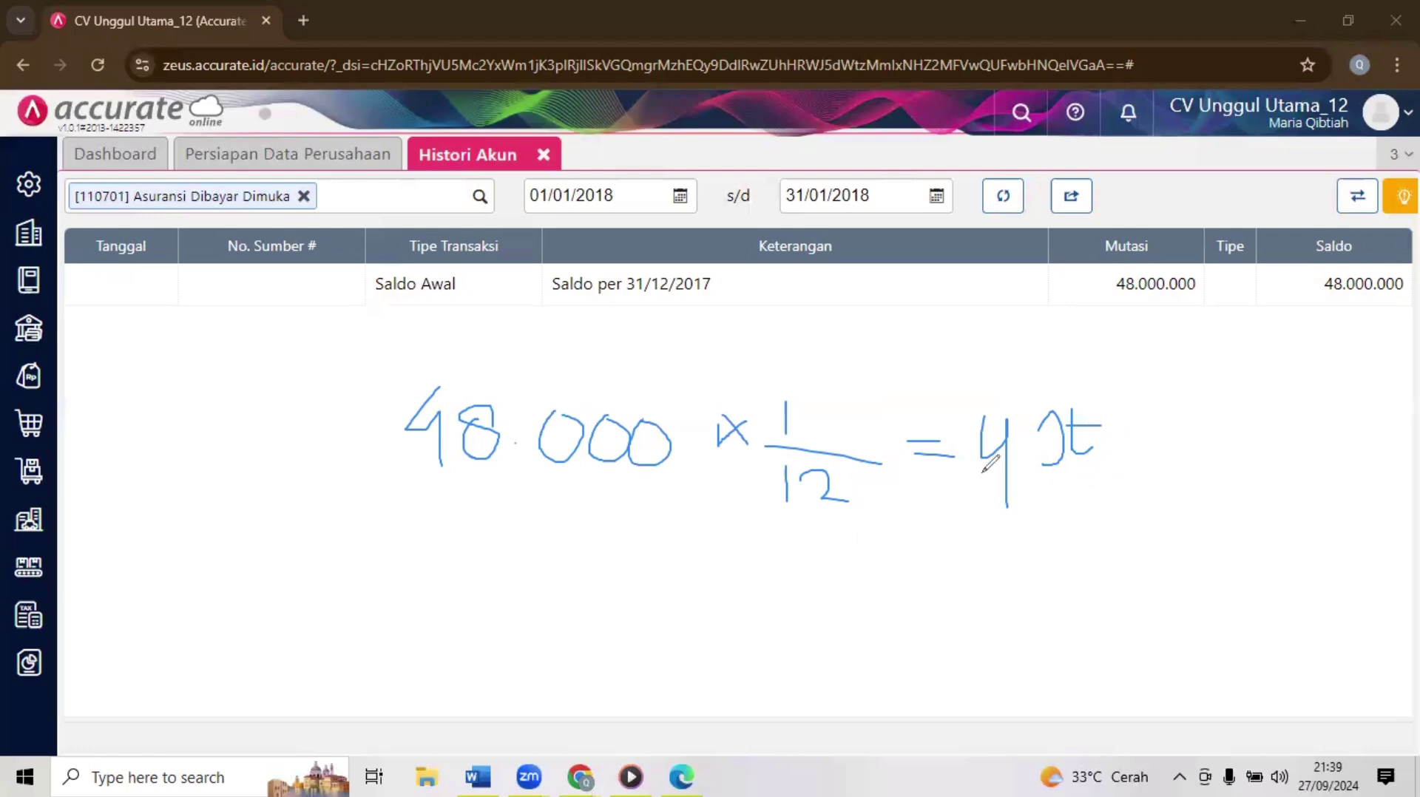
{"action": "mouse_move", "coordinate": [598, 161]}
{"action": "left_mouse_down"}
{"action": "mouse_move", "coordinate": [495, 157]}
{"action": "mouse_move", "coordinate": [958, 240]}
{"action": "mouse_move", "coordinate": [863, 188]}
{"action": "mouse_move", "coordinate": [648, 179]}
{"action": "left_mouse_up"}
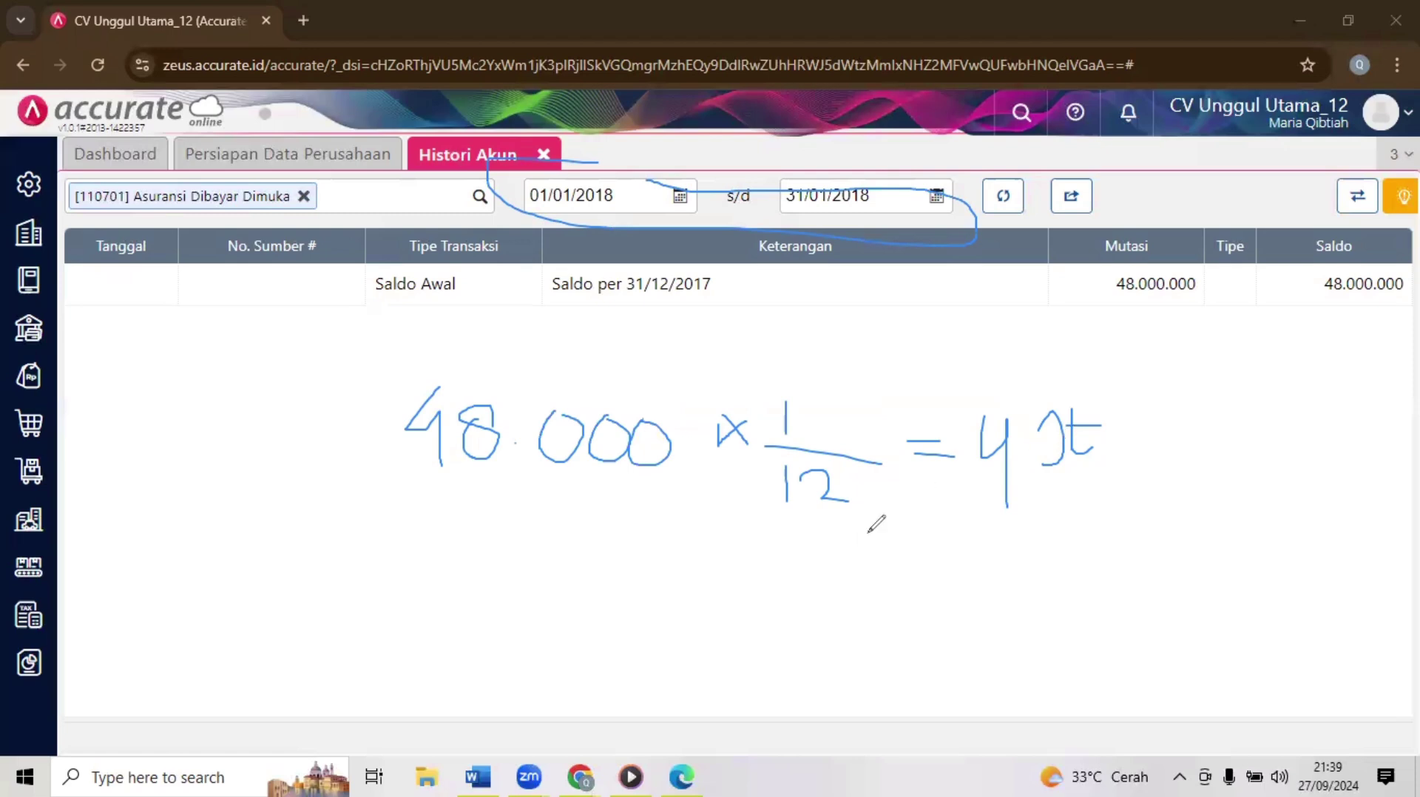
{"action": "mouse_move", "coordinate": [876, 528]}
{"action": "left_mouse_down"}
{"action": "mouse_move", "coordinate": [876, 572]}
{"action": "mouse_move", "coordinate": [888, 551]}
{"action": "mouse_move", "coordinate": [937, 557]}
{"action": "mouse_move", "coordinate": [904, 569]}
{"action": "mouse_move", "coordinate": [946, 551]}
{"action": "mouse_move", "coordinate": [975, 567]}
{"action": "mouse_move", "coordinate": [1034, 547]}
{"action": "mouse_move", "coordinate": [1042, 560]}
{"action": "mouse_move", "coordinate": [1059, 534]}
{"action": "mouse_move", "coordinate": [1075, 555]}
{"action": "left_mouse_up"}
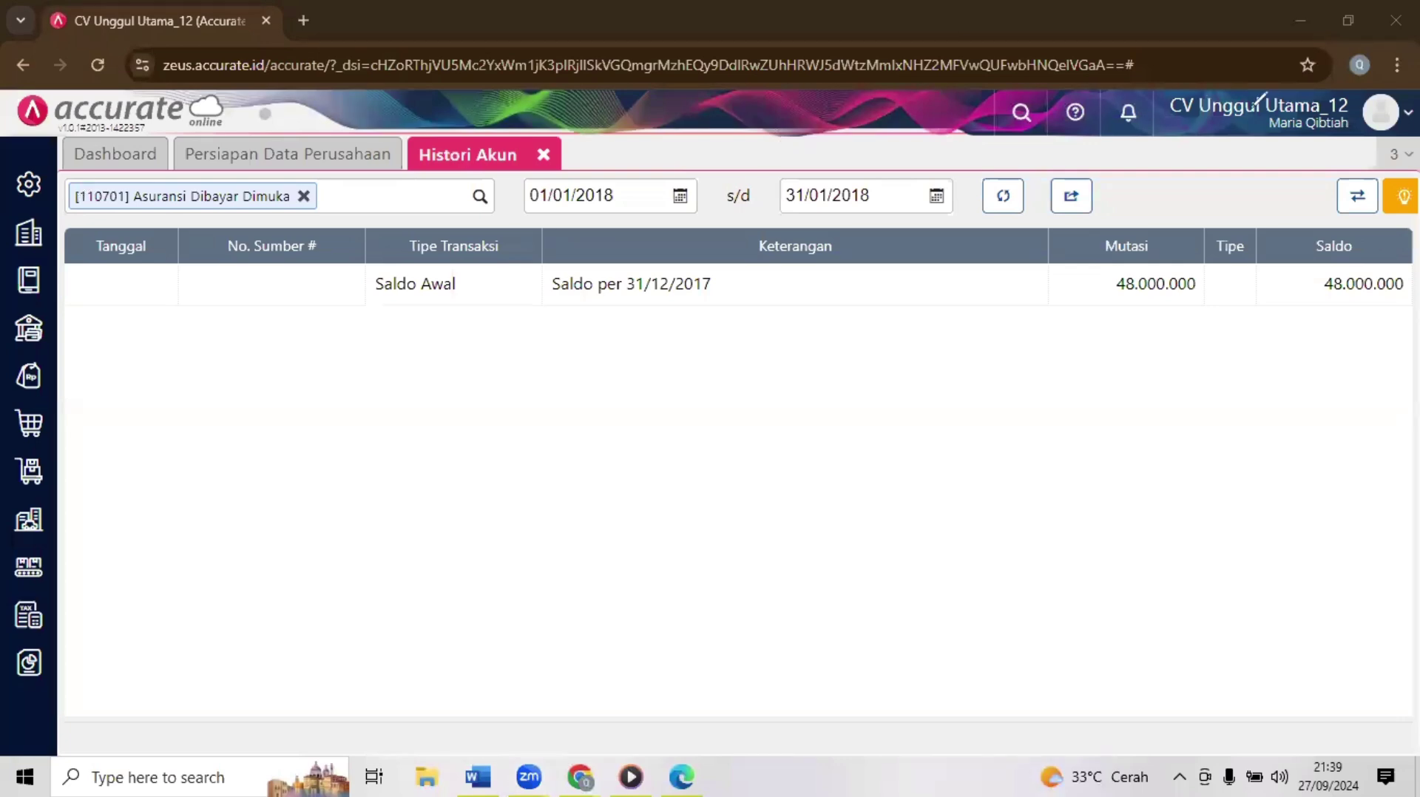
{"action": "left_click", "coordinate": [28, 279]}
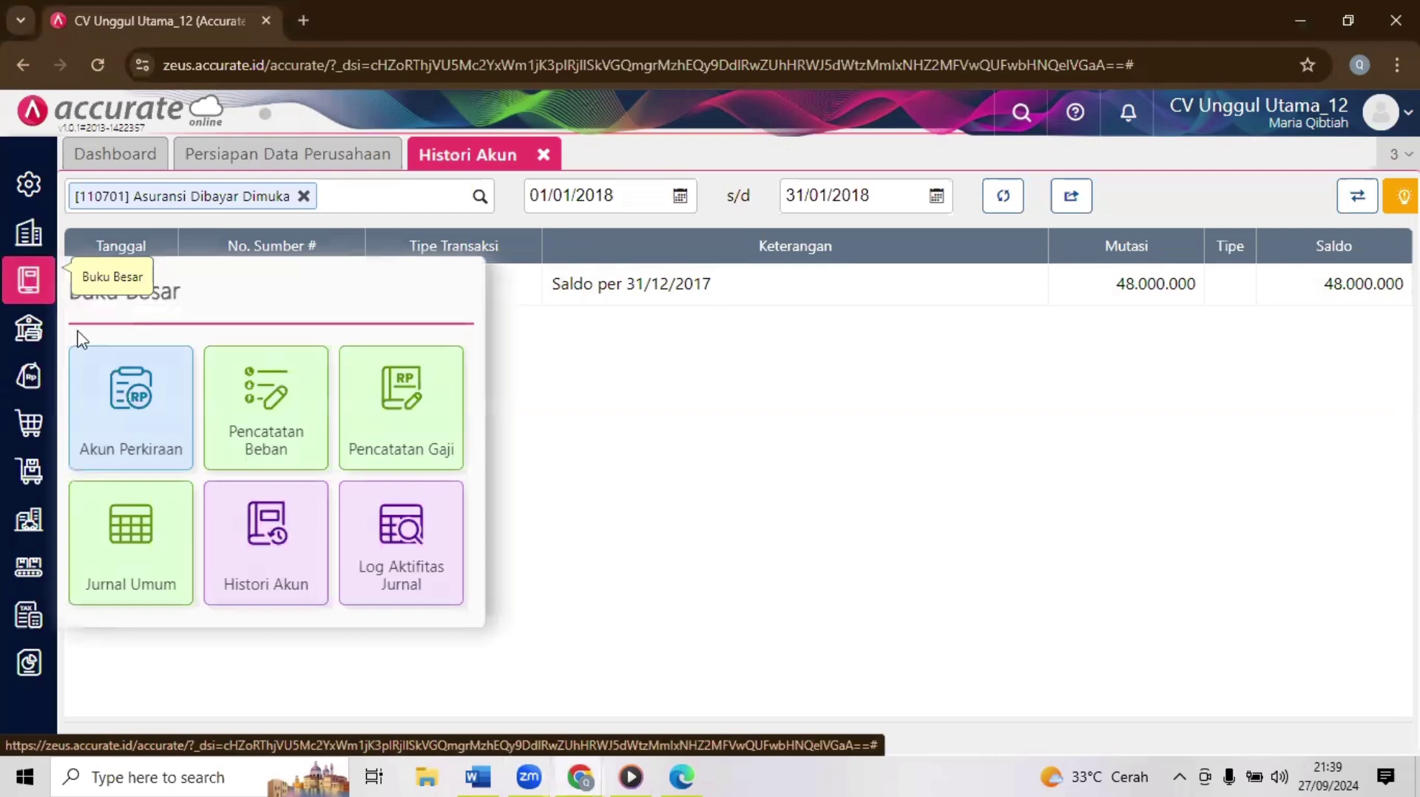
{"action": "left_click", "coordinate": [120, 411]}
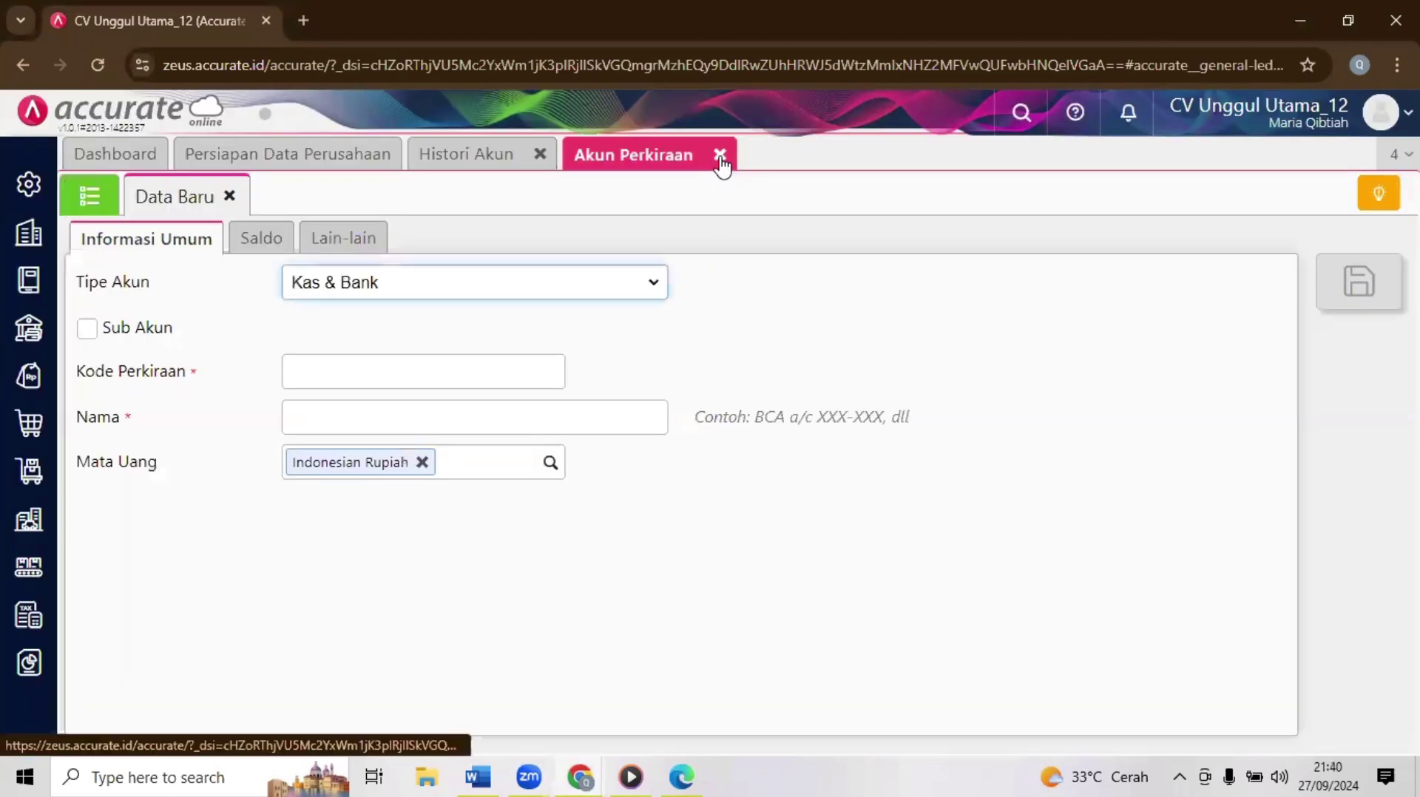
{"action": "left_click", "coordinate": [720, 155]}
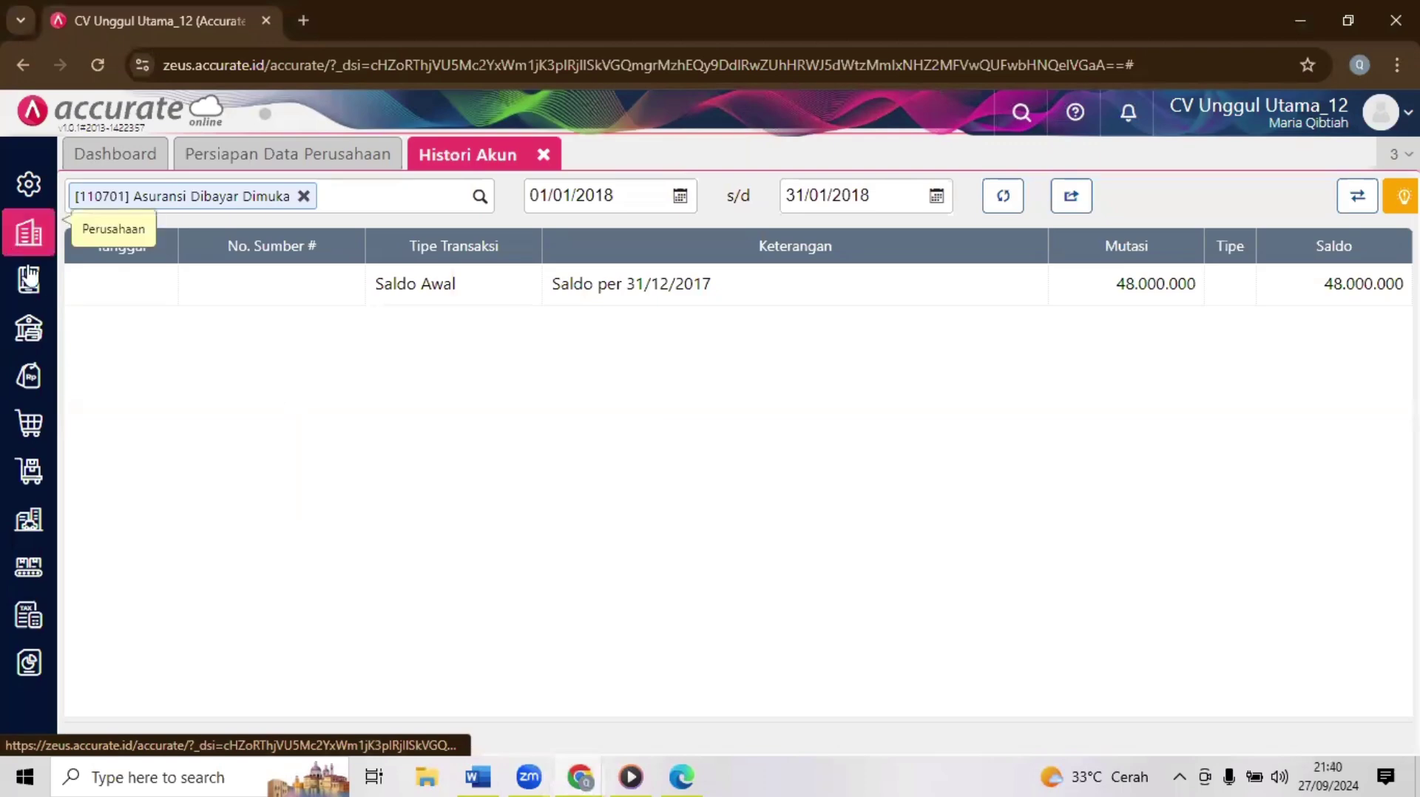
Step: Start a new Jurnal Umum entry and set its Tanggal to 31/01/2018
{"action": "left_click", "coordinate": [33, 280]}
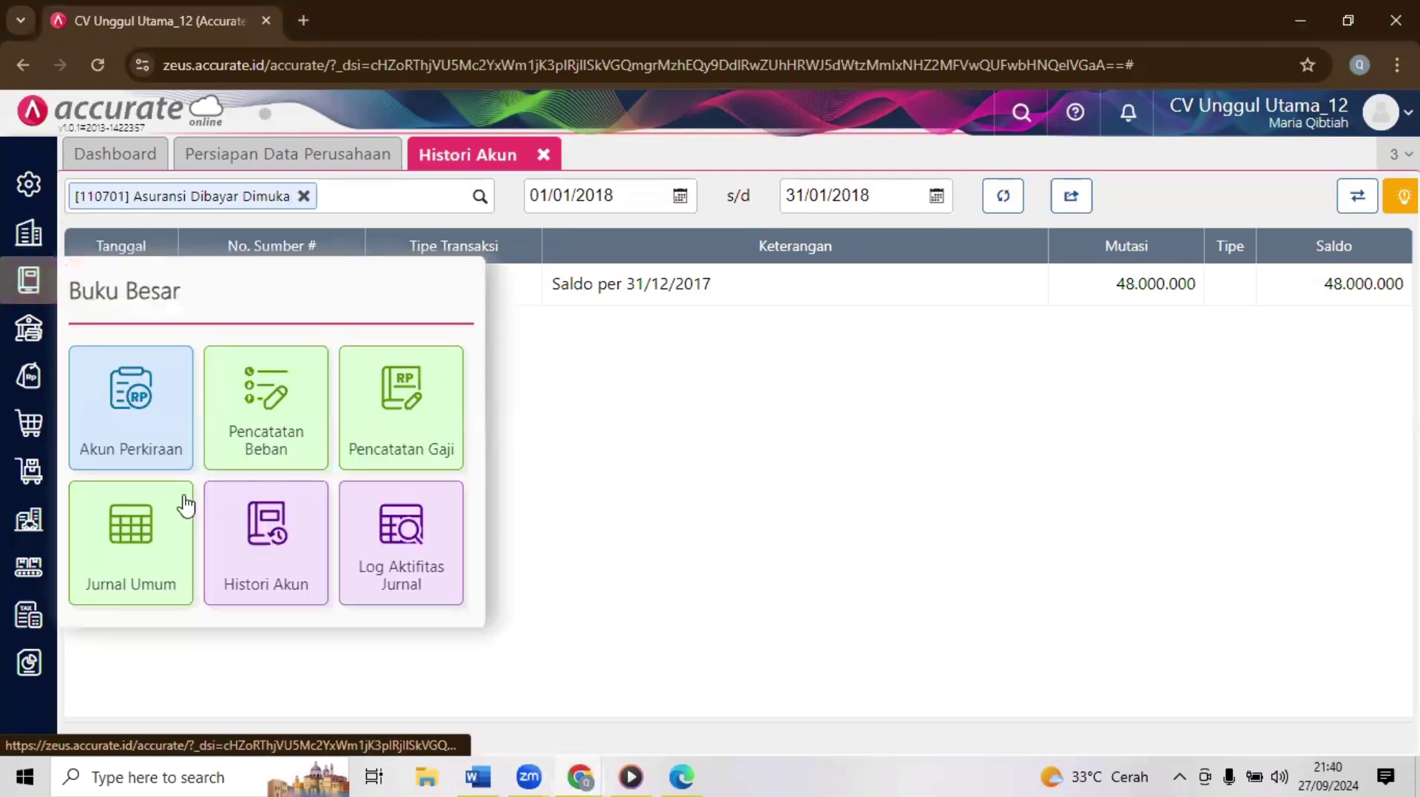
{"action": "left_click", "coordinate": [164, 513]}
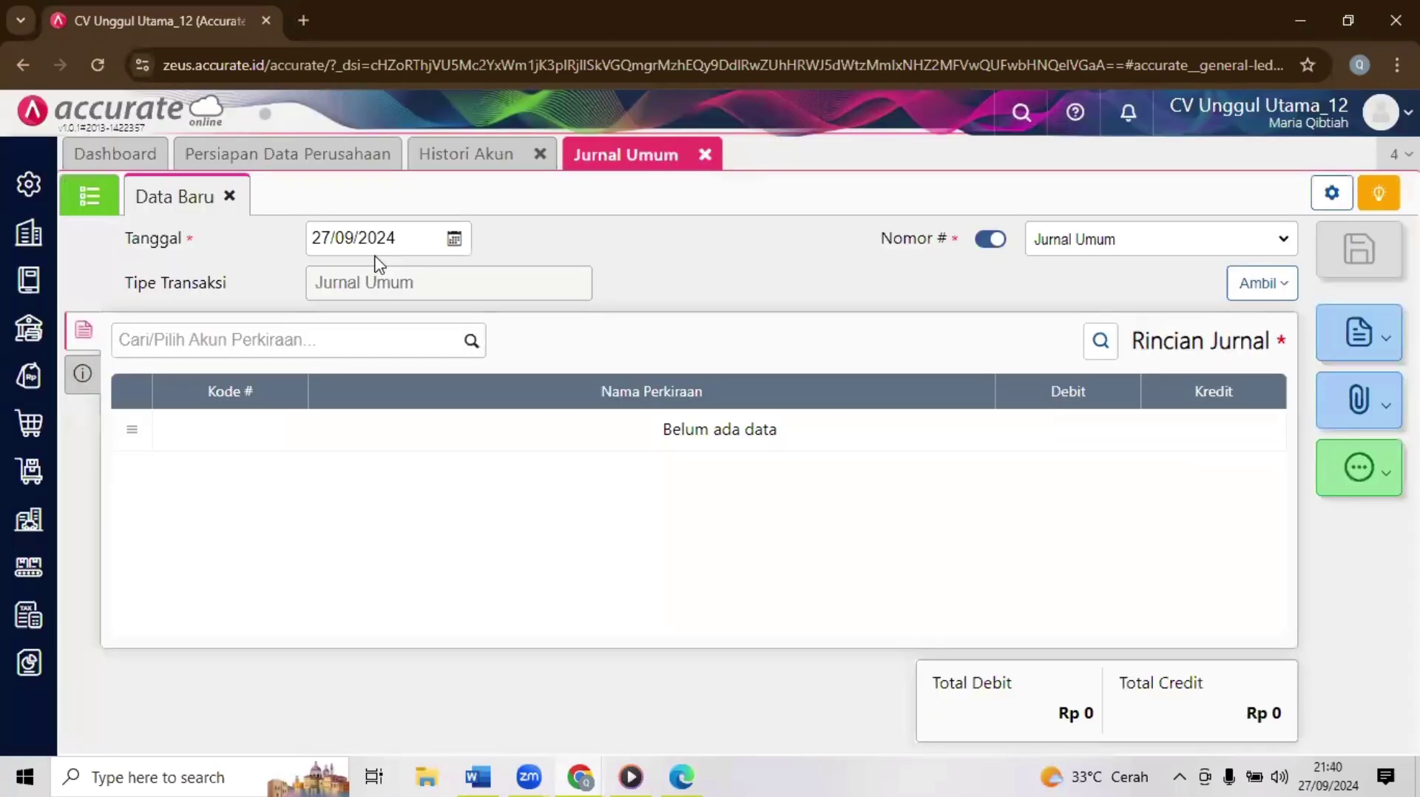
{"action": "left_click", "coordinate": [412, 238]}
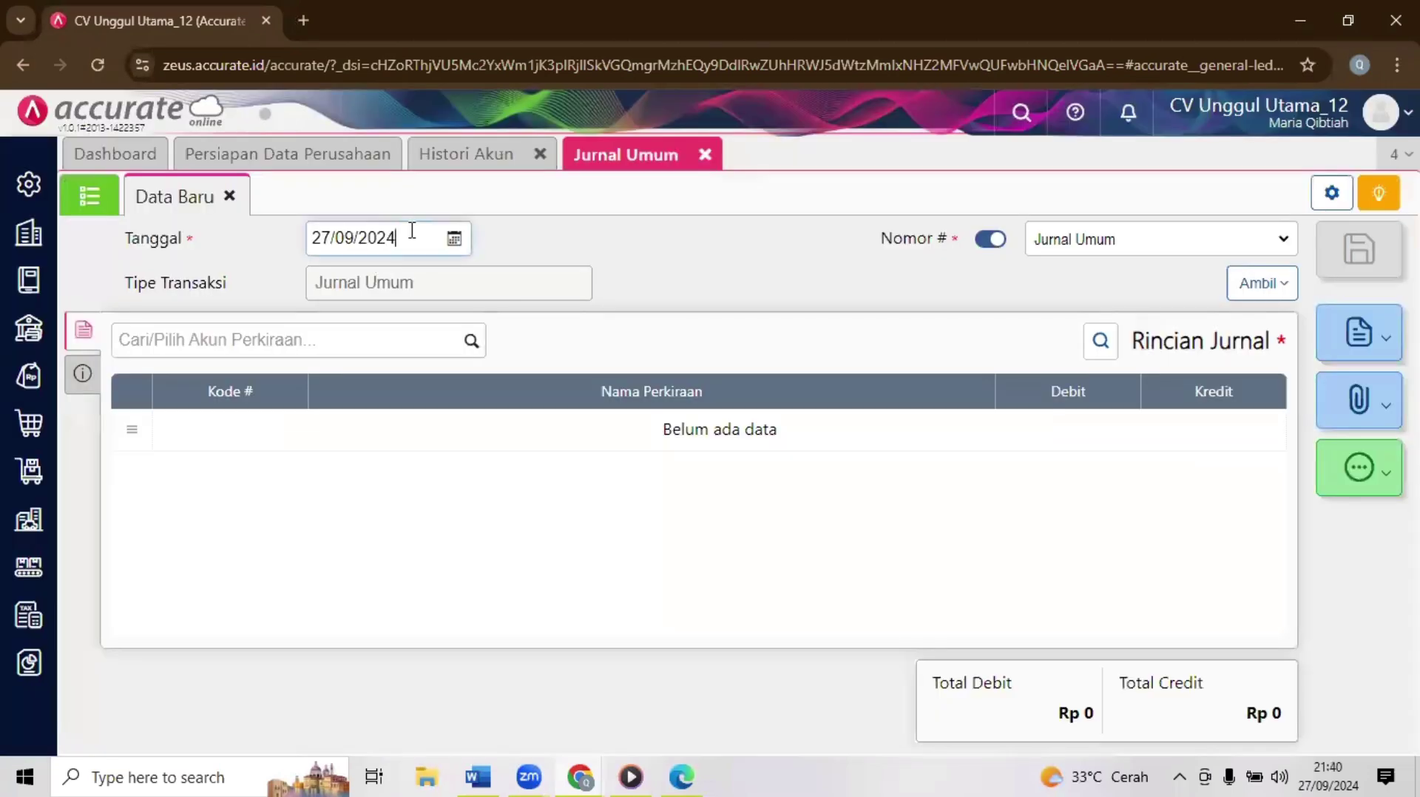
{"action": "left_click", "coordinate": [396, 237]}
{"action": "left_click_drag", "start_coordinate": [395, 237], "coordinate": [296, 246]}
{"action": "type", "text": "31/"}
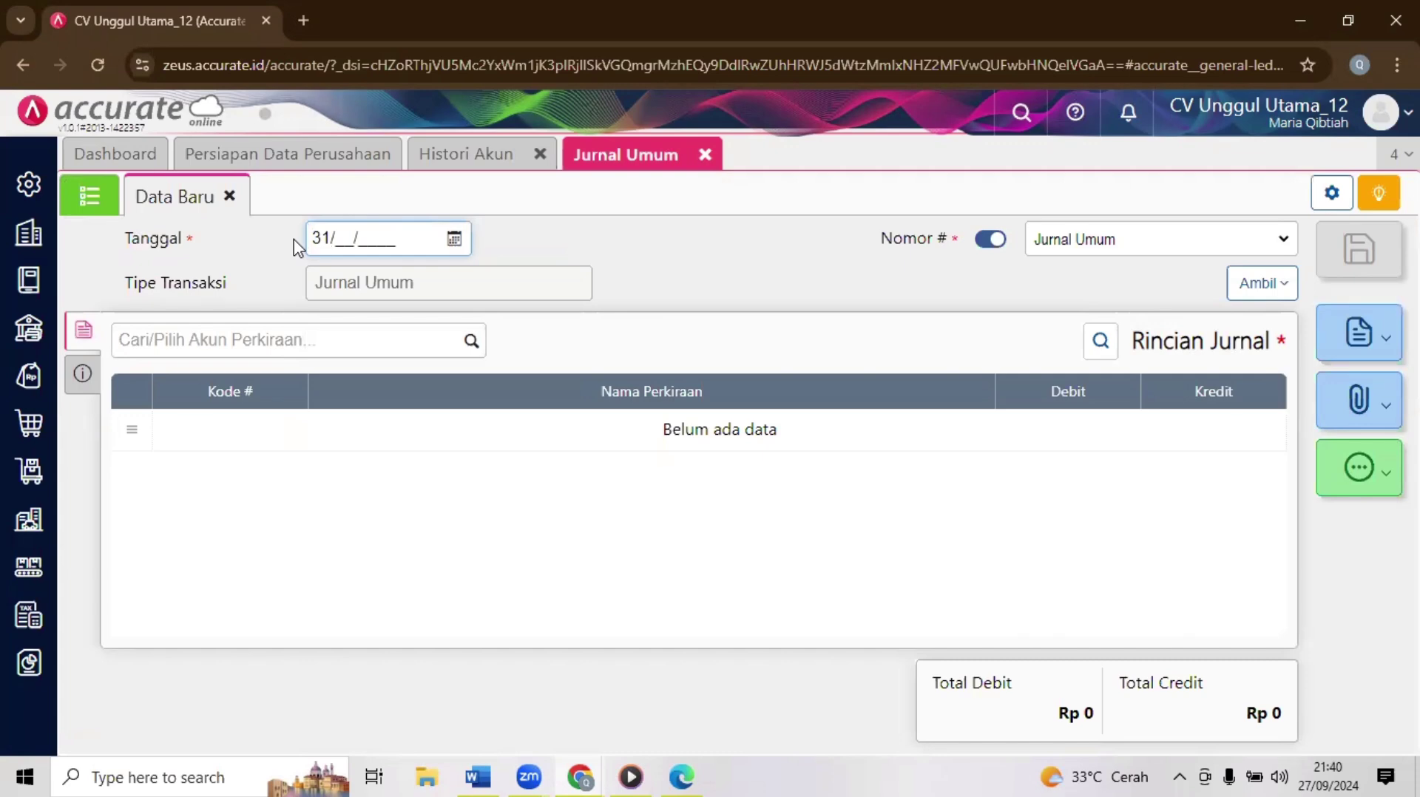
{"action": "type", "text": "01/2018"}
{"action": "left_click", "coordinate": [698, 270]}
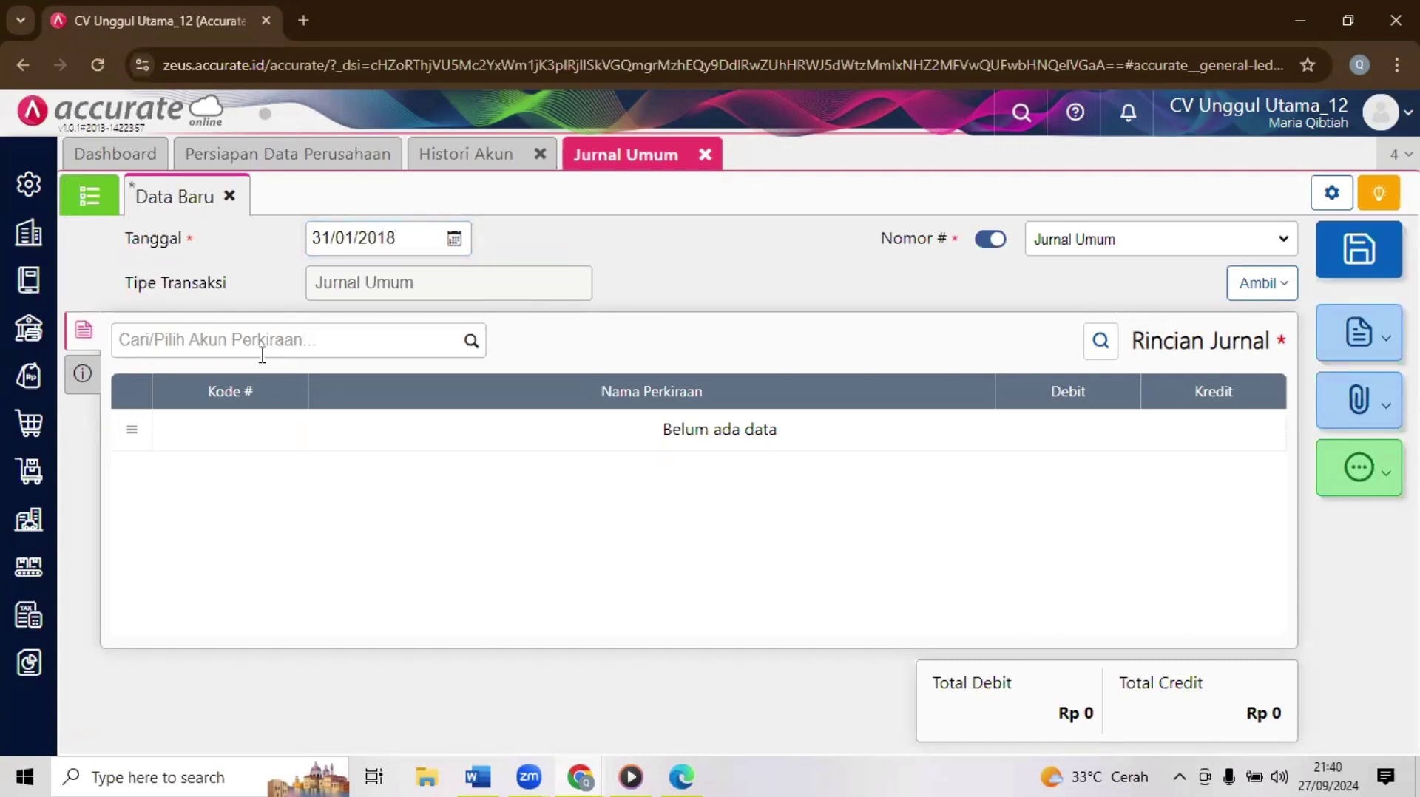
Step: Add Beban Asuransi (6103) to the journal with a debit of 4000000
{"action": "left_click", "coordinate": [263, 348]}
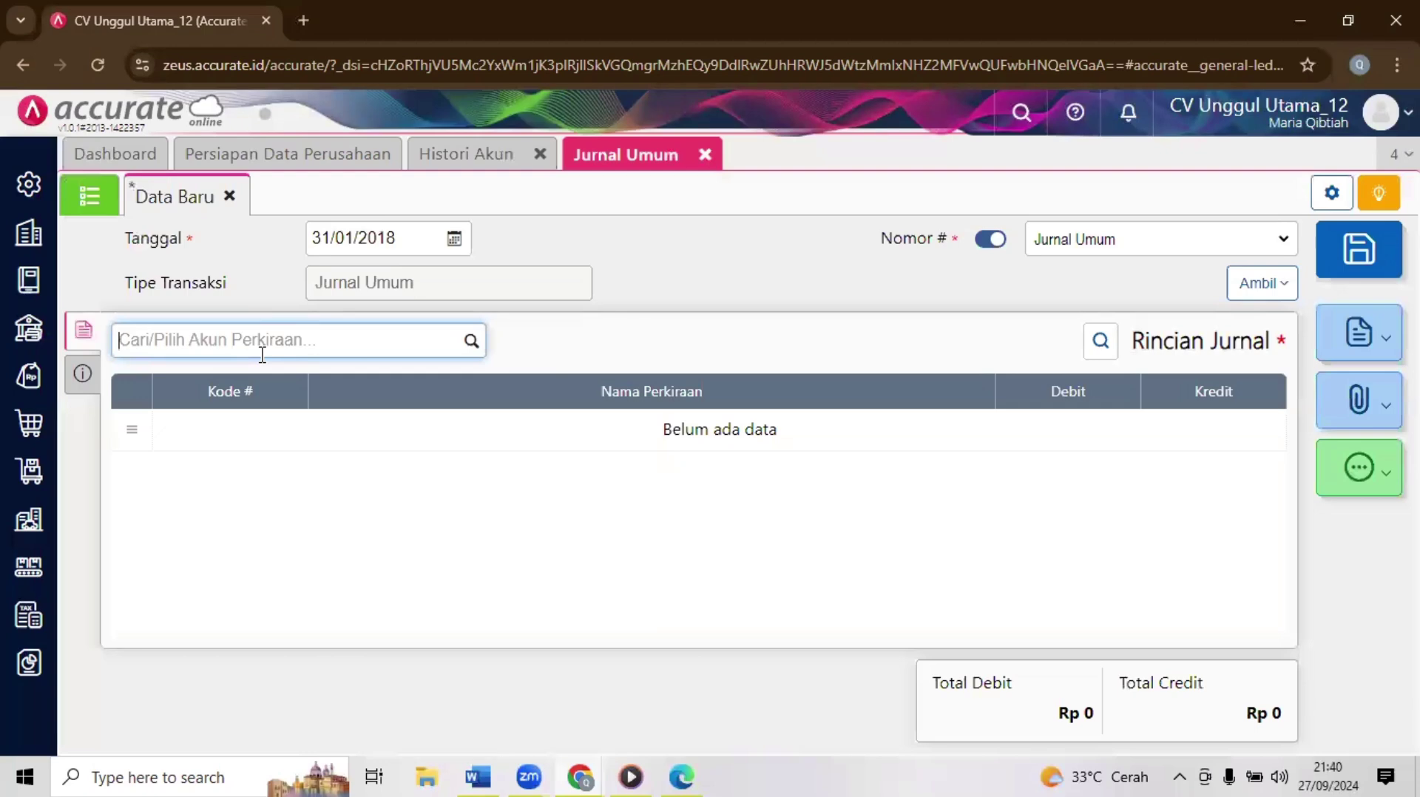
{"action": "type", "text": "beban "}
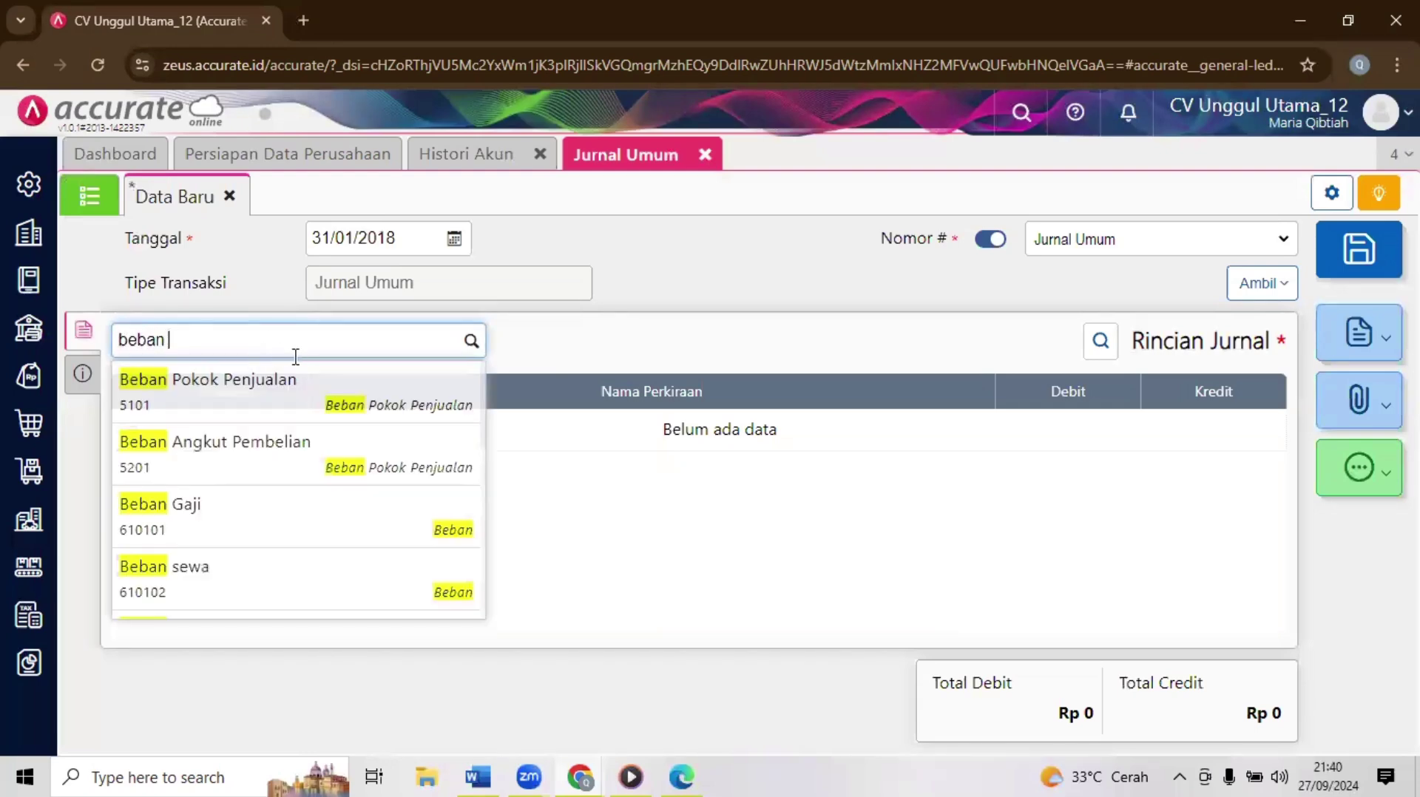
{"action": "type", "text": "as"}
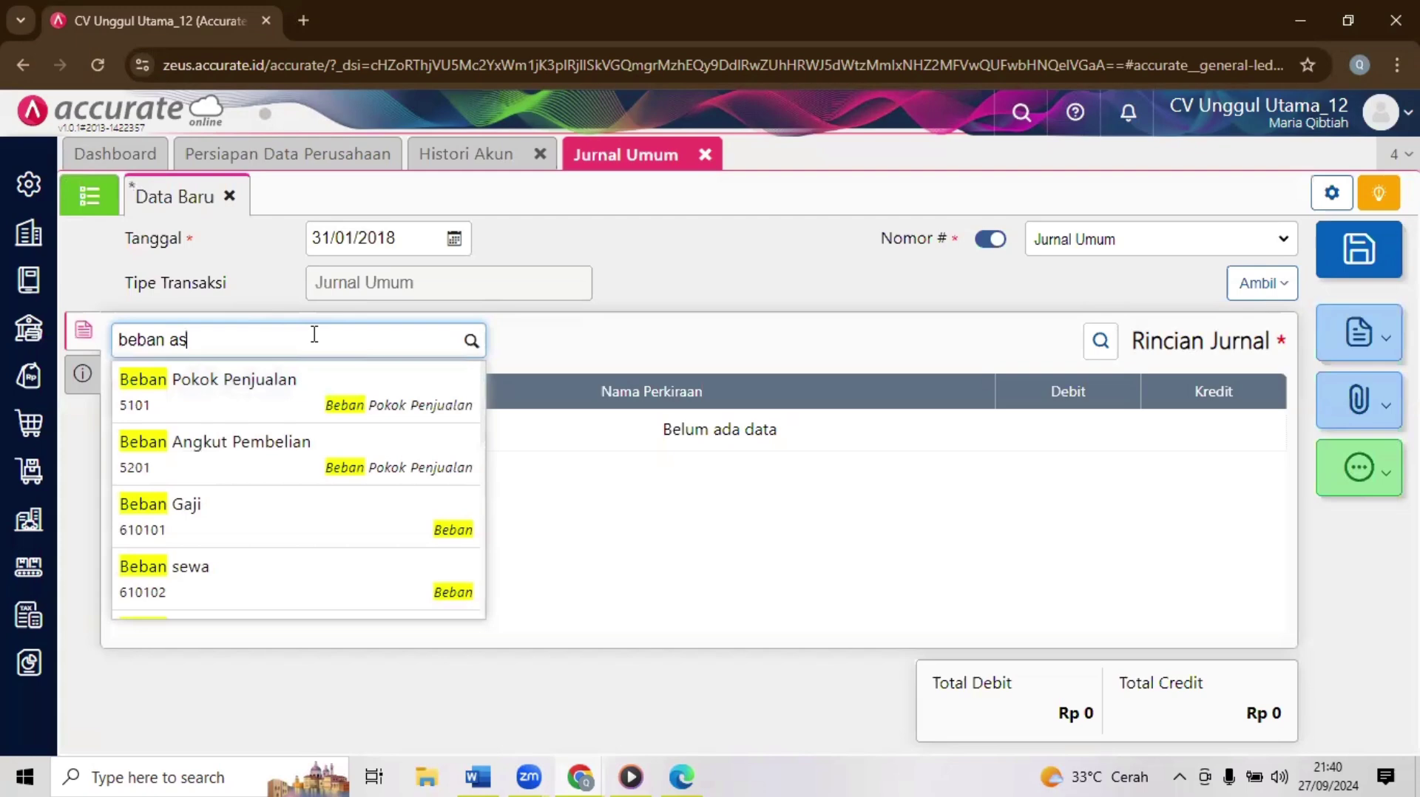
{"action": "left_click", "coordinate": [283, 392]}
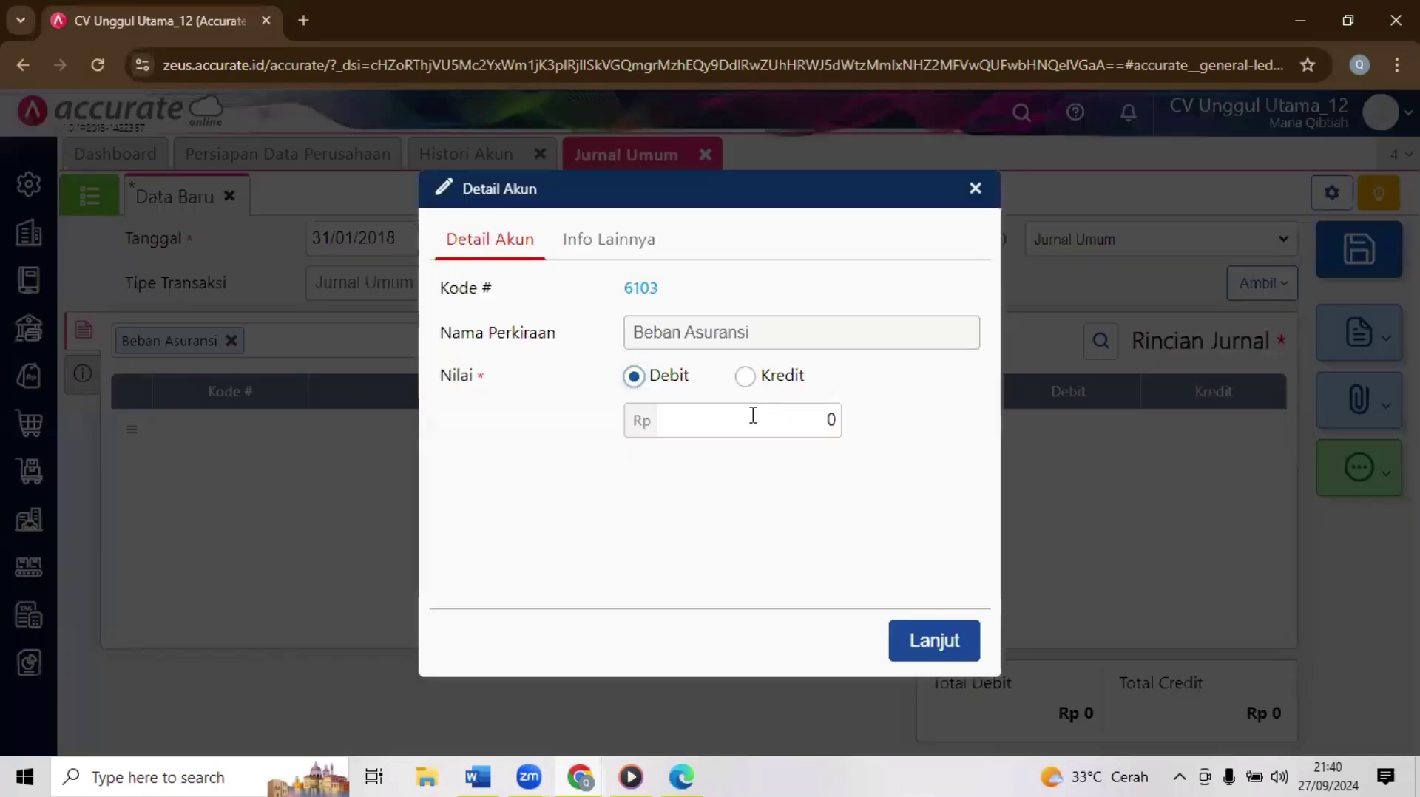
{"action": "left_click", "coordinate": [752, 418]}
{"action": "type", "text": "4000000"}
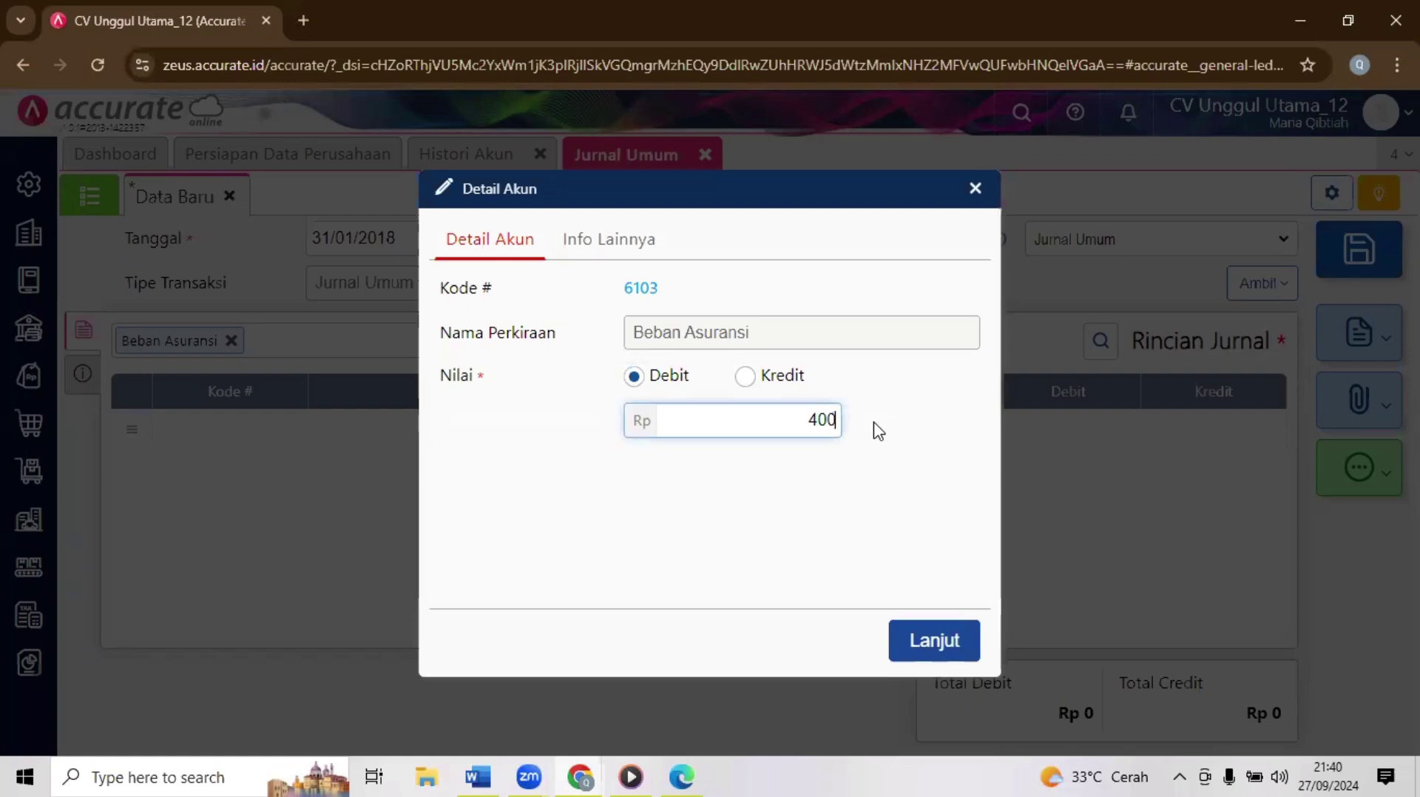
{"action": "left_click", "coordinate": [937, 639]}
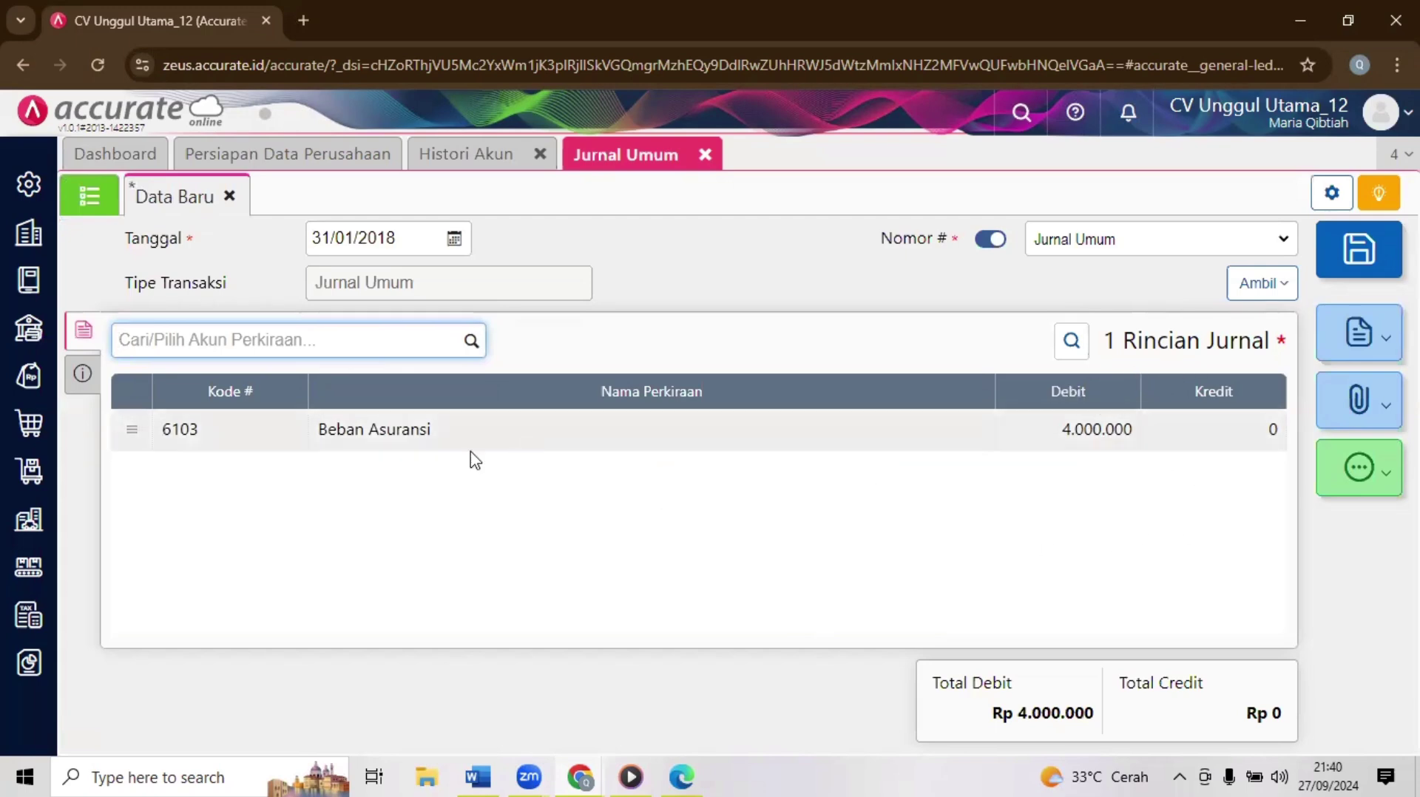
Step: Add Asuransi Dibayar Dimuka (110701) with a credit of 4.000.000 and save the journal
{"action": "left_click", "coordinate": [355, 338]}
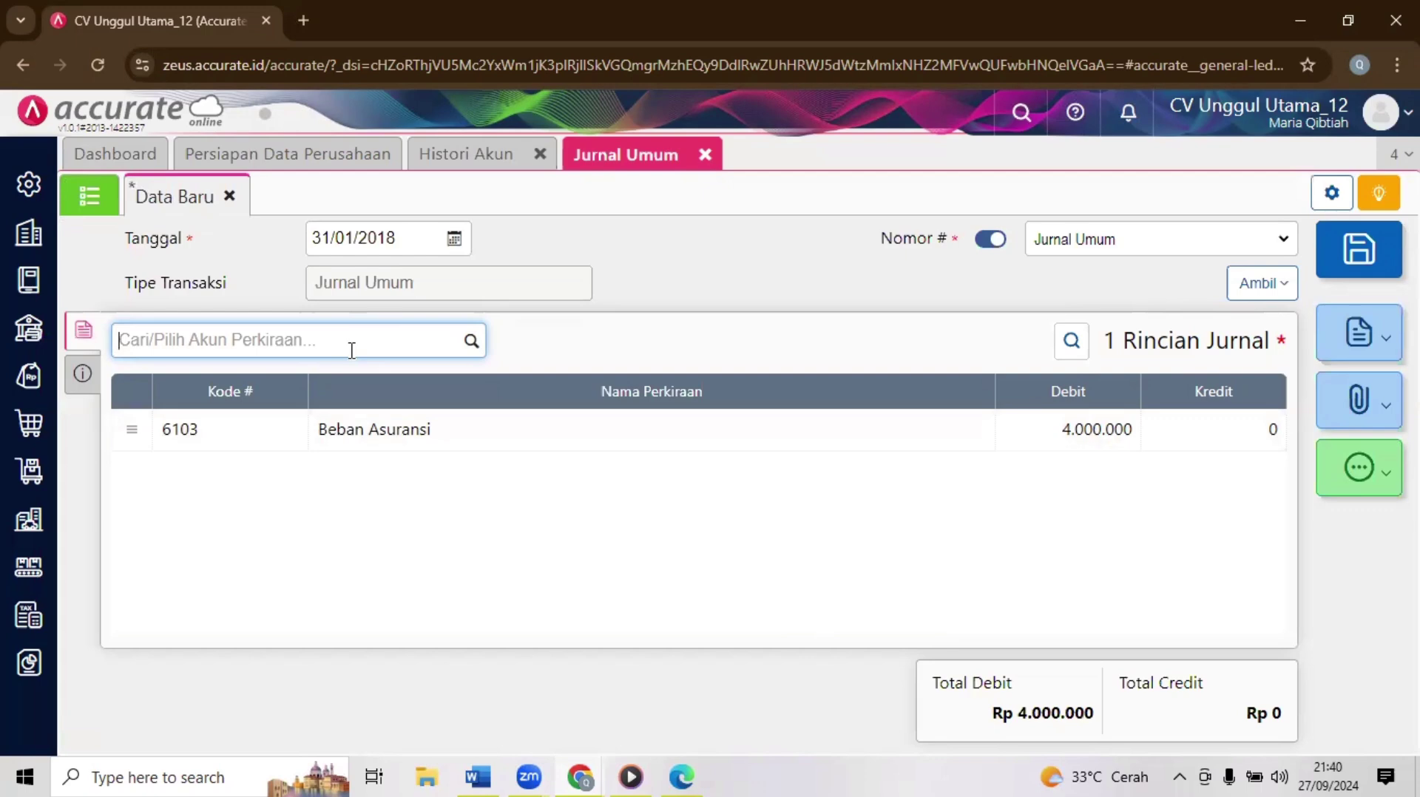
{"action": "type", "text": "asura"}
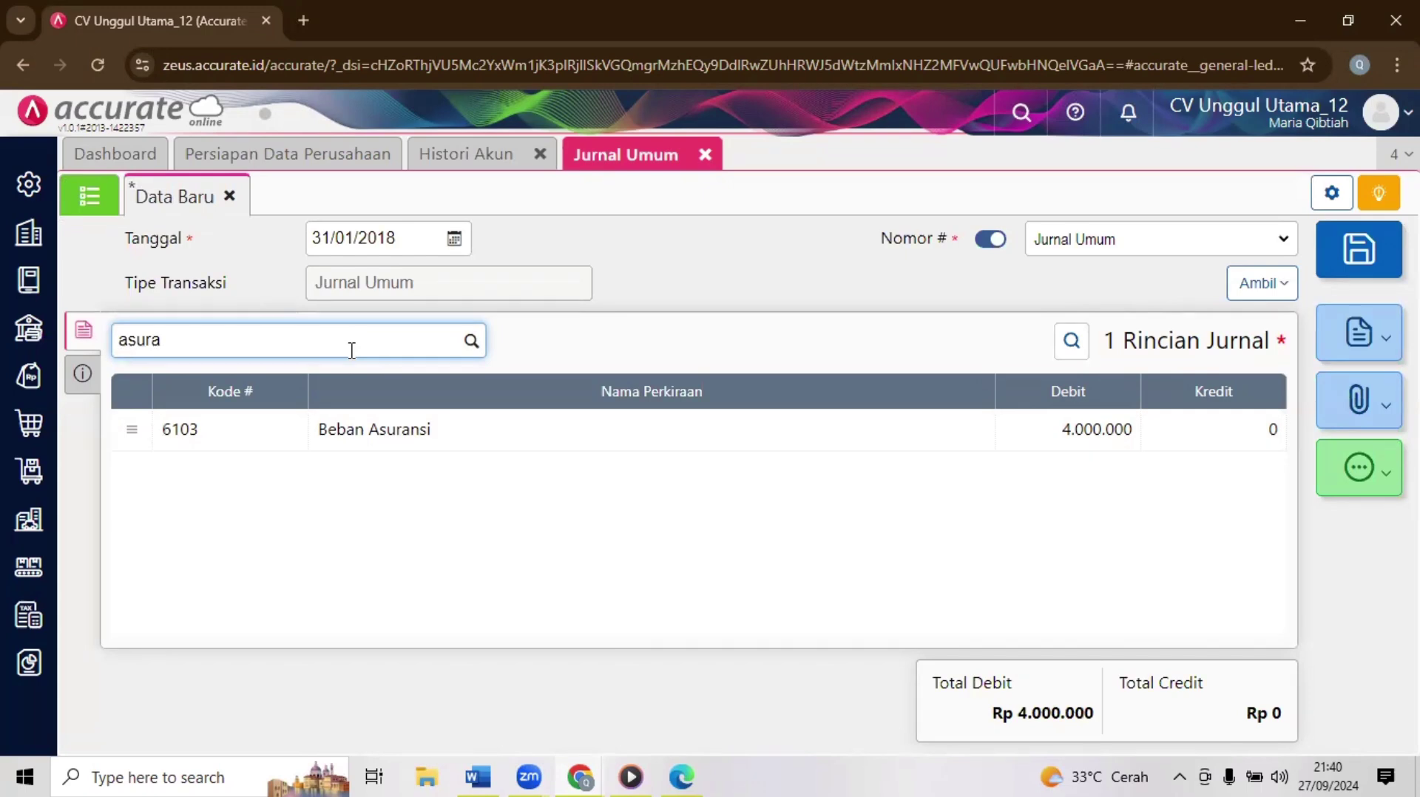
{"action": "type", "text": "n"}
{"action": "left_click", "coordinate": [334, 389]}
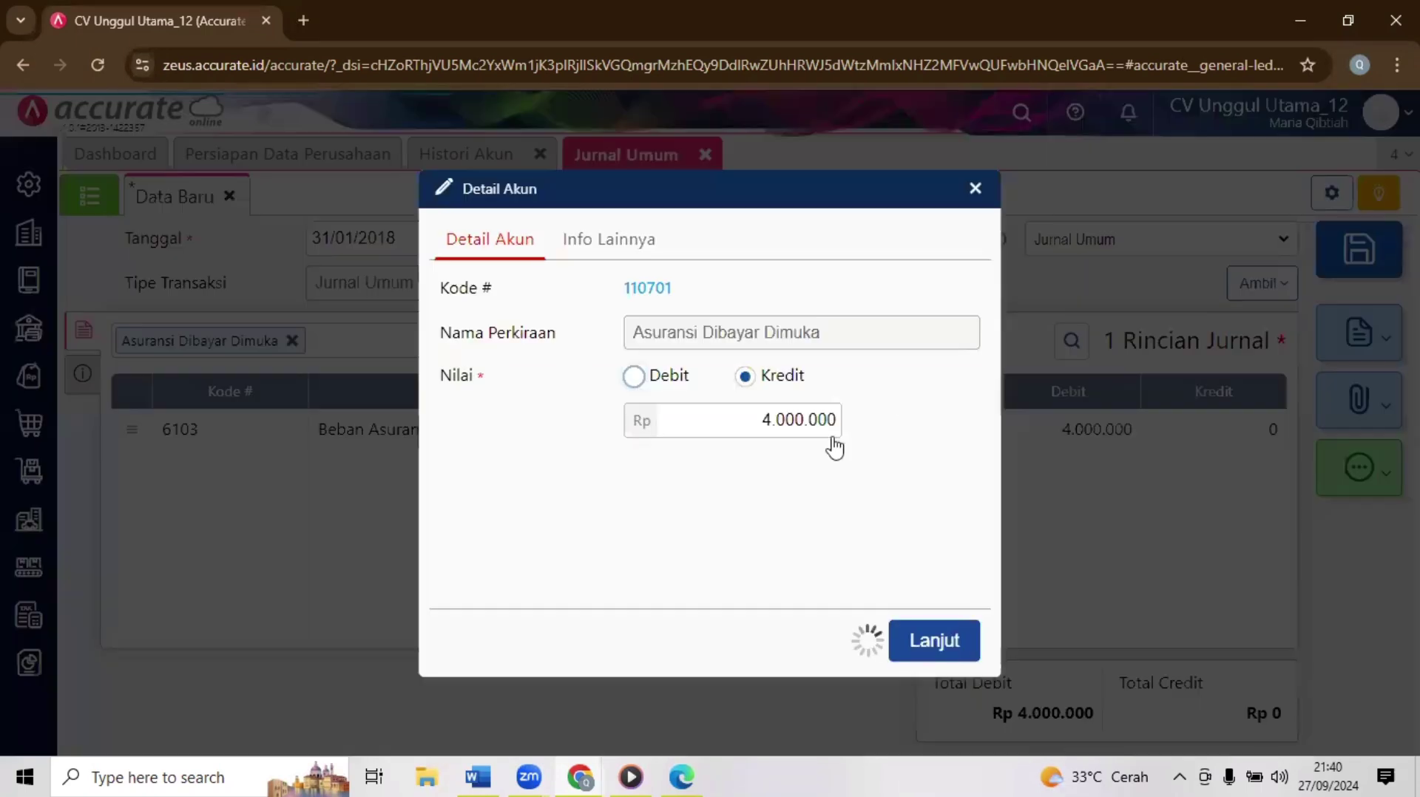
{"action": "left_click", "coordinate": [932, 648]}
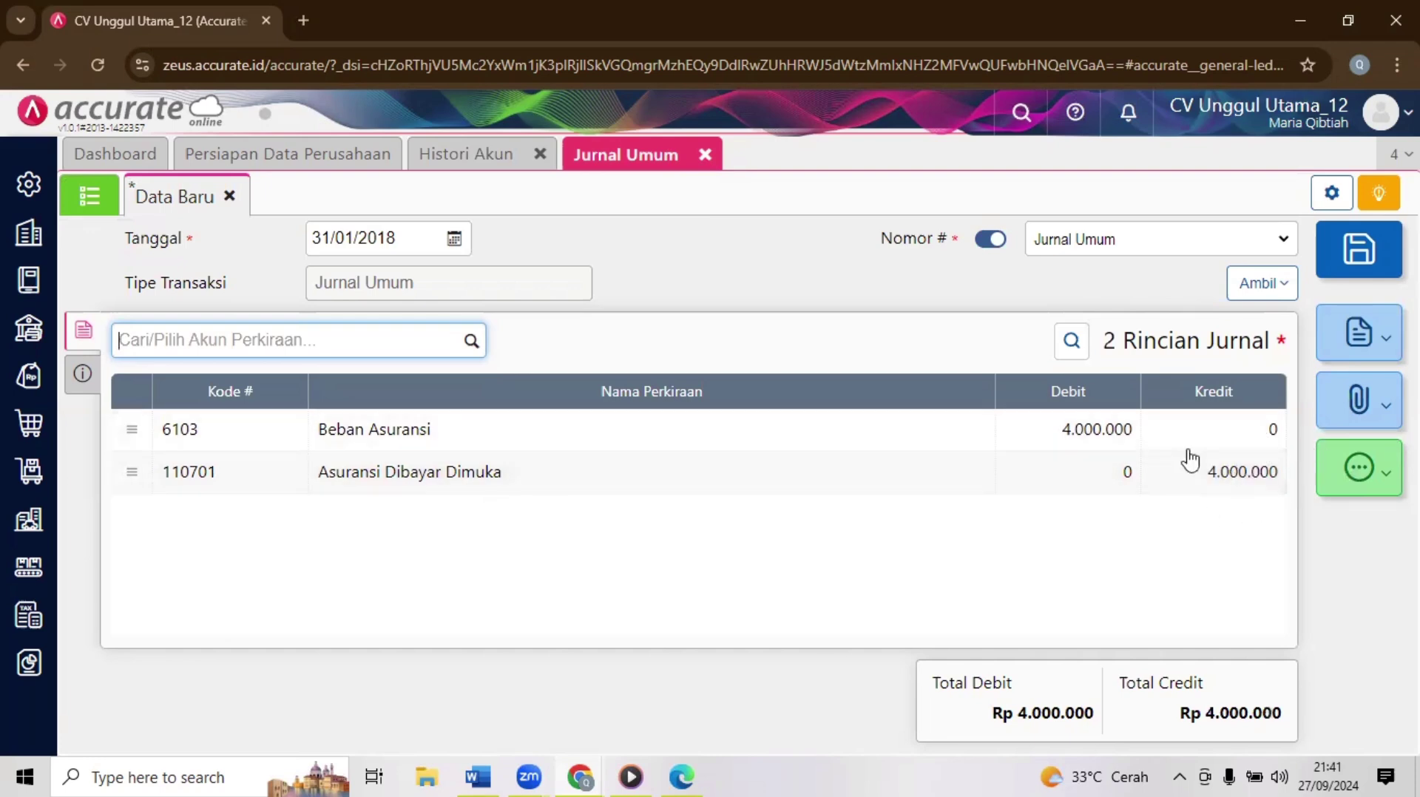
{"action": "left_click", "coordinate": [1352, 271]}
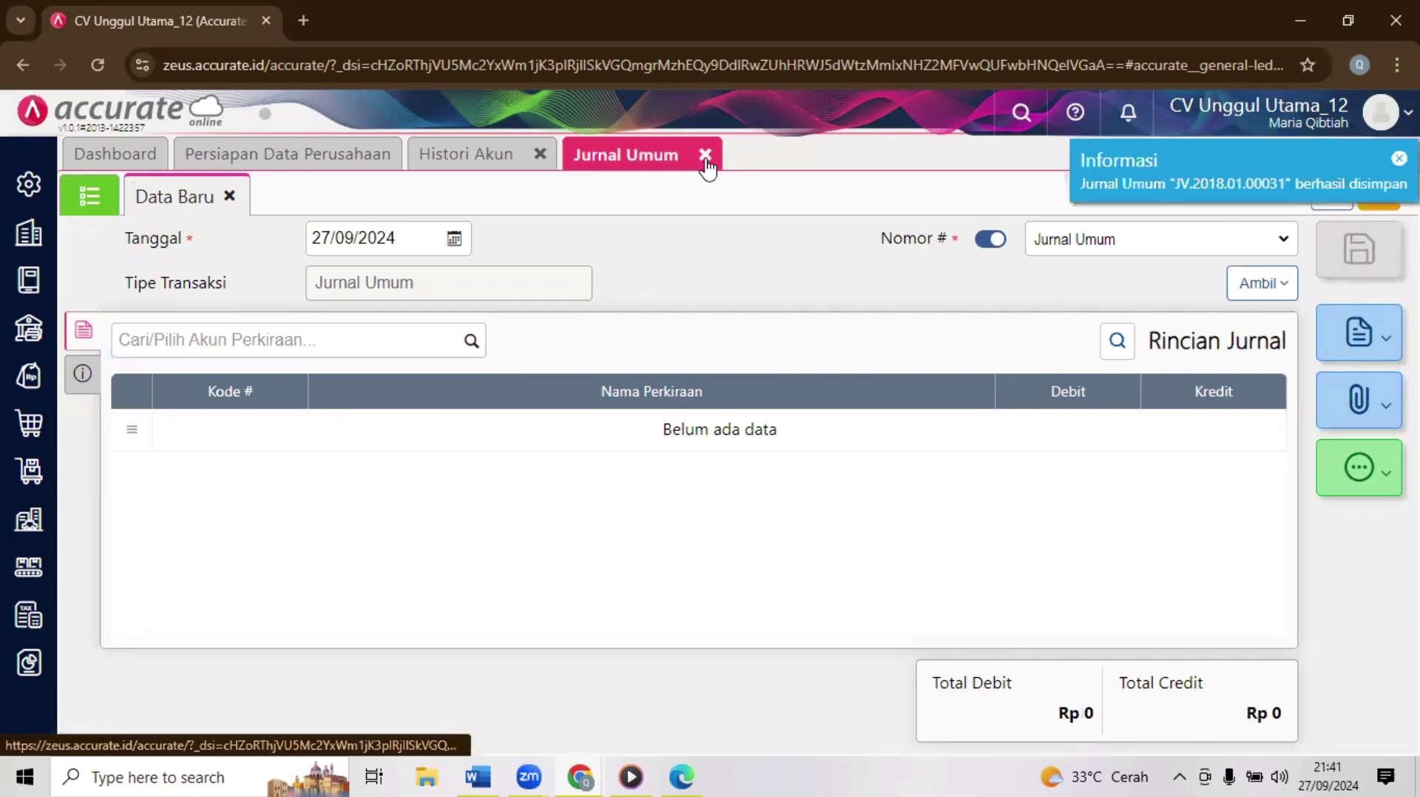
Step: Switch to the quiz, answer question 17 with 4000000 and advance to the next page
{"action": "left_click", "coordinate": [582, 776]}
{"action": "left_click", "coordinate": [634, 705]}
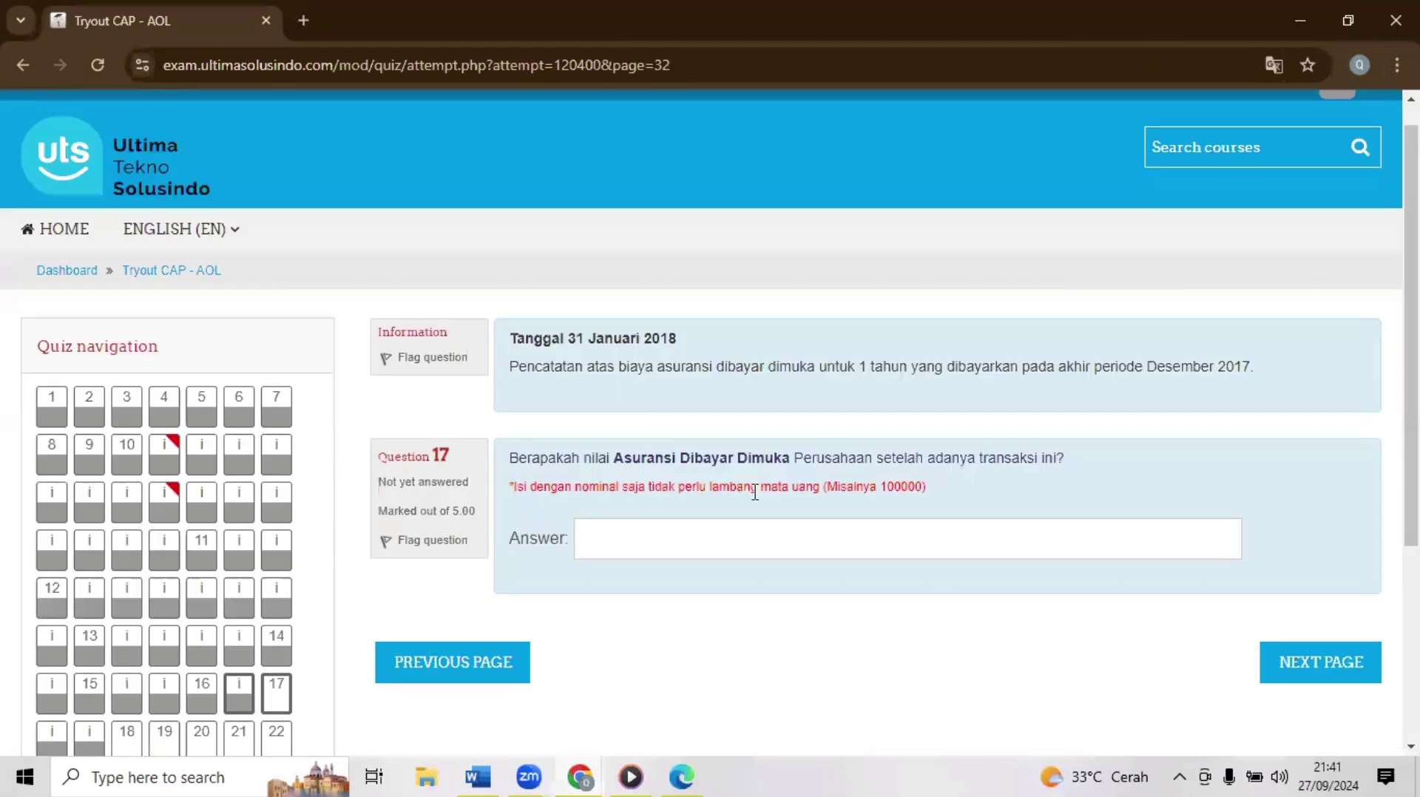
{"action": "left_click", "coordinate": [693, 543]}
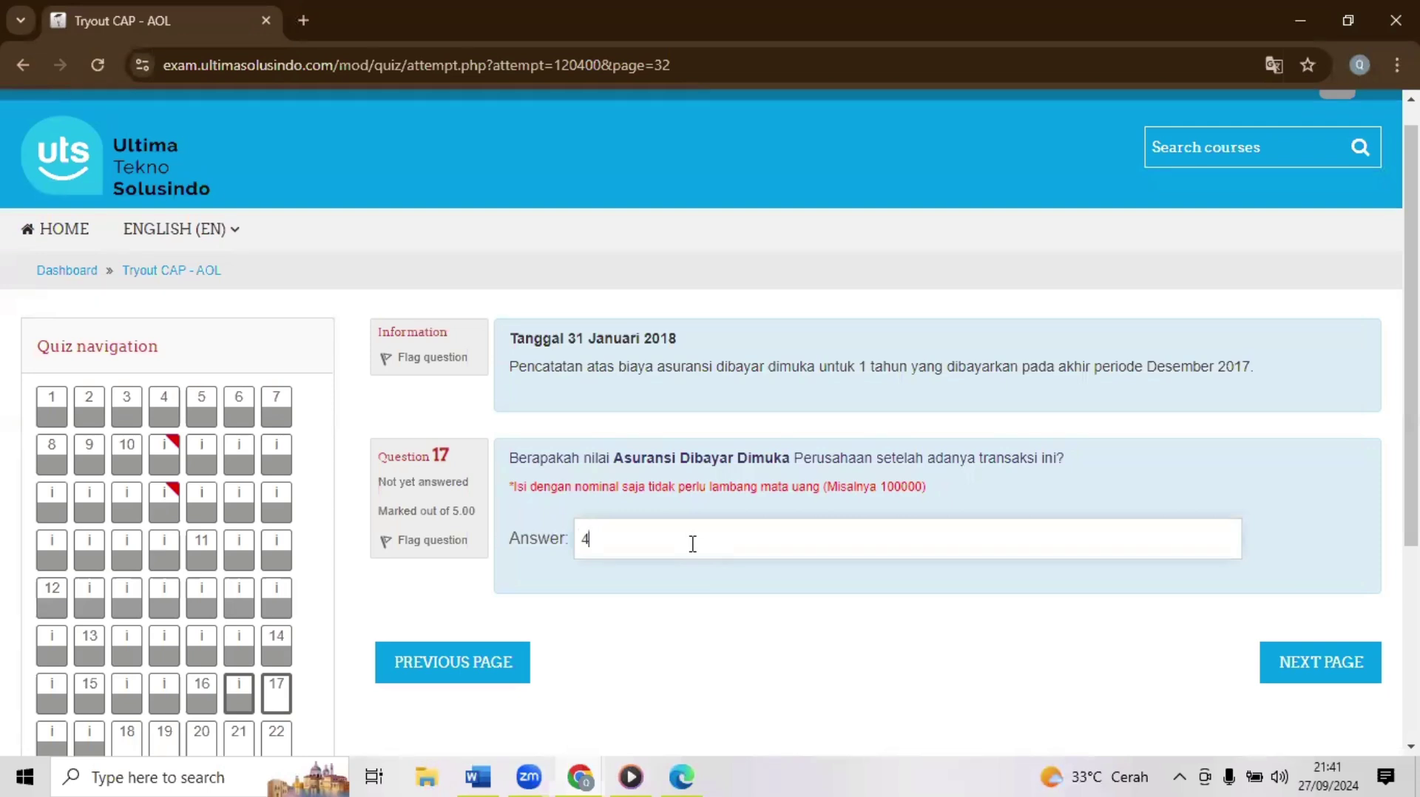
{"action": "type", "text": "4000000"}
{"action": "left_click", "coordinate": [1324, 663]}
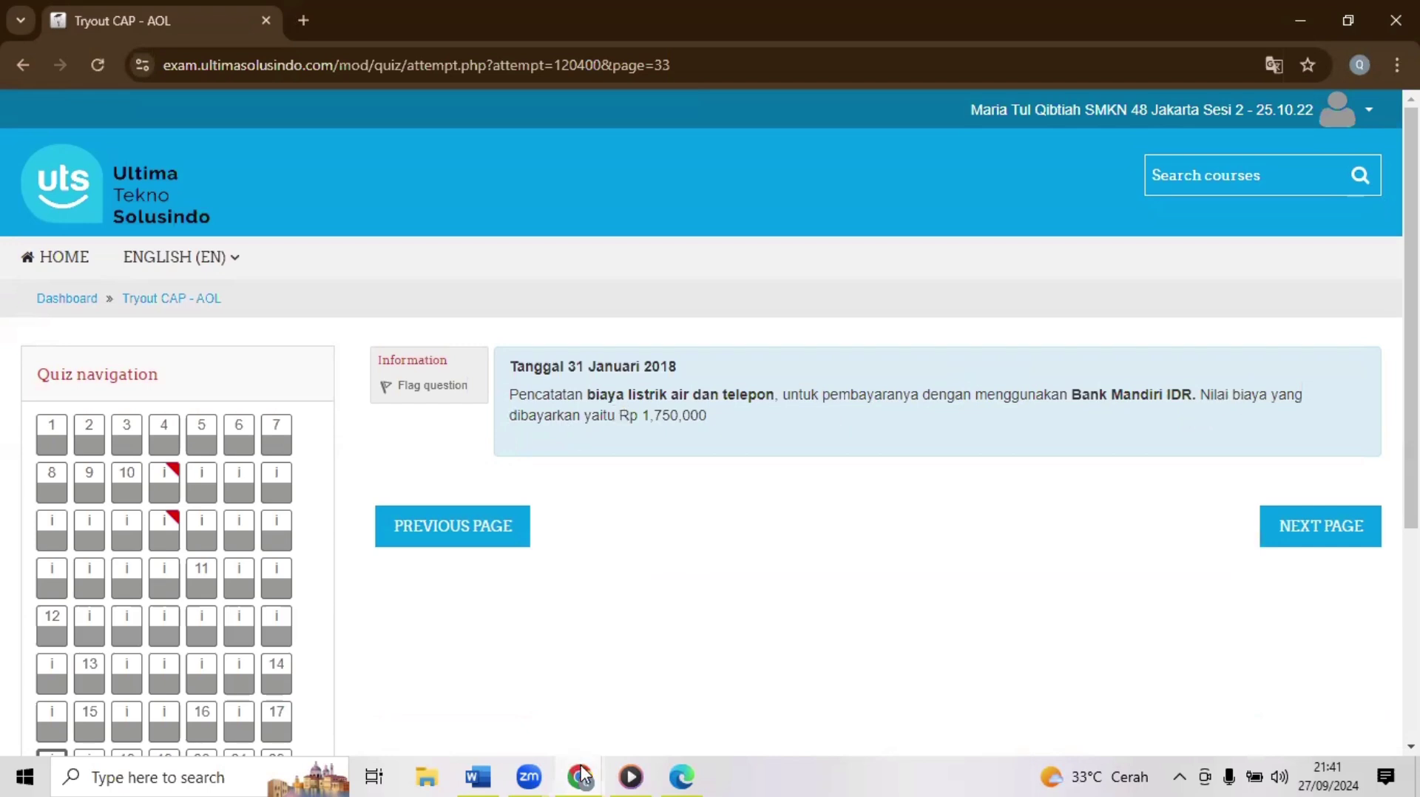
Step: Switch to Accurate Online and start a new Pembayaran from Bank Mandiri IDR dated 31/01/2018
{"action": "left_click", "coordinate": [538, 703]}
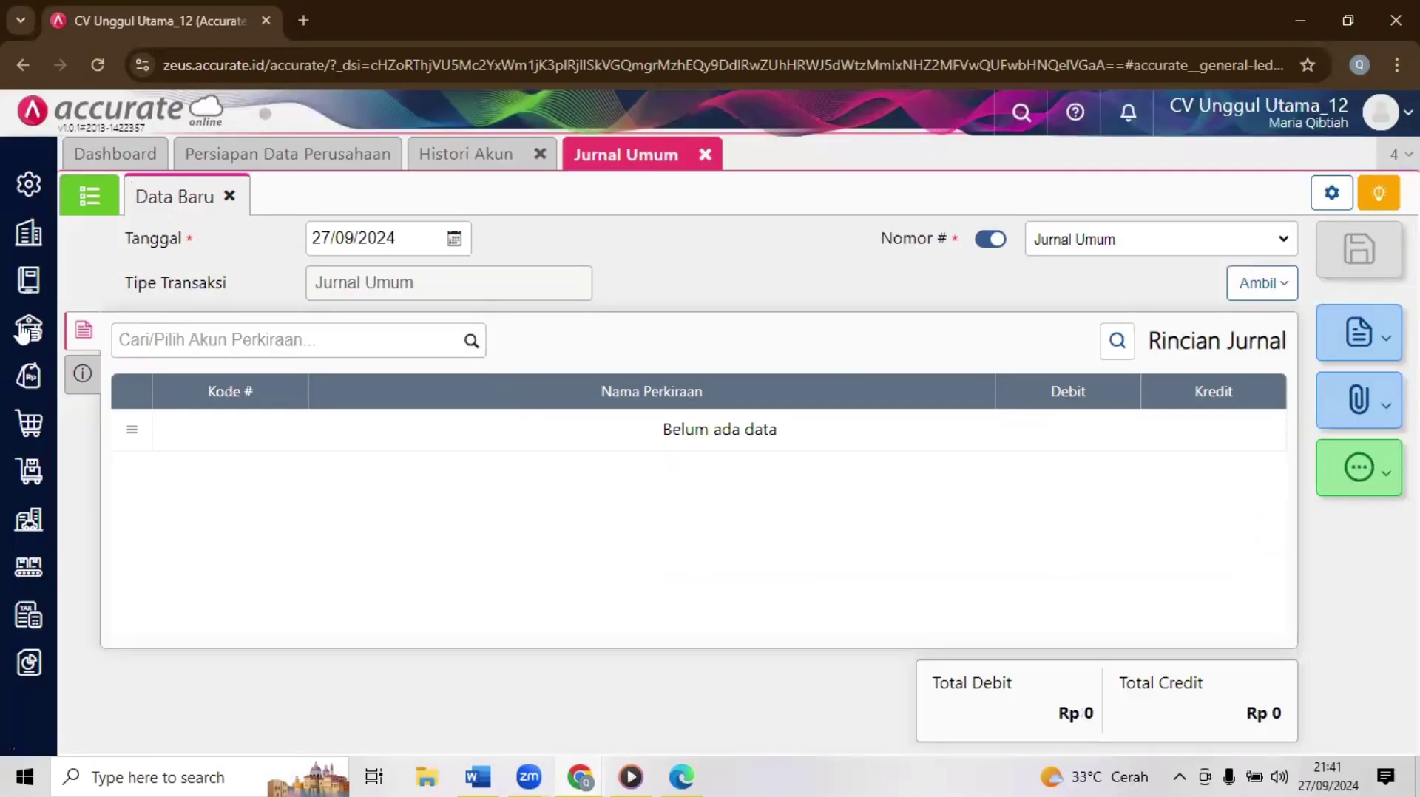
{"action": "left_click", "coordinate": [28, 331]}
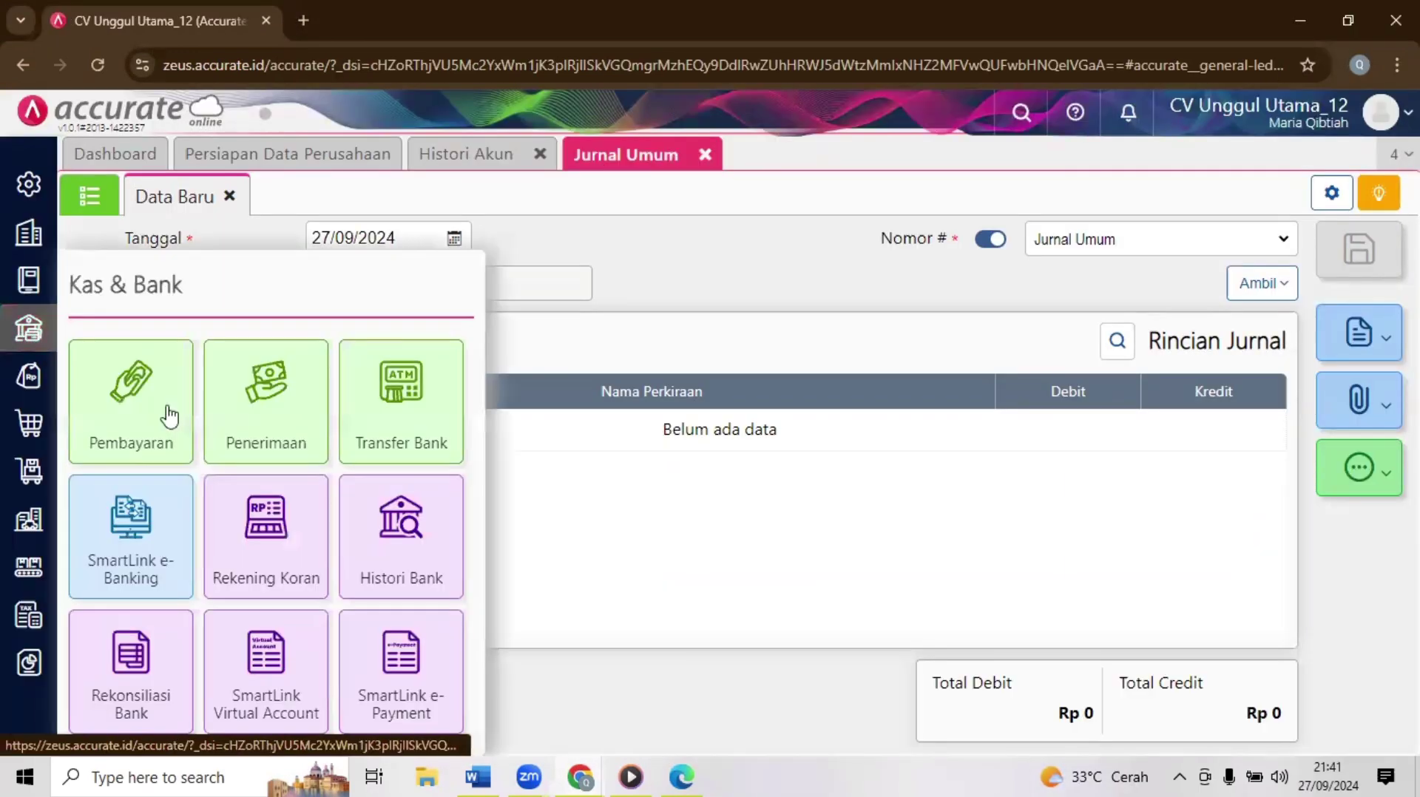
{"action": "left_click", "coordinate": [168, 414]}
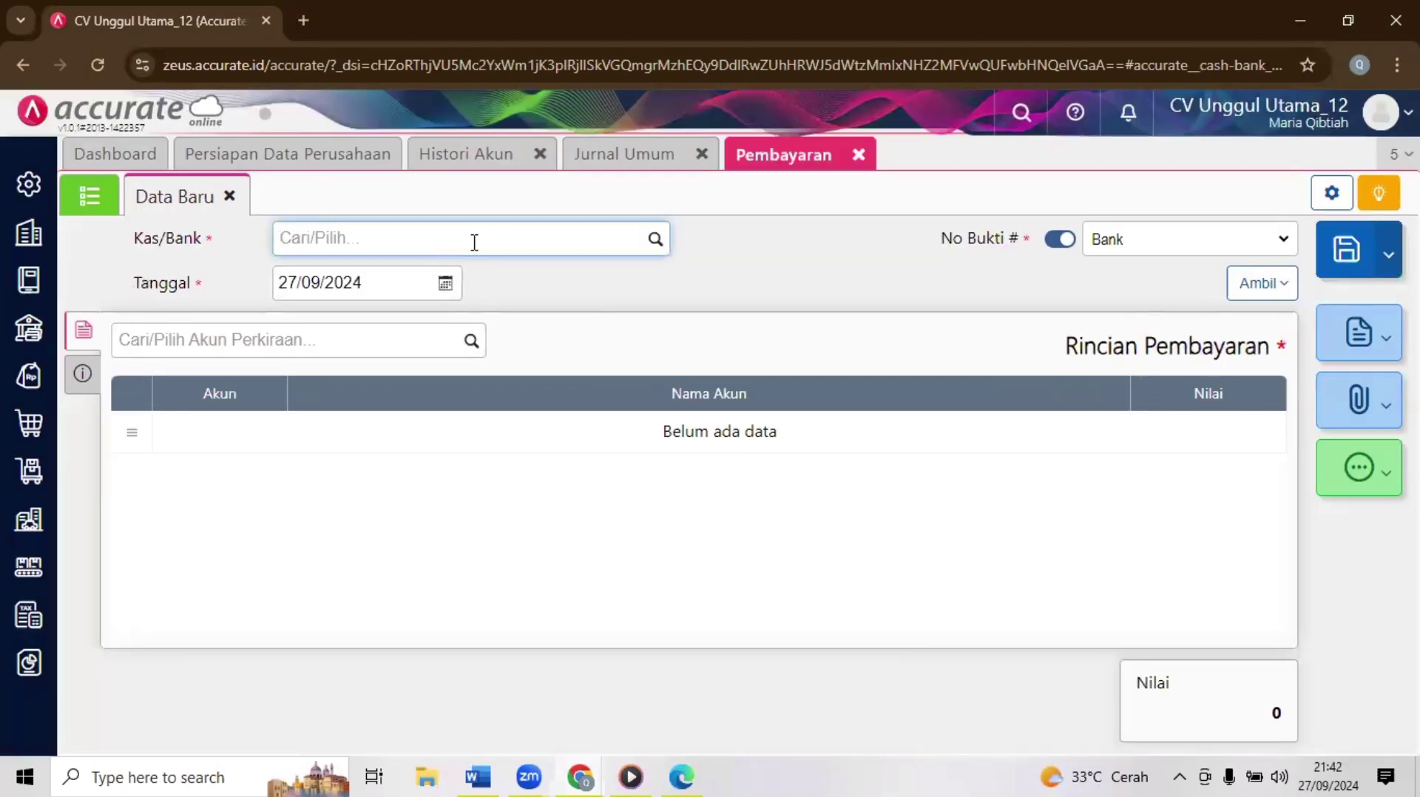
{"action": "type", "text": "mand"}
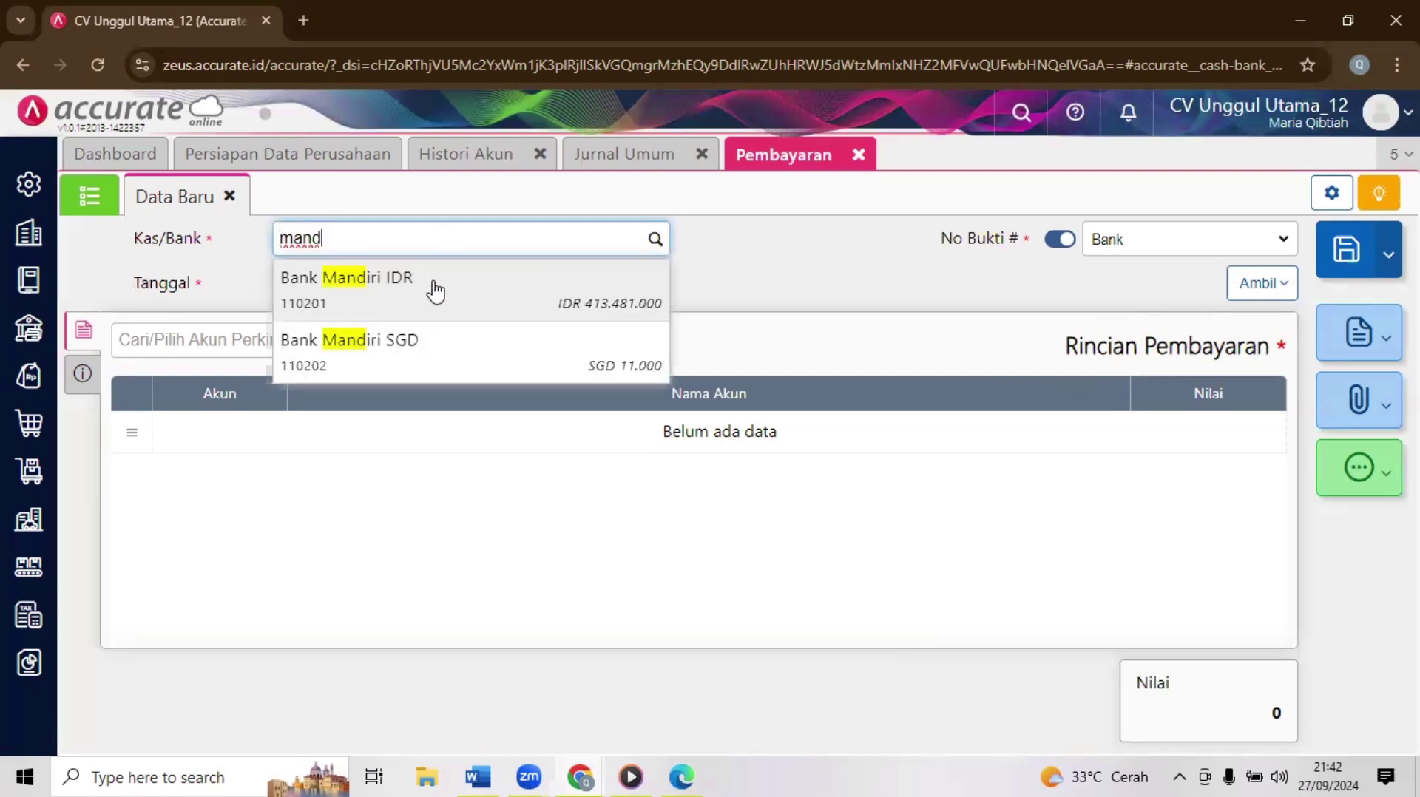
{"action": "left_click", "coordinate": [435, 293]}
{"action": "left_click", "coordinate": [376, 280]}
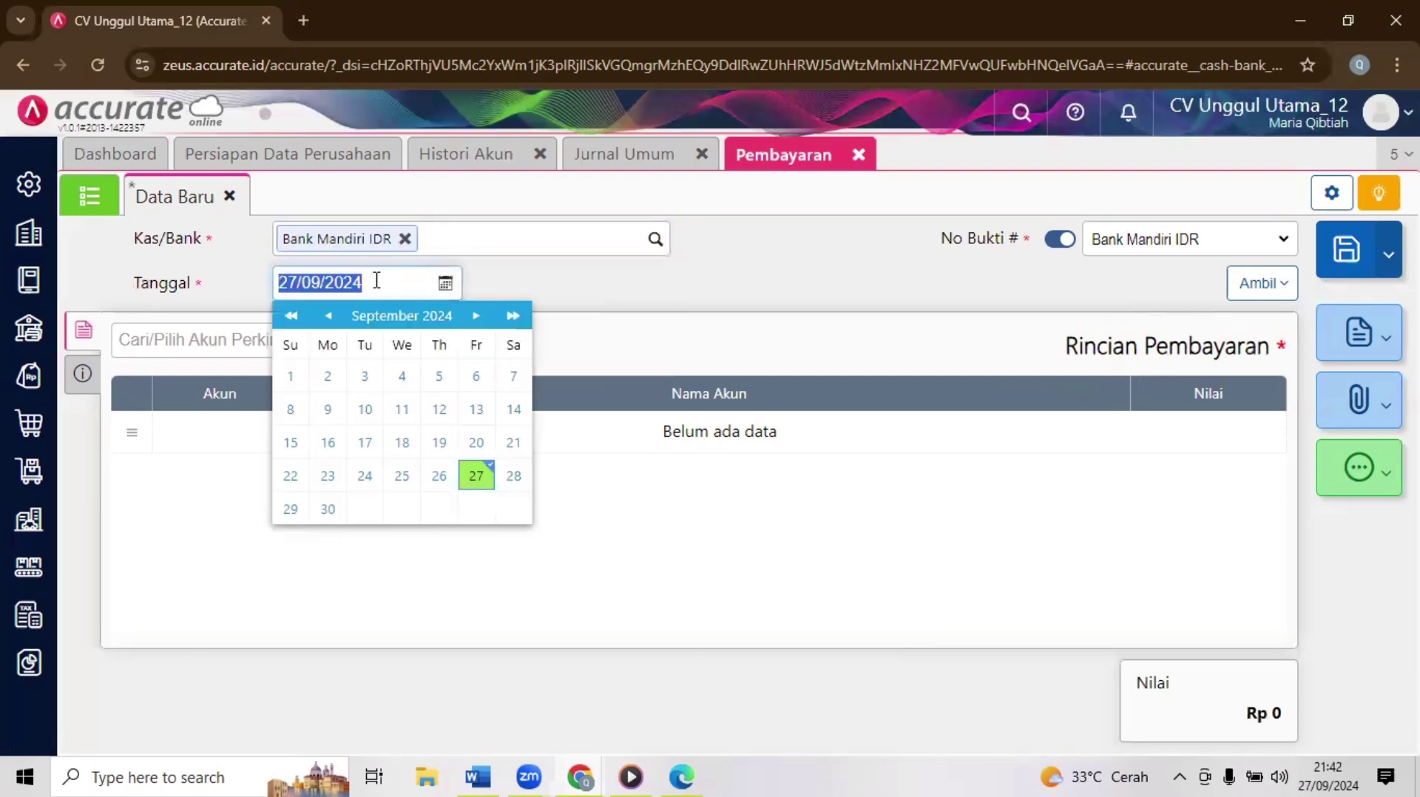
{"action": "type", "text": "31/01/2"}
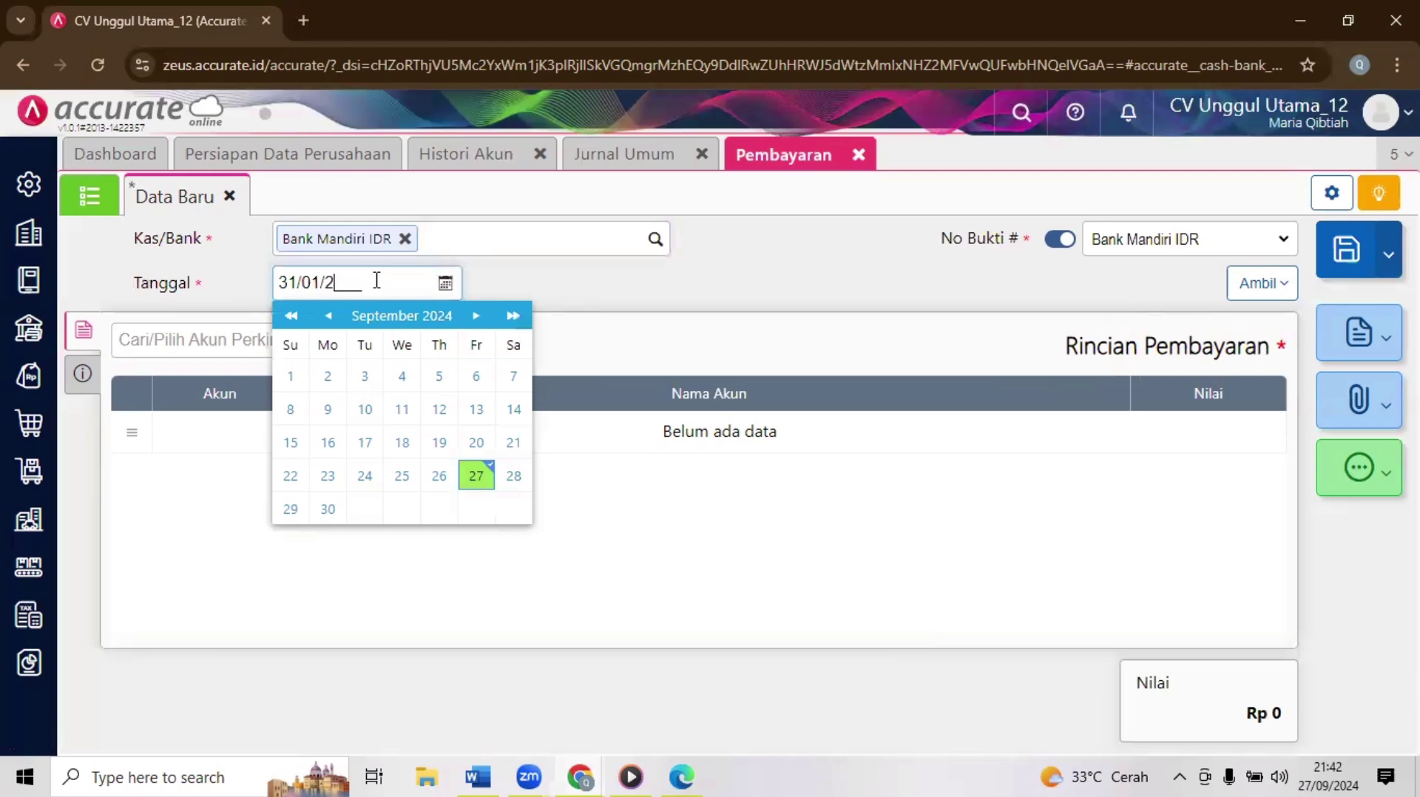
{"action": "type", "text": "018"}
{"action": "key", "text": "Tab"}
Step: Add Beban Listrik, Air & Telepon (610103) with a Nilai of 1.750.000 and save the payment
{"action": "left_click", "coordinate": [477, 343]}
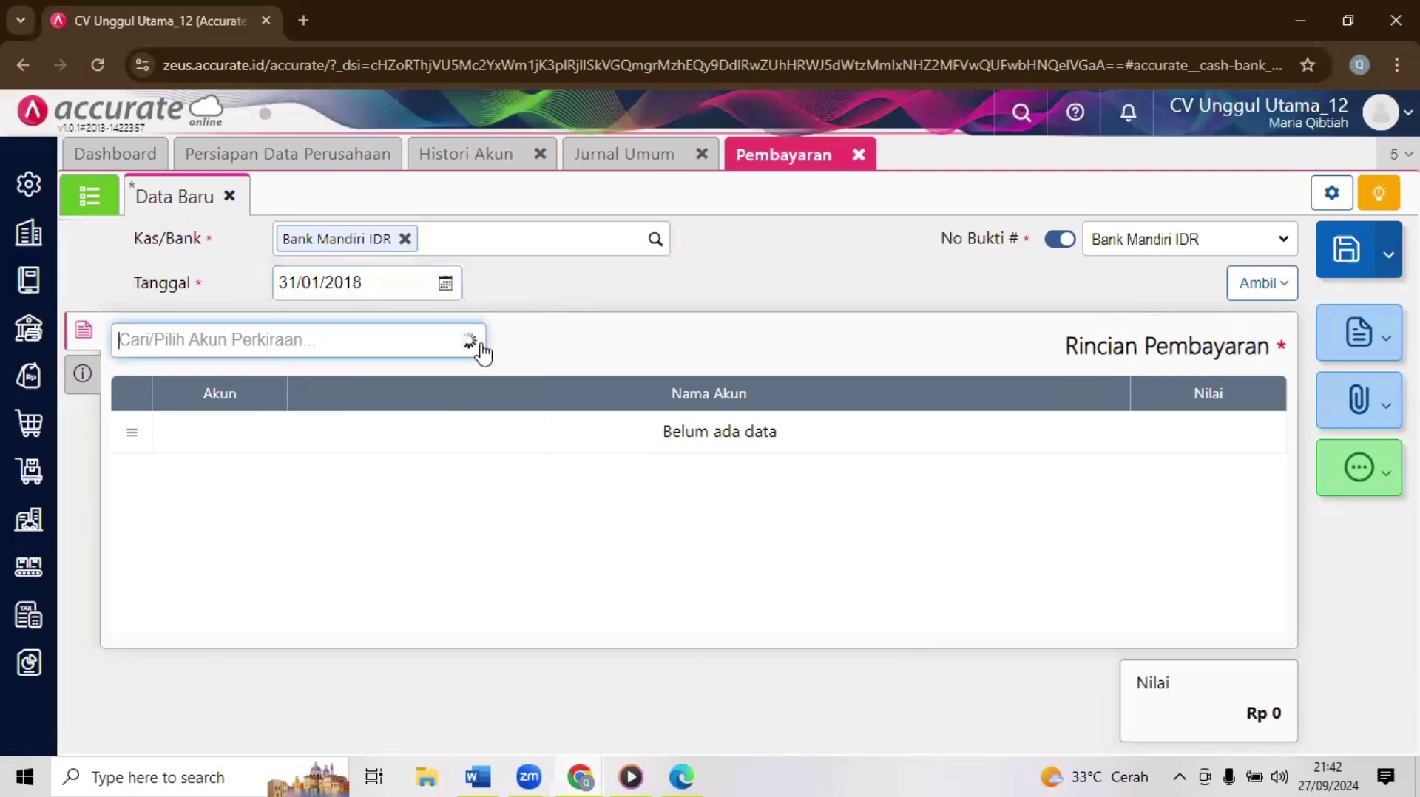
{"action": "type", "text": "a"}
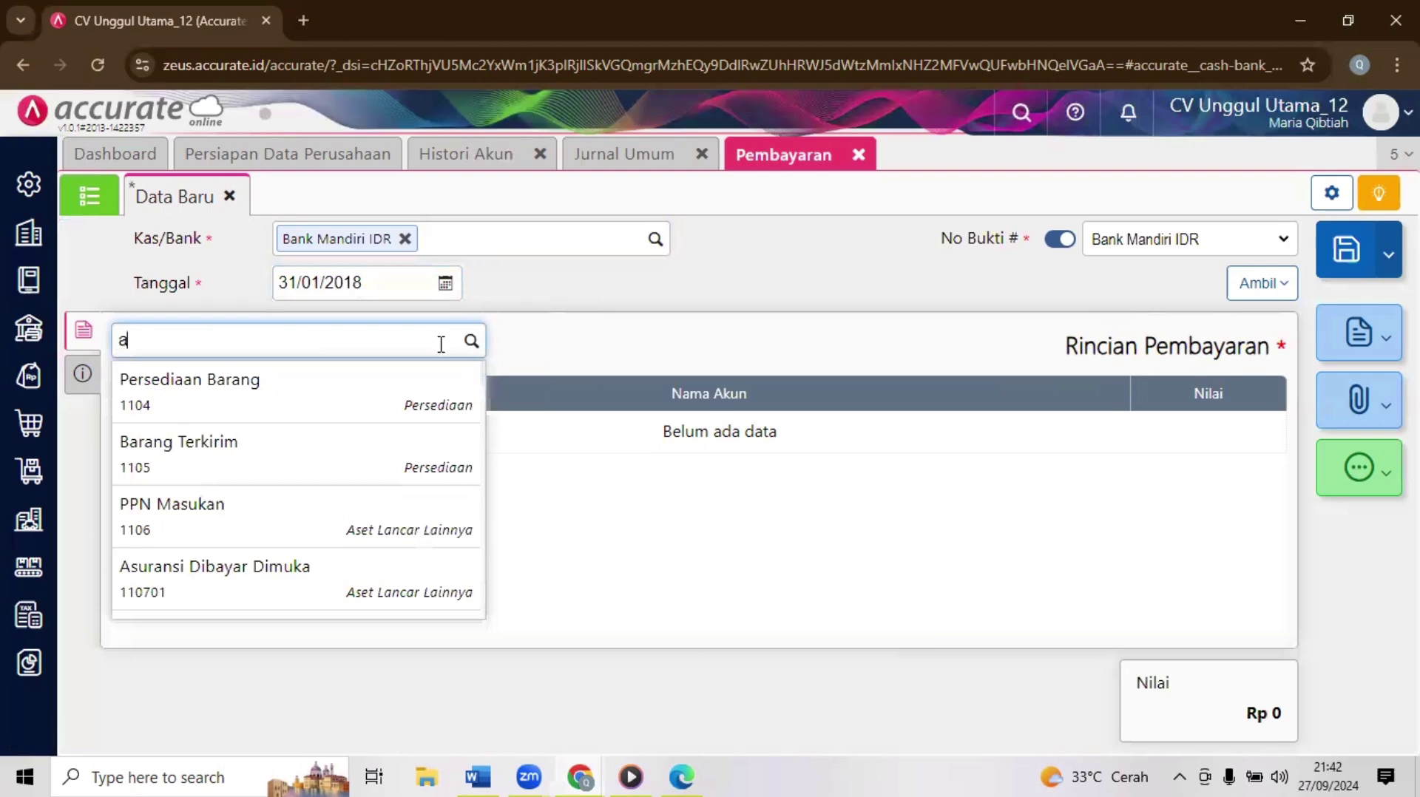
{"action": "type", "text": "ir"}
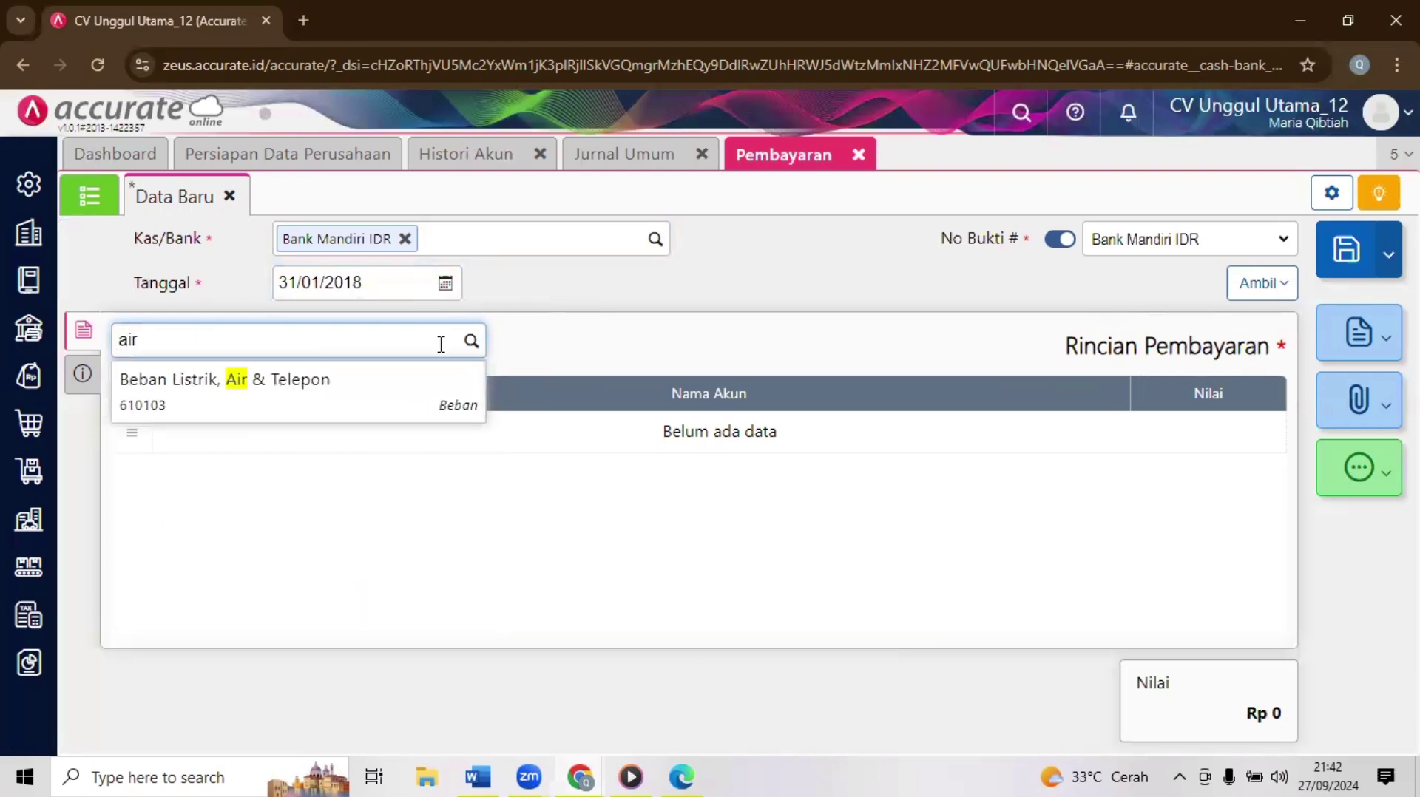
{"action": "left_click", "coordinate": [380, 406]}
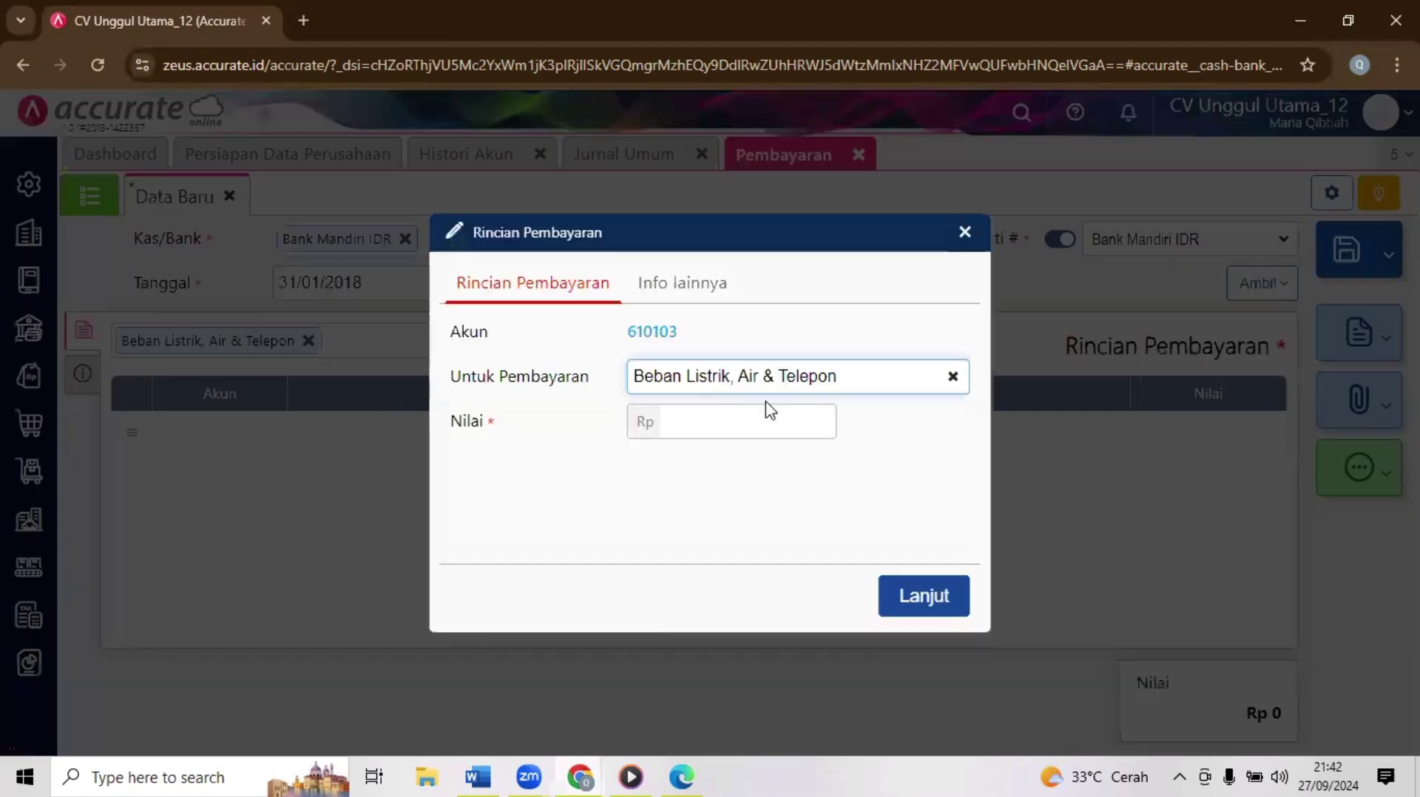
{"action": "left_click", "coordinate": [761, 421]}
{"action": "type", "text": "1.7"}
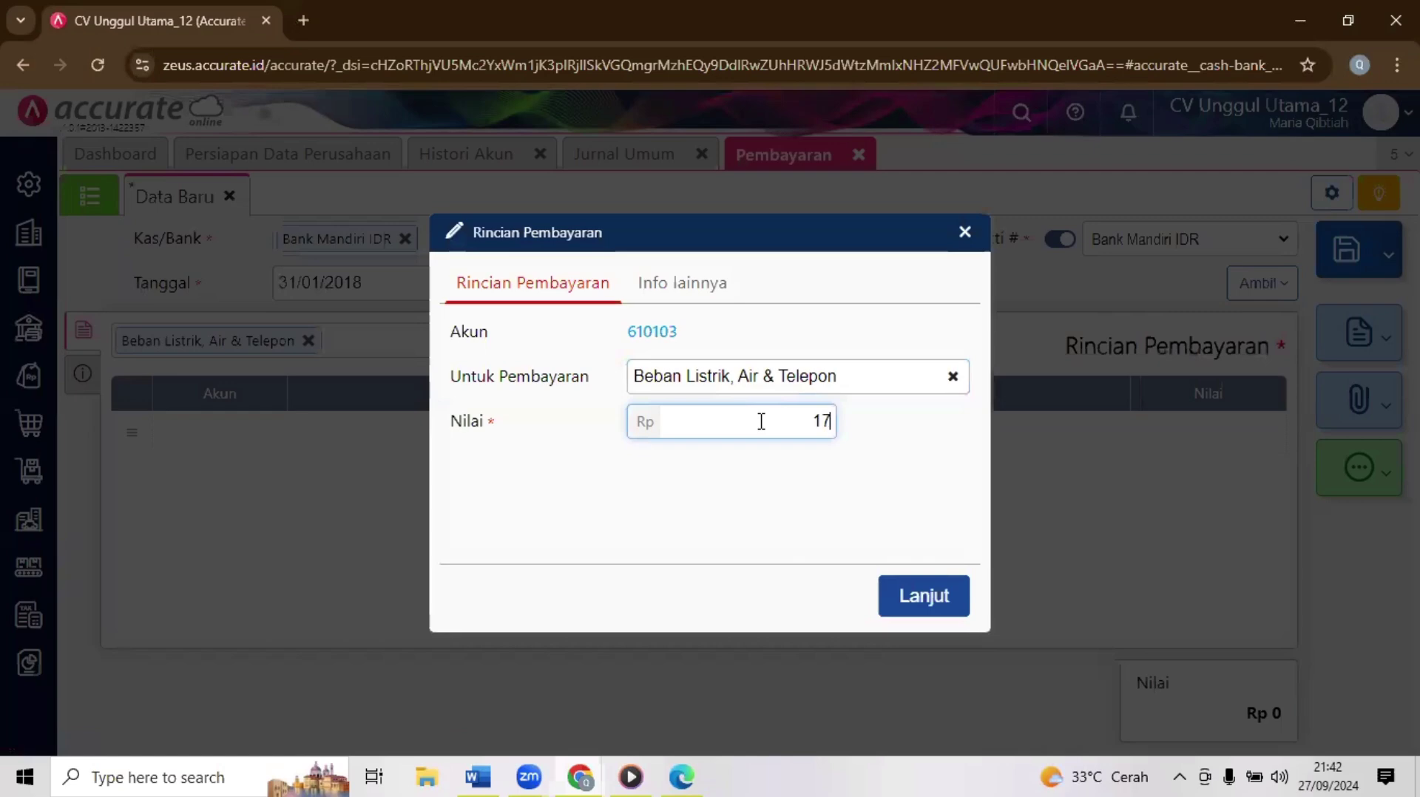
{"action": "type", "text": "50.000"}
{"action": "left_click", "coordinate": [931, 588]}
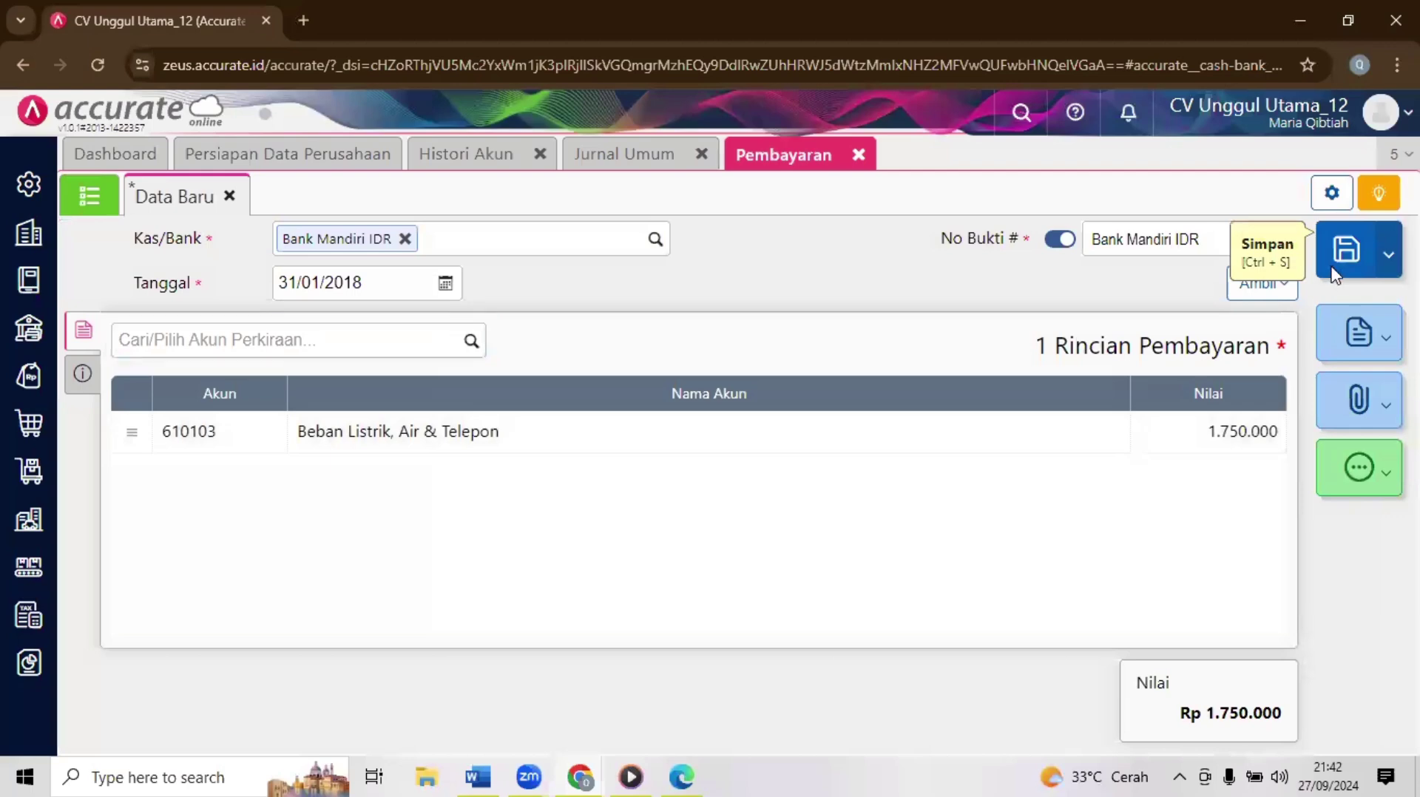
{"action": "left_click", "coordinate": [1335, 274]}
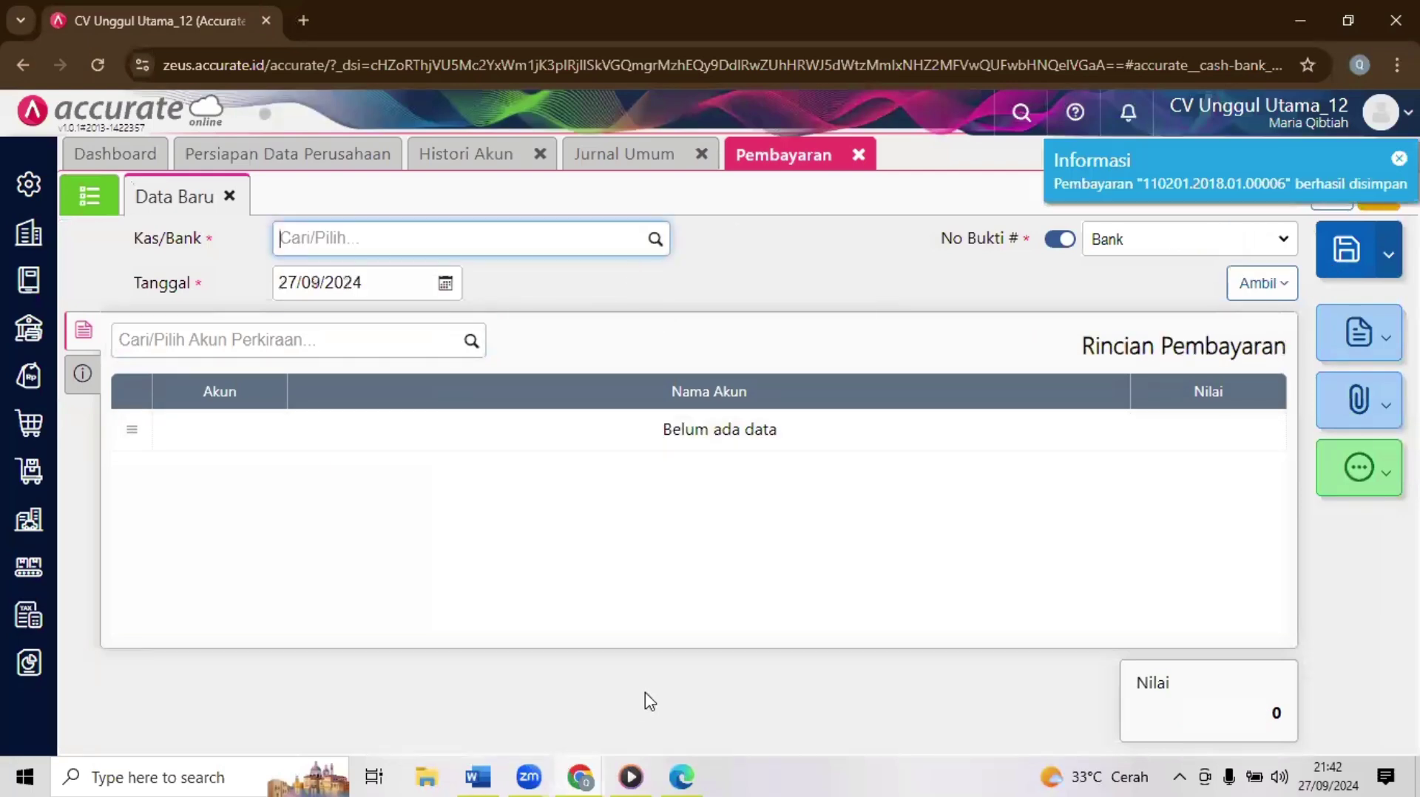
Step: Switch to the quiz and advance past the electricity, water and telephone payment to the next page
{"action": "left_click", "coordinate": [580, 777]}
{"action": "left_click", "coordinate": [736, 691]}
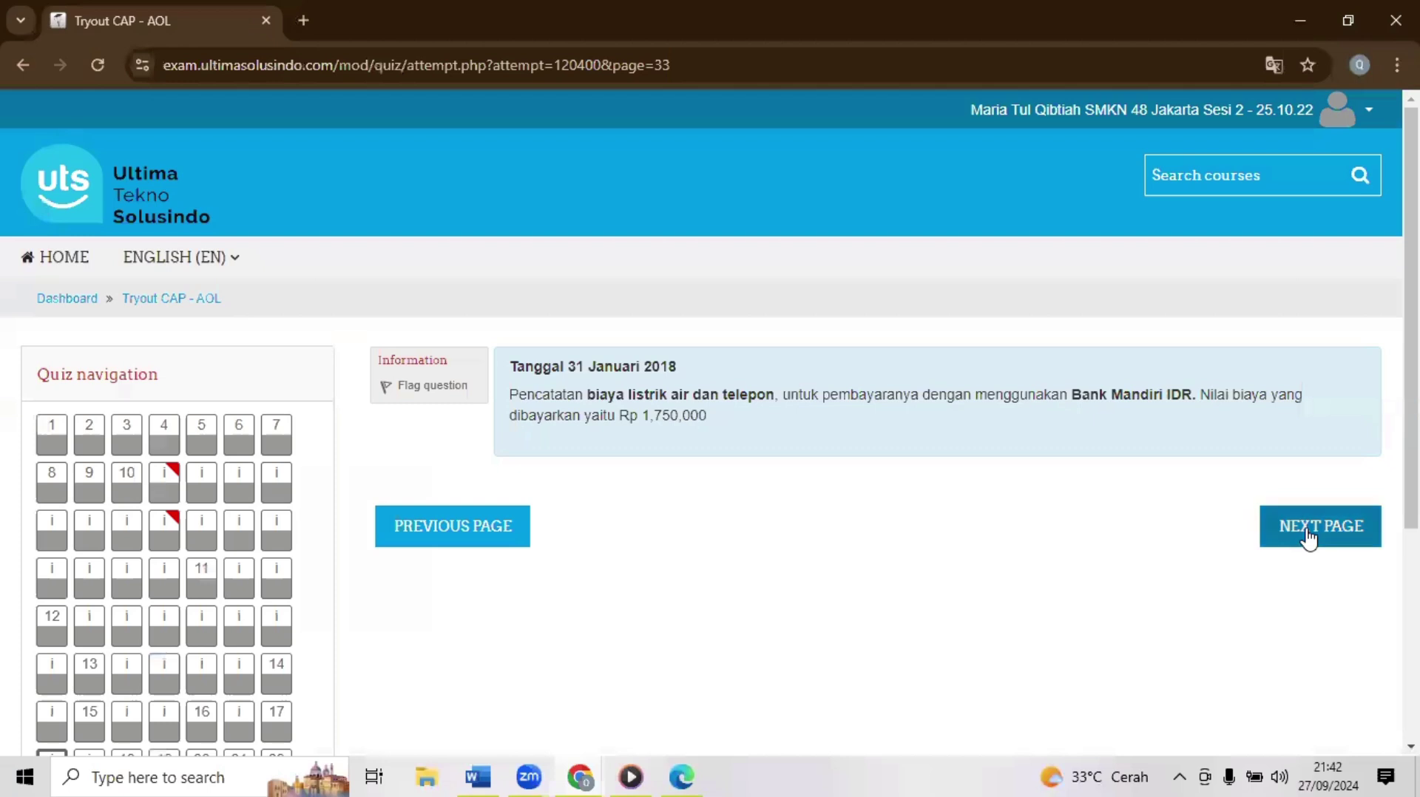
{"action": "left_click", "coordinate": [1307, 528]}
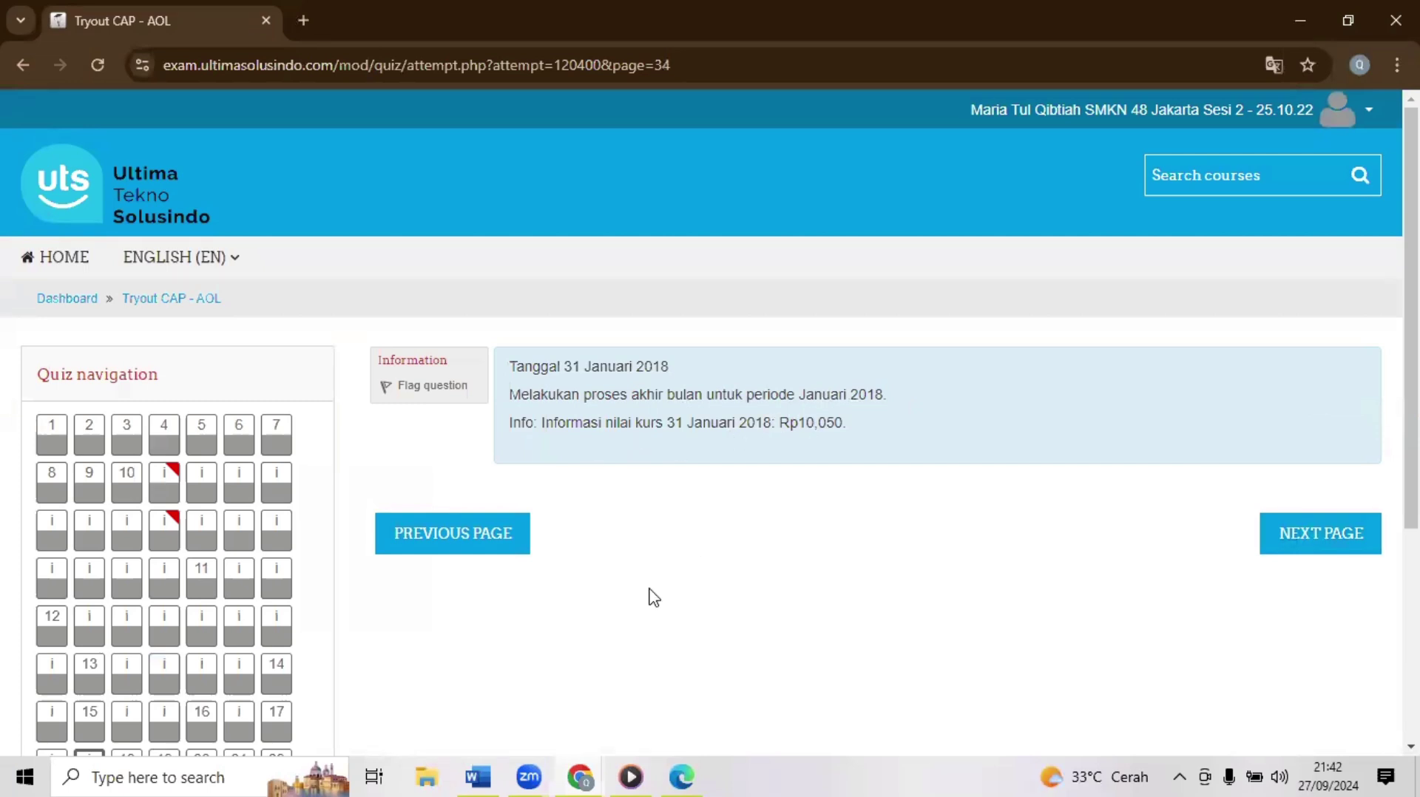
Step: Switch to Accurate Online and save a new Proses Akhir Bulan for Januari 2018
{"action": "left_click", "coordinate": [584, 775]}
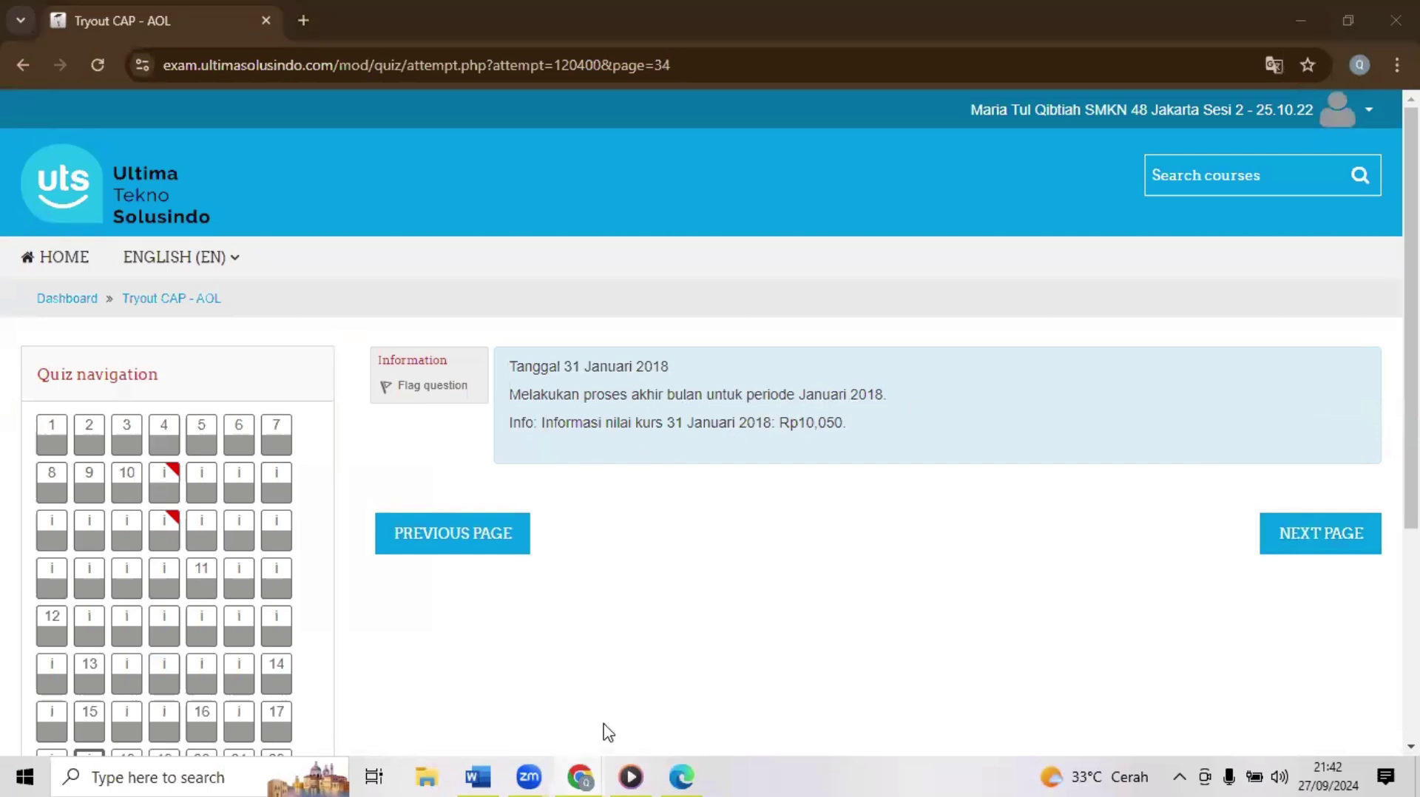
{"action": "left_click", "coordinate": [467, 688]}
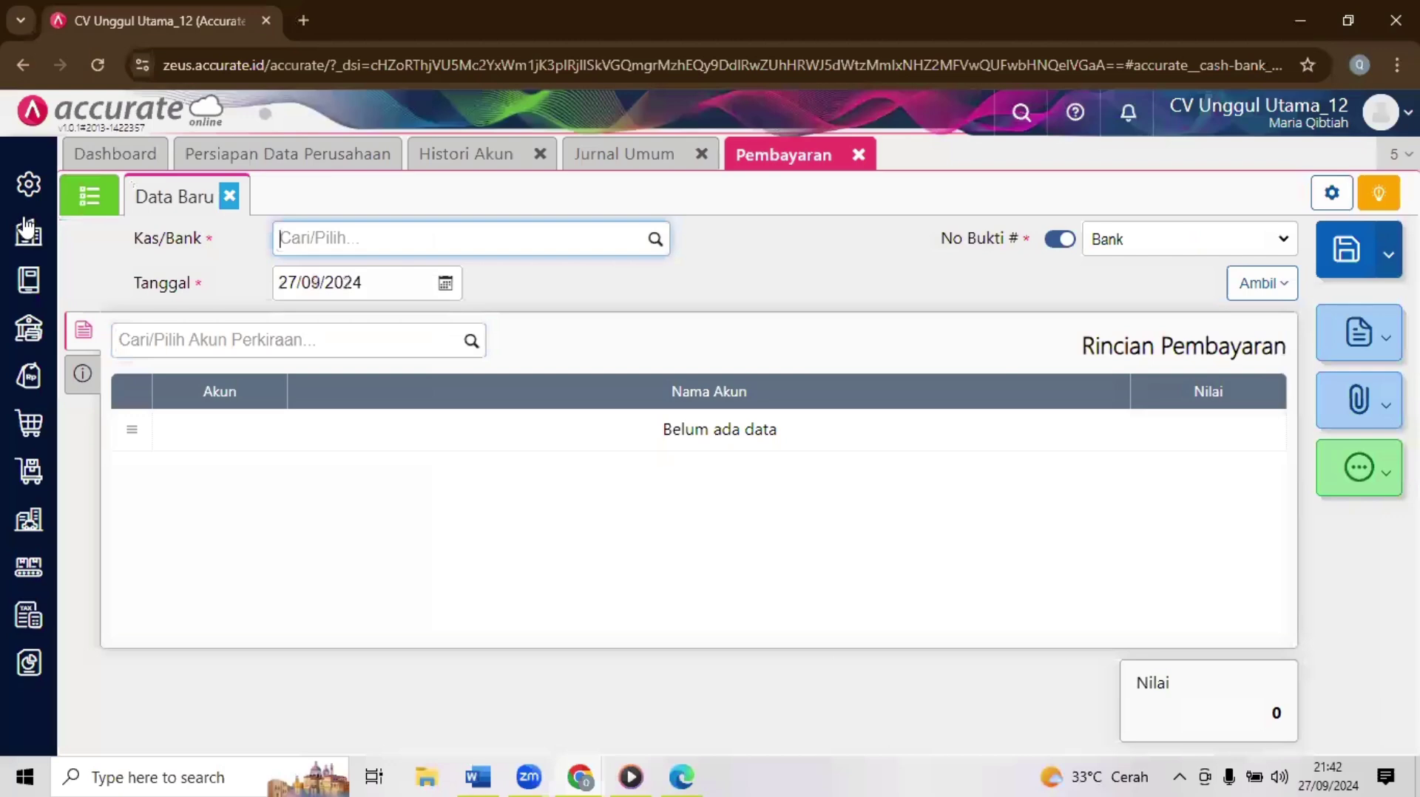
{"action": "left_click", "coordinate": [28, 231]}
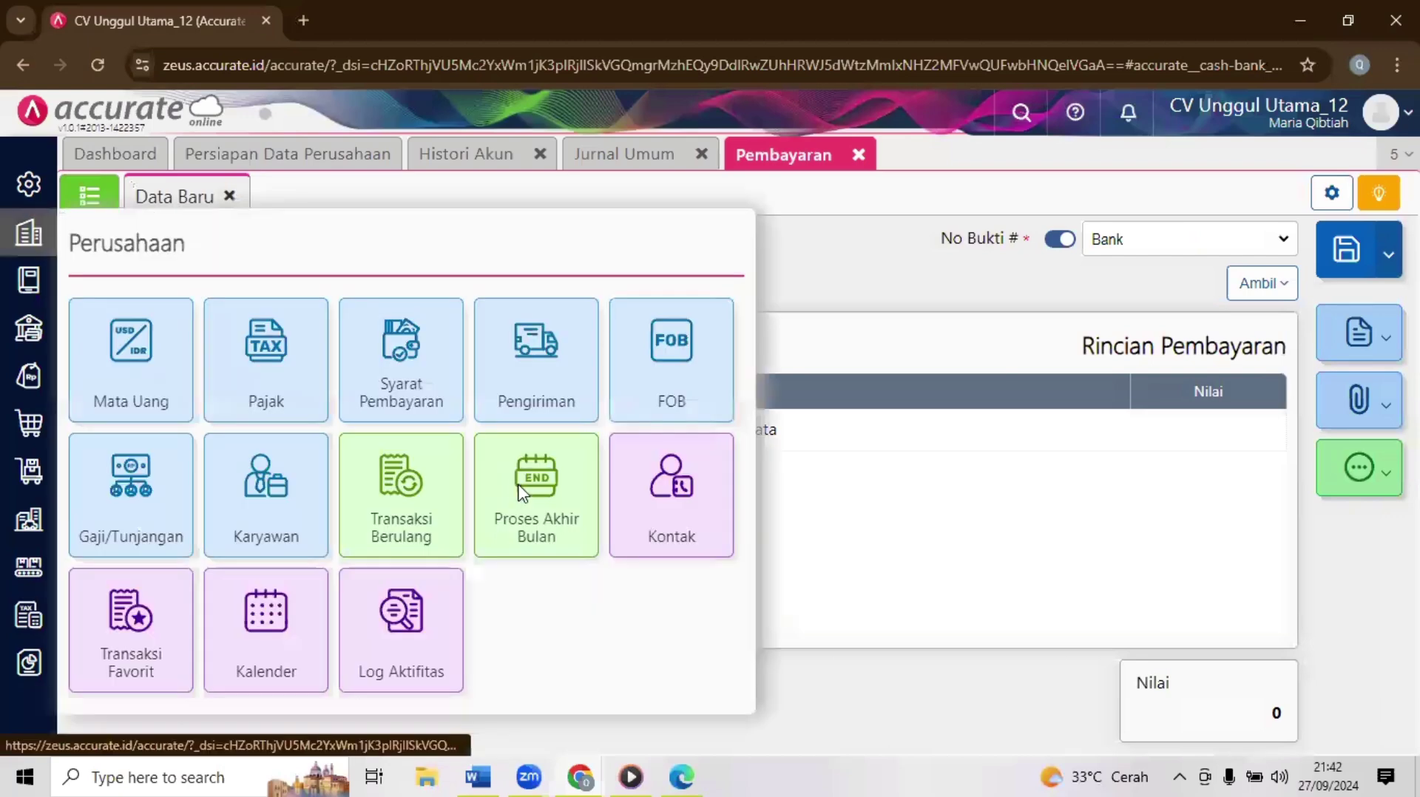
{"action": "left_click", "coordinate": [519, 488]}
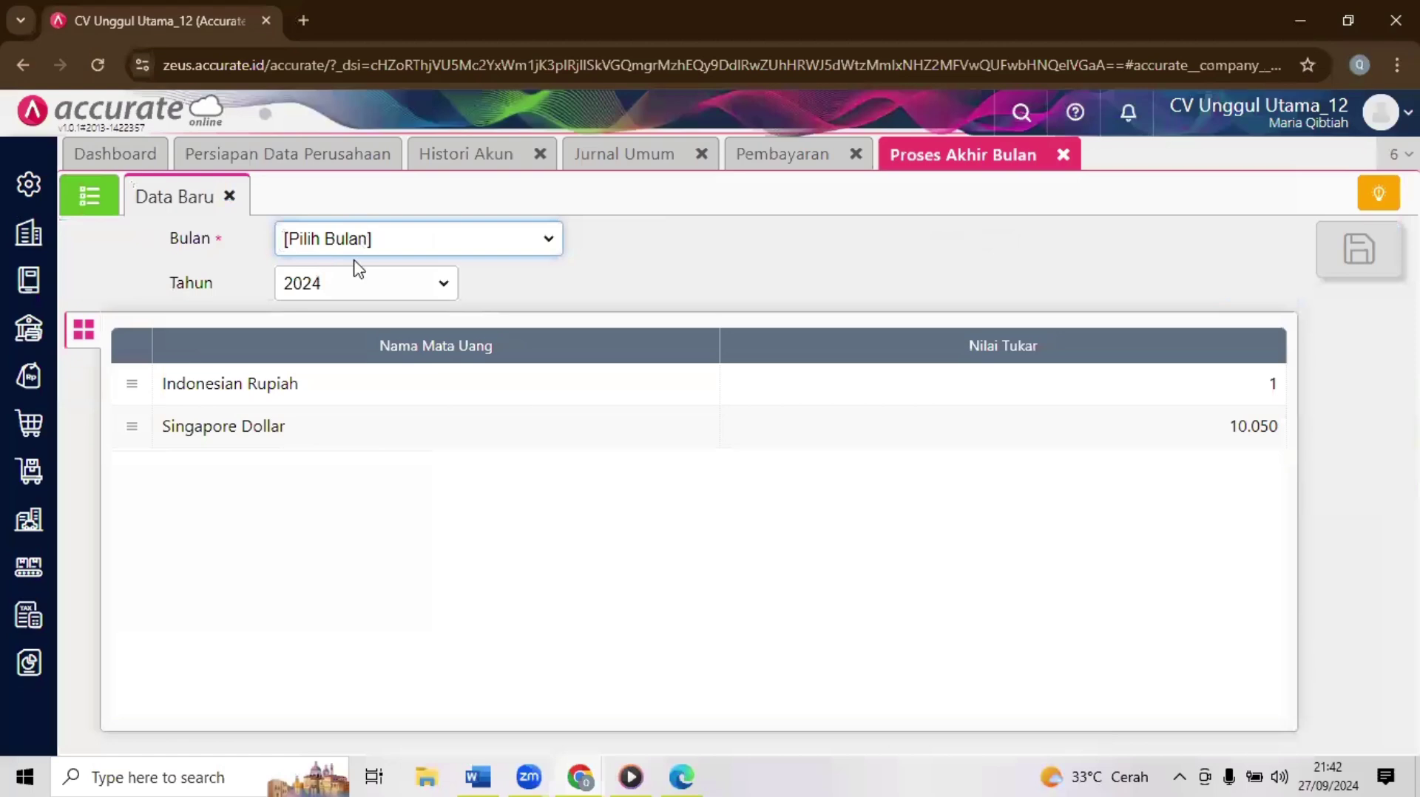
{"action": "left_click", "coordinate": [359, 248]}
{"action": "left_click", "coordinate": [347, 295]}
{"action": "left_click", "coordinate": [348, 285]}
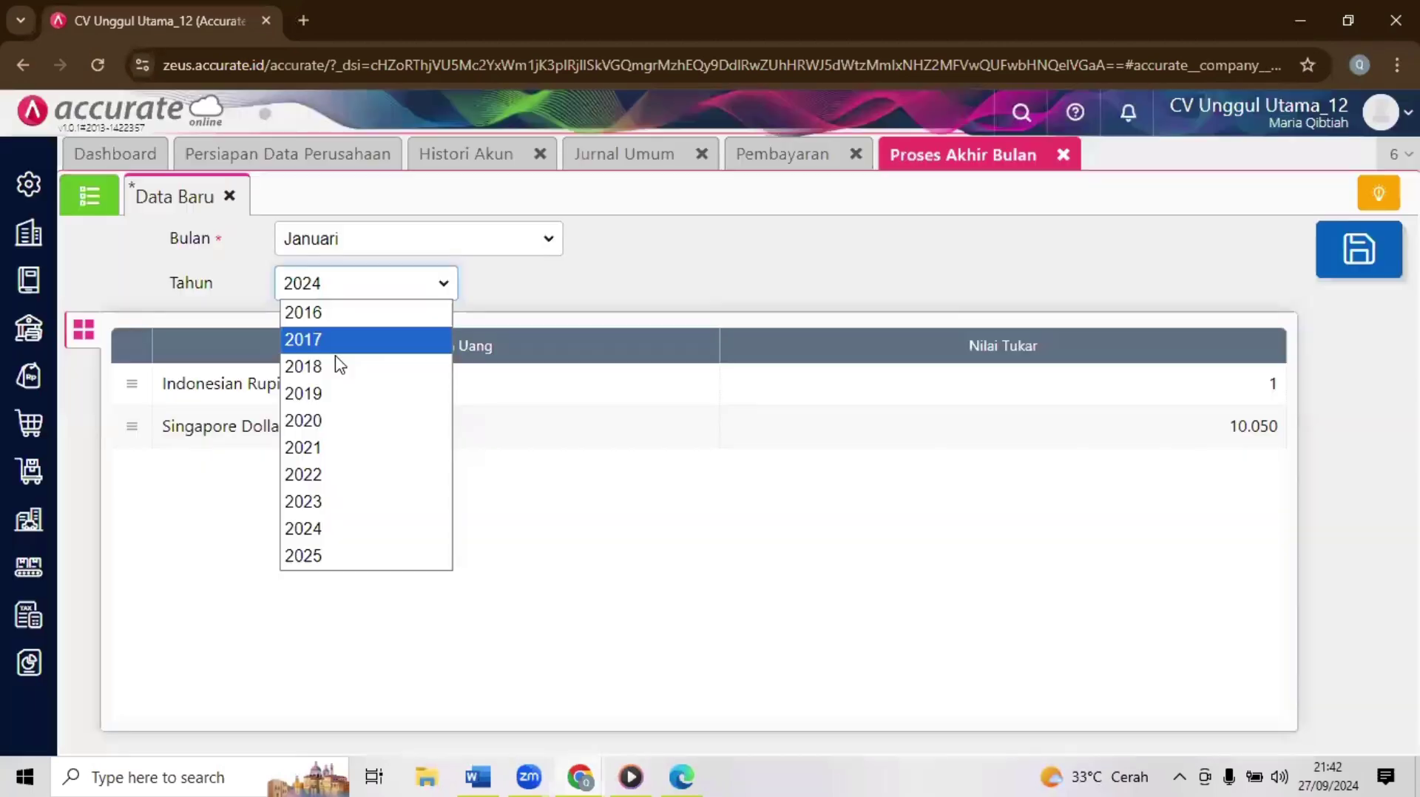
{"action": "left_click", "coordinate": [335, 374]}
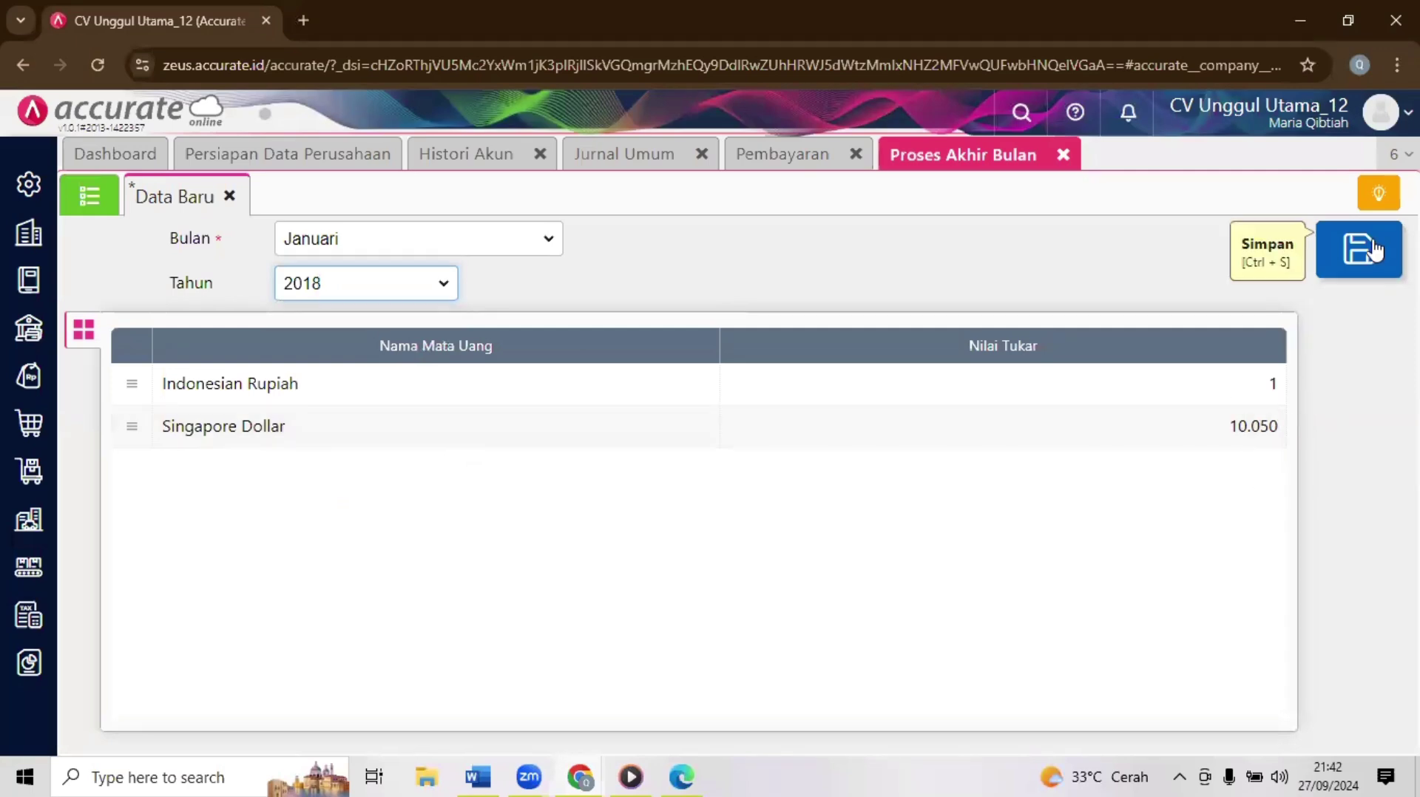
{"action": "left_click", "coordinate": [1373, 250]}
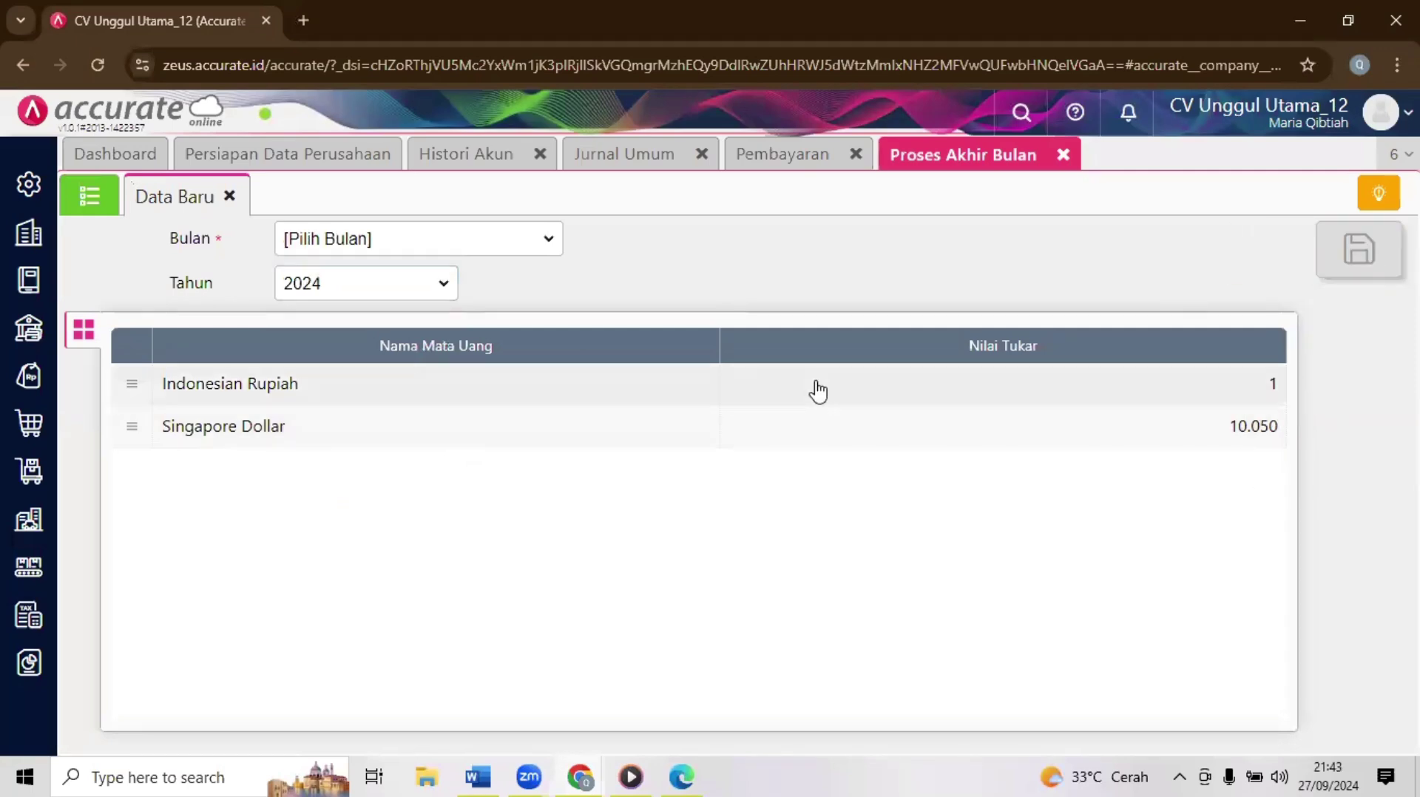
Step: Switch to the quiz and advance past the January 2018 month-end instruction to the next page
{"action": "left_click", "coordinate": [586, 767]}
{"action": "left_click", "coordinate": [664, 664]}
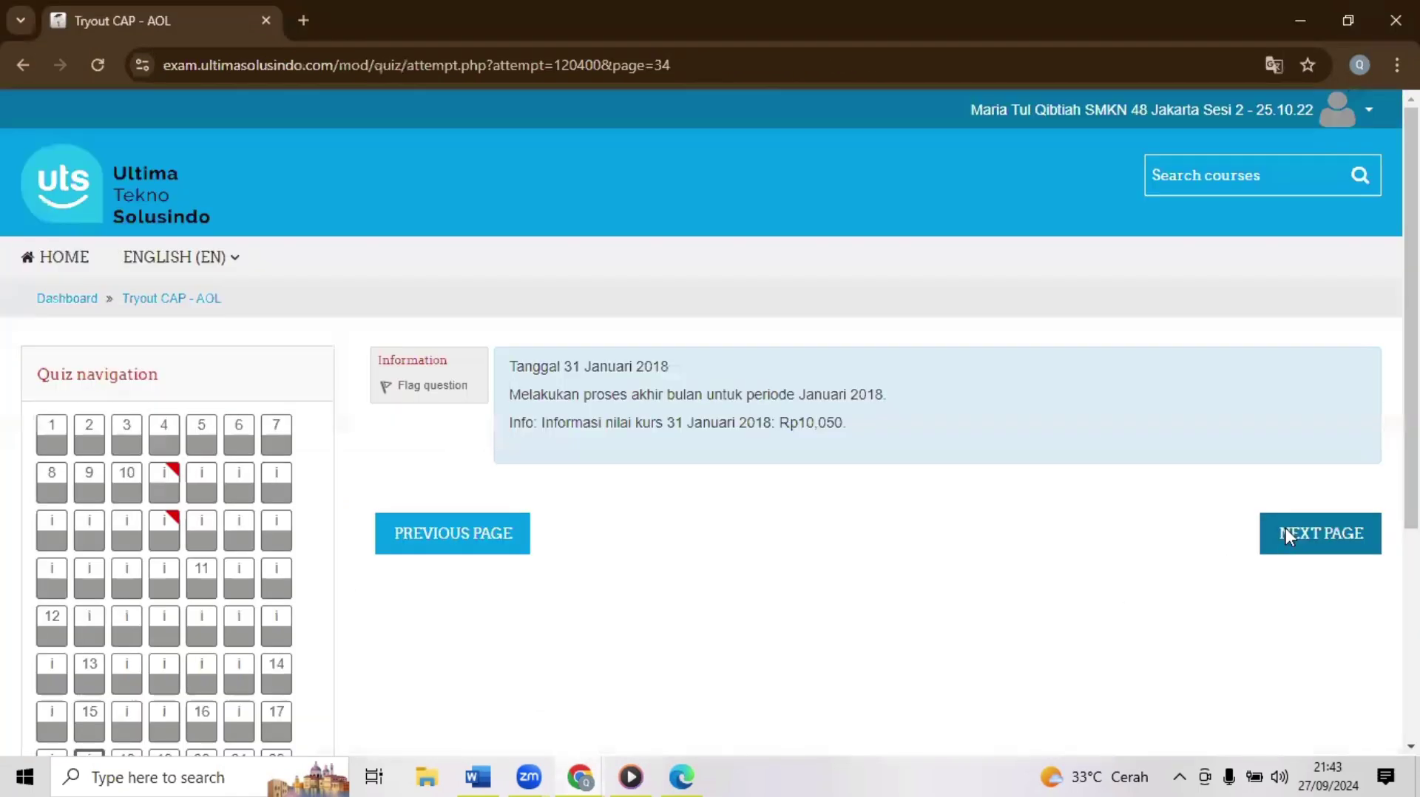
{"action": "left_click", "coordinate": [1285, 528]}
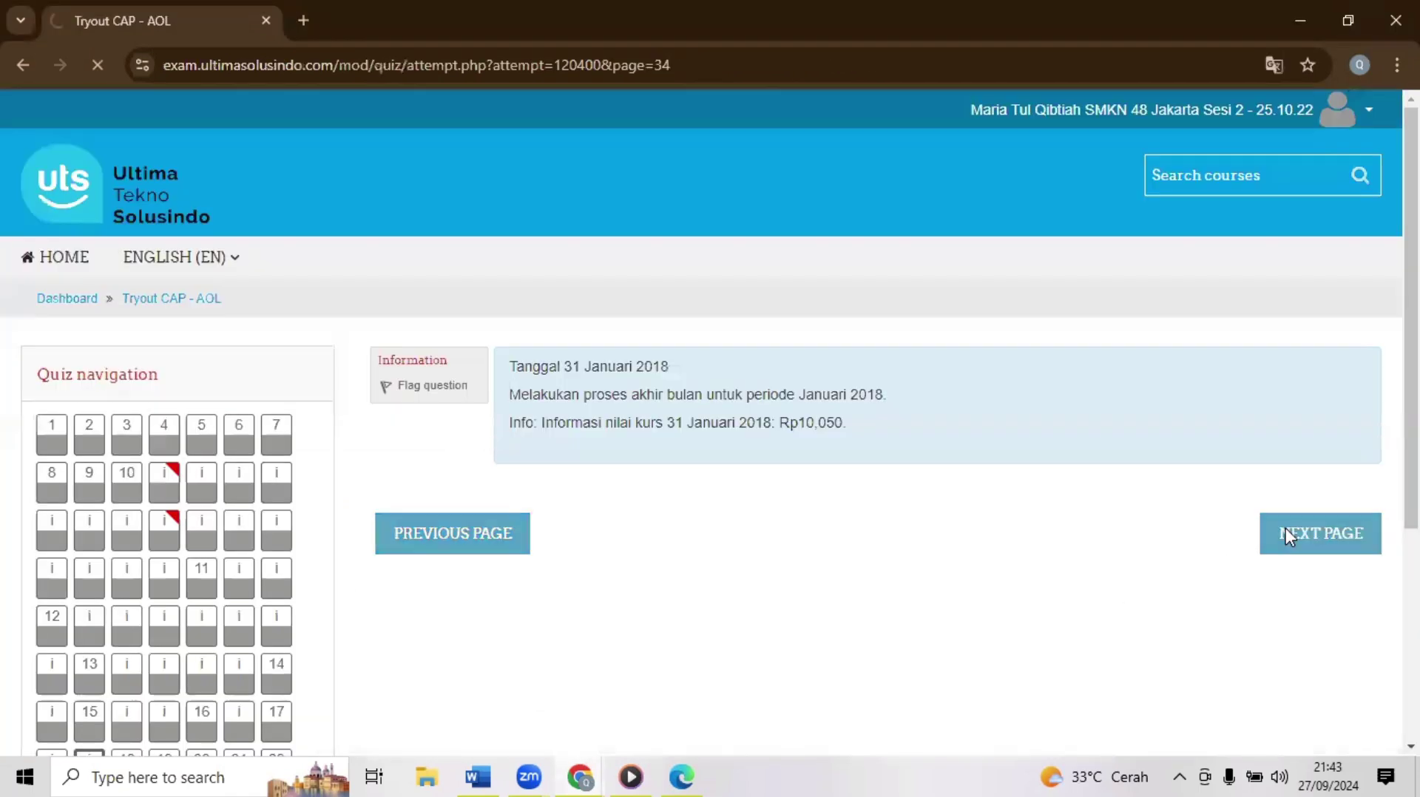
Step: Read questions 18 to 23 to see which Laba Rugi and Neraca figures they ask for
{"action": "scroll", "coordinate": [710, 422], "scroll_direction": "down", "scroll_amount": 8}
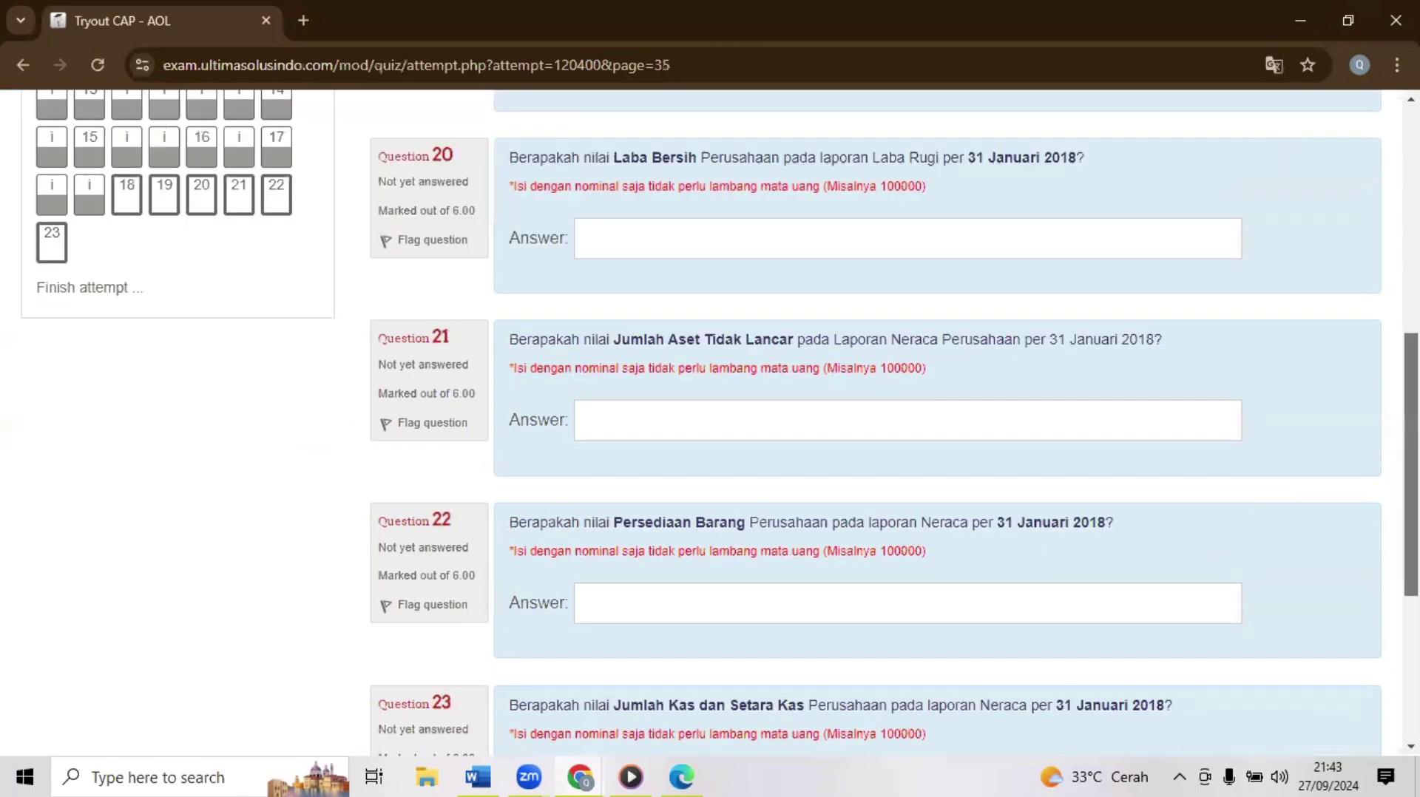
{"action": "scroll", "coordinate": [710, 422], "scroll_direction": "up", "scroll_amount": 3}
{"action": "scroll", "coordinate": [710, 421], "scroll_direction": "up", "scroll_amount": 1}
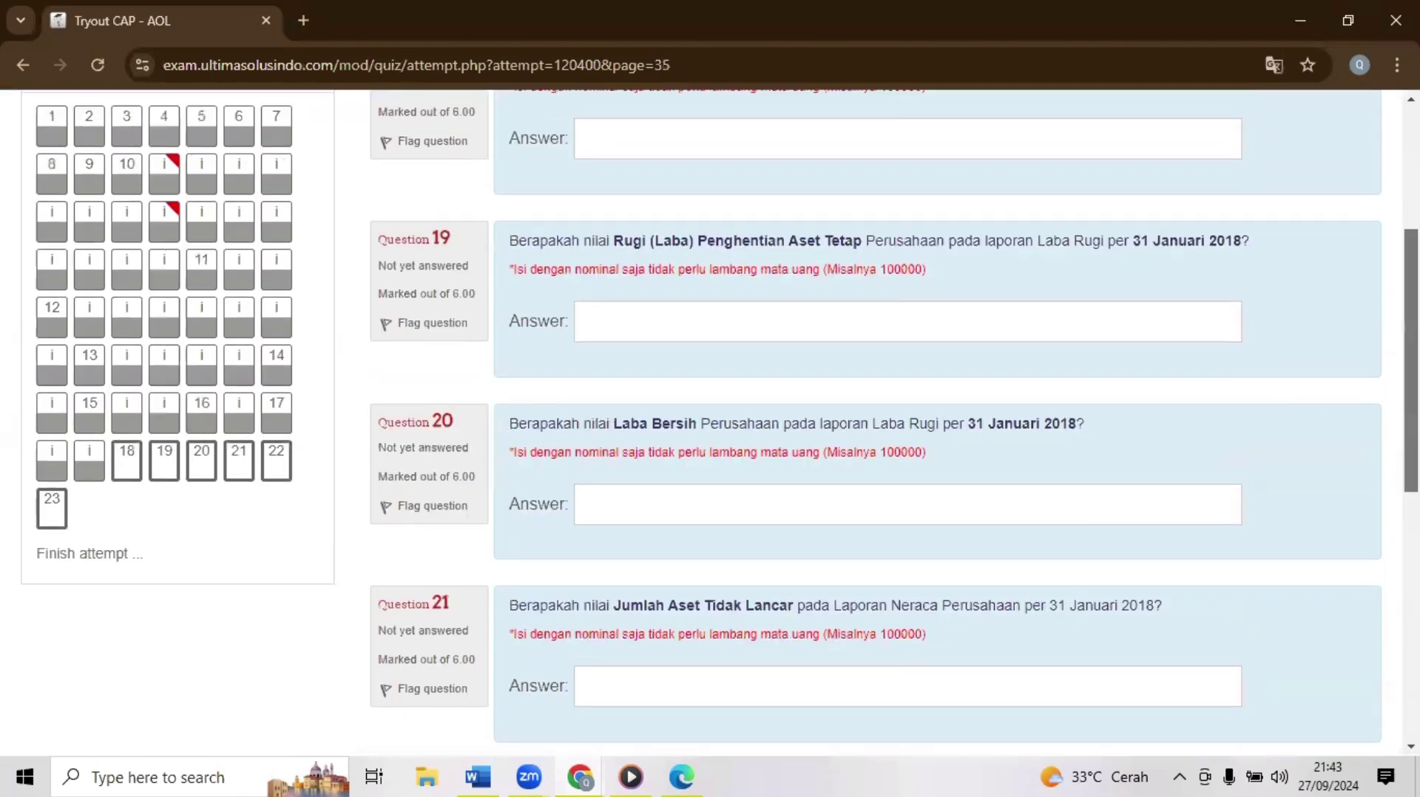
{"action": "scroll", "coordinate": [710, 422], "scroll_direction": "up", "scroll_amount": 3}
{"action": "scroll", "coordinate": [603, 338], "scroll_direction": "down", "scroll_amount": 1}
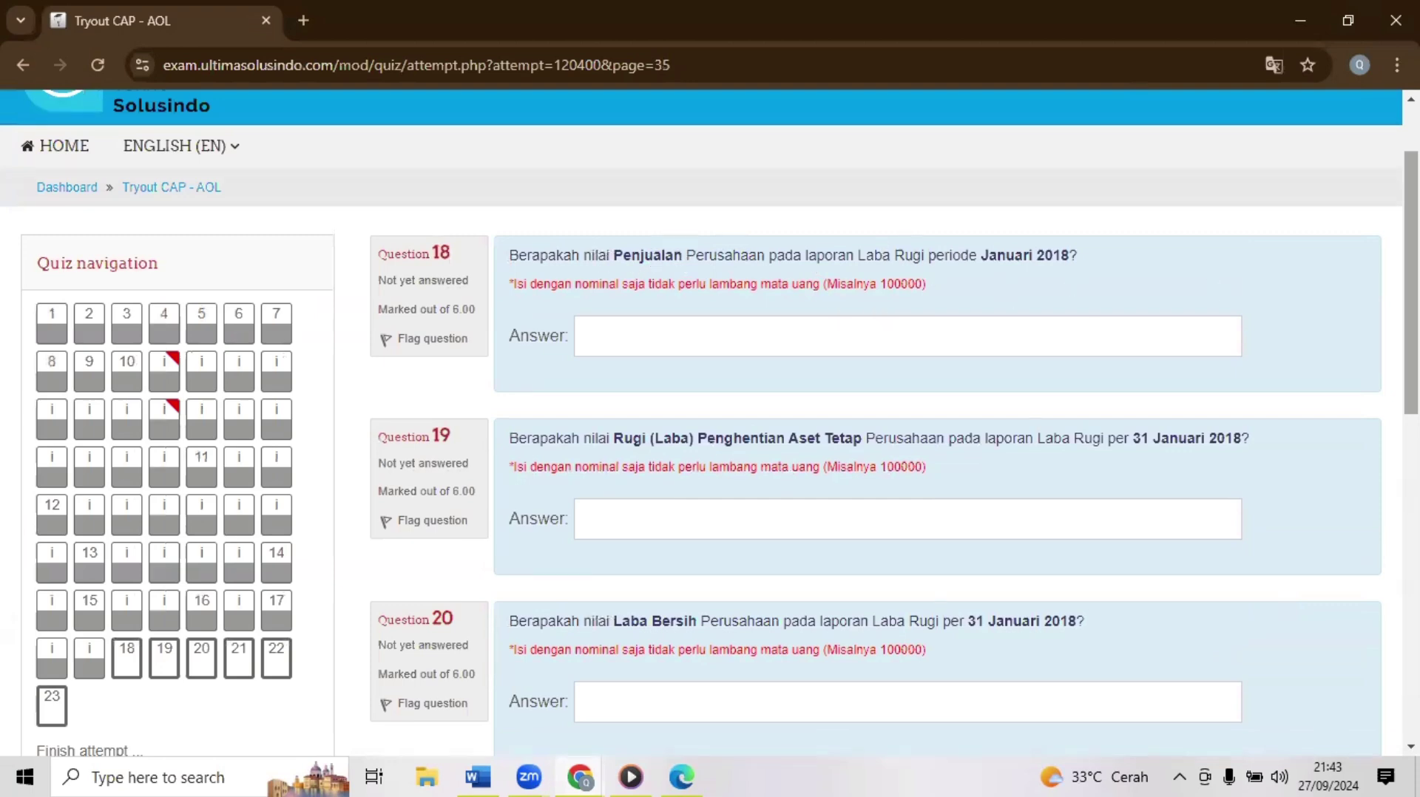
{"action": "scroll", "coordinate": [873, 422], "scroll_direction": "down", "scroll_amount": 3}
{"action": "scroll", "coordinate": [1134, 440], "scroll_direction": "down", "scroll_amount": 2}
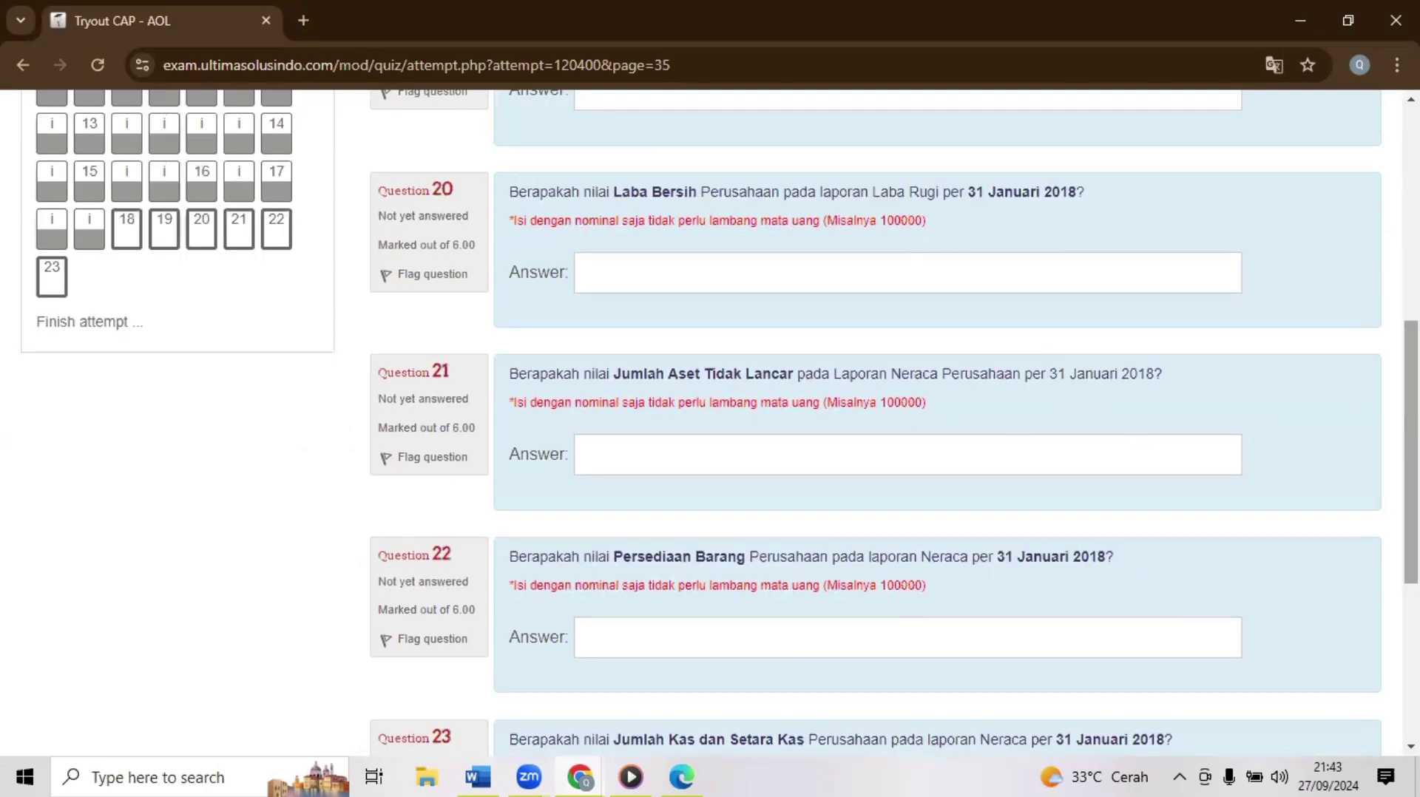
{"action": "left_click_drag", "start_coordinate": [929, 404], "coordinate": [509, 220]}
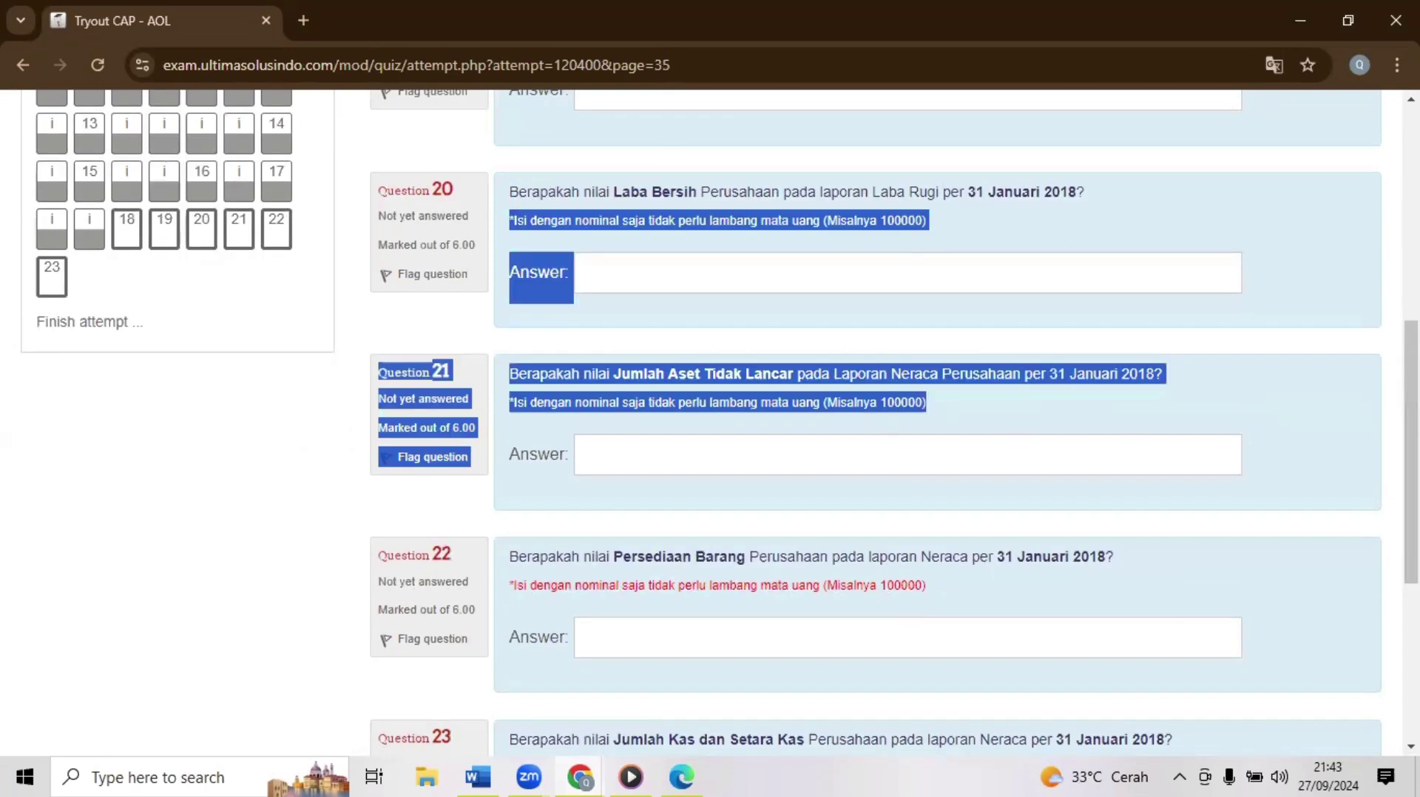
{"action": "scroll", "coordinate": [710, 422], "scroll_direction": "up", "scroll_amount": 5}
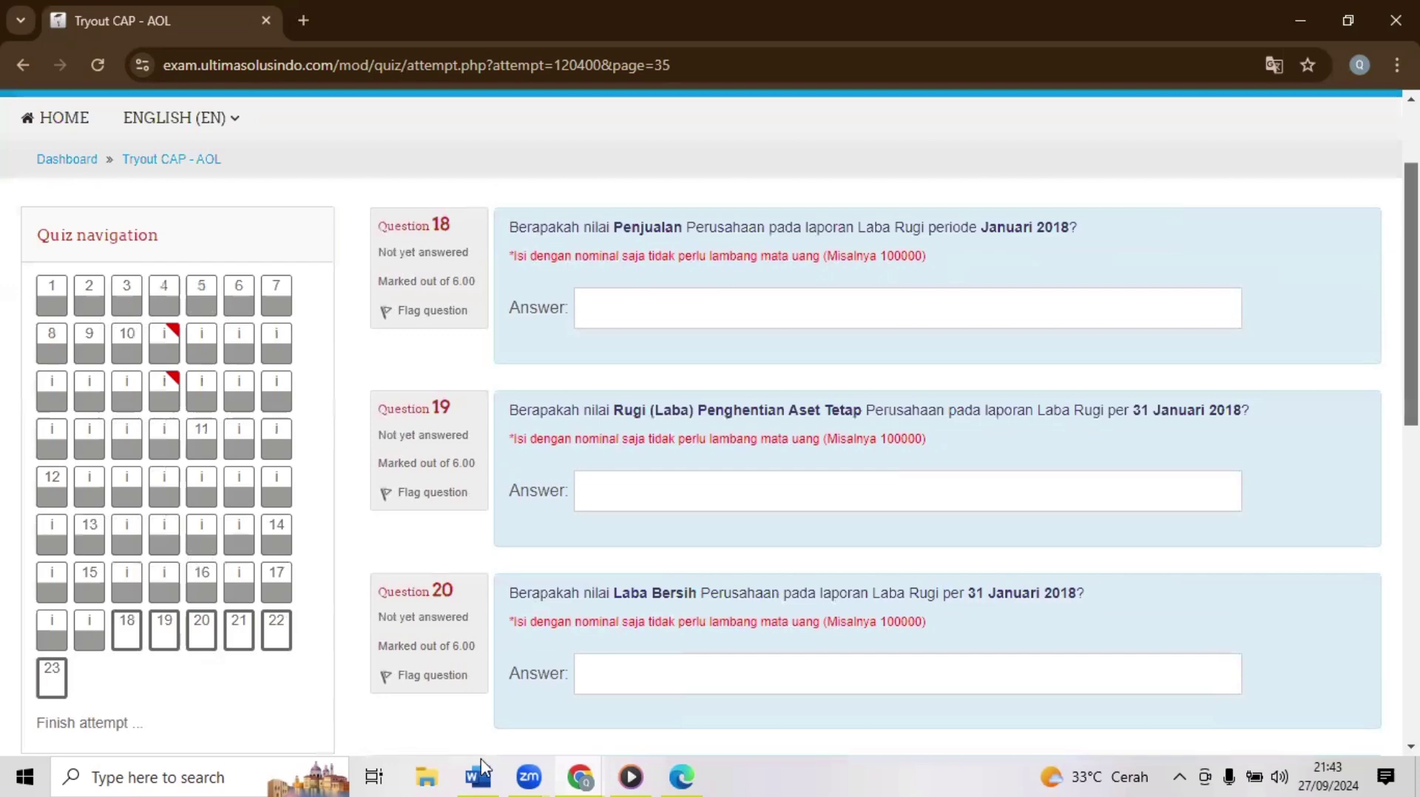
Step: Switch to Accurate Online and display the Laba/Rugi (Standar) report from 01/01/2018 to 31/01/2018
{"action": "left_click", "coordinate": [584, 775]}
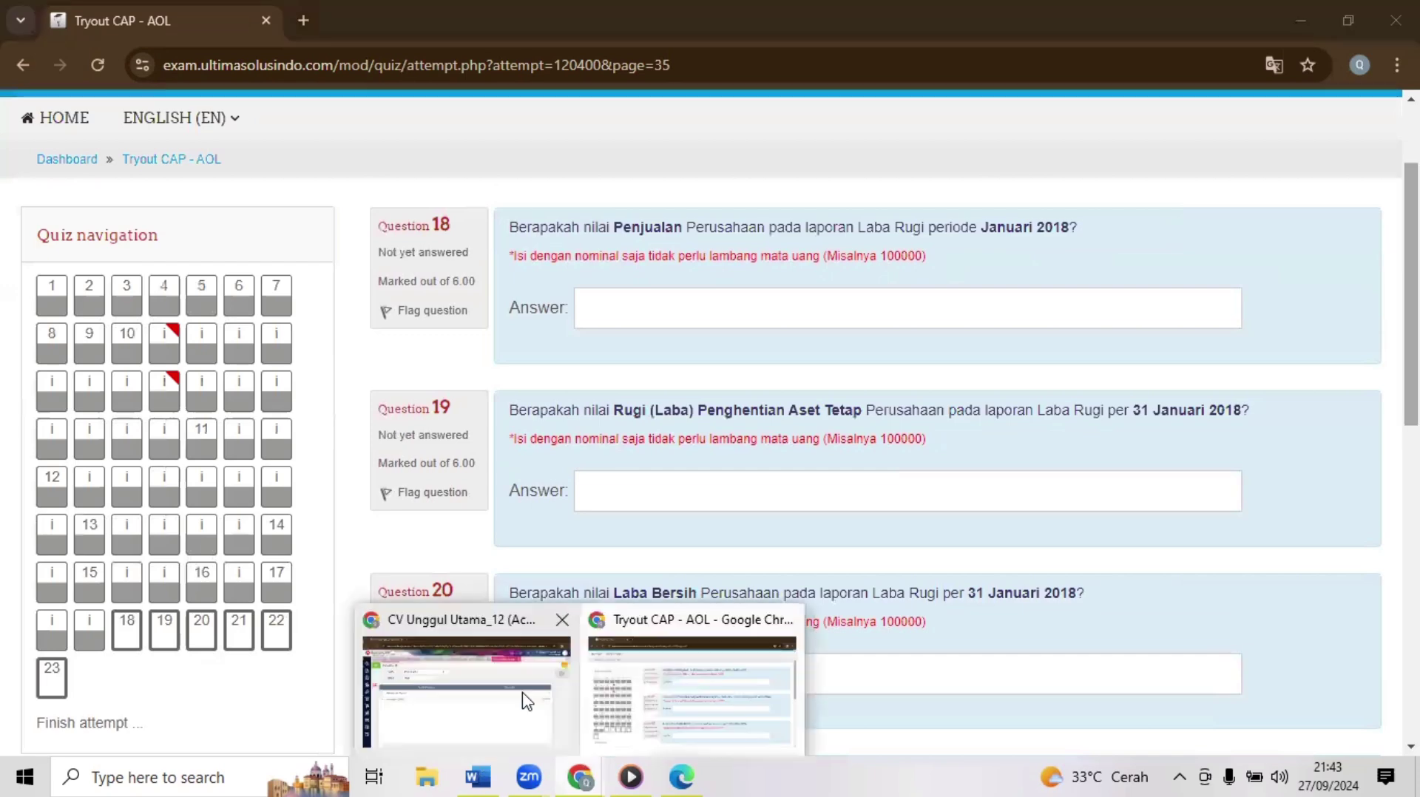
{"action": "left_click", "coordinate": [527, 701]}
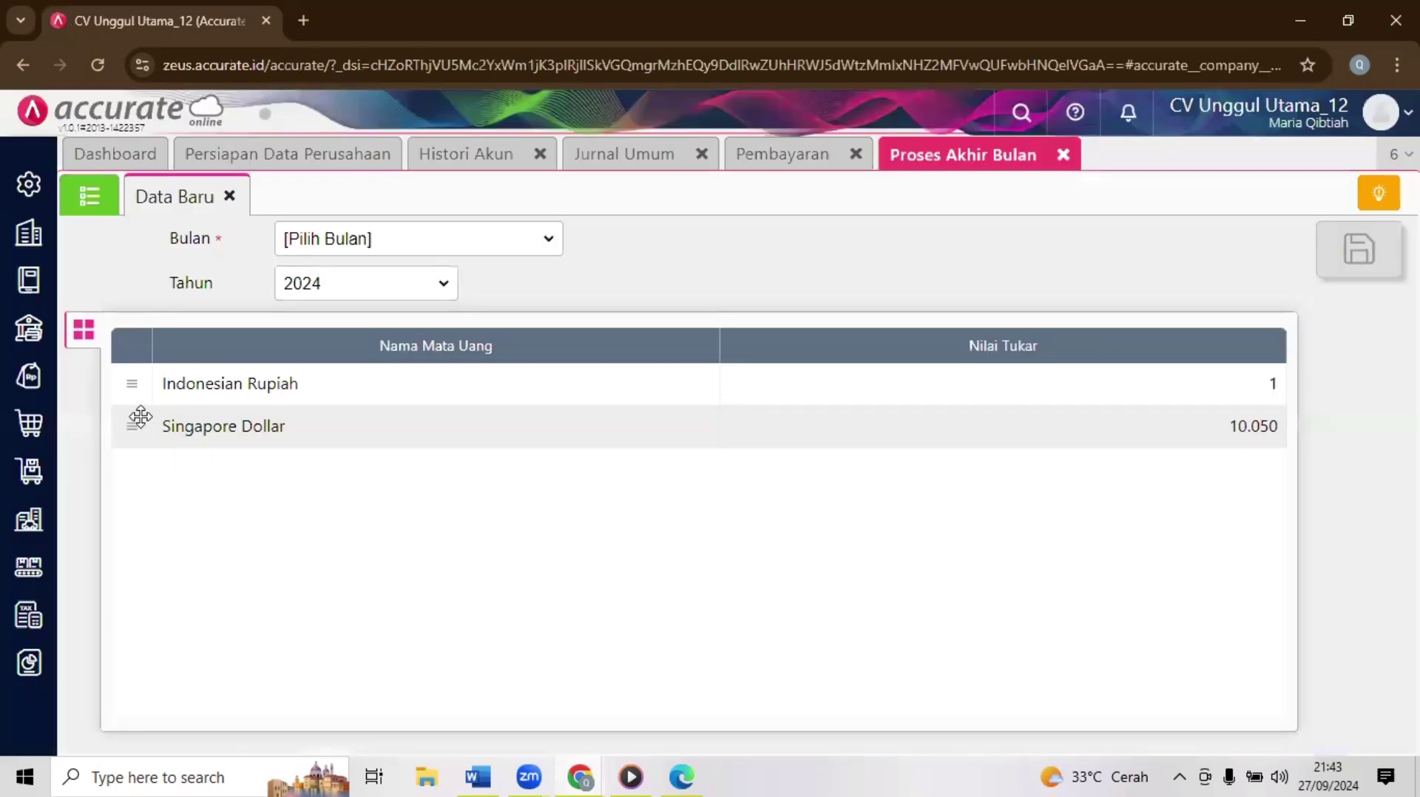
{"action": "left_click", "coordinate": [29, 669]}
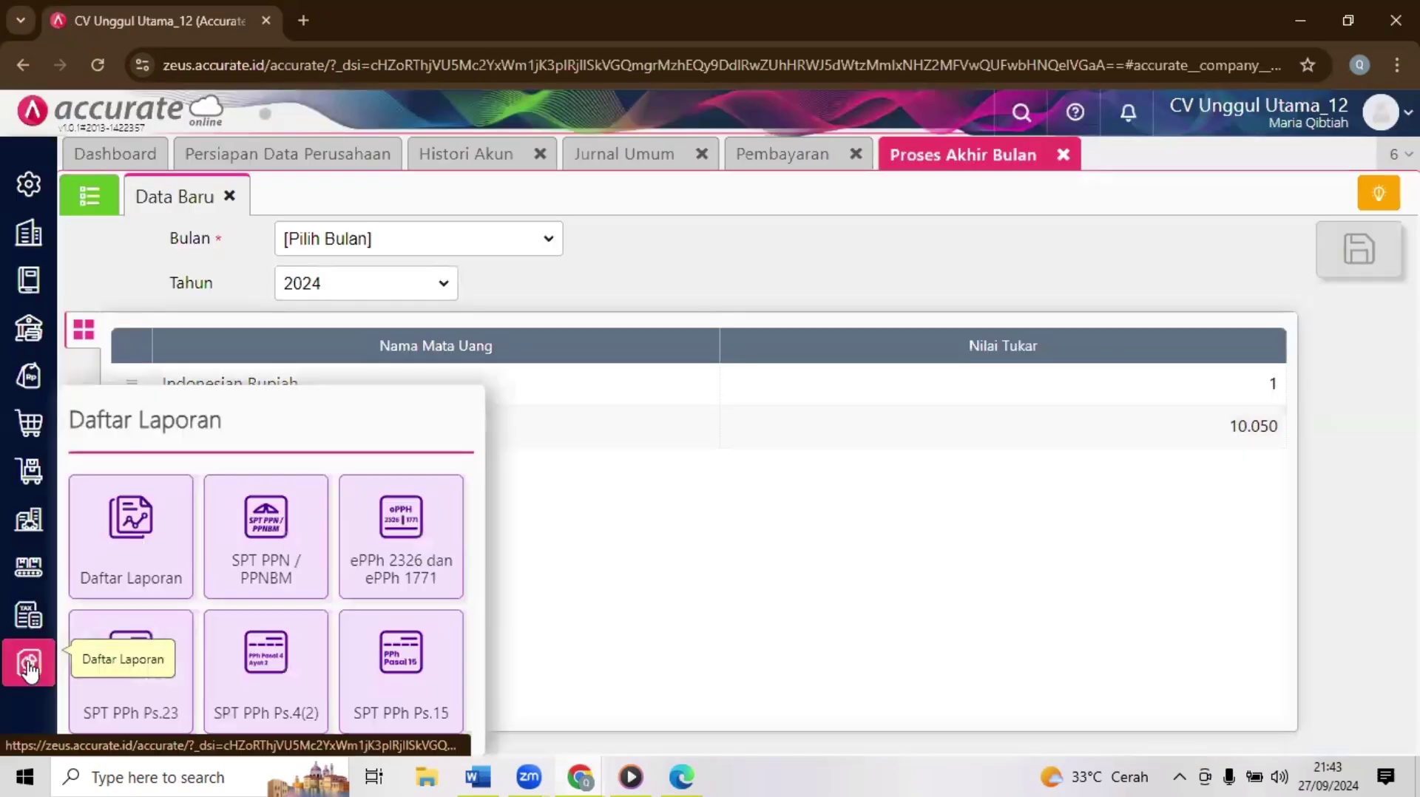
{"action": "left_click", "coordinate": [99, 572]}
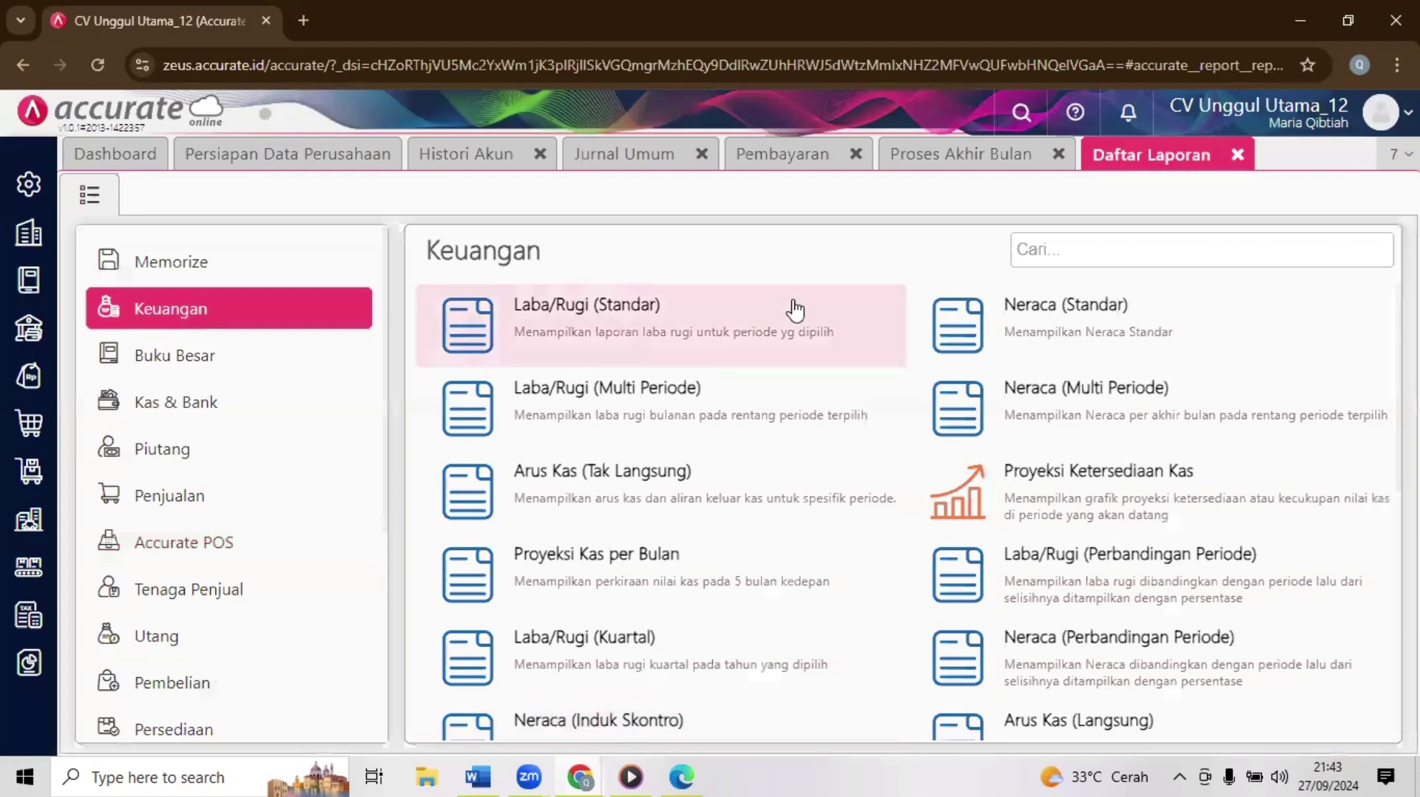
{"action": "left_click", "coordinate": [757, 319]}
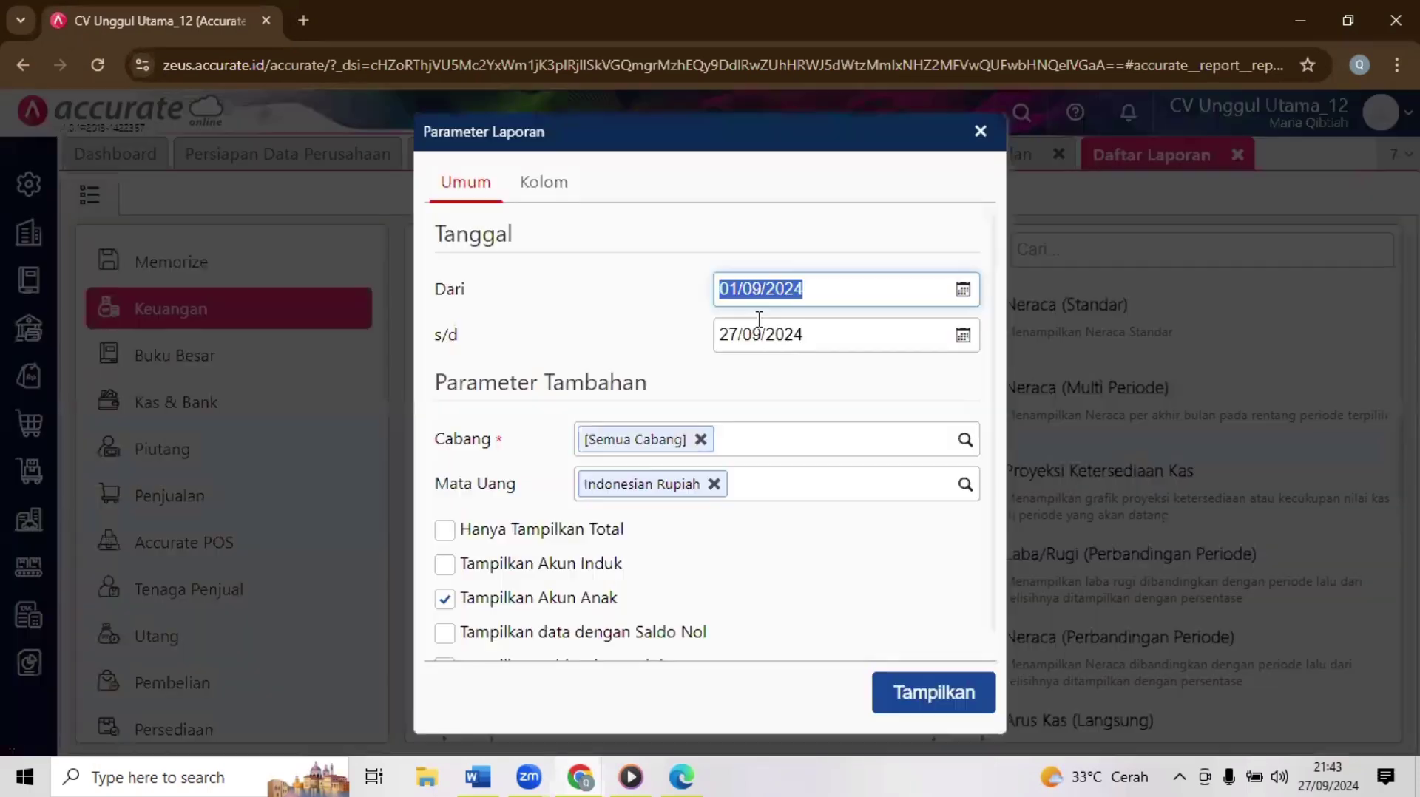
{"action": "type", "text": "01/"}
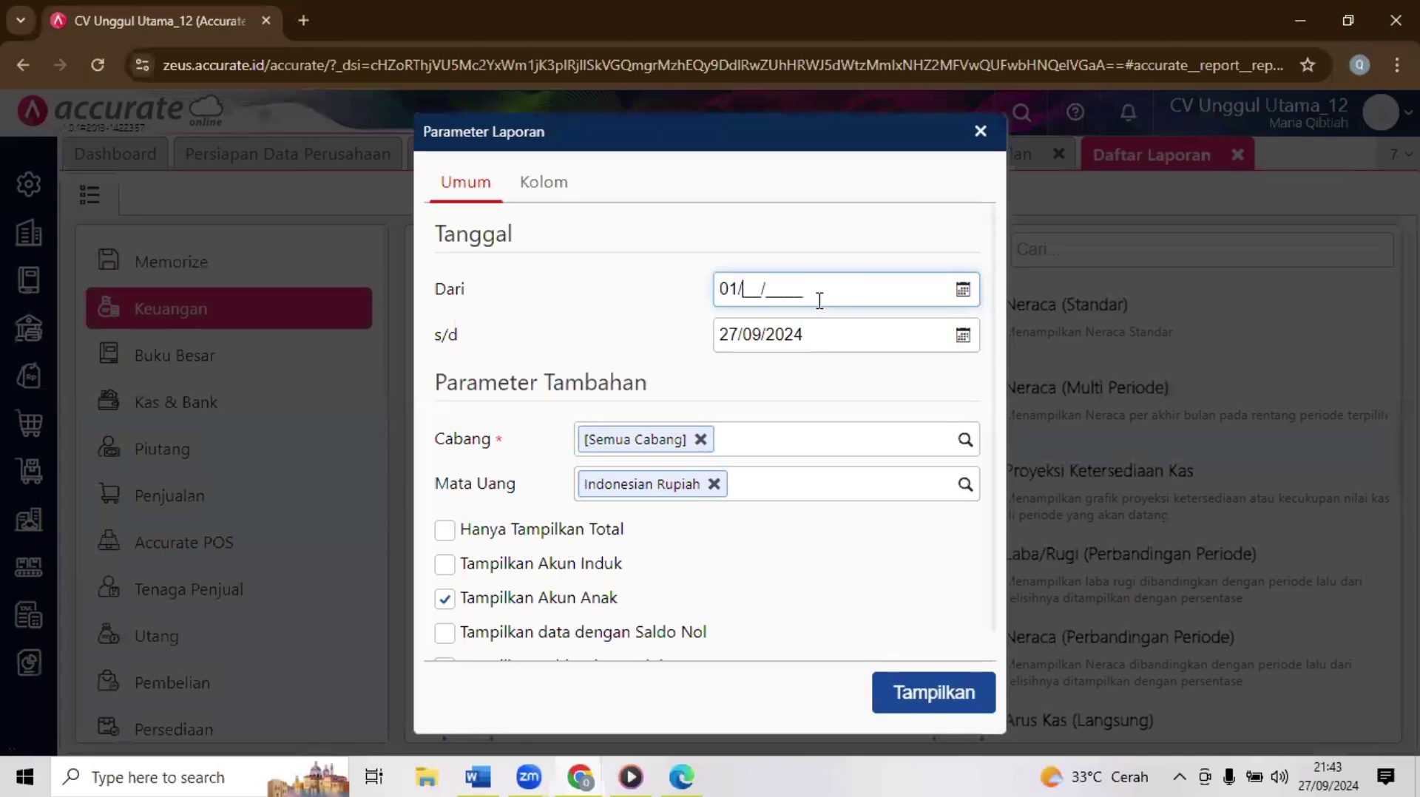
{"action": "type", "text": "01/2018"}
{"action": "key", "text": "Tab"}
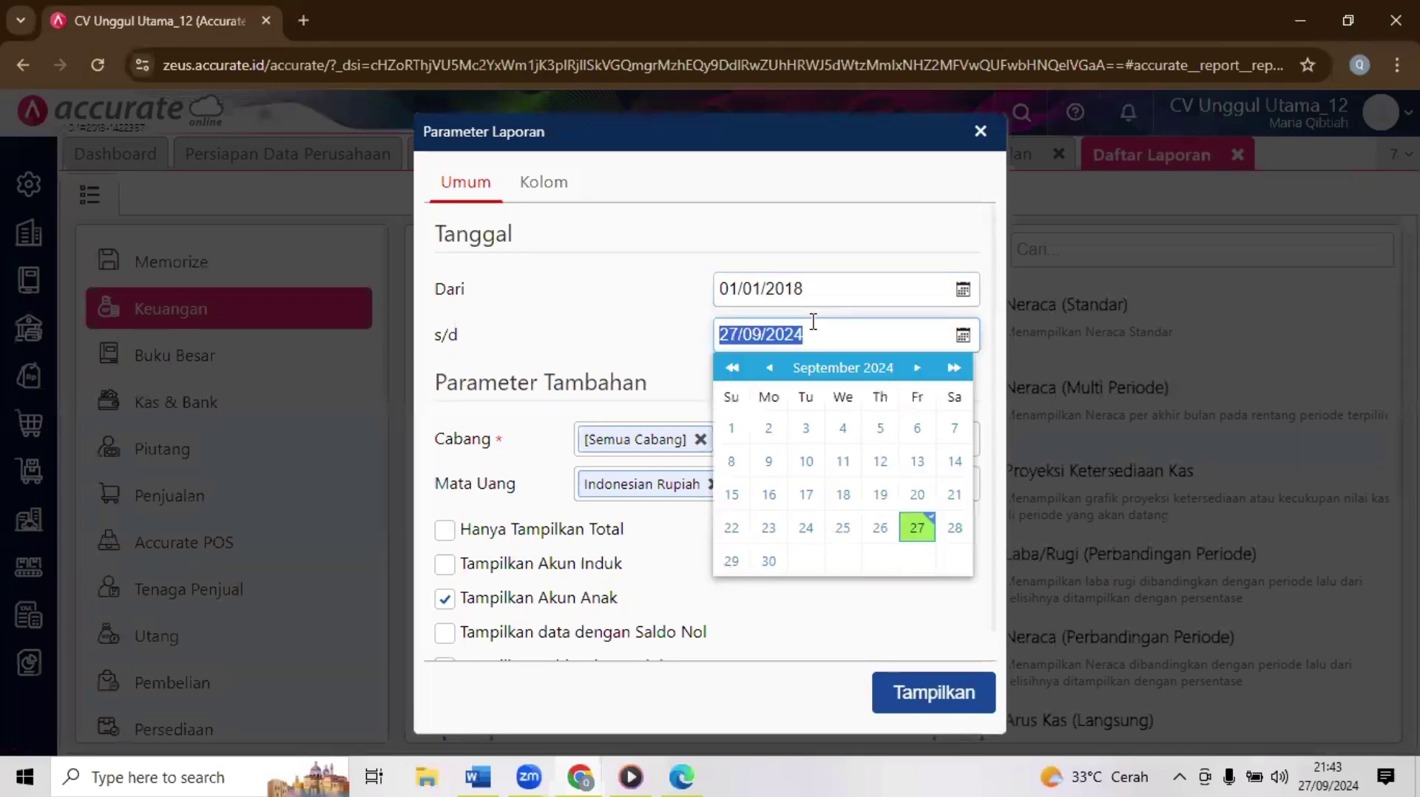
{"action": "type", "text": "31/"}
{"action": "type", "text": "01/2"}
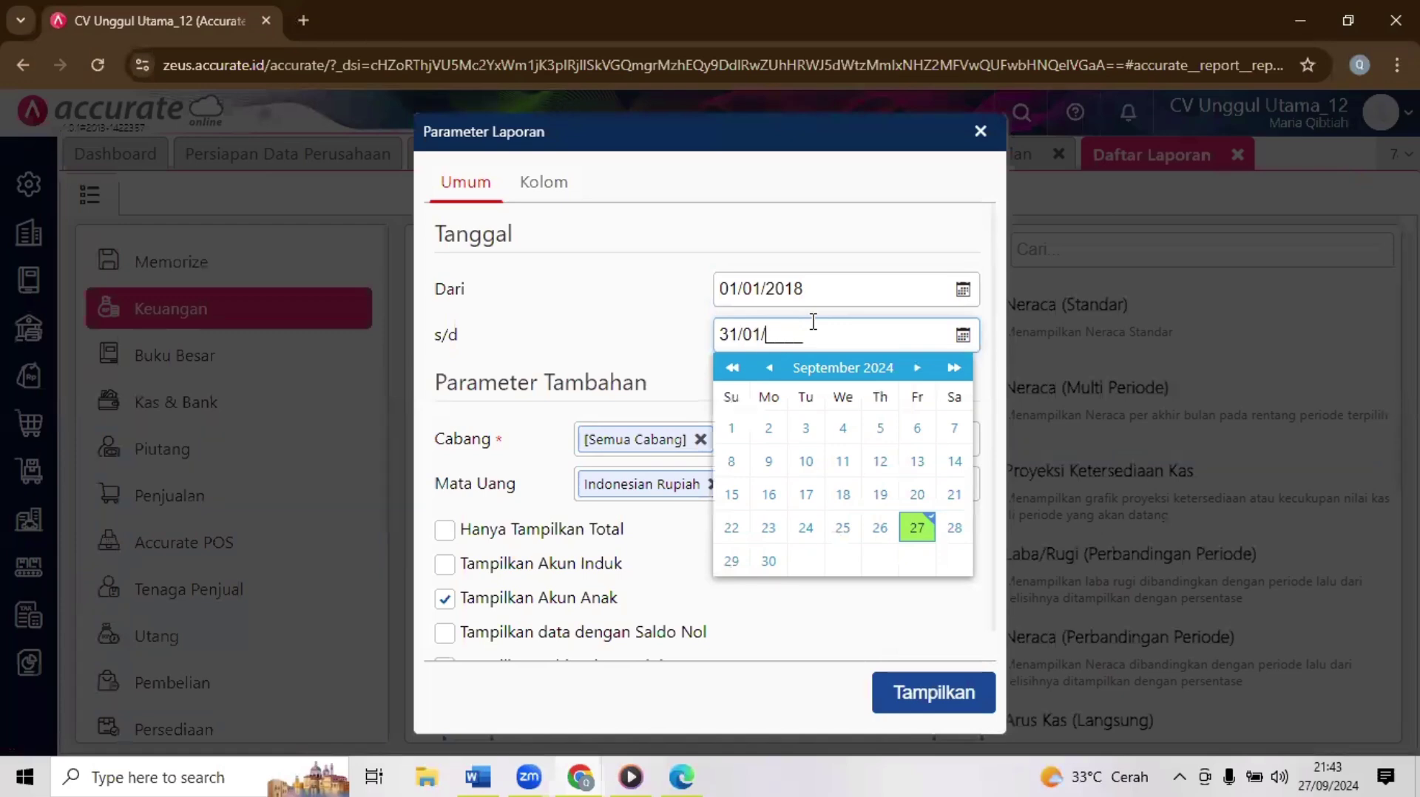
{"action": "type", "text": "018"}
{"action": "left_click", "coordinate": [951, 696]}
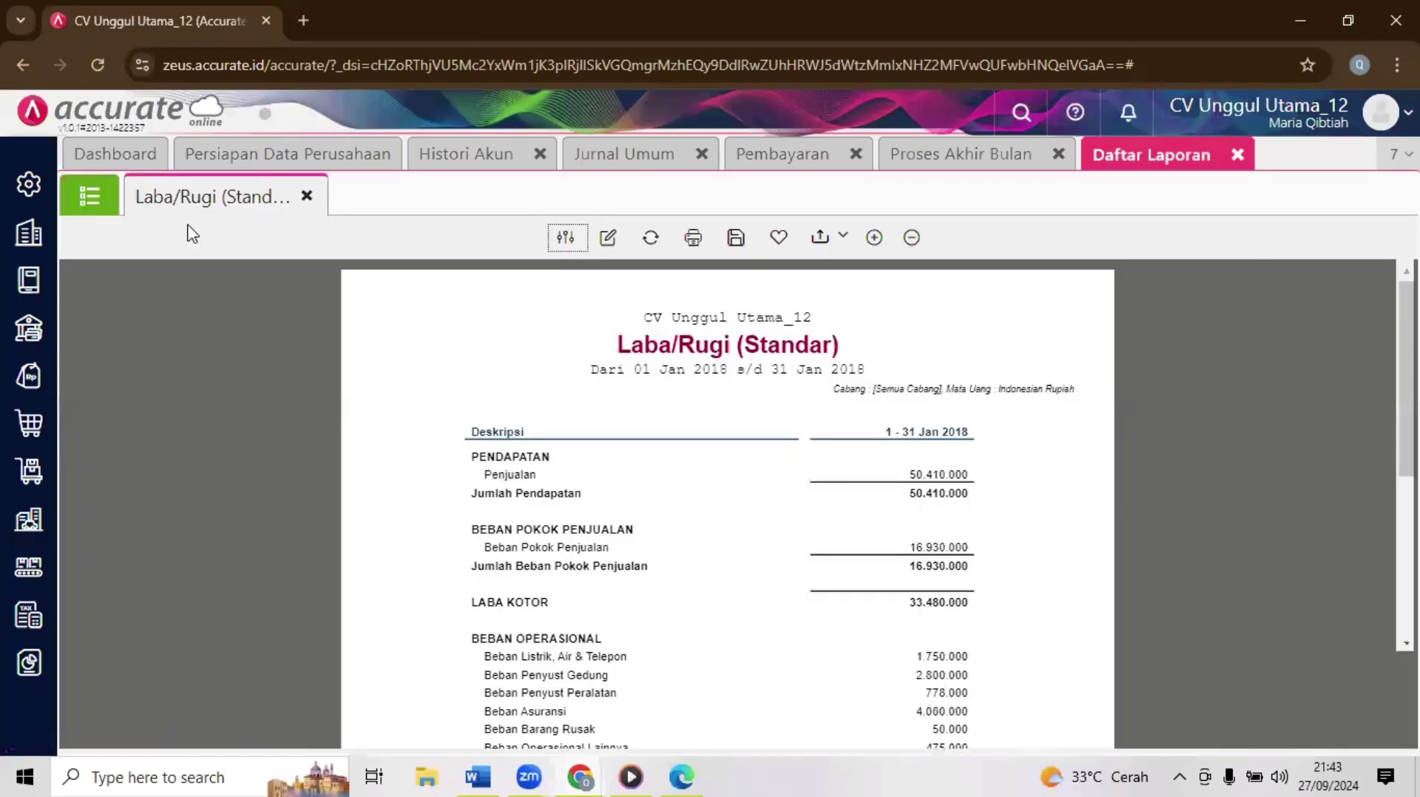
Step: Display the Neraca (Induk Skontro) report as of 31/01/2018
{"action": "left_click", "coordinate": [103, 207]}
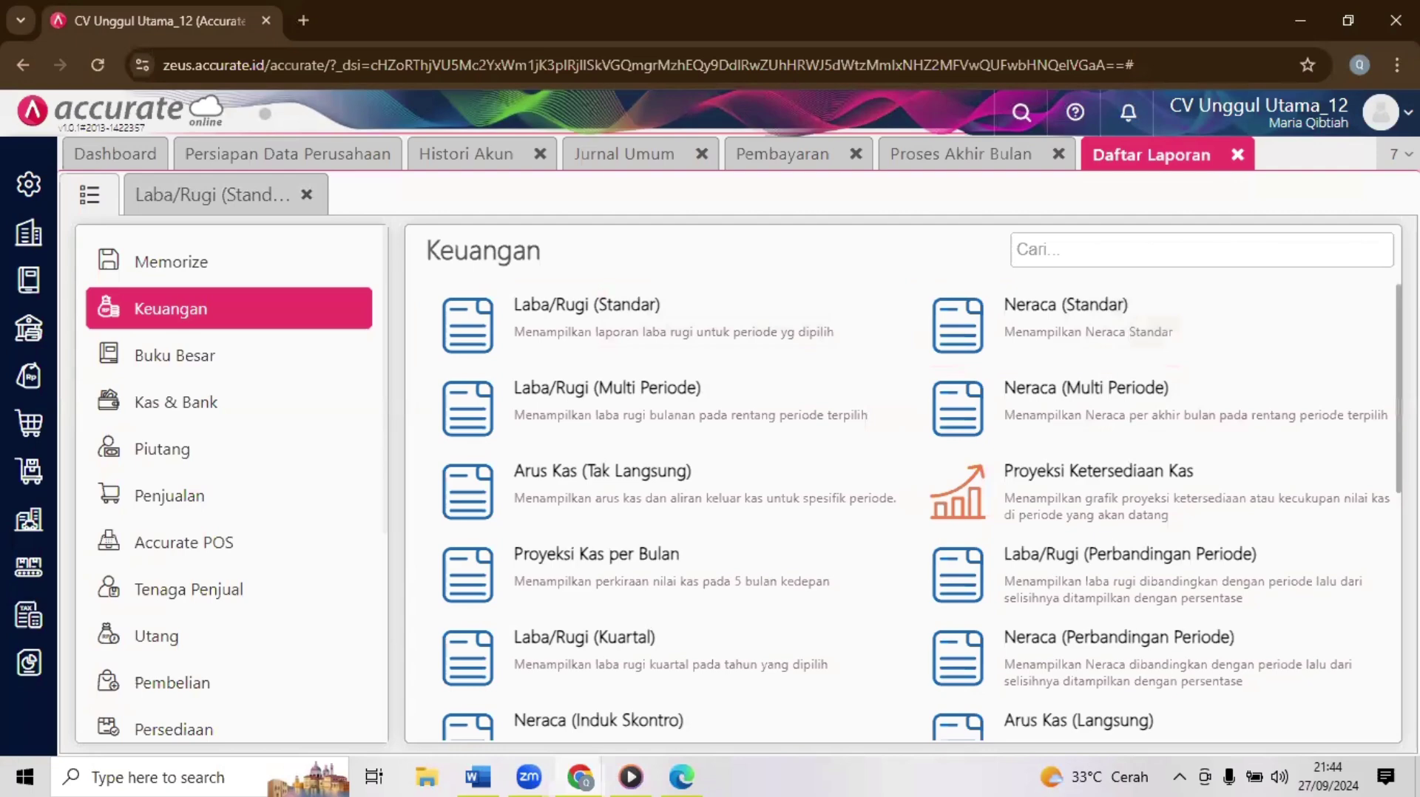
{"action": "scroll", "coordinate": [556, 478], "scroll_direction": "down", "scroll_amount": 3}
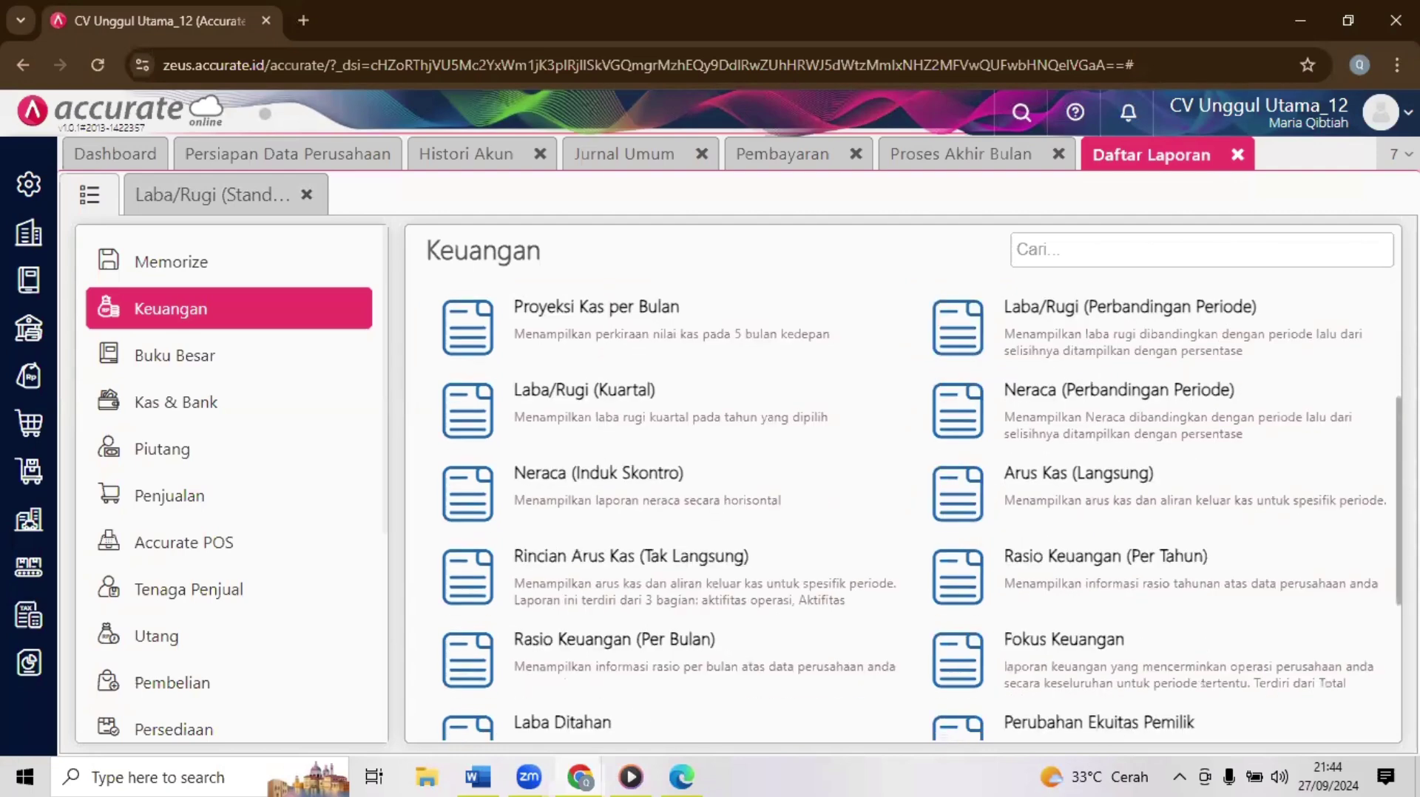
{"action": "left_click", "coordinate": [556, 479]}
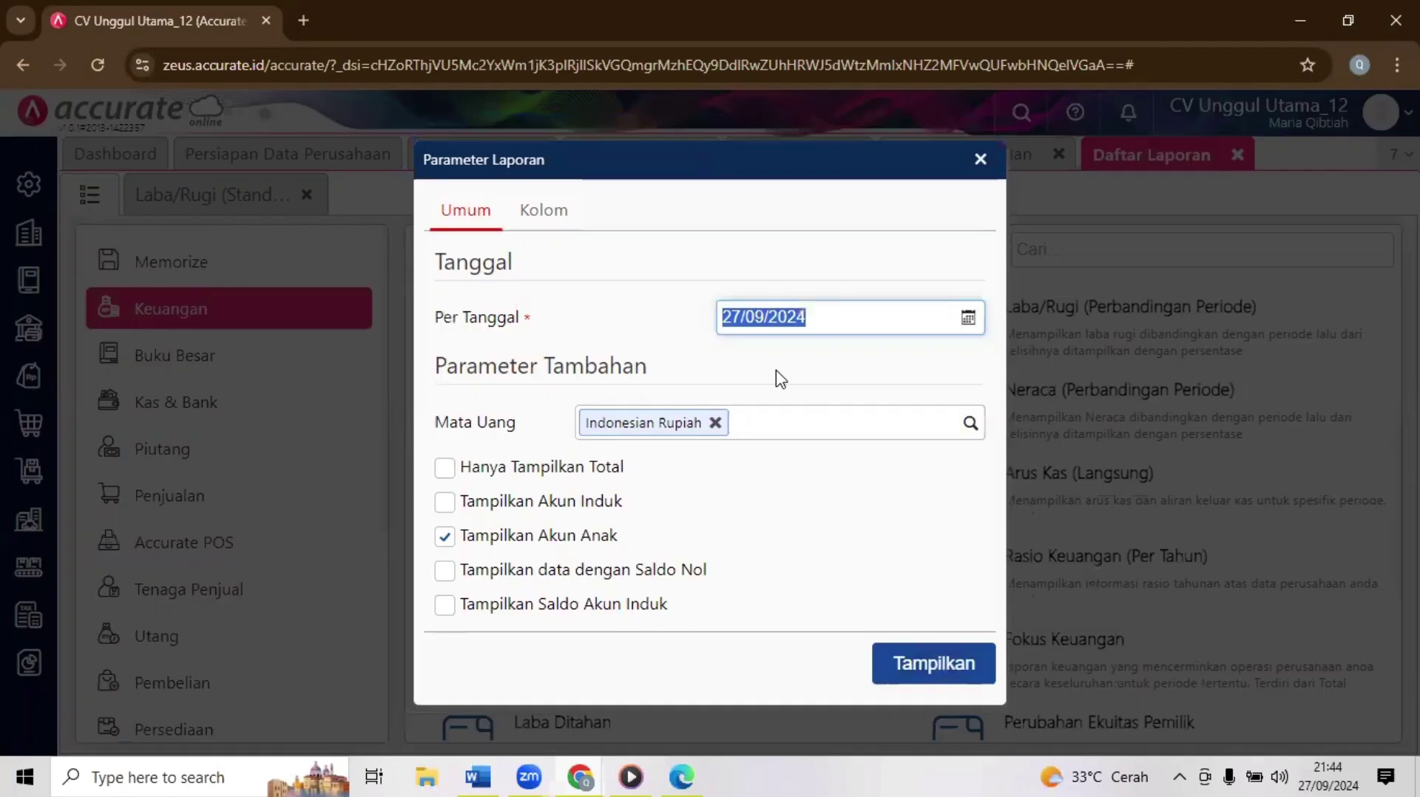
{"action": "type", "text": "31/01/2"}
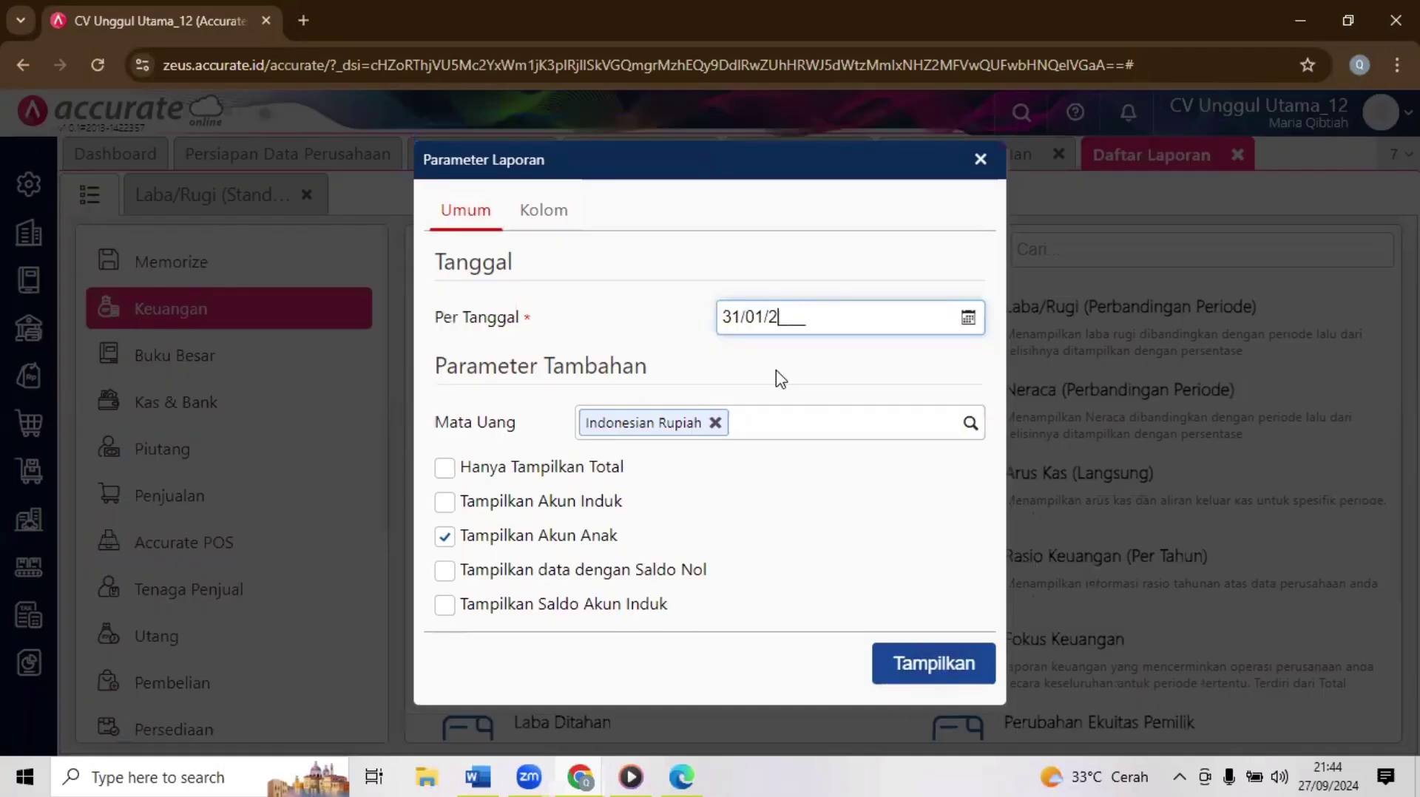
{"action": "type", "text": "018"}
{"action": "left_click", "coordinate": [923, 662]}
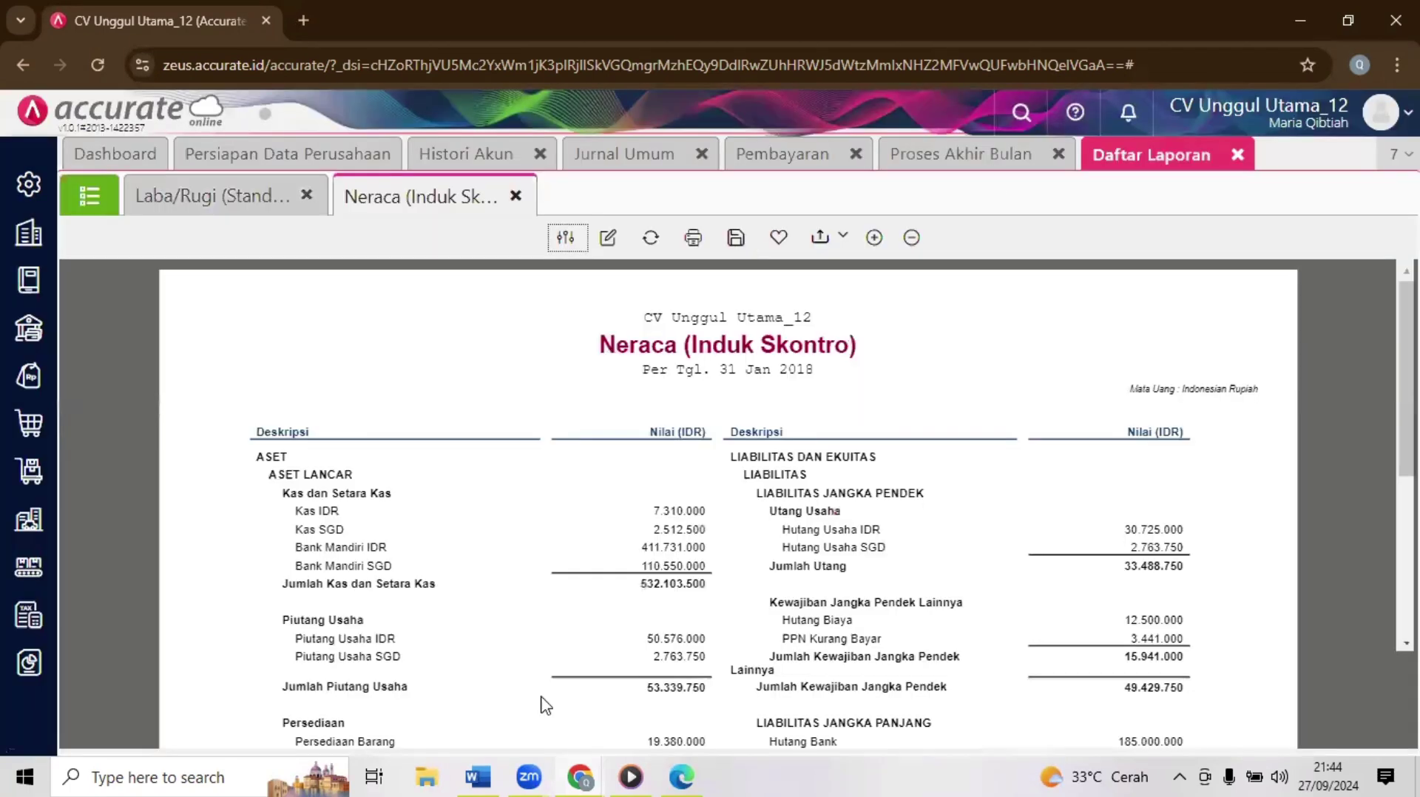
Step: Check question 18 in the quiz and look up the Penjualan value in Accurate Online's Laba/Rugi (Standar) report
{"action": "mouse_move", "coordinate": [581, 777]}
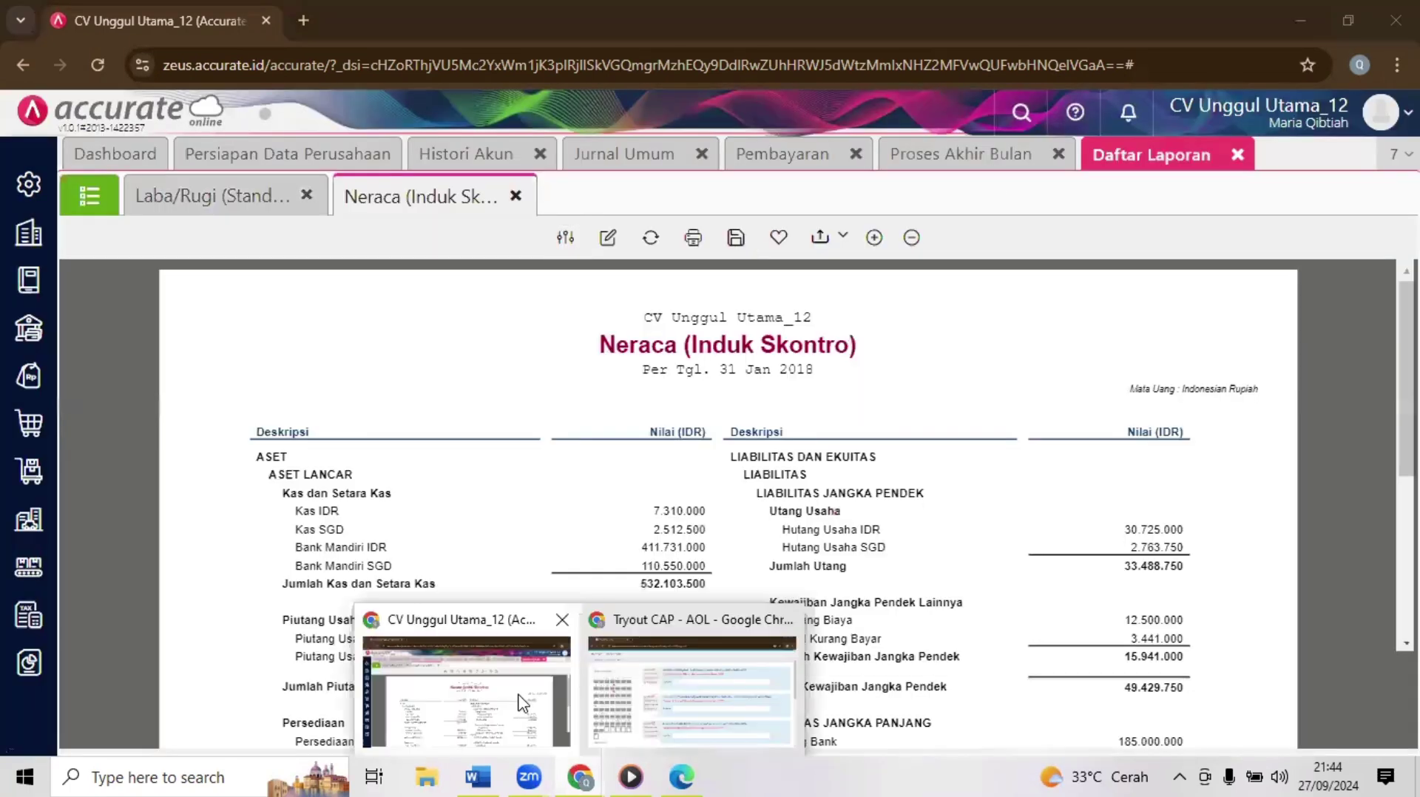
{"action": "left_click", "coordinate": [672, 684]}
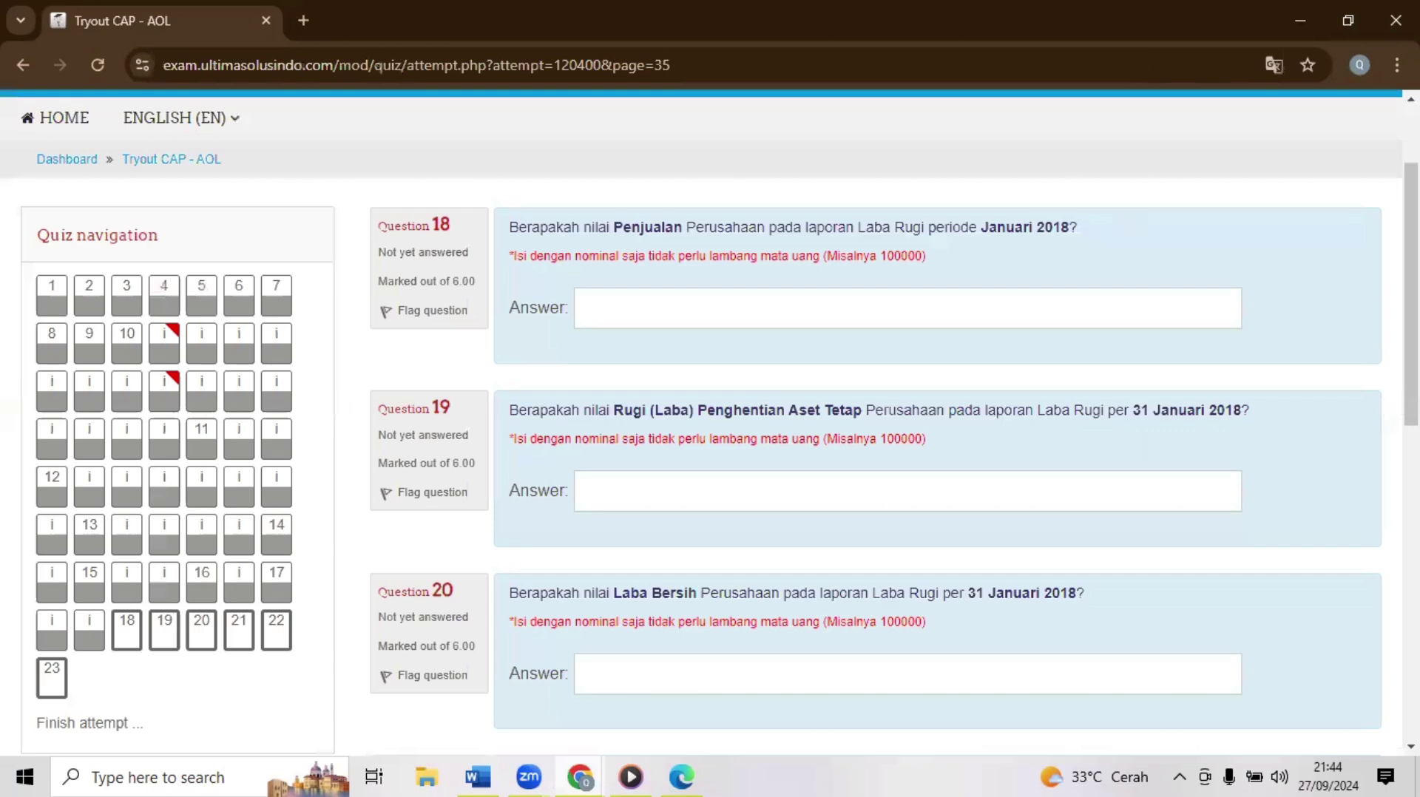
{"action": "scroll", "coordinate": [433, 444], "scroll_direction": "up", "scroll_amount": 2}
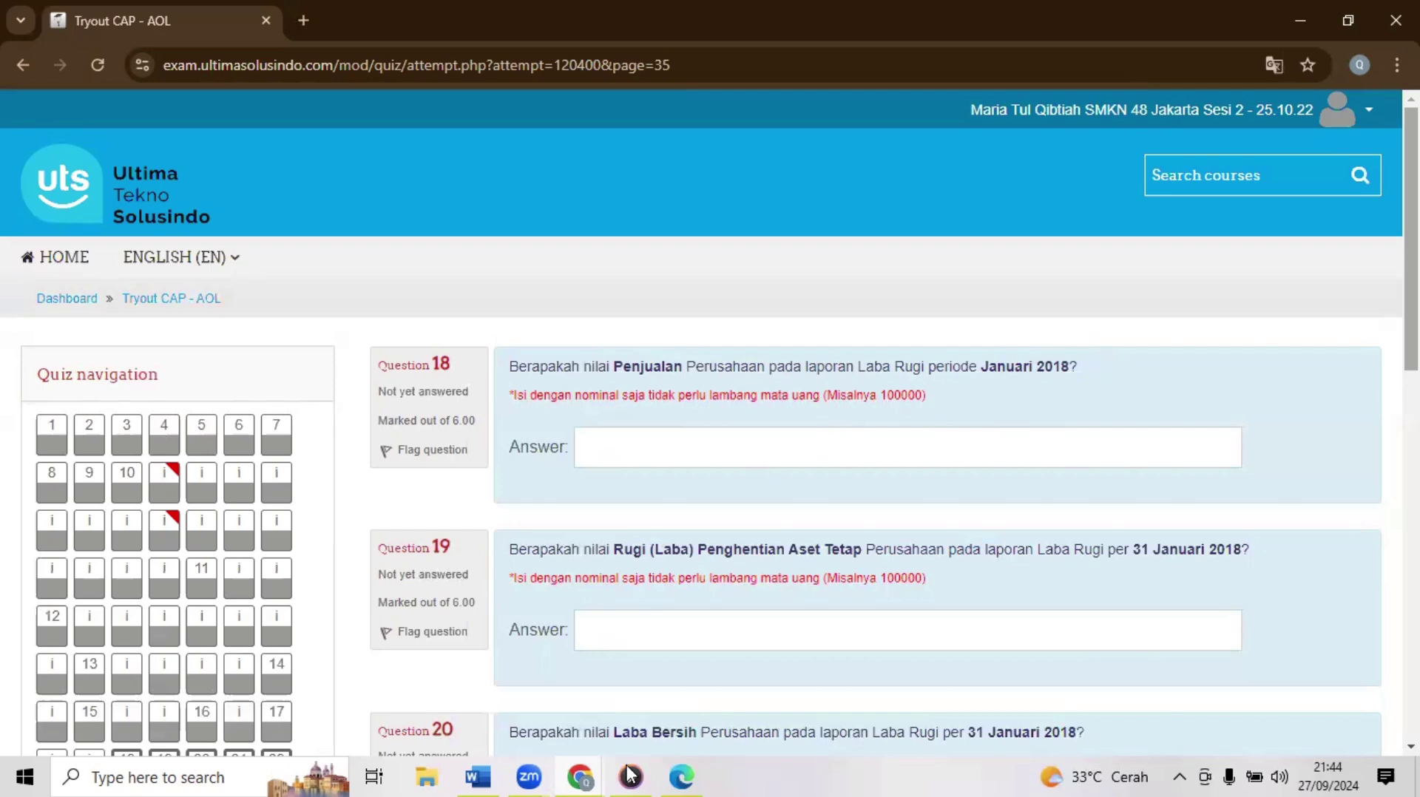
{"action": "left_click", "coordinate": [579, 774]}
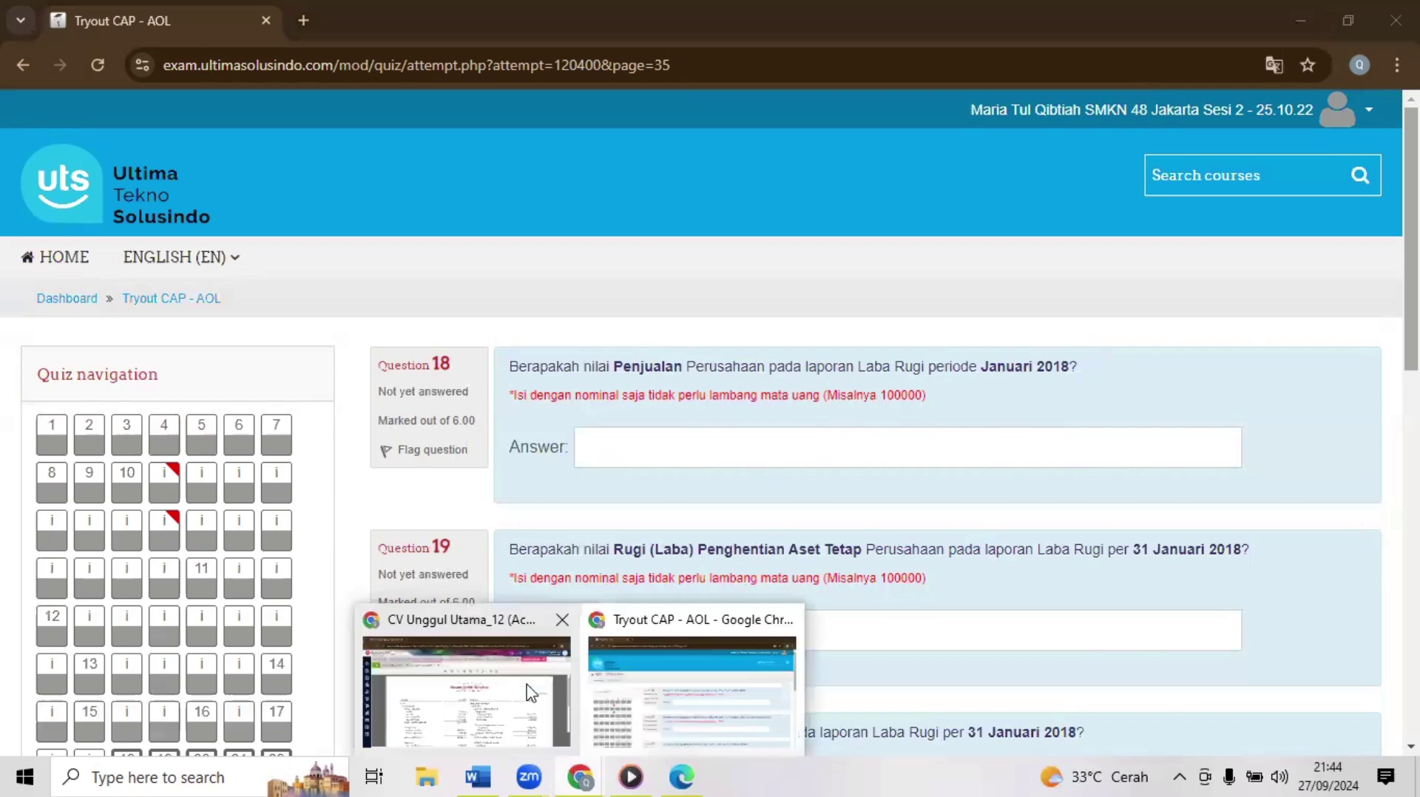
{"action": "left_click", "coordinate": [528, 692]}
{"action": "left_click", "coordinate": [250, 196]}
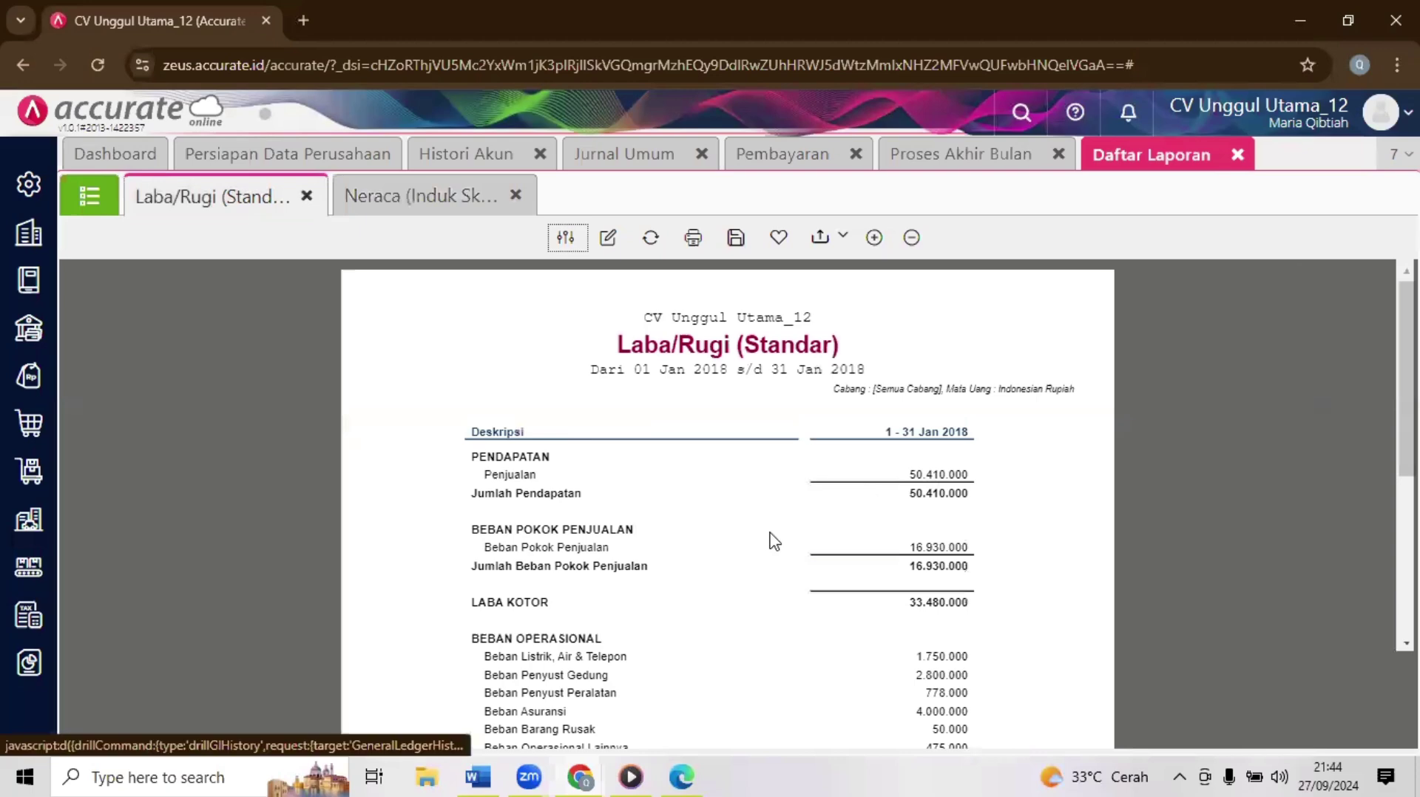
Step: Switch to the Tryout CAP - AOL quiz and answer question 18 with 50410000
{"action": "mouse_move", "coordinate": [583, 776]}
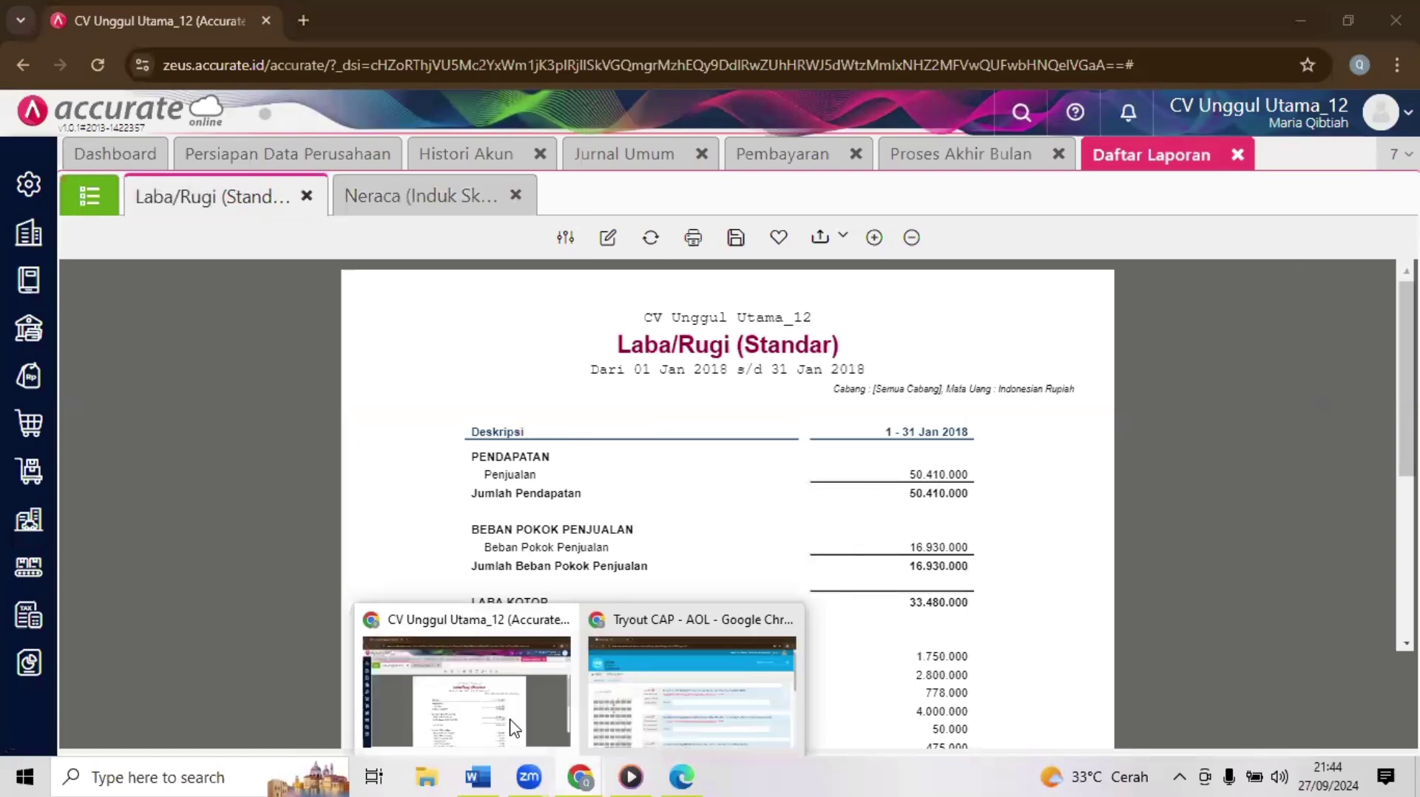
{"action": "key", "text": "alt+Tab"}
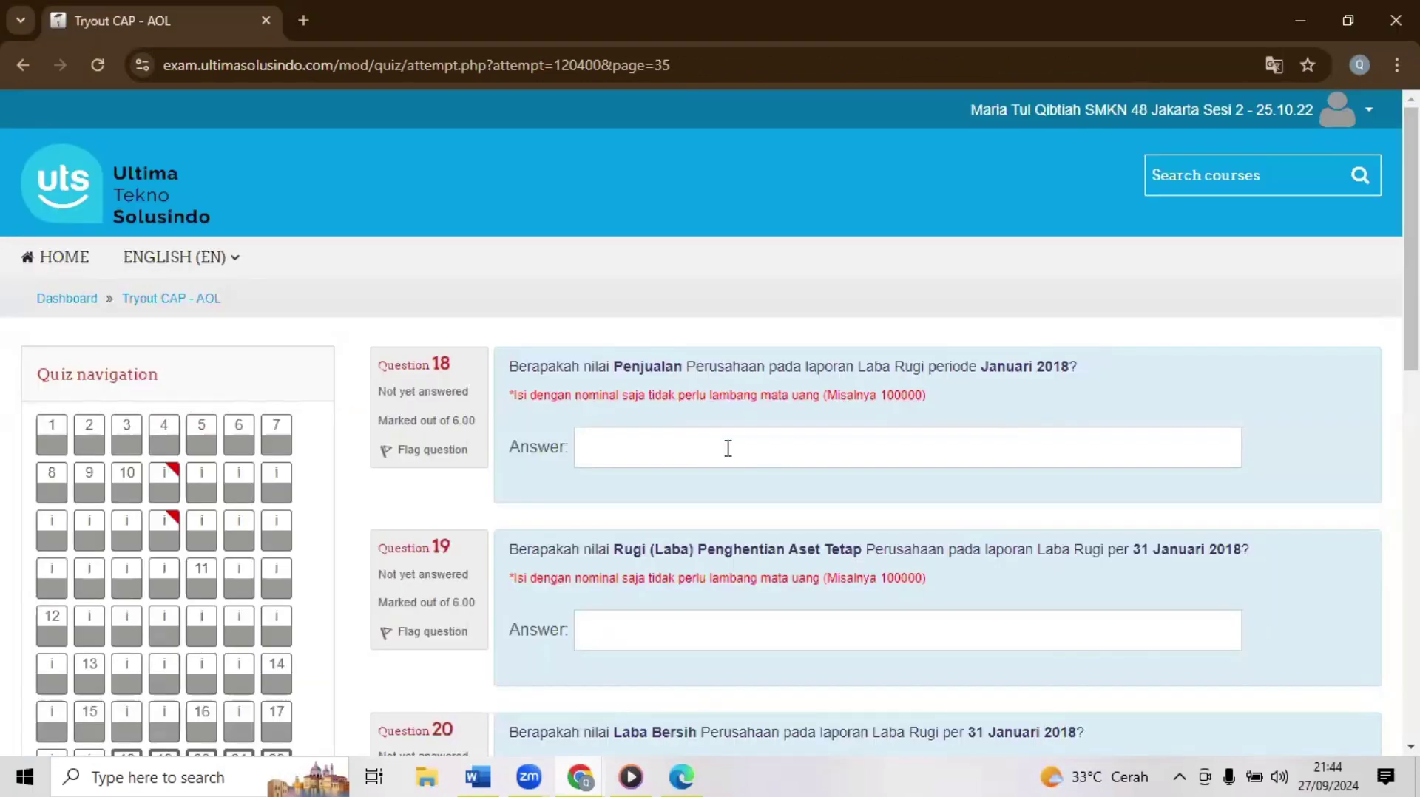
{"action": "left_click", "coordinate": [727, 448]}
{"action": "type", "text": "50410"}
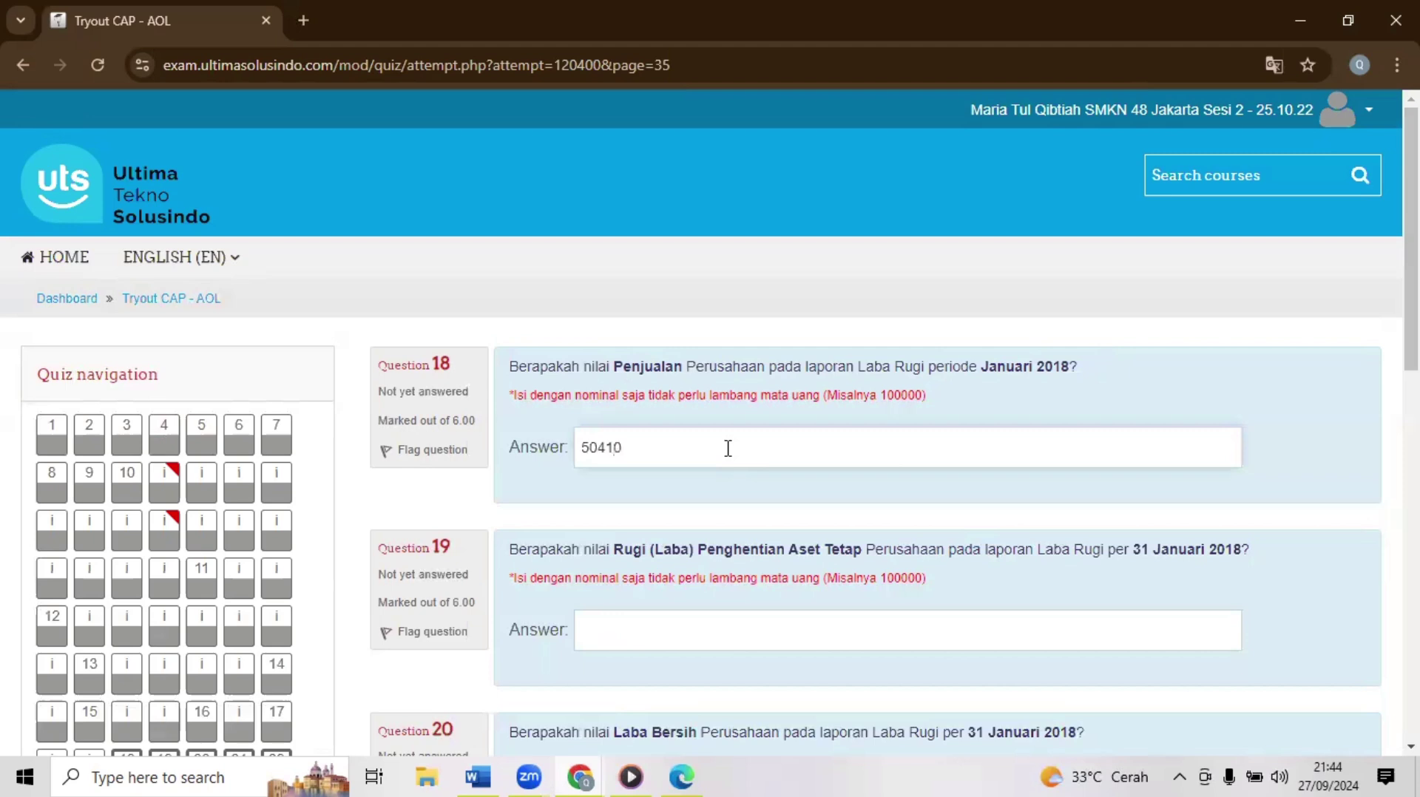
{"action": "type", "text": "000"}
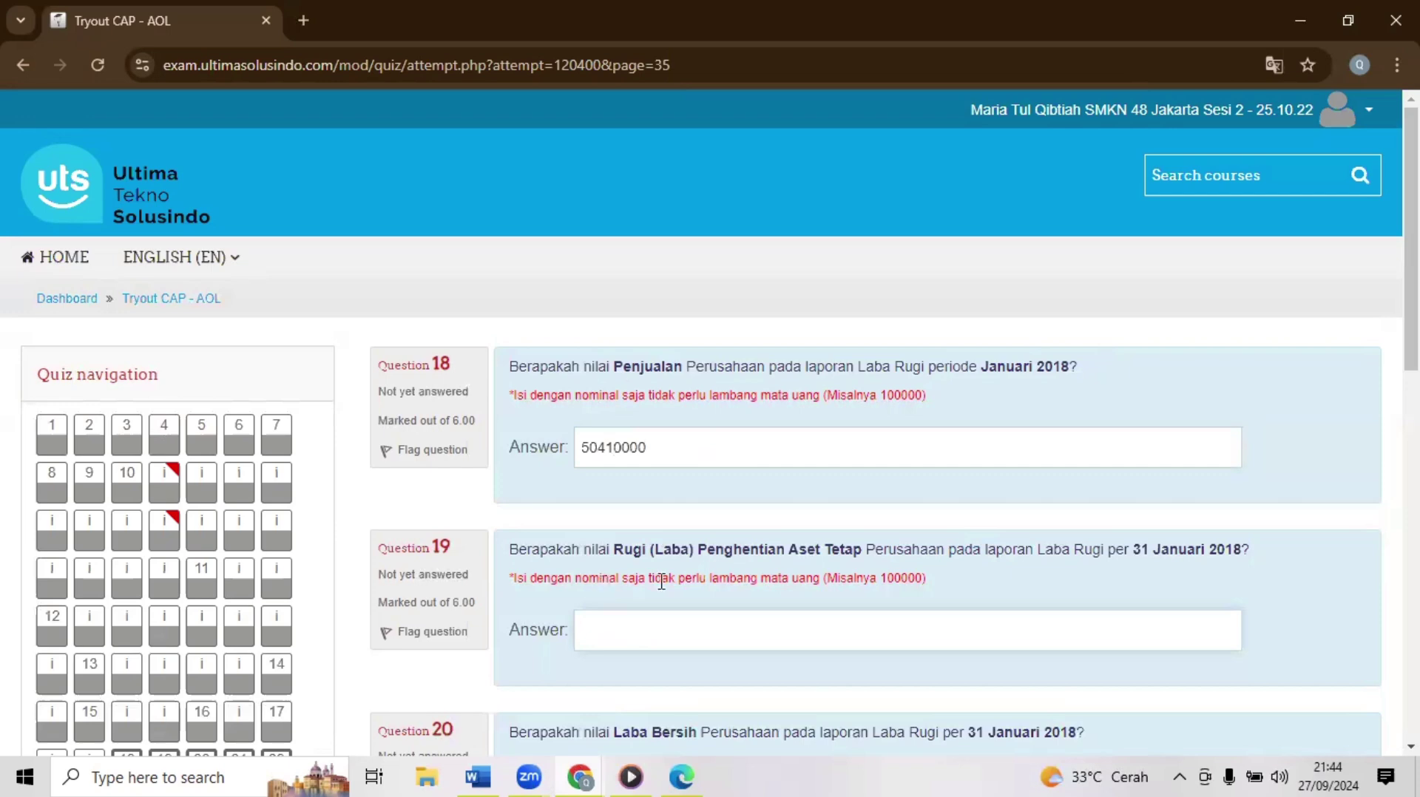
Step: Look up Rugi (Laba) Penghentian Aset Tetap in Accurate Online's Laba/Rugi report and answer quiz question 19 with 196000
{"action": "key", "text": "Tab"}
{"action": "key", "text": "Tab"}
{"action": "left_click", "coordinate": [630, 777]}
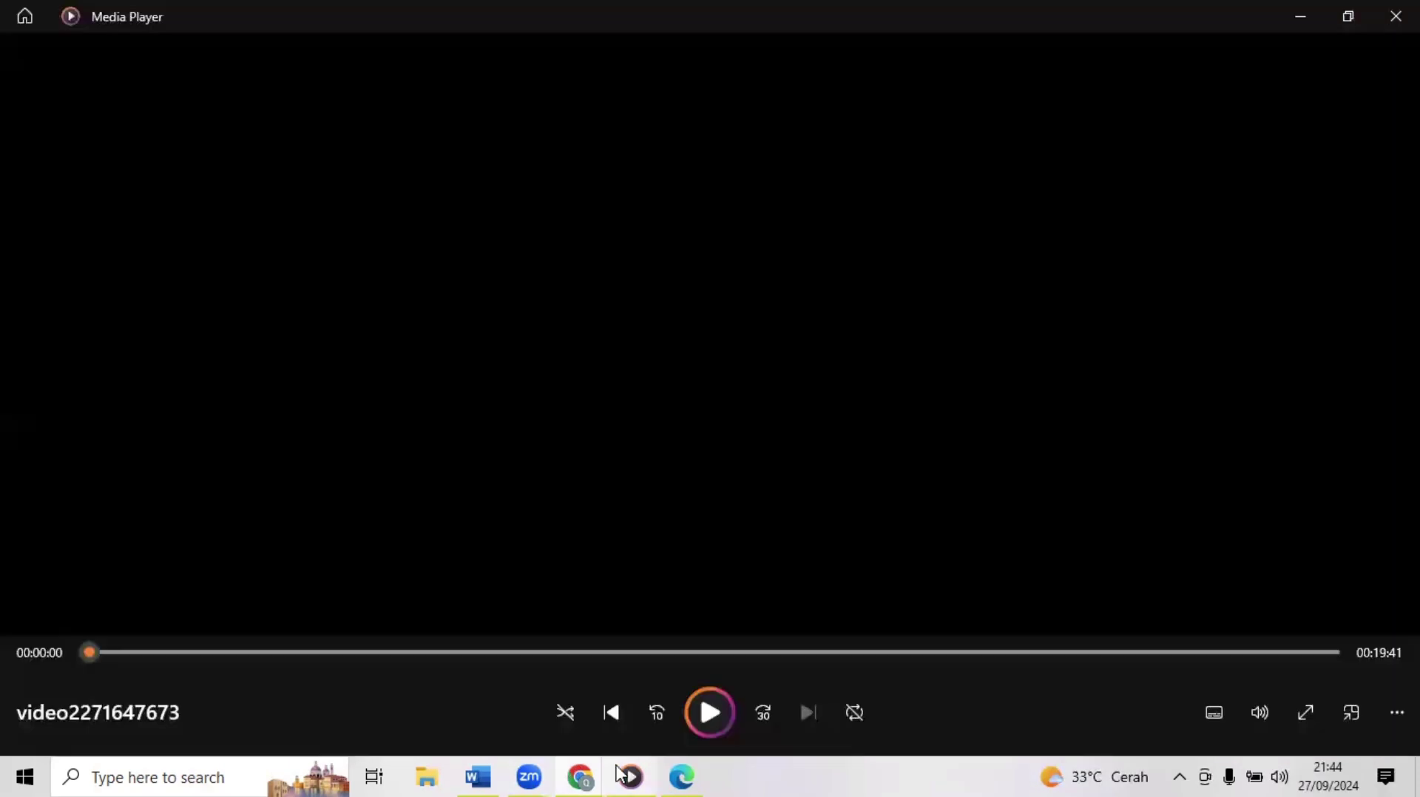
{"action": "mouse_move", "coordinate": [589, 765]}
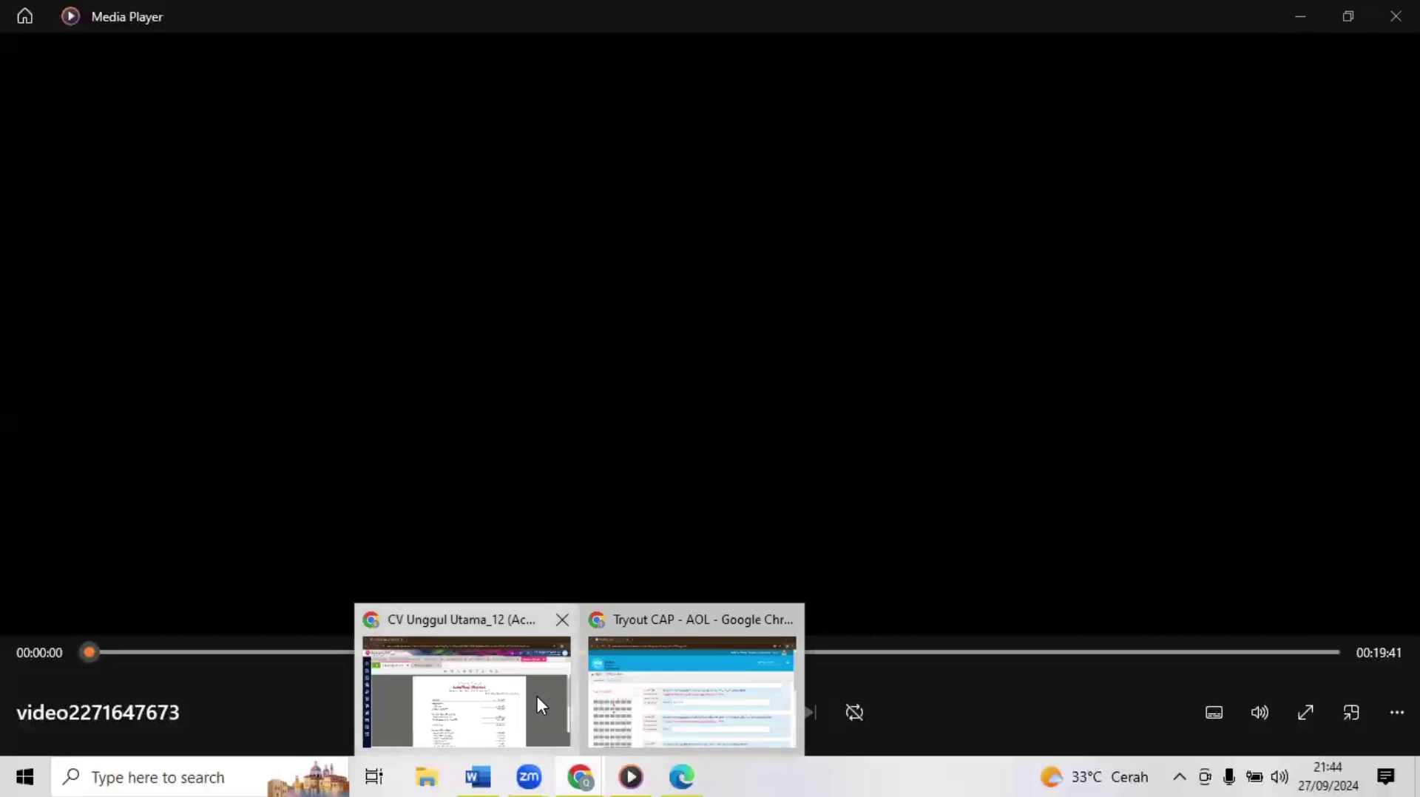
{"action": "left_click", "coordinate": [537, 695]}
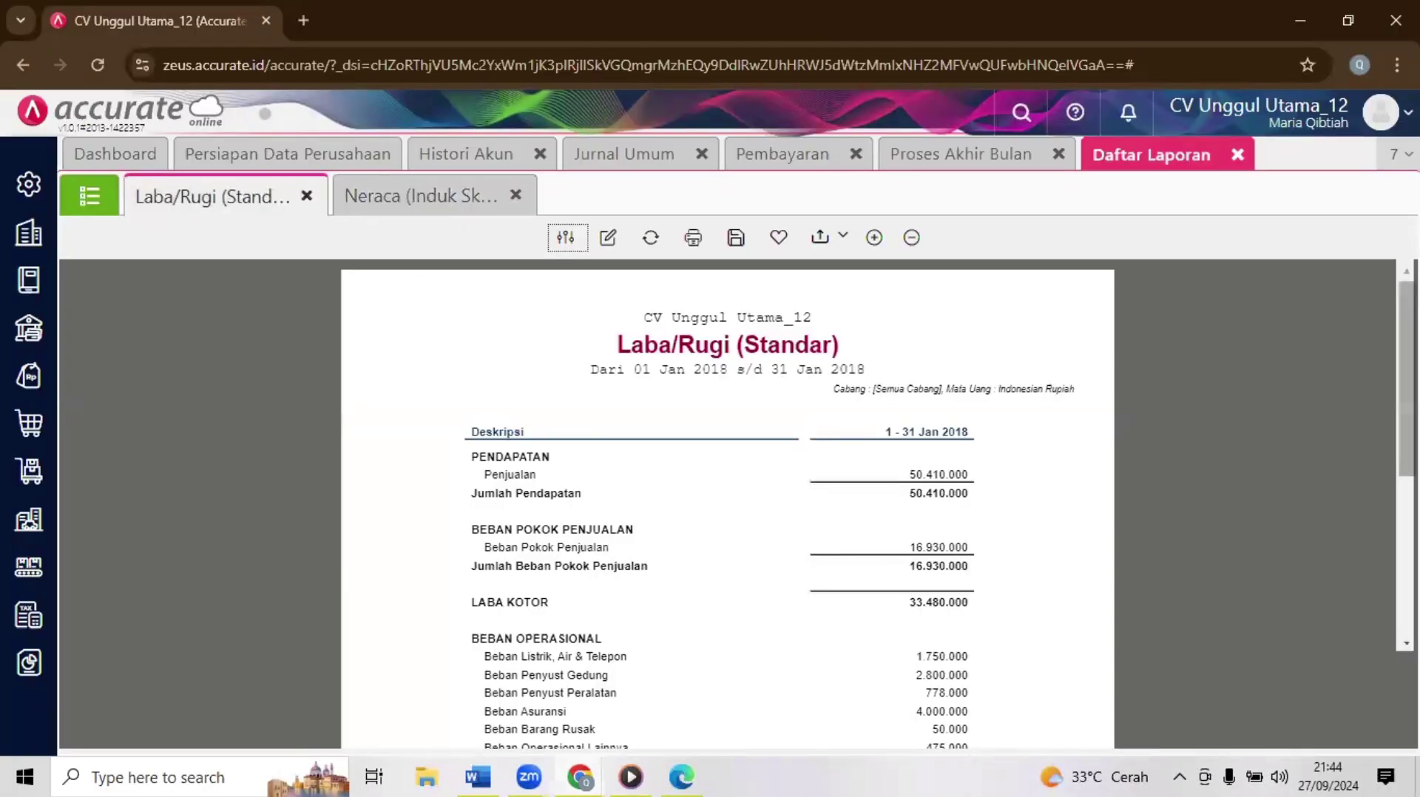
{"action": "left_click_drag", "start_coordinate": [1406, 438], "coordinate": [1406, 552]}
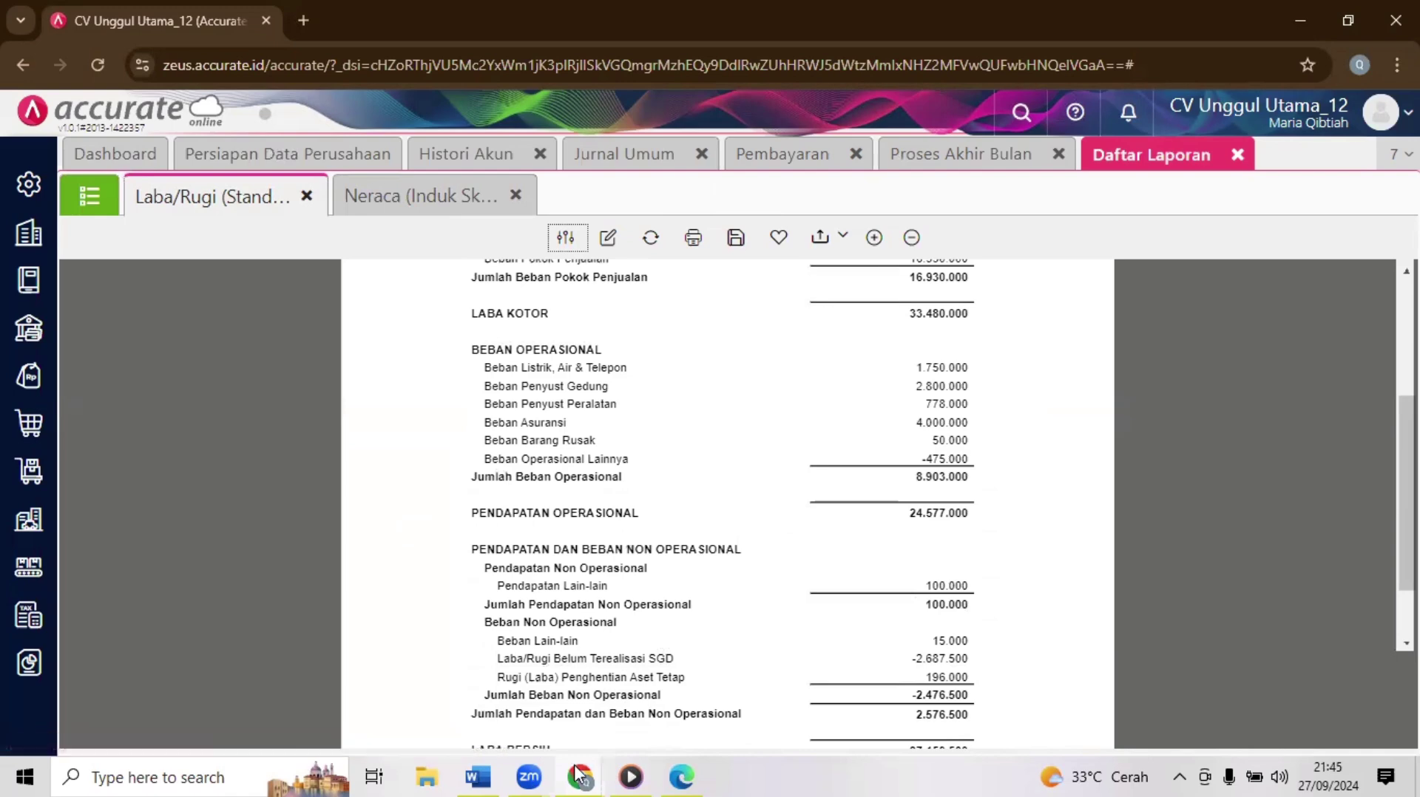
{"action": "mouse_move", "coordinate": [581, 775]}
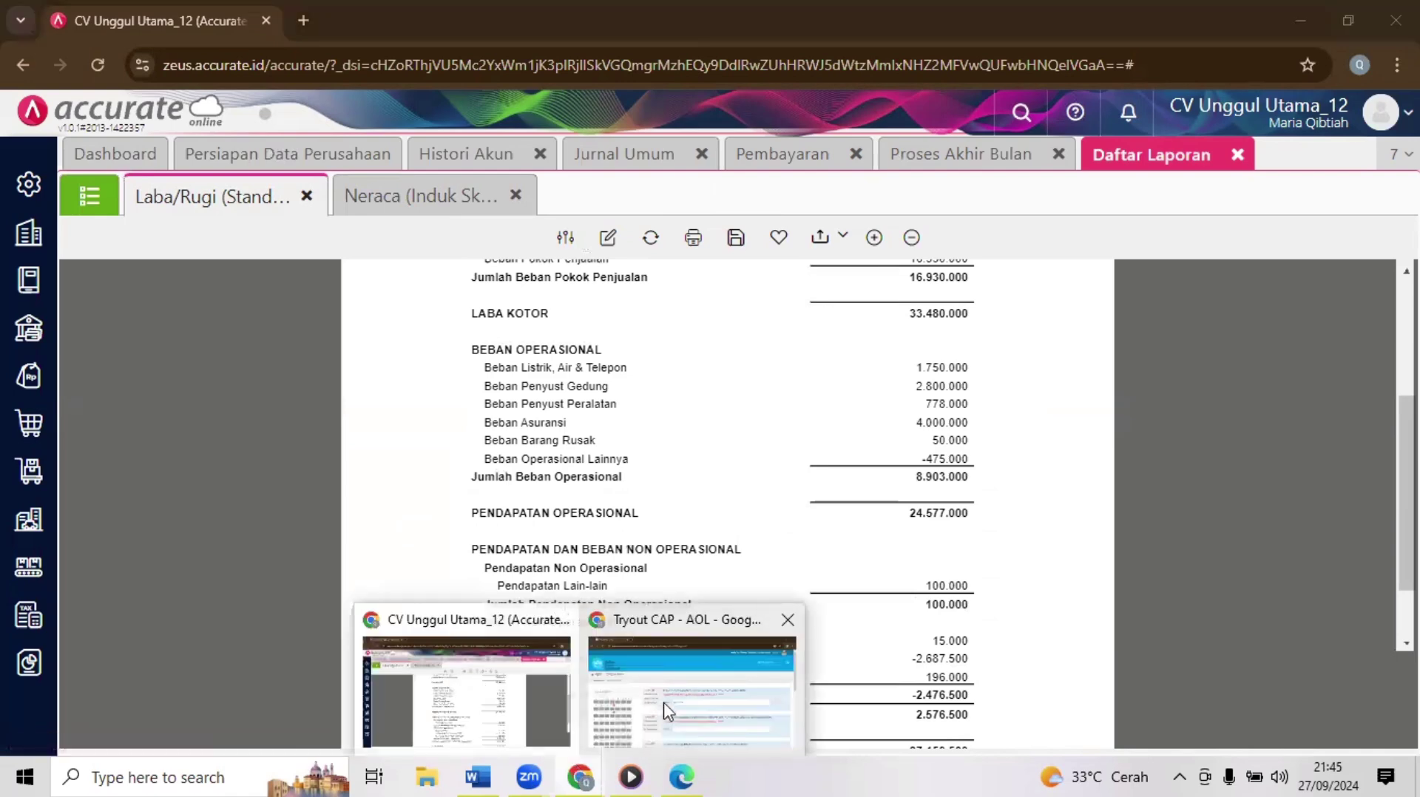
{"action": "left_click", "coordinate": [651, 621]}
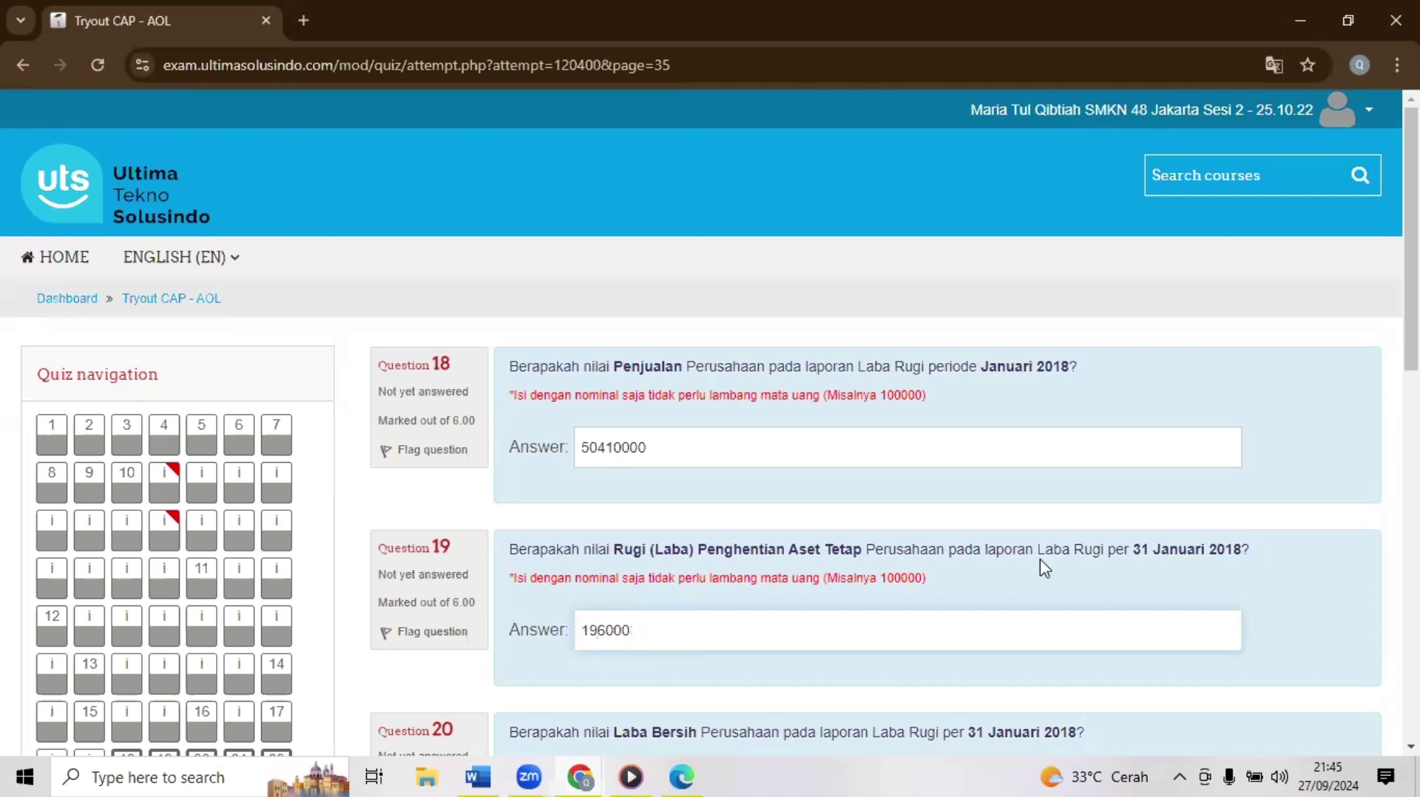
Step: Check question 20 and copy the Laba Bersih amount from Accurate Online's Laba/Rugi (Standar) report
{"action": "scroll", "coordinate": [699, 687], "scroll_direction": "down", "scroll_amount": 3}
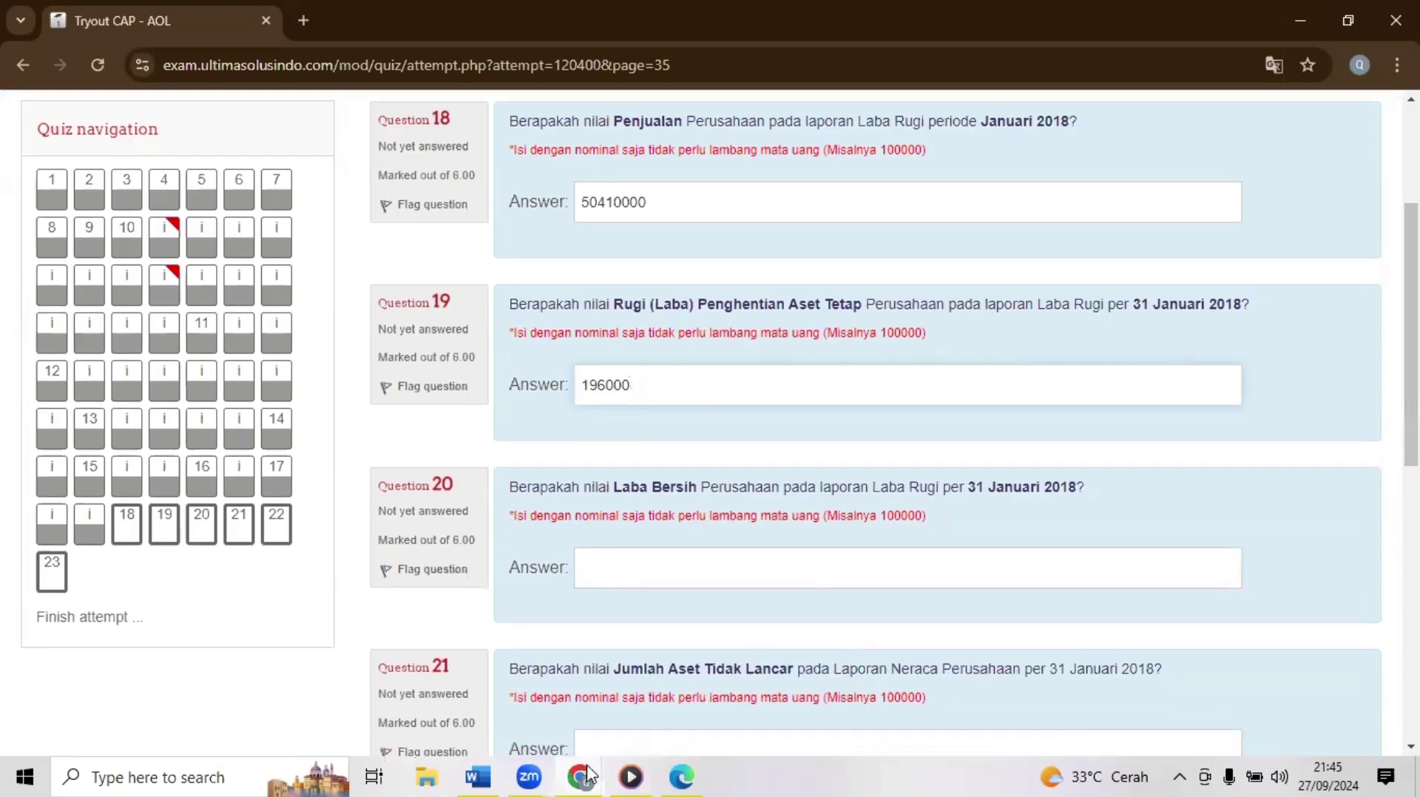
{"action": "mouse_move", "coordinate": [588, 775]}
{"action": "left_click", "coordinate": [537, 698]}
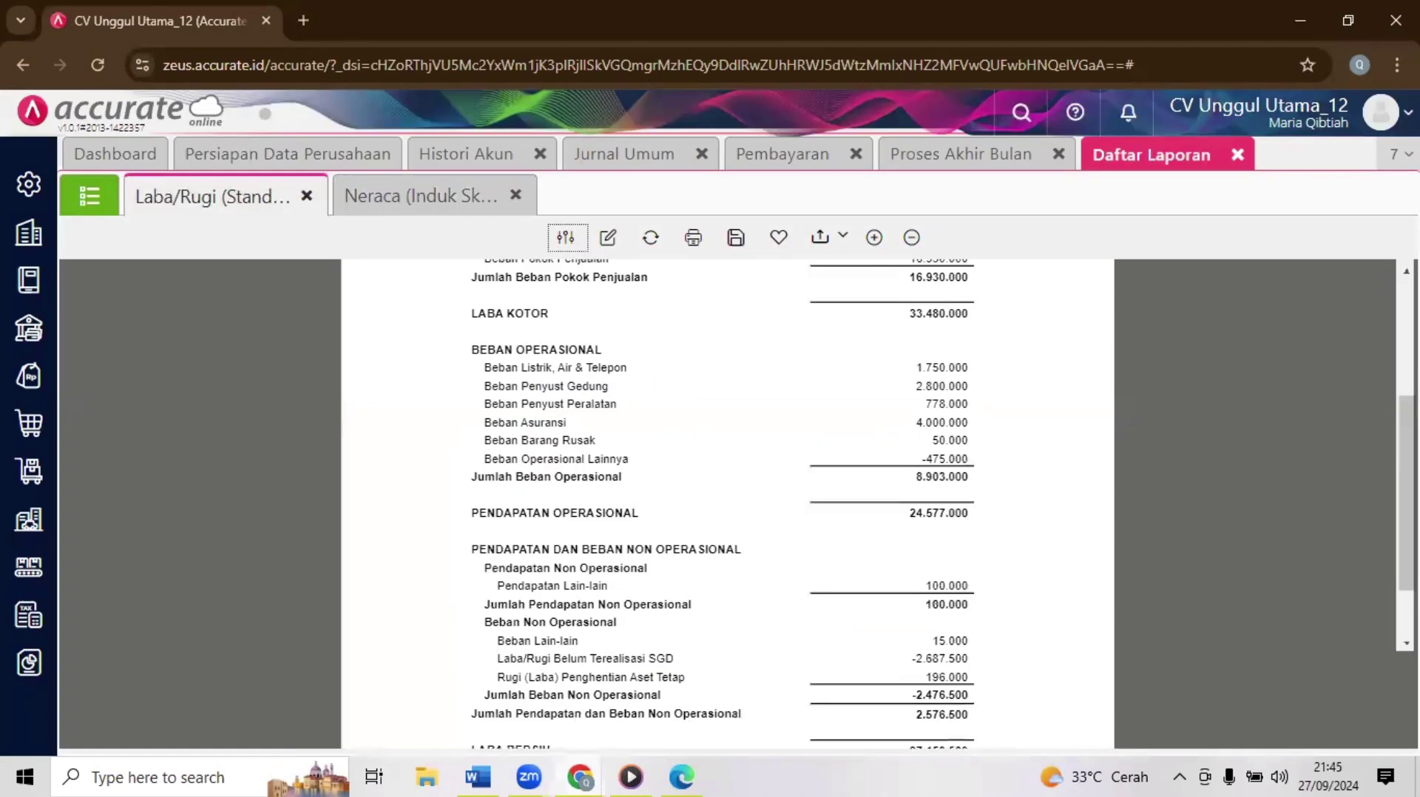
{"action": "scroll", "coordinate": [728, 503], "scroll_direction": "down", "scroll_amount": 3}
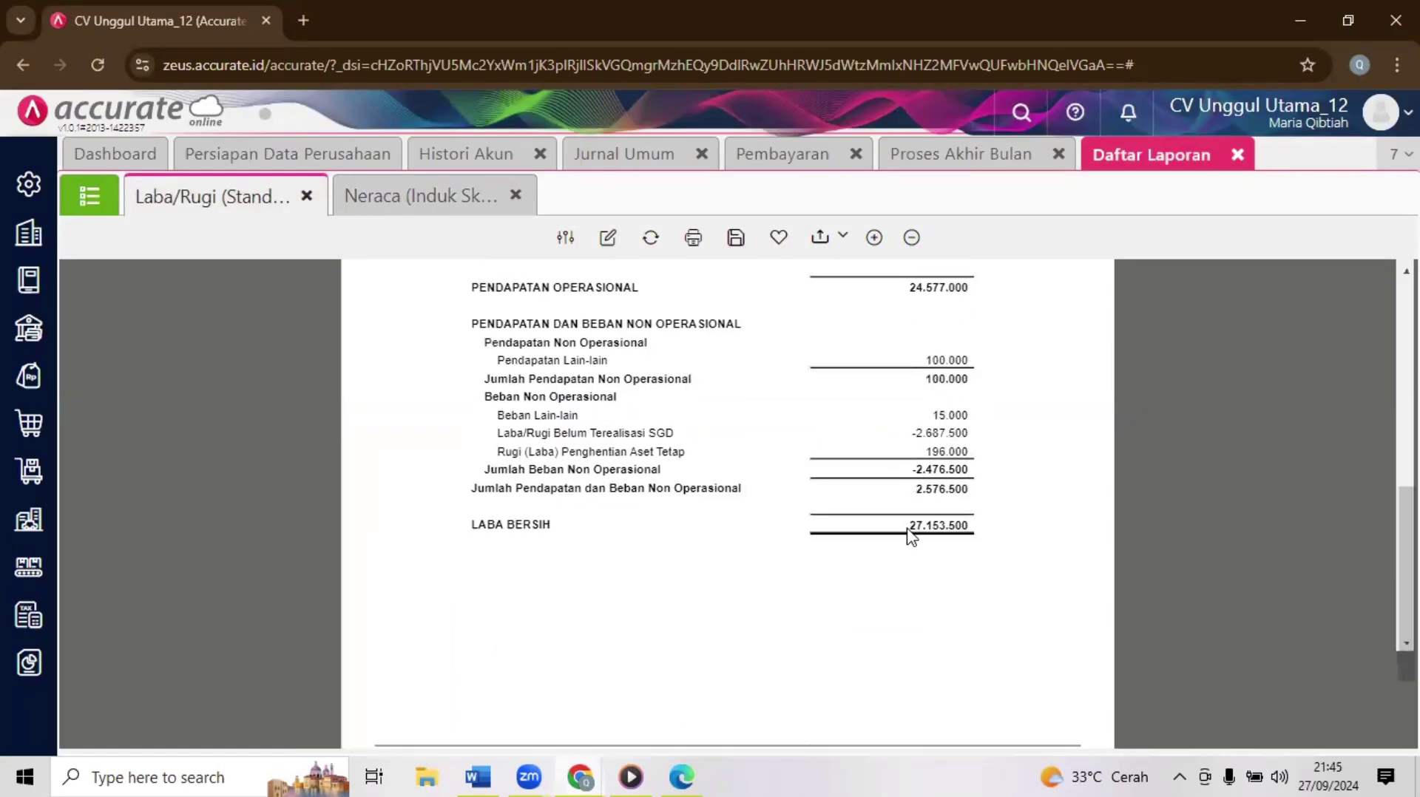
{"action": "double_click", "coordinate": [981, 536]}
{"action": "key", "text": "ctrl+c"}
{"action": "left_click", "coordinate": [578, 775]}
{"action": "left_click", "coordinate": [525, 692]}
Step: Paste the copied amount as the answer to quiz question 20 and remove its separators so it reads 27153500
{"action": "key", "text": "alt+Tab"}
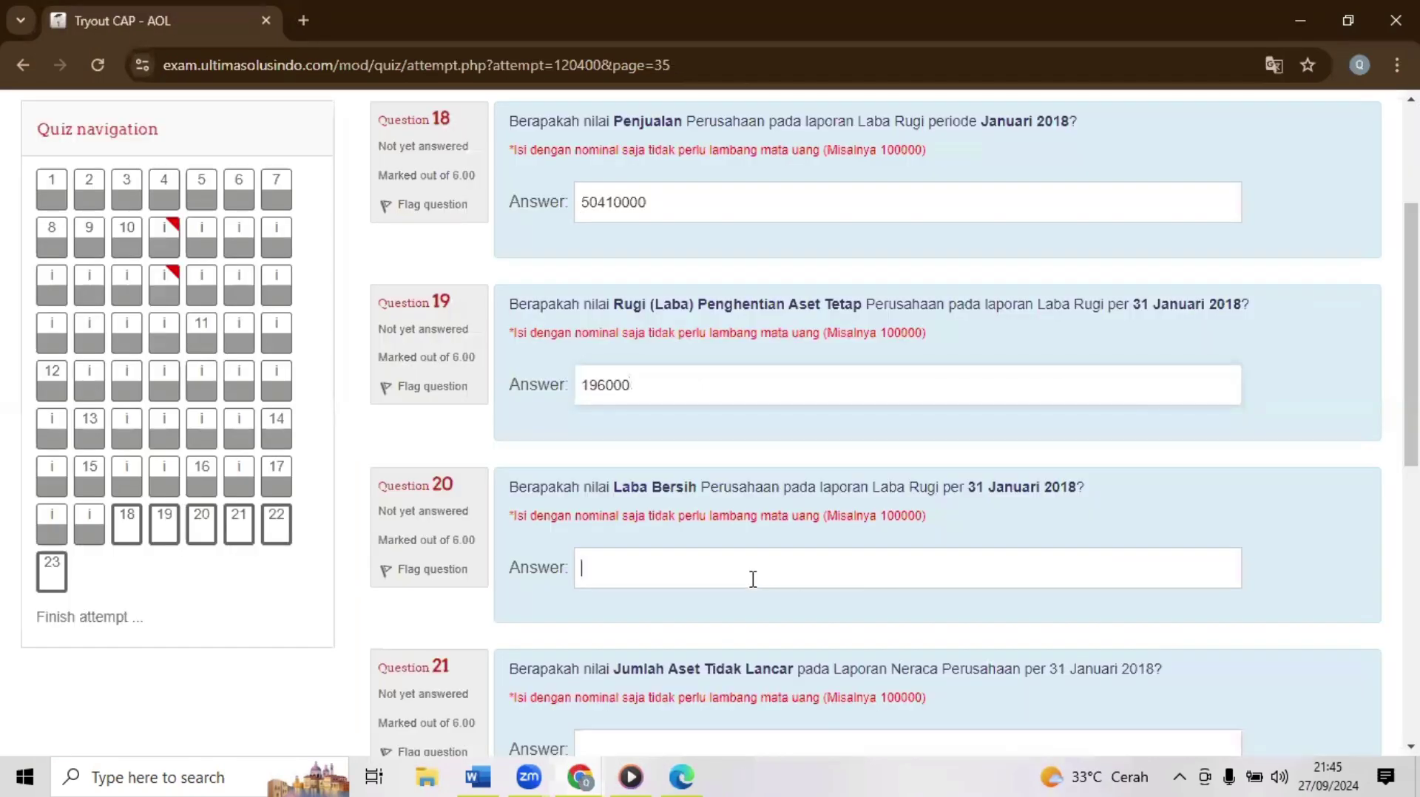
{"action": "key", "text": "ctrl+v"}
{"action": "left_click", "coordinate": [629, 568]}
{"action": "key", "text": "BackSpace"}
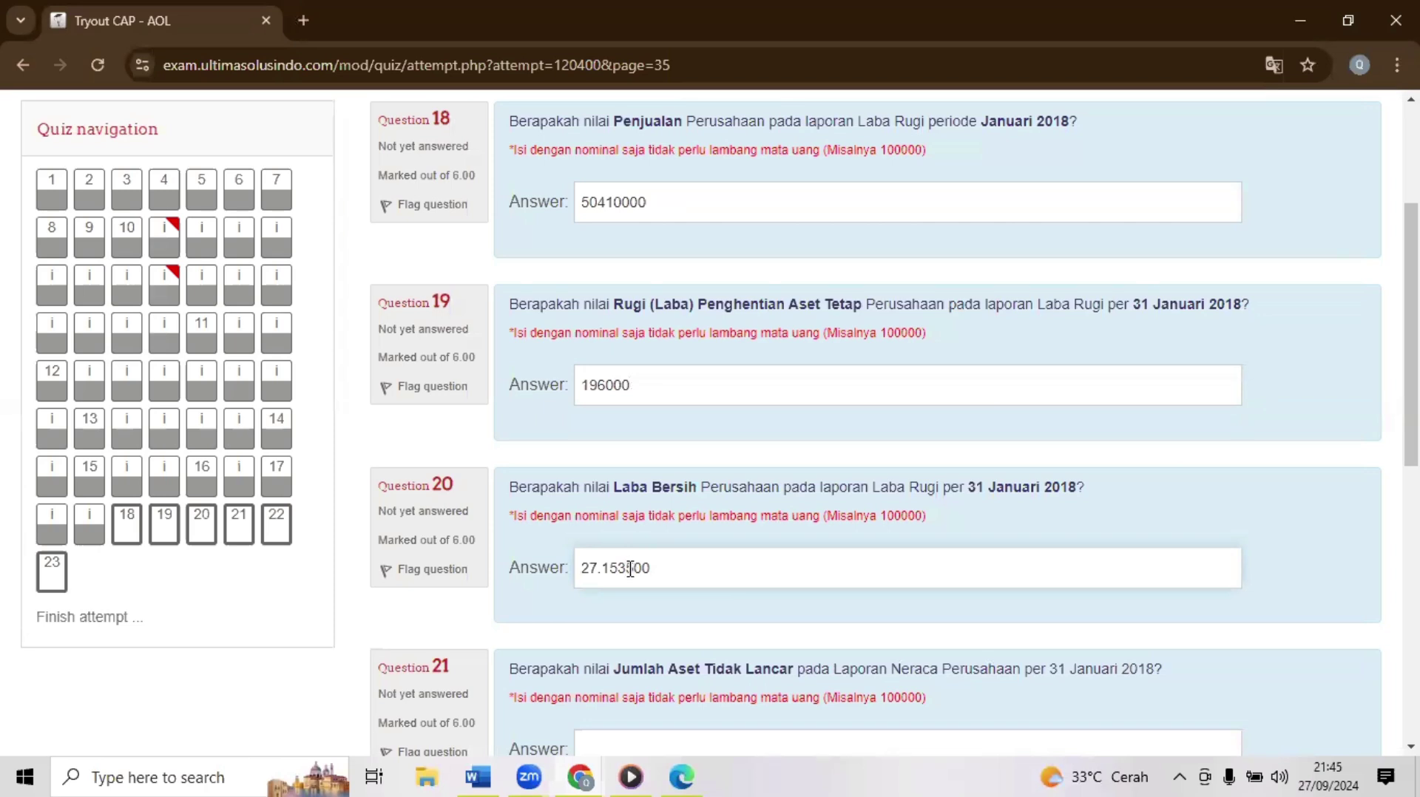
{"action": "key", "text": "Left"}
{"action": "key", "text": "BackSpace"}
{"action": "left_click", "coordinate": [1312, 582]}
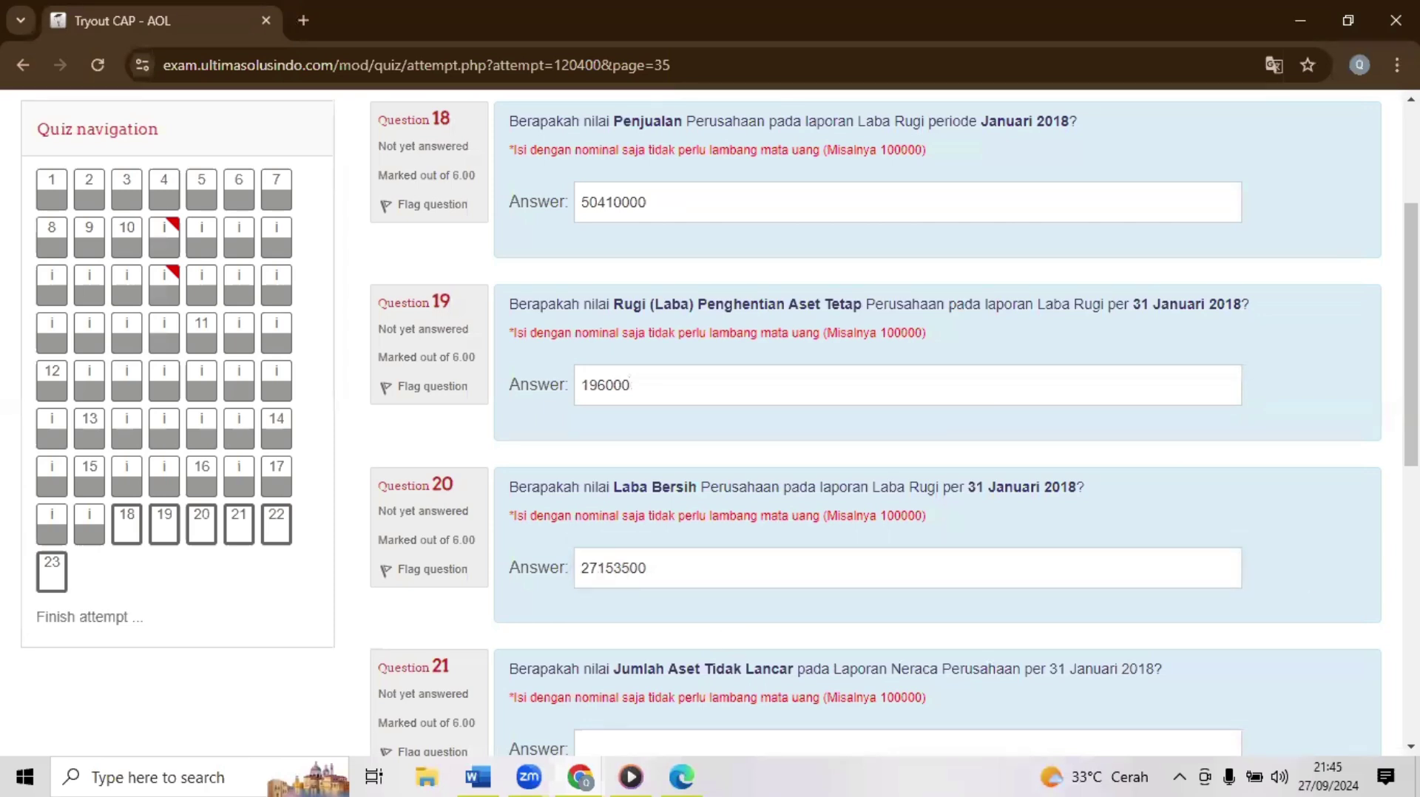
Step: Read questions 21 to 23, then copy the Jumlah Aset Tidak Lancar amount from Accurate Online's Neraca (Induk Skontro) report
{"action": "scroll", "coordinate": [1312, 581], "scroll_direction": "down", "scroll_amount": 5}
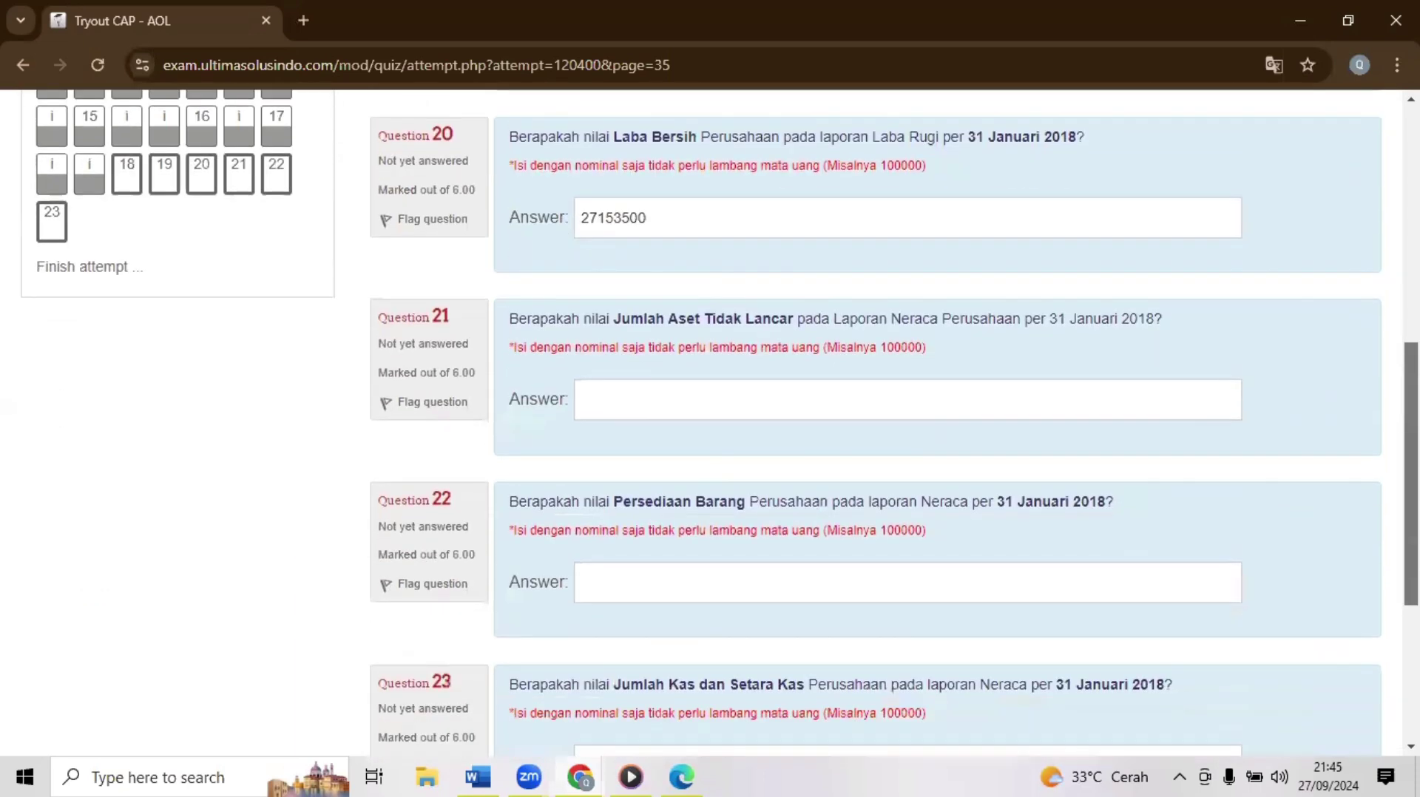
{"action": "scroll", "coordinate": [1312, 582], "scroll_direction": "down", "scroll_amount": 2}
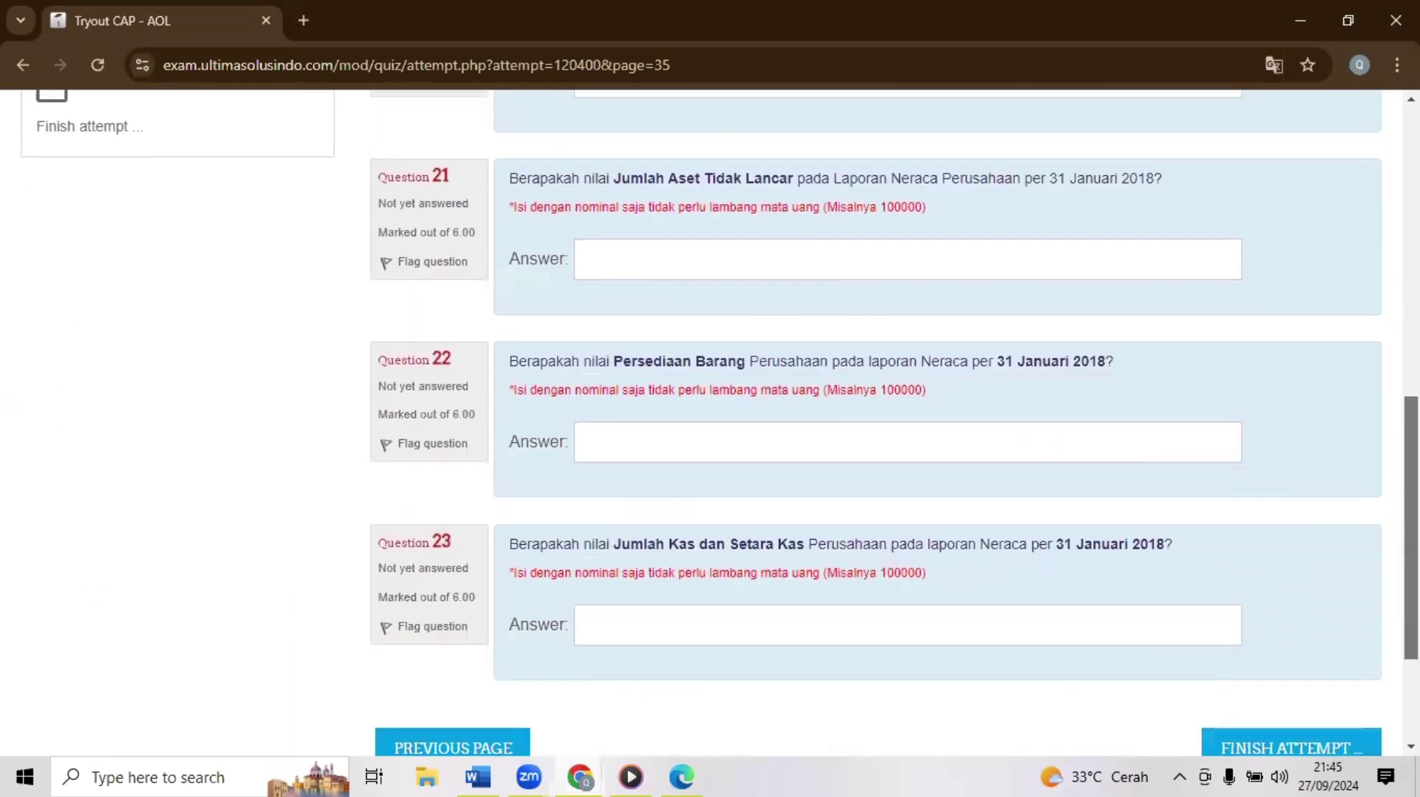
{"action": "scroll", "coordinate": [894, 488], "scroll_direction": "up", "scroll_amount": 1}
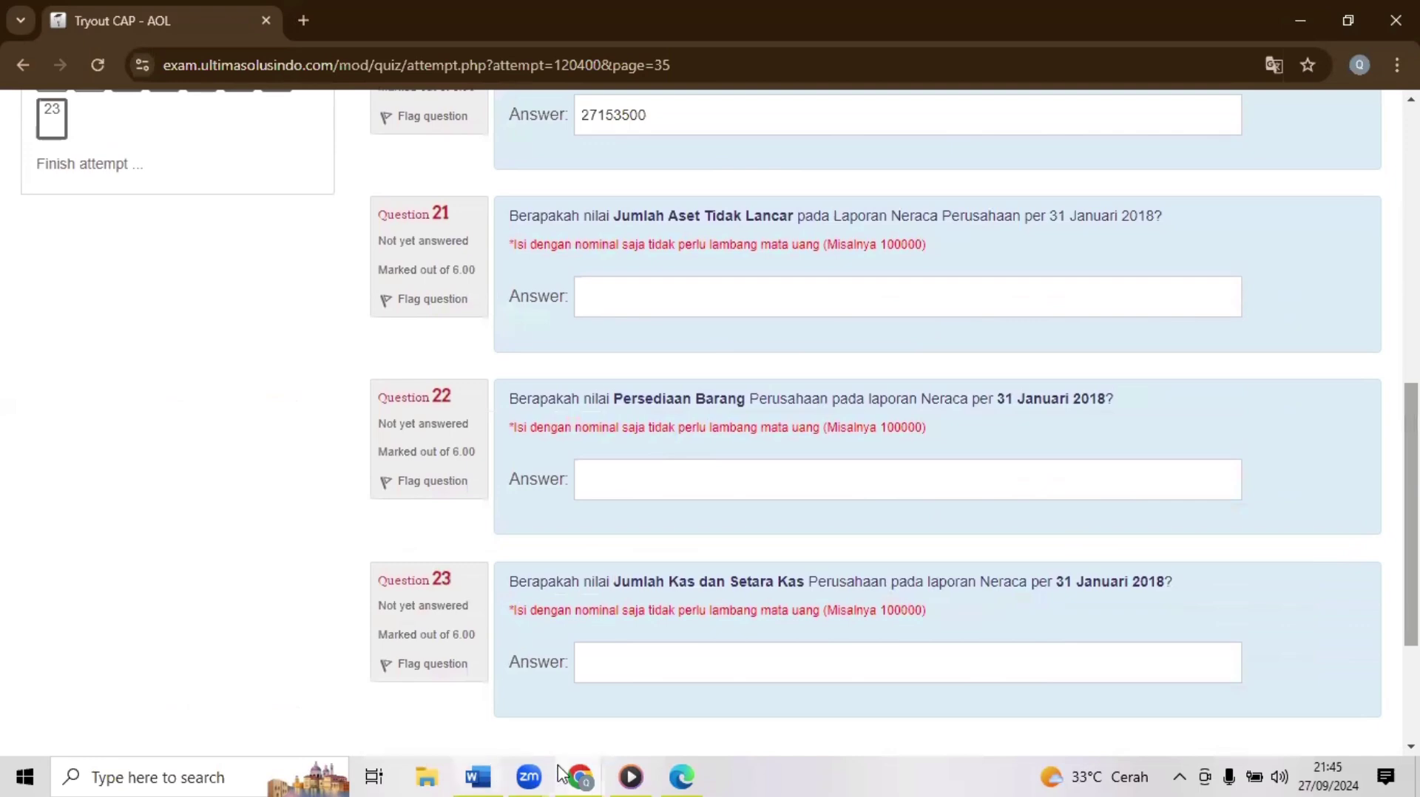
{"action": "left_click", "coordinate": [579, 777]}
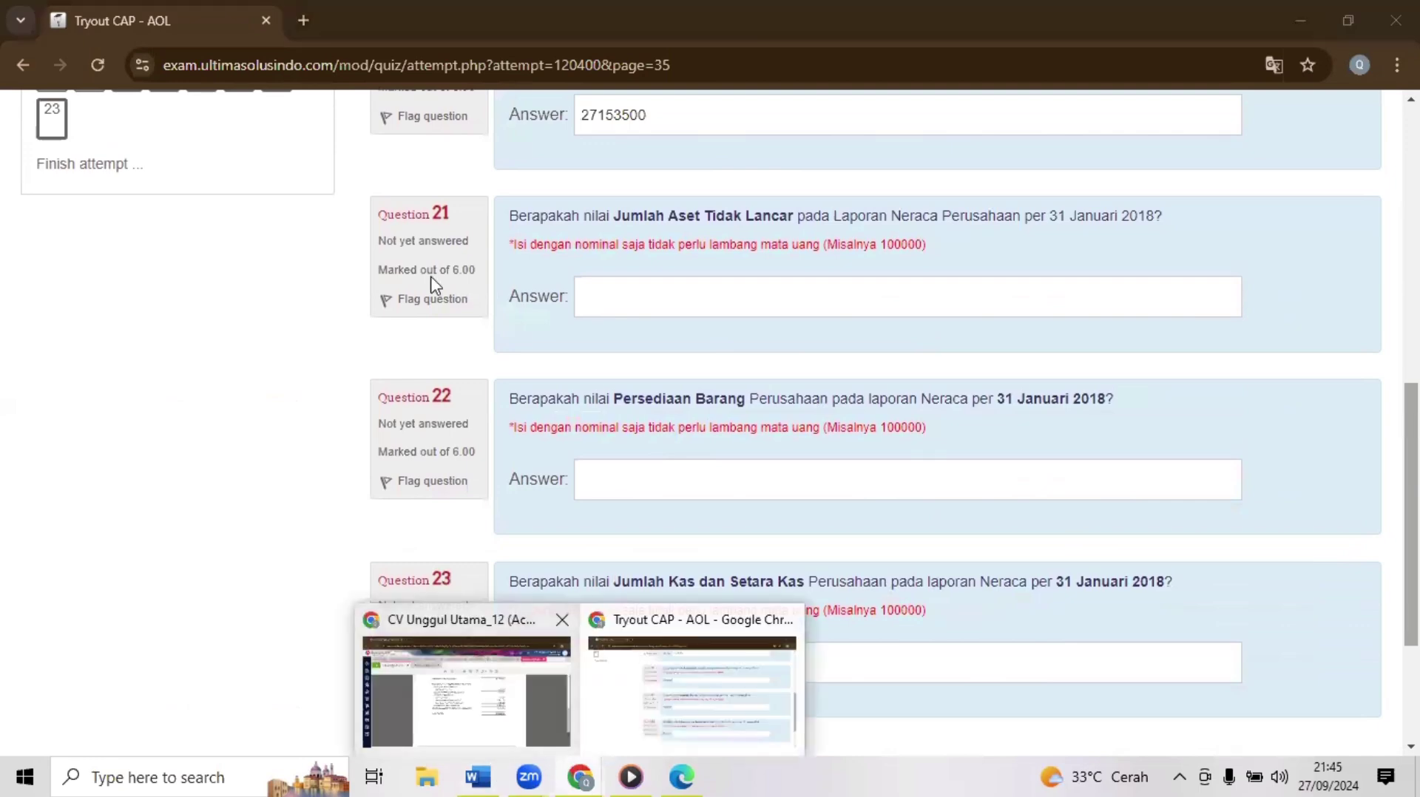
{"action": "left_click", "coordinate": [468, 637]}
{"action": "left_click", "coordinate": [422, 196]}
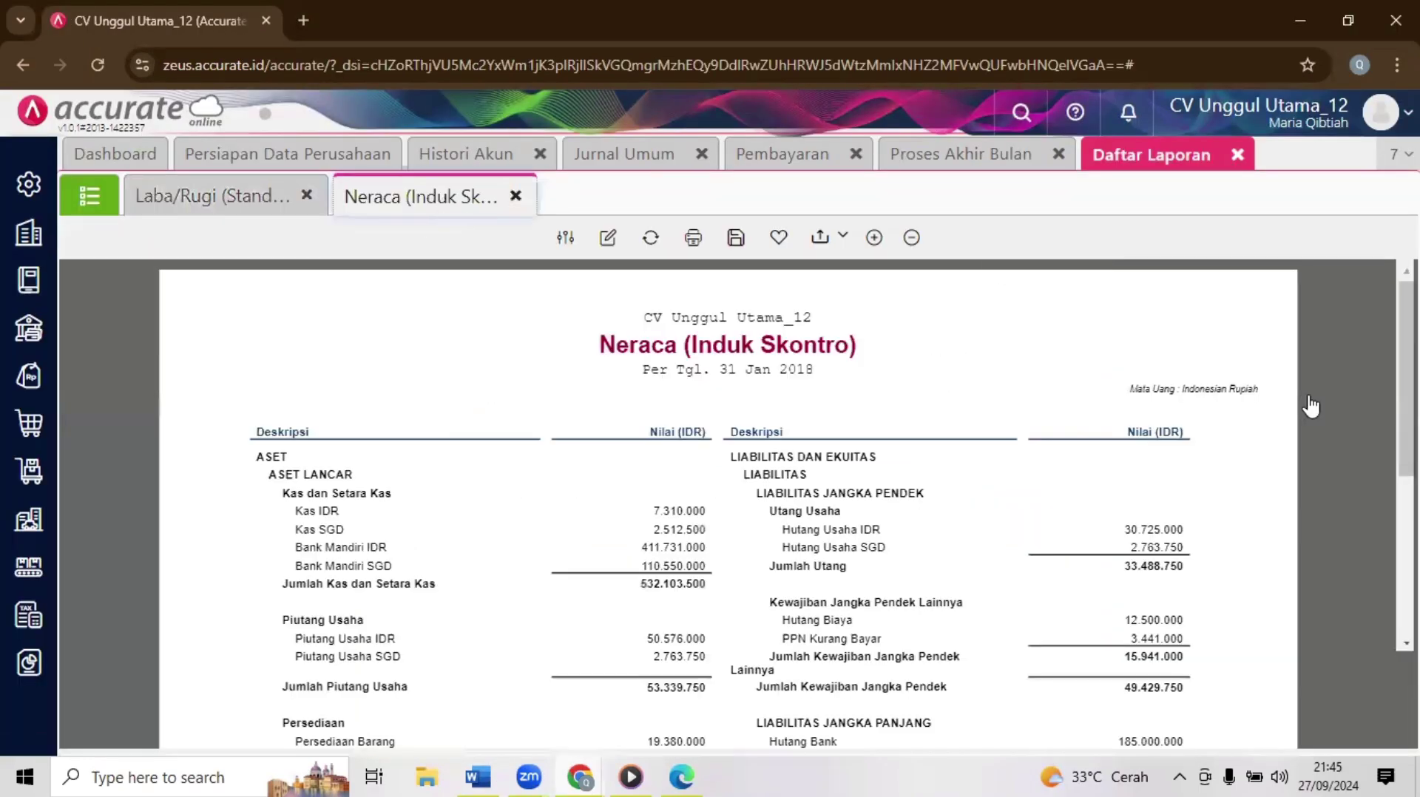
{"action": "scroll", "coordinate": [728, 503], "scroll_direction": "down", "scroll_amount": 5}
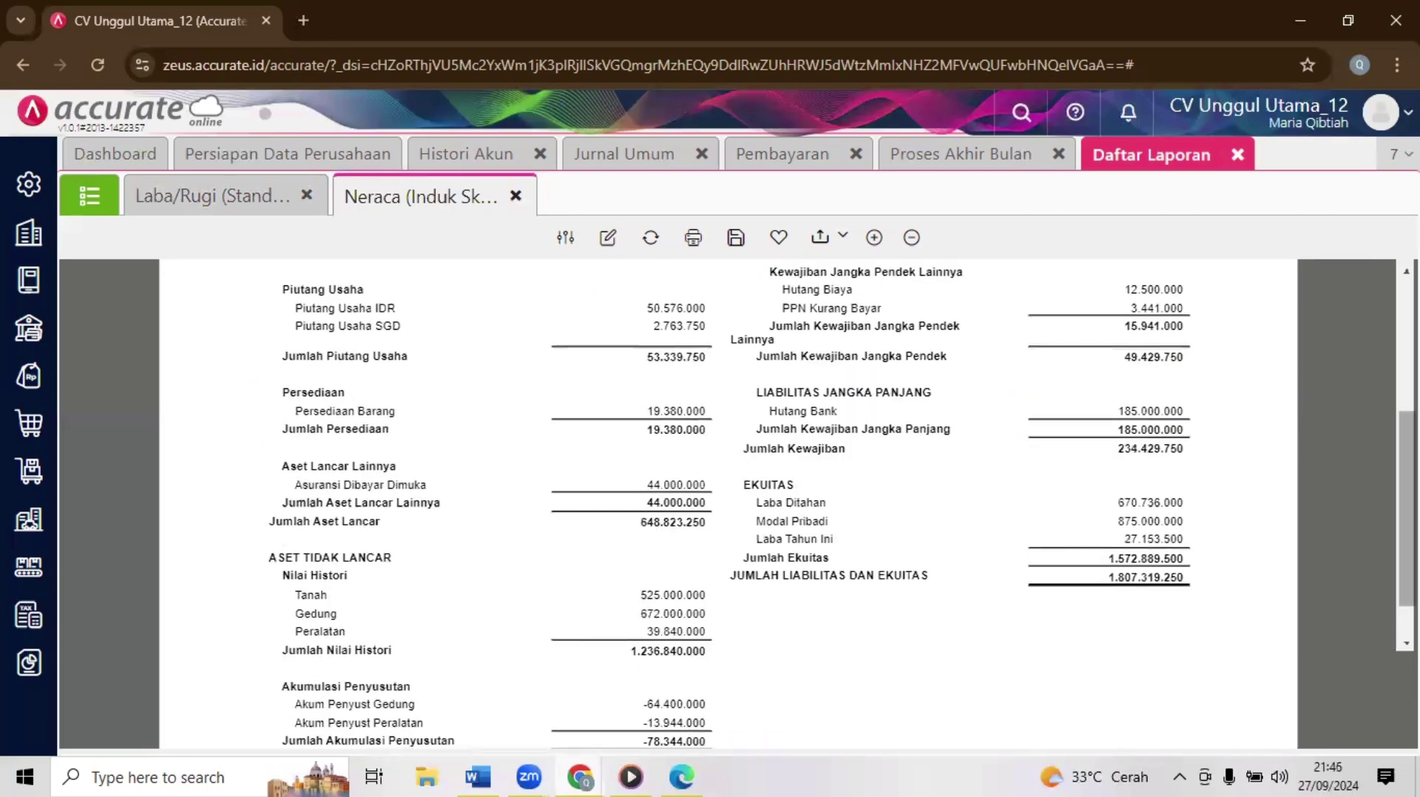
{"action": "scroll", "coordinate": [633, 627], "scroll_direction": "down", "scroll_amount": 2}
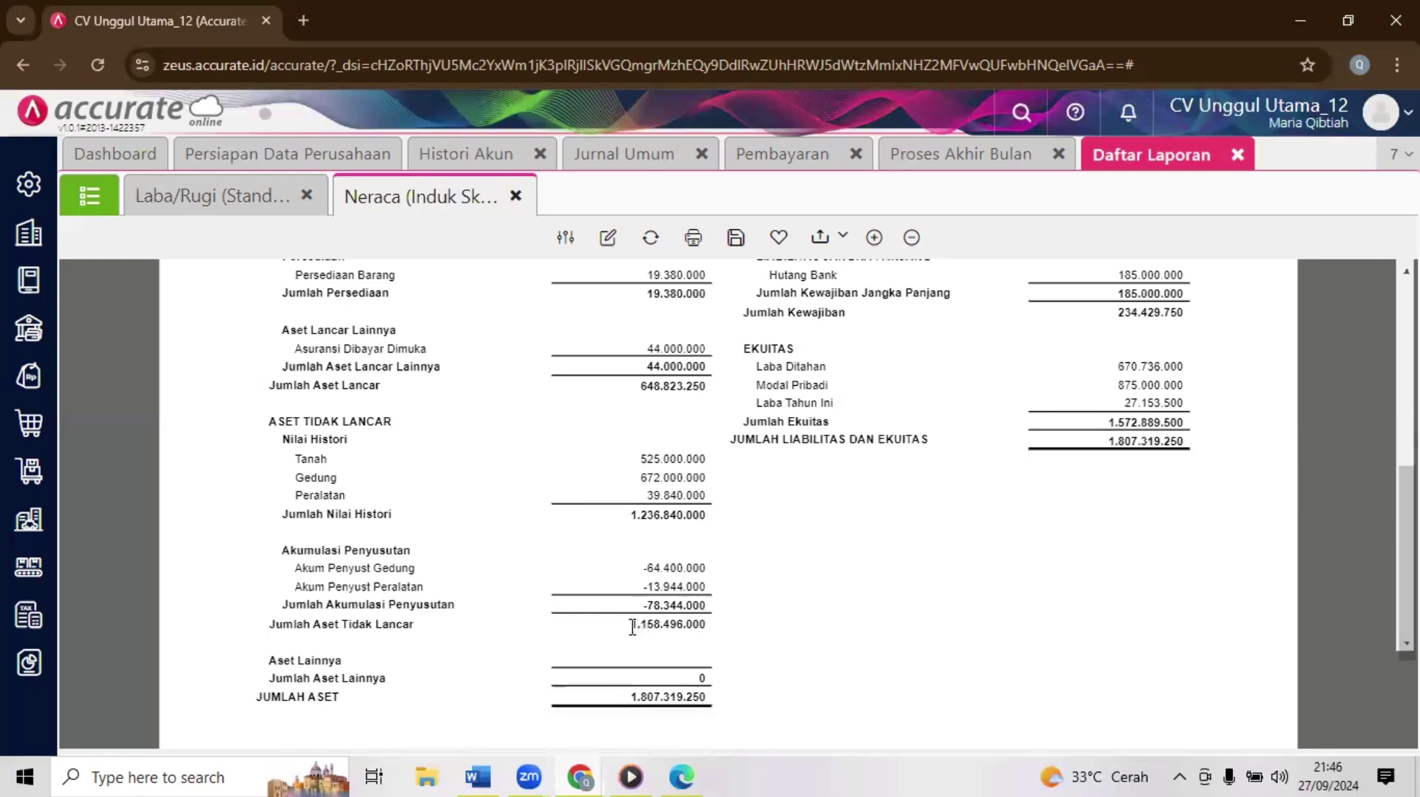
{"action": "left_click_drag", "start_coordinate": [631, 626], "coordinate": [716, 633]}
{"action": "key", "text": "ctrl+c"}
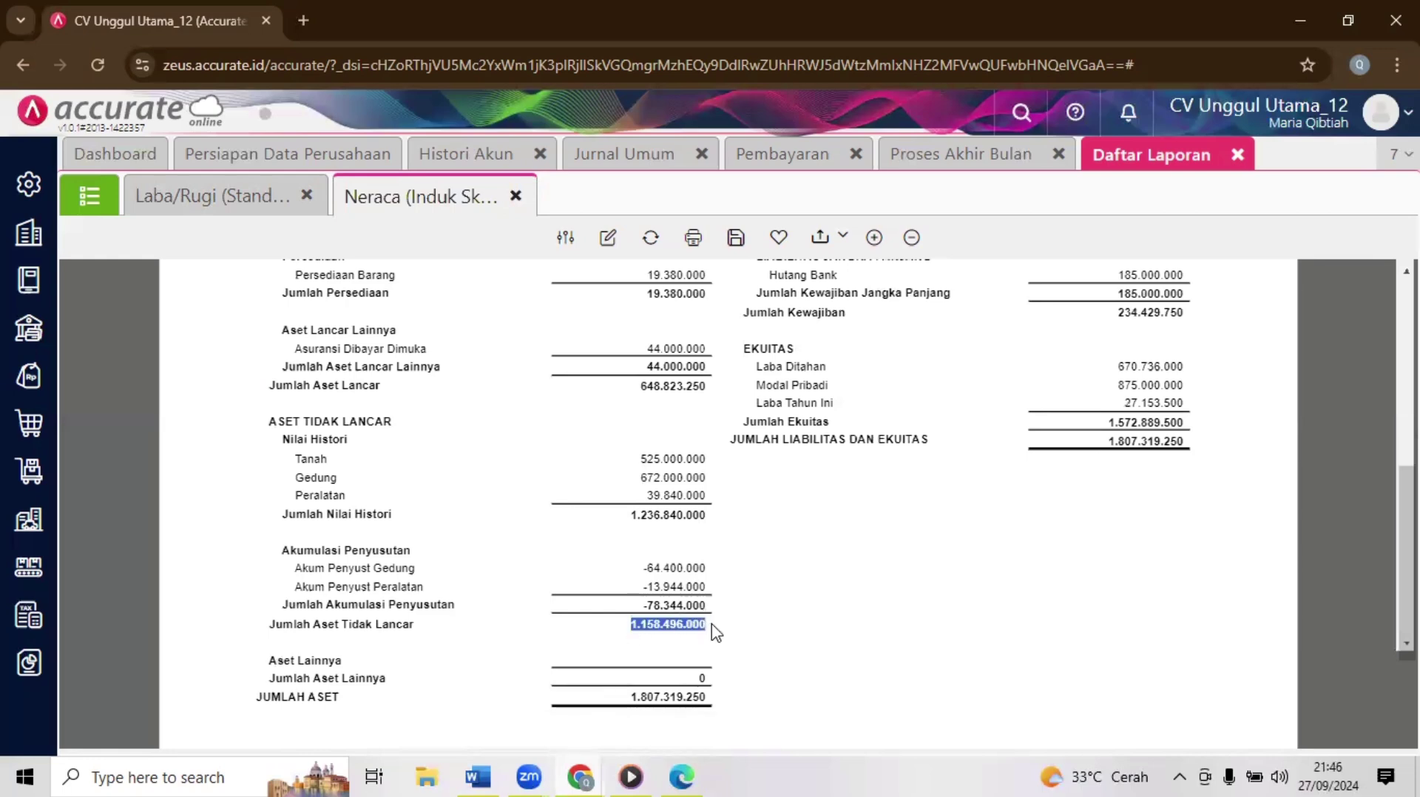
{"action": "left_click", "coordinate": [584, 776]}
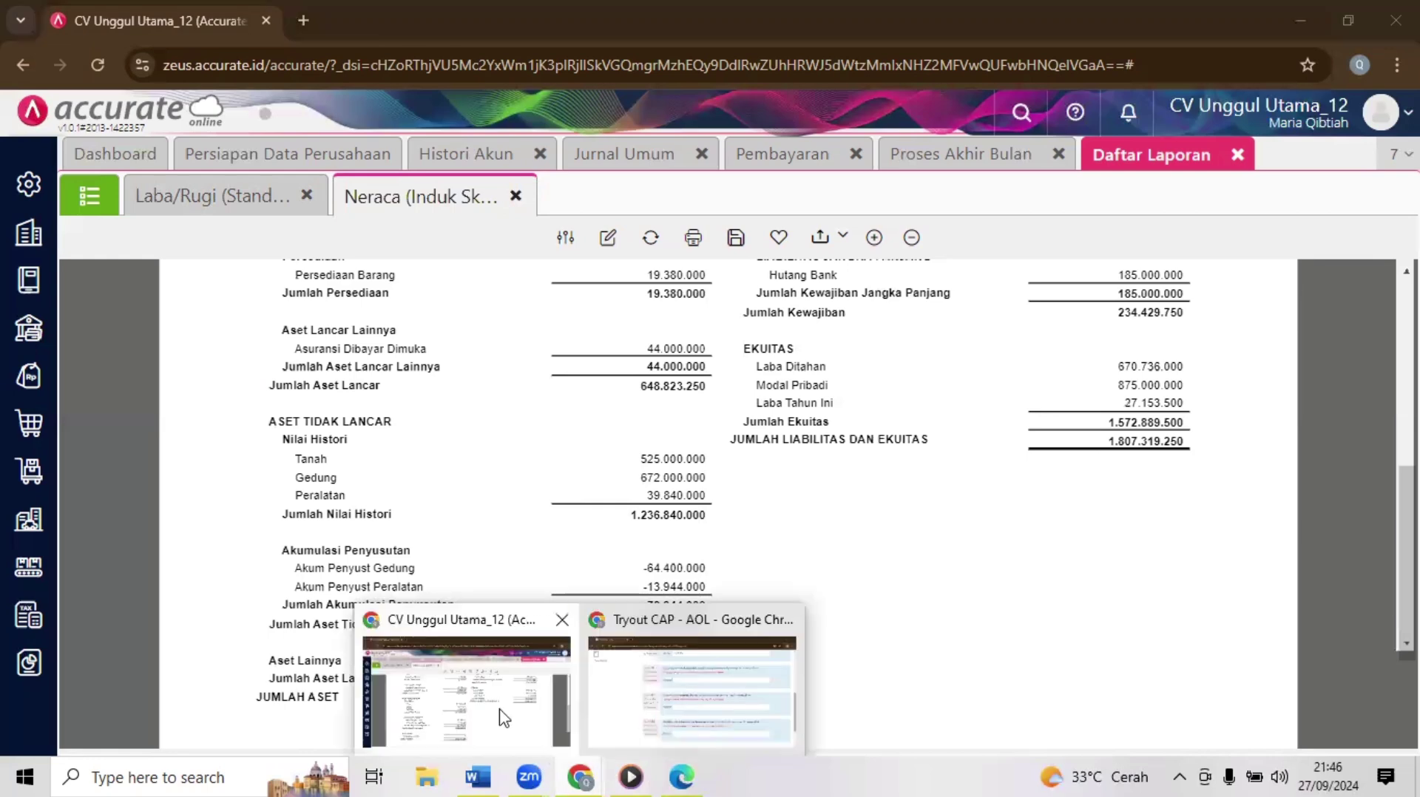
{"action": "left_click", "coordinate": [673, 709]}
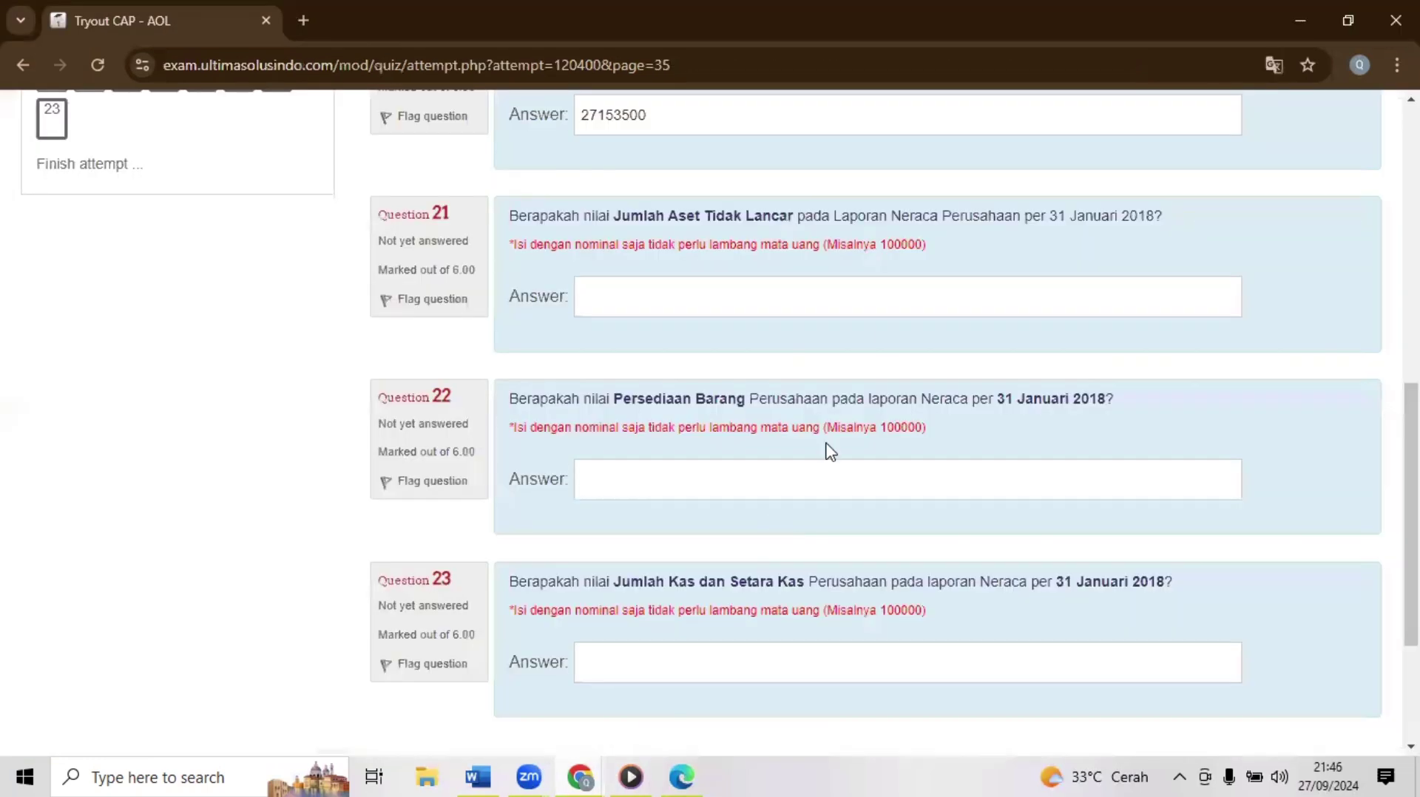
{"action": "left_click", "coordinate": [899, 294]}
{"action": "key", "text": "ctrl+v"}
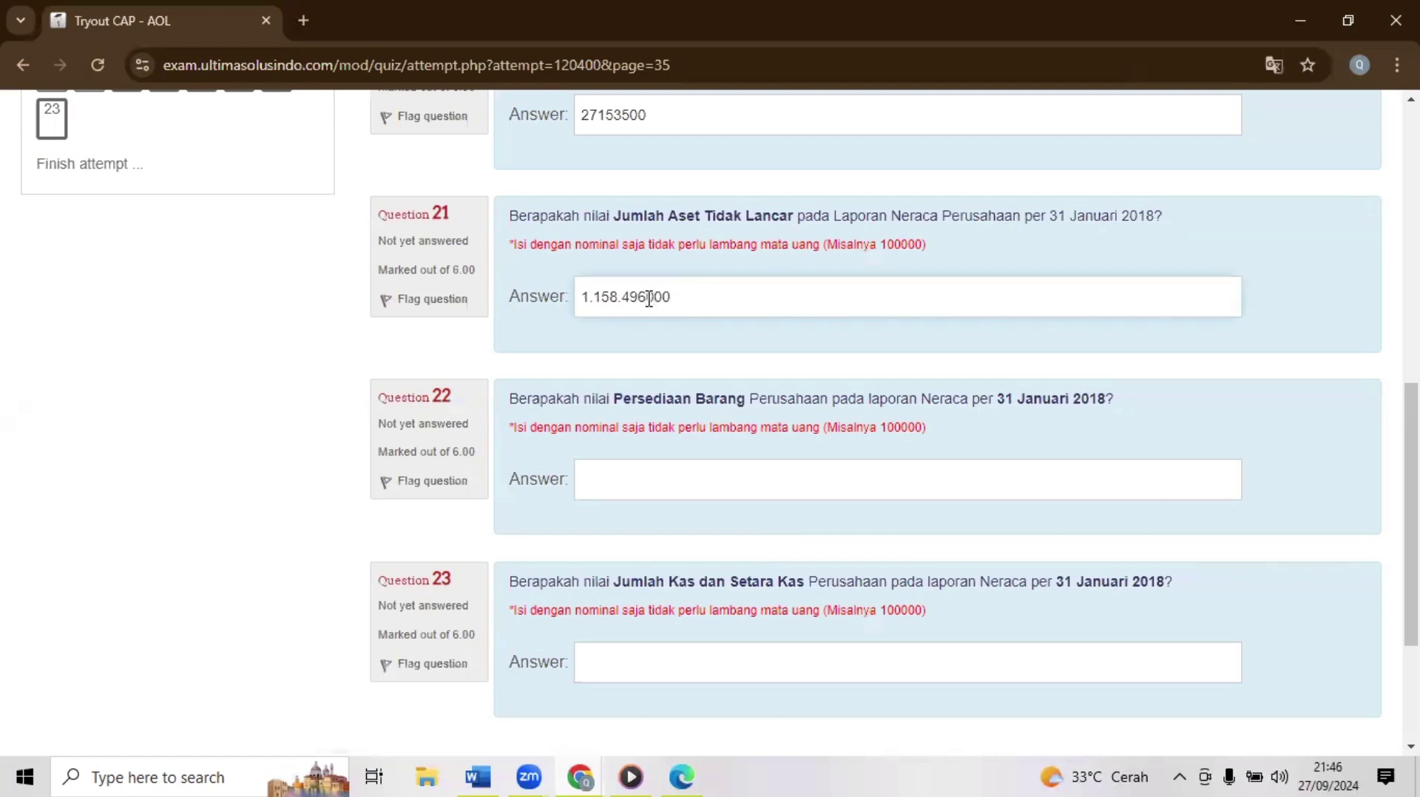
{"action": "key", "text": "Left"}
{"action": "key", "text": "BackSpace"}
{"action": "key", "text": "BackSpace"}
Step: Switch to Accurate Online and copy the Jumlah Persediaan amount from the Neraca report for question 22
{"action": "left_click", "coordinate": [737, 479]}
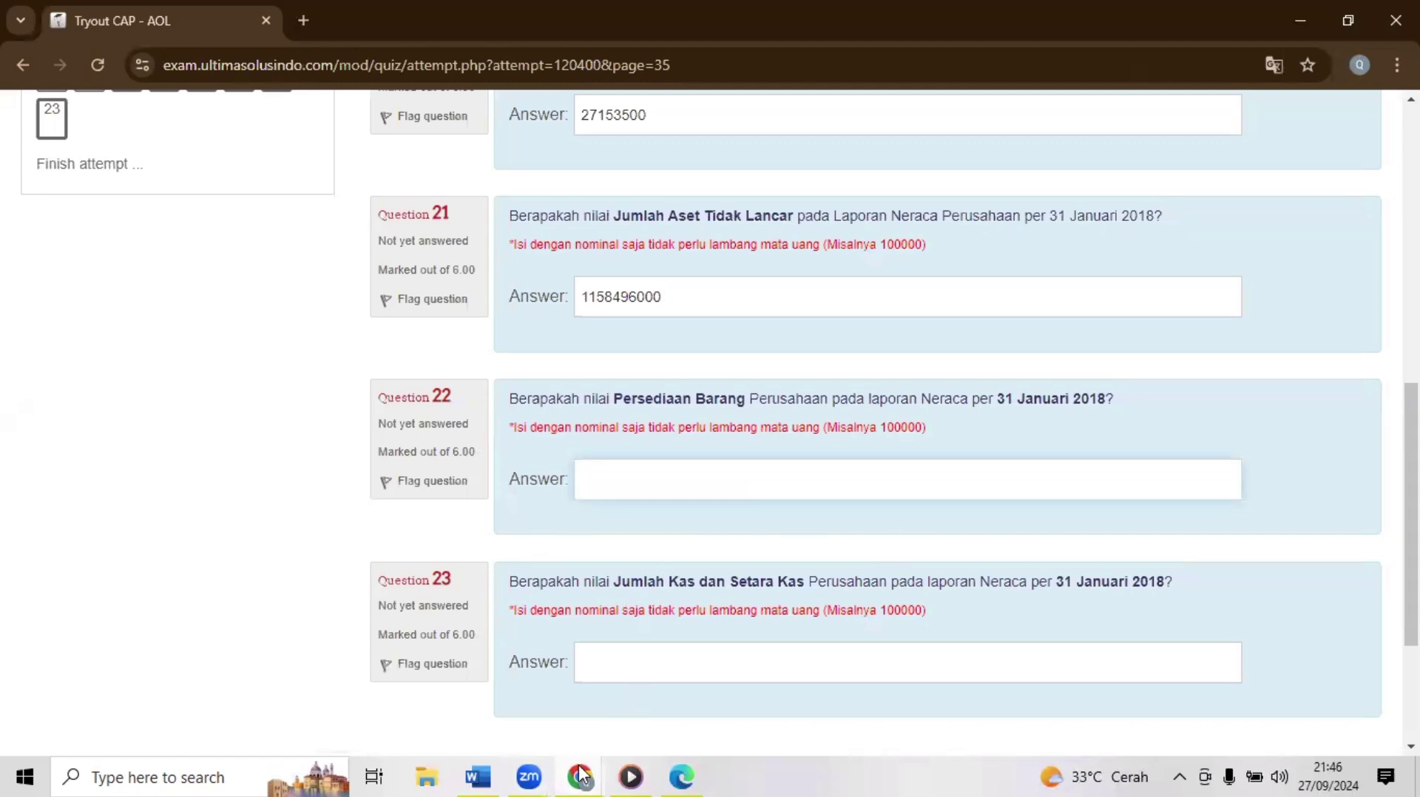
{"action": "mouse_move", "coordinate": [581, 776]}
{"action": "left_click", "coordinate": [500, 687]}
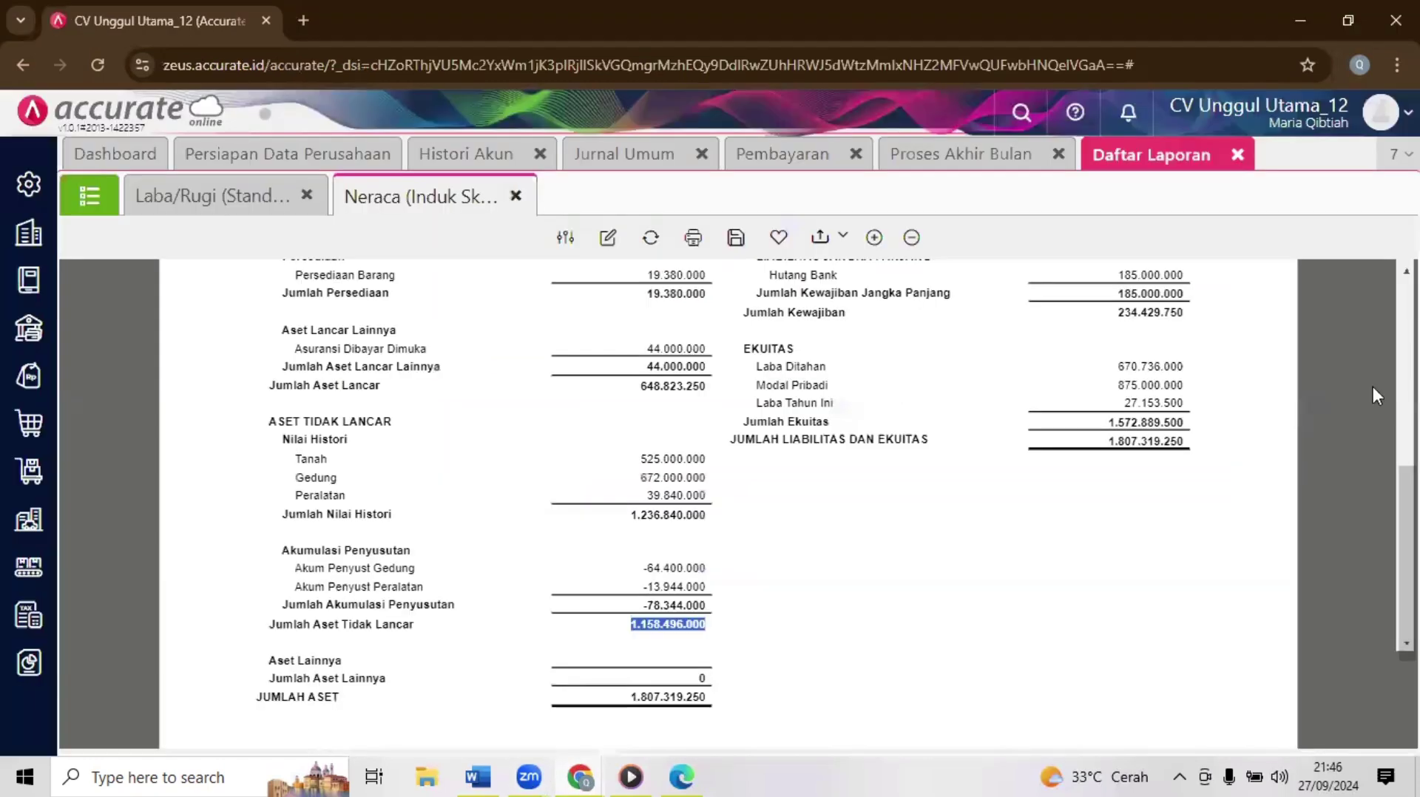
{"action": "scroll", "coordinate": [1002, 421], "scroll_direction": "up", "scroll_amount": 3}
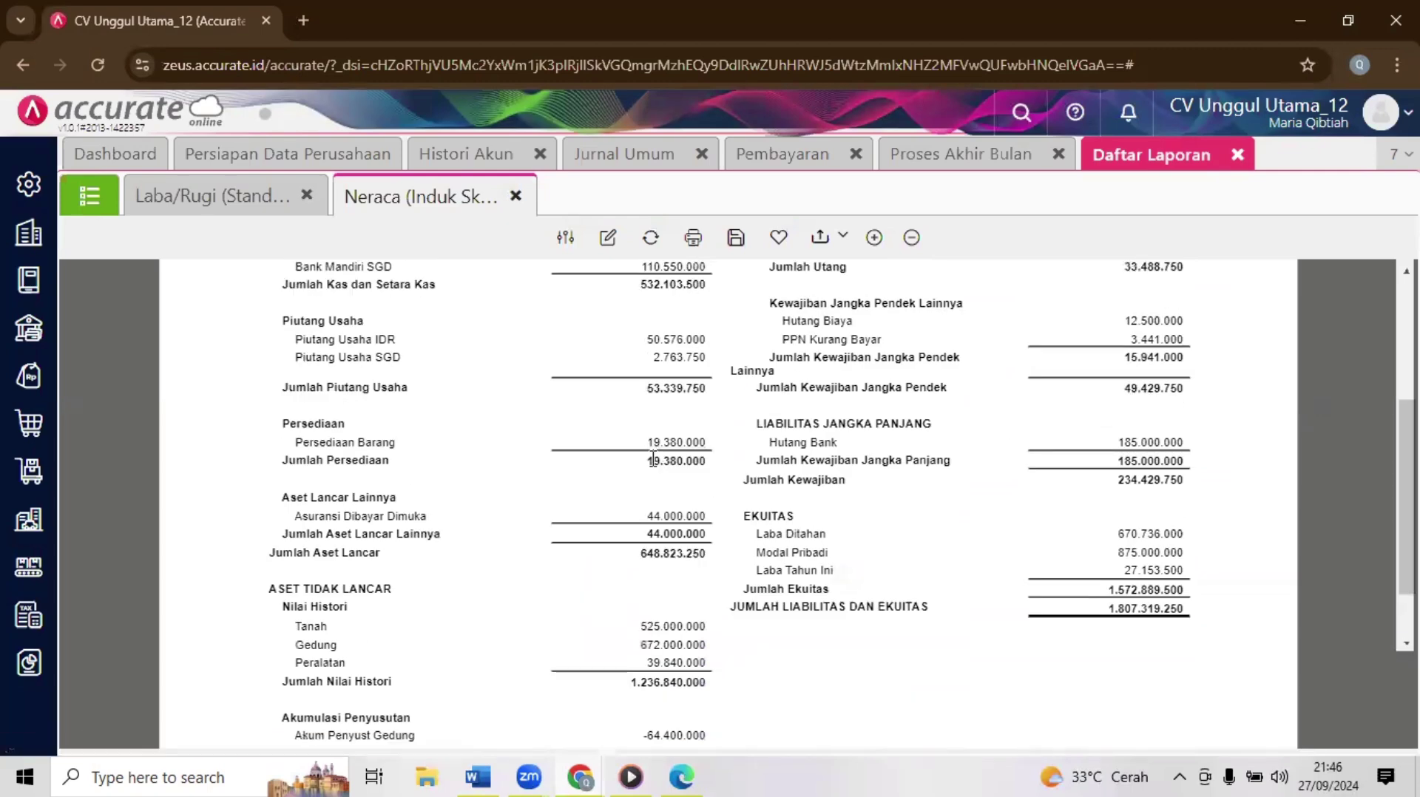
{"action": "left_click_drag", "start_coordinate": [651, 460], "coordinate": [708, 464]}
{"action": "key", "text": "ctrl+c"}
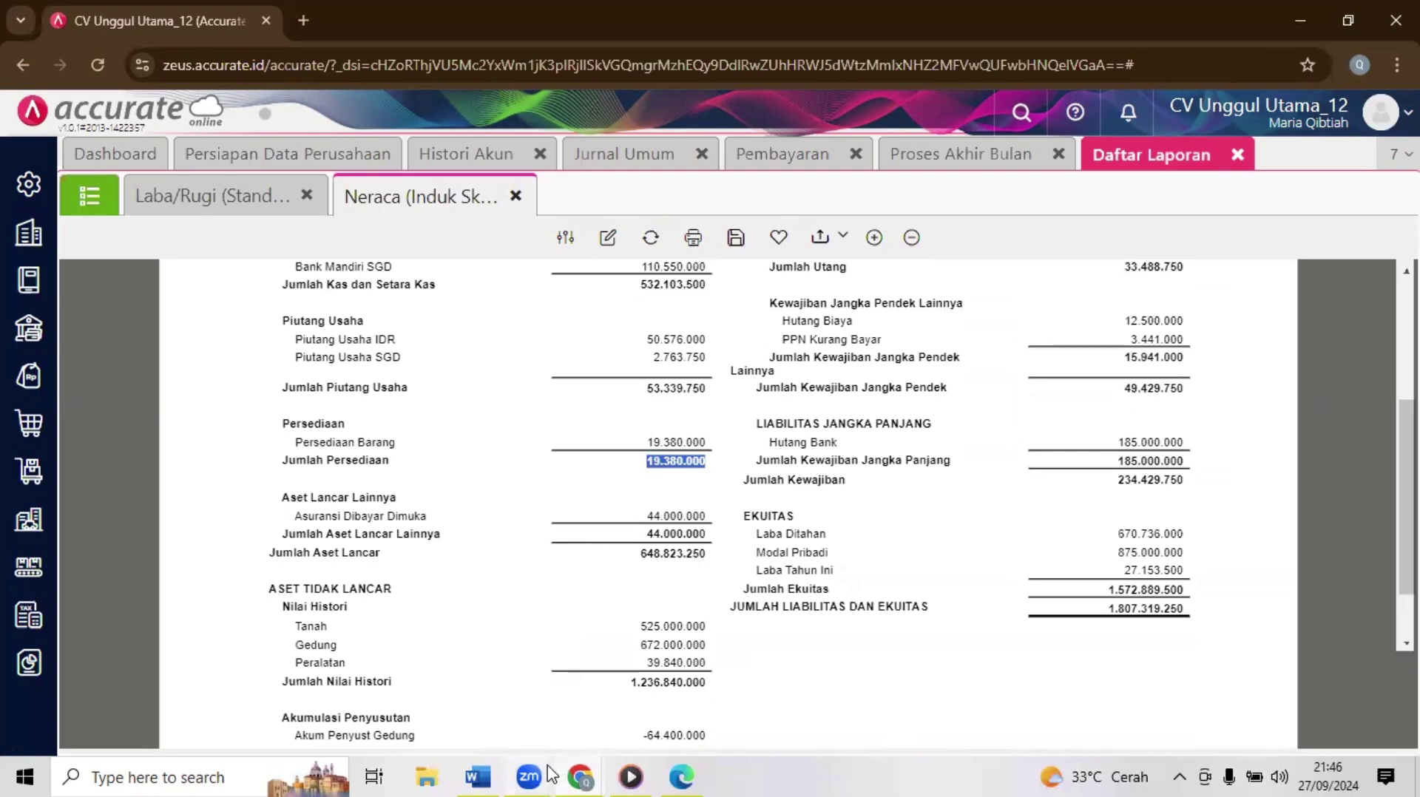
Step: Paste the copied amount as the answer to quiz question 22 and remove its separators so it reads 19380000
{"action": "left_click", "coordinate": [580, 777]}
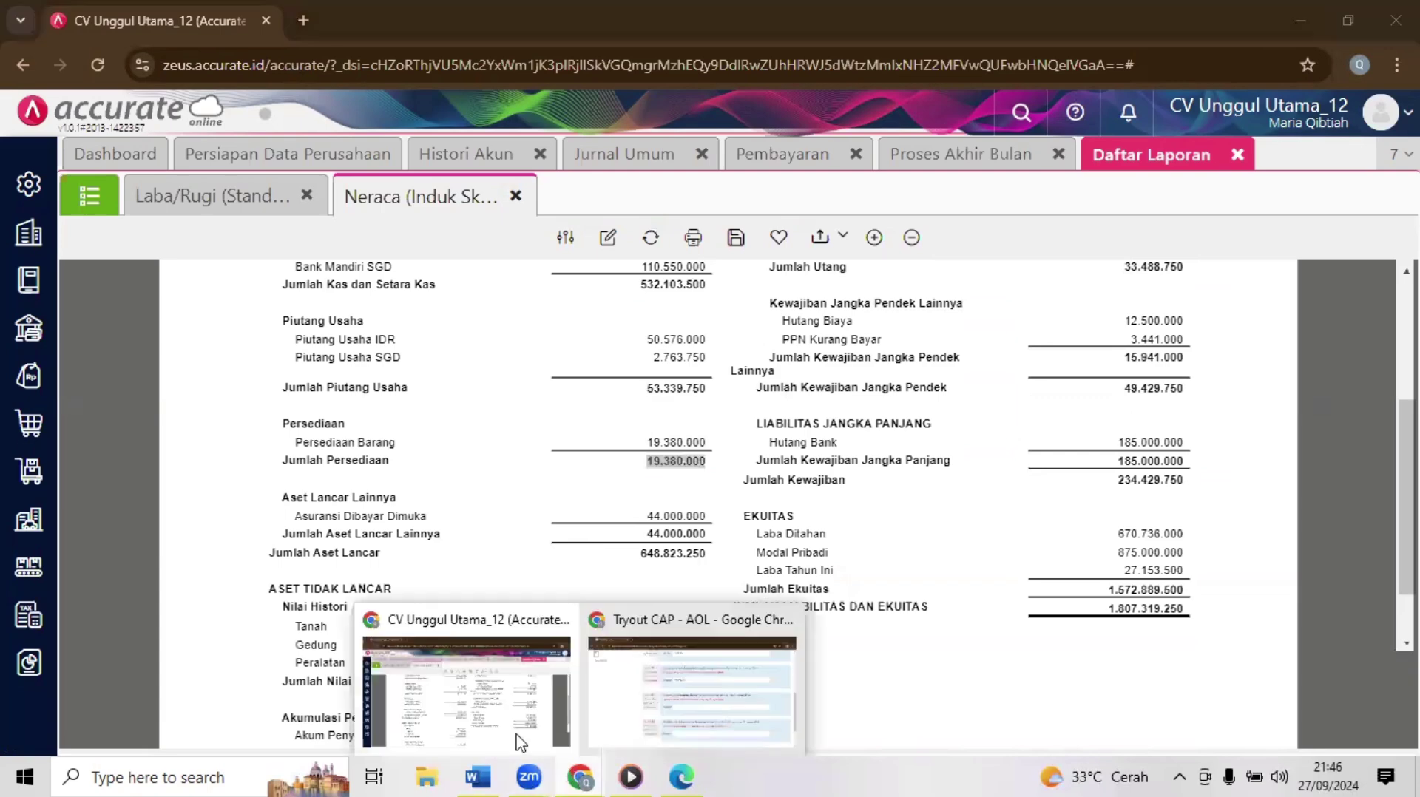
{"action": "left_click", "coordinate": [578, 696]}
{"action": "left_click", "coordinate": [598, 766]}
{"action": "left_click", "coordinate": [670, 721]}
{"action": "left_click", "coordinate": [789, 488]}
{"action": "key", "text": "ctrl+v"}
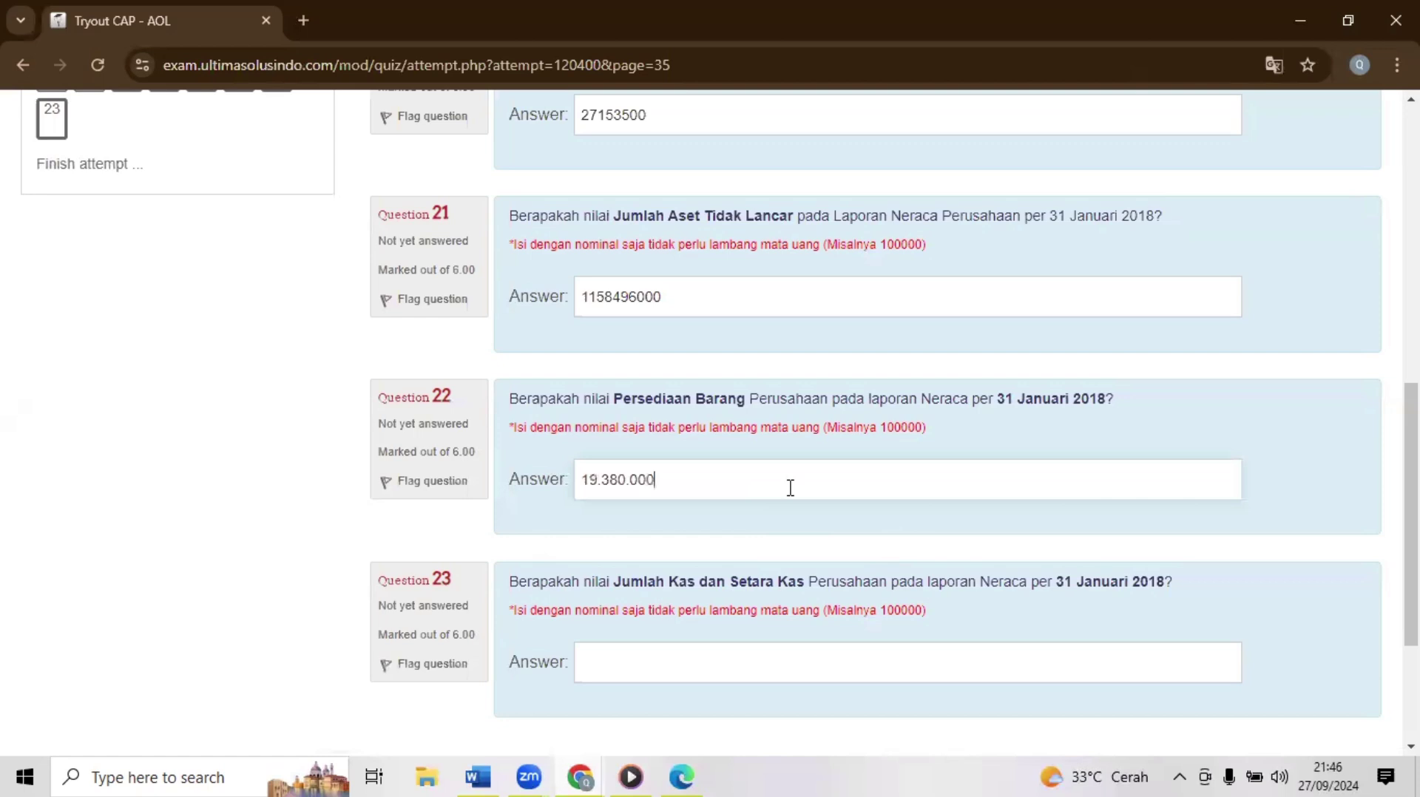
{"action": "left_click", "coordinate": [627, 478]}
{"action": "key", "text": "BackSpace"}
{"action": "key", "text": "BackSpace"}
Step: Switch to Accurate Online and copy the Jumlah Kas dan Setara Kas amount from the Neraca report for question 23
{"action": "mouse_move", "coordinate": [580, 777]}
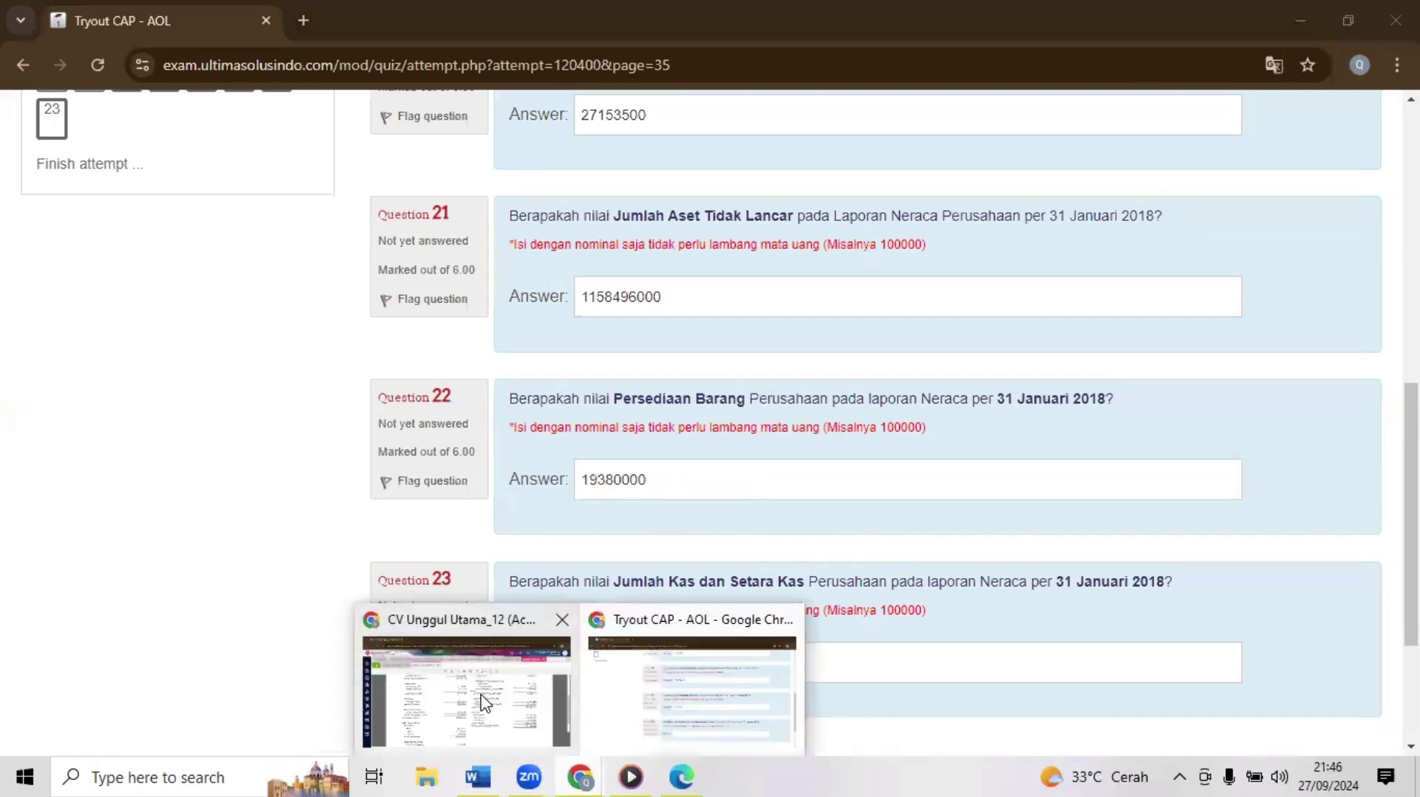
{"action": "left_click", "coordinate": [485, 703]}
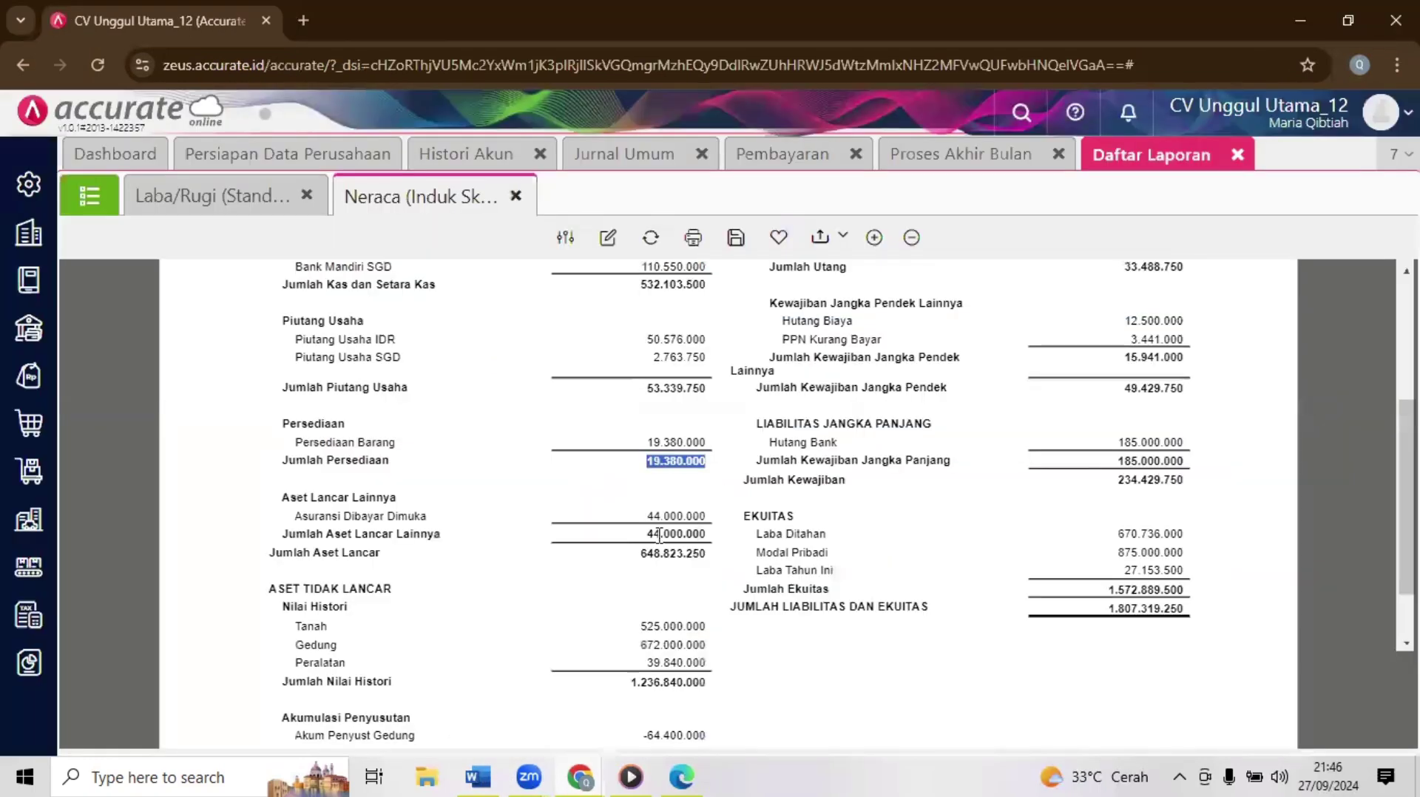
{"action": "scroll", "coordinate": [1405, 488], "scroll_direction": "up", "scroll_amount": 1}
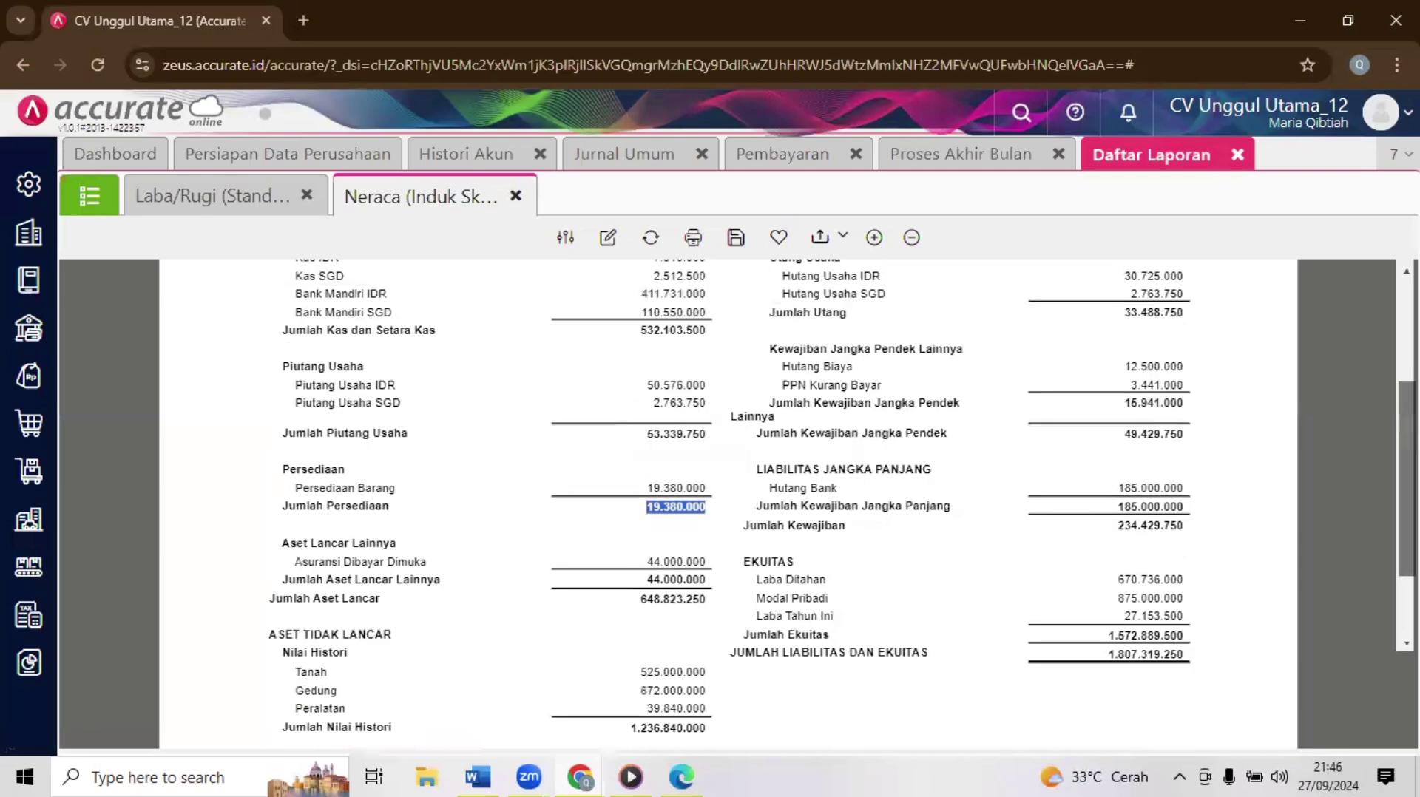
{"action": "scroll", "coordinate": [666, 355], "scroll_direction": "up", "scroll_amount": 2}
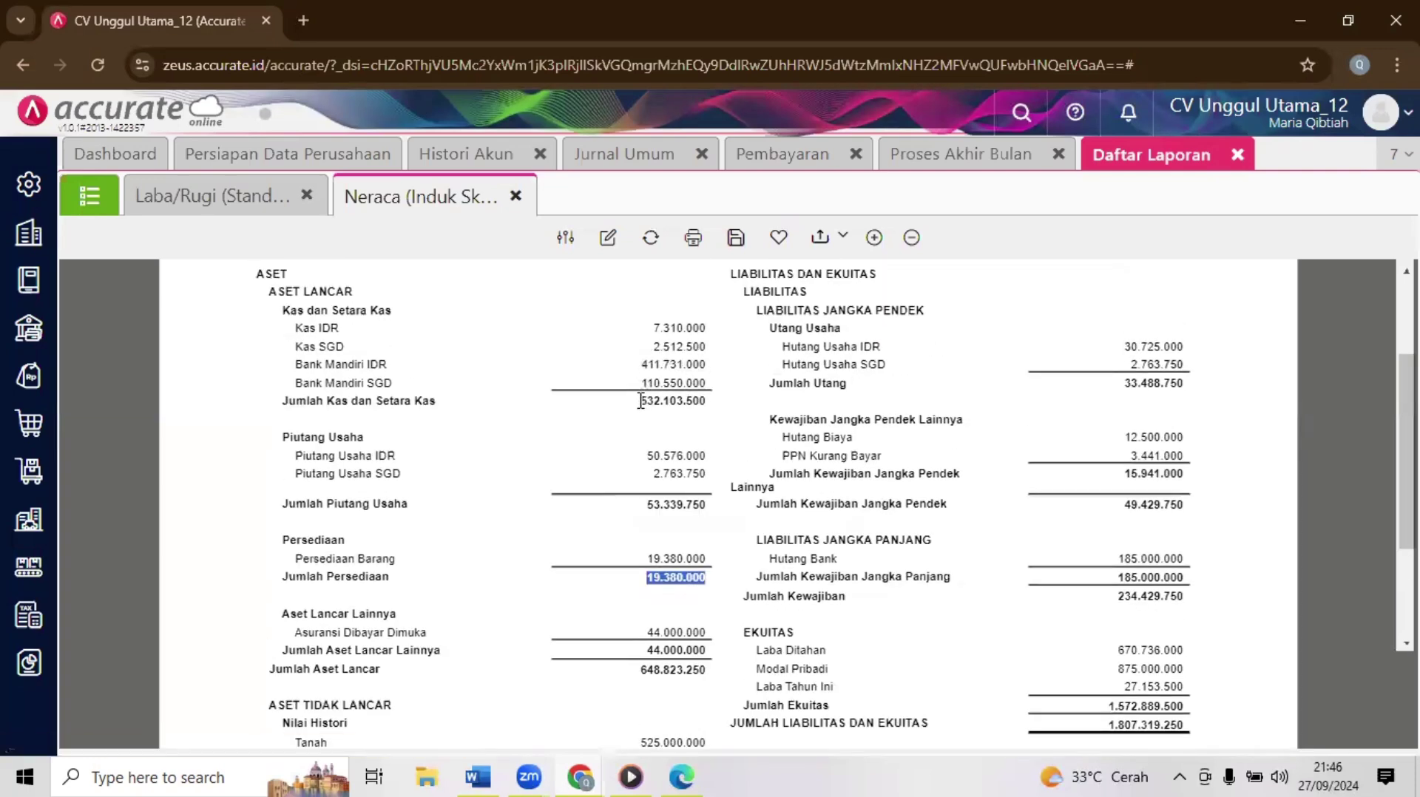
{"action": "left_click_drag", "start_coordinate": [641, 401], "coordinate": [710, 405]}
{"action": "key", "text": "ctrl+c"}
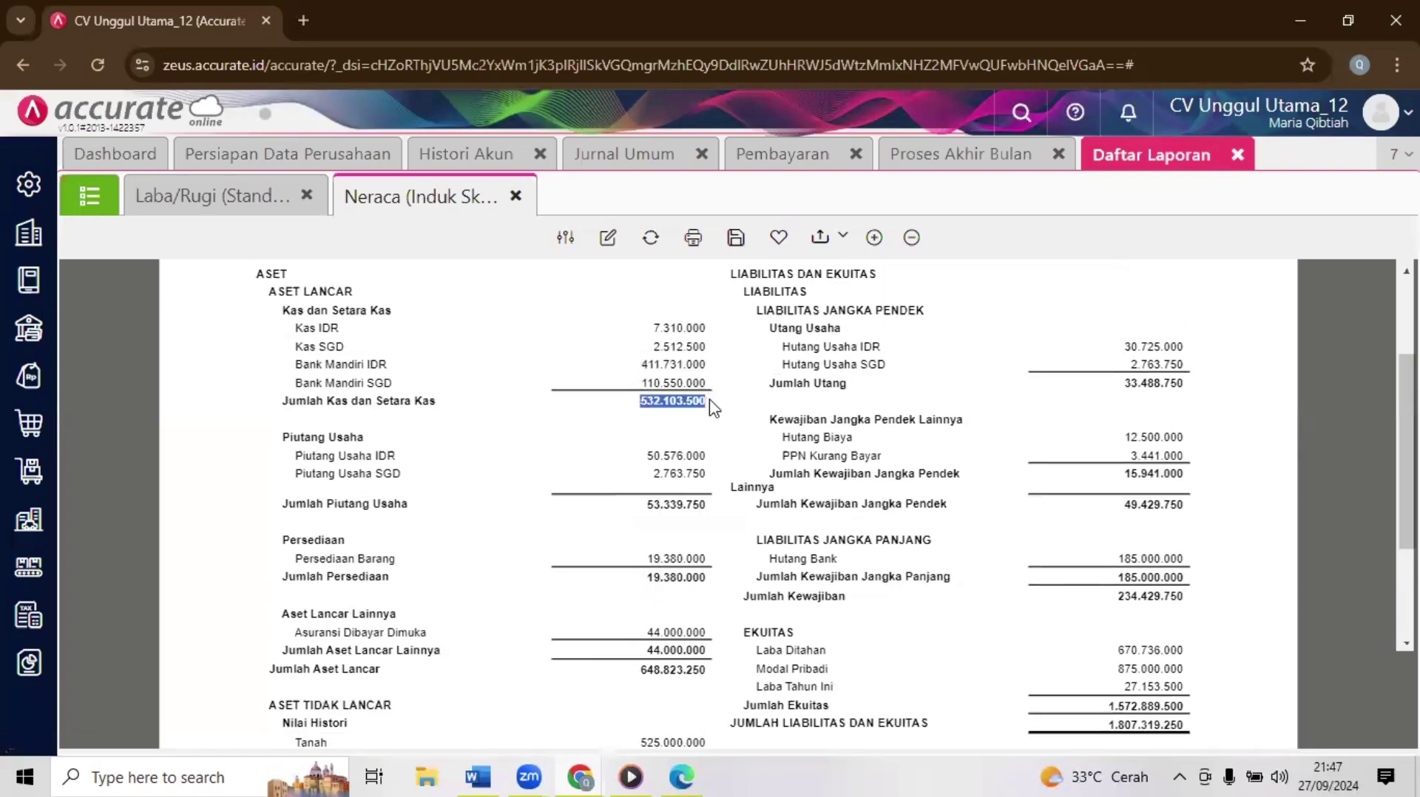
Step: Return to the quiz, paste the copied amount as the answer to question 23 and remove its separators so it reads 532103500
{"action": "left_click", "coordinate": [584, 775]}
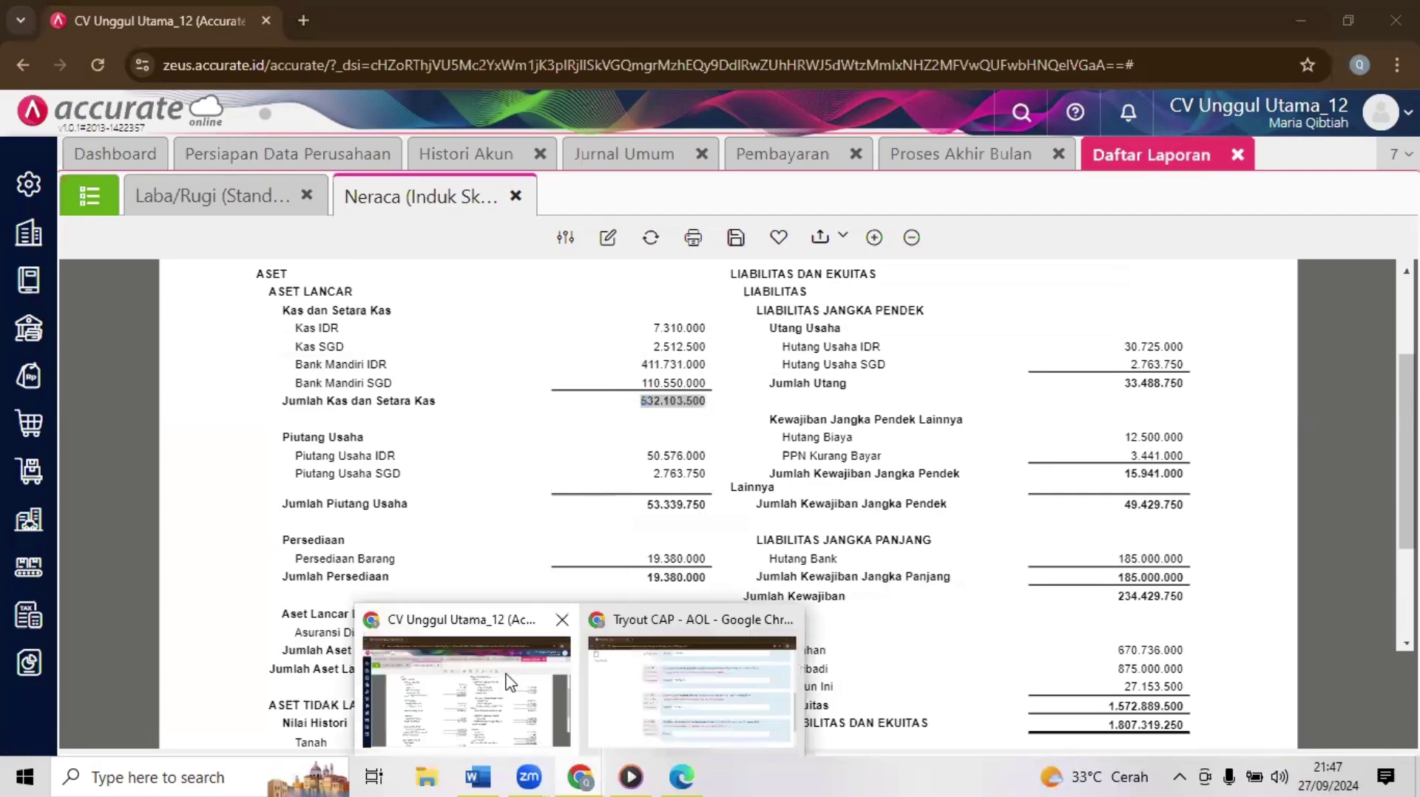
{"action": "left_click", "coordinate": [650, 689]}
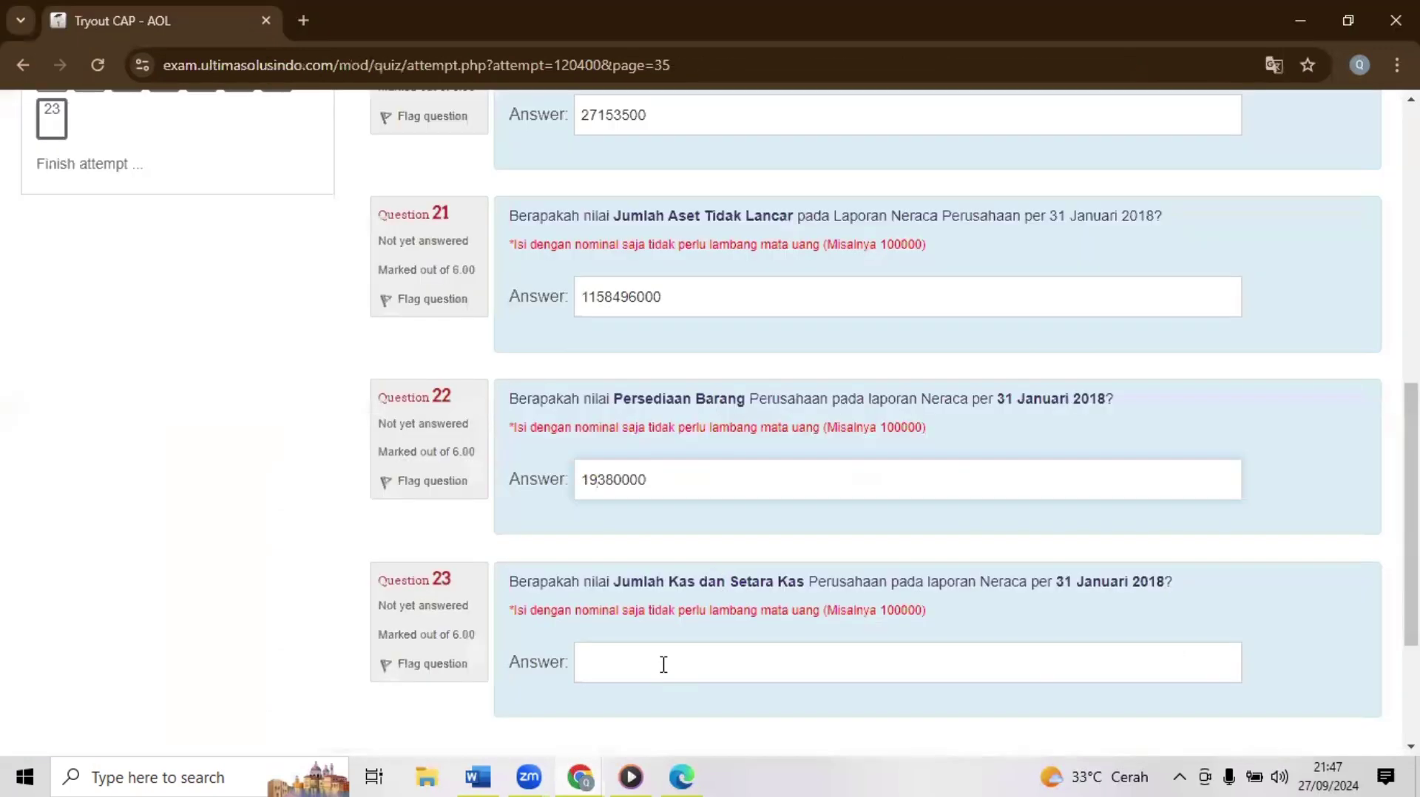
{"action": "left_click", "coordinate": [664, 664]}
{"action": "key", "text": "ctrl+v"}
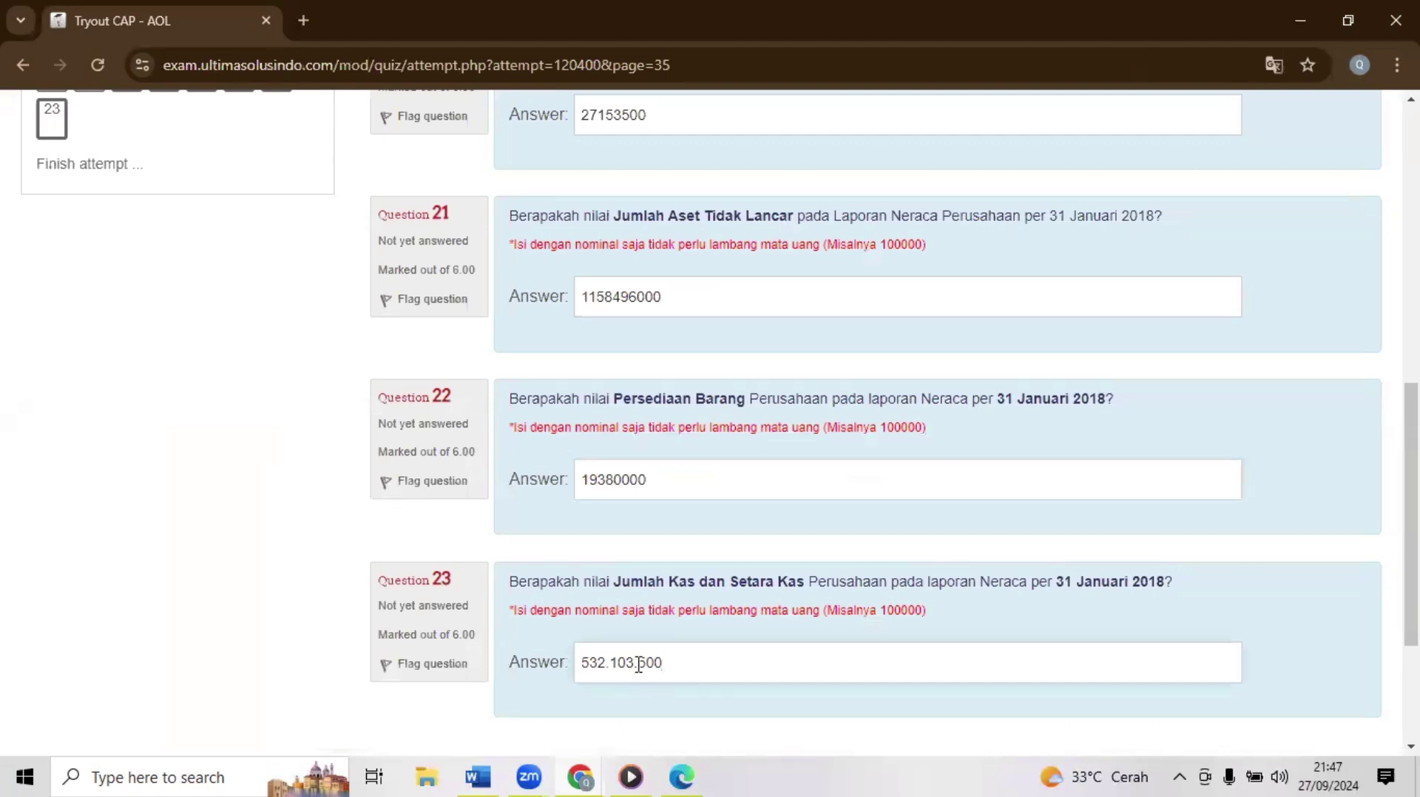
{"action": "key", "text": "BackSpace"}
{"action": "key", "text": "Left"}
{"action": "key", "text": "Left"}
{"action": "key", "text": "Left"}
{"action": "key", "text": "Delete"}
Step: Finish the quiz attempt and review the answer status of questions 1 to 23 in the attempt summary
{"action": "scroll", "coordinate": [1331, 522], "scroll_direction": "down", "scroll_amount": 3}
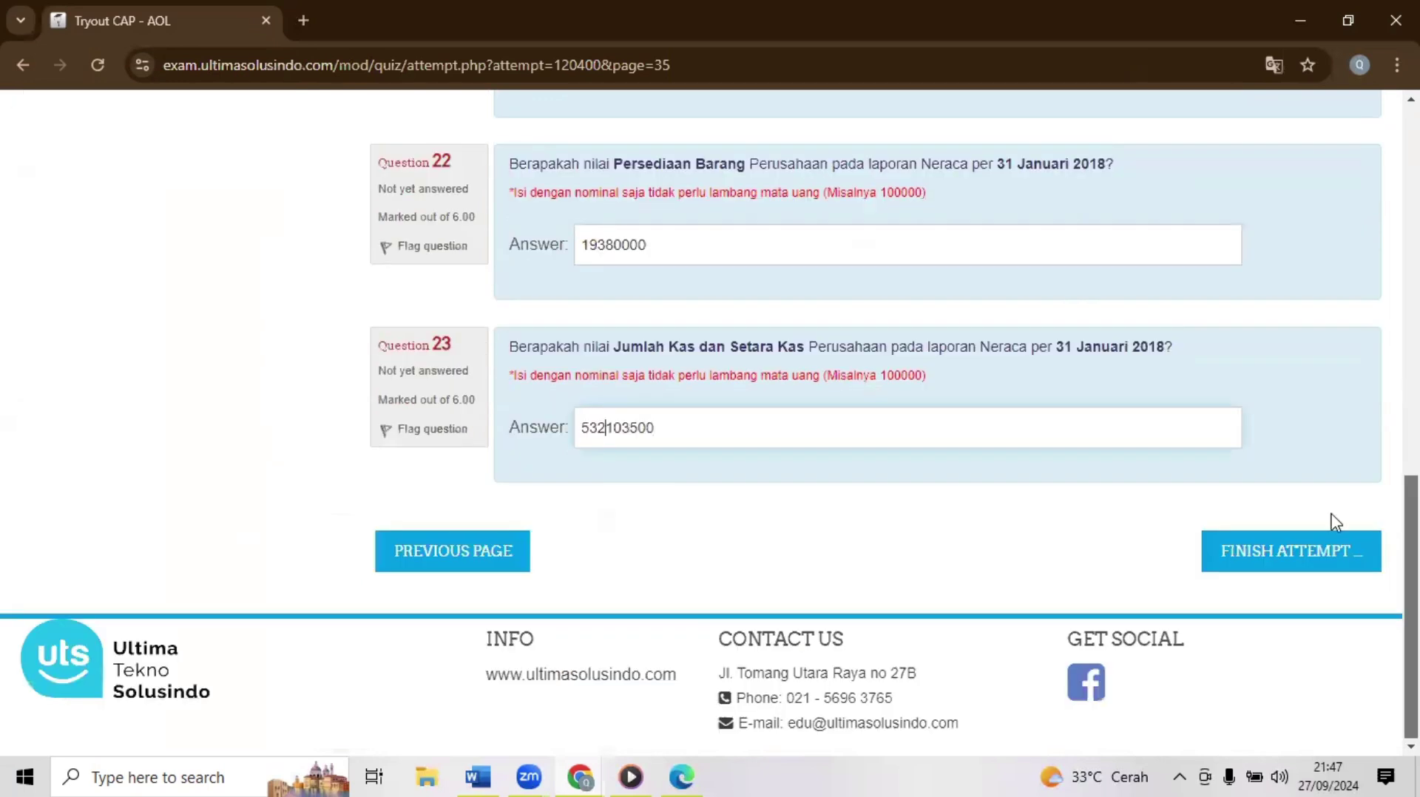
{"action": "left_click", "coordinate": [1316, 567]}
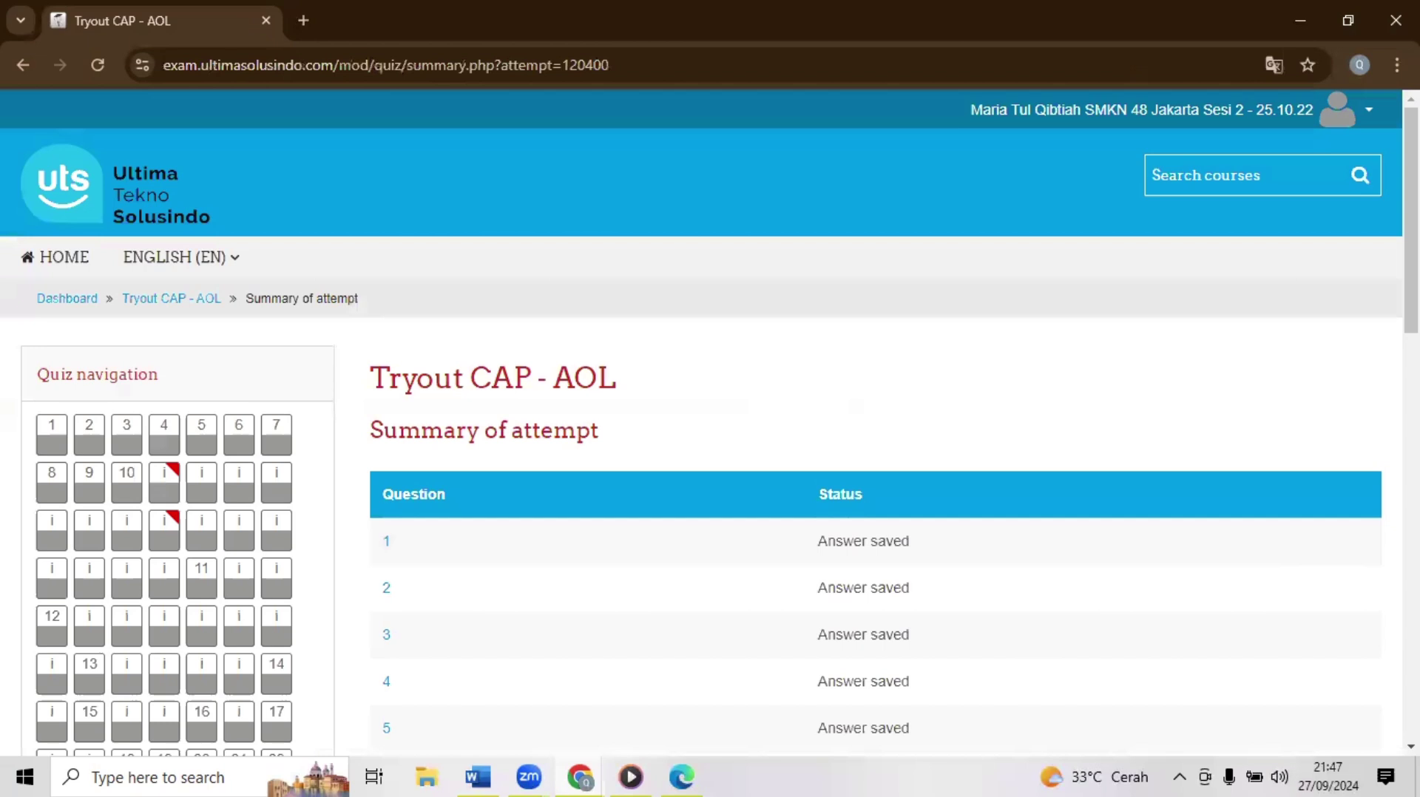
{"action": "scroll", "coordinate": [710, 421], "scroll_direction": "down", "scroll_amount": 8}
{"action": "scroll", "coordinate": [998, 563], "scroll_direction": "down", "scroll_amount": 4}
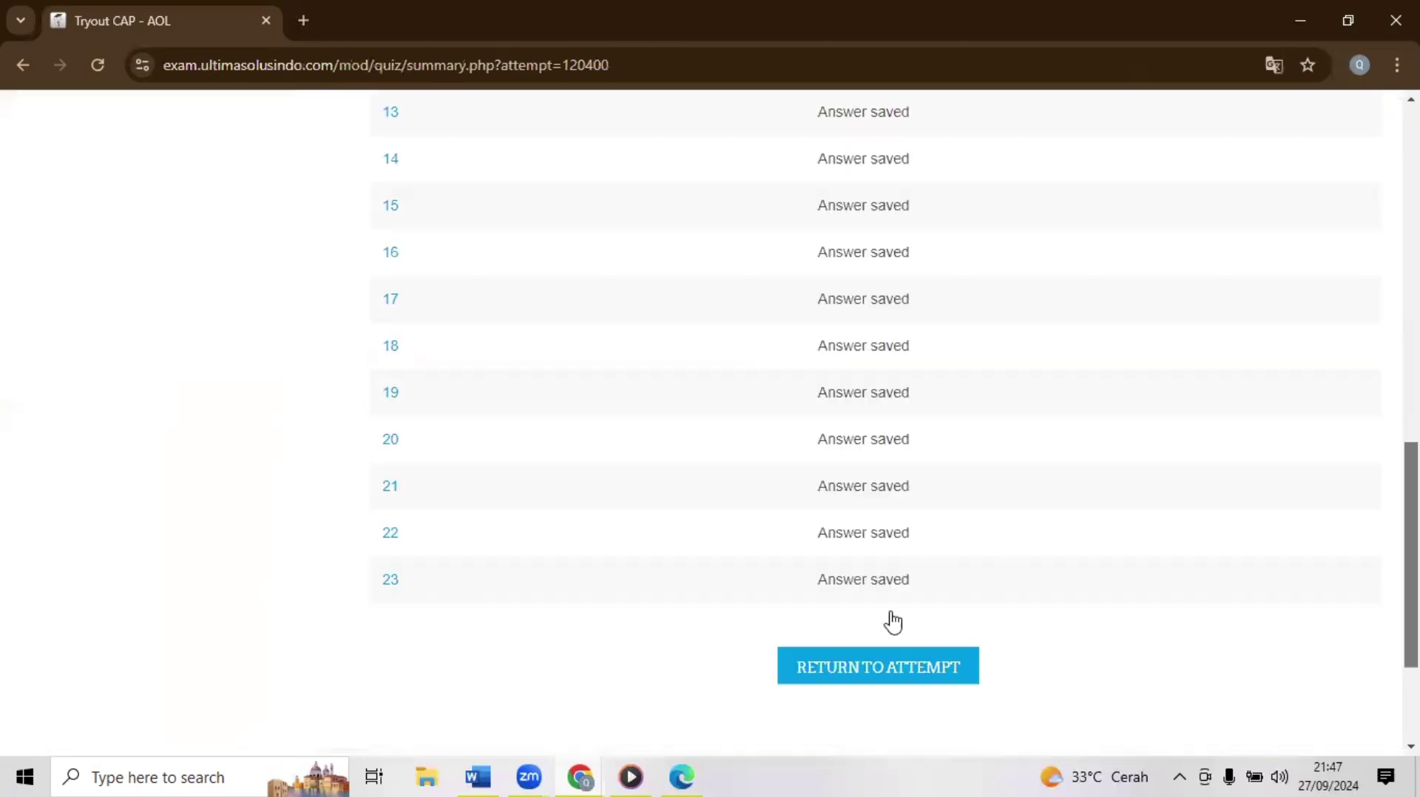
{"action": "scroll", "coordinate": [890, 621], "scroll_direction": "down", "scroll_amount": 2}
{"action": "left_click", "coordinate": [949, 631]}
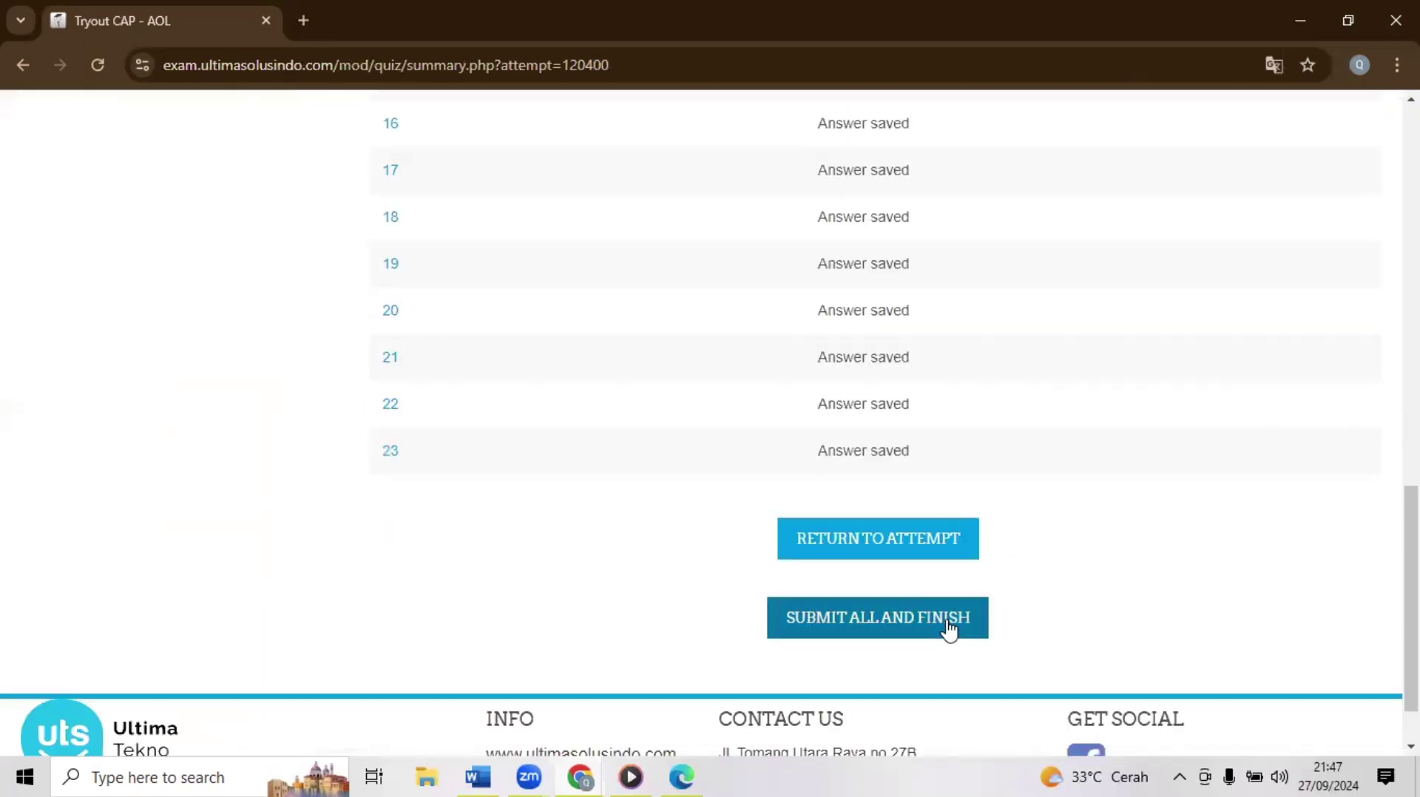
{"action": "scroll", "coordinate": [872, 422], "scroll_direction": "up", "scroll_amount": 5}
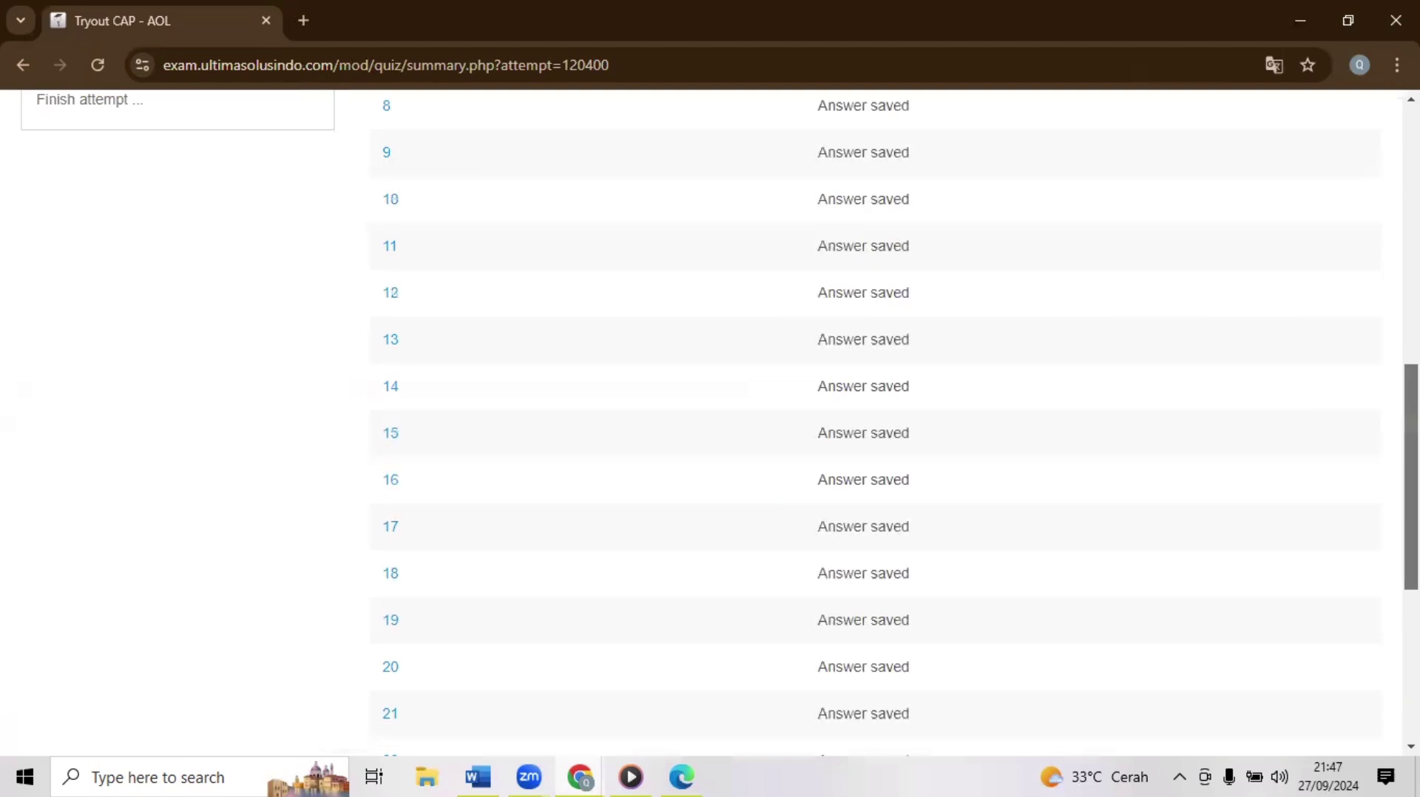
{"action": "scroll", "coordinate": [872, 421], "scroll_direction": "up", "scroll_amount": 8}
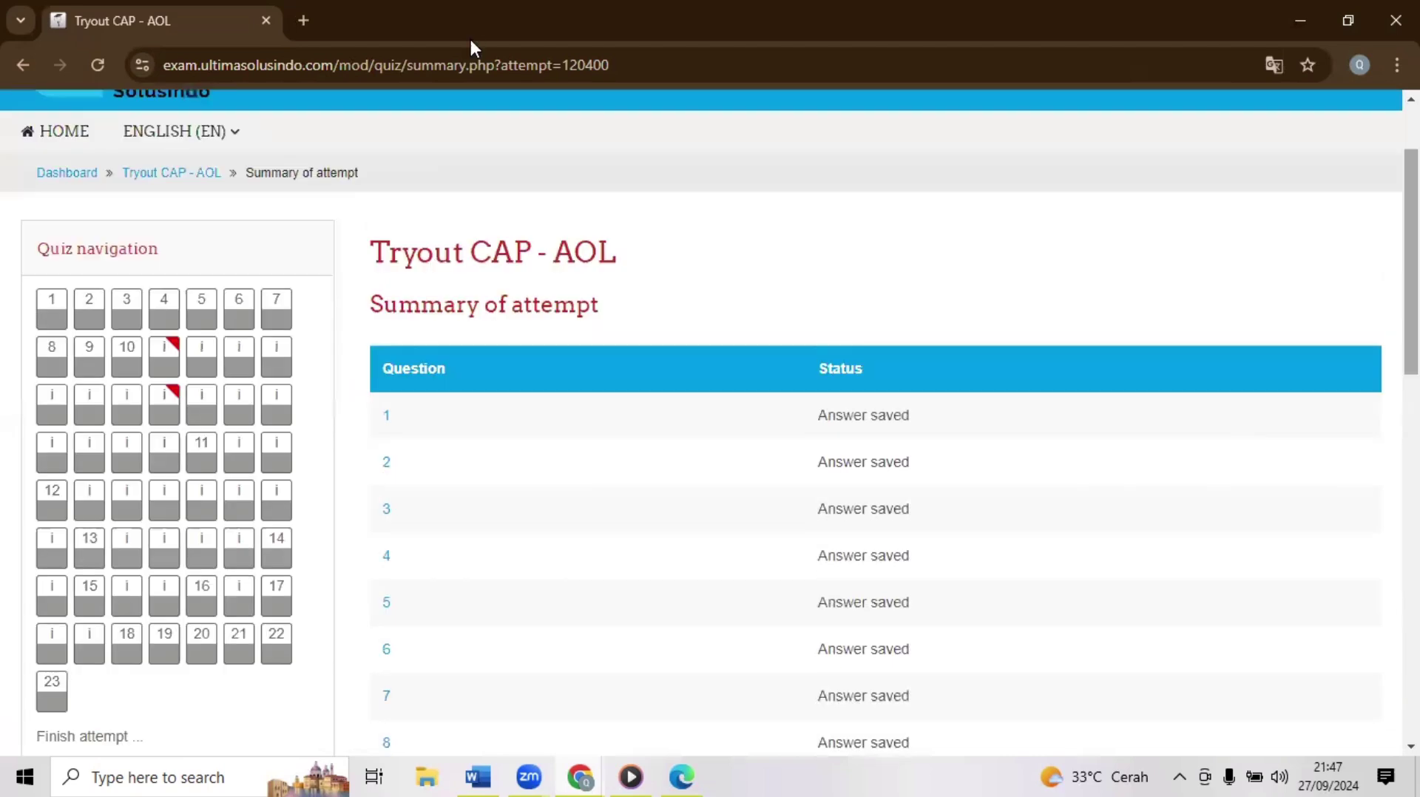